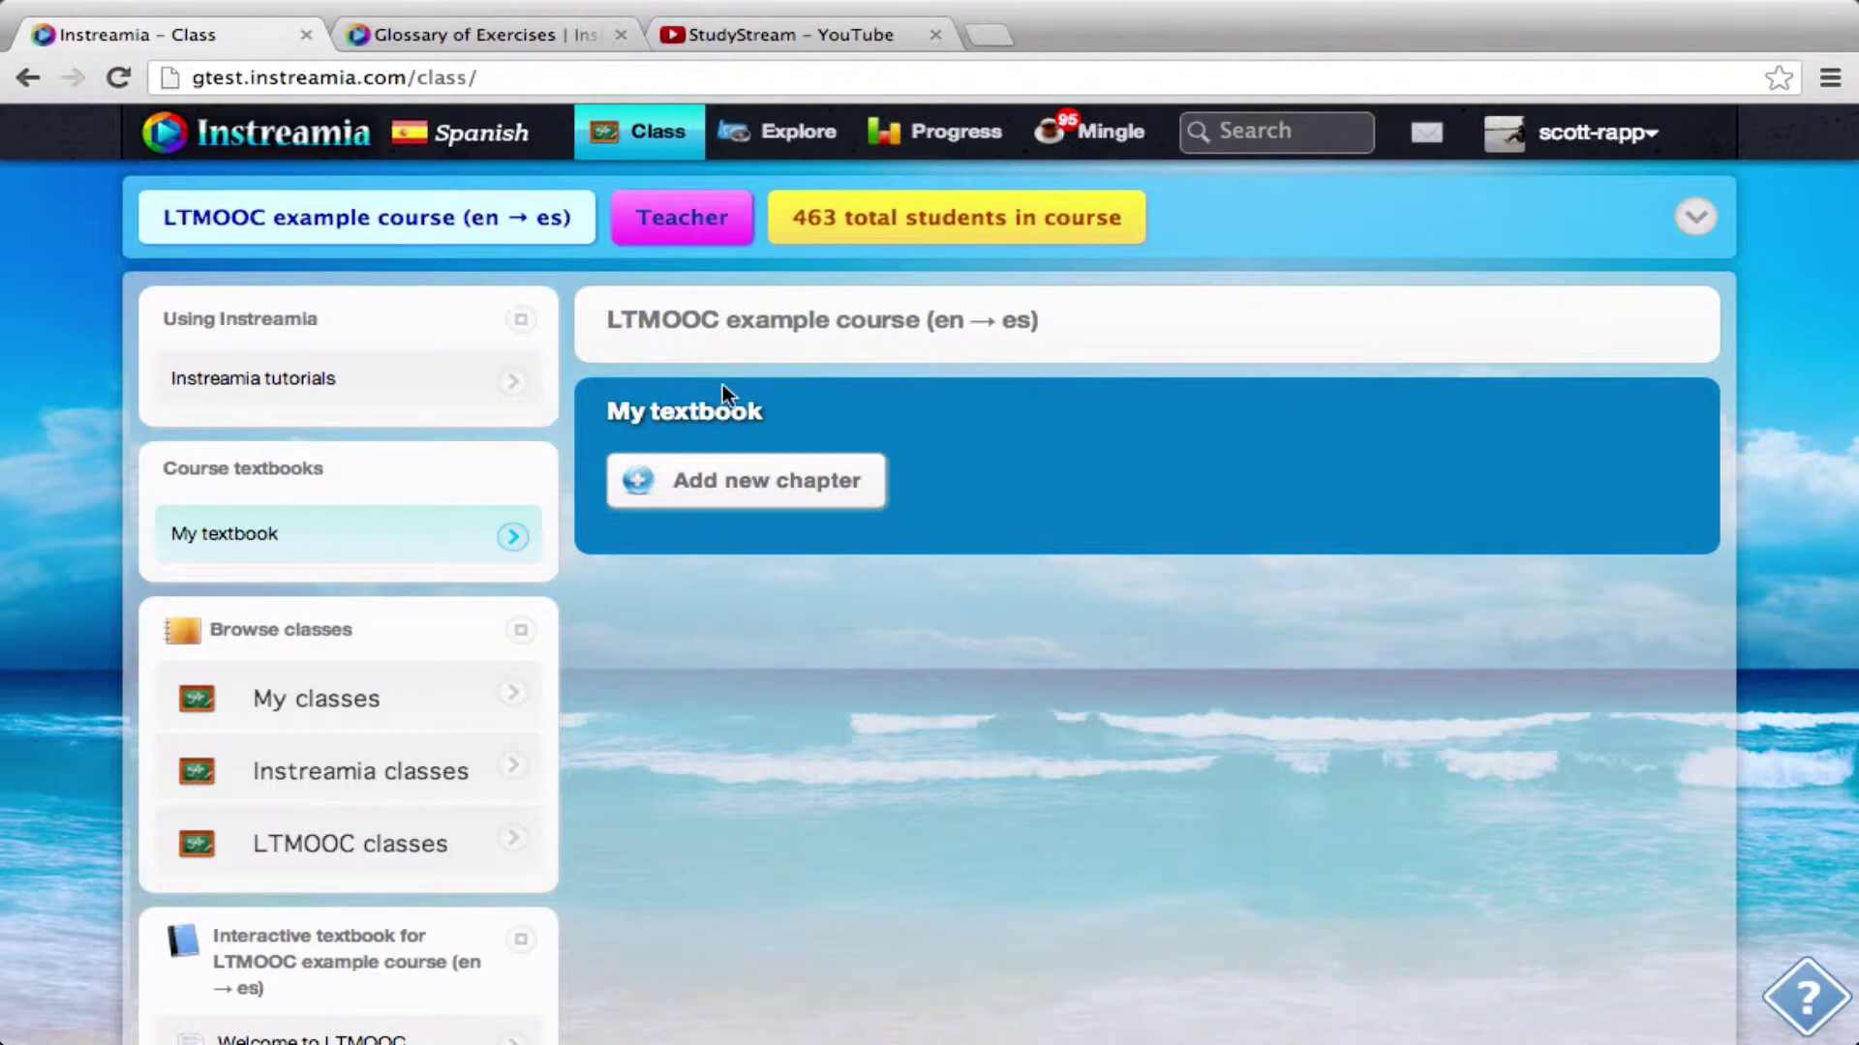
Add a new chapter to My textbook, with modules in the second and third upper slots and the slot directly below them, and save it.
left_click(764, 505)
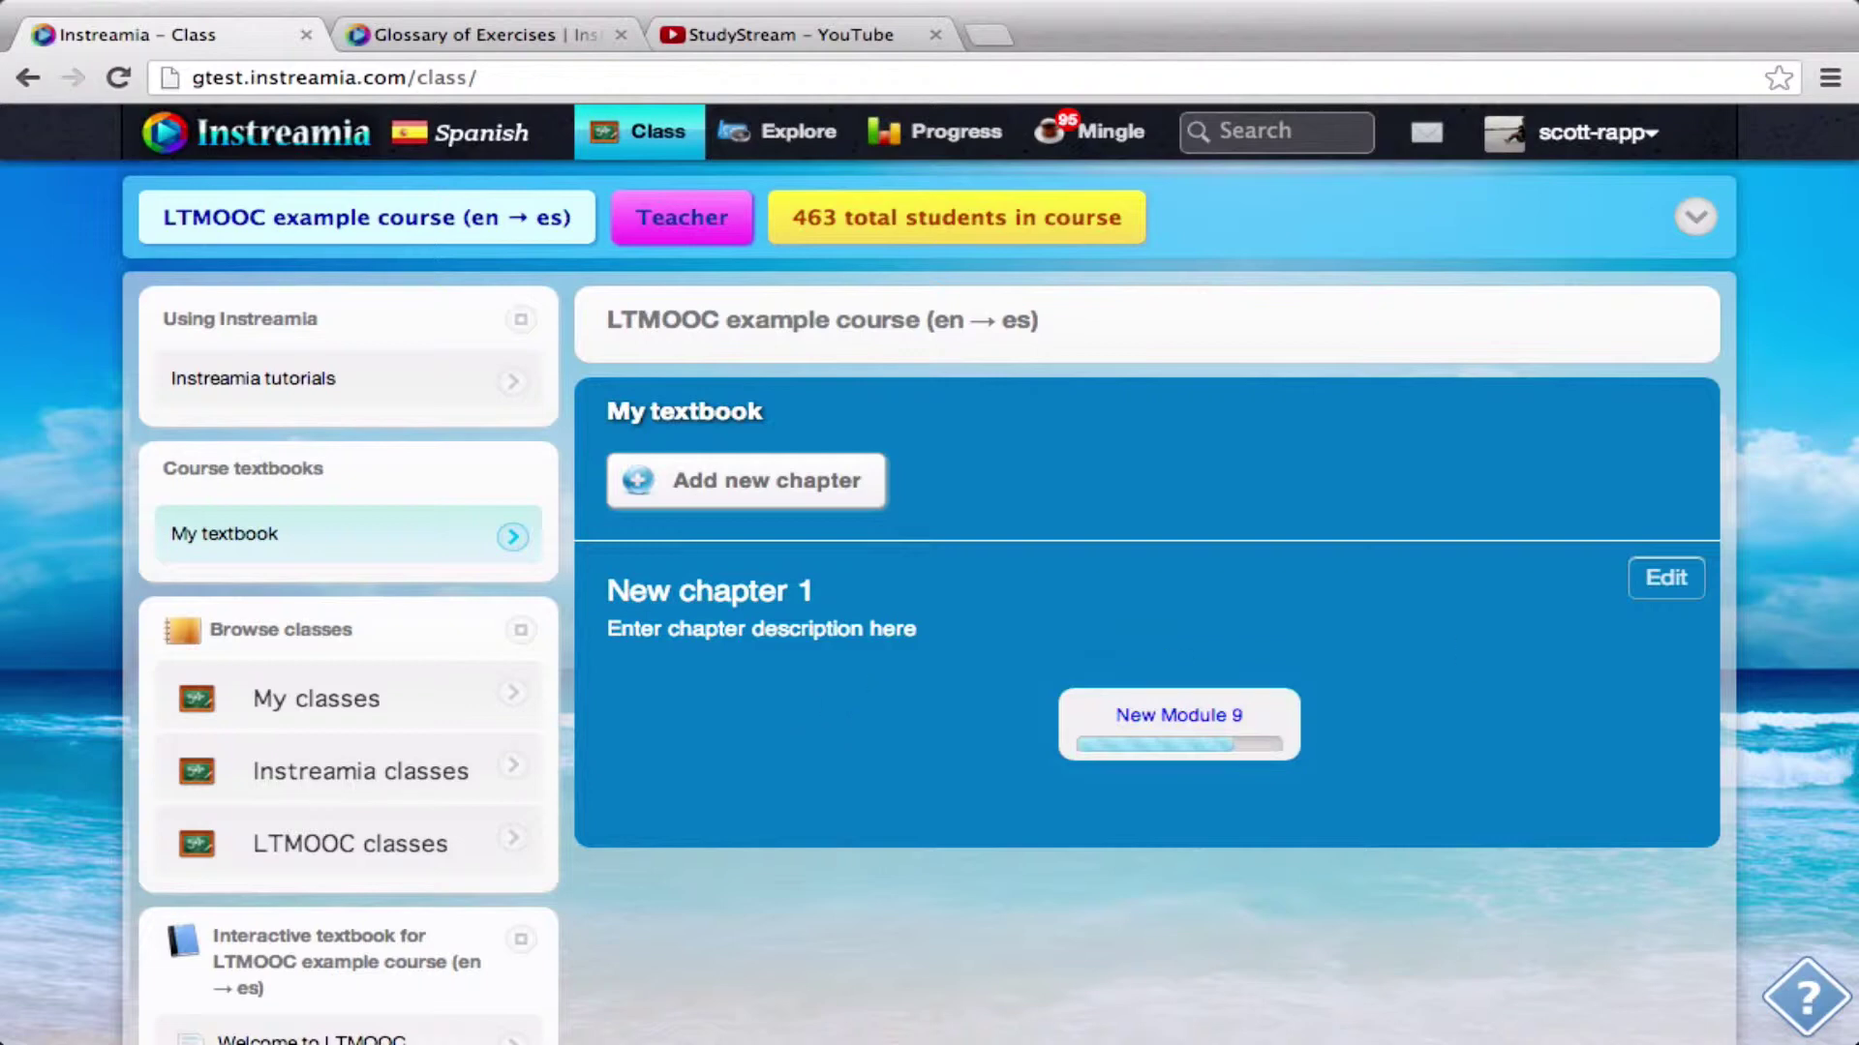
left_click(1657, 585)
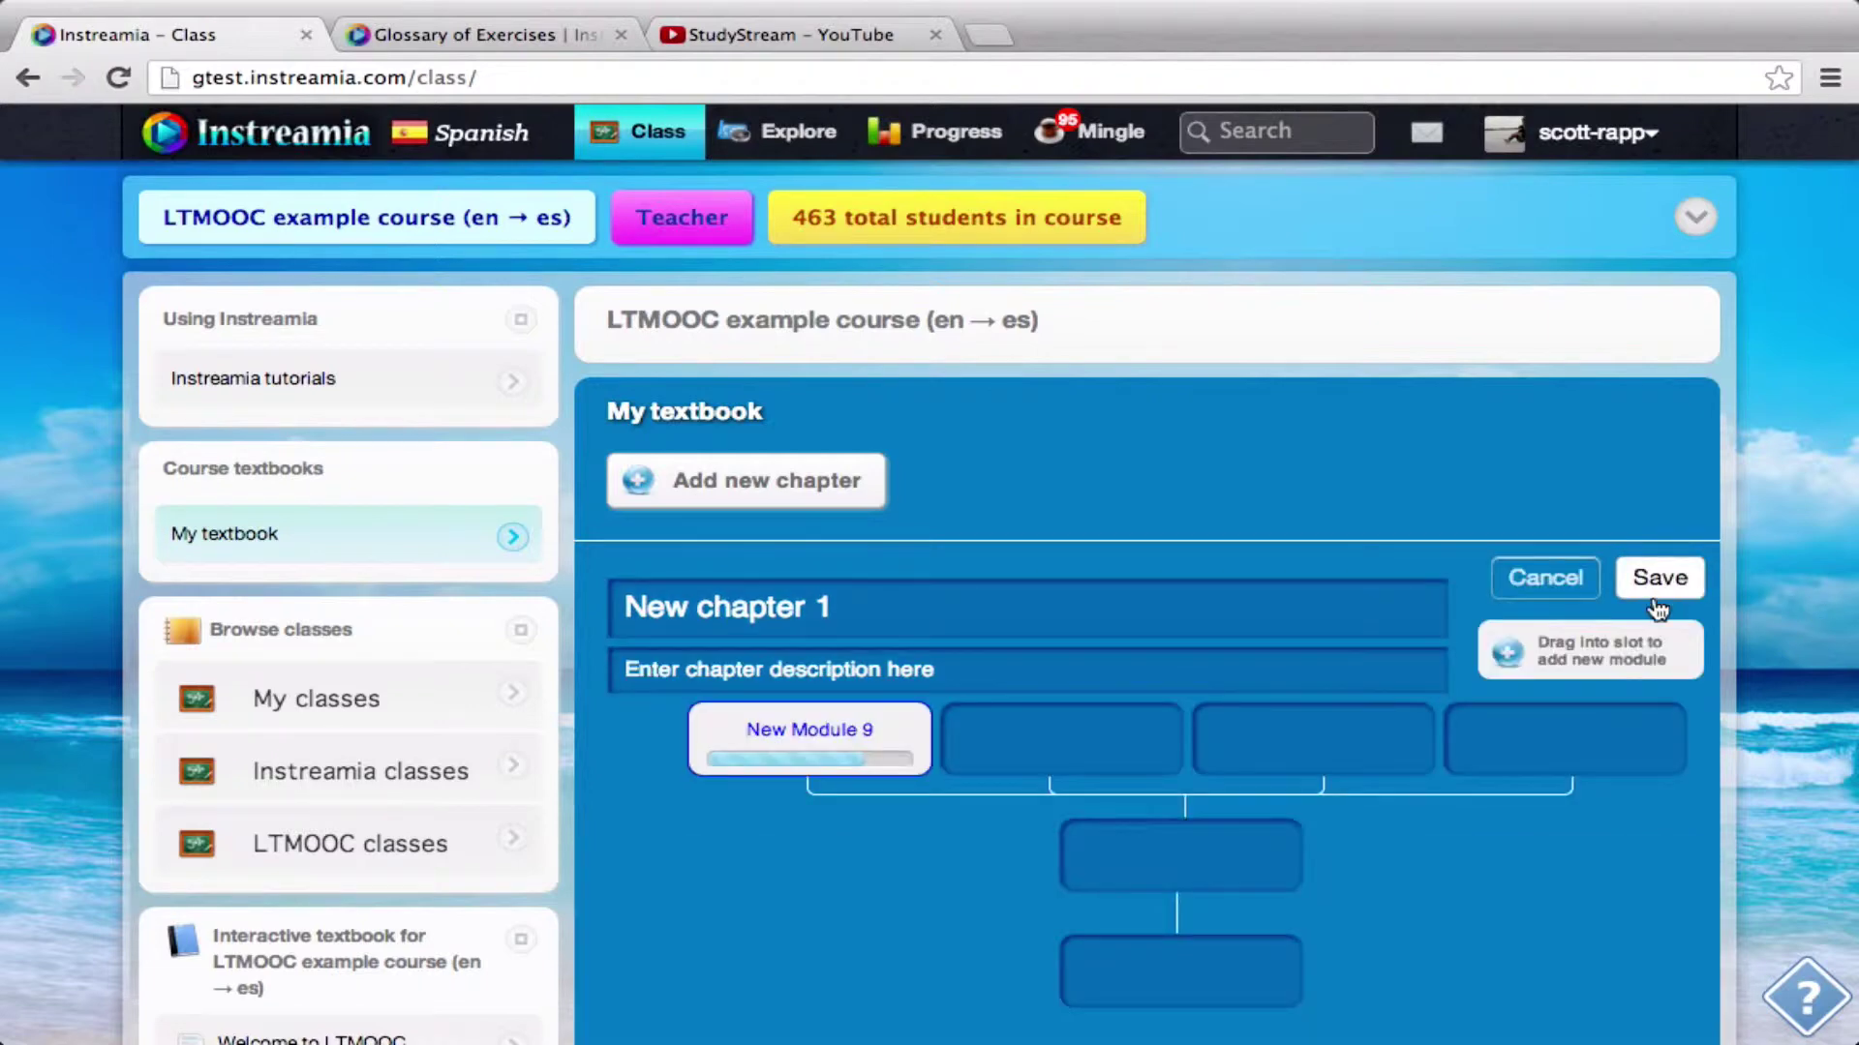
left_click_drag(1609, 655, 1078, 734)
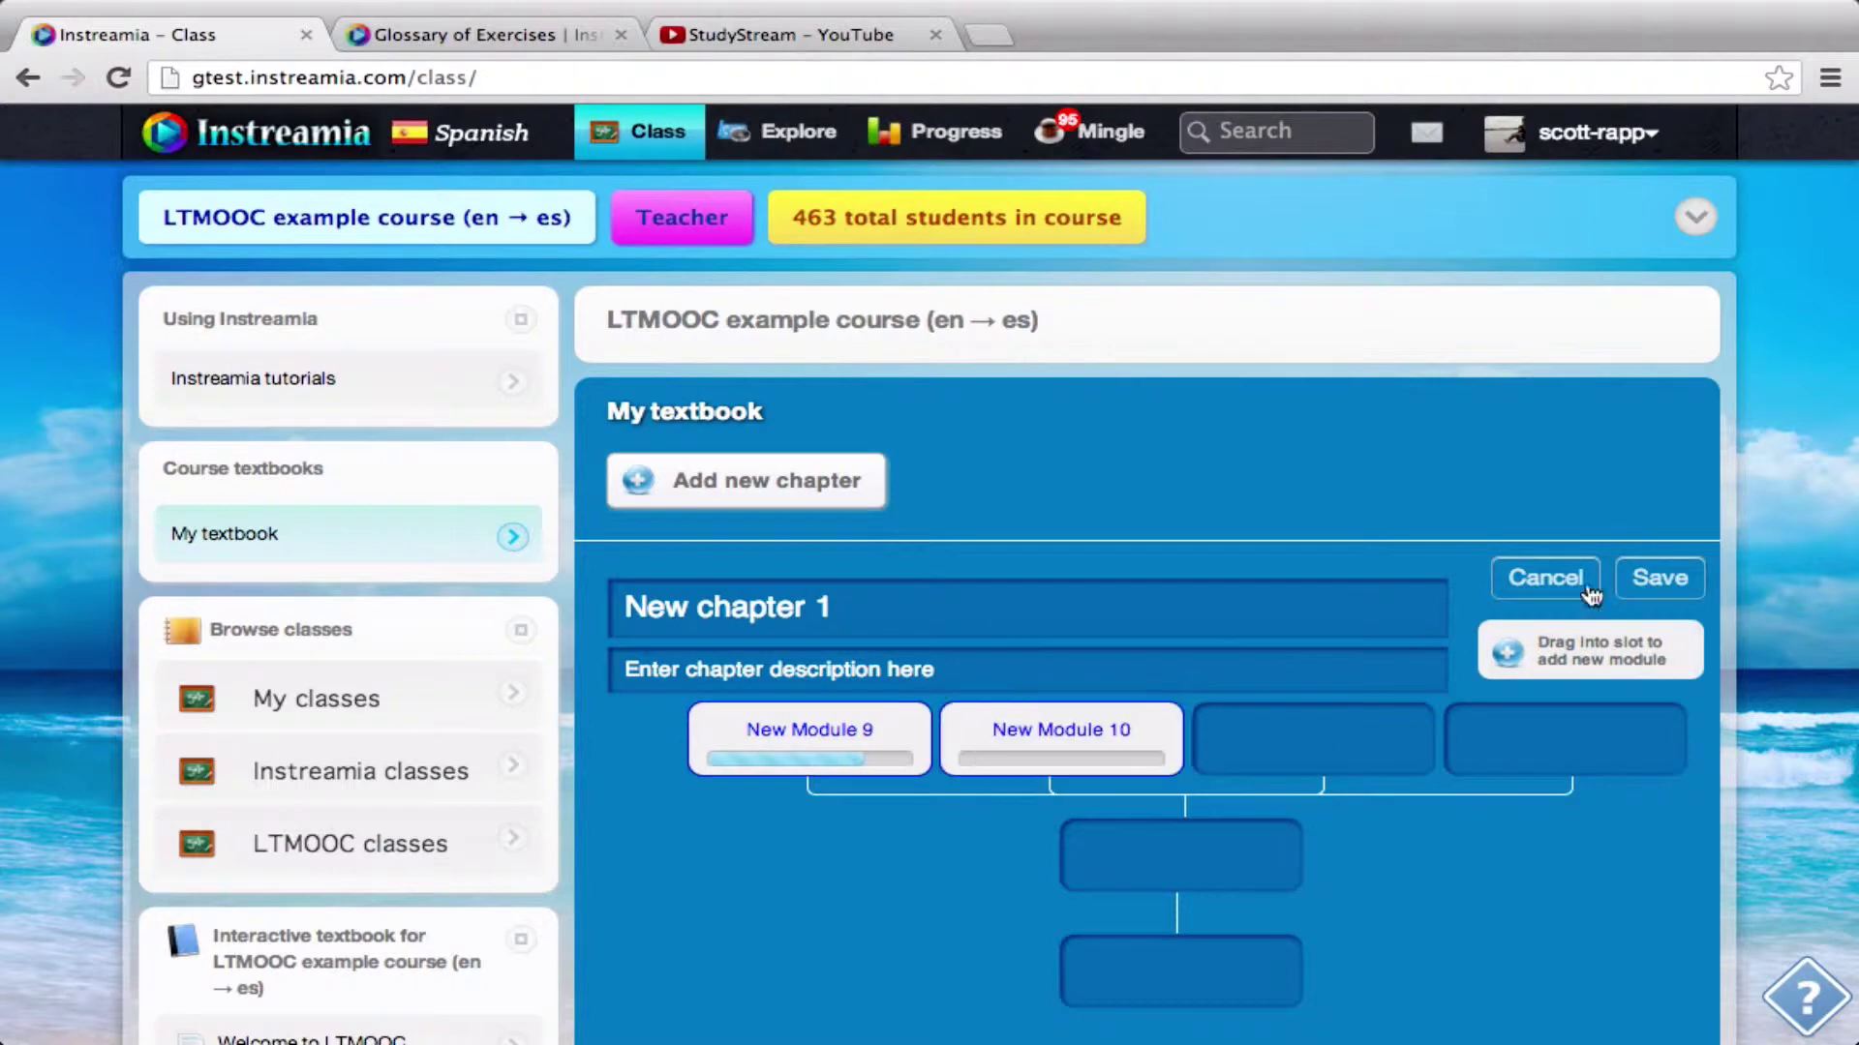
left_click_drag(1646, 648, 1368, 771)
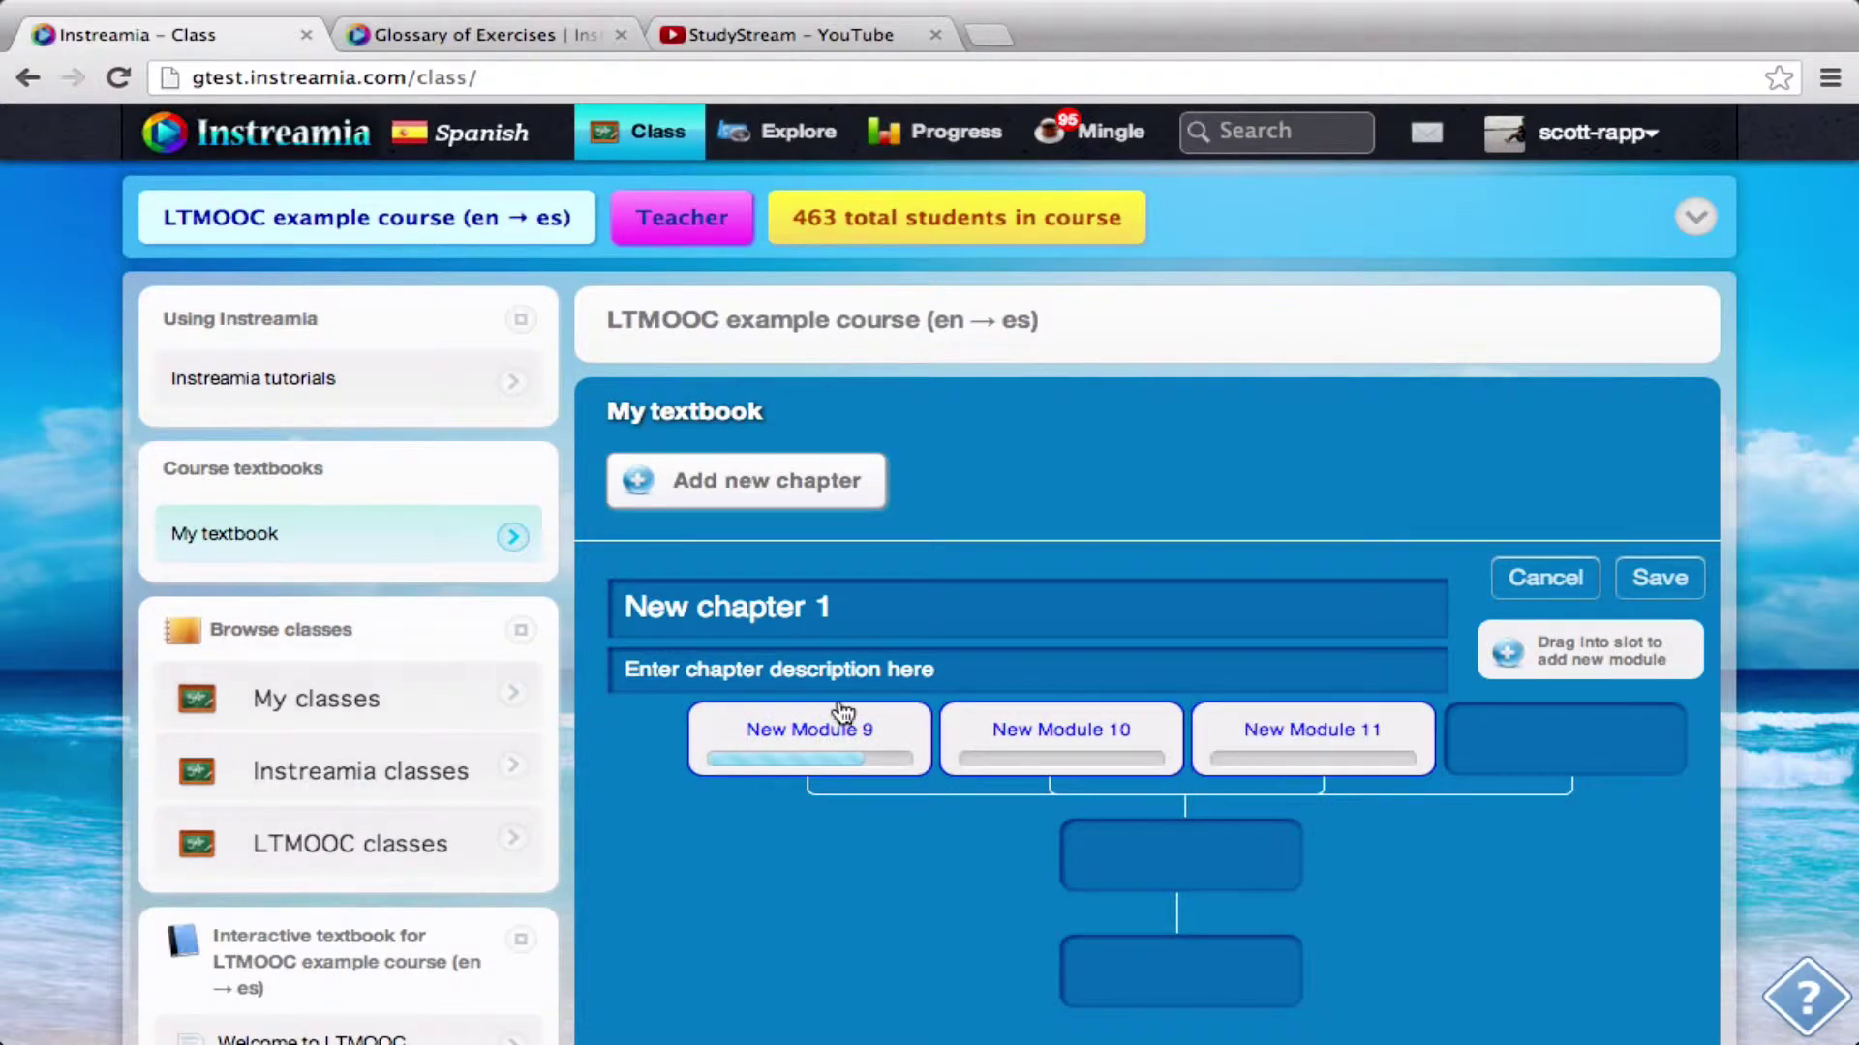
left_click_drag(1638, 677, 1221, 879)
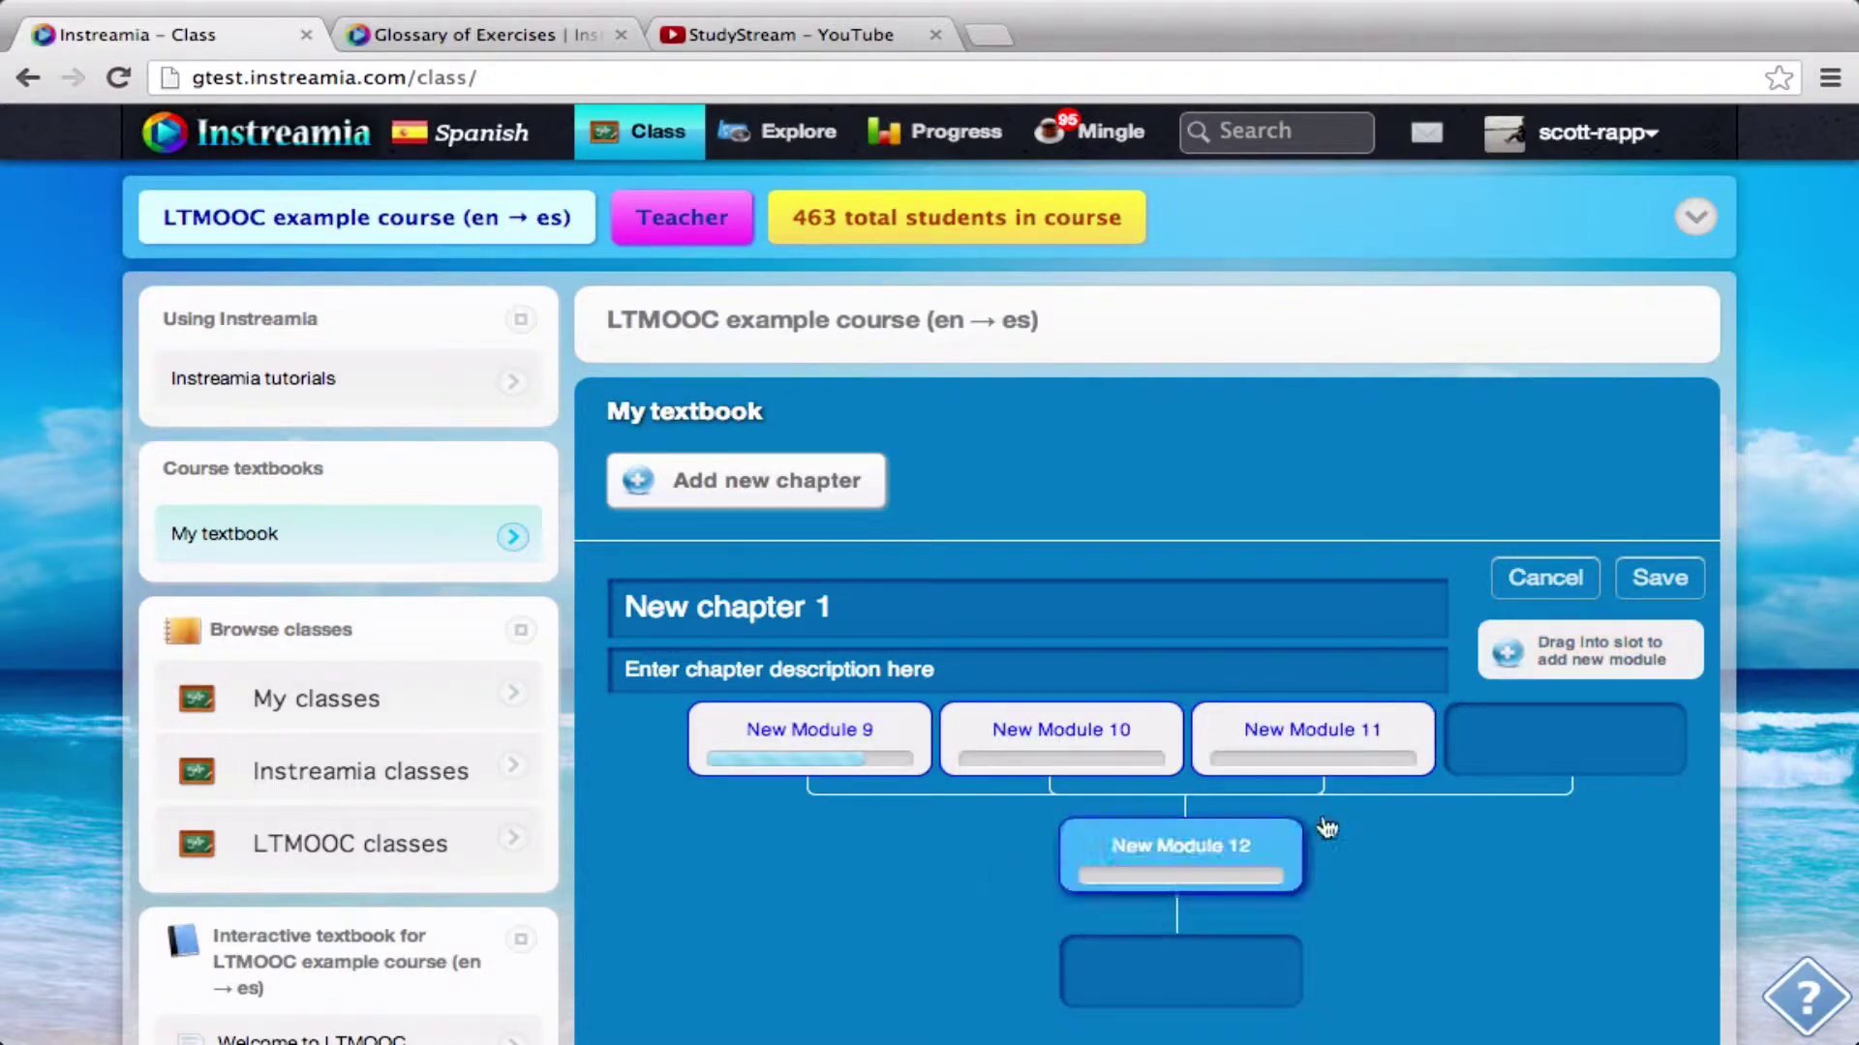
left_click(1659, 579)
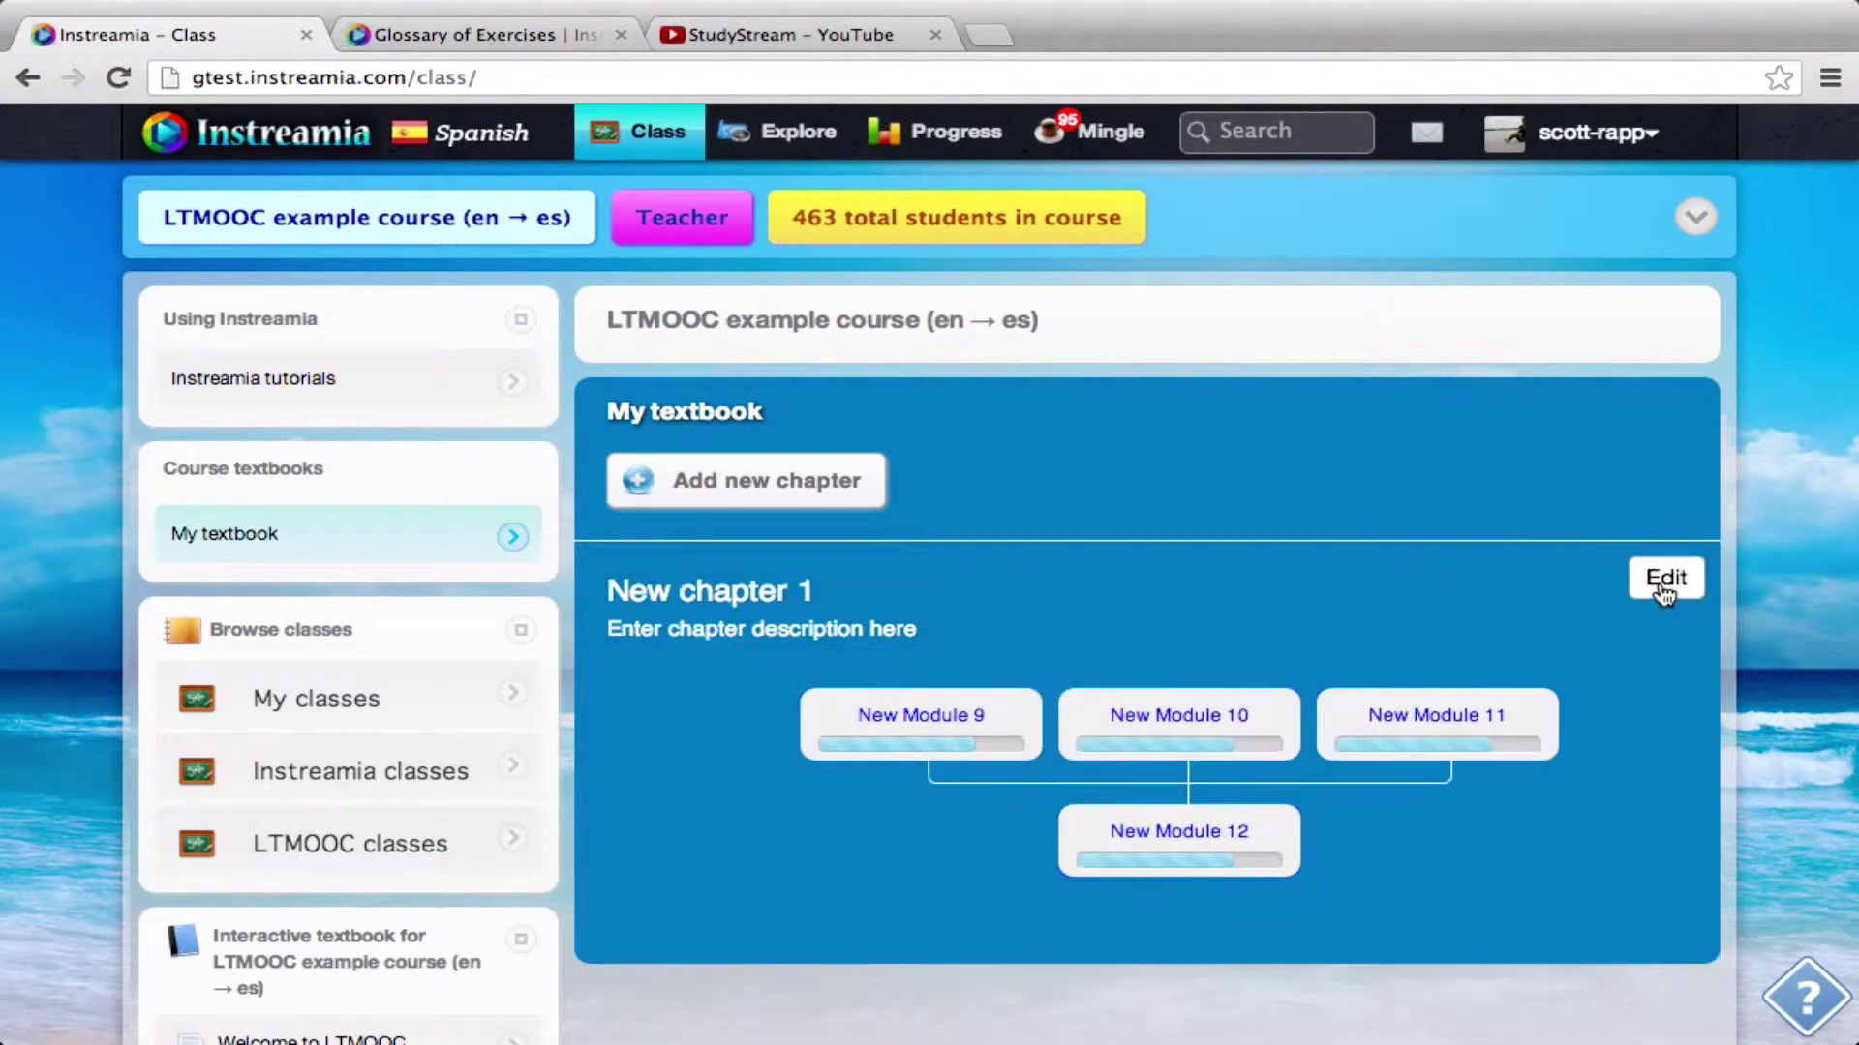
Edit the new chapter and change its title to "Preterite Tense".
left_click(1666, 578)
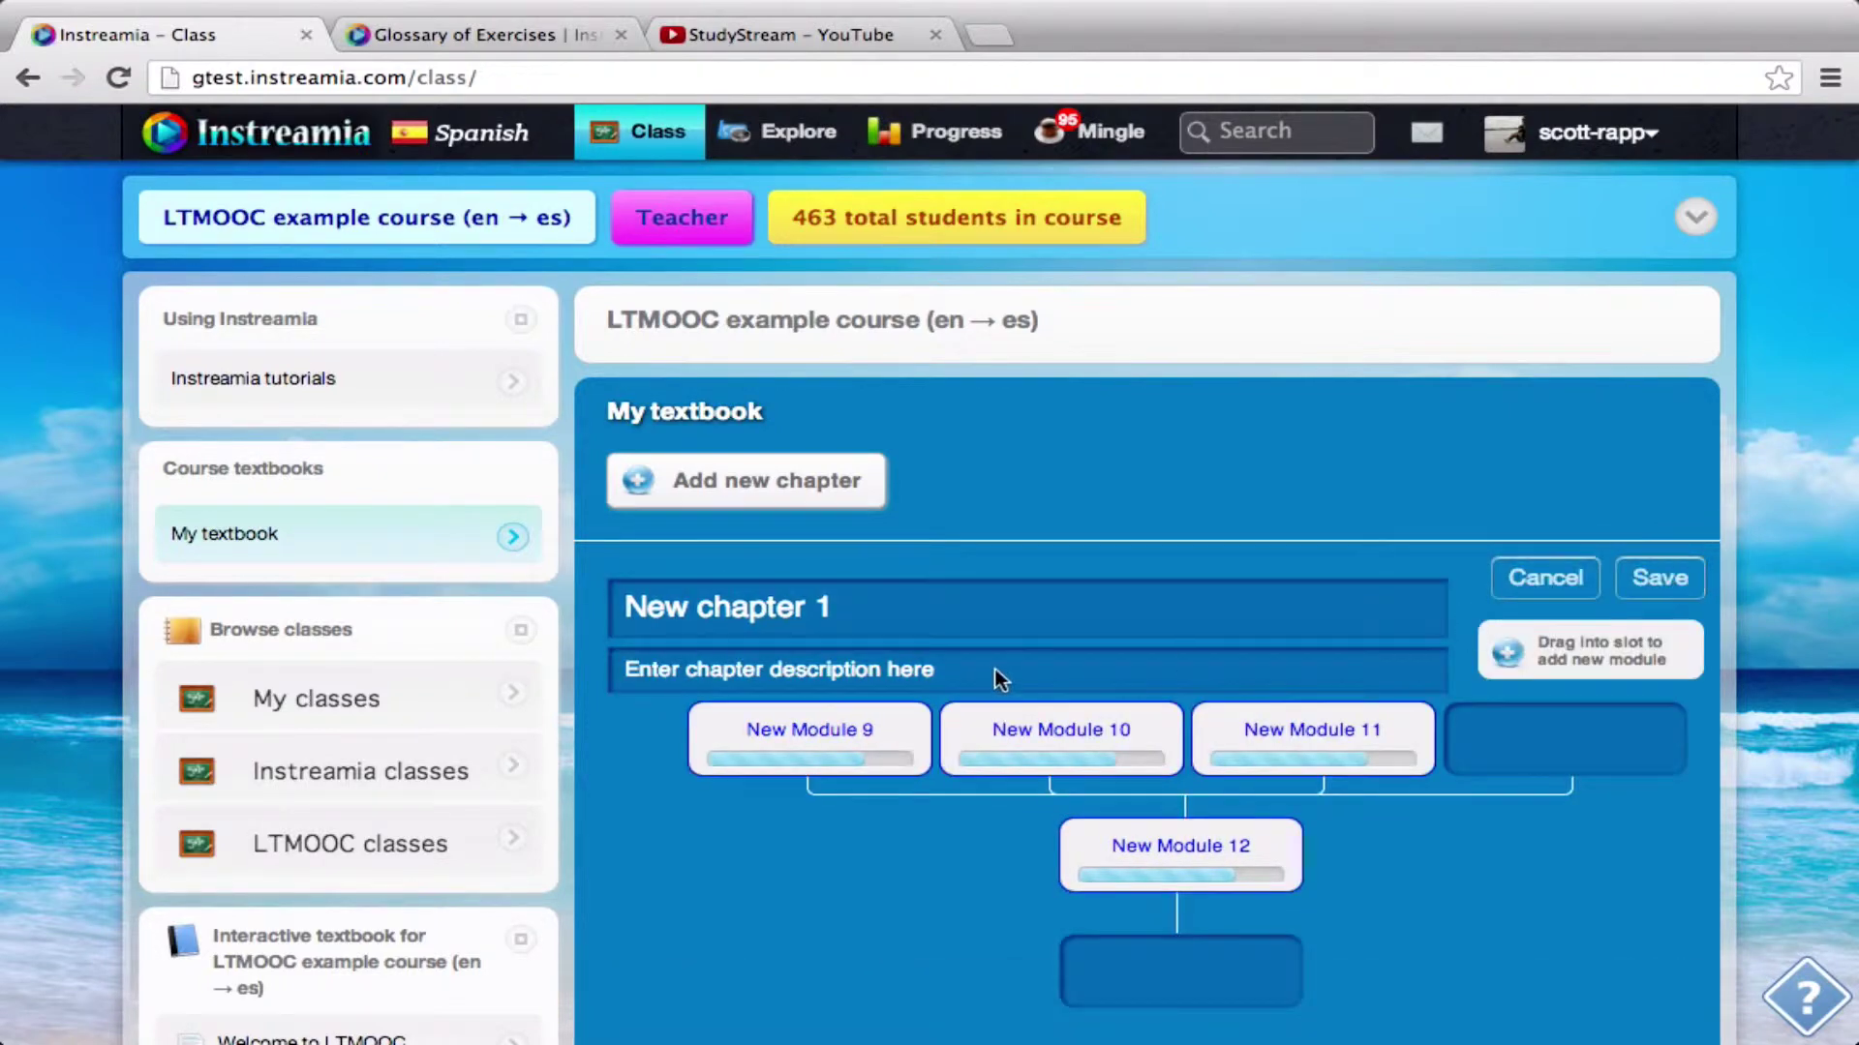
left_click_drag(943, 618, 490, 602)
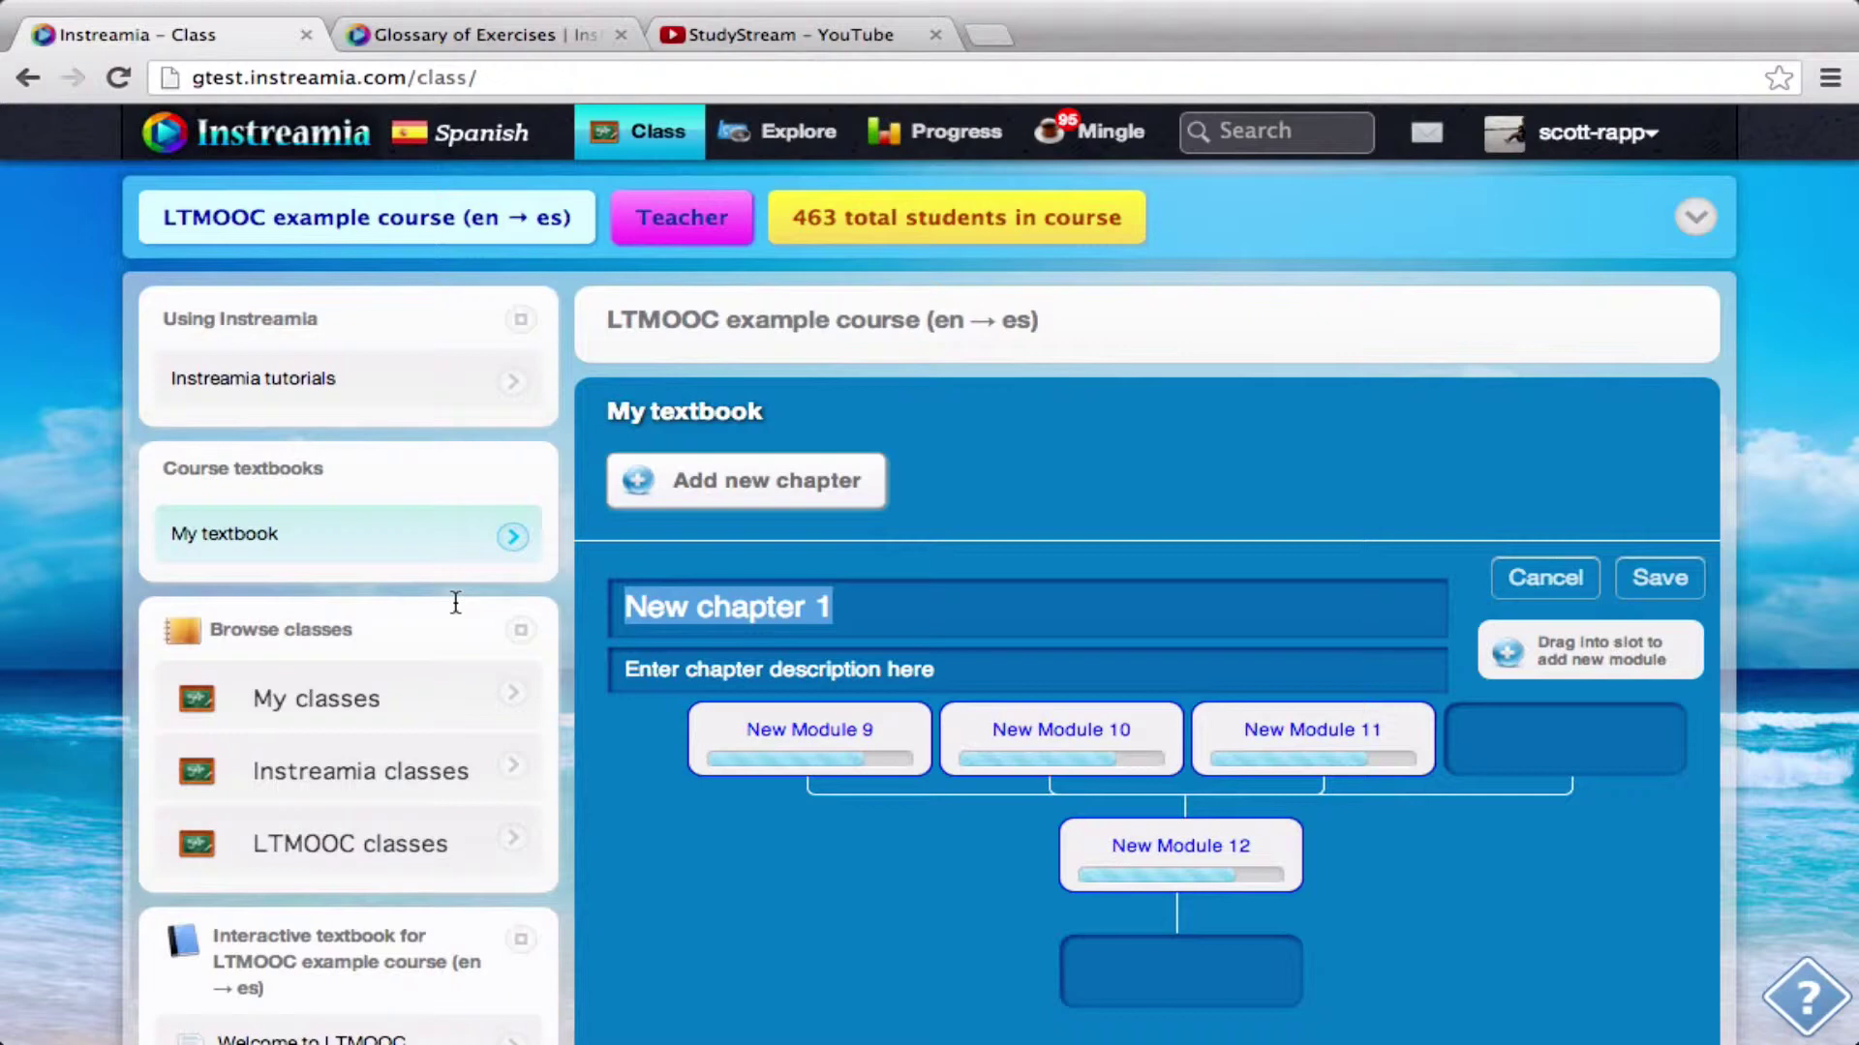
type("Pretr")
key("BackSpace")
type("erit")
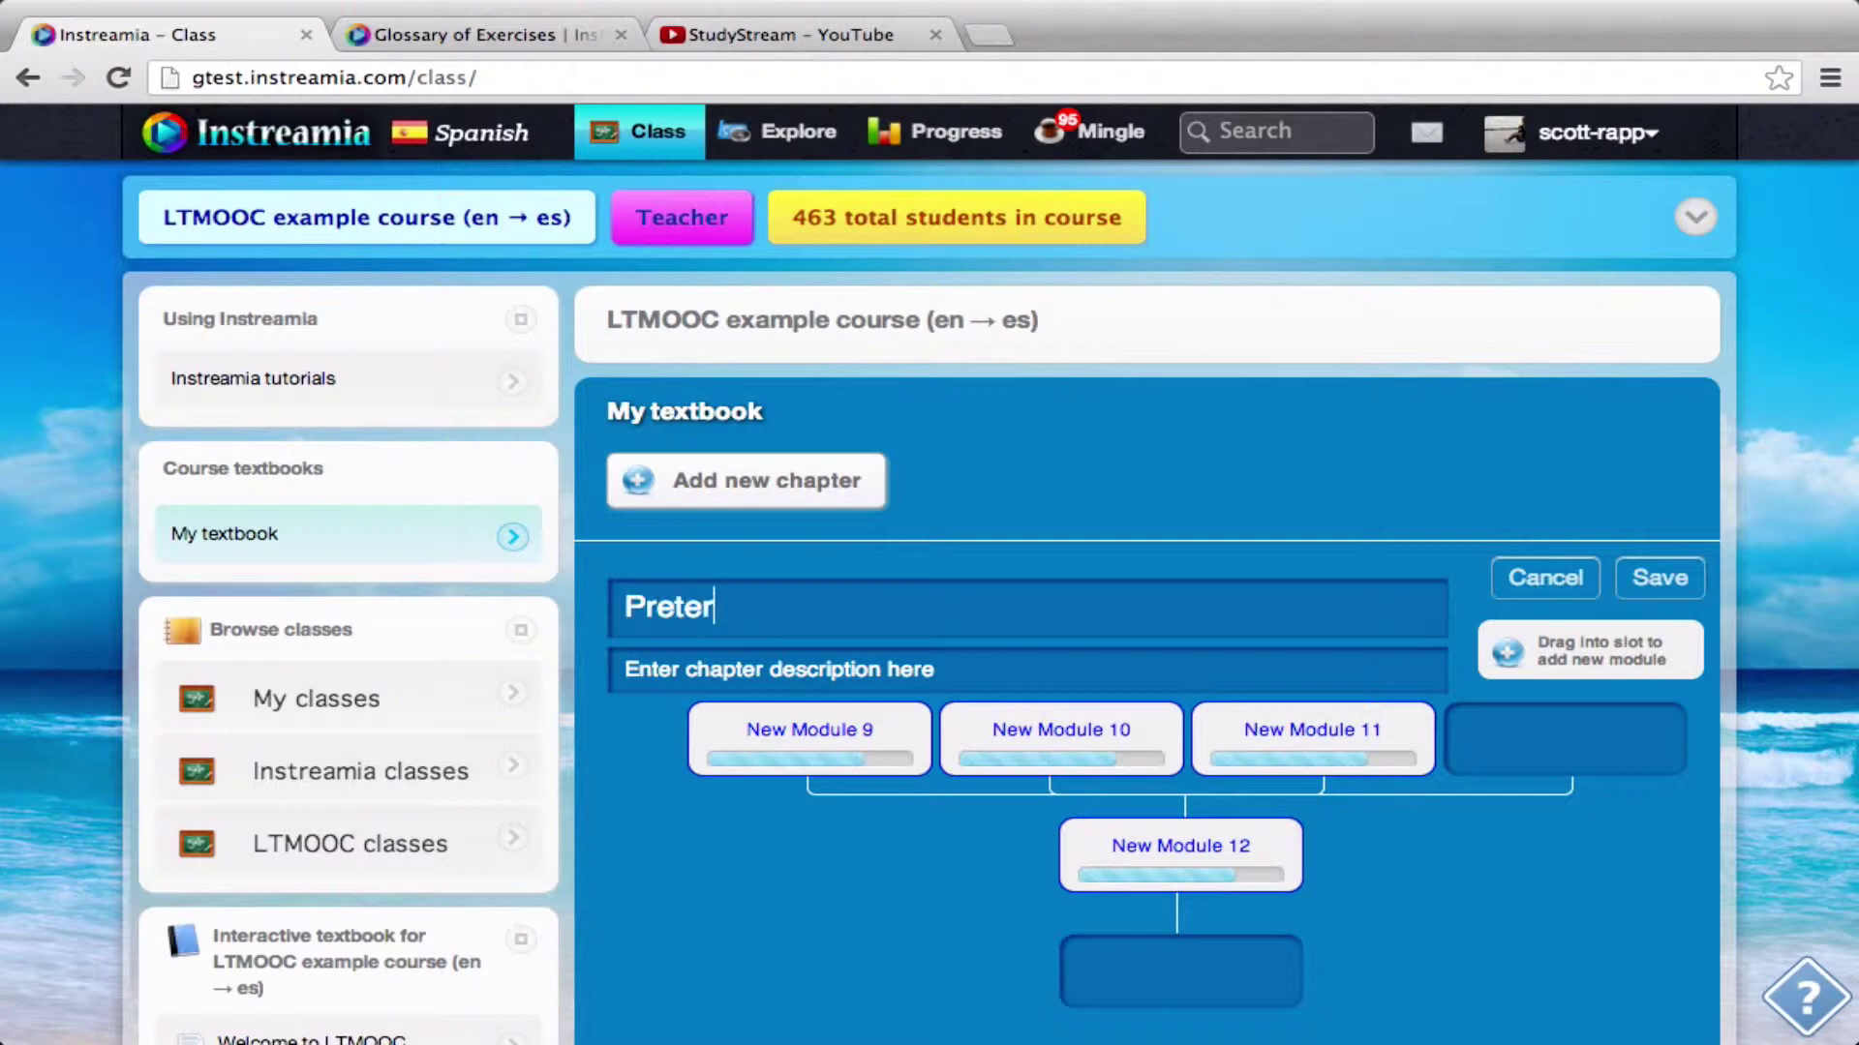
key("BackSpace")
key("BackSpace")
type("ite Tense")
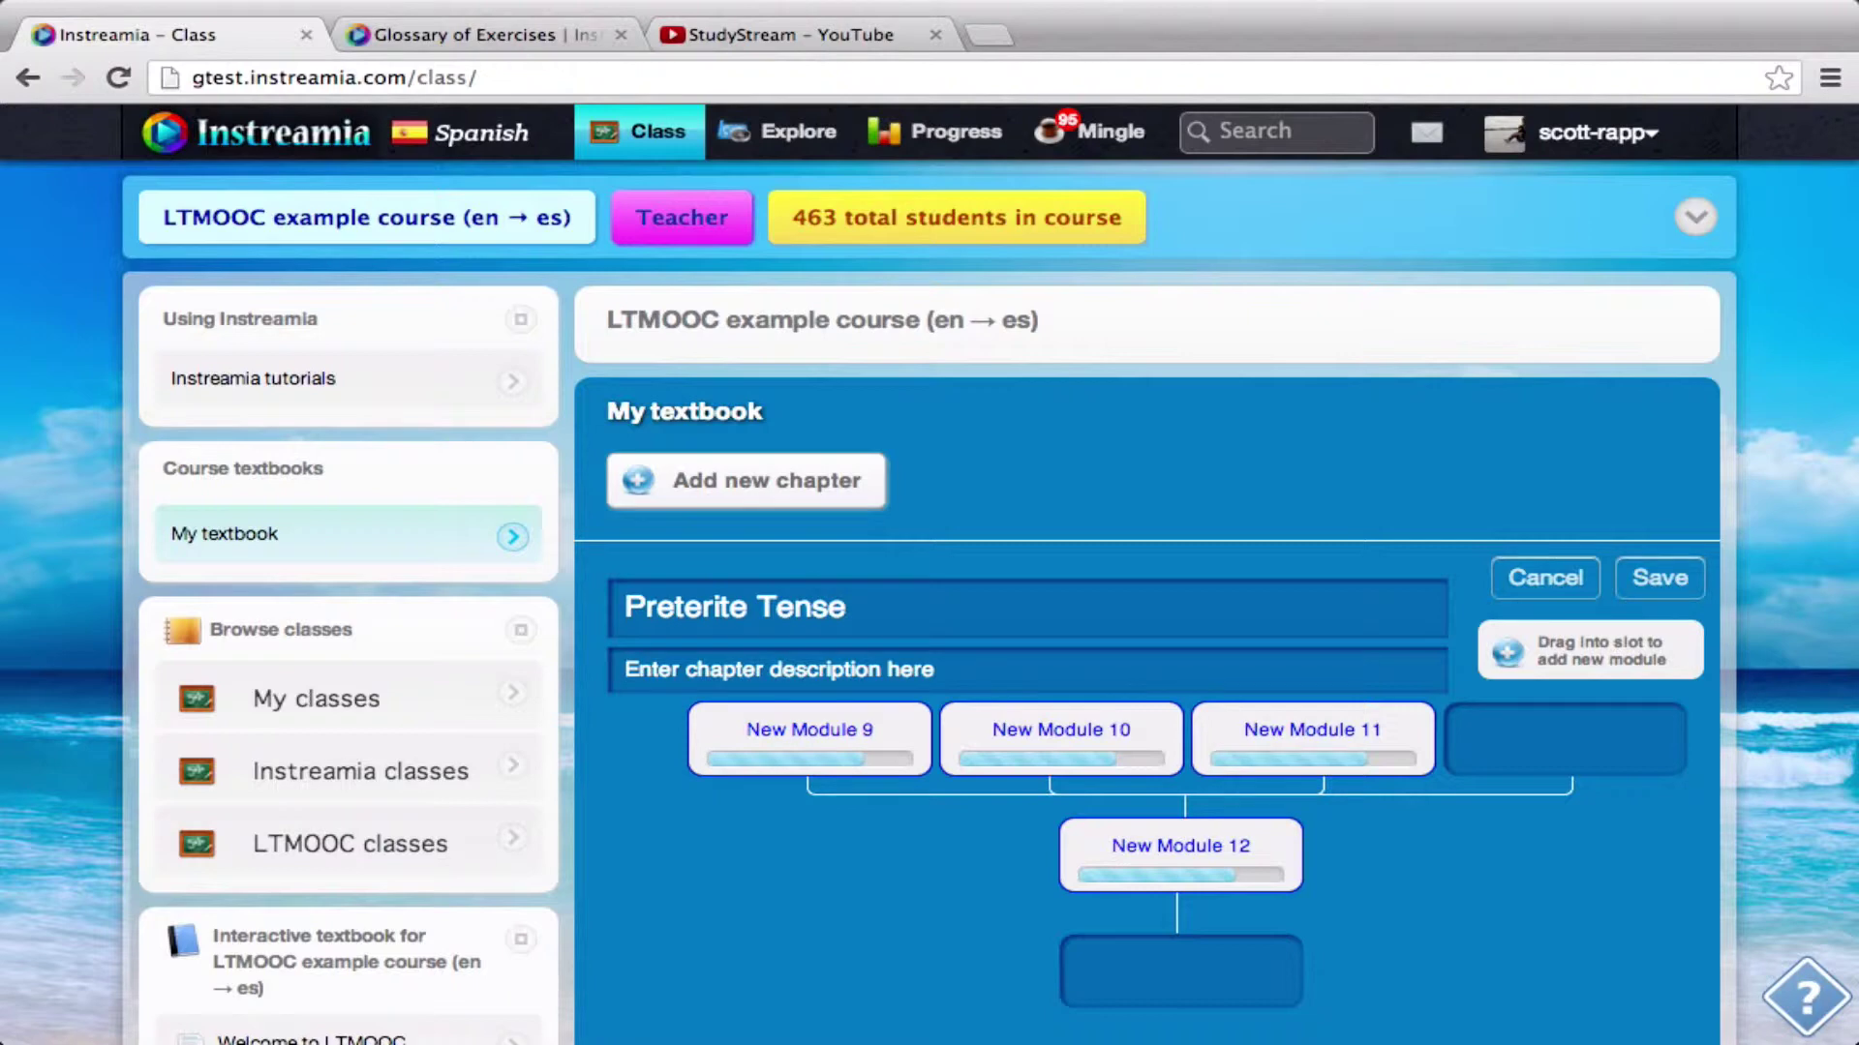
Set the chapter description to "In this lesson you'll learn one of the past tenses." and save the chapter.
key("Tab")
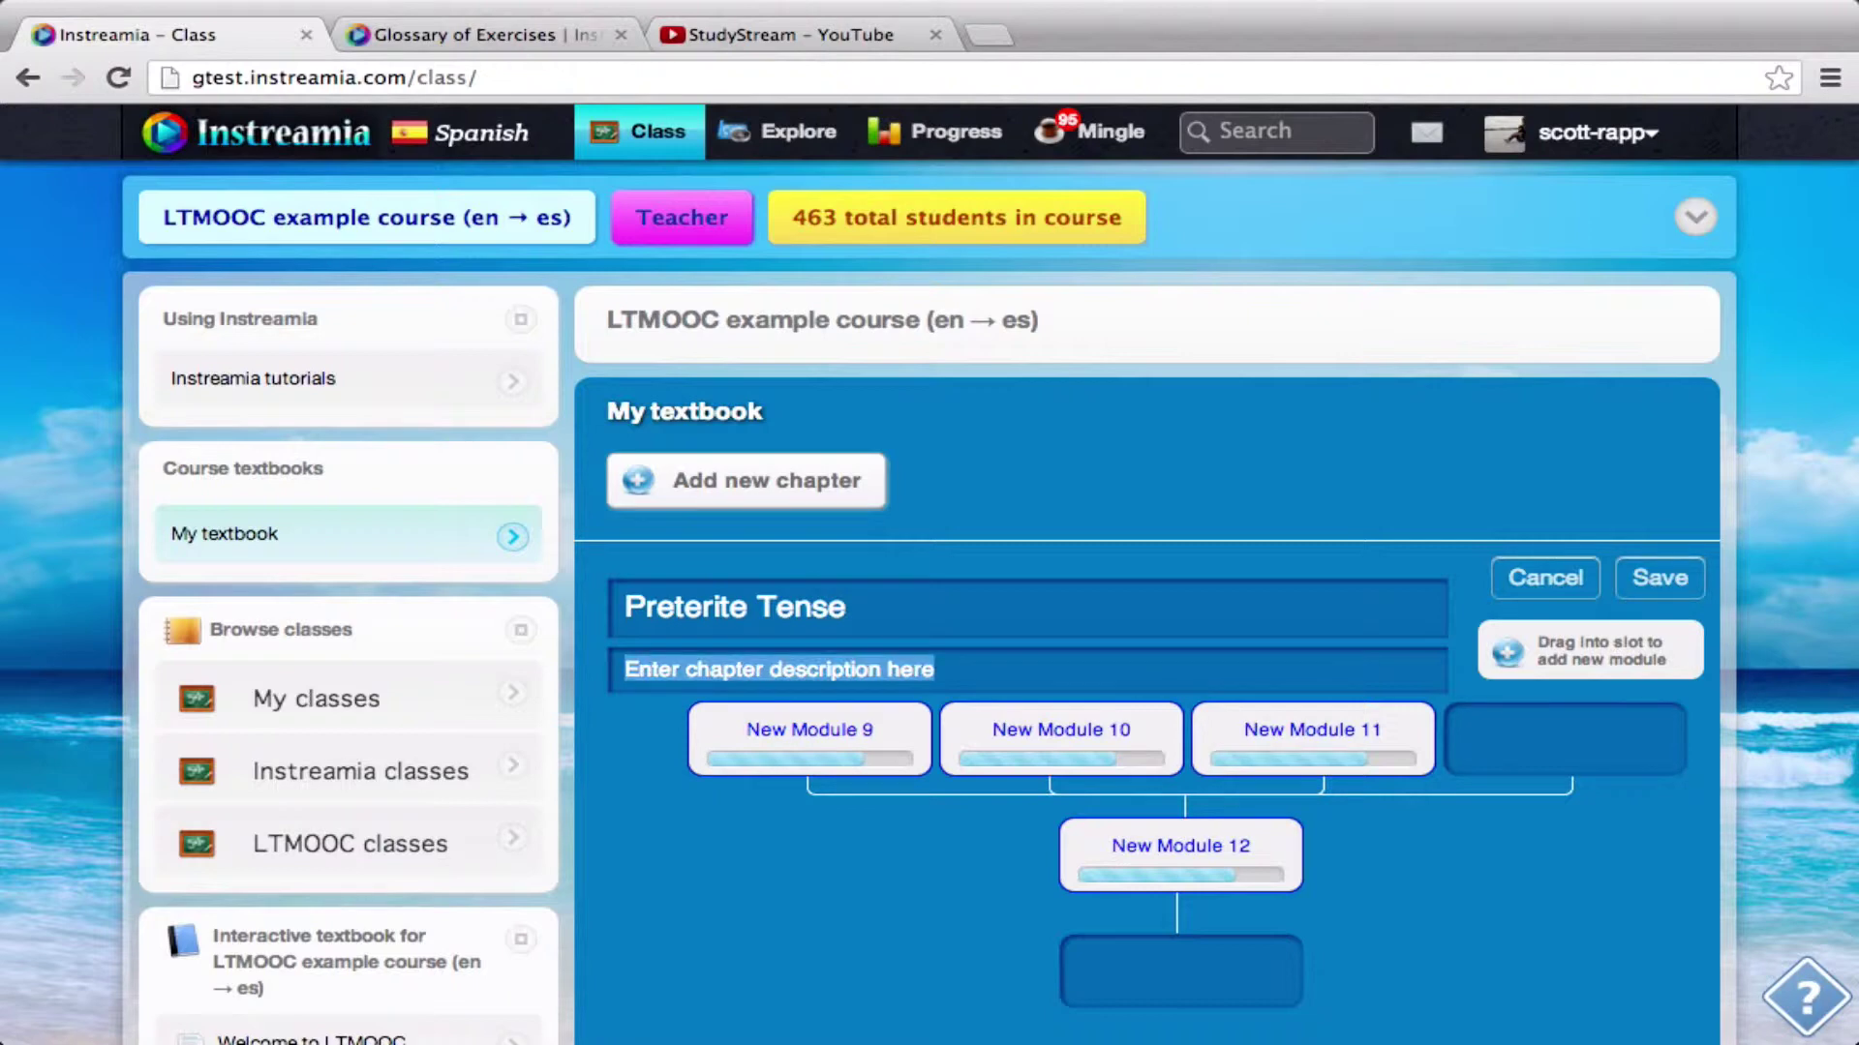
type("In this s")
type("esson you'll learn one of the past tenses.")
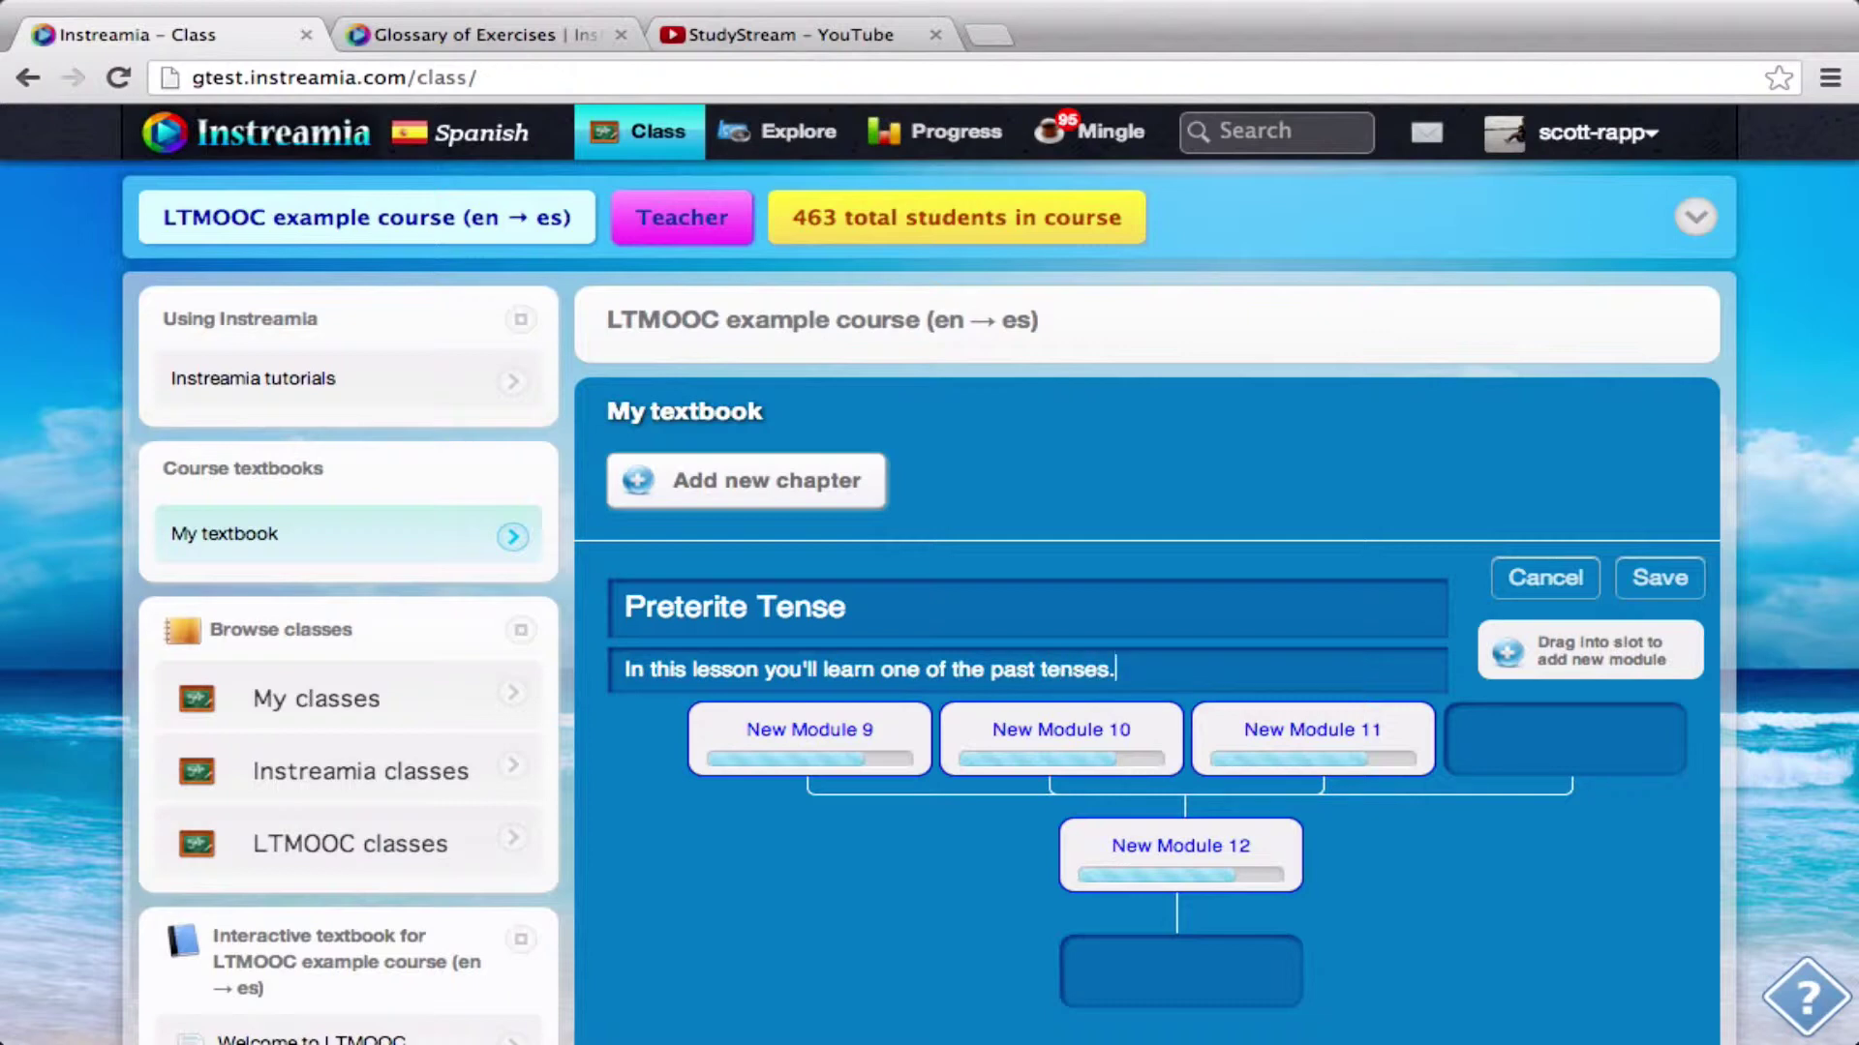
left_click(1651, 578)
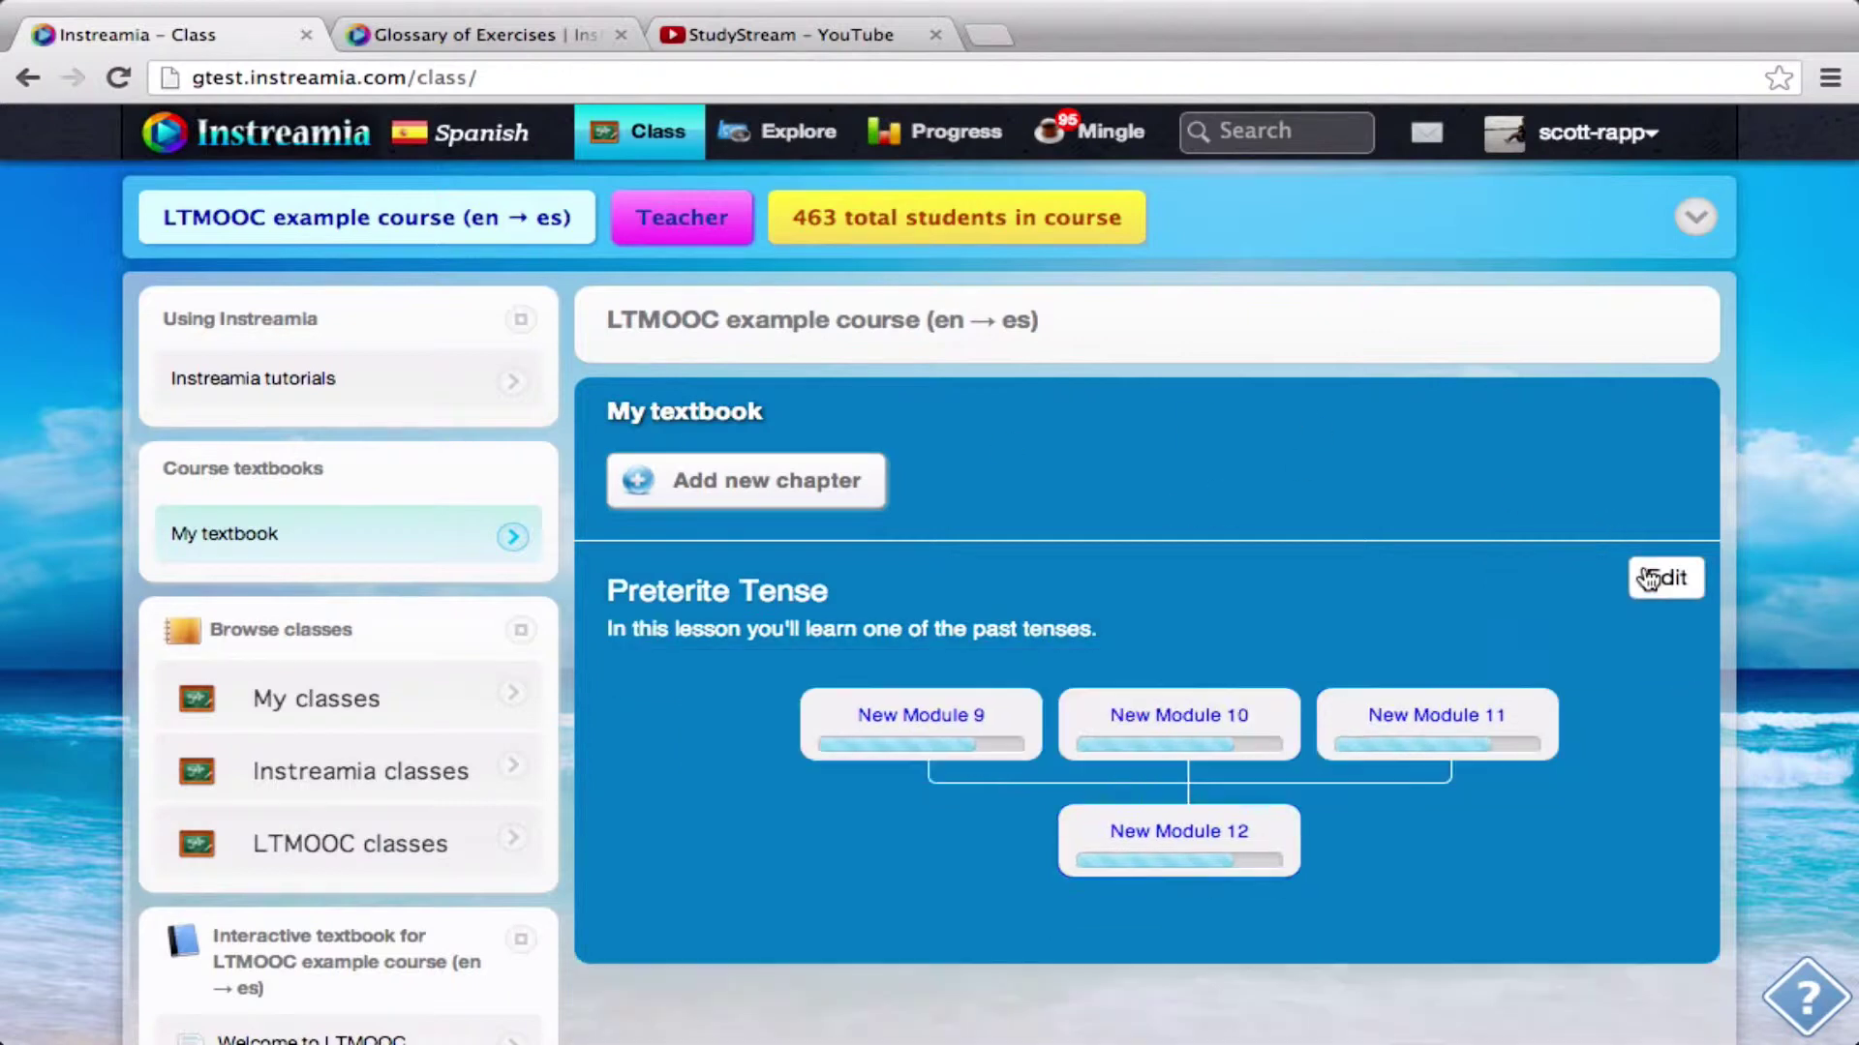
Open New Module 9, rename it "Preterite vs. Imperfect", and save the title.
left_click(919, 734)
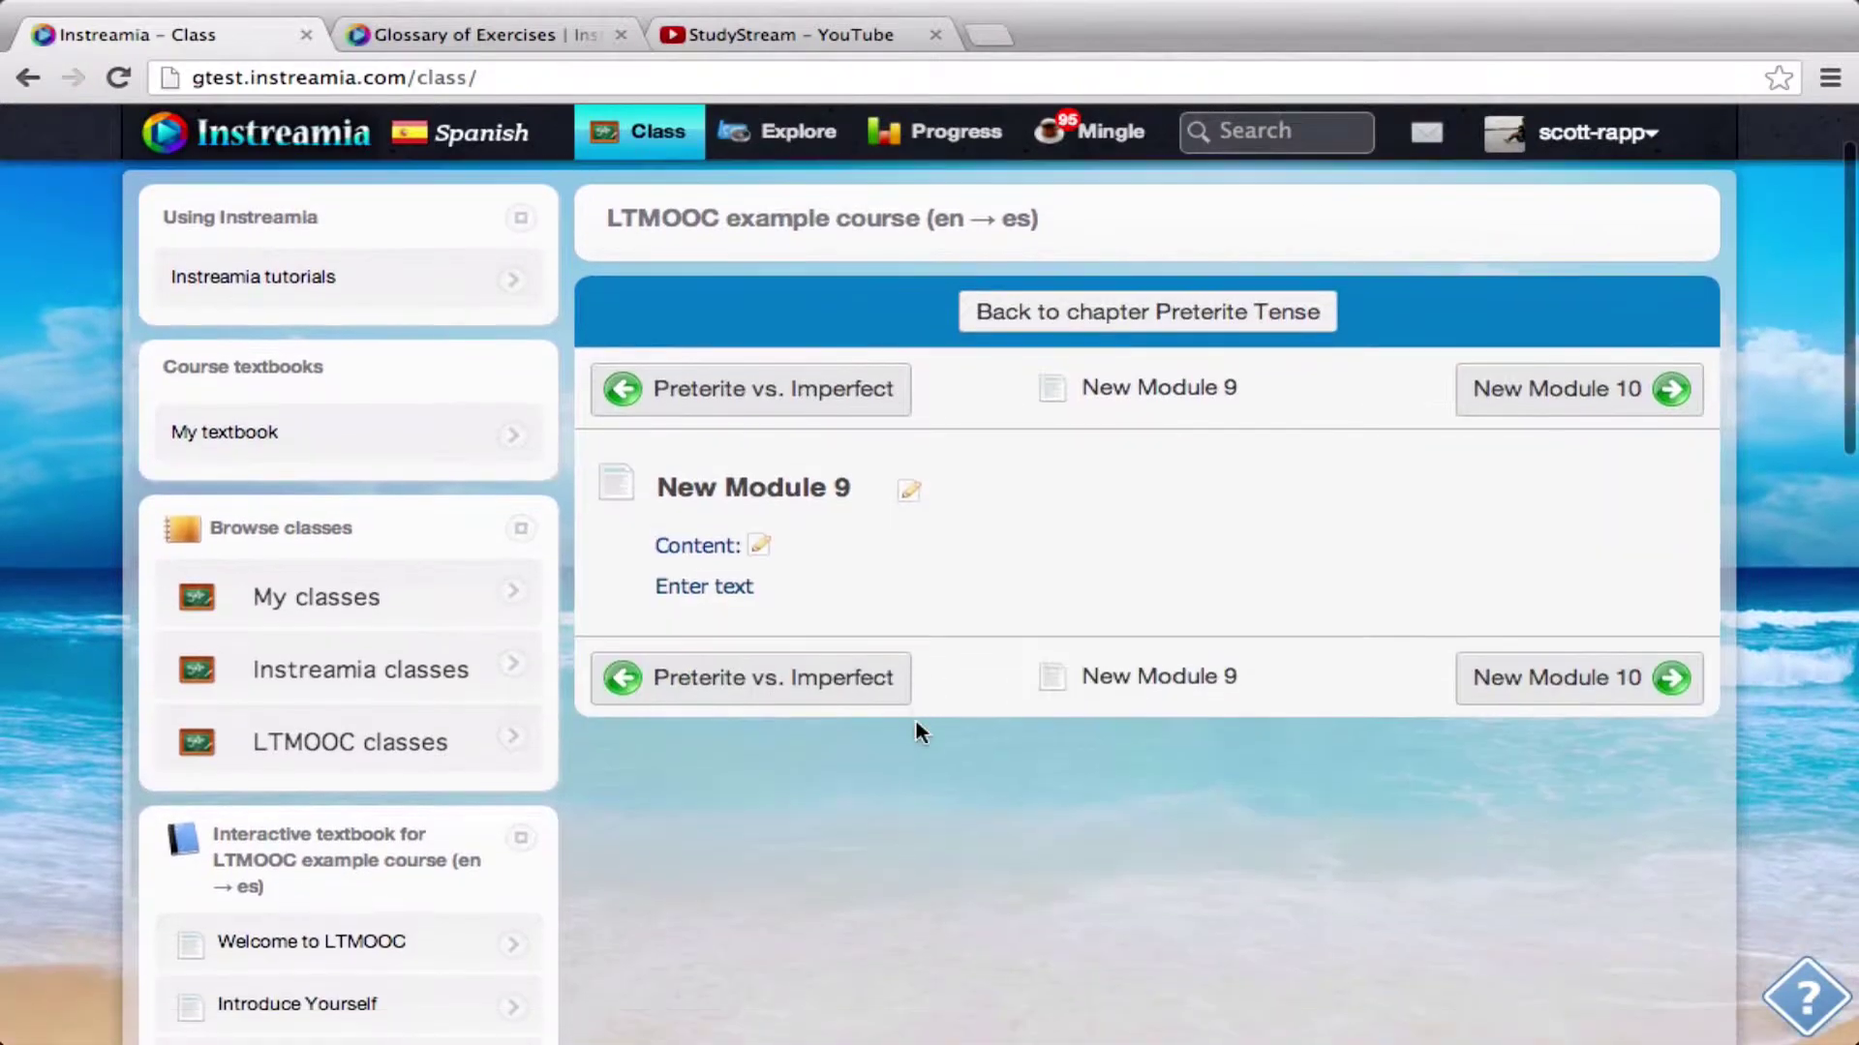
left_click(906, 494)
triple_click(796, 489)
type("Preterite vs. Imperfect")
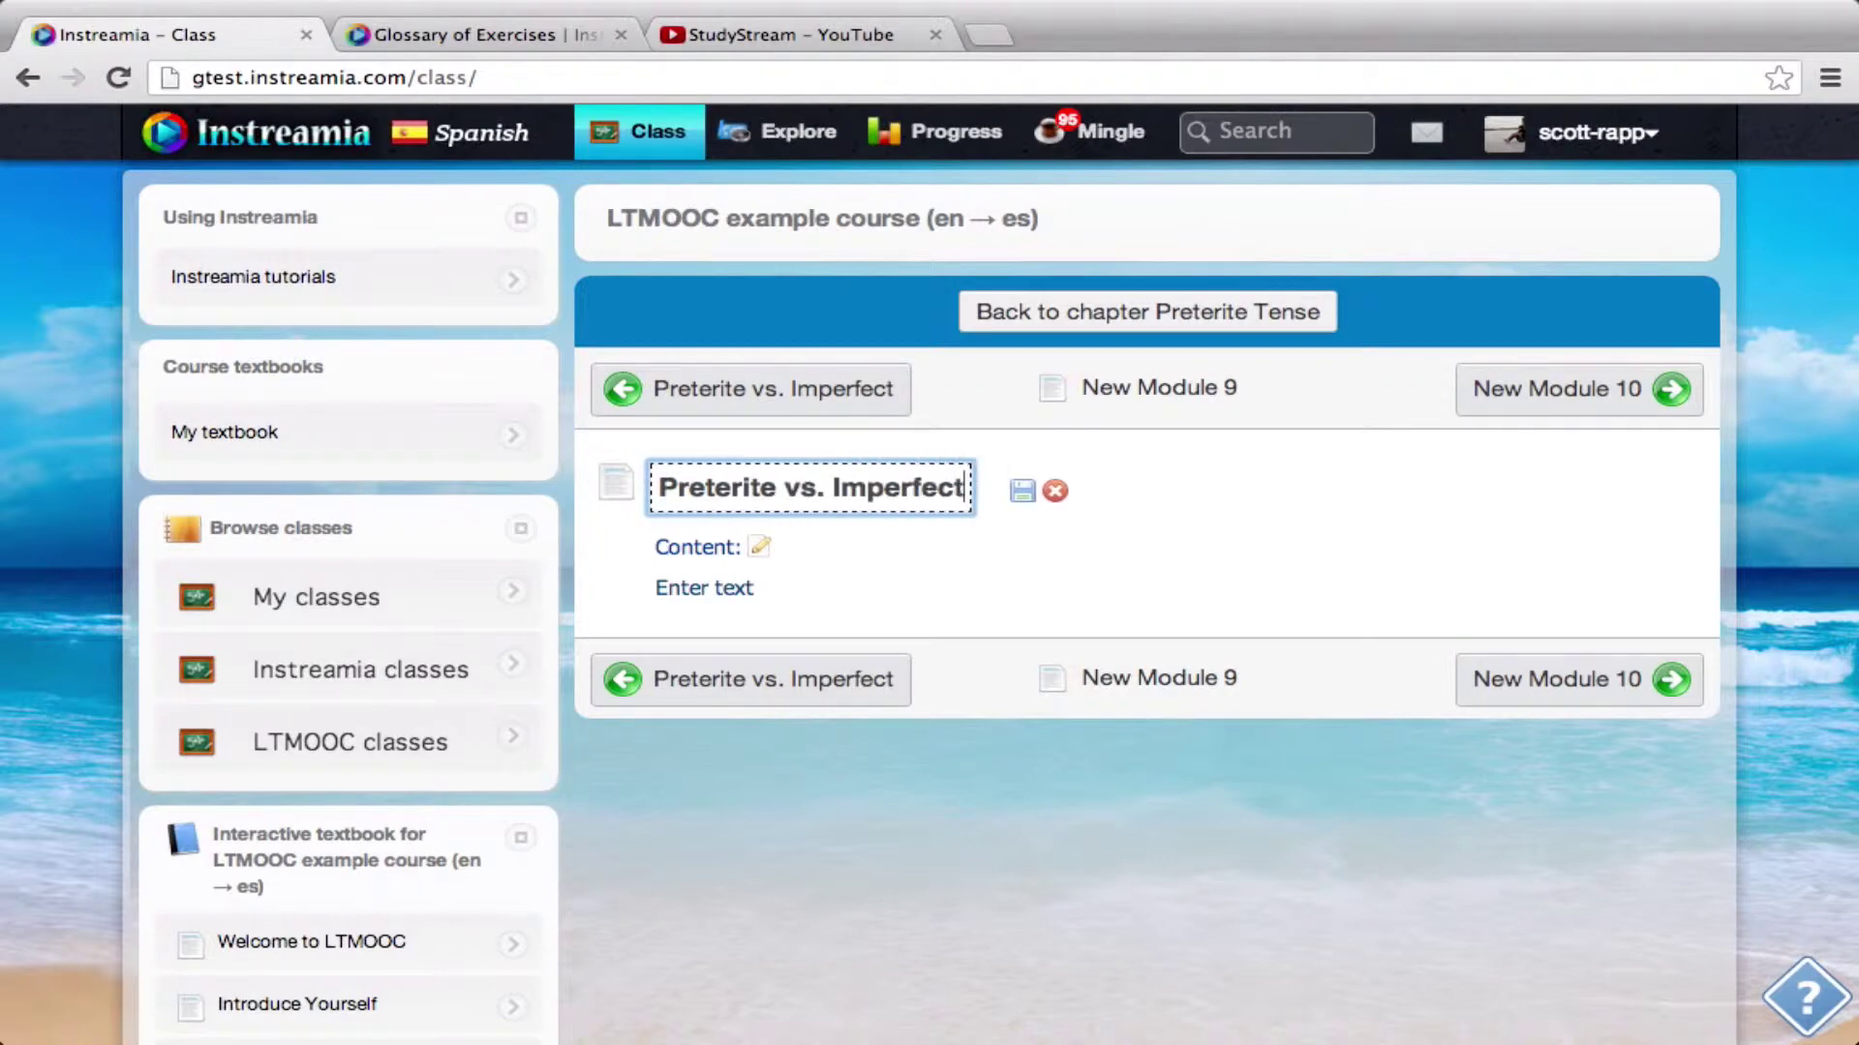
left_click(1022, 491)
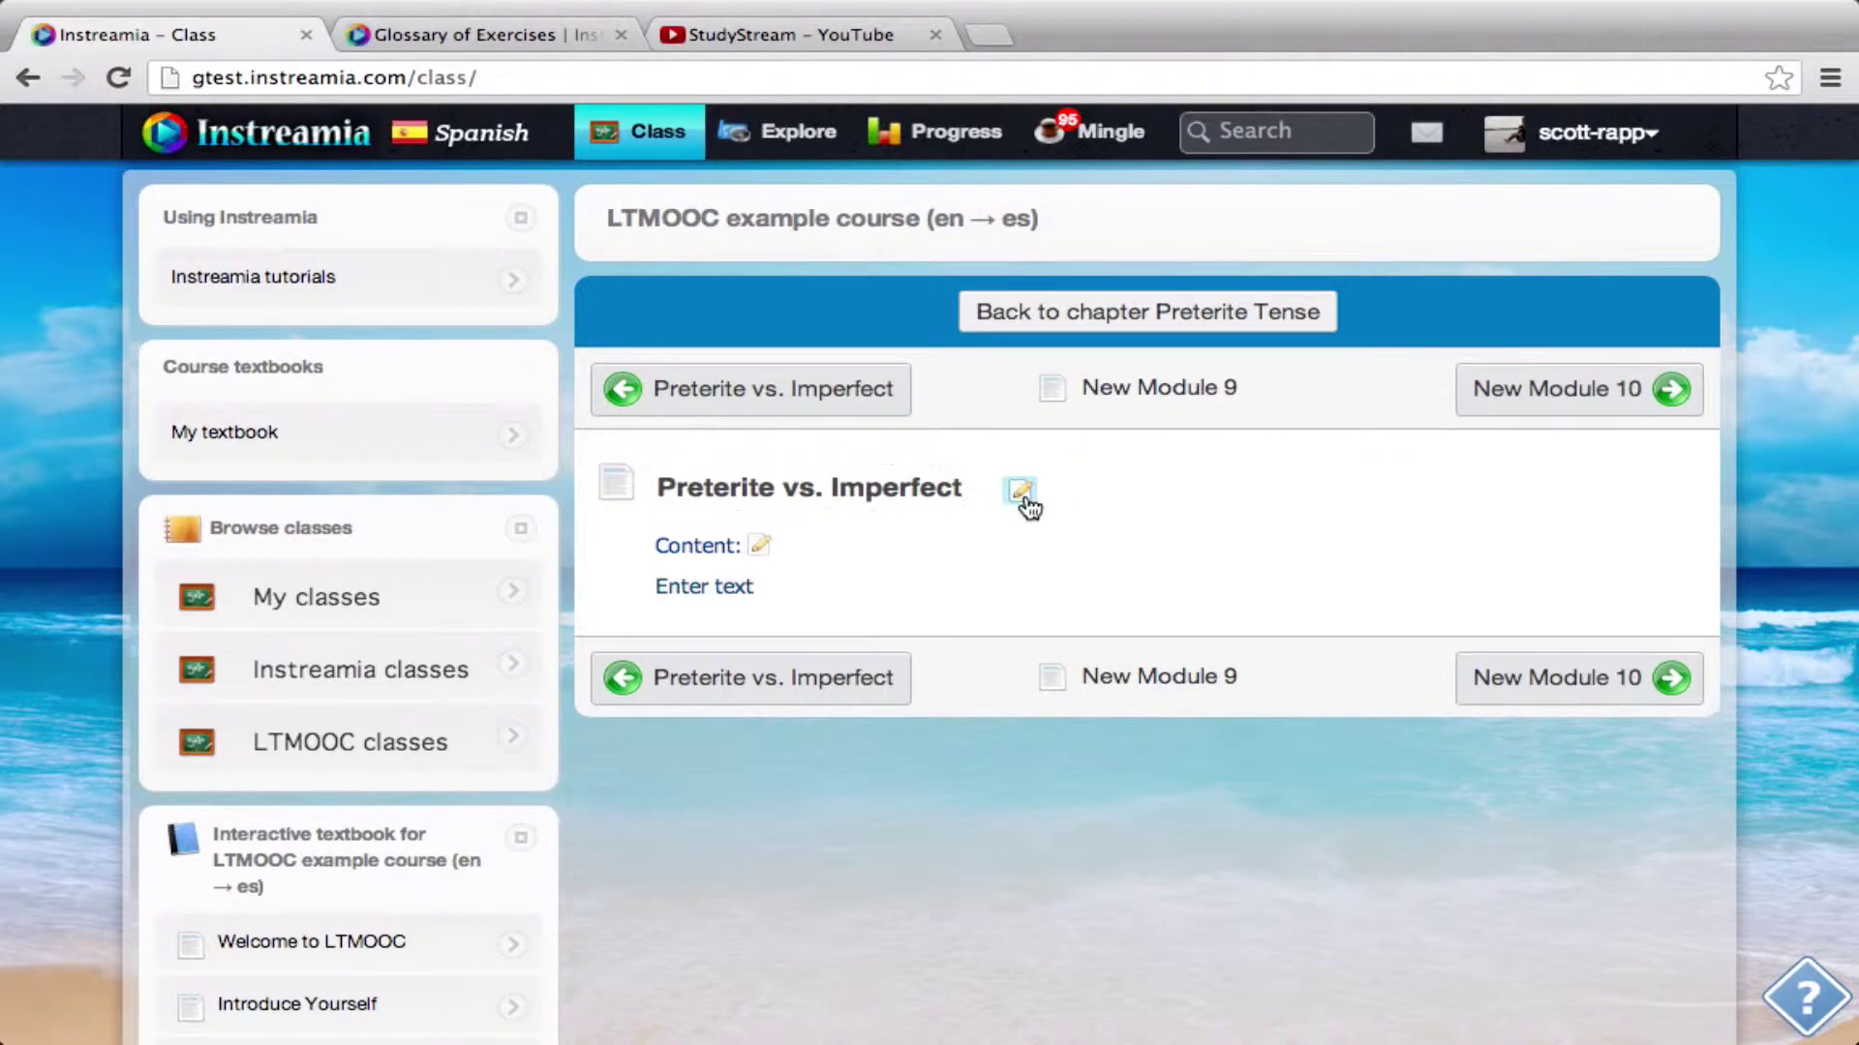
Replace the module's placeholder content with "Now you're going to learn about past tenses in Spanish. You'll learn first about the preterite.".
left_click(763, 556)
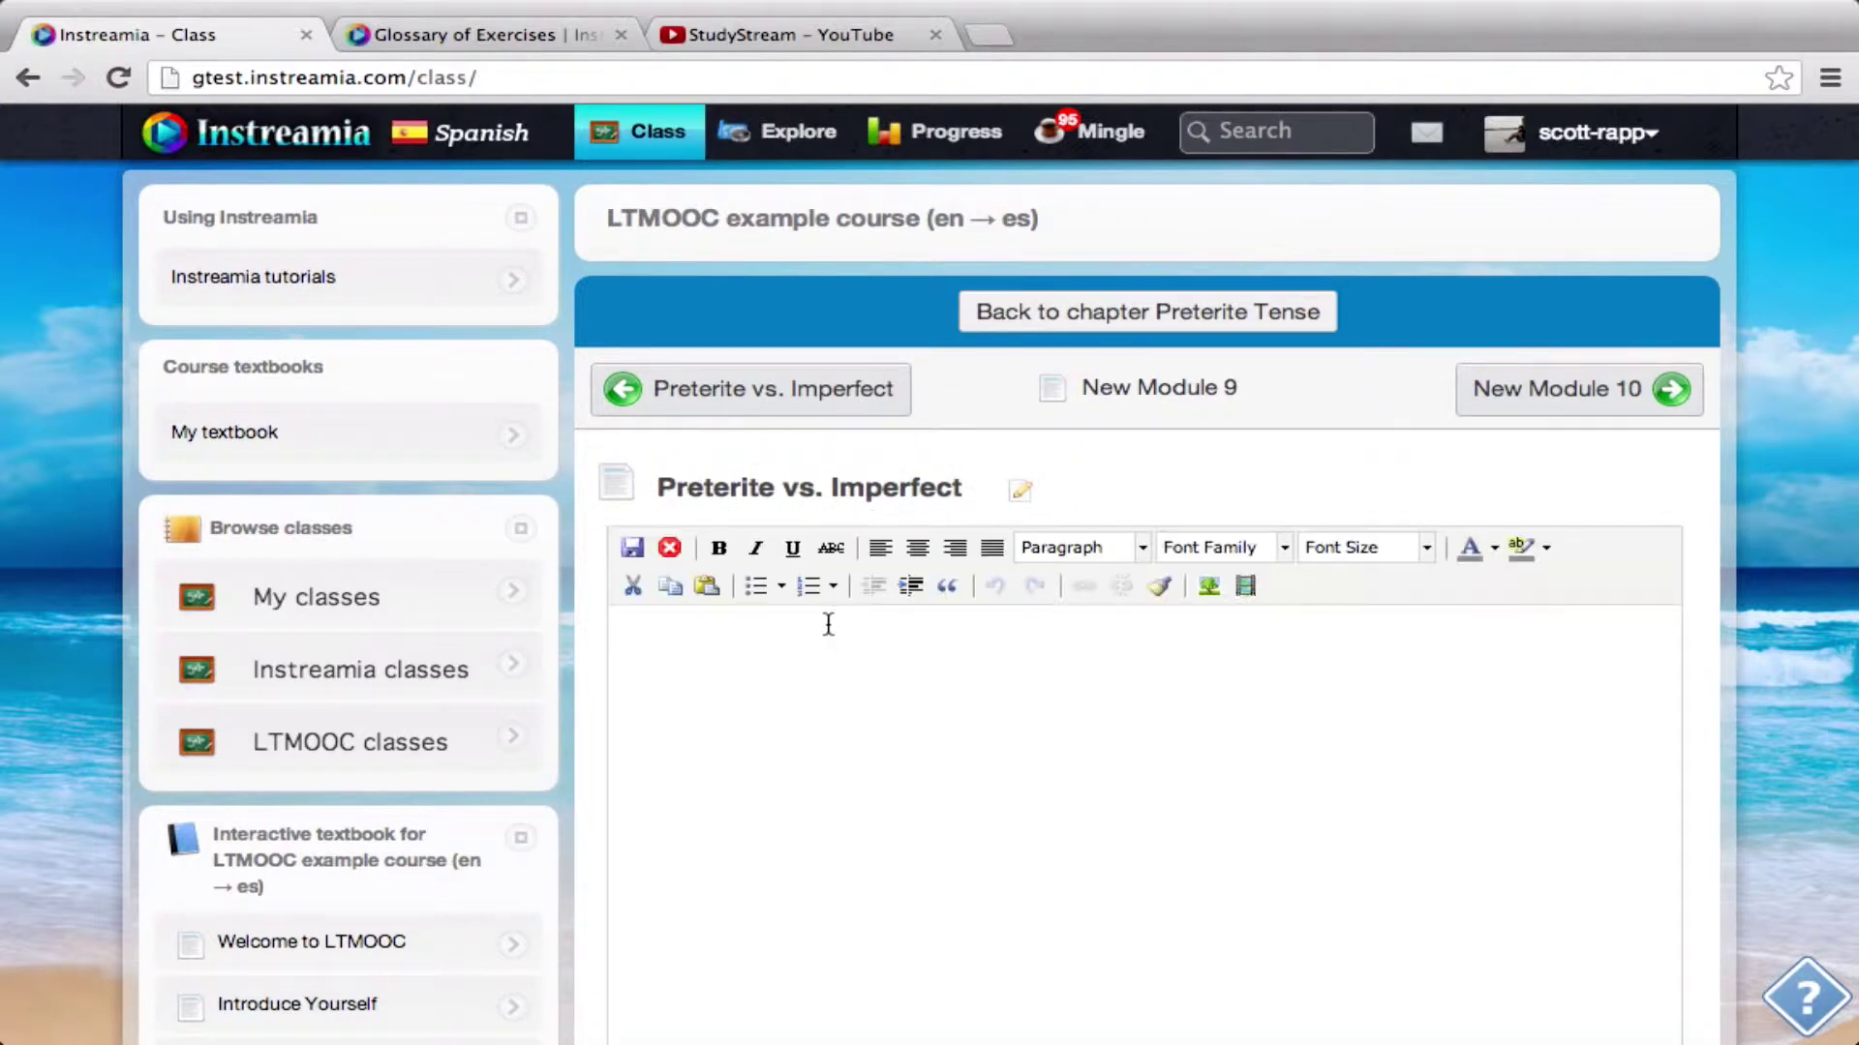
key("super+a")
key("BackSpace")
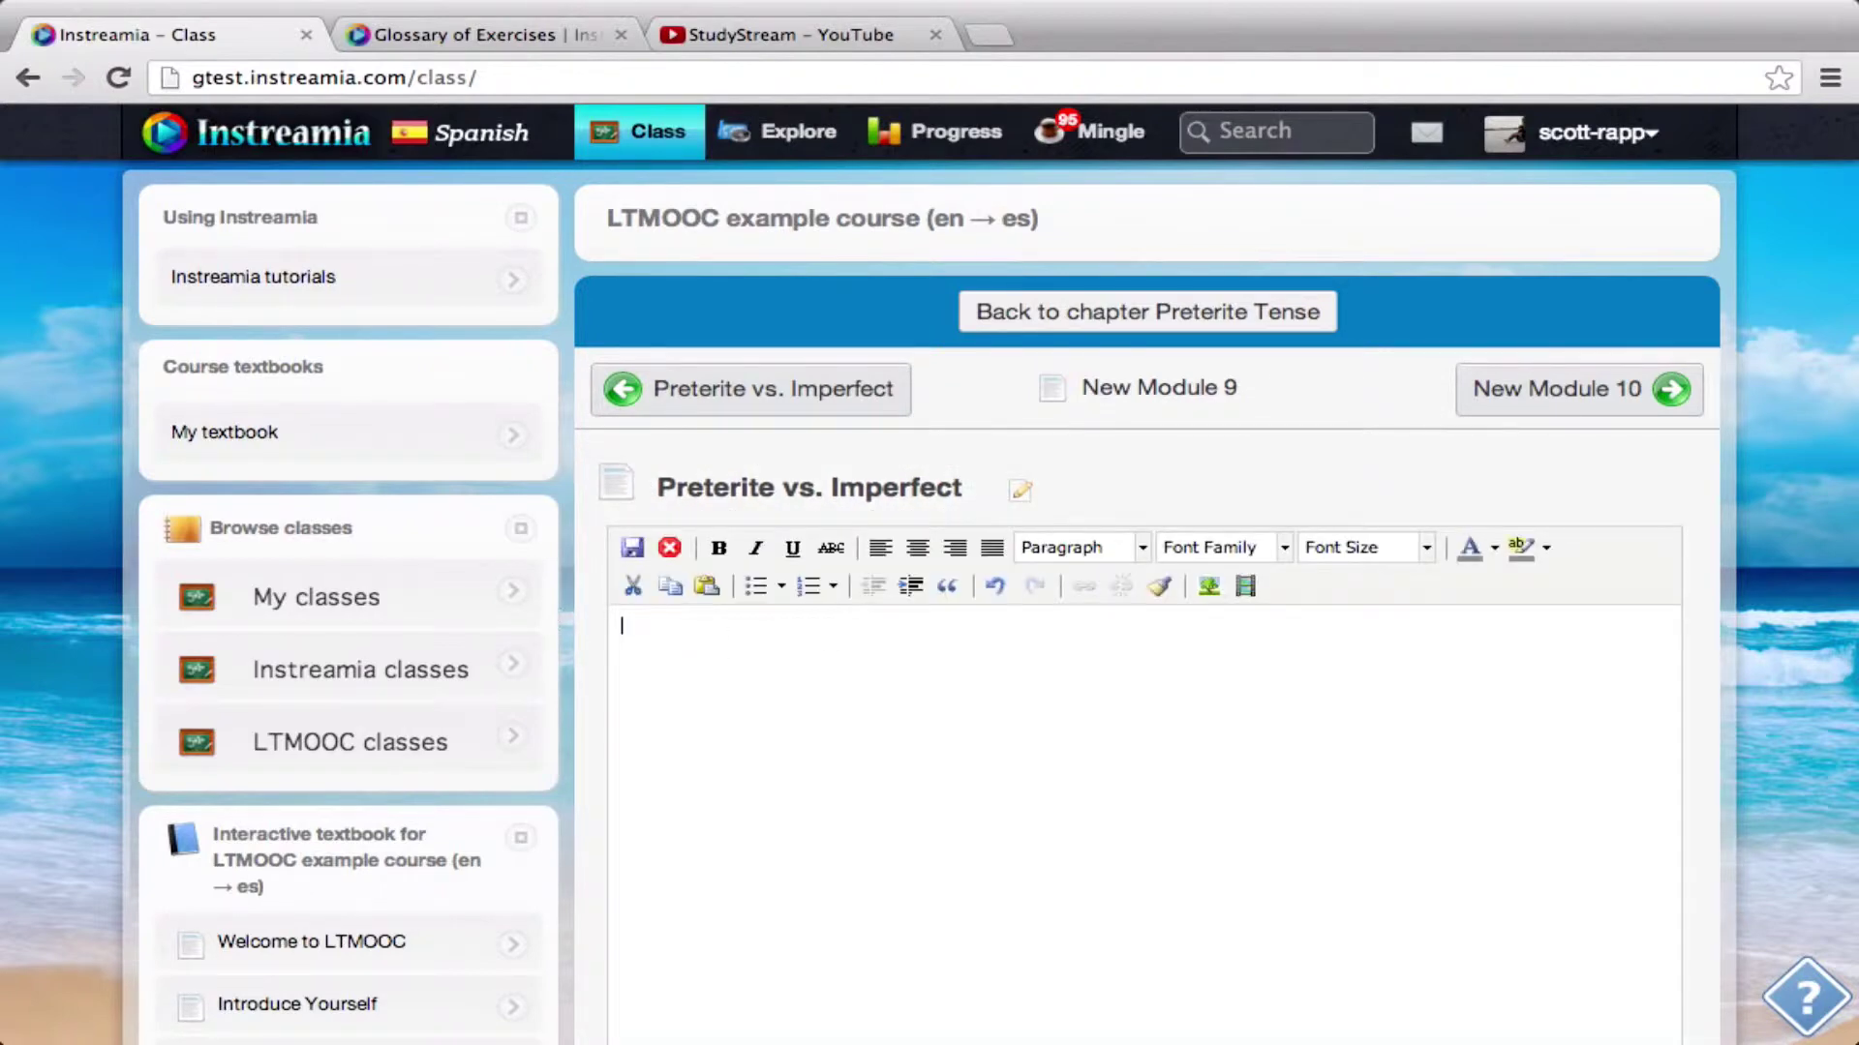
type("Now you're going to learn about past tenses in Spanish. You'll learn first about the p")
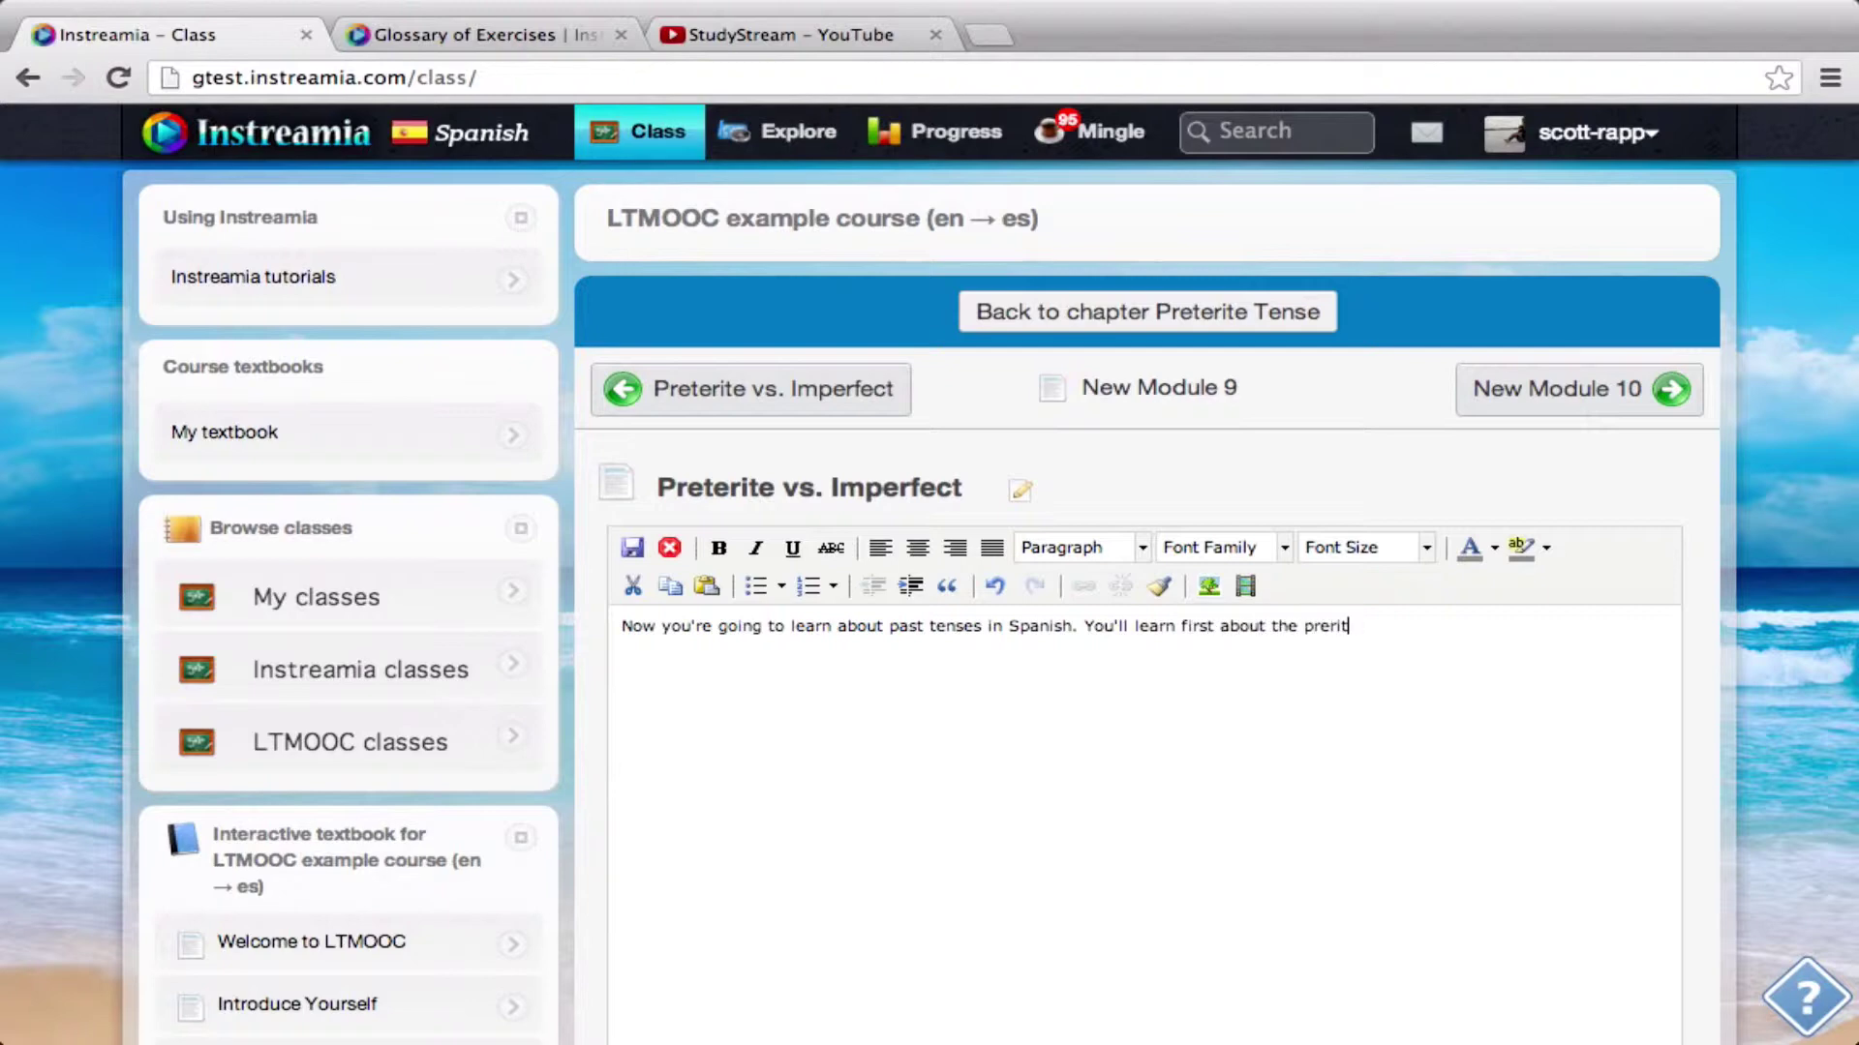
type("reteri")
key("Return")
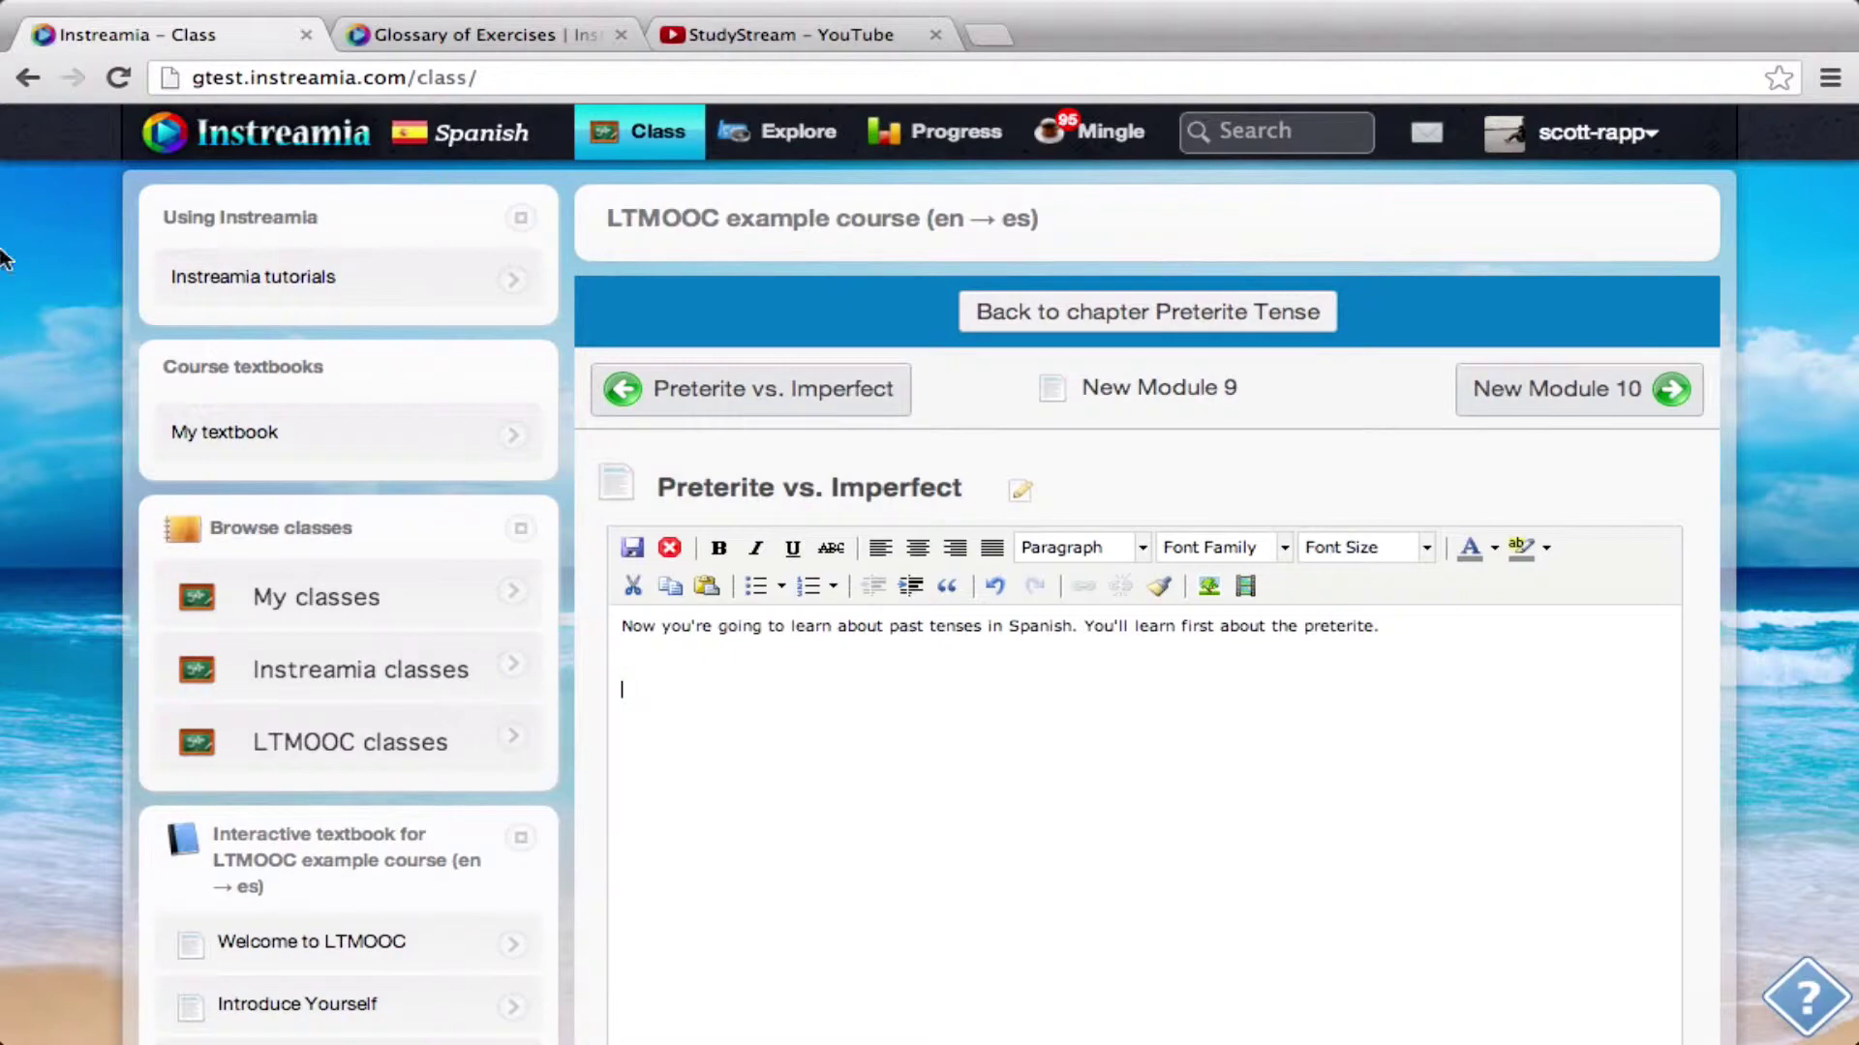
Switch to YouTube, find the Preterite vs. Imperfect video in the StudyStream channel's preterite results, and copy its link address.
left_click(788, 32)
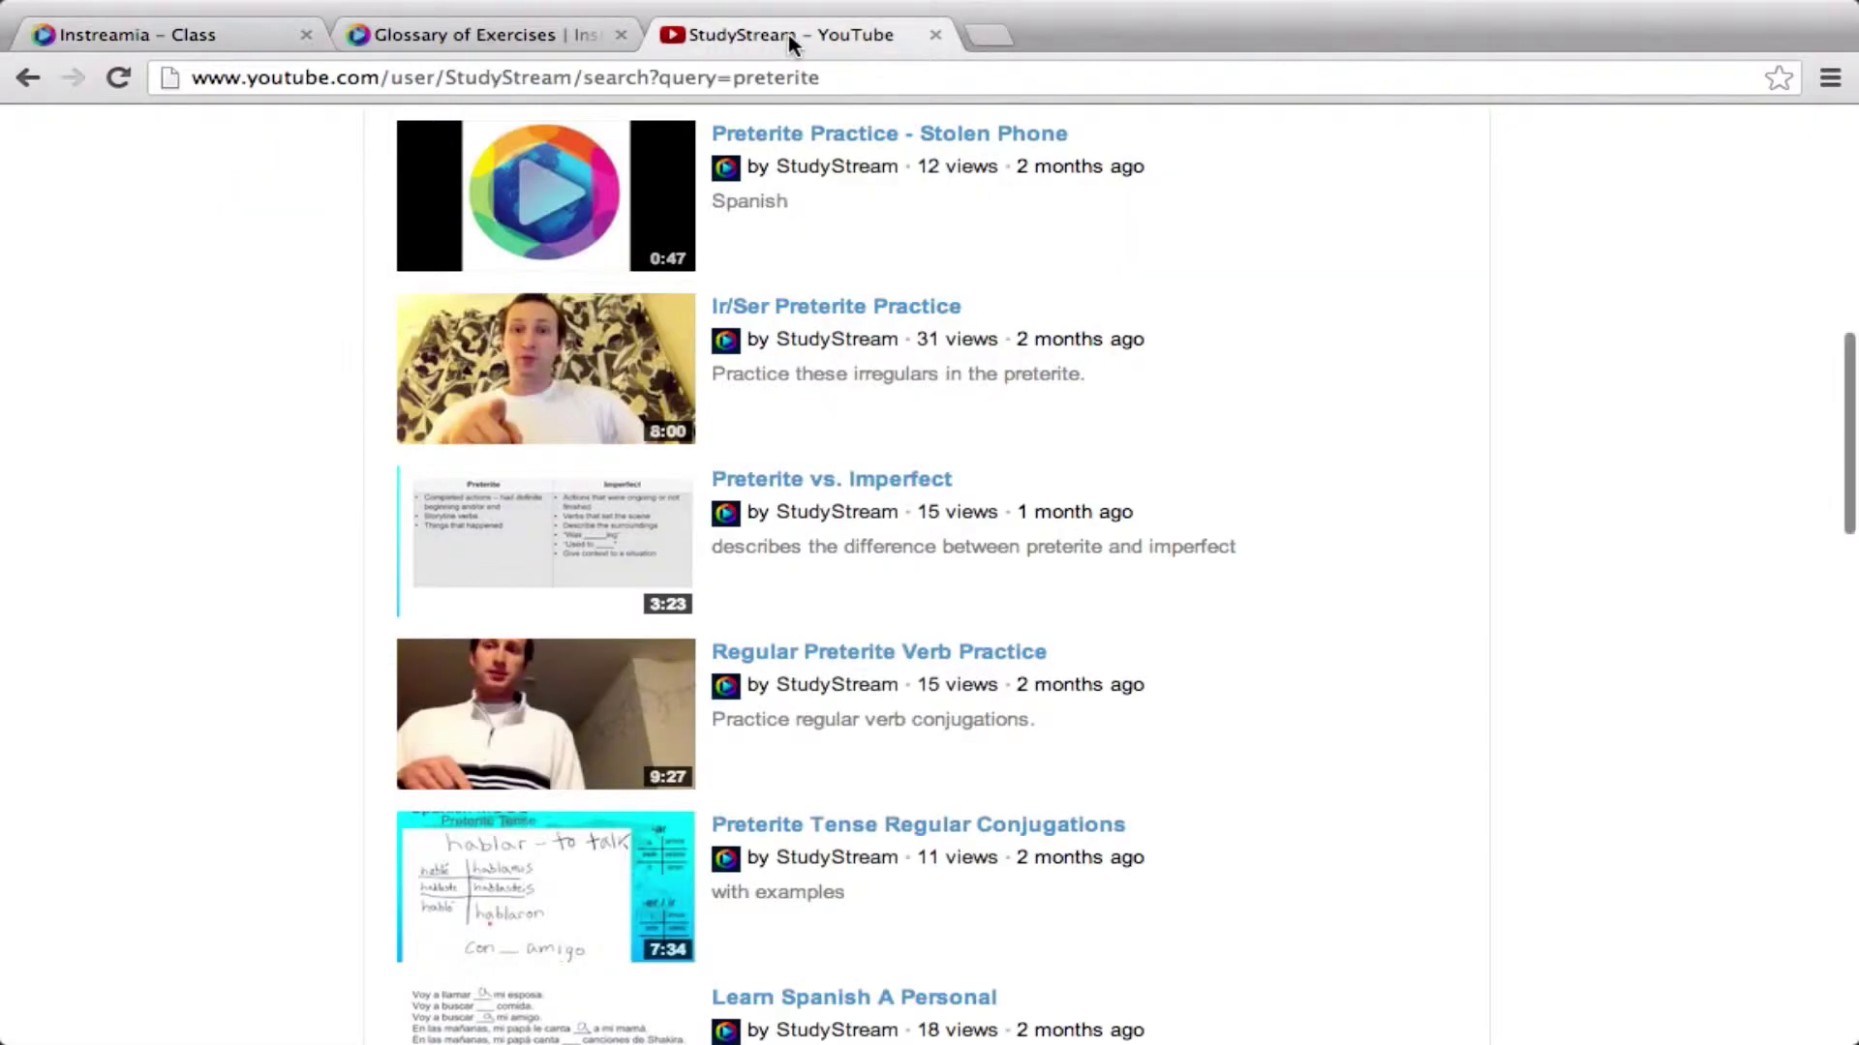
scroll(528, 566, "up", 10)
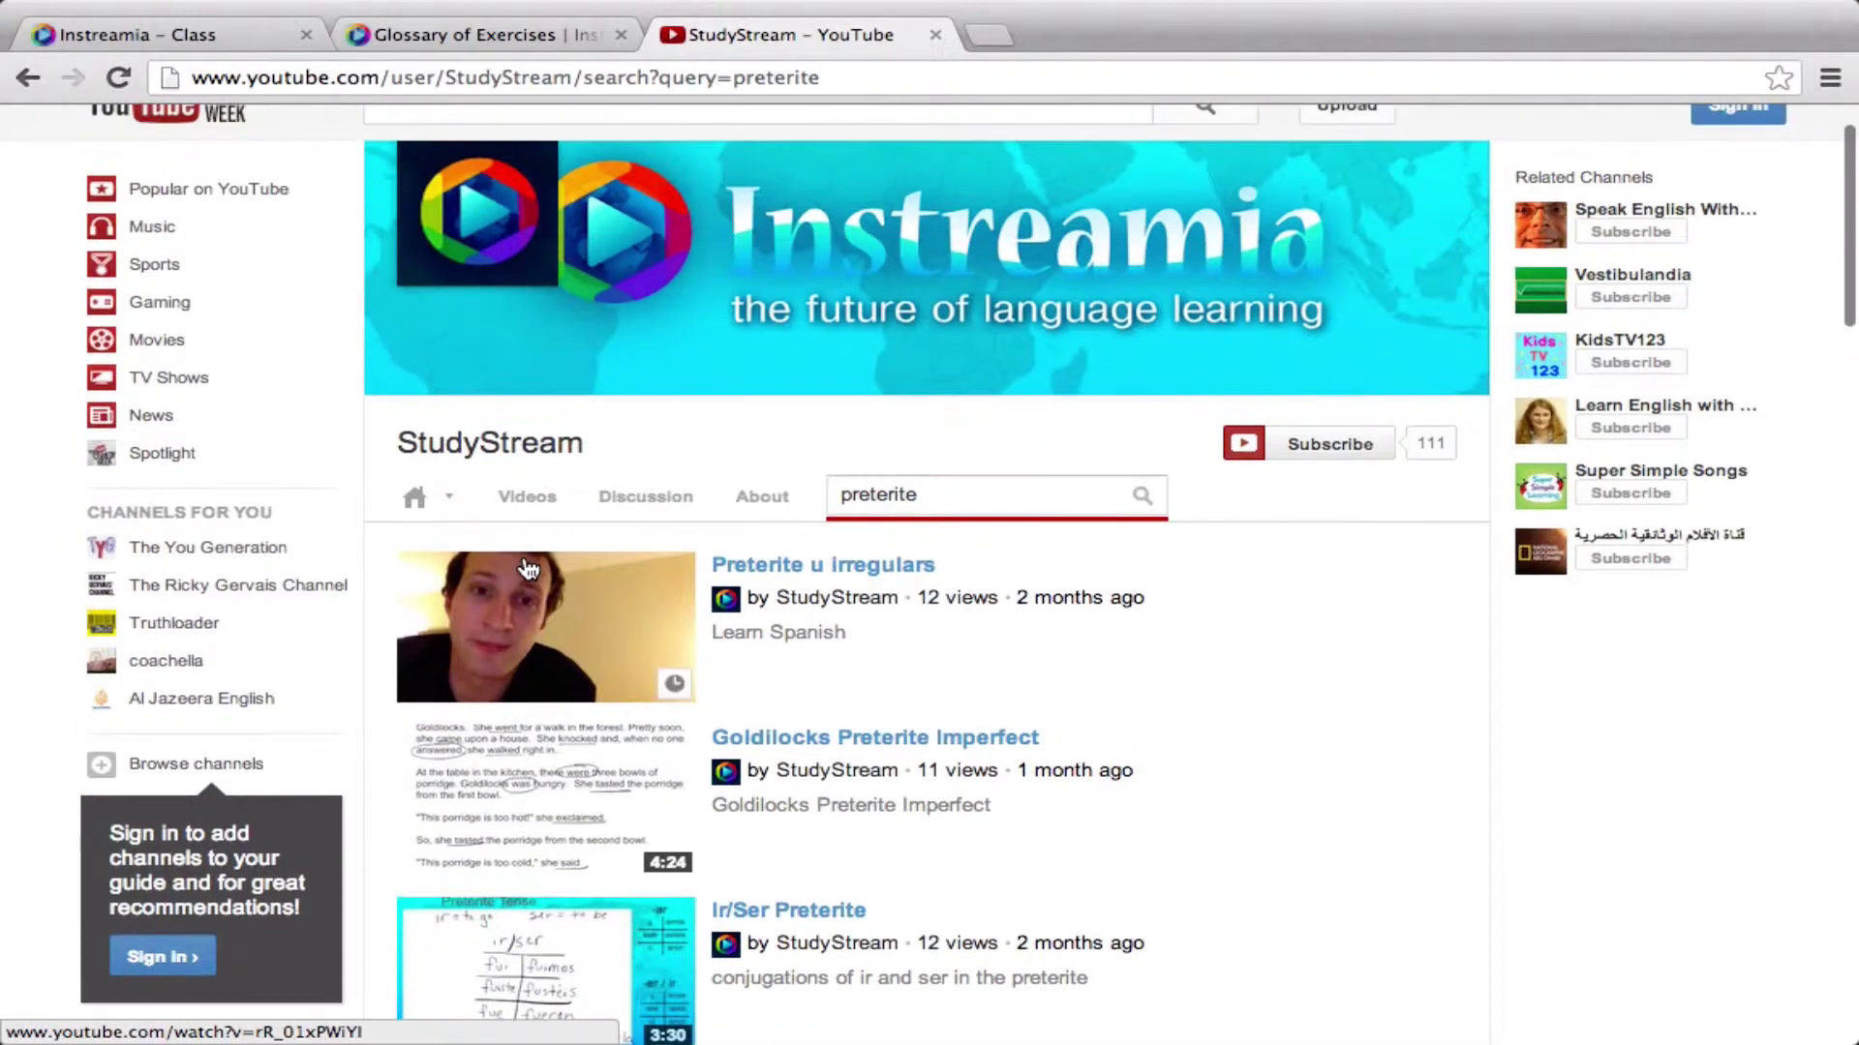
scroll(527, 566, "up", 2)
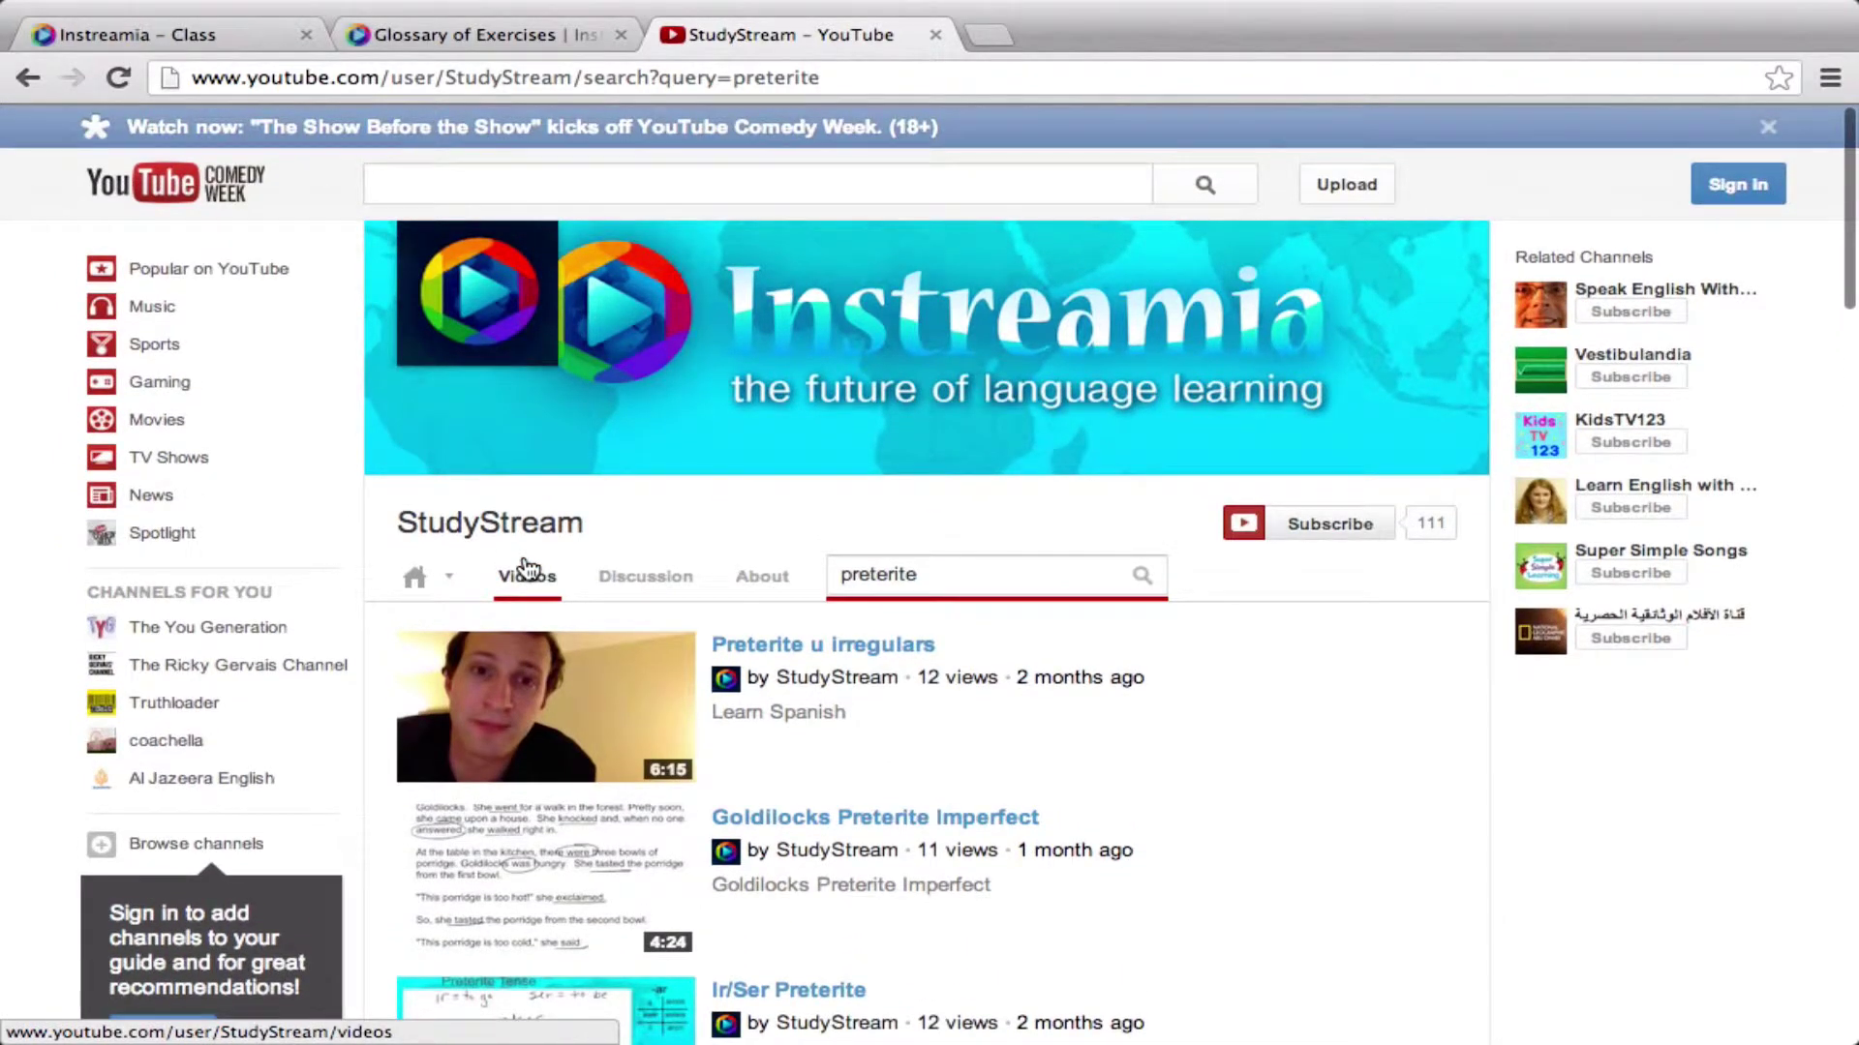
scroll(528, 569, "down", 3)
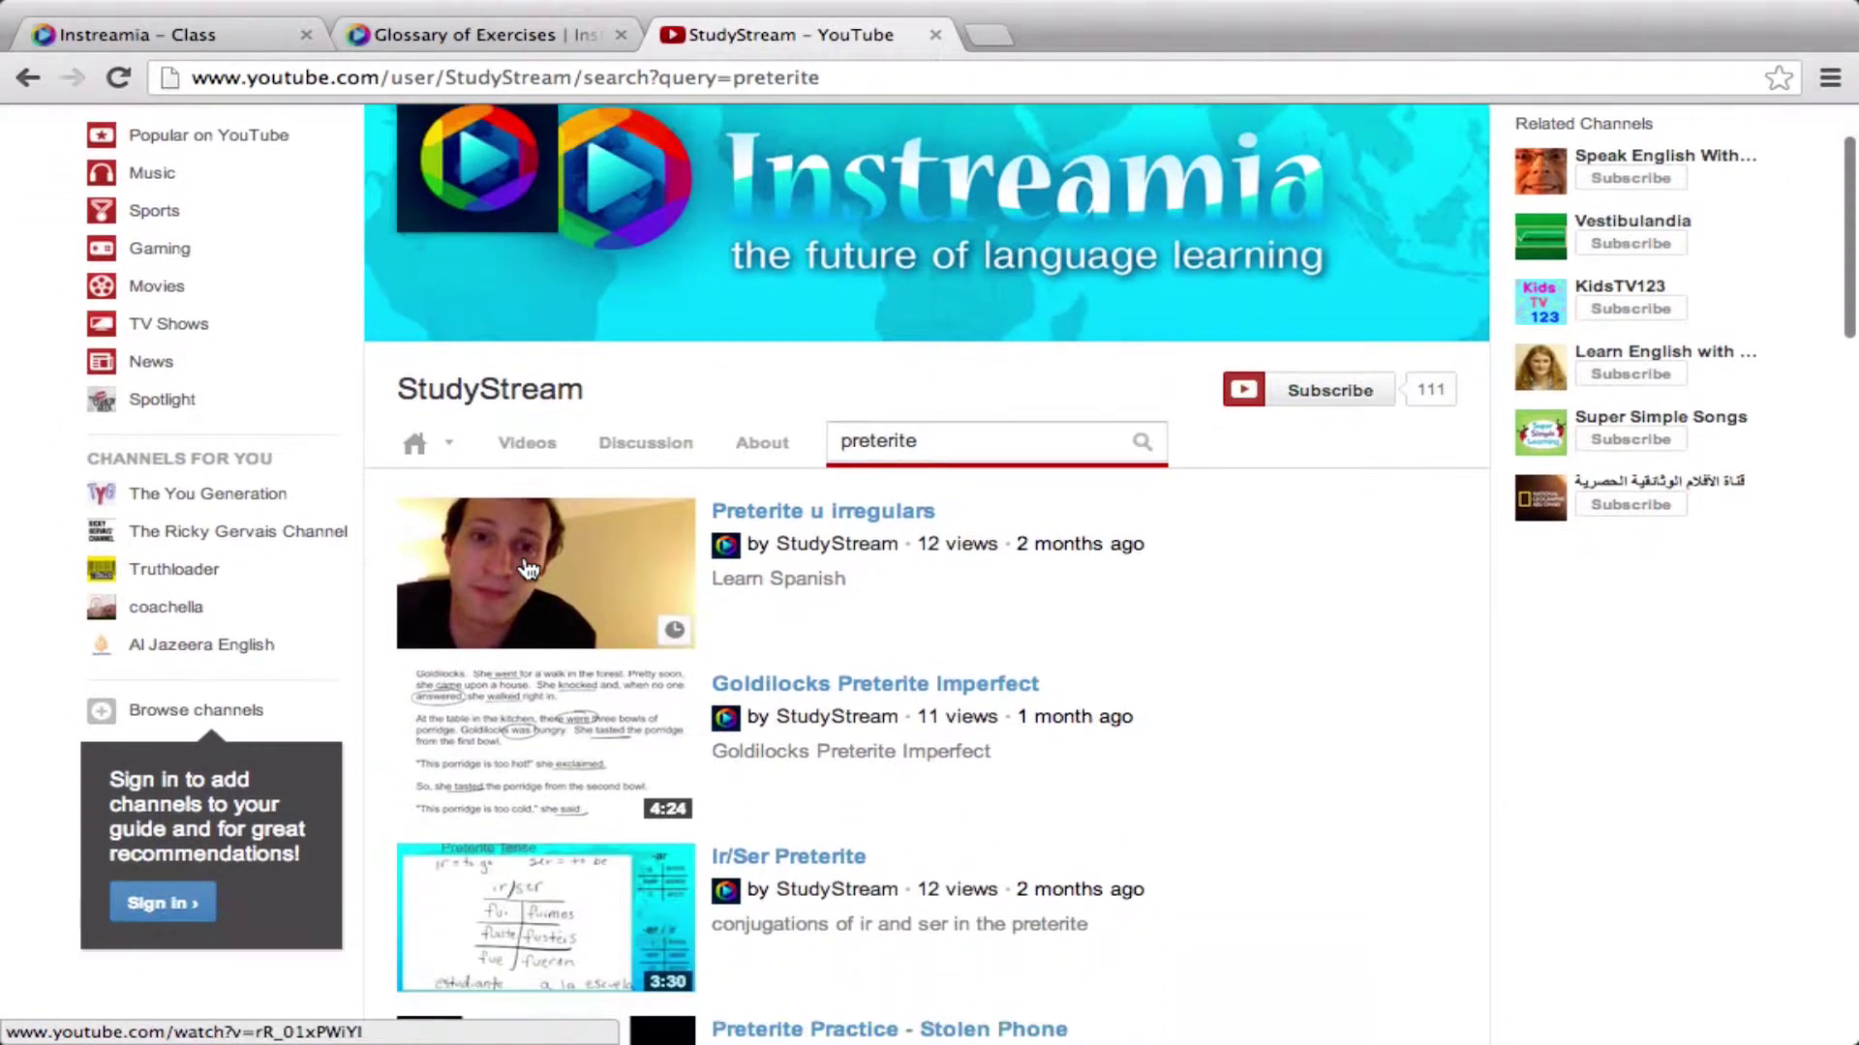
scroll(527, 569, "down", 2)
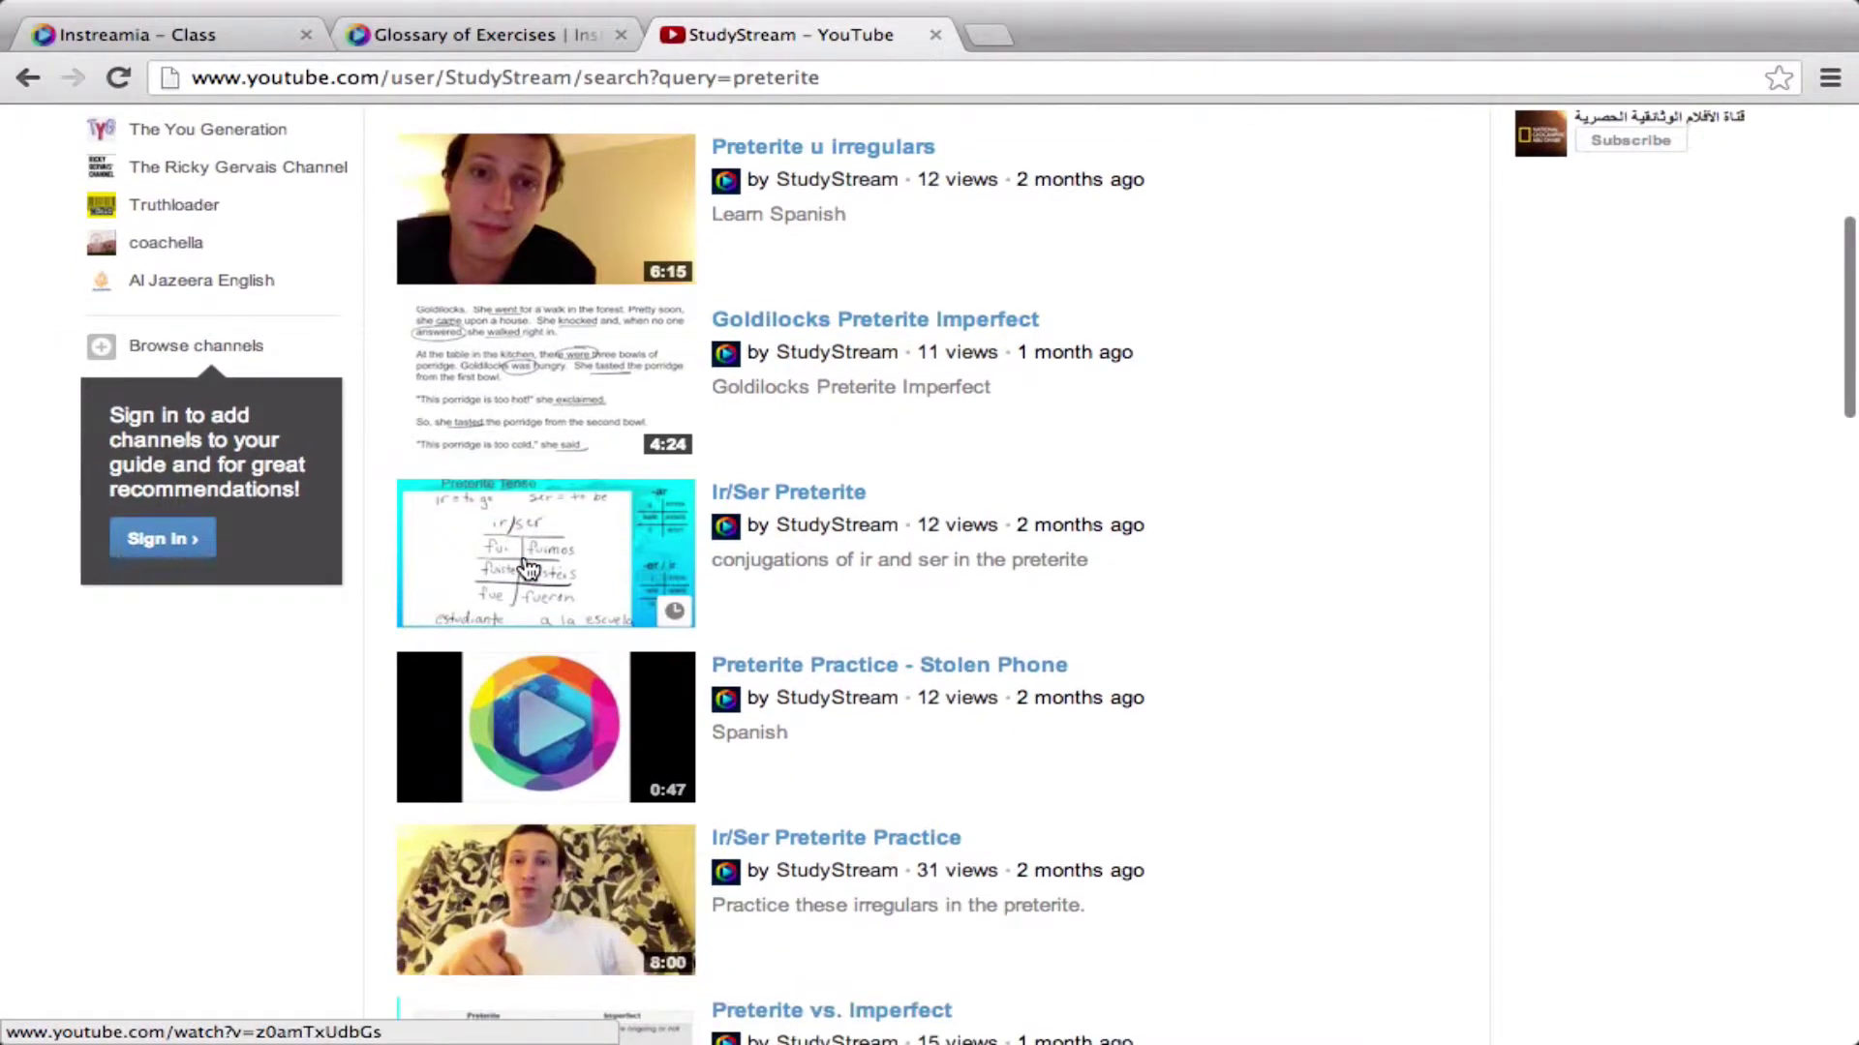
scroll(527, 567, "down", 5)
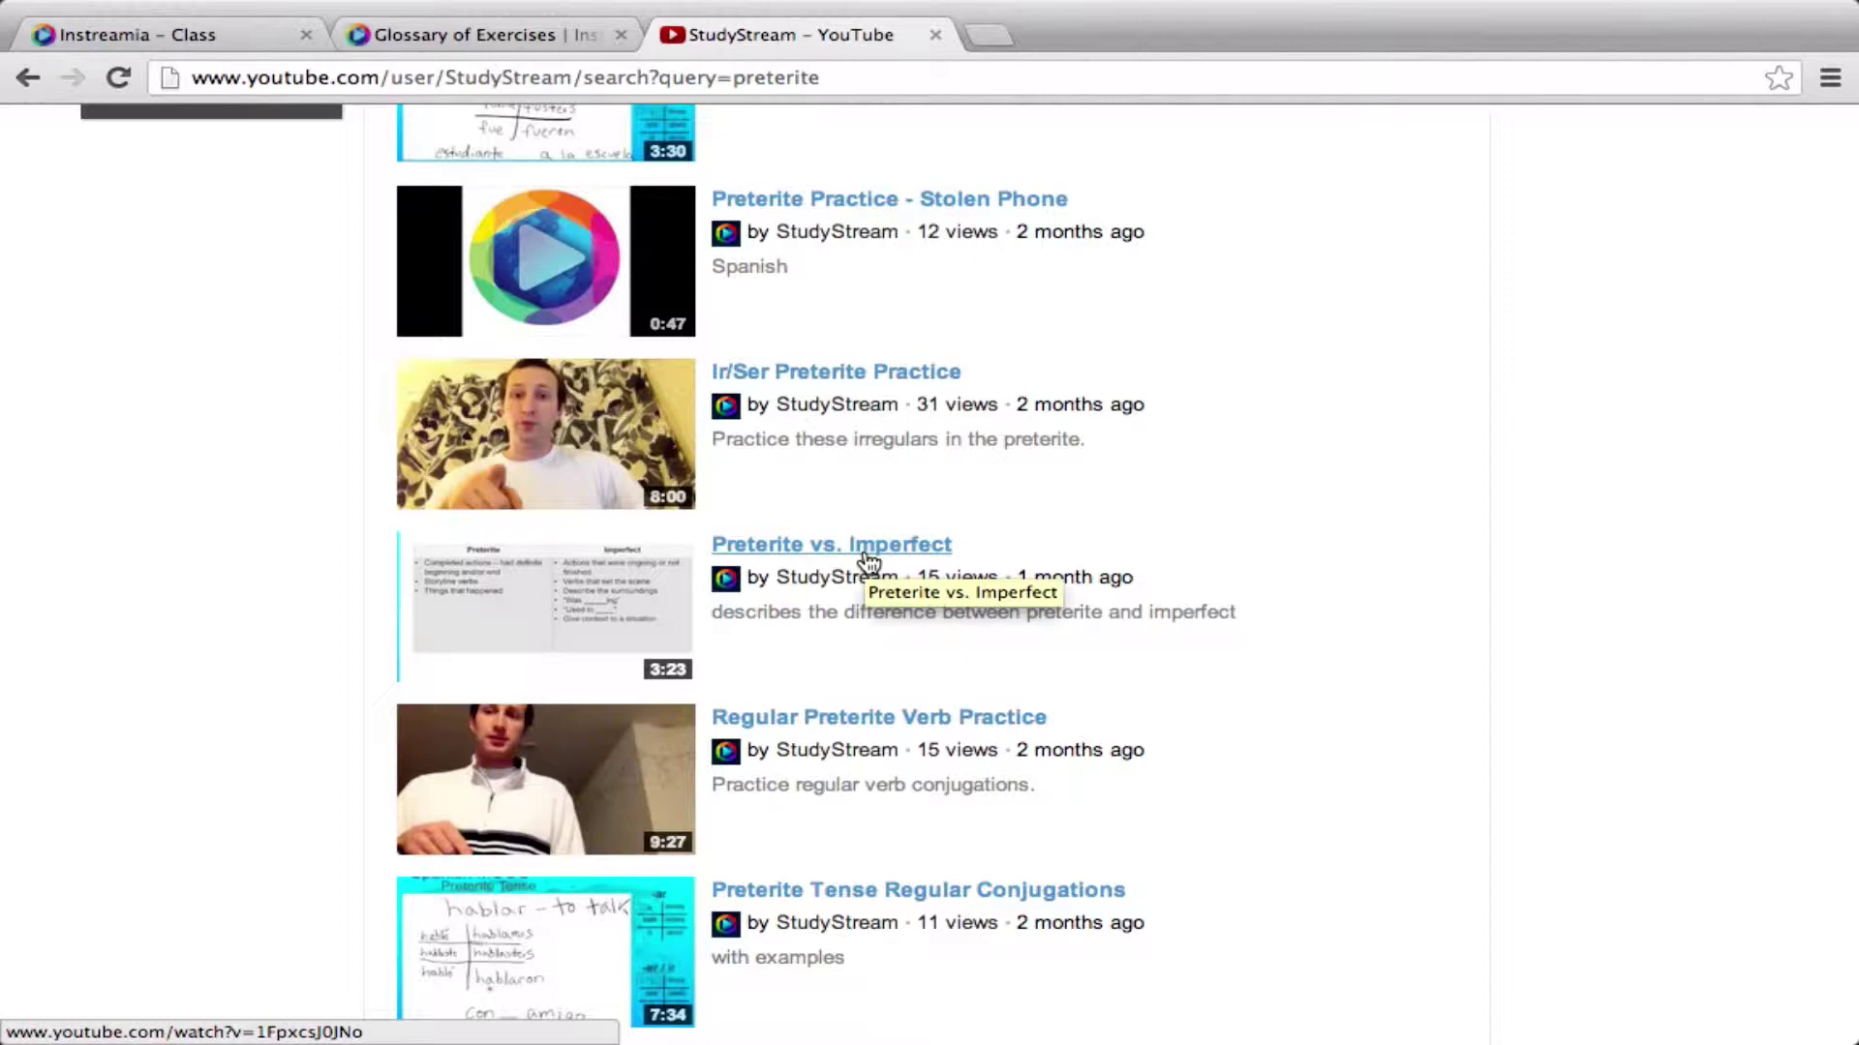
right_click(866, 558)
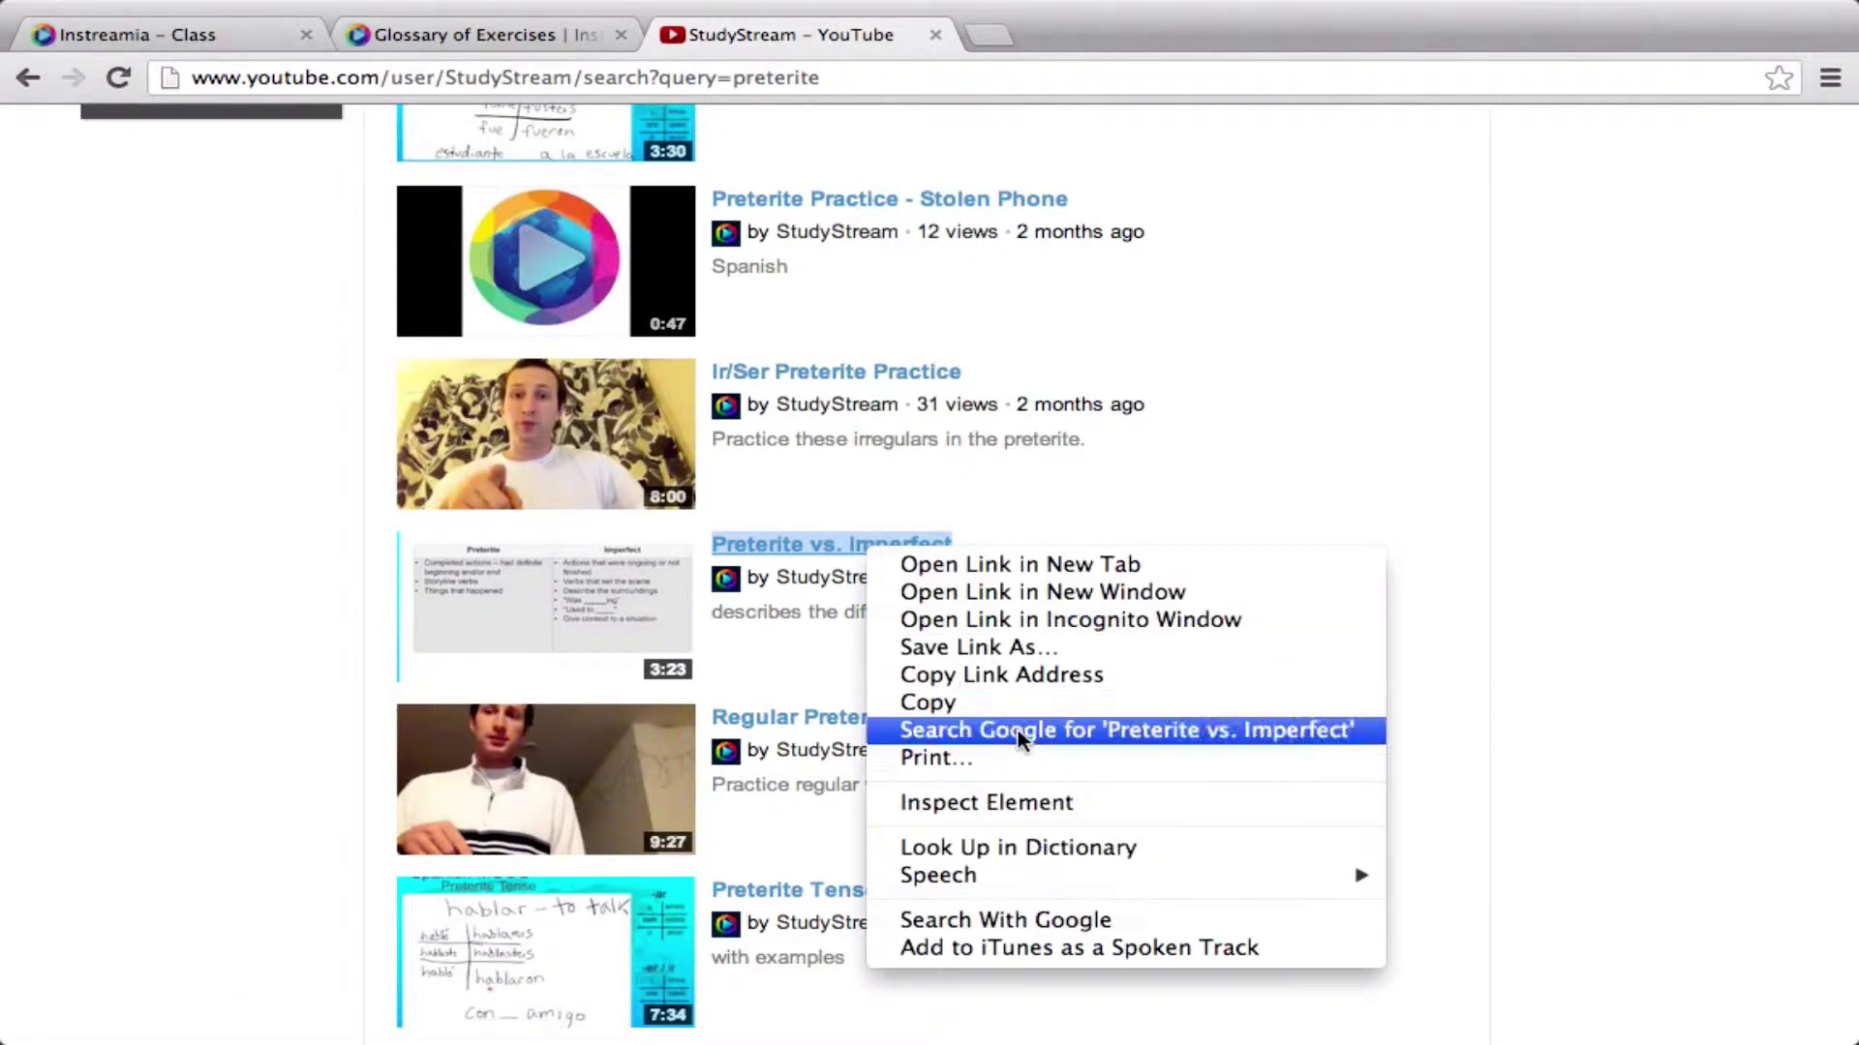
left_click(1047, 677)
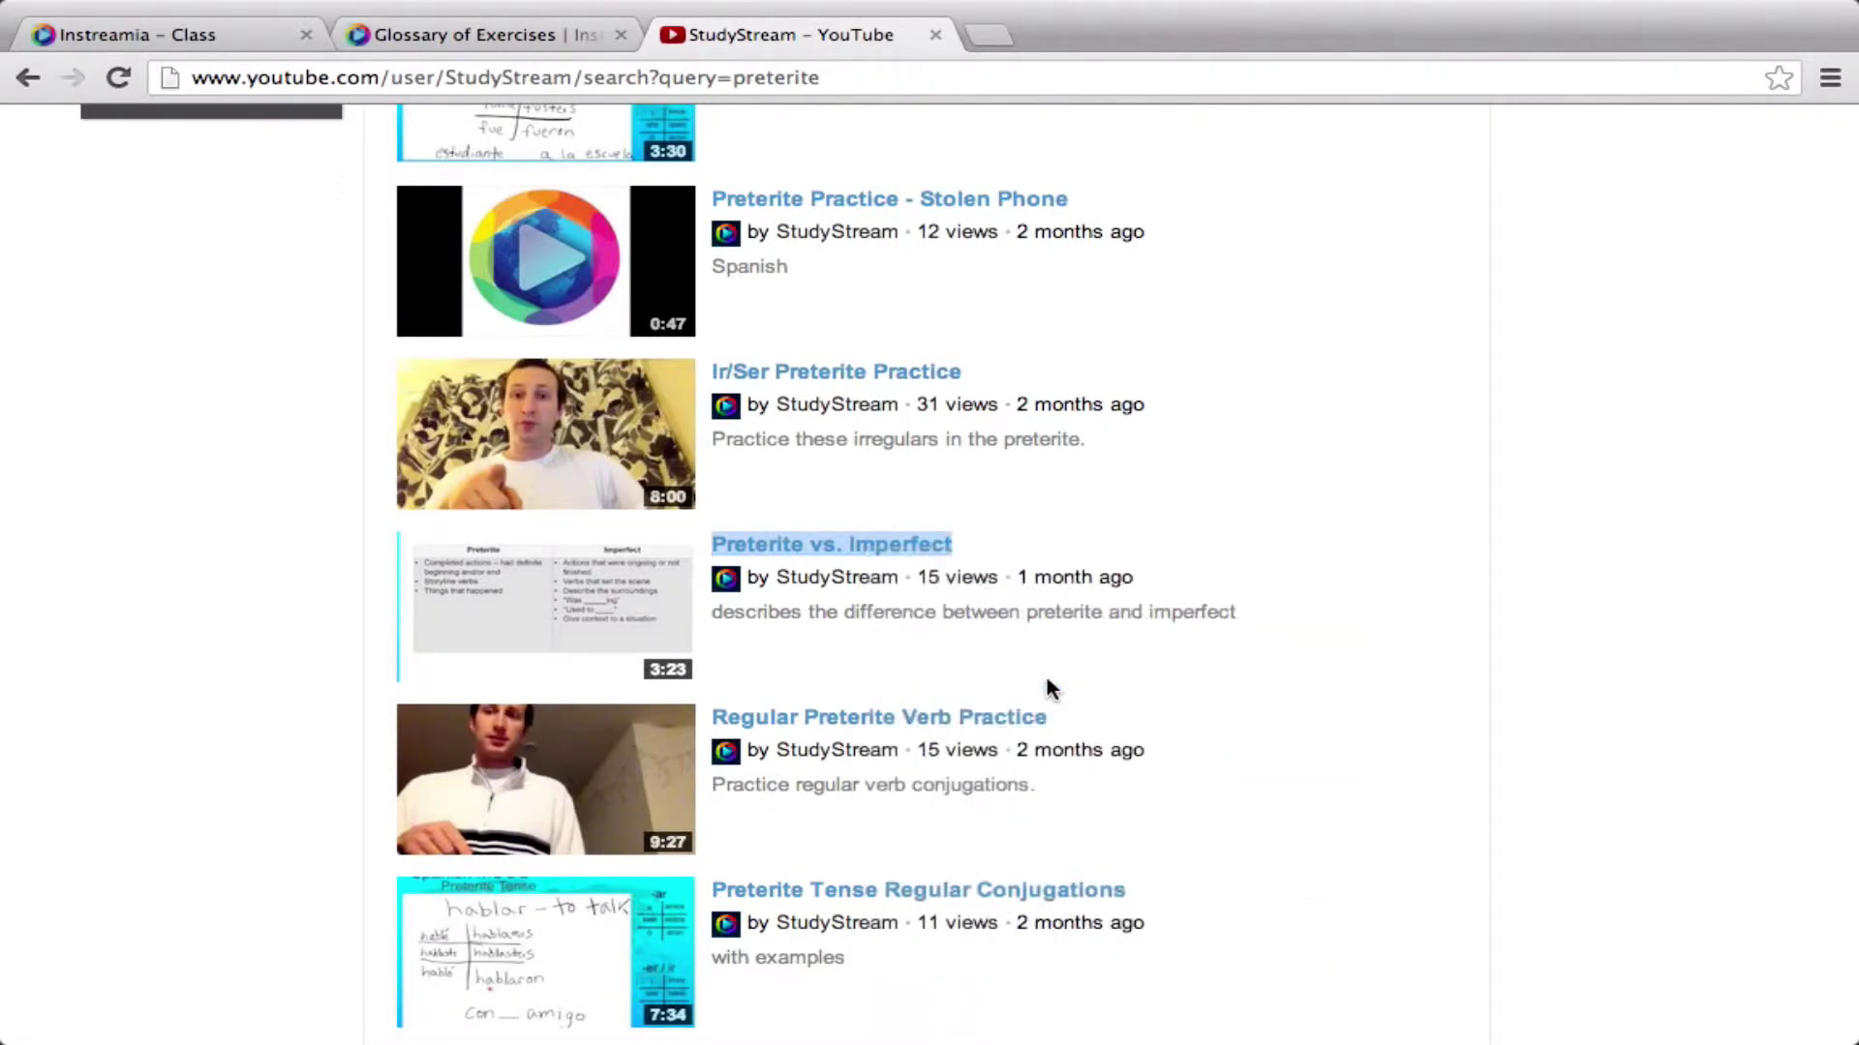
Open the Preterite vs. Imperfect video page and copy its web address.
right_click(780, 552)
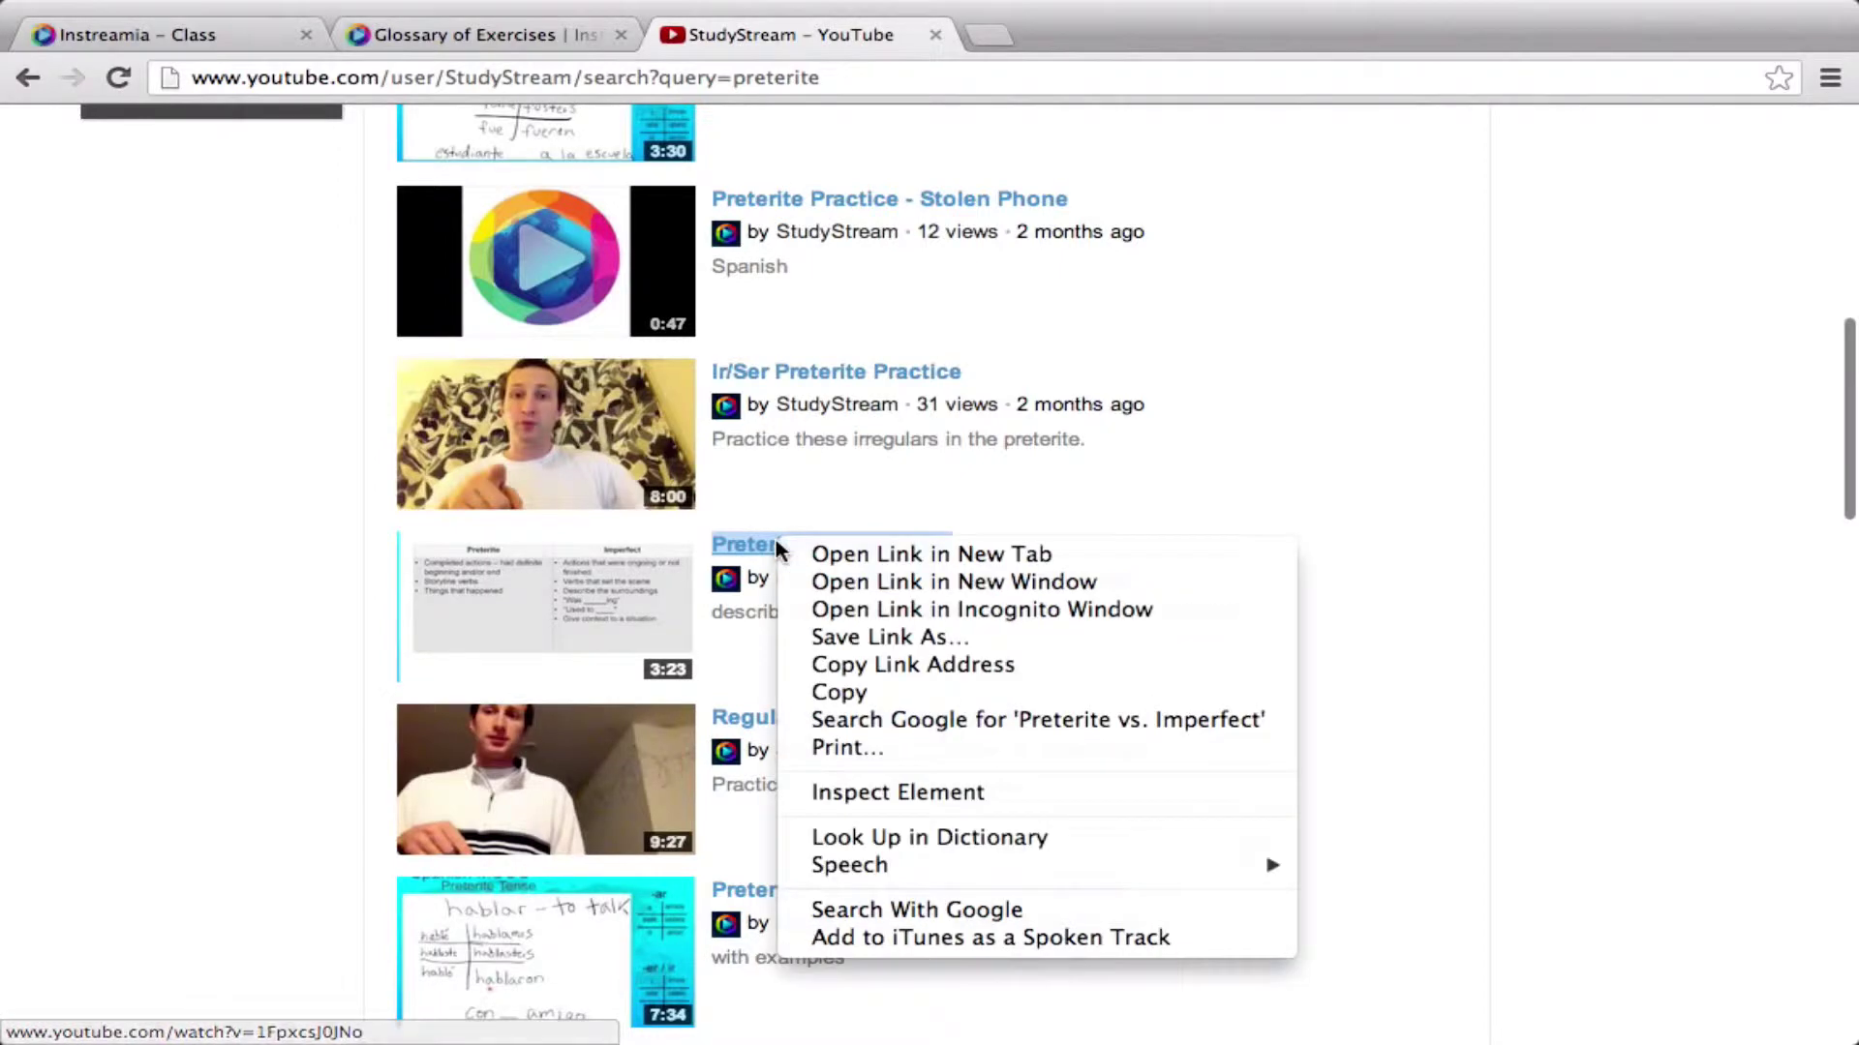
left_click(728, 545)
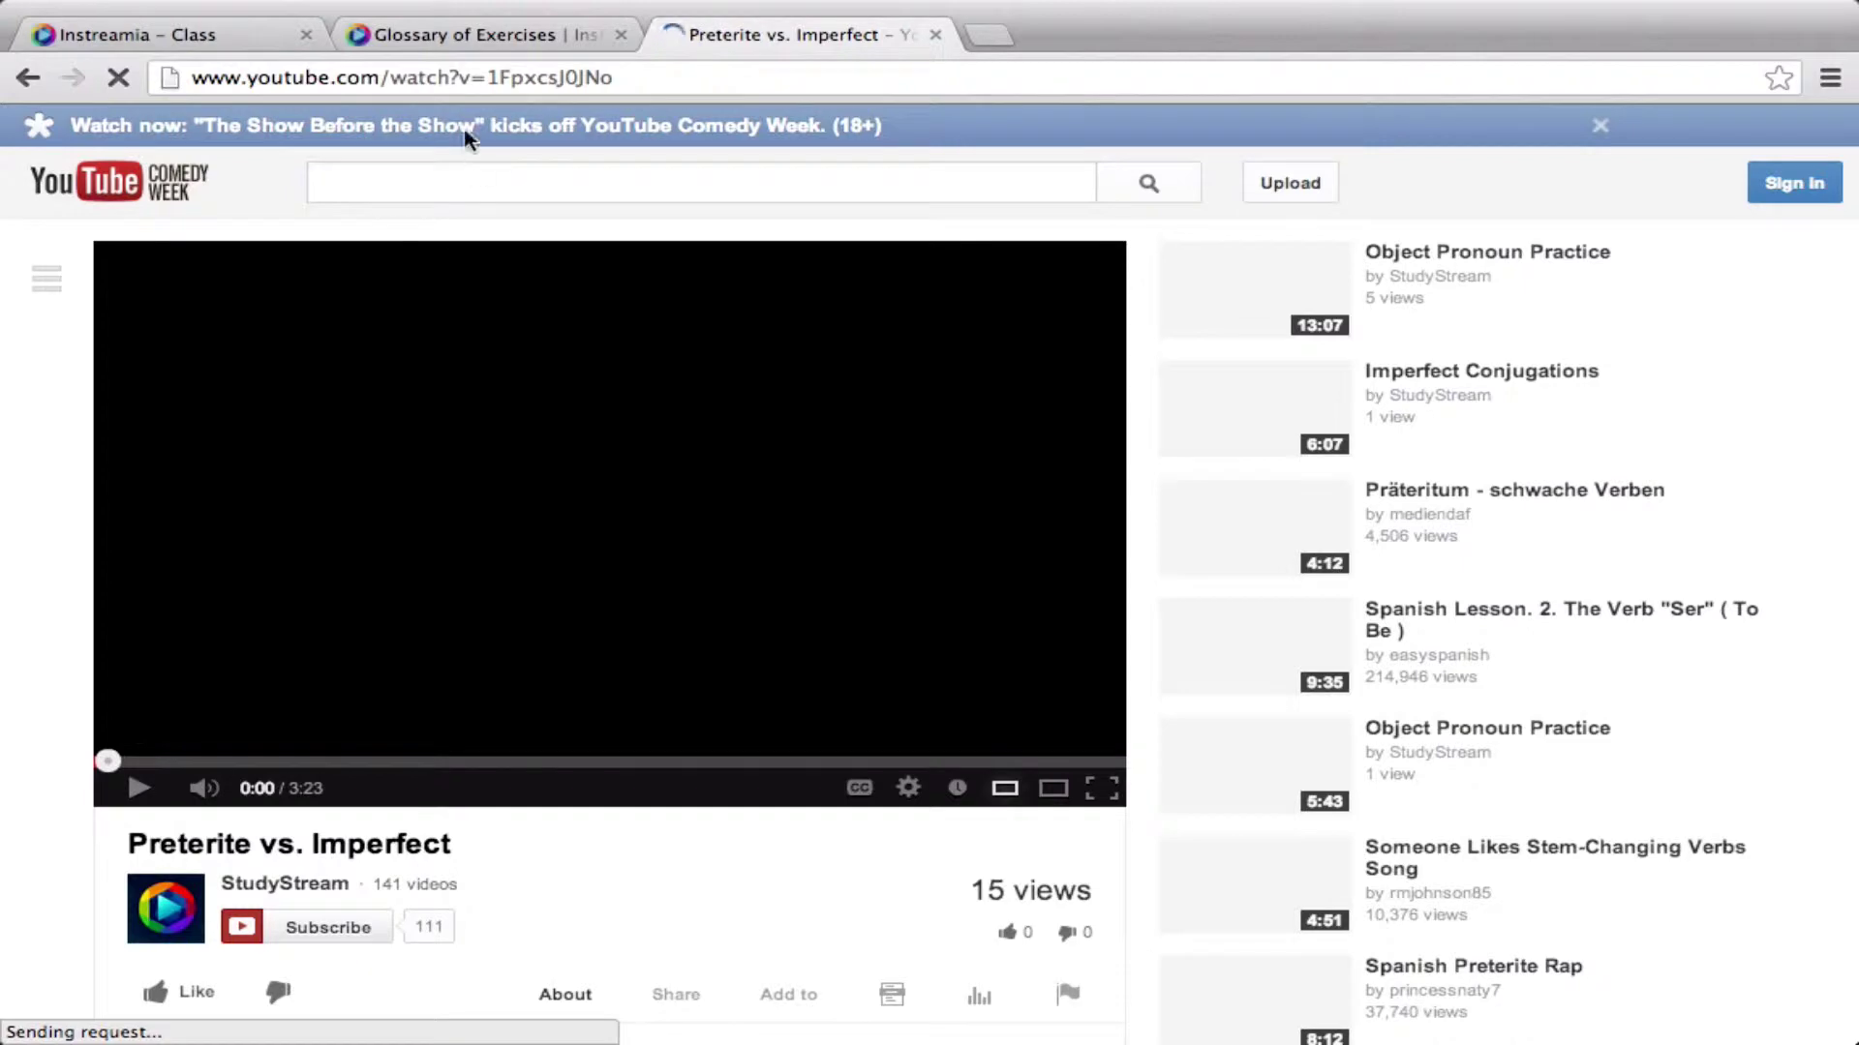
left_click(418, 77)
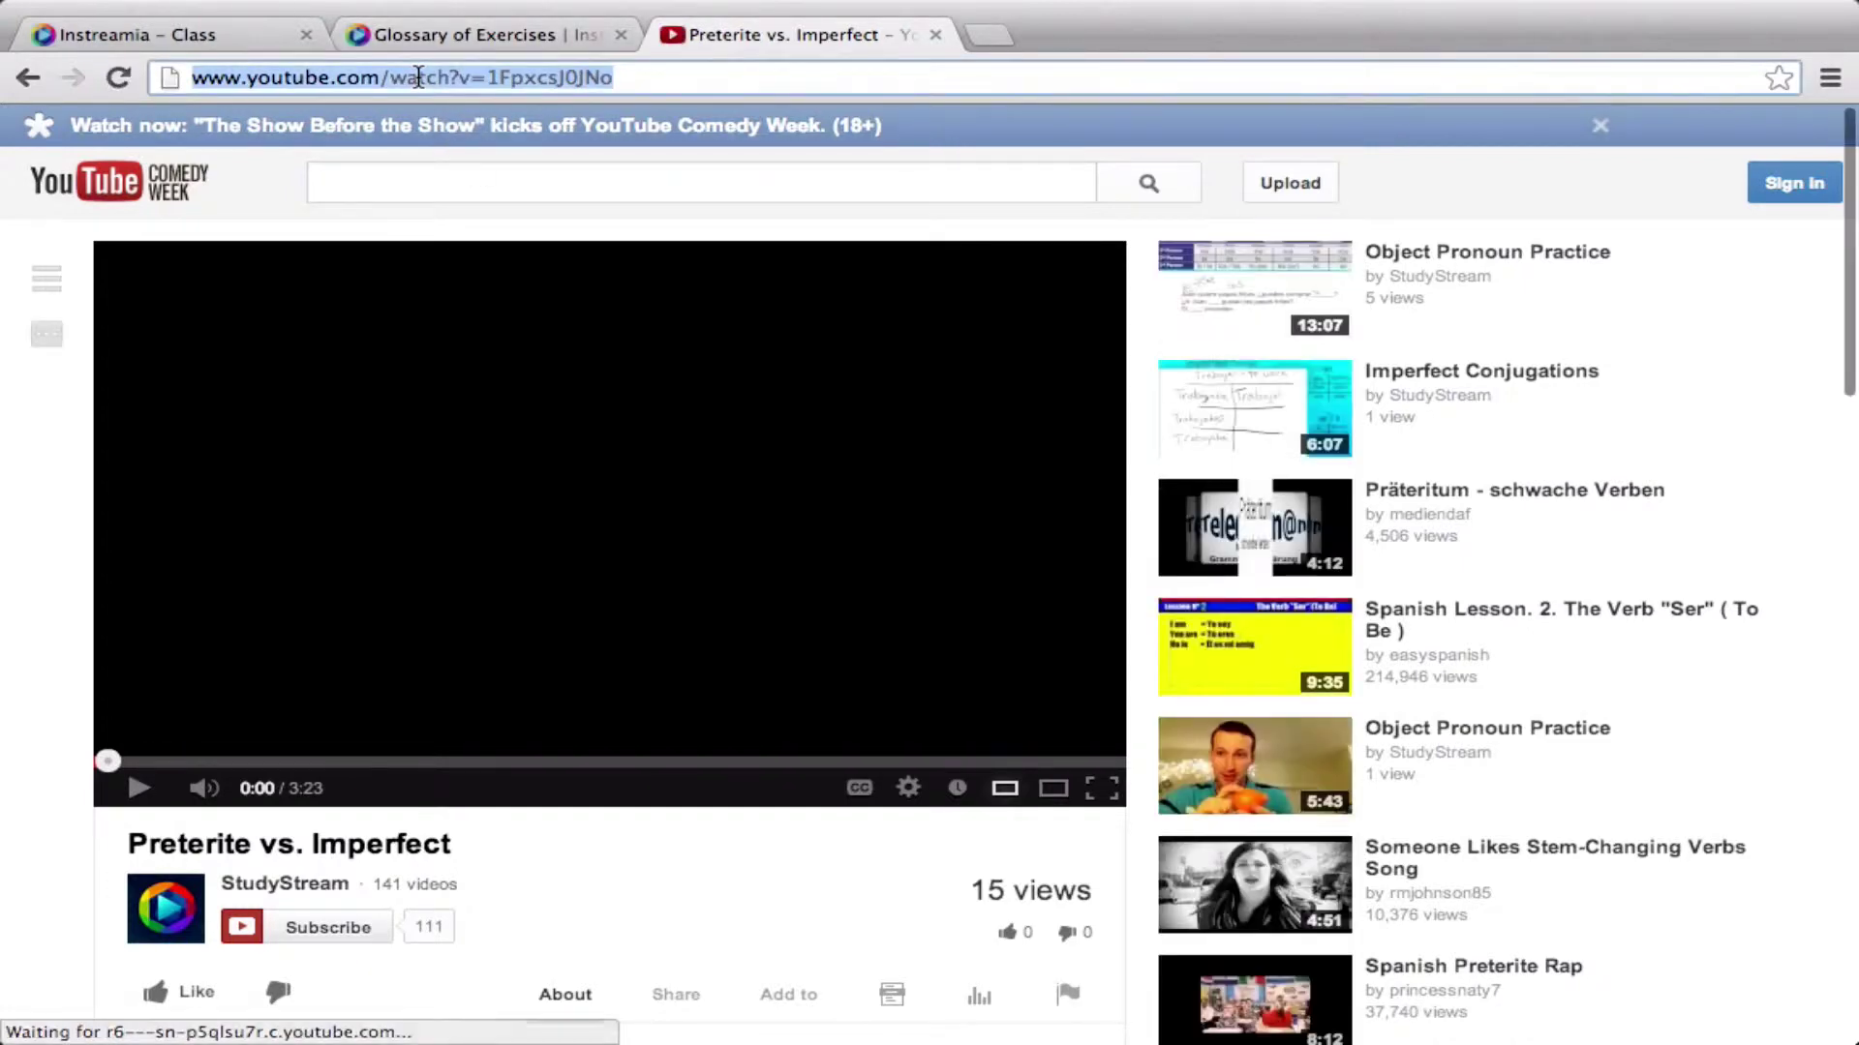
left_click(472, 32)
left_click(142, 35)
left_click(900, 784)
key("super+v")
left_click(775, 651)
key("BackSpace")
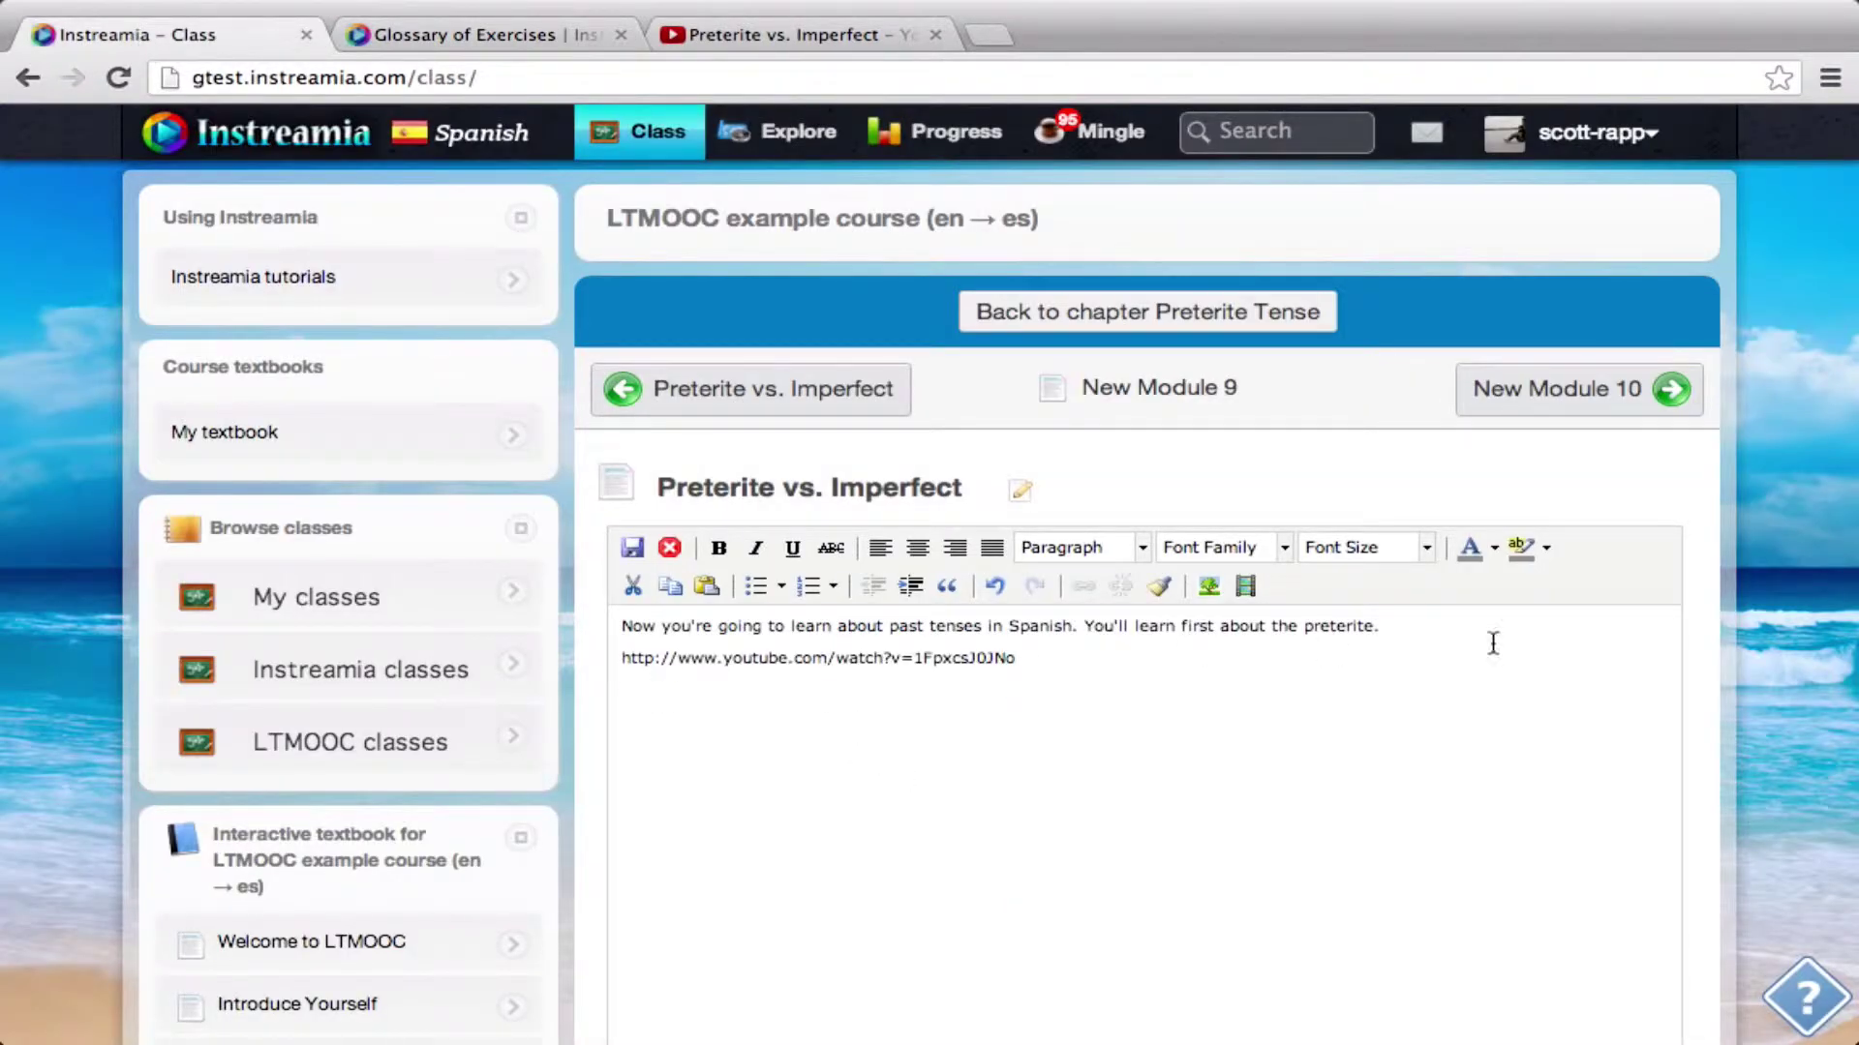
Save the module content, preview the embedded video in the video viewer, and close the viewer.
left_click(632, 547)
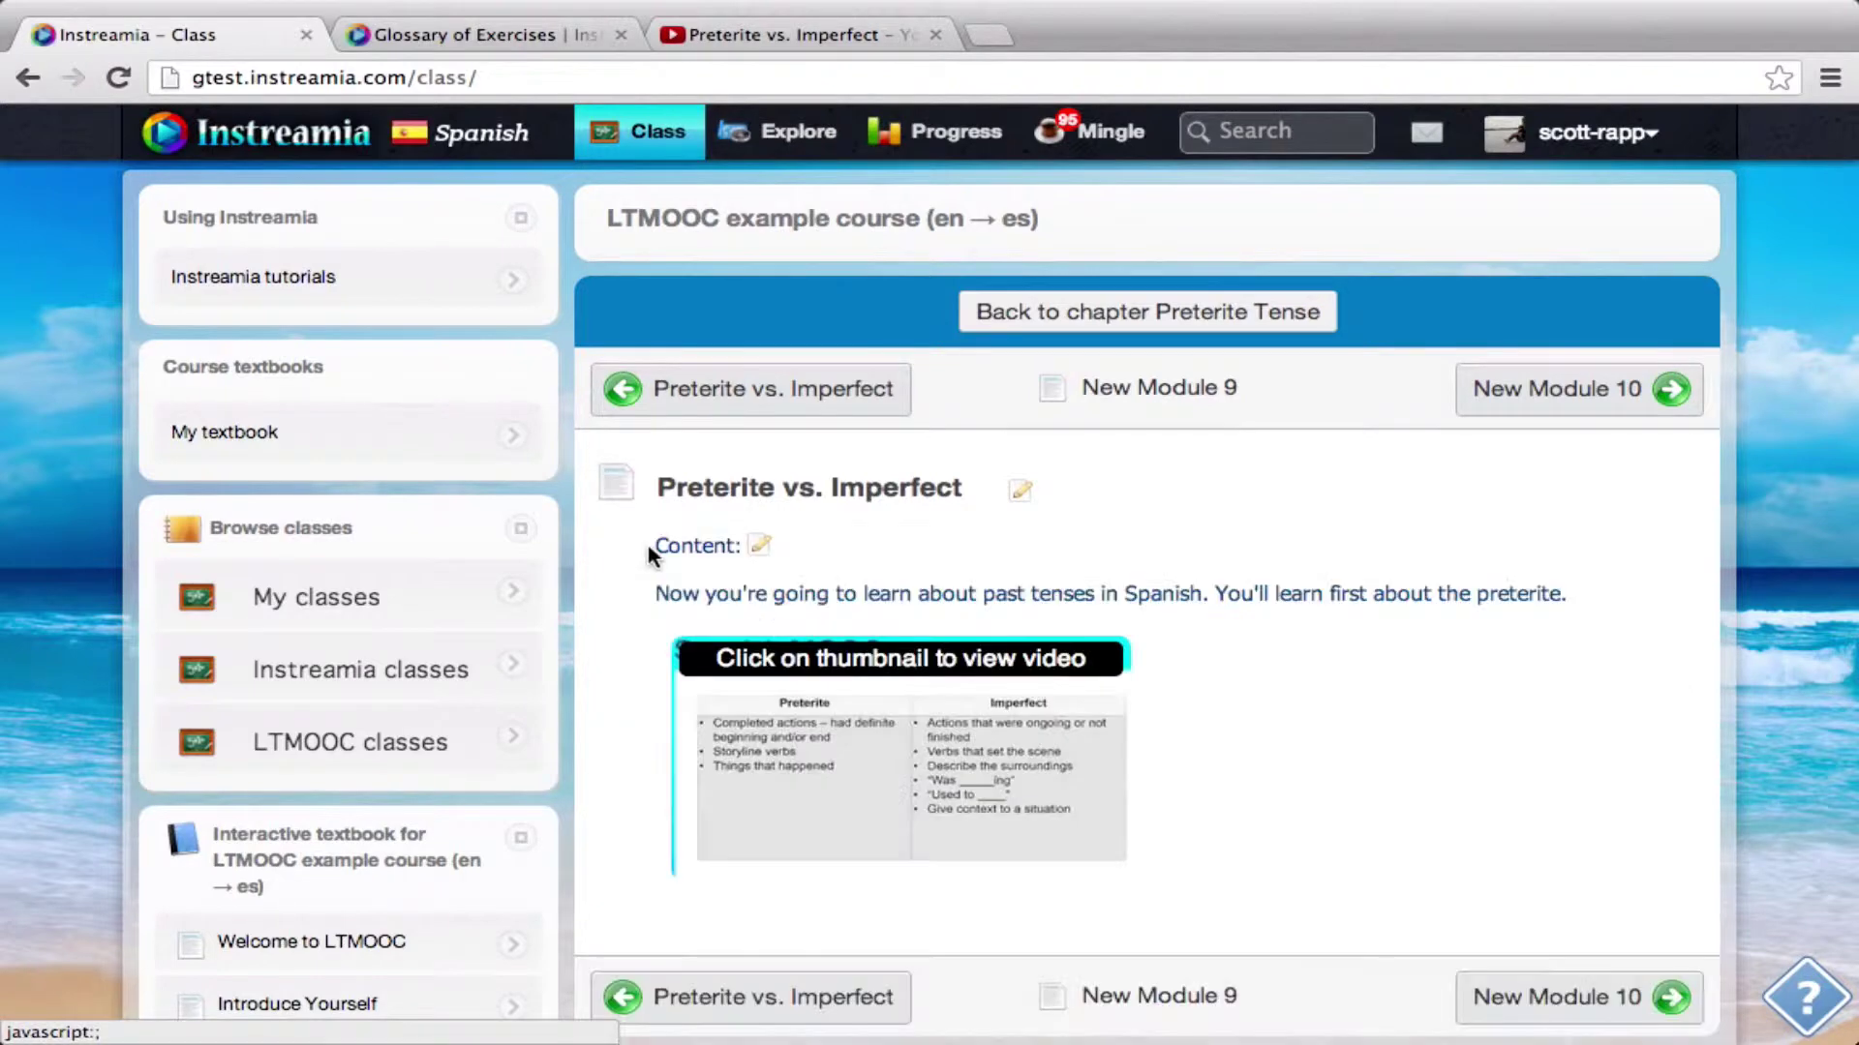
left_click(934, 741)
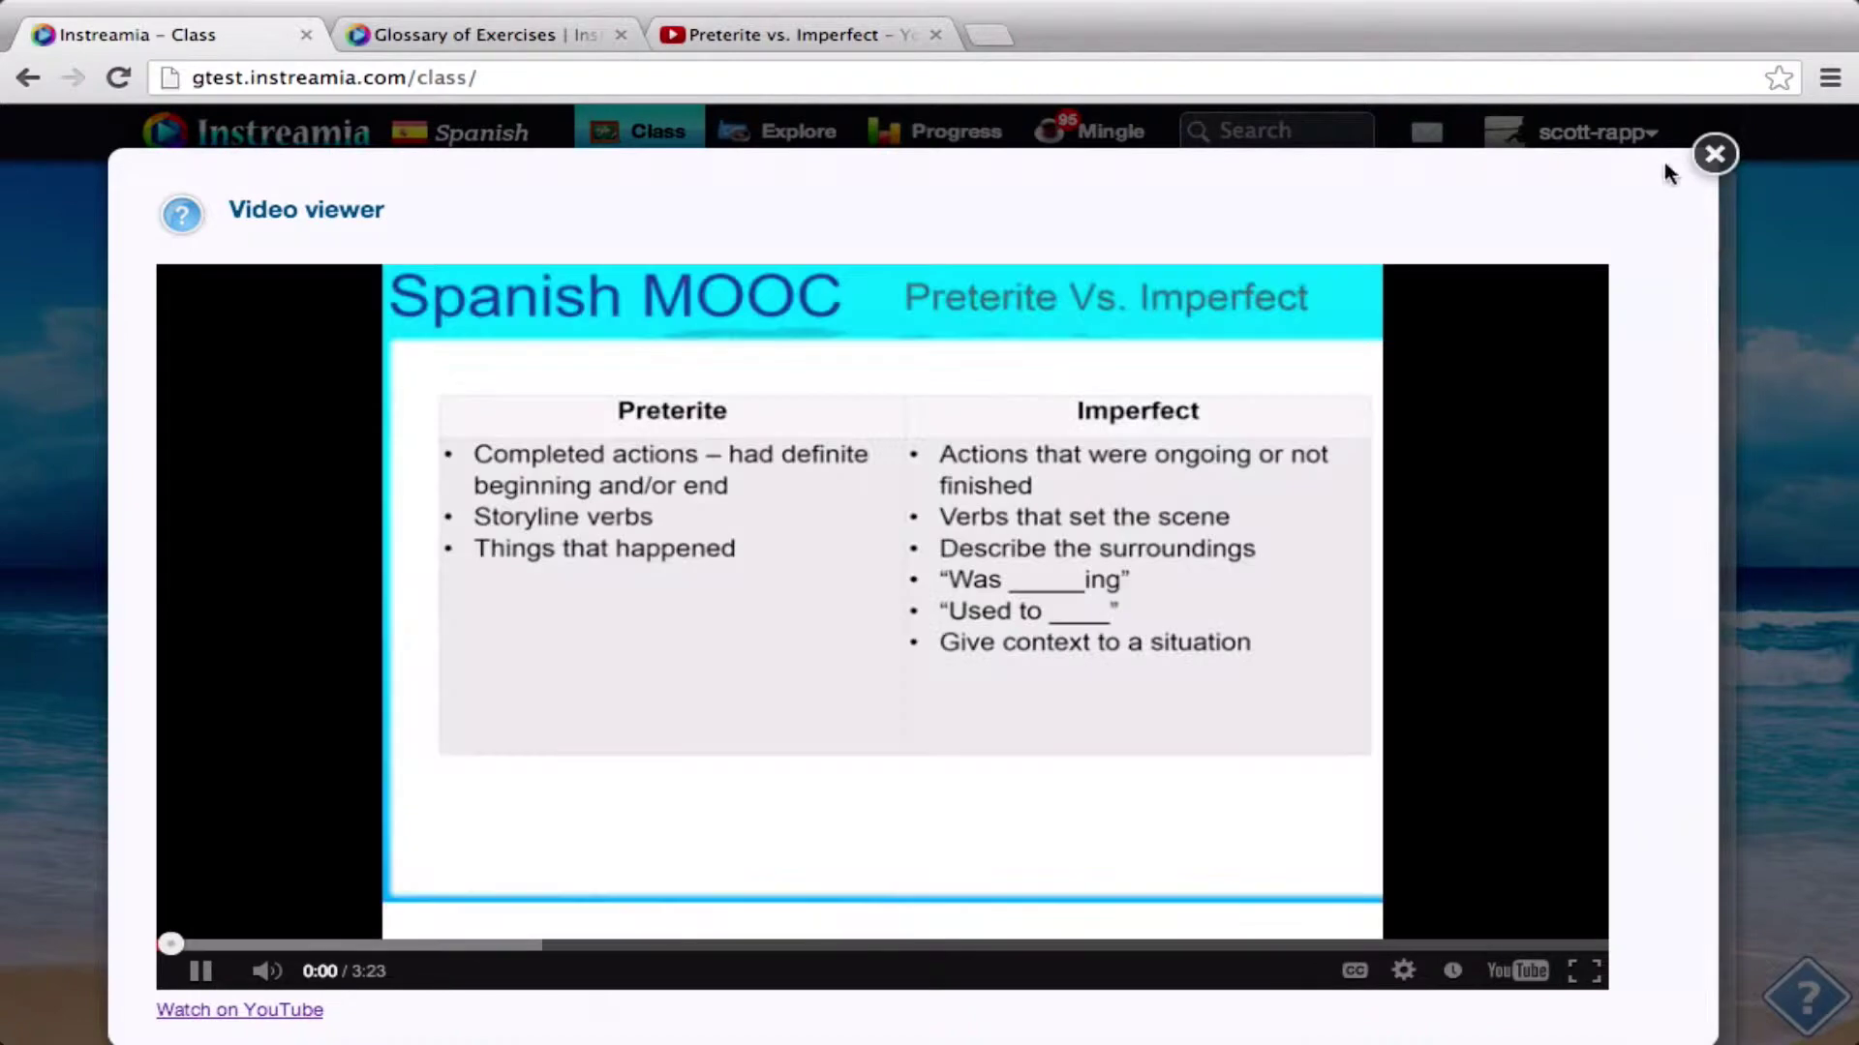
left_click(1715, 154)
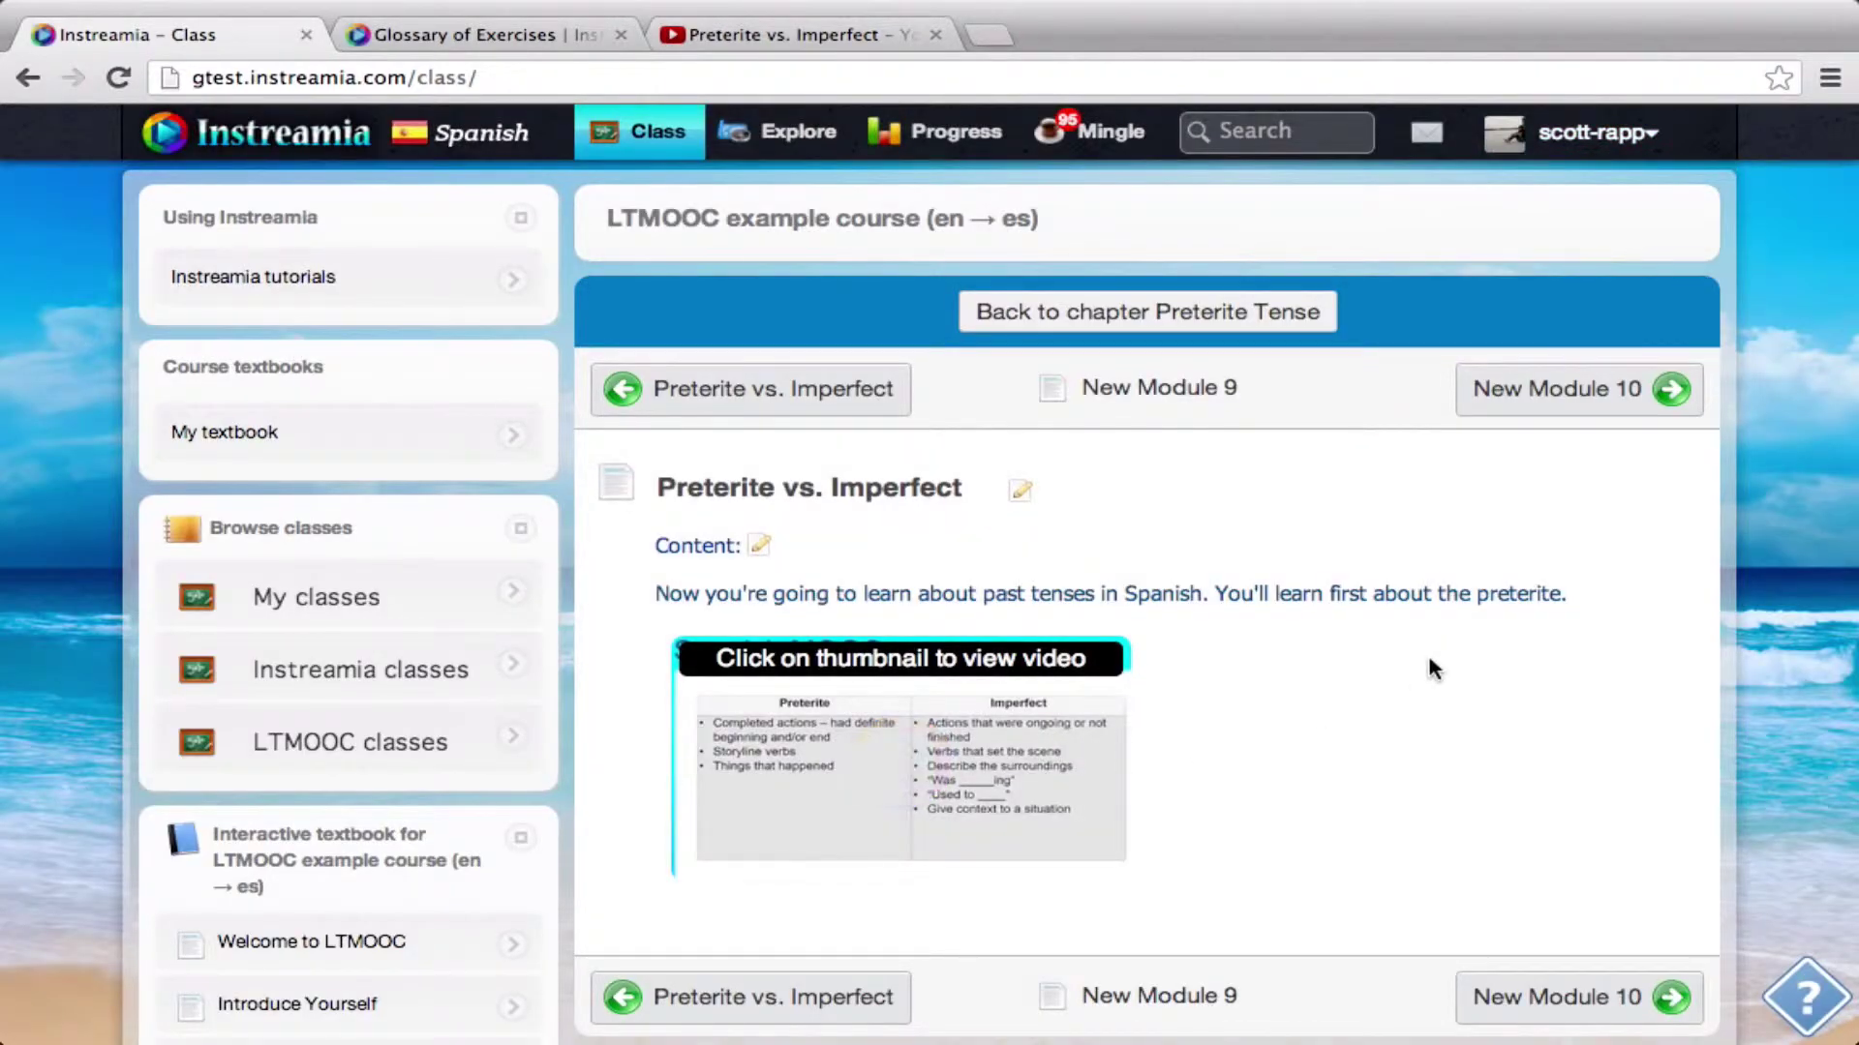
Open New Module 10 from the Preterite Tense chapter, rename it "Regular Preterite Conjugations", and save the title.
left_click(1142, 329)
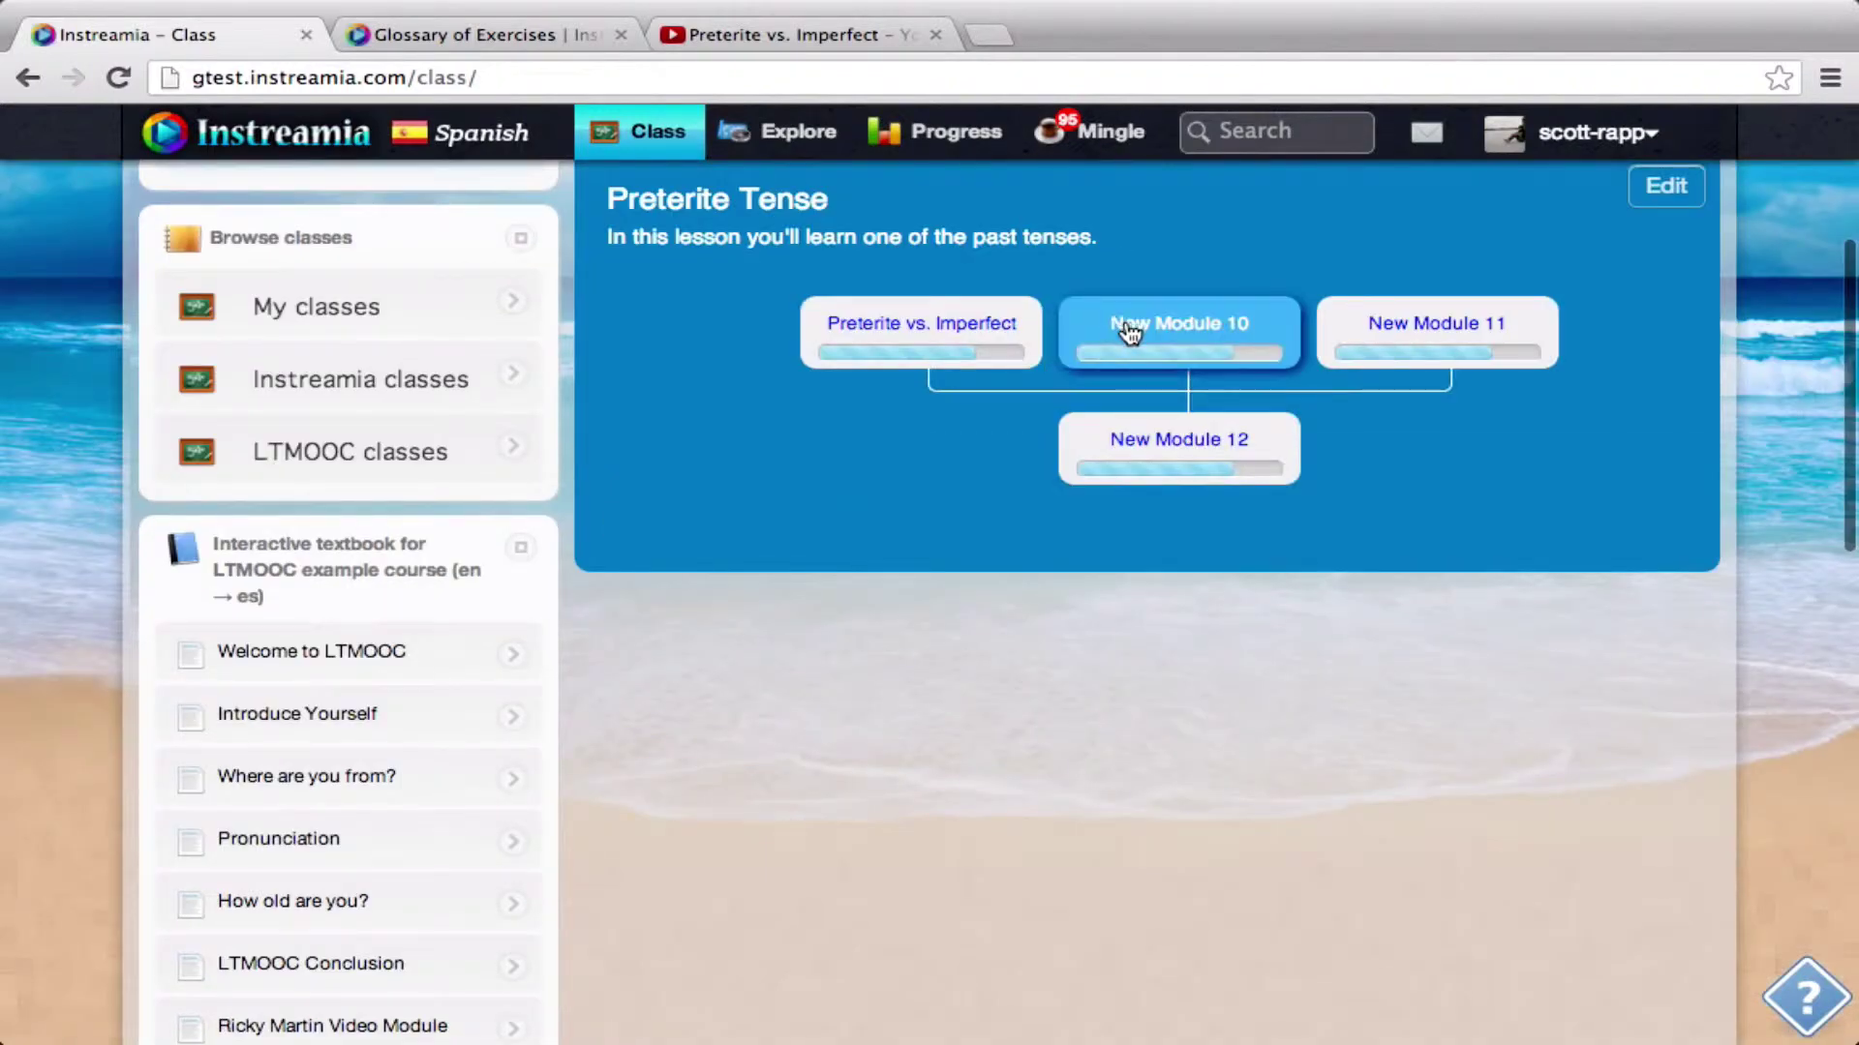
left_click(1129, 332)
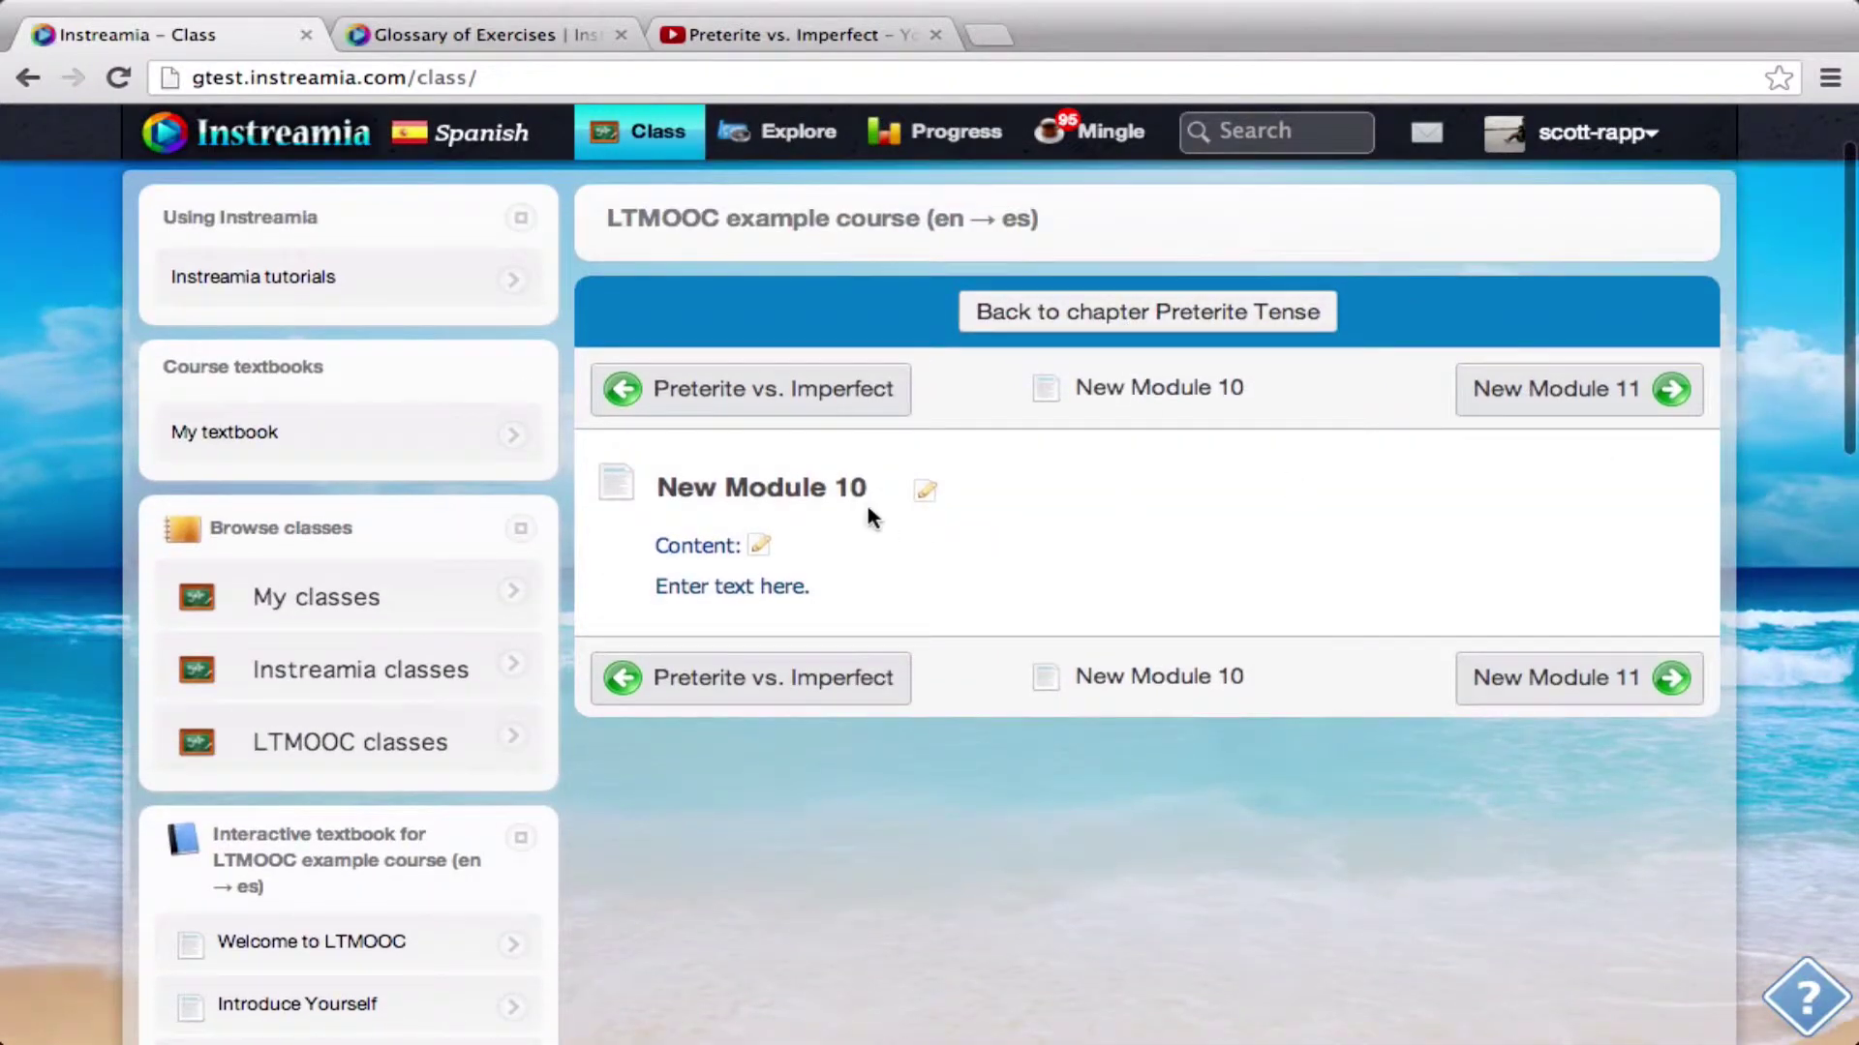
left_click(924, 489)
key("alt+shift+Left")
key("alt+shift+Left")
key("alt+shift+Left")
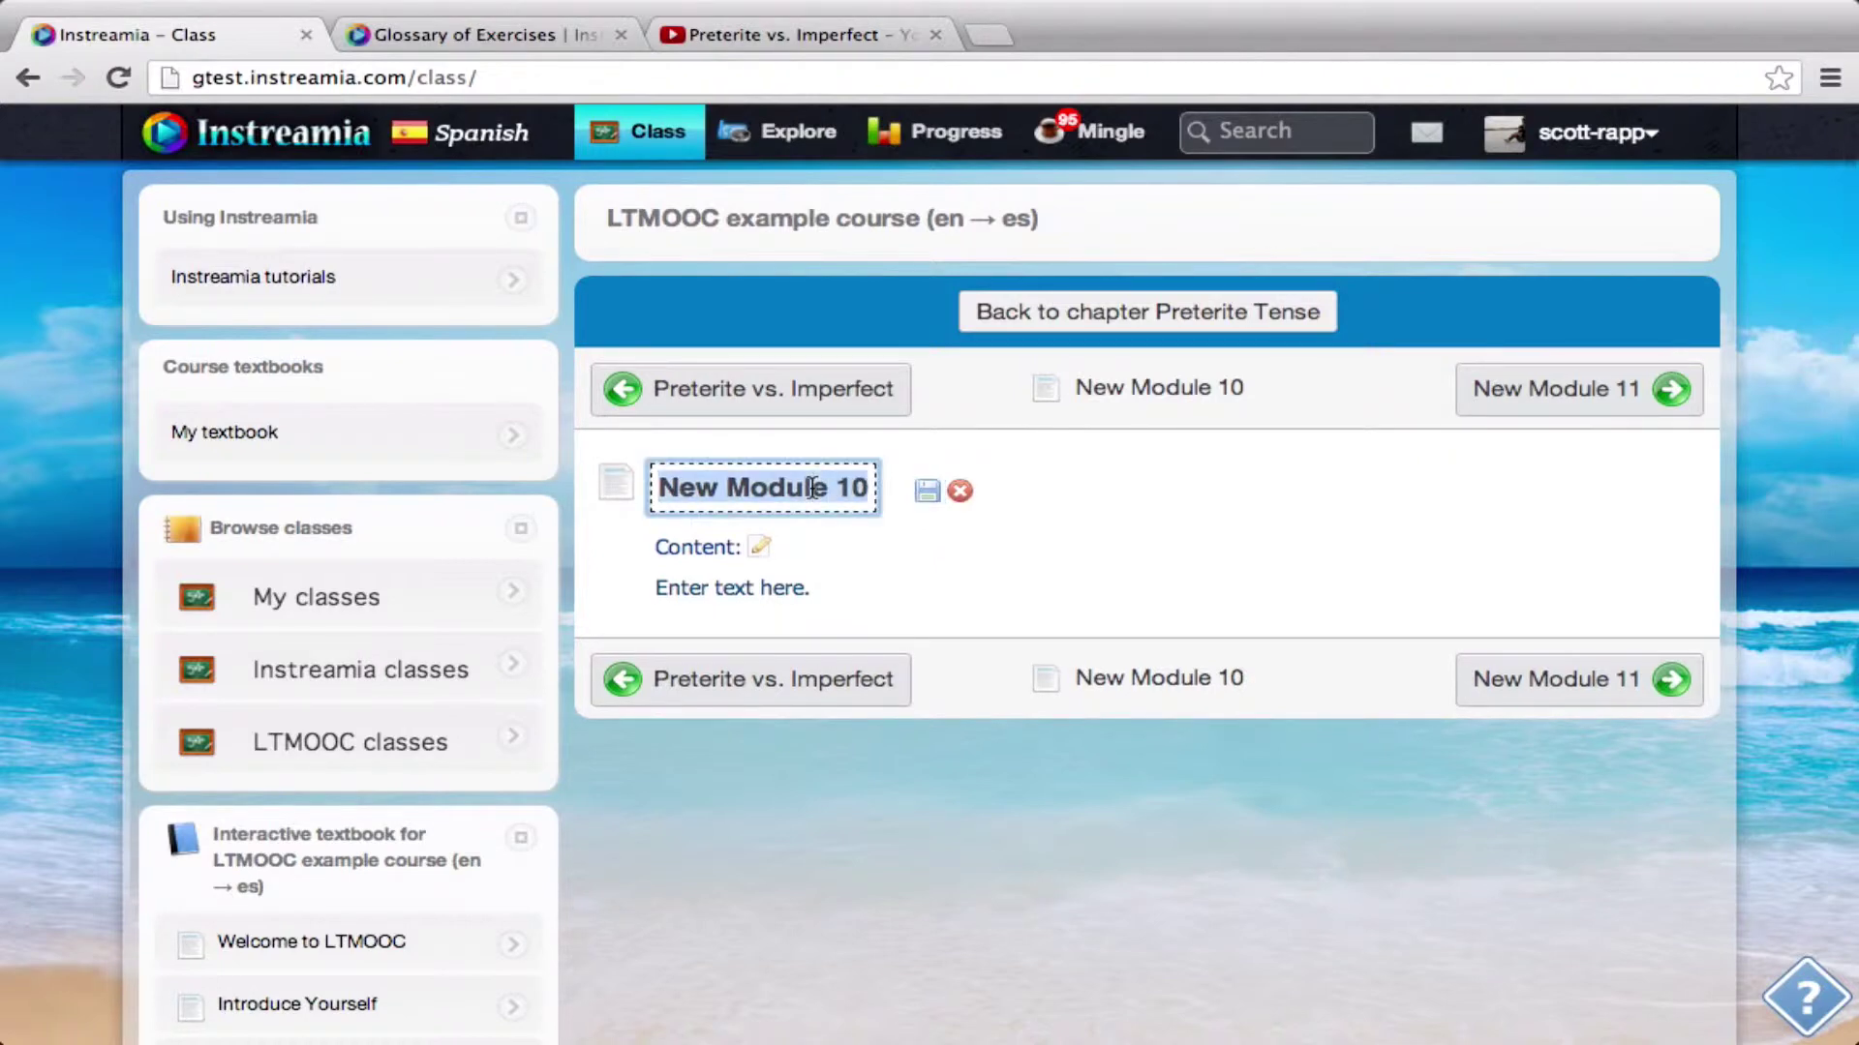
type("Regular")
key("BackSpace")
key("BackSpace")
key("BackSpace")
type("lar Prete")
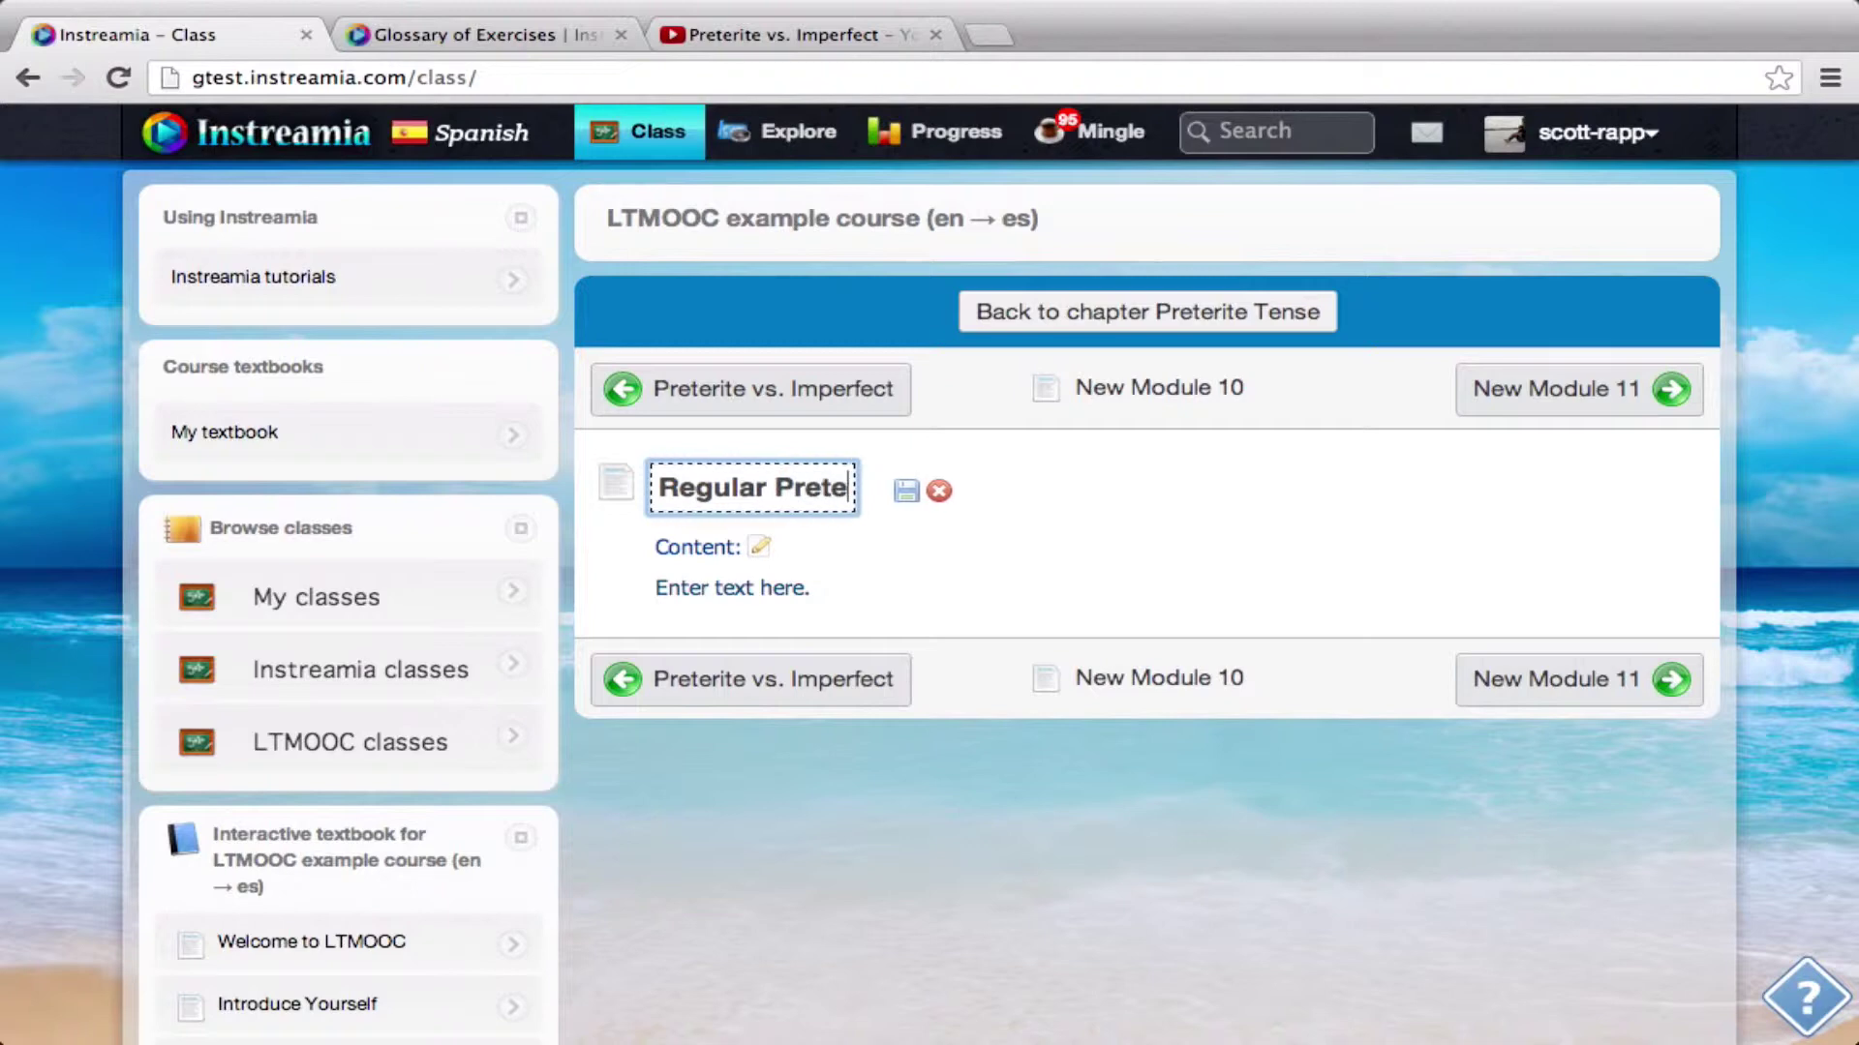
key("BackSpace")
key("BackSpace")
type("terite C")
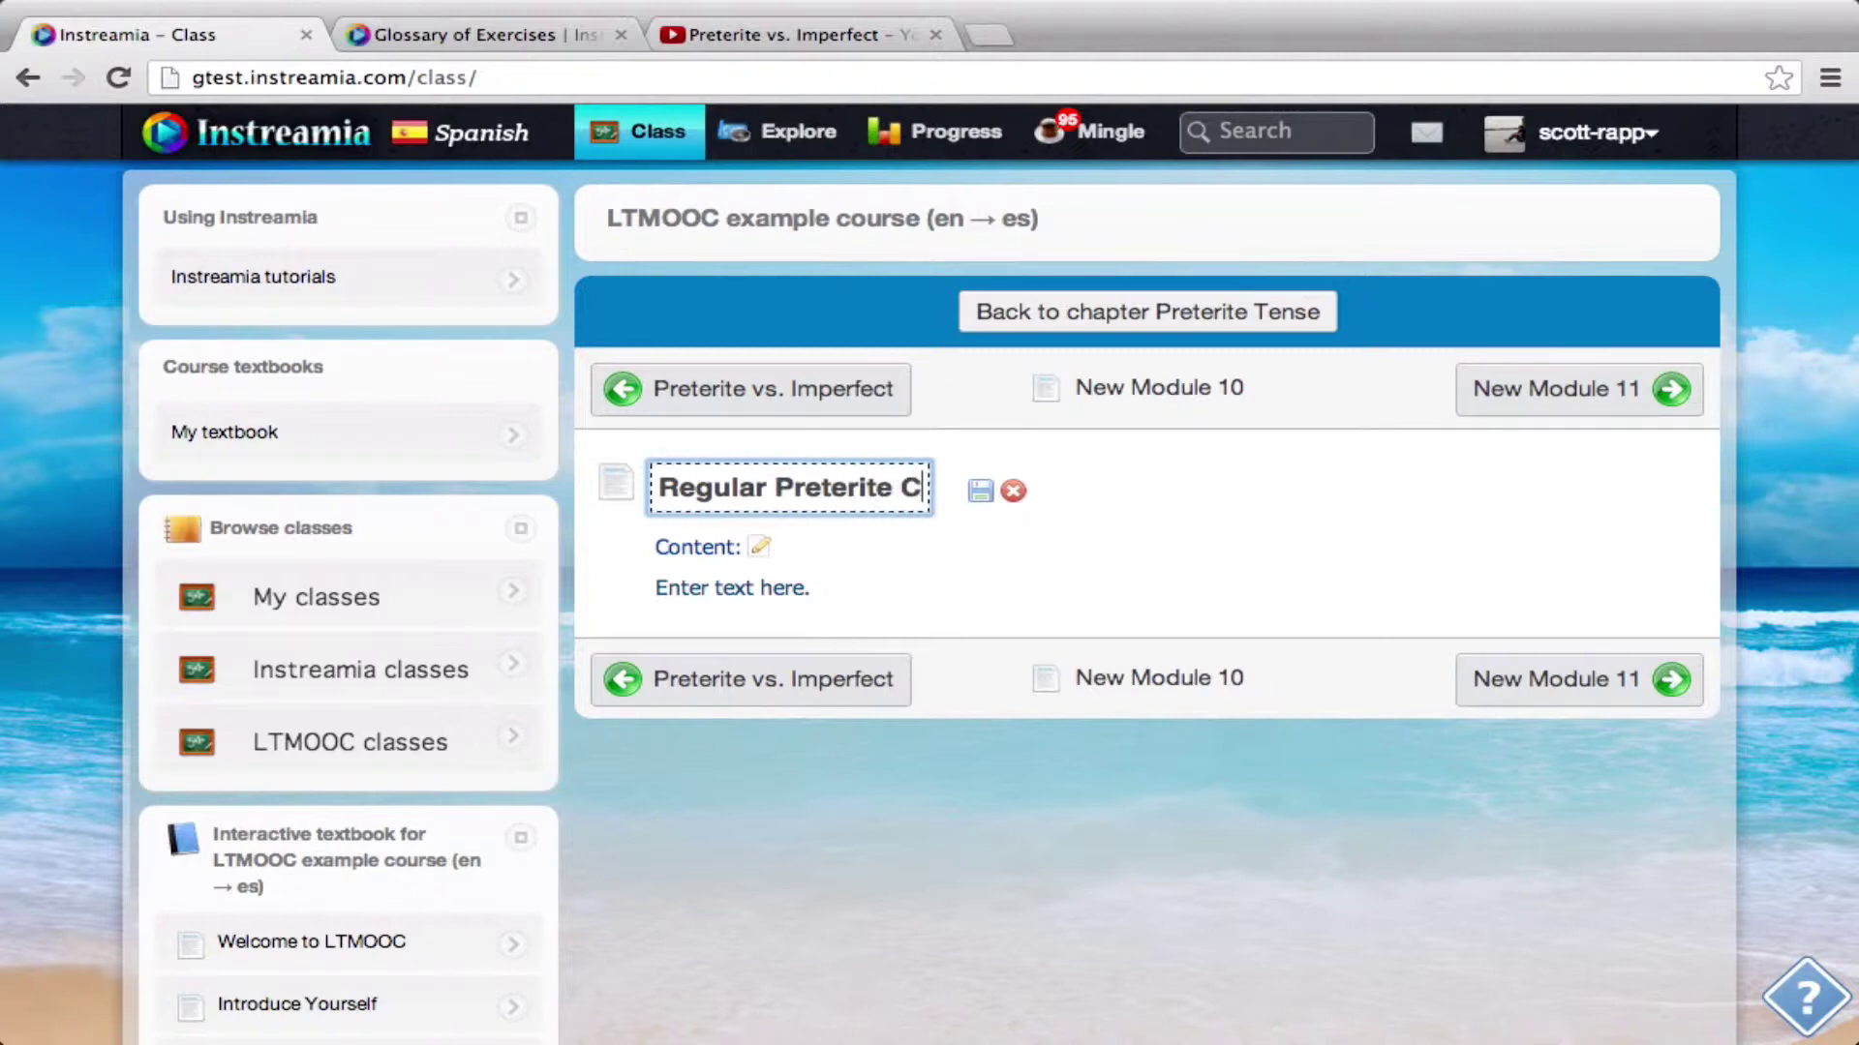
type("onjugations")
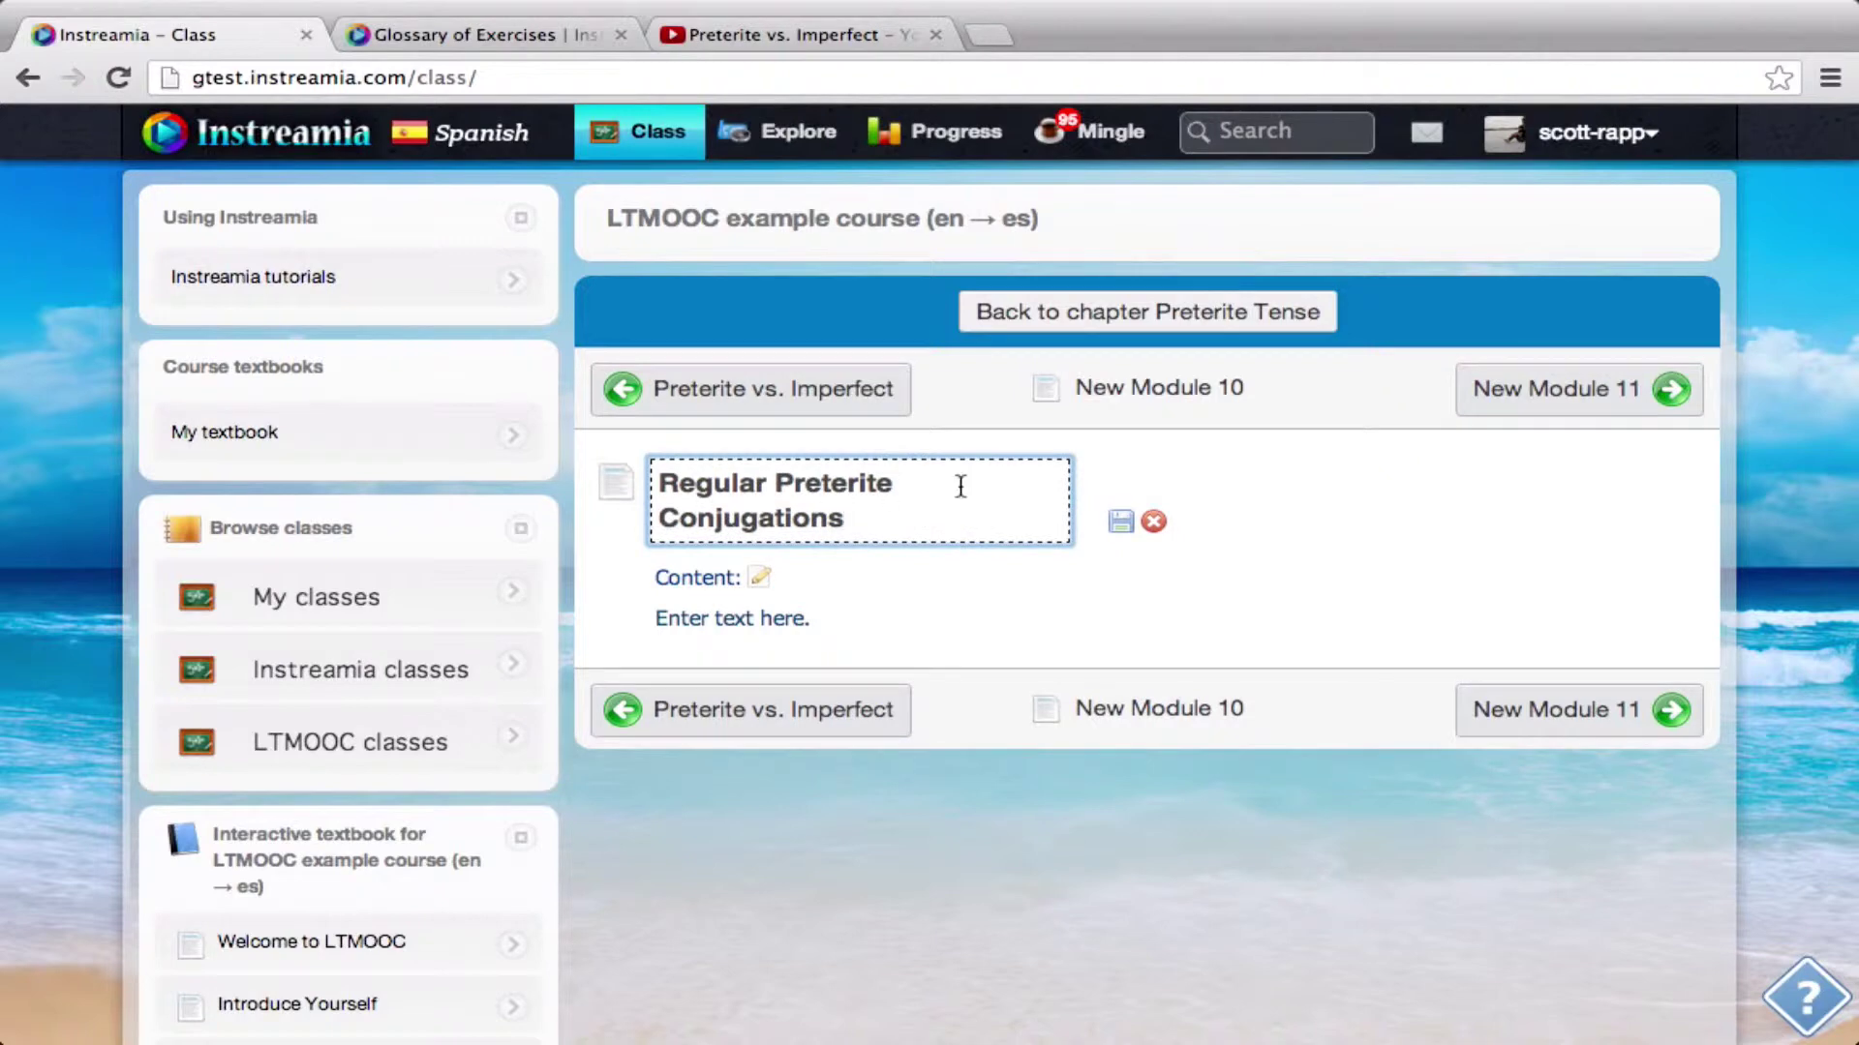
left_click(1120, 522)
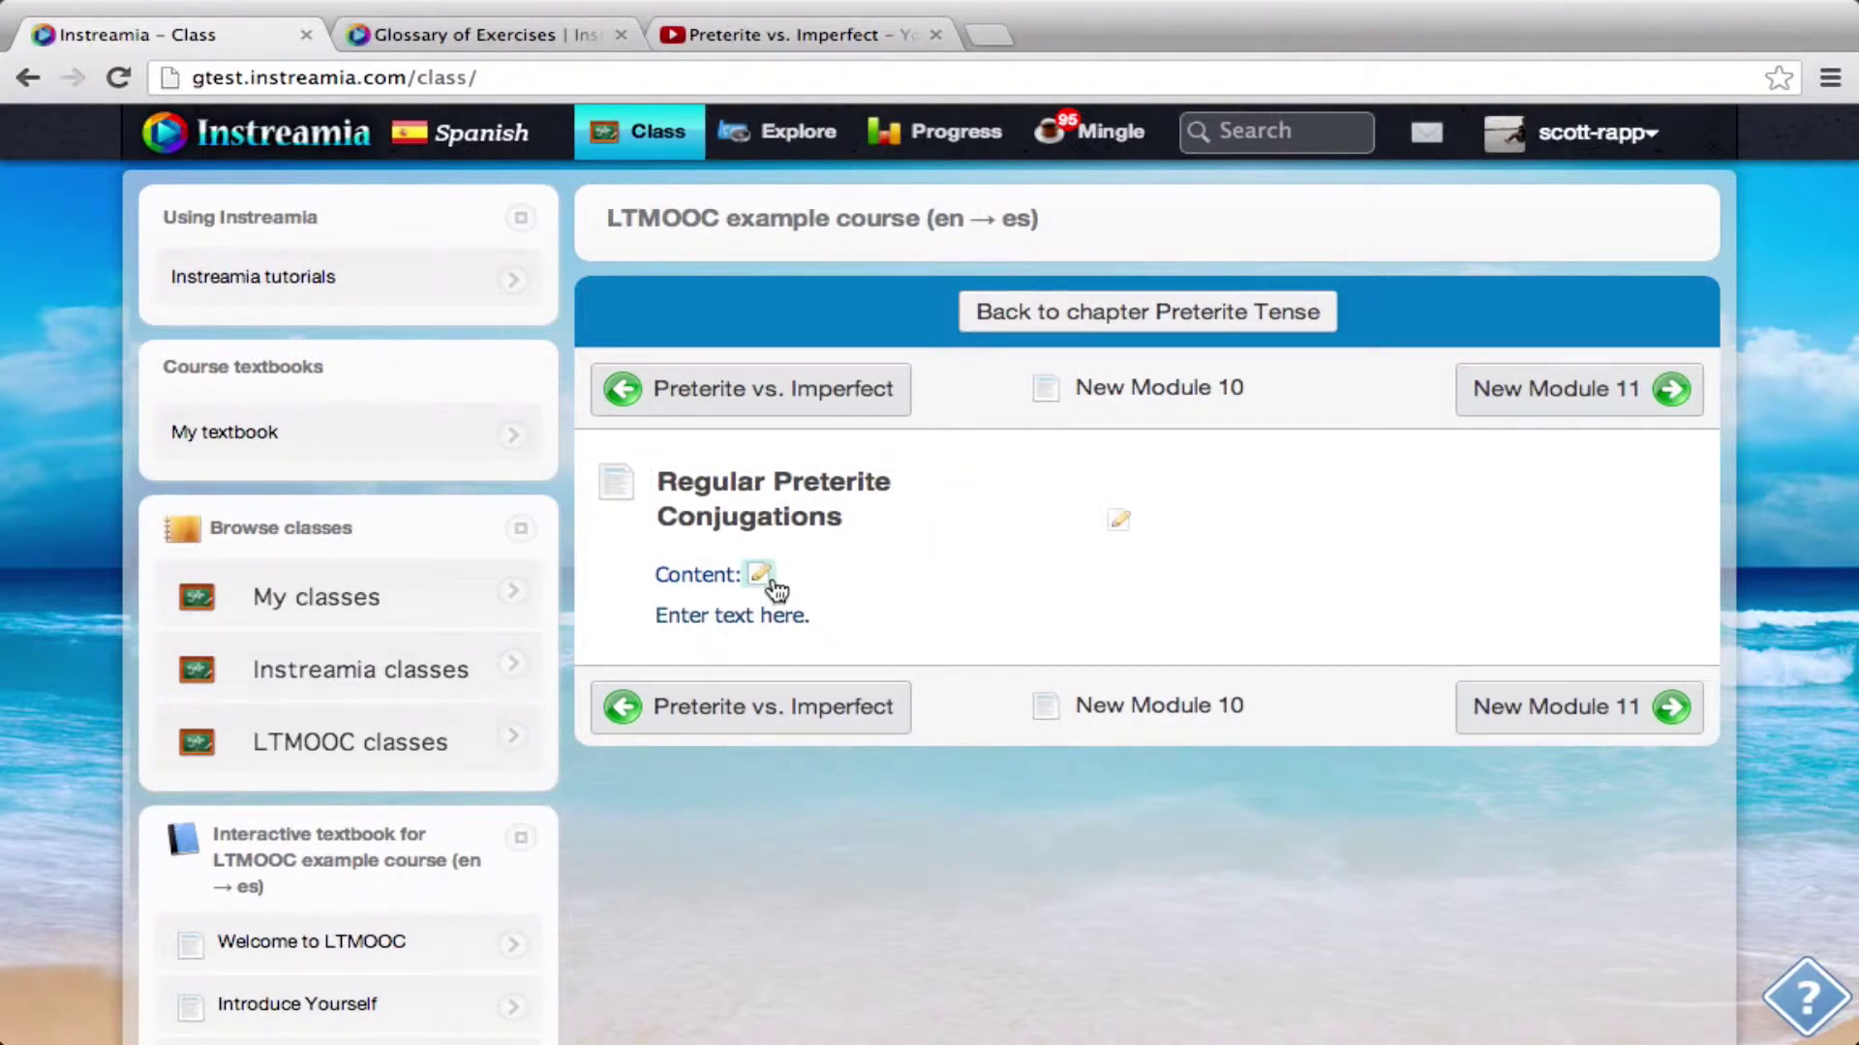
Replace the module's placeholder content with "First you will learn the conjugations for the regular verbs.".
left_click(772, 583)
left_click_drag(775, 655, 609, 655)
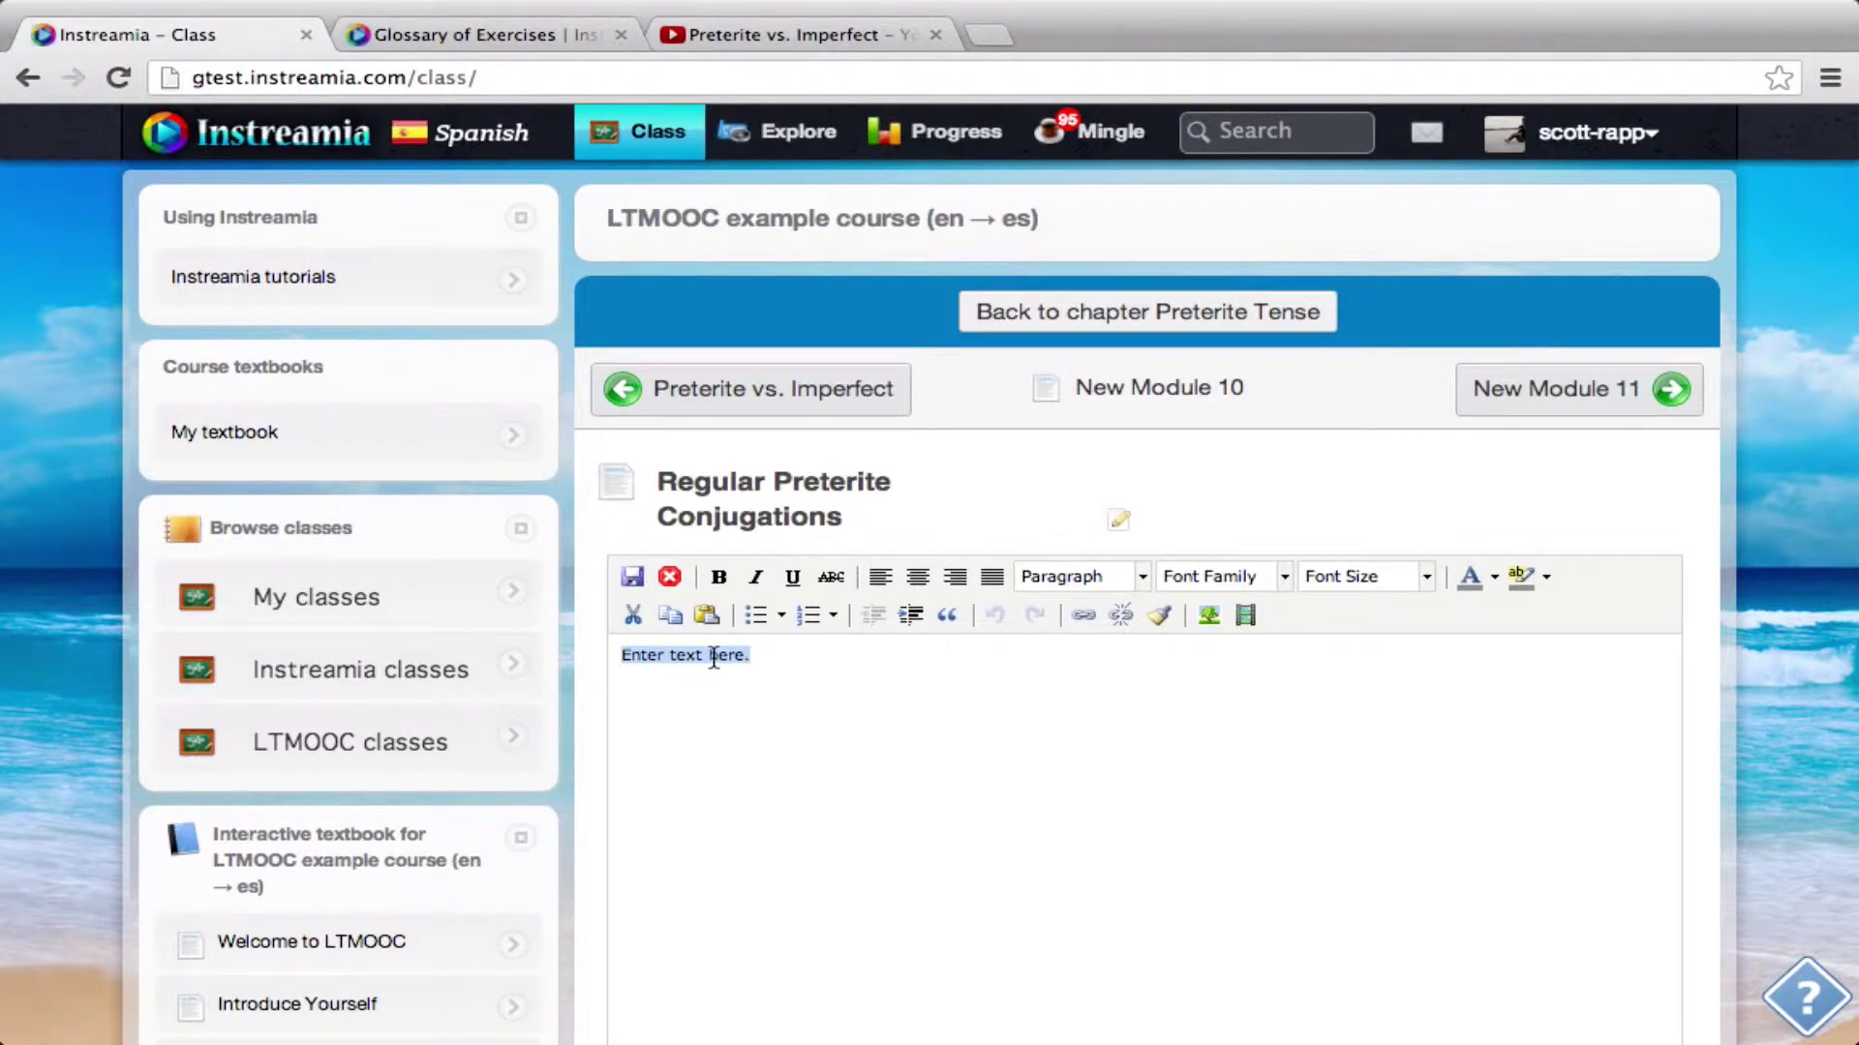
type("First you will learn the")
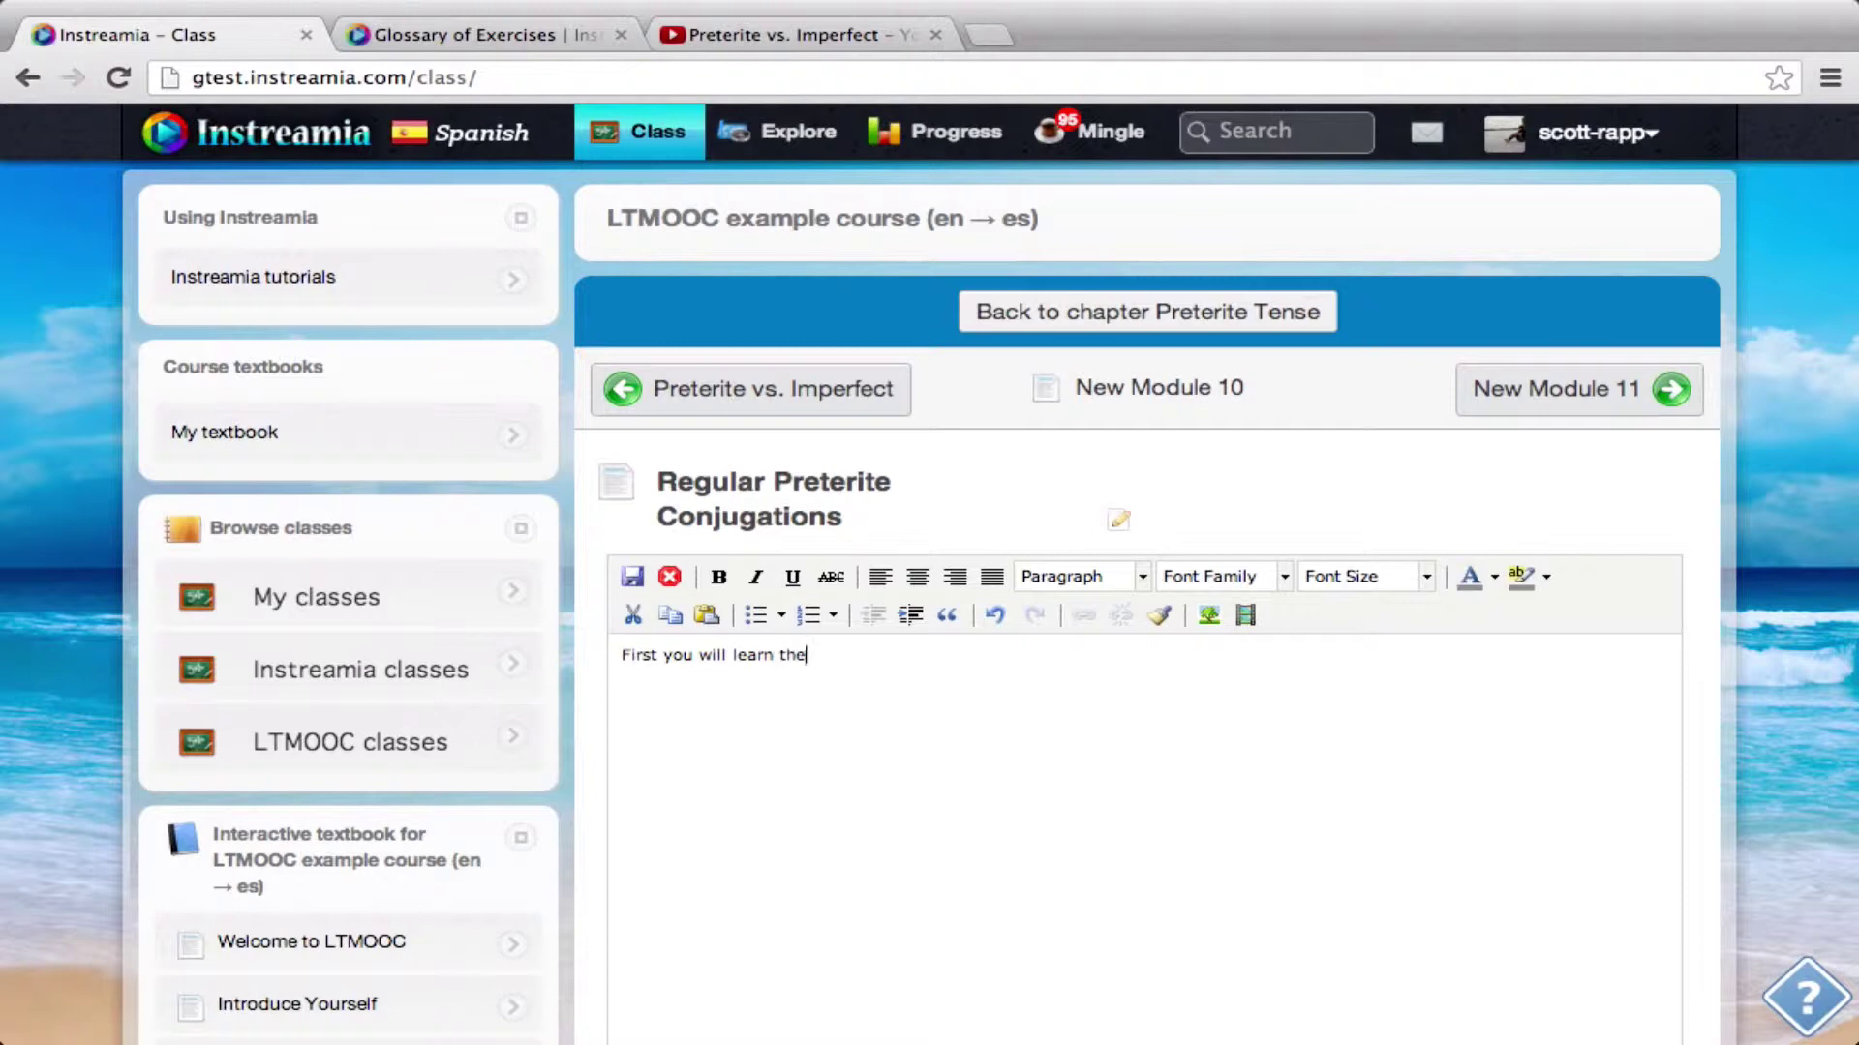
type(" conjugations for the regular")
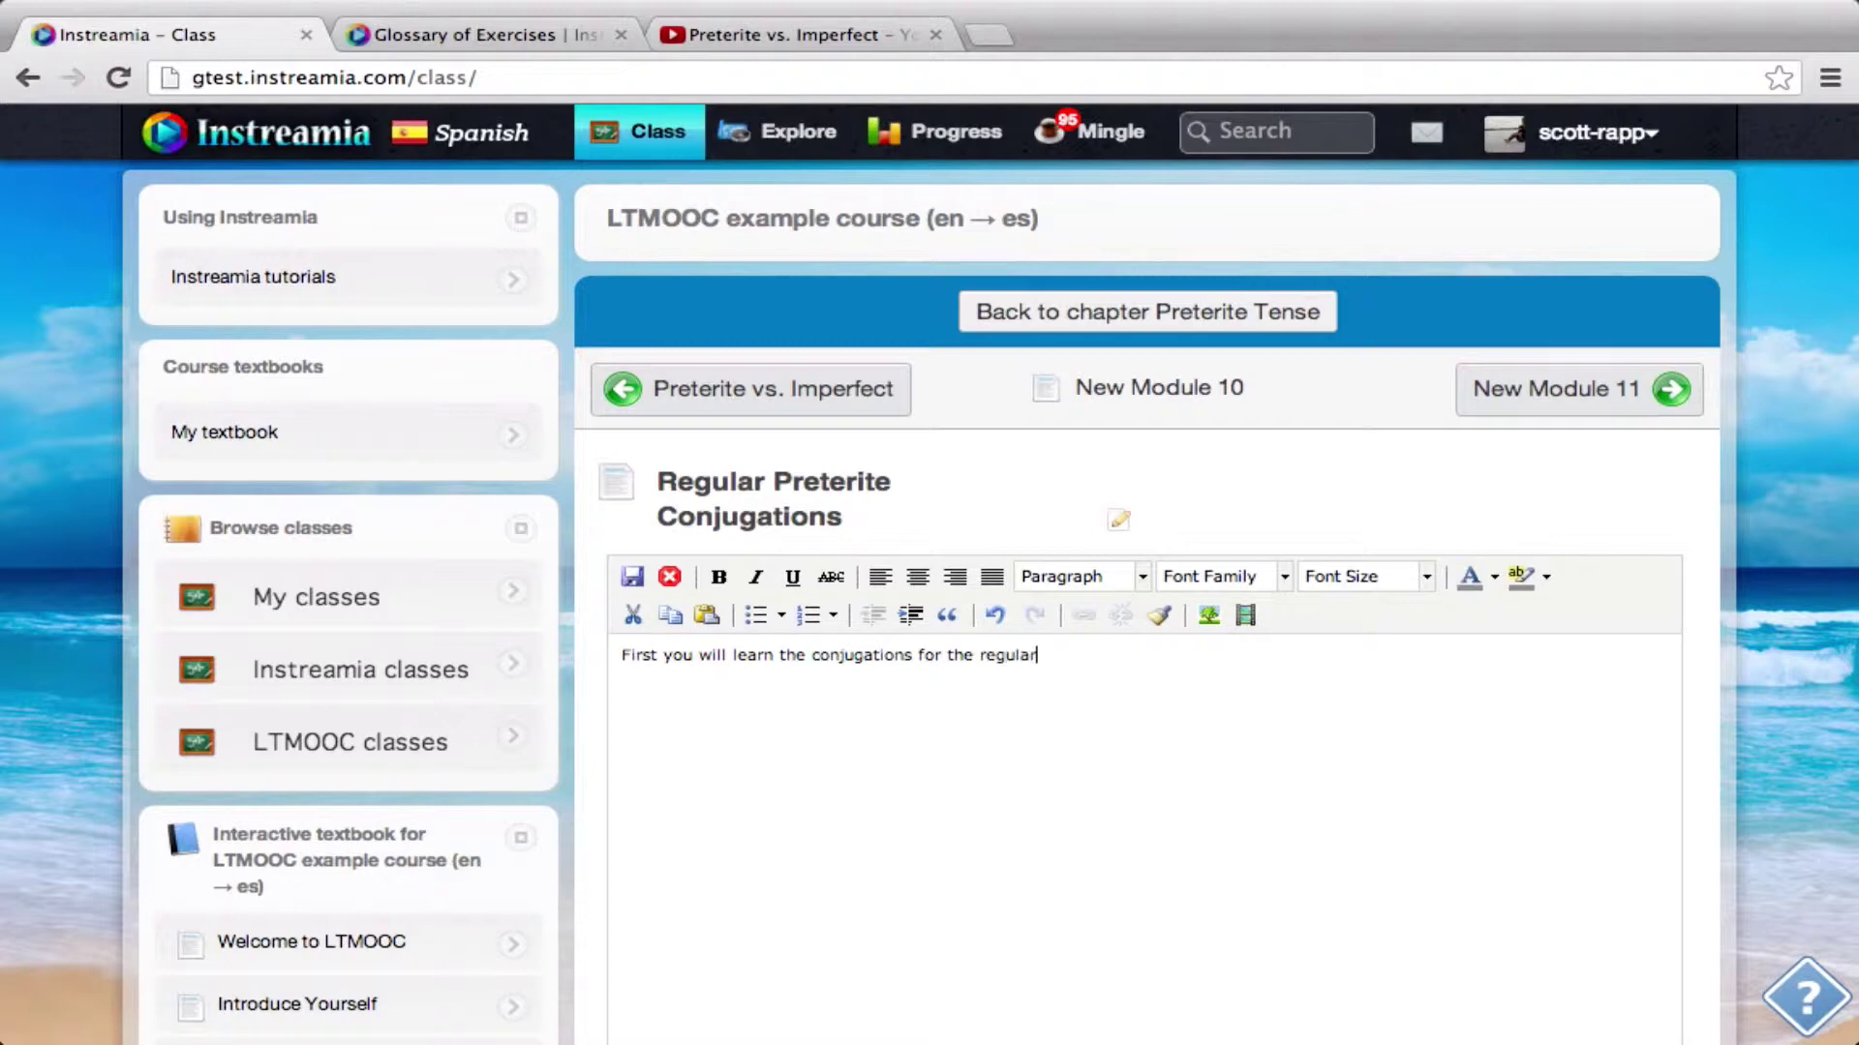
type(" verbs.")
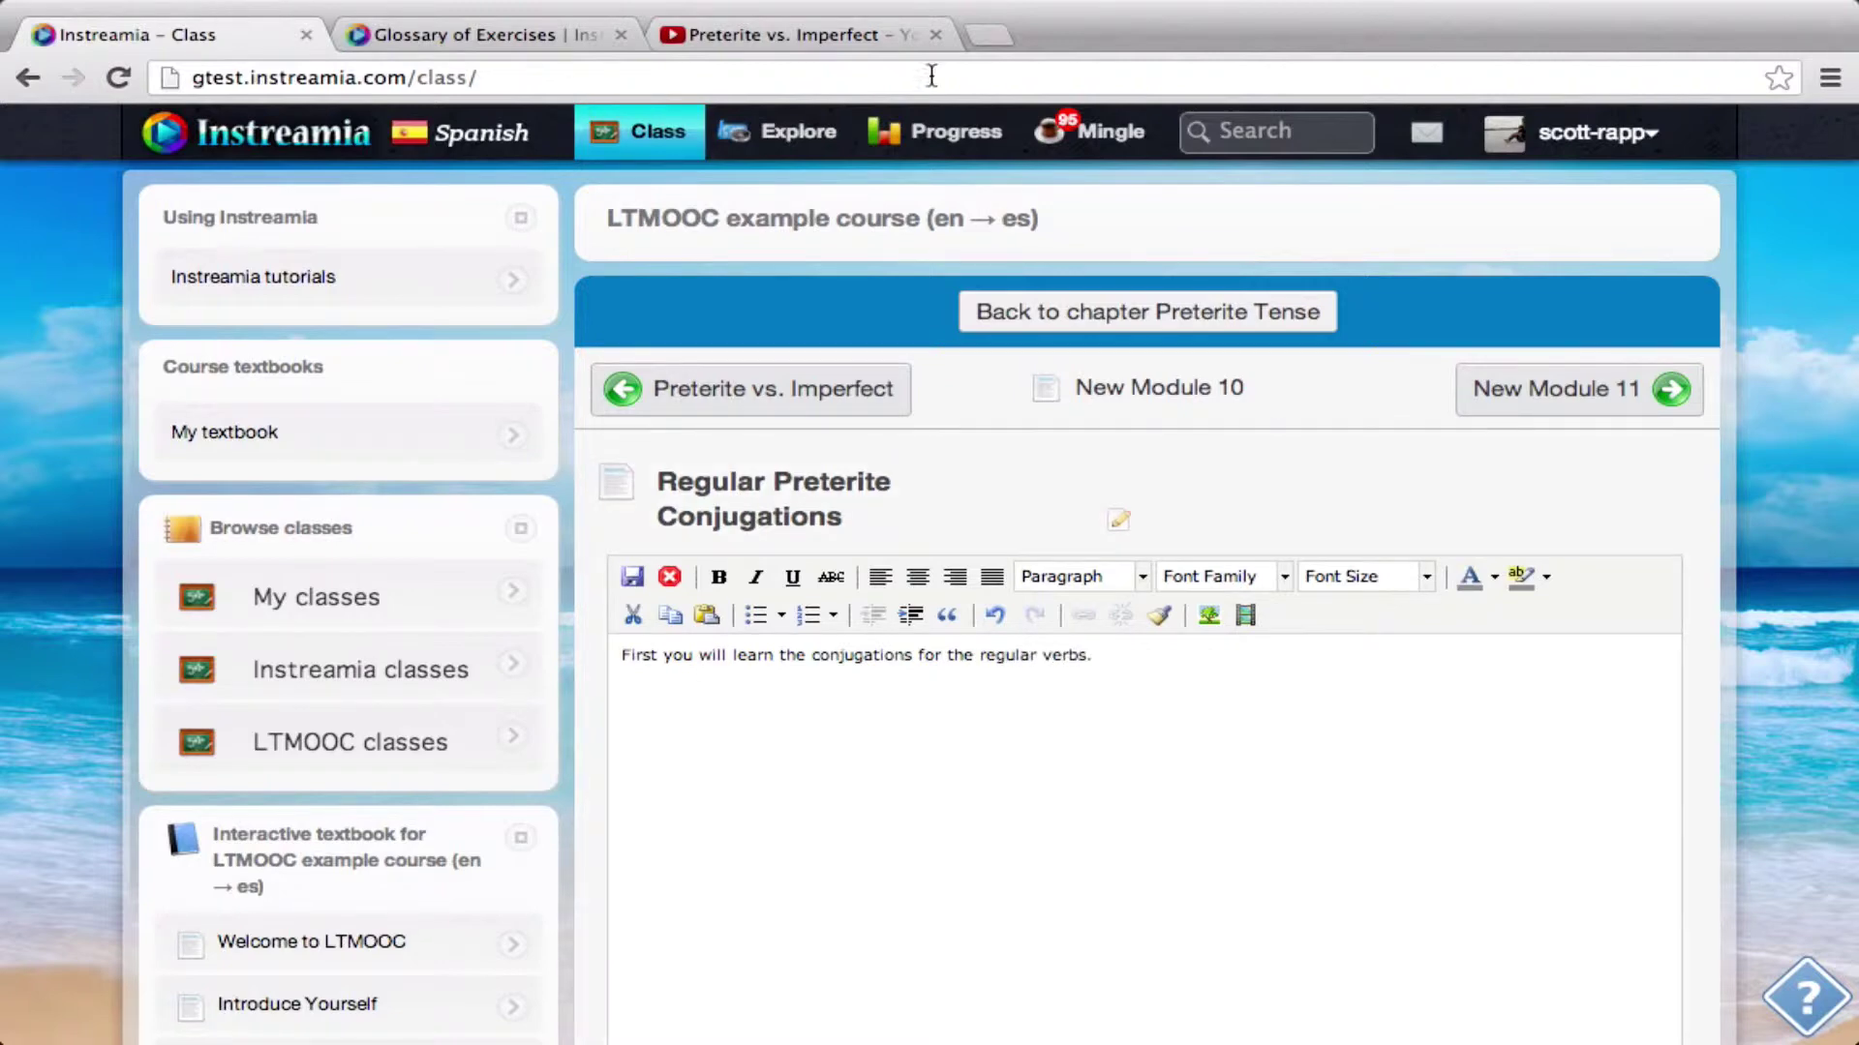
Switch to YouTube, return to StudyStream's preterite search results, and copy the link address of the Preterite Tense Regular Conjugations video.
left_click(811, 36)
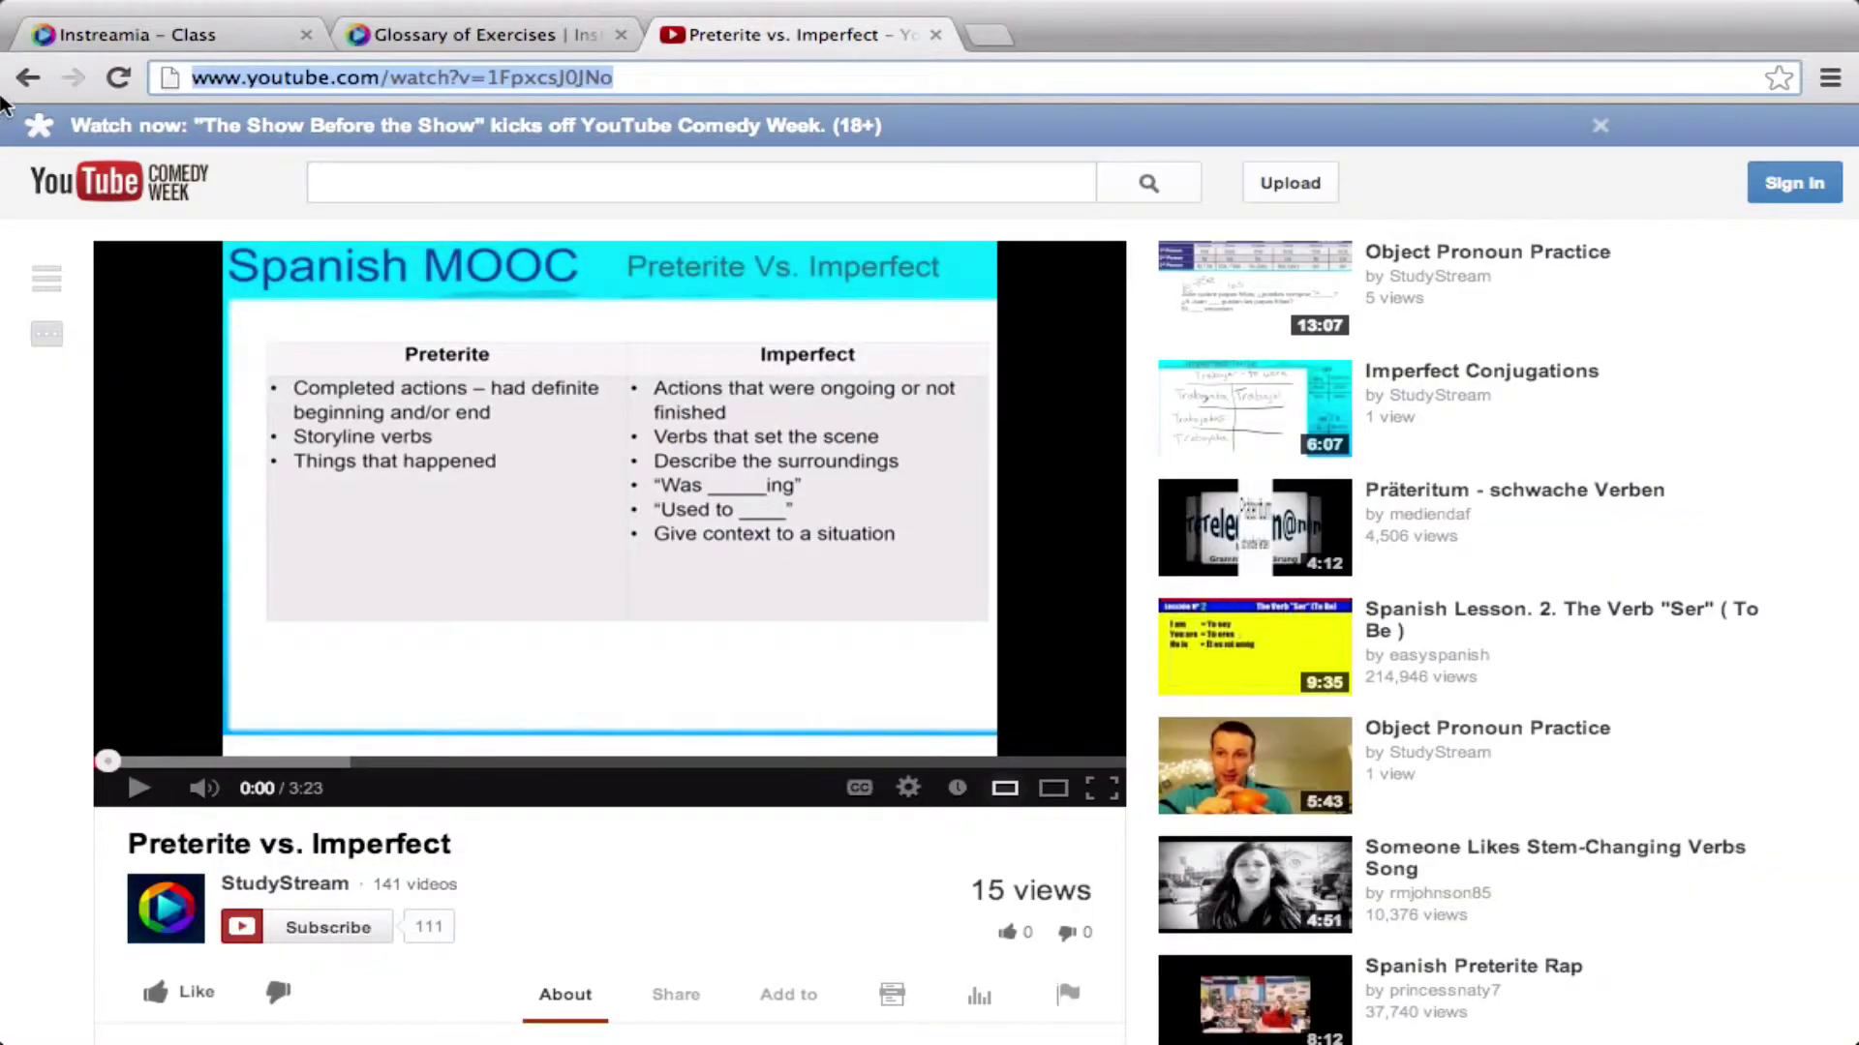
left_click(27, 77)
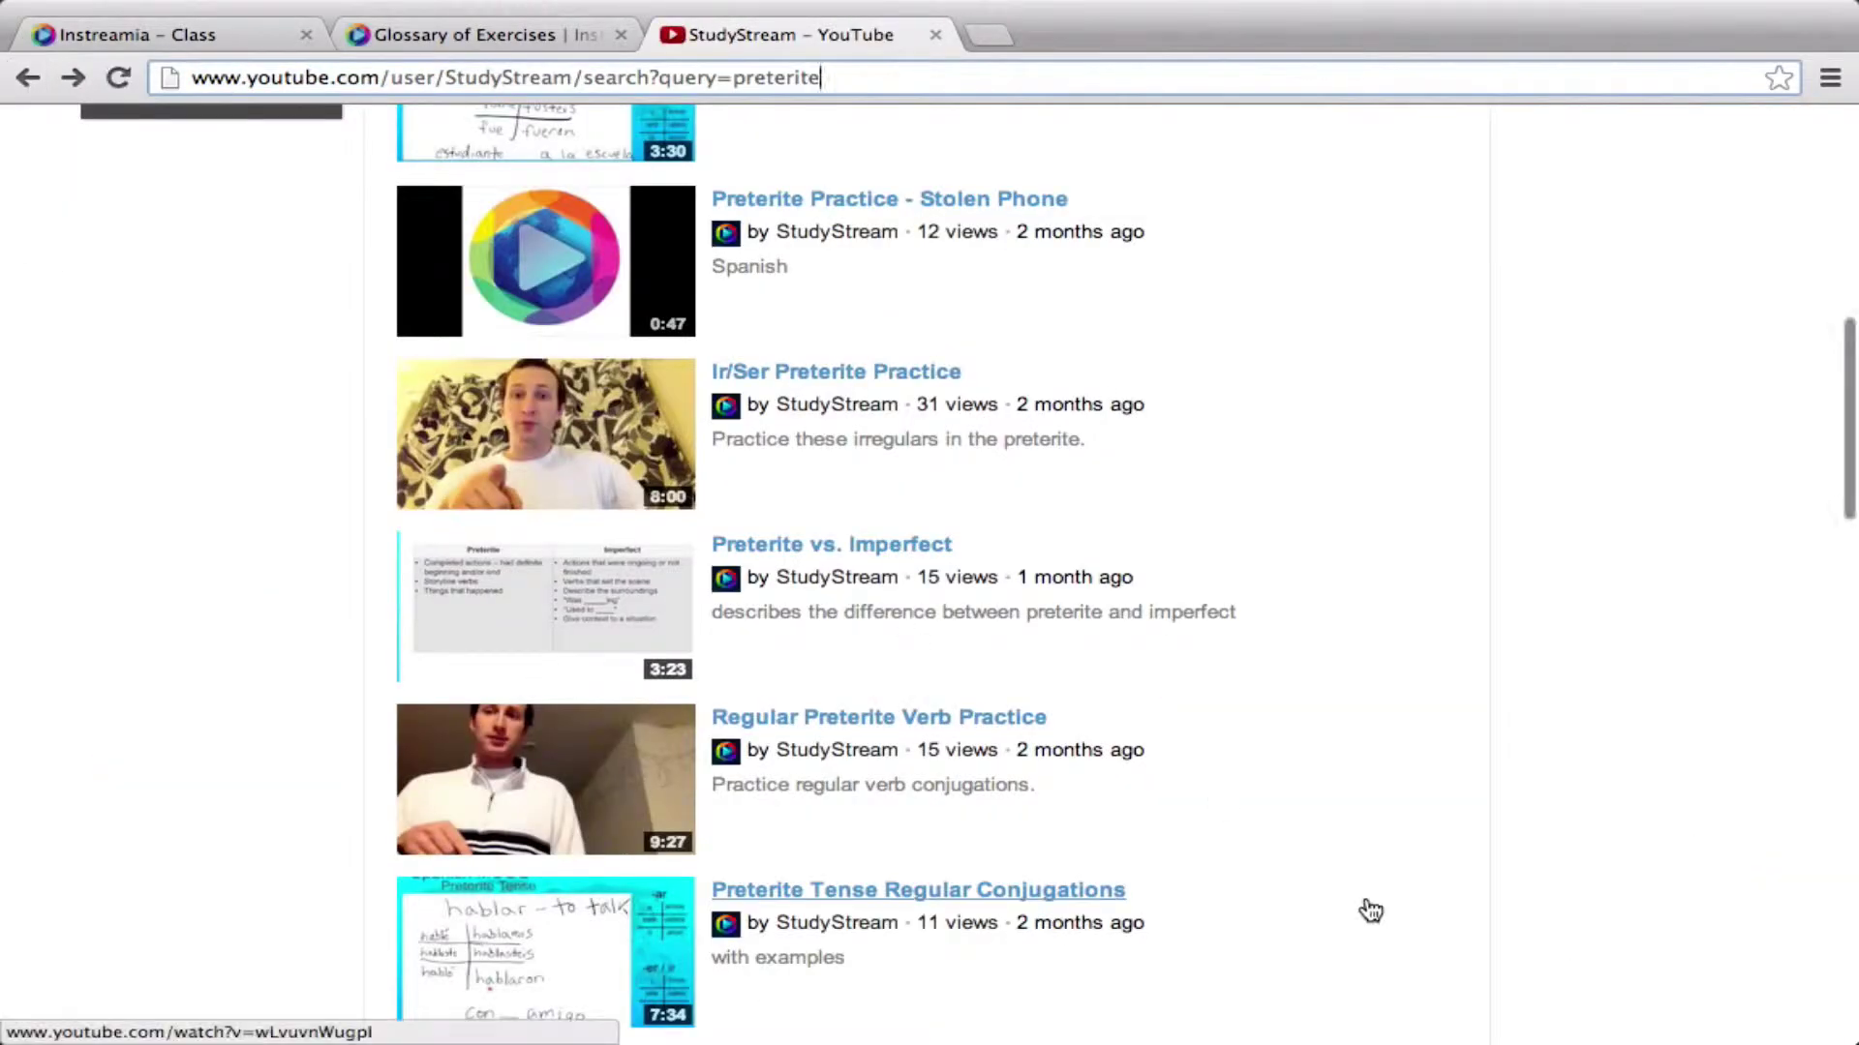
scroll(1370, 908, "up", 2)
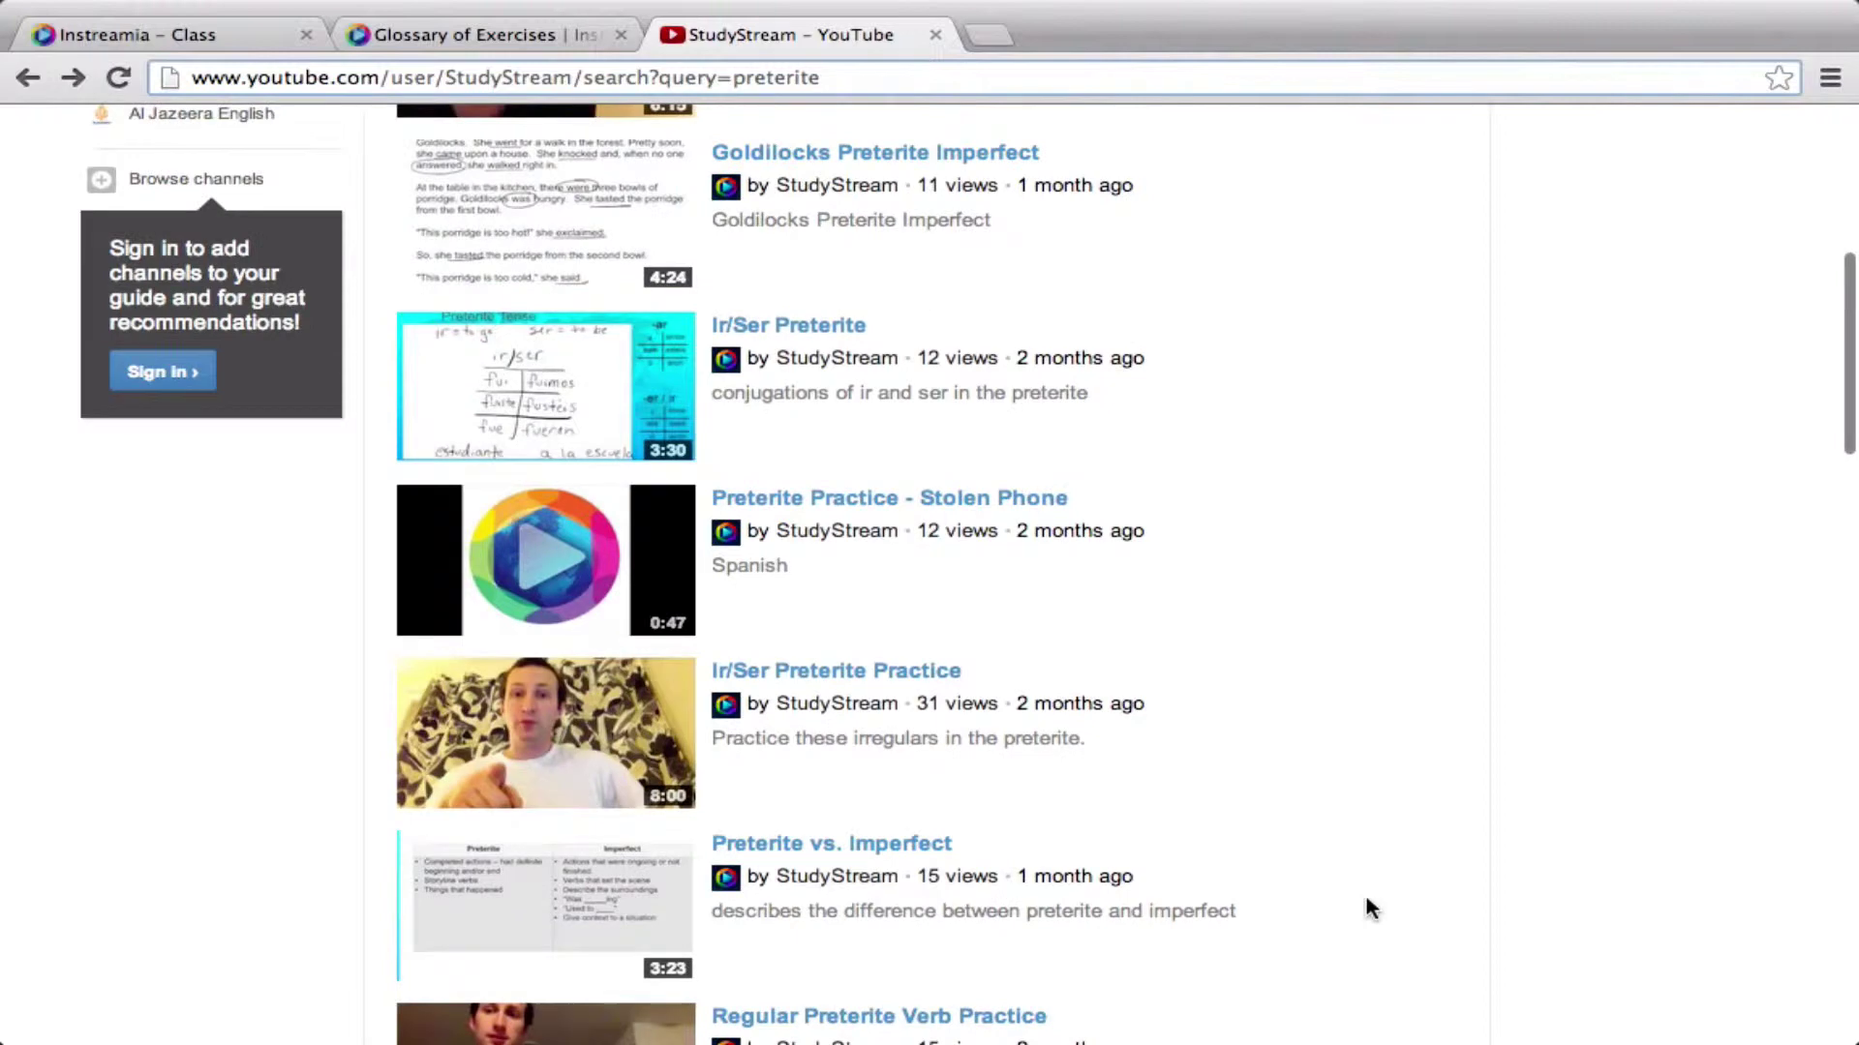
scroll(1366, 900, "up", 3)
scroll(1368, 905, "down", 7)
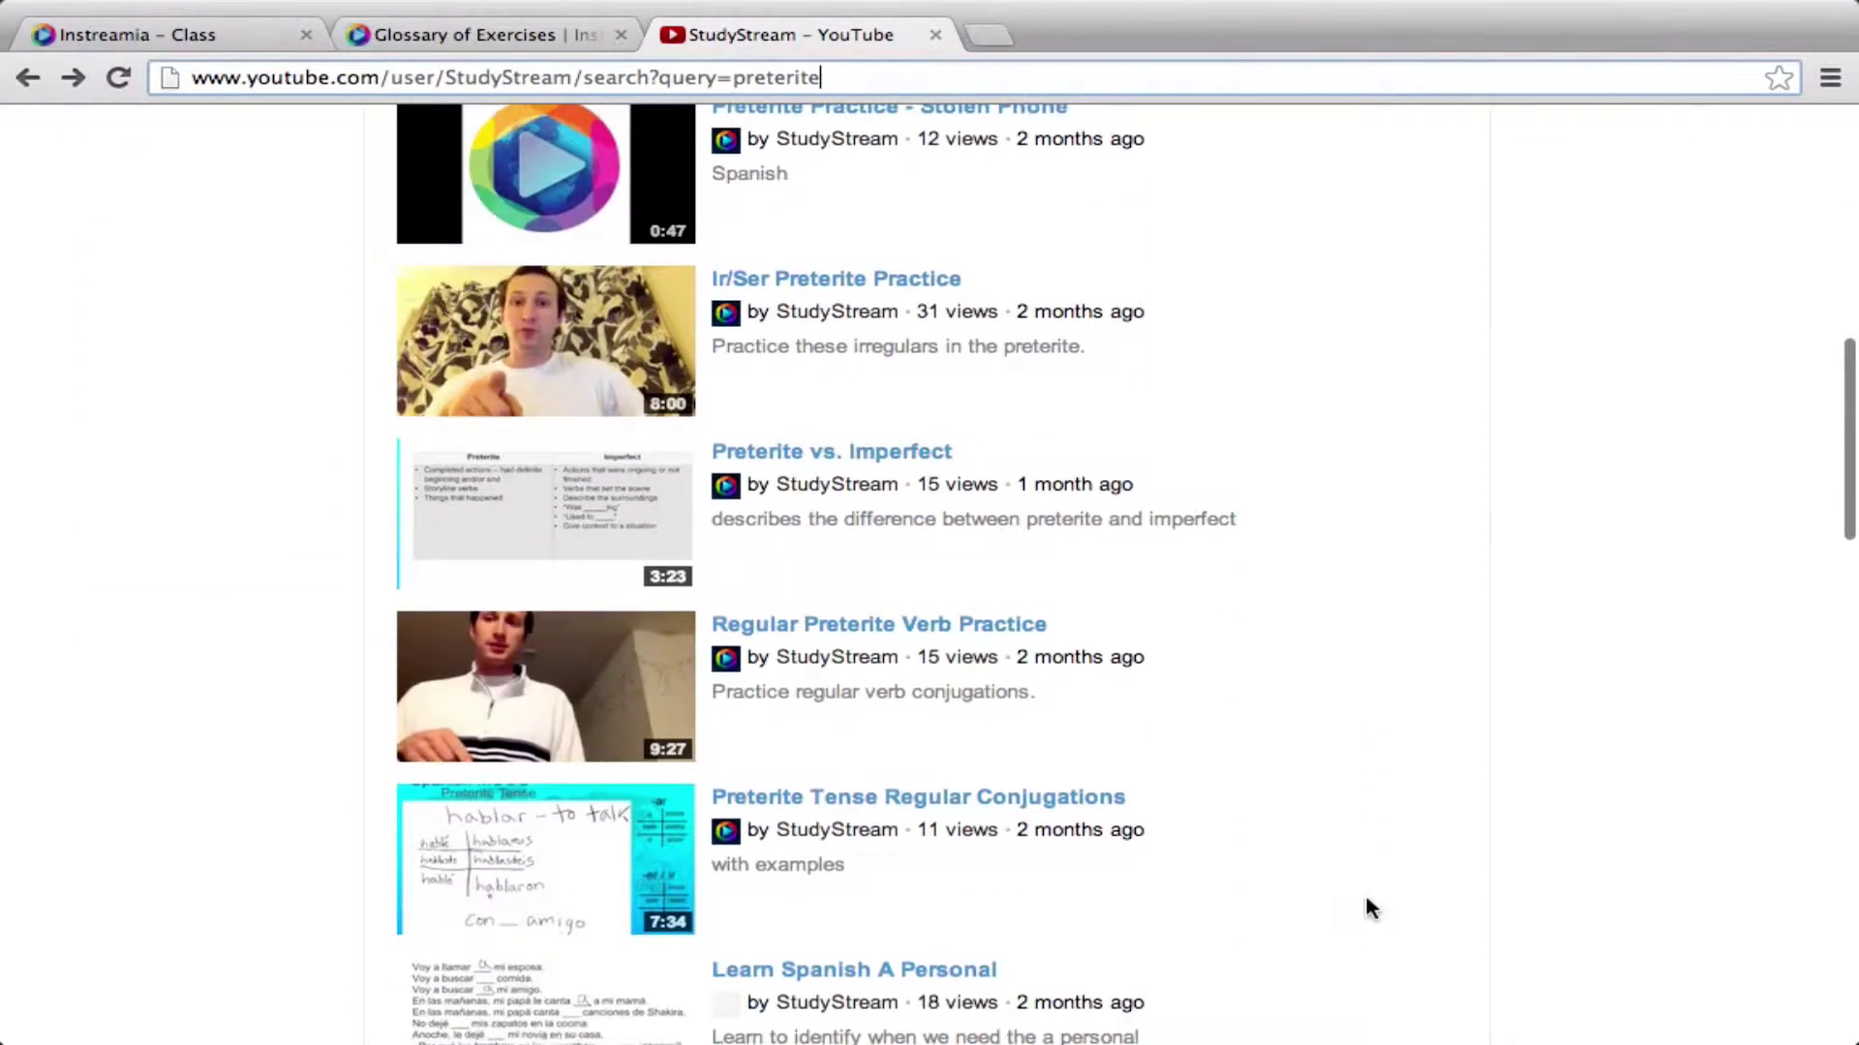
scroll(1366, 898, "down", 2)
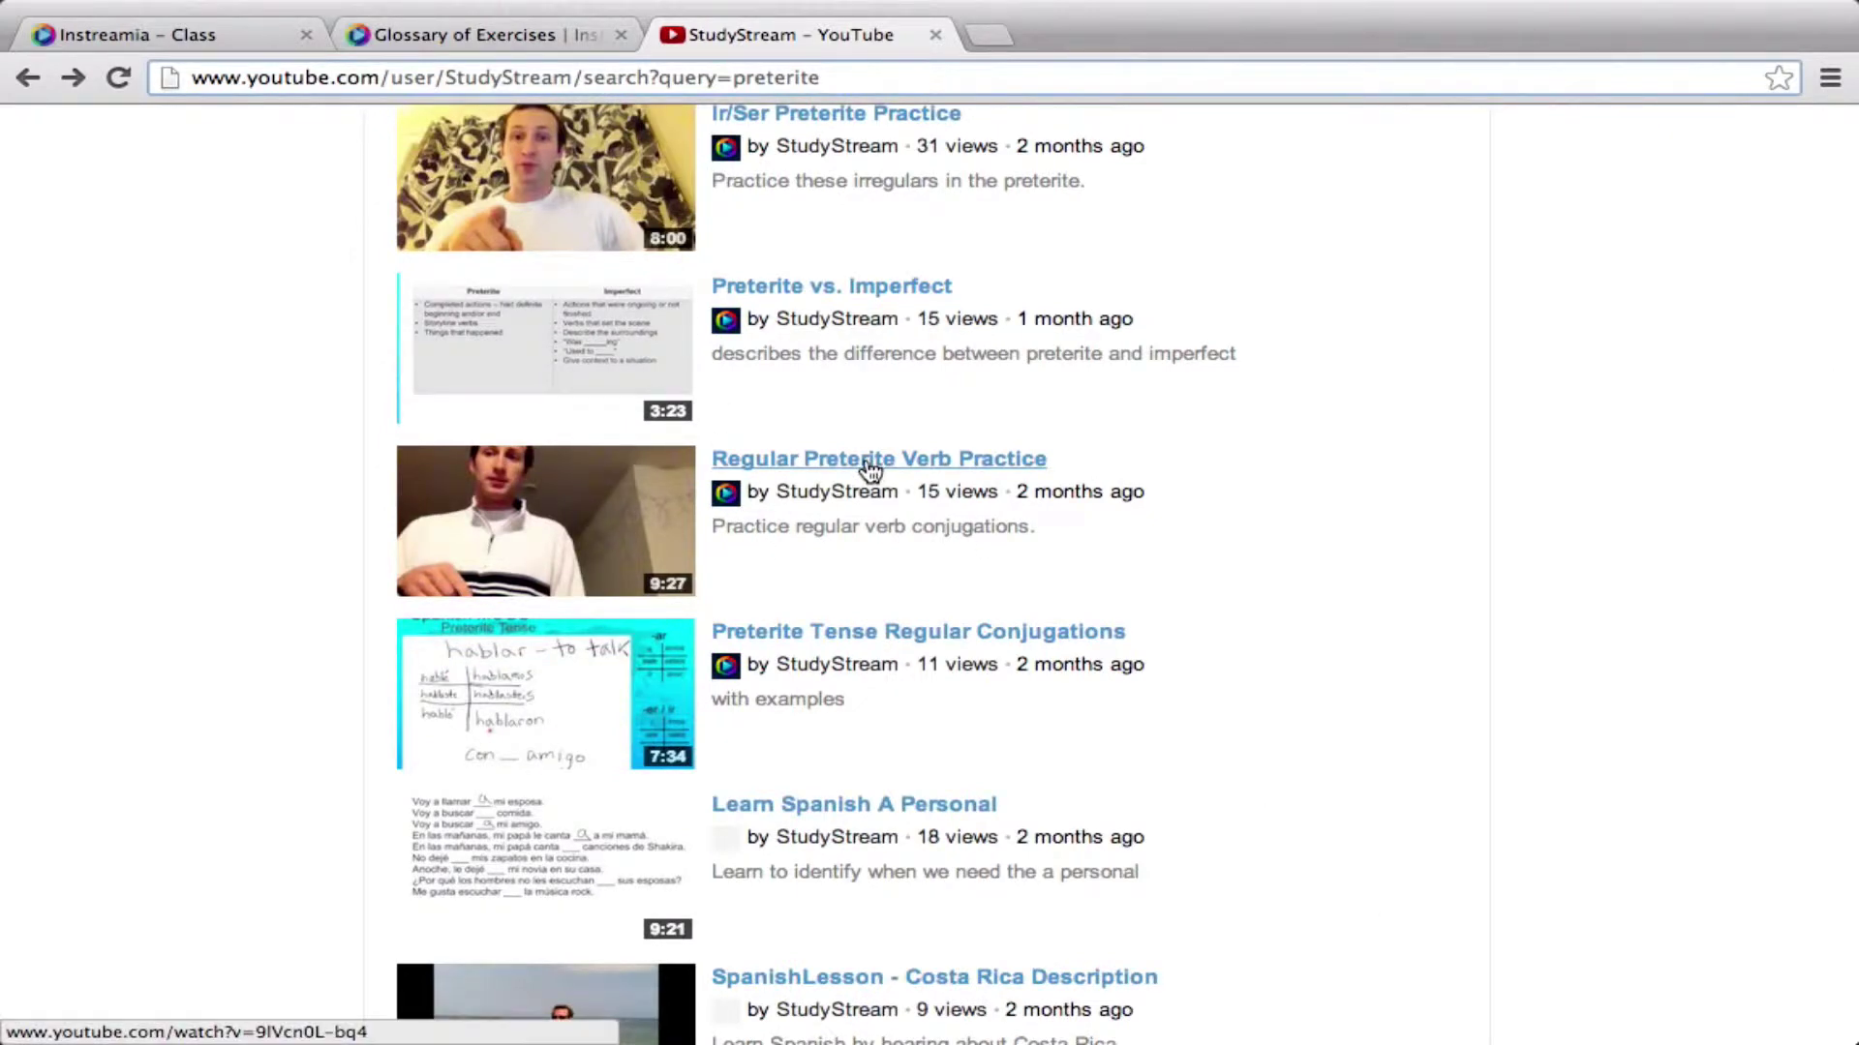
mouse_move(627, 668)
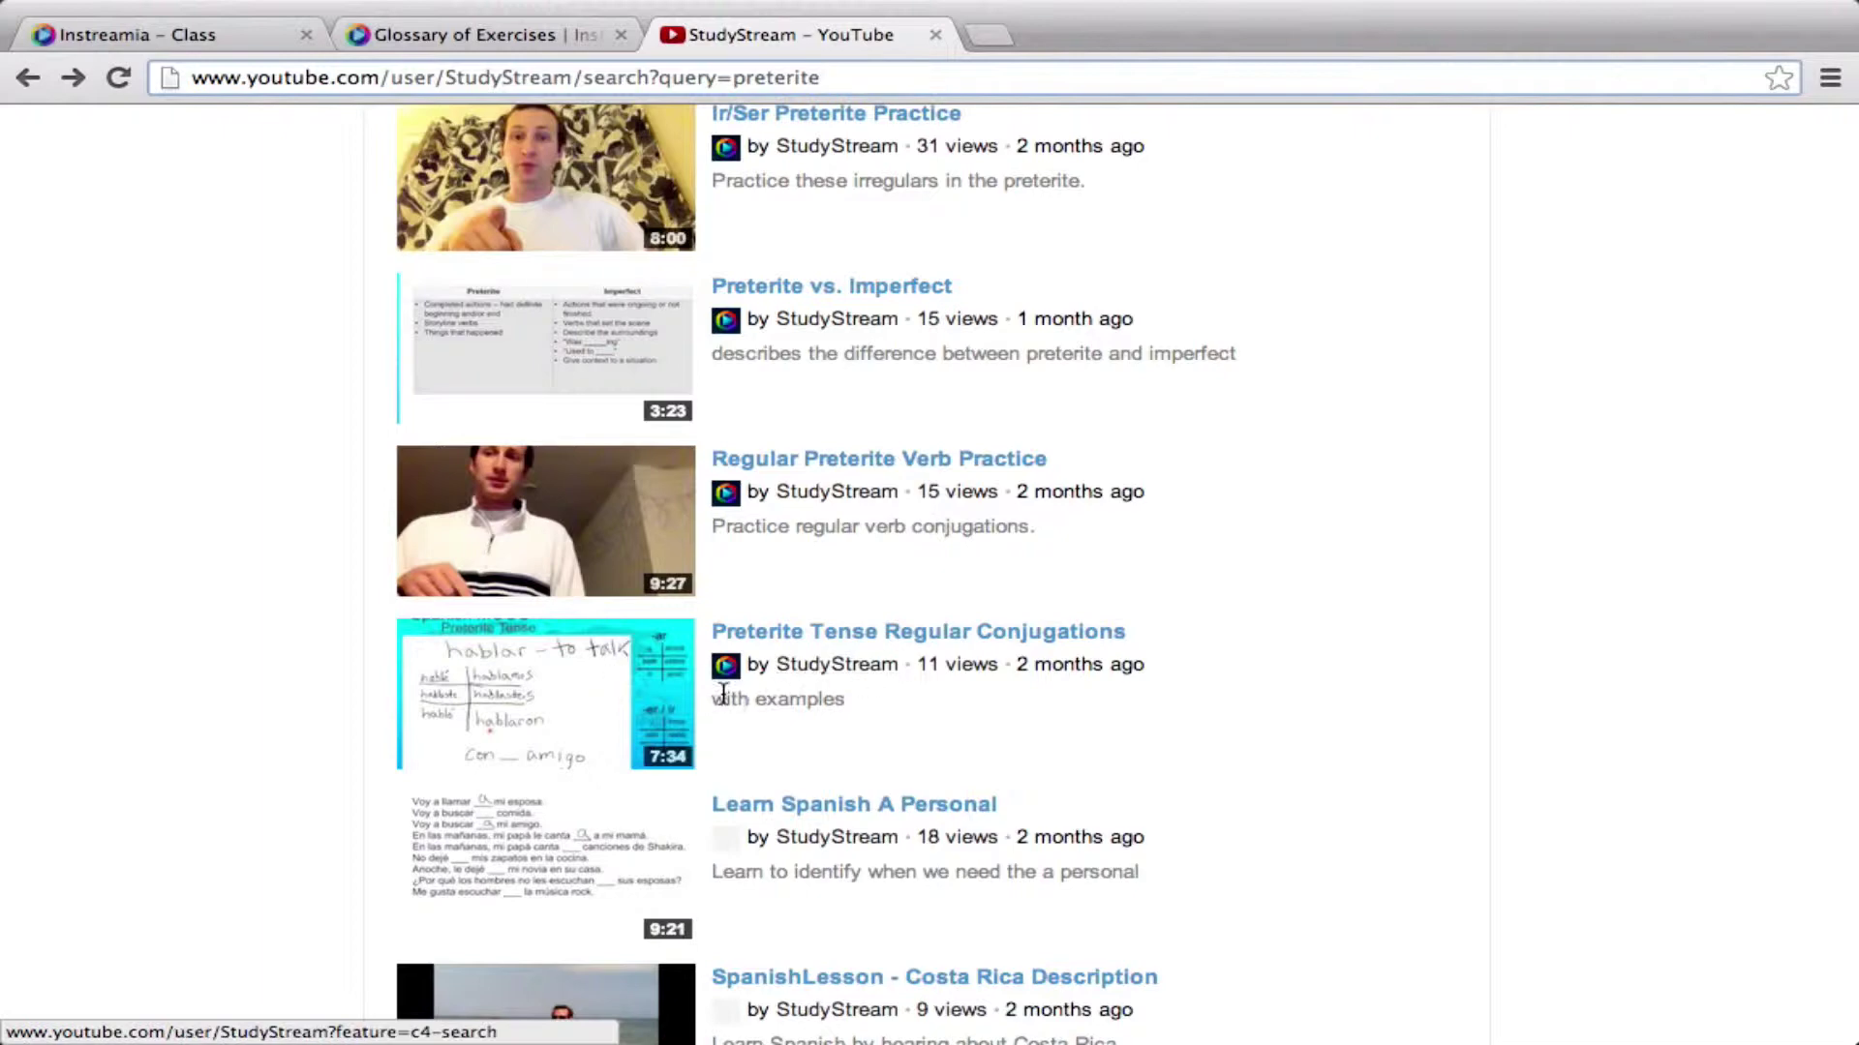
right_click(857, 631)
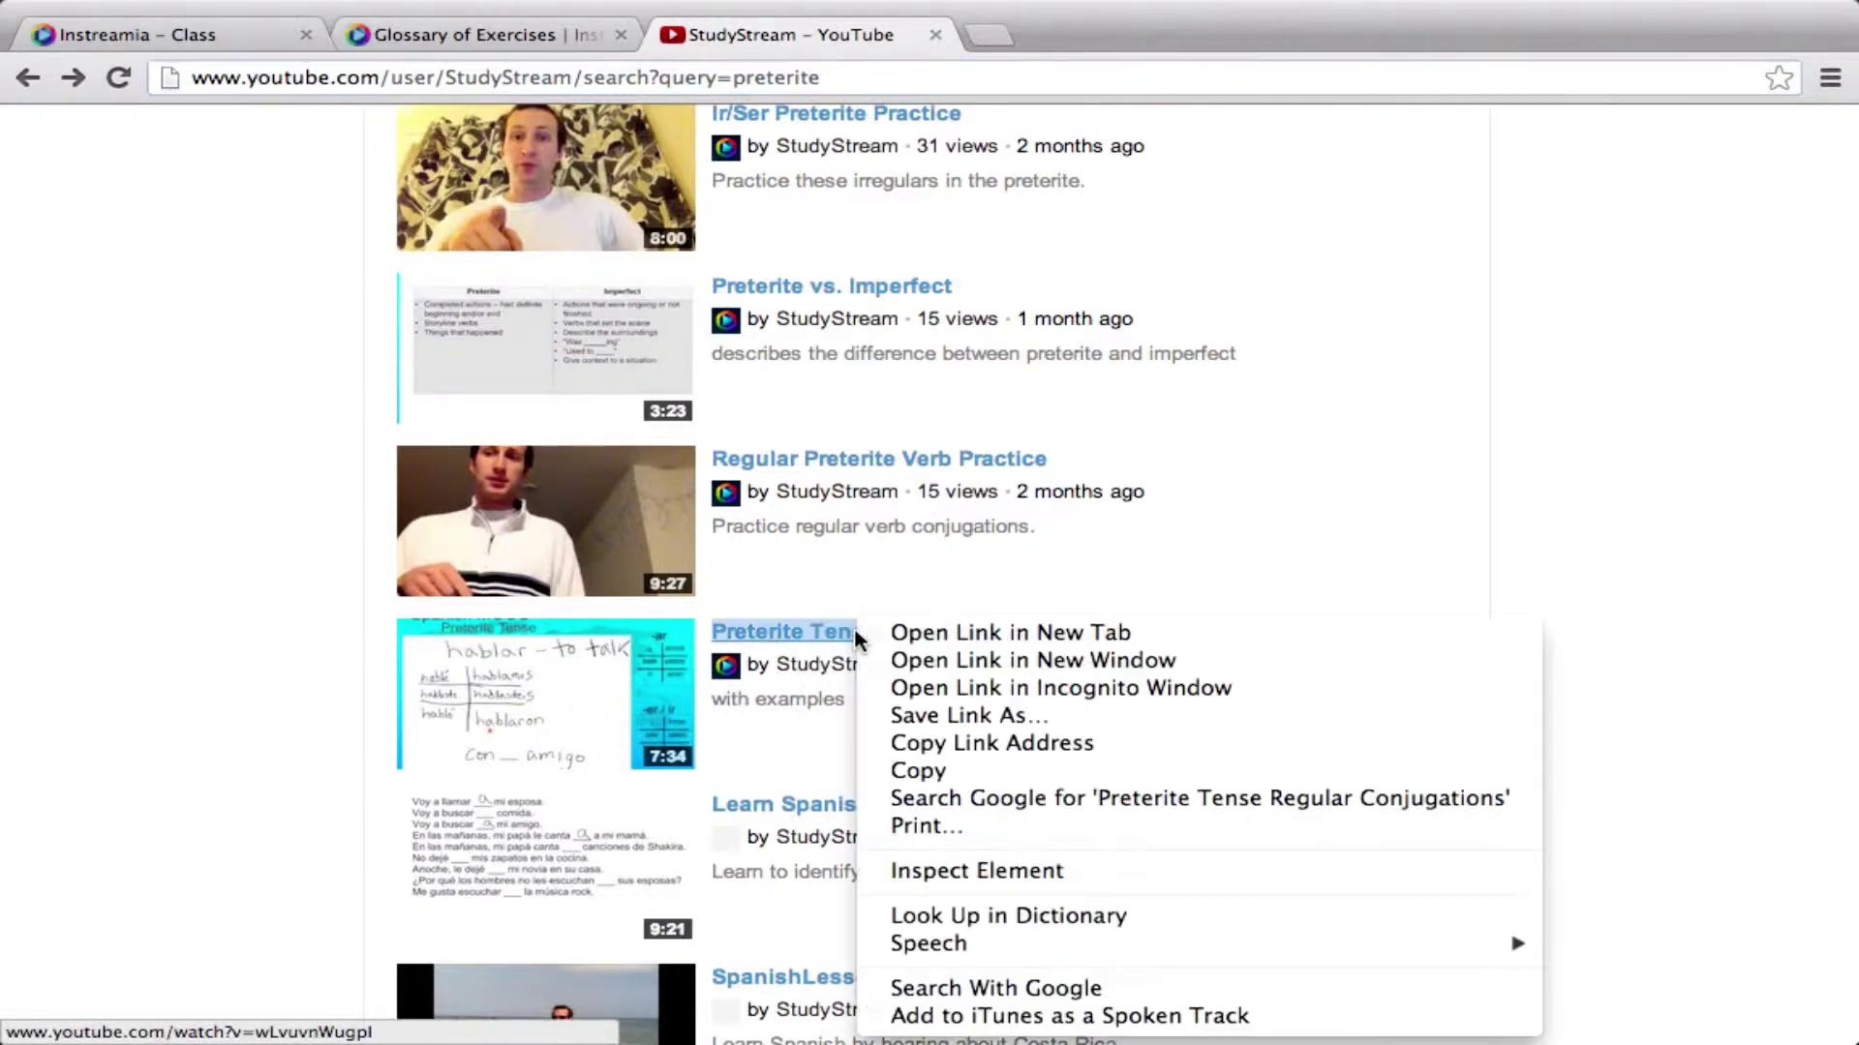
left_click(1000, 743)
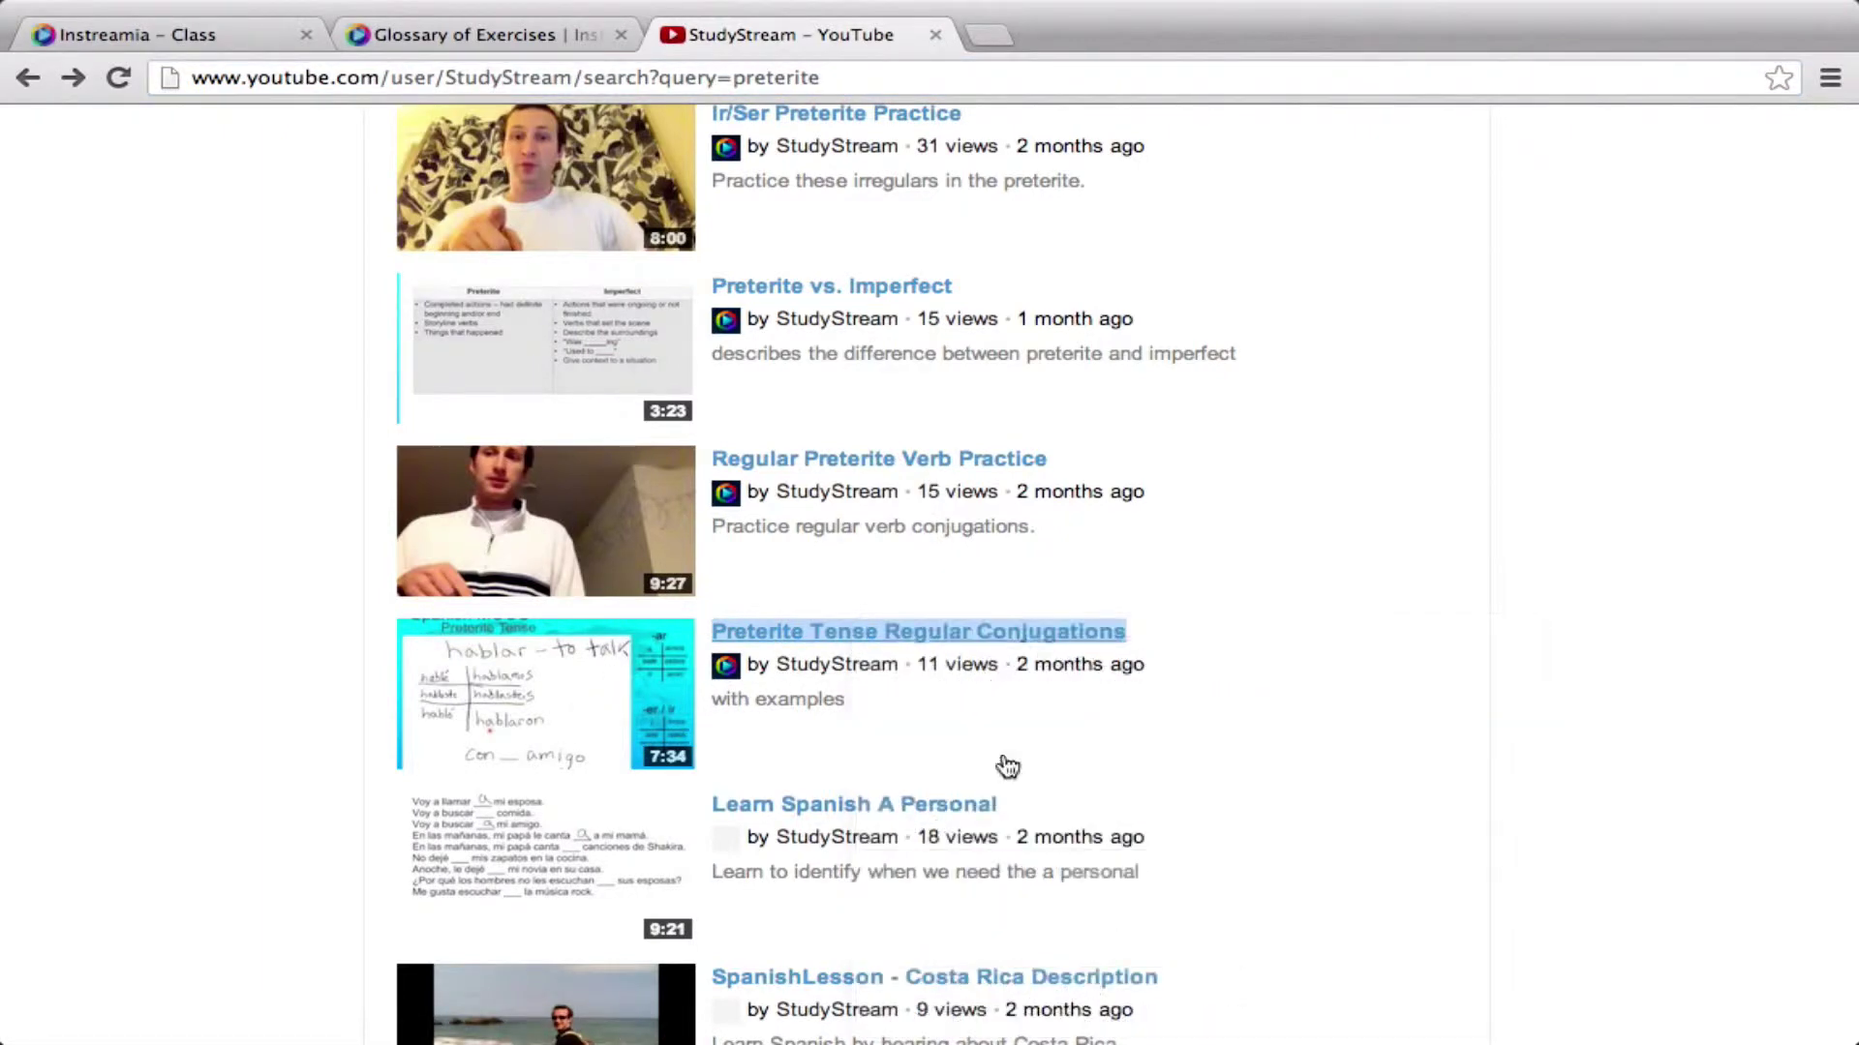
left_click(534, 29)
left_click(248, 48)
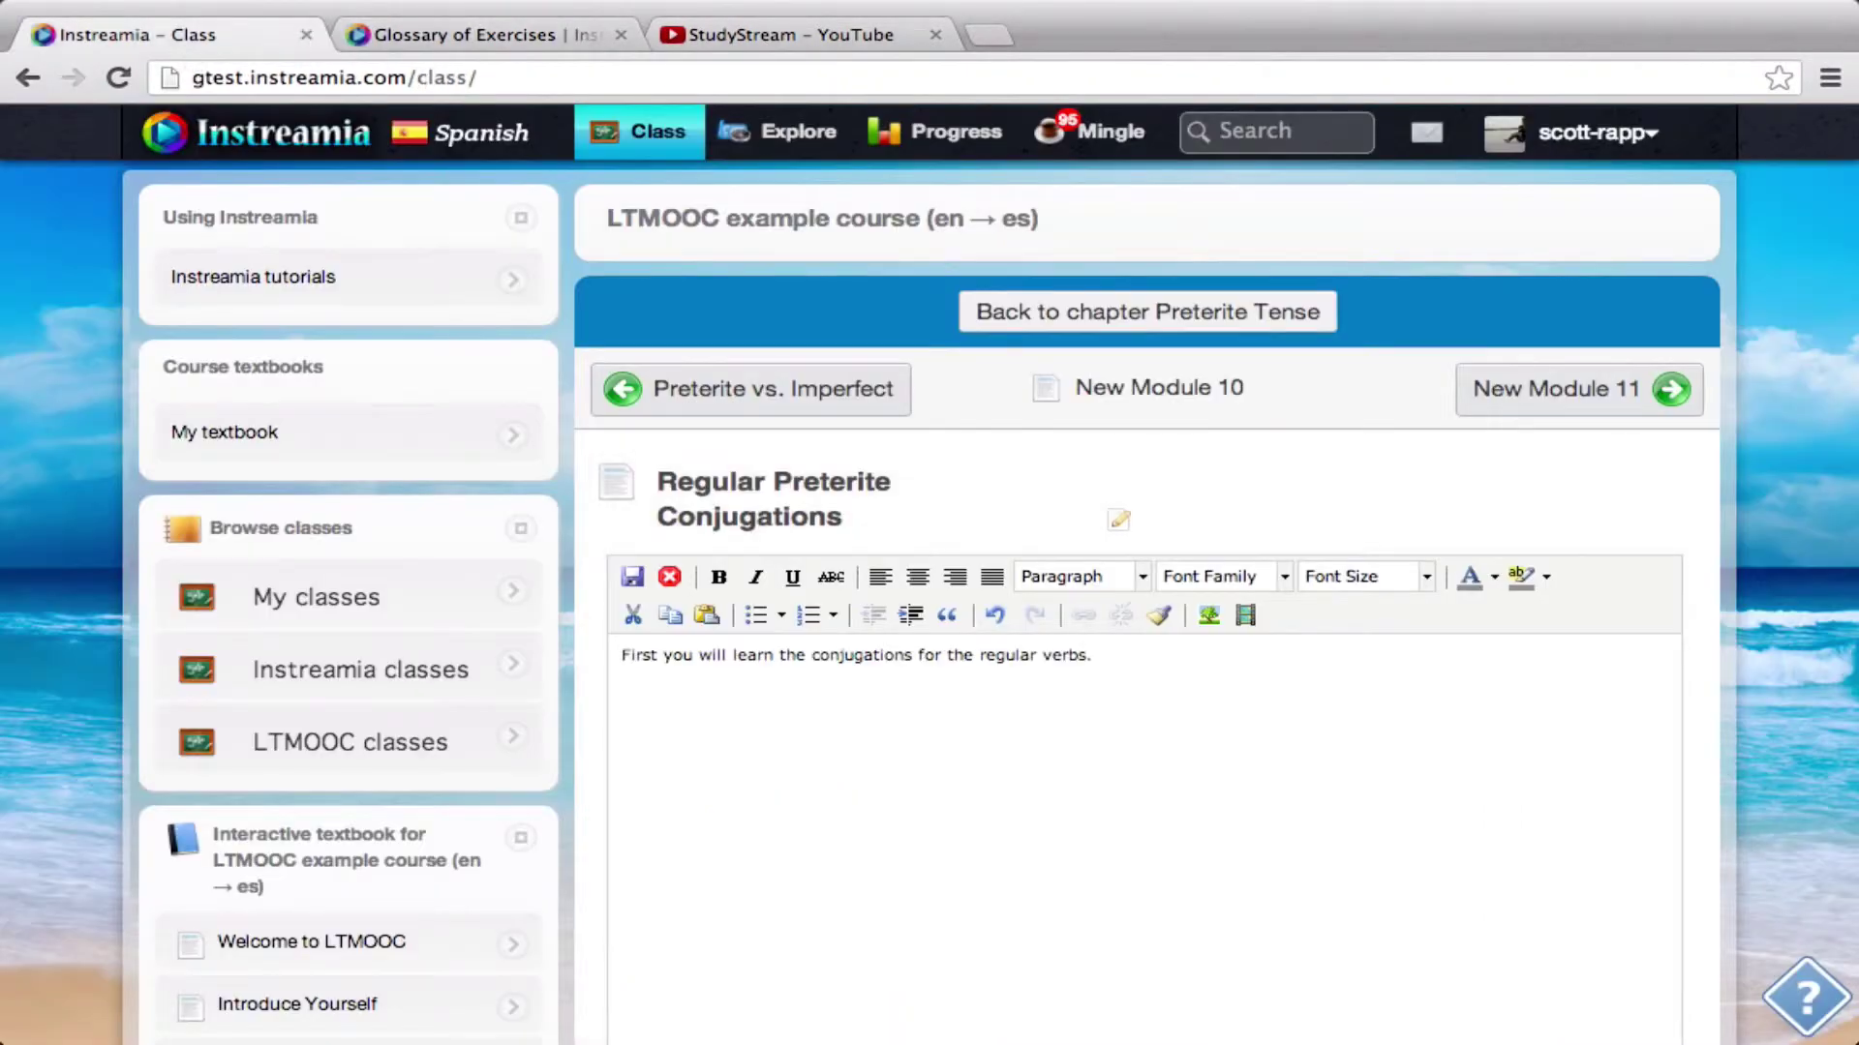
key("ctrl+v")
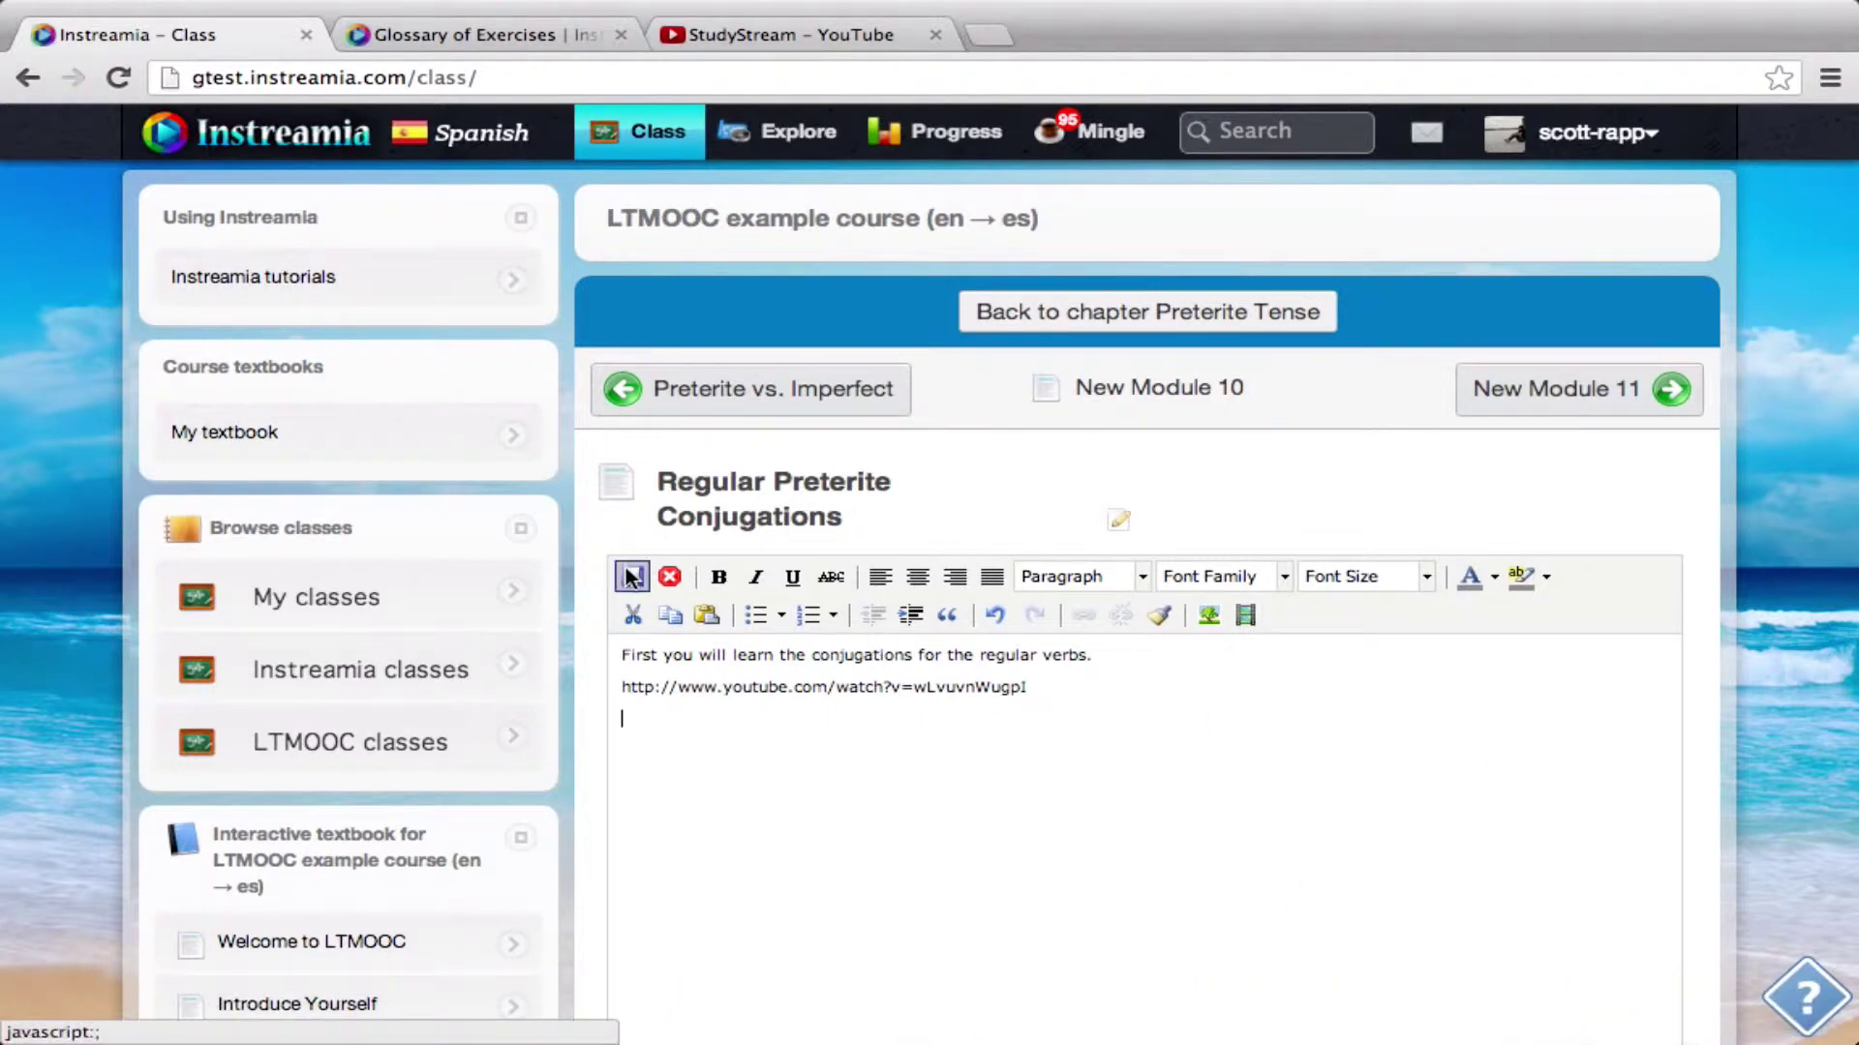
Add the line "Now you'll watch a video with prerite tense in it." beneath the video link and save the module content.
key("Return")
type("Now you'll watch a video w")
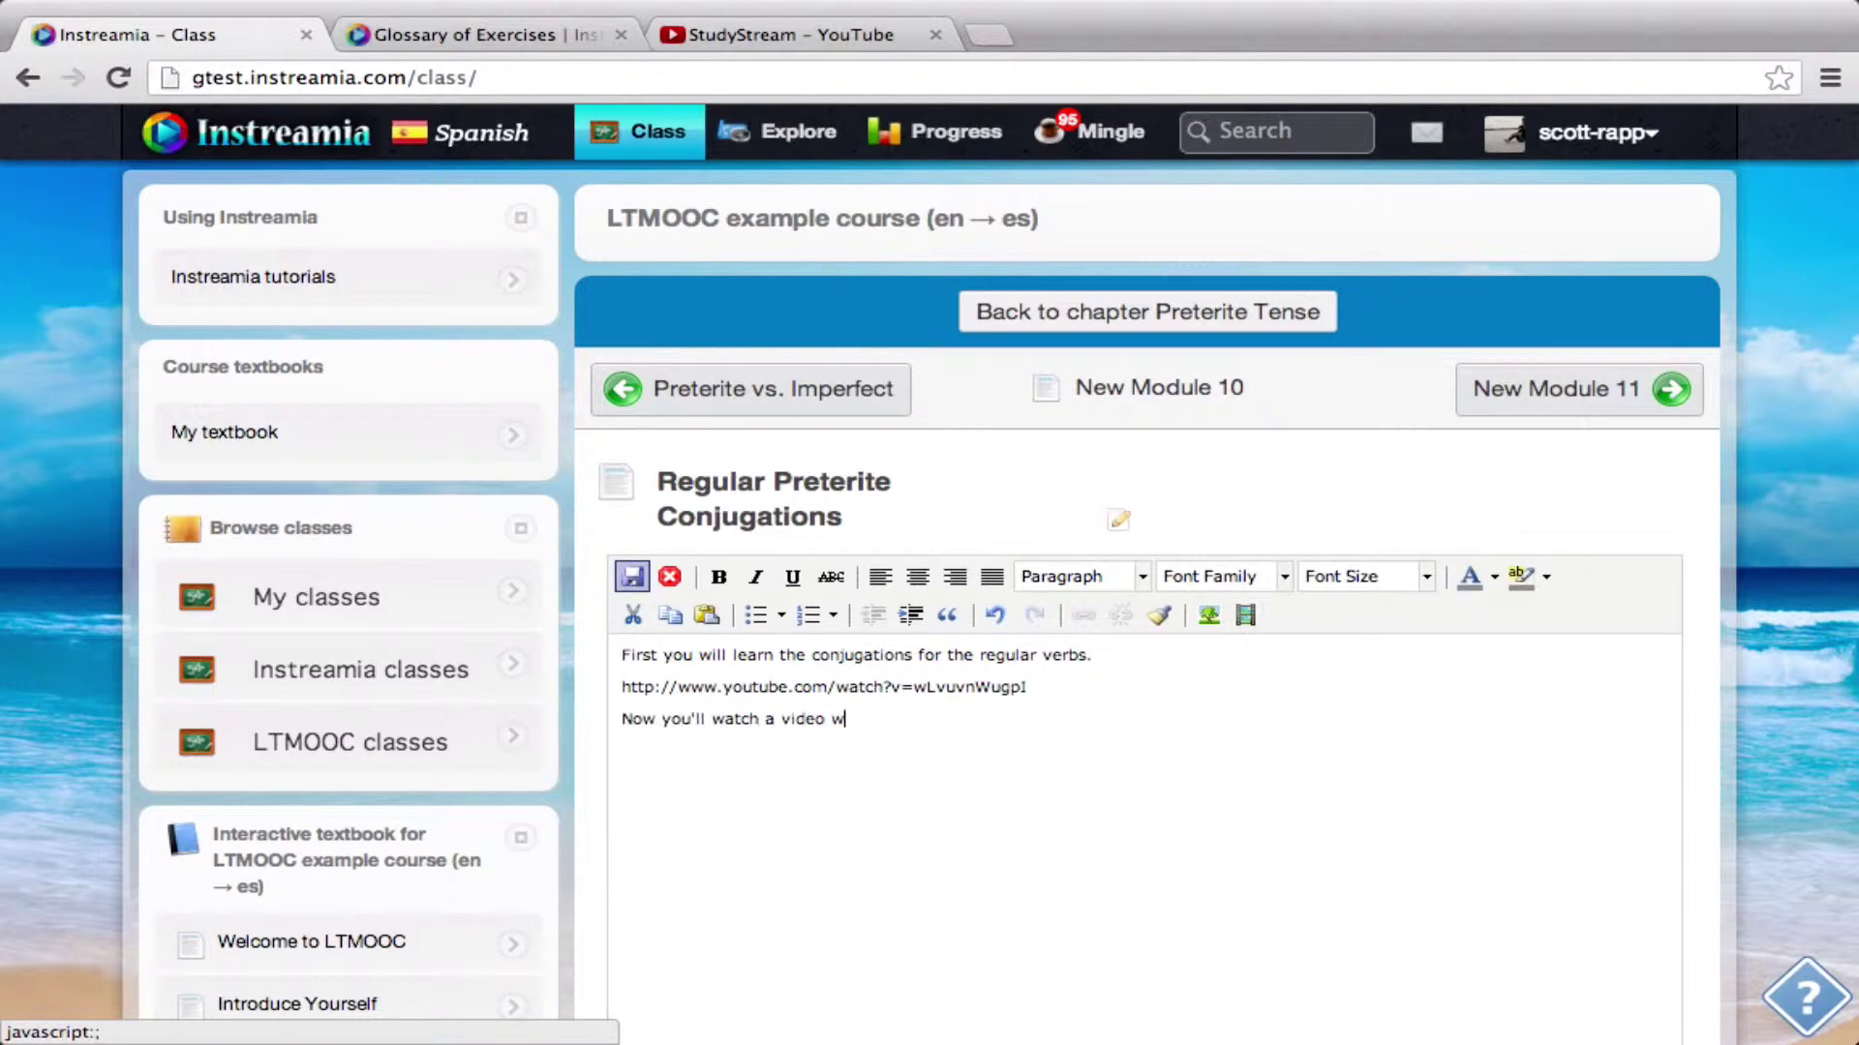
type("ith prete")
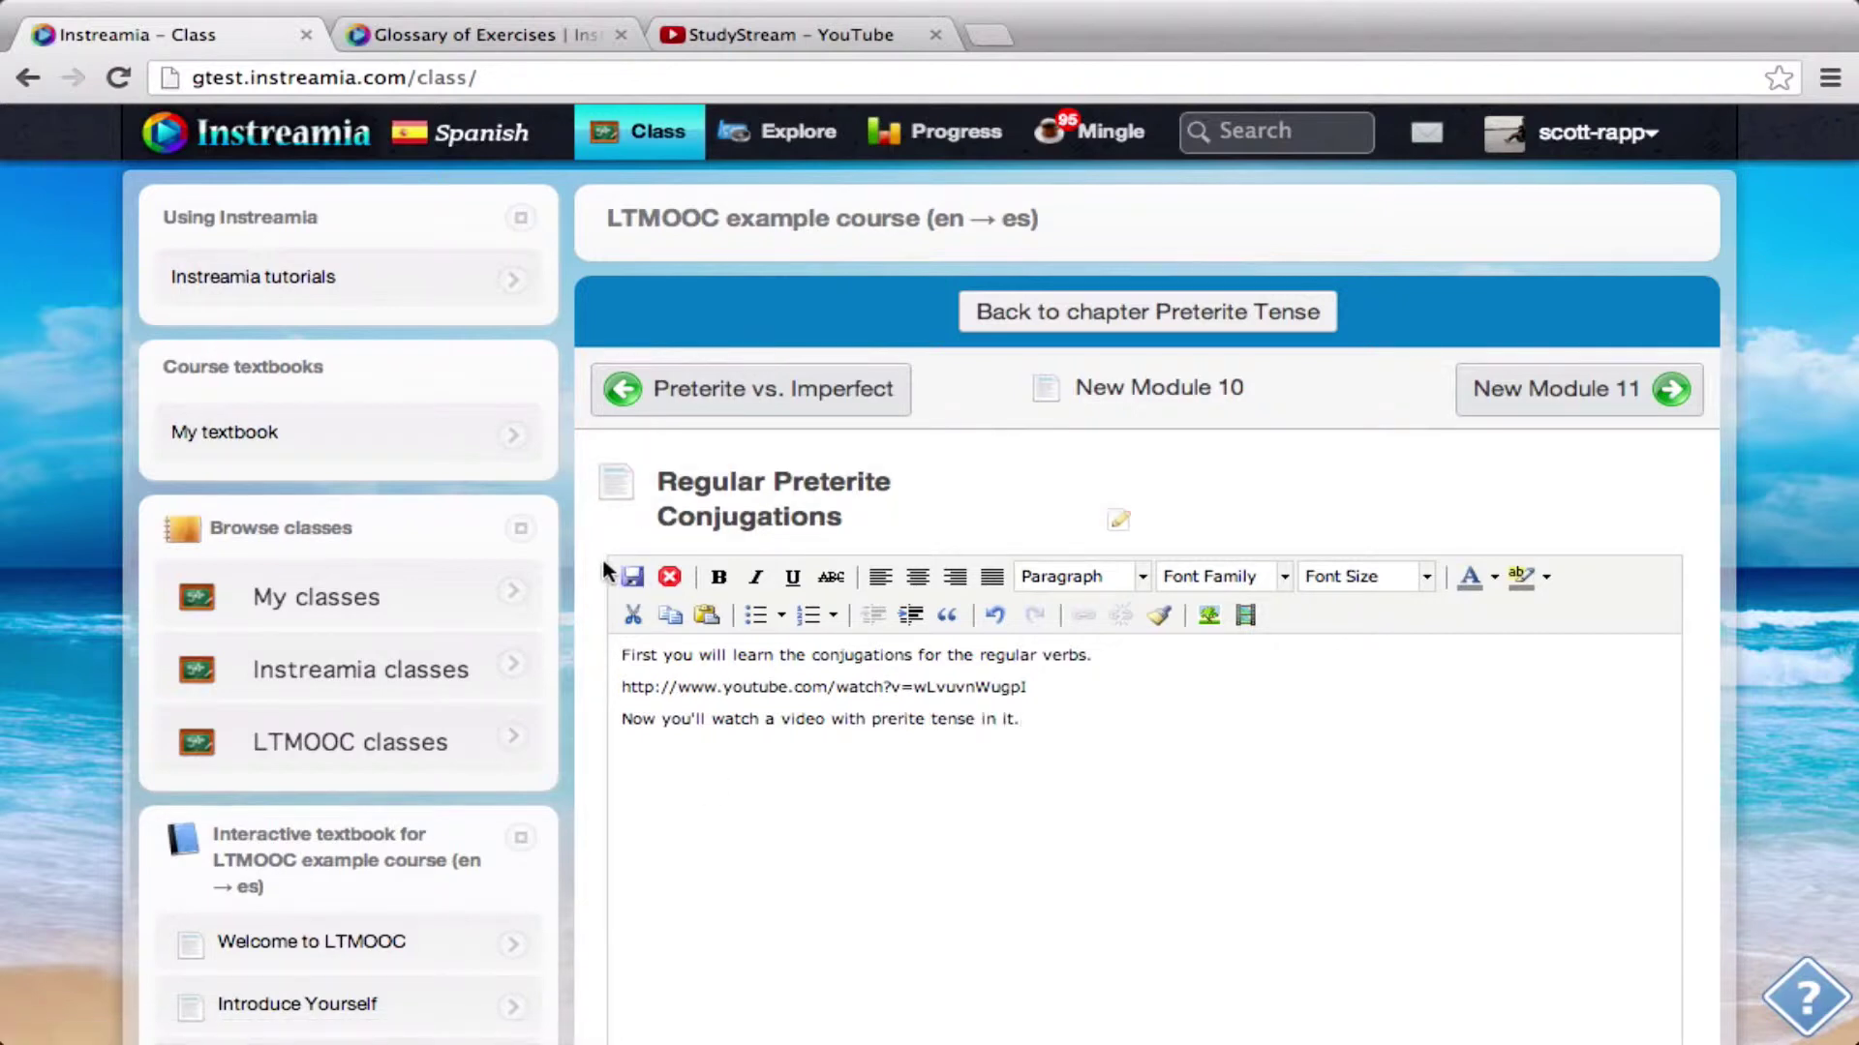
left_click(629, 576)
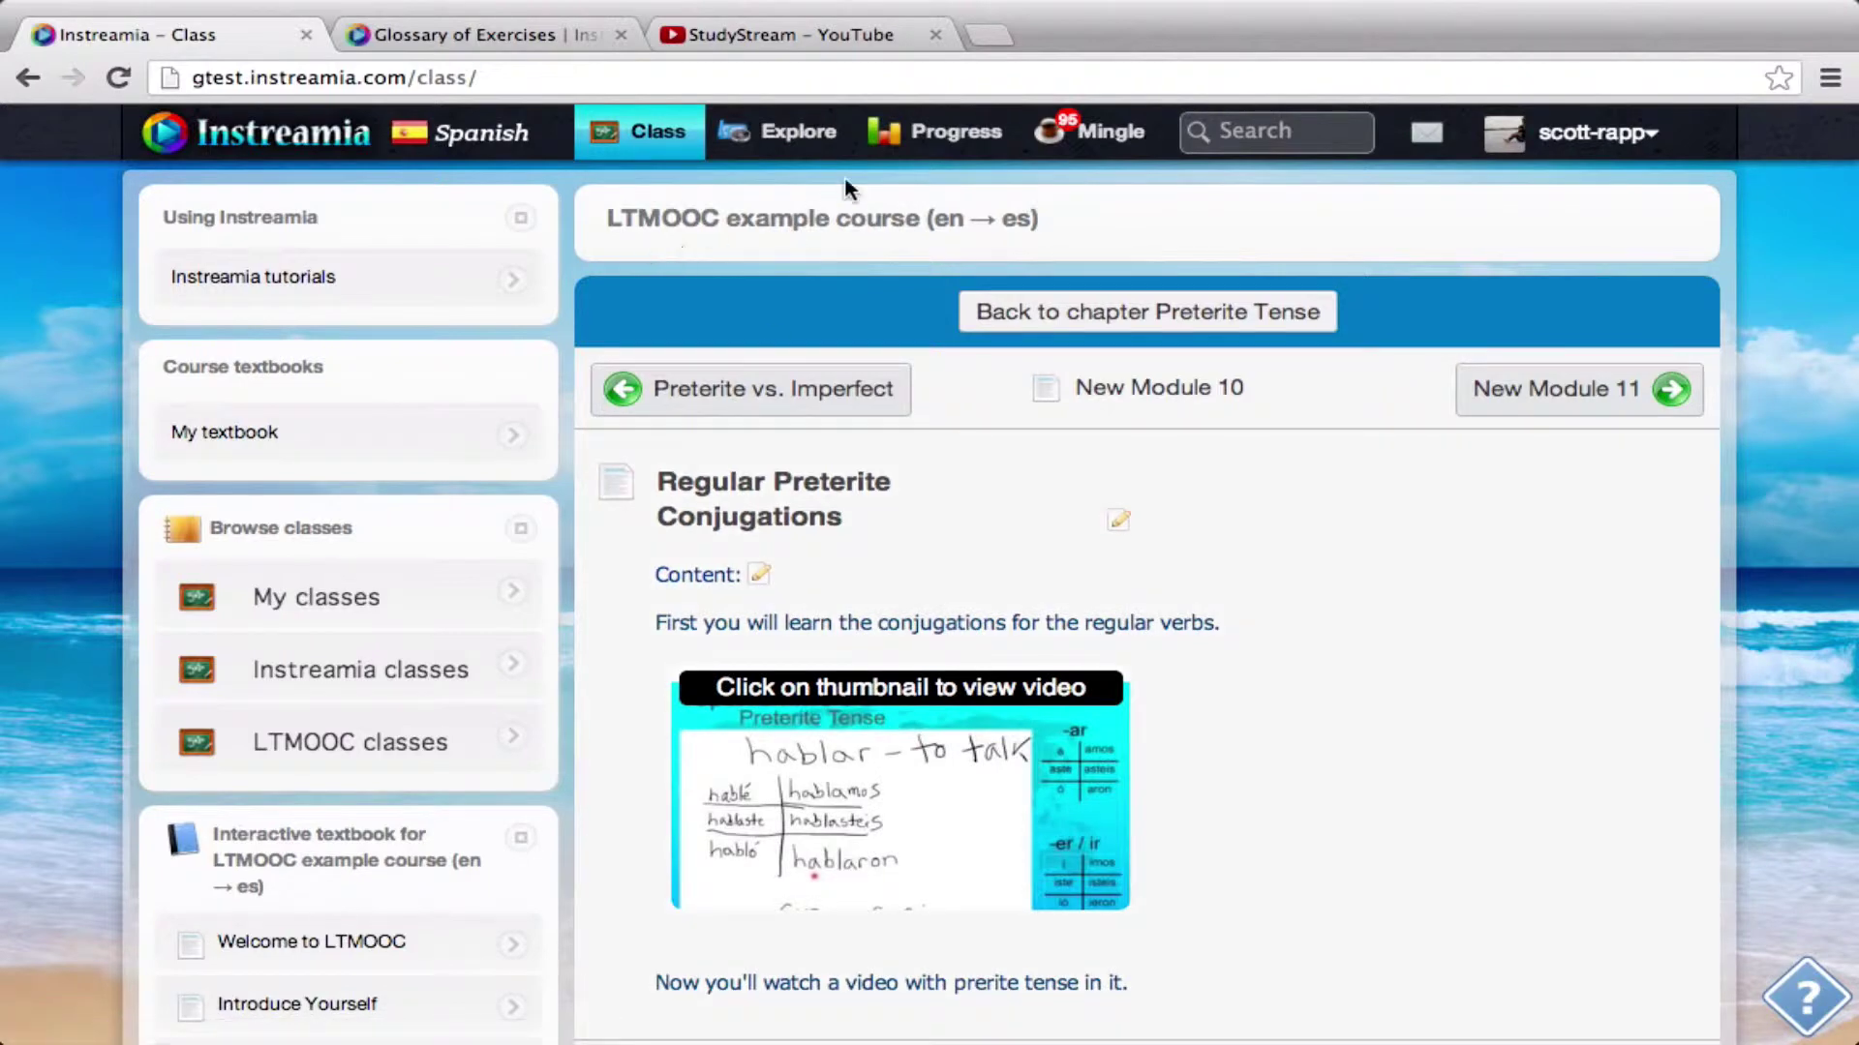
Open Instreamia's Explore page and search its content for "historia".
left_click(808, 153)
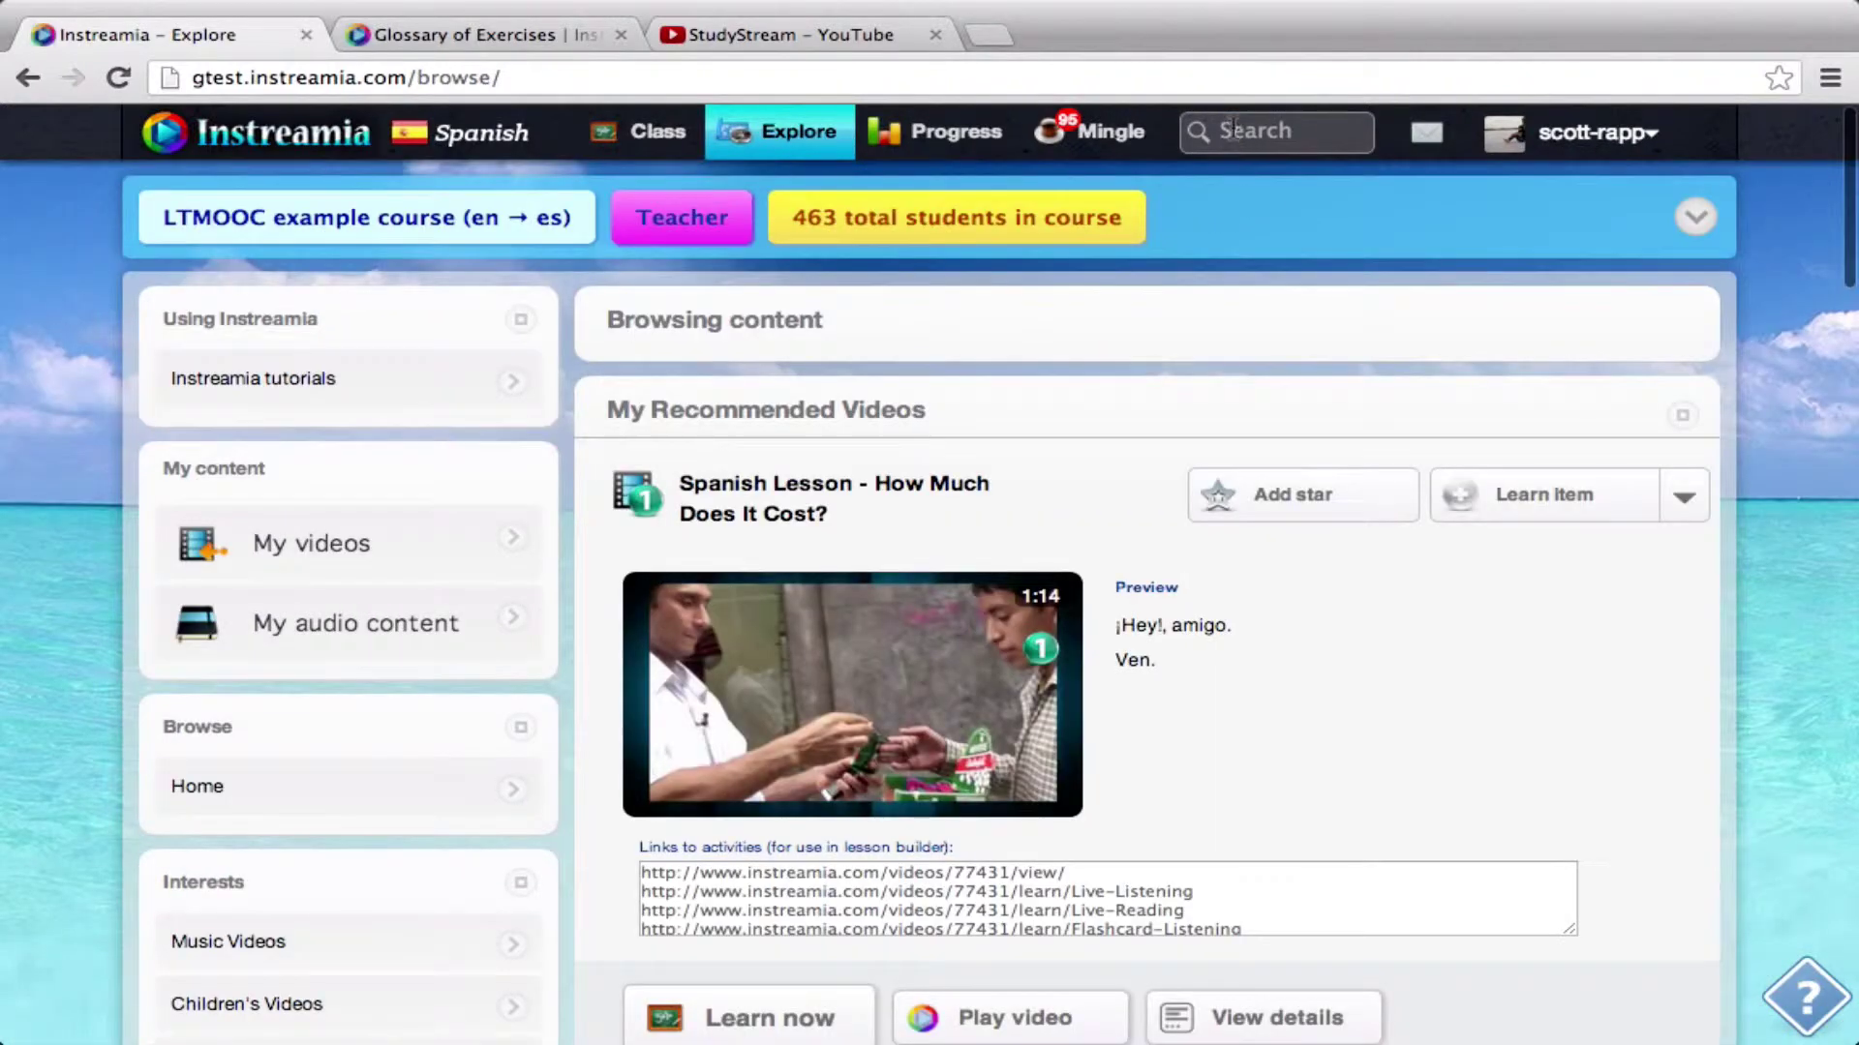
left_click(1232, 129)
type("histori")
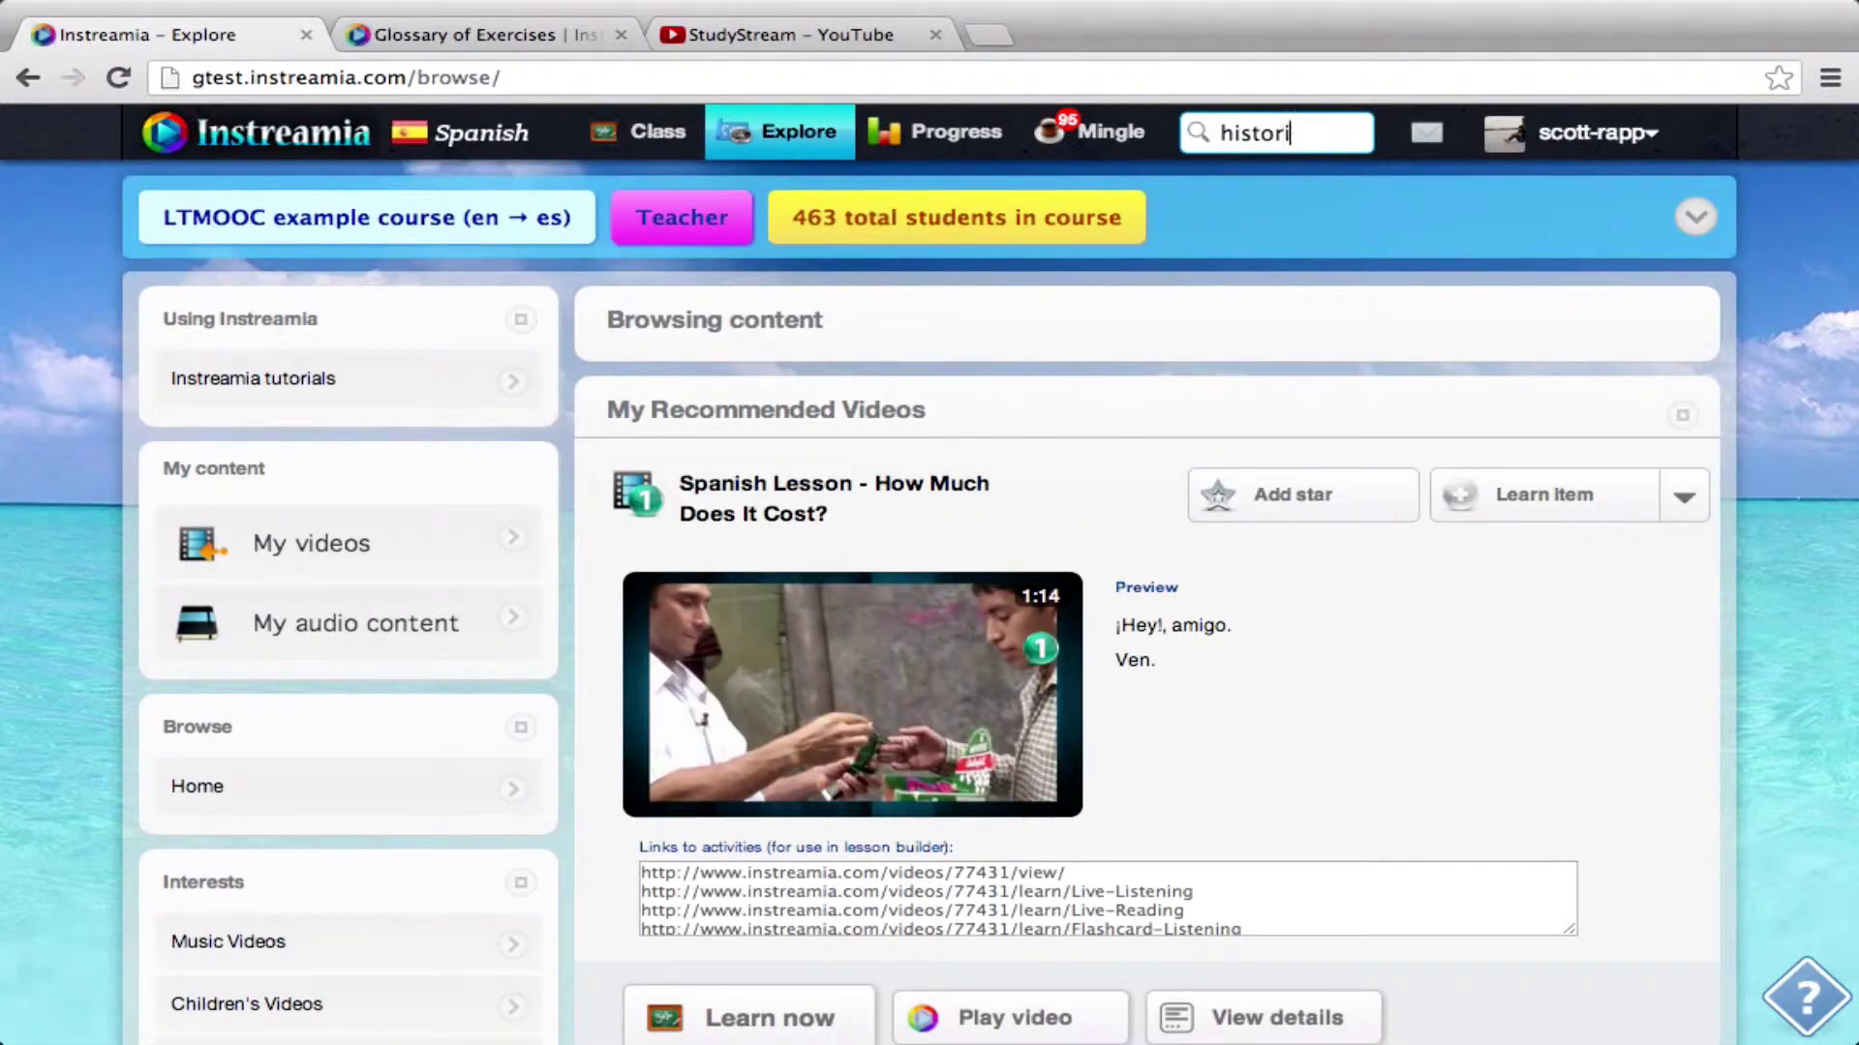
type("a")
key("Return")
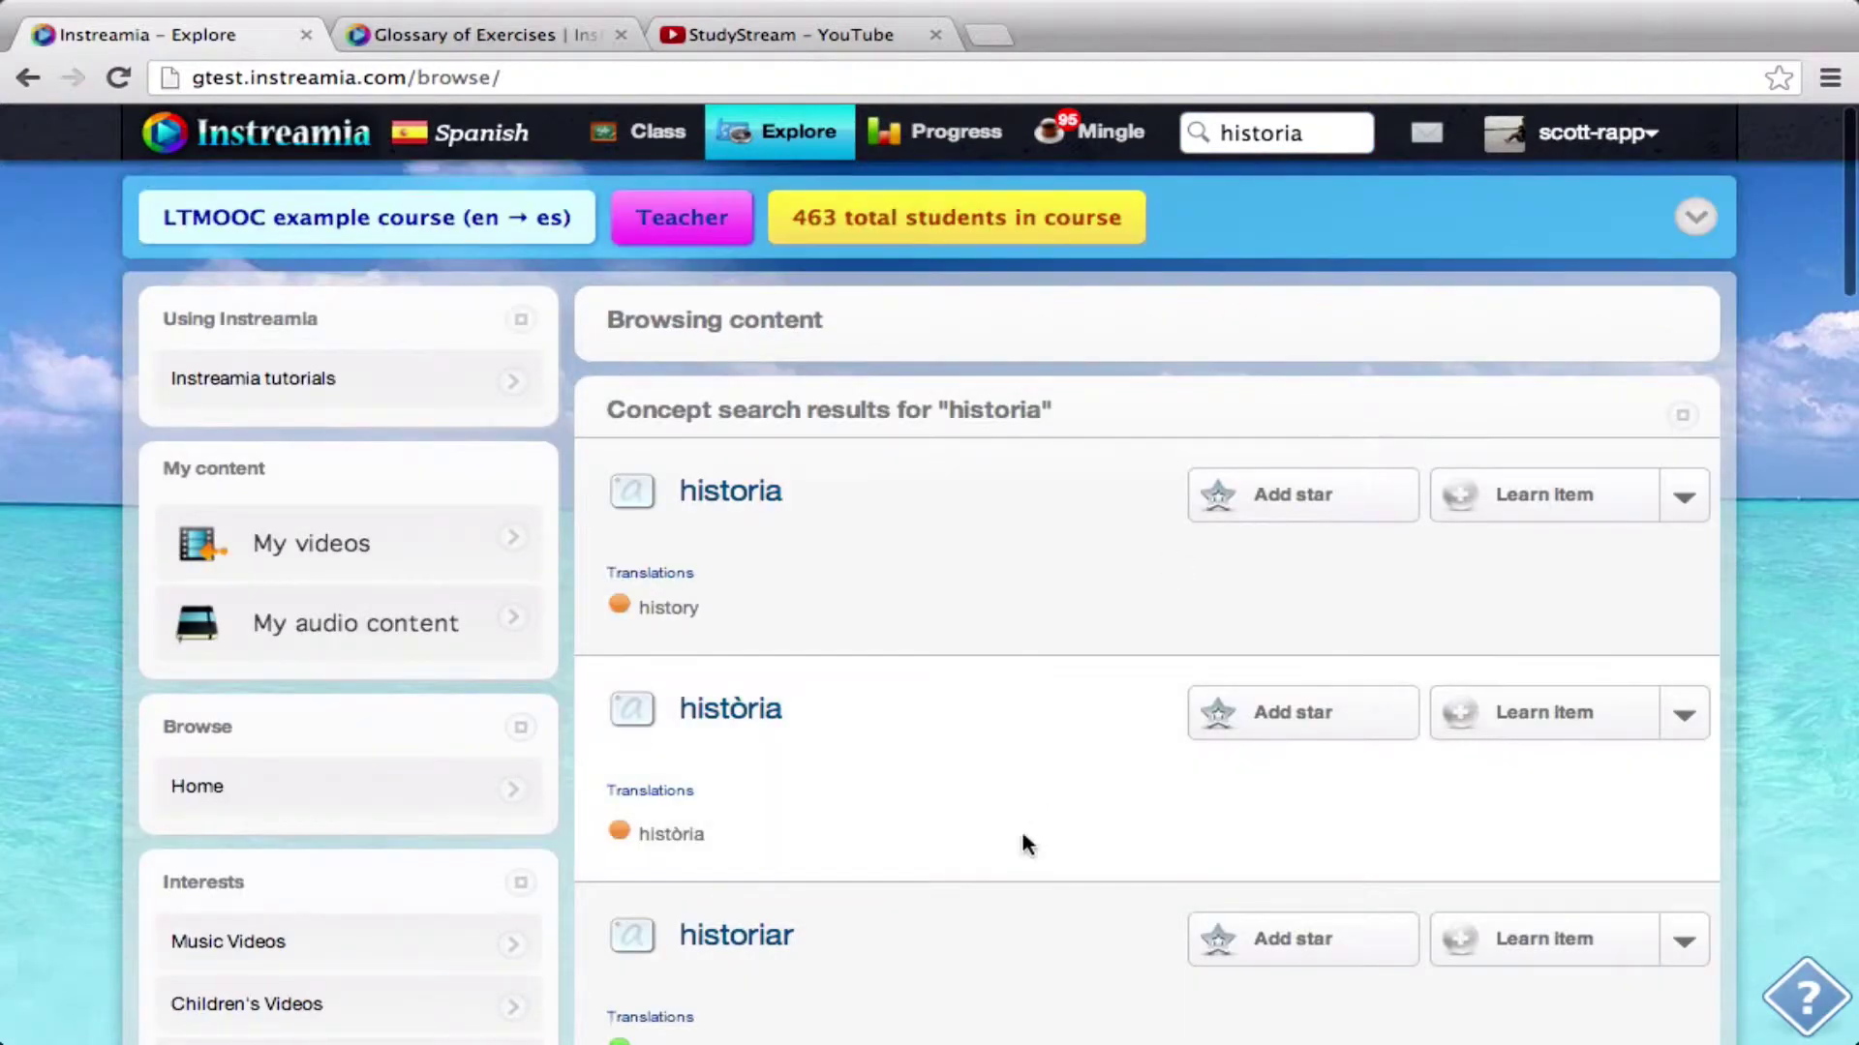
Find the video "Juanes: La Historia de Juan" and select its Live-Listening, Live-Reading and Flashcard-Listening activity links.
scroll(1025, 842, "down", 5)
scroll(1026, 845, "down", 4)
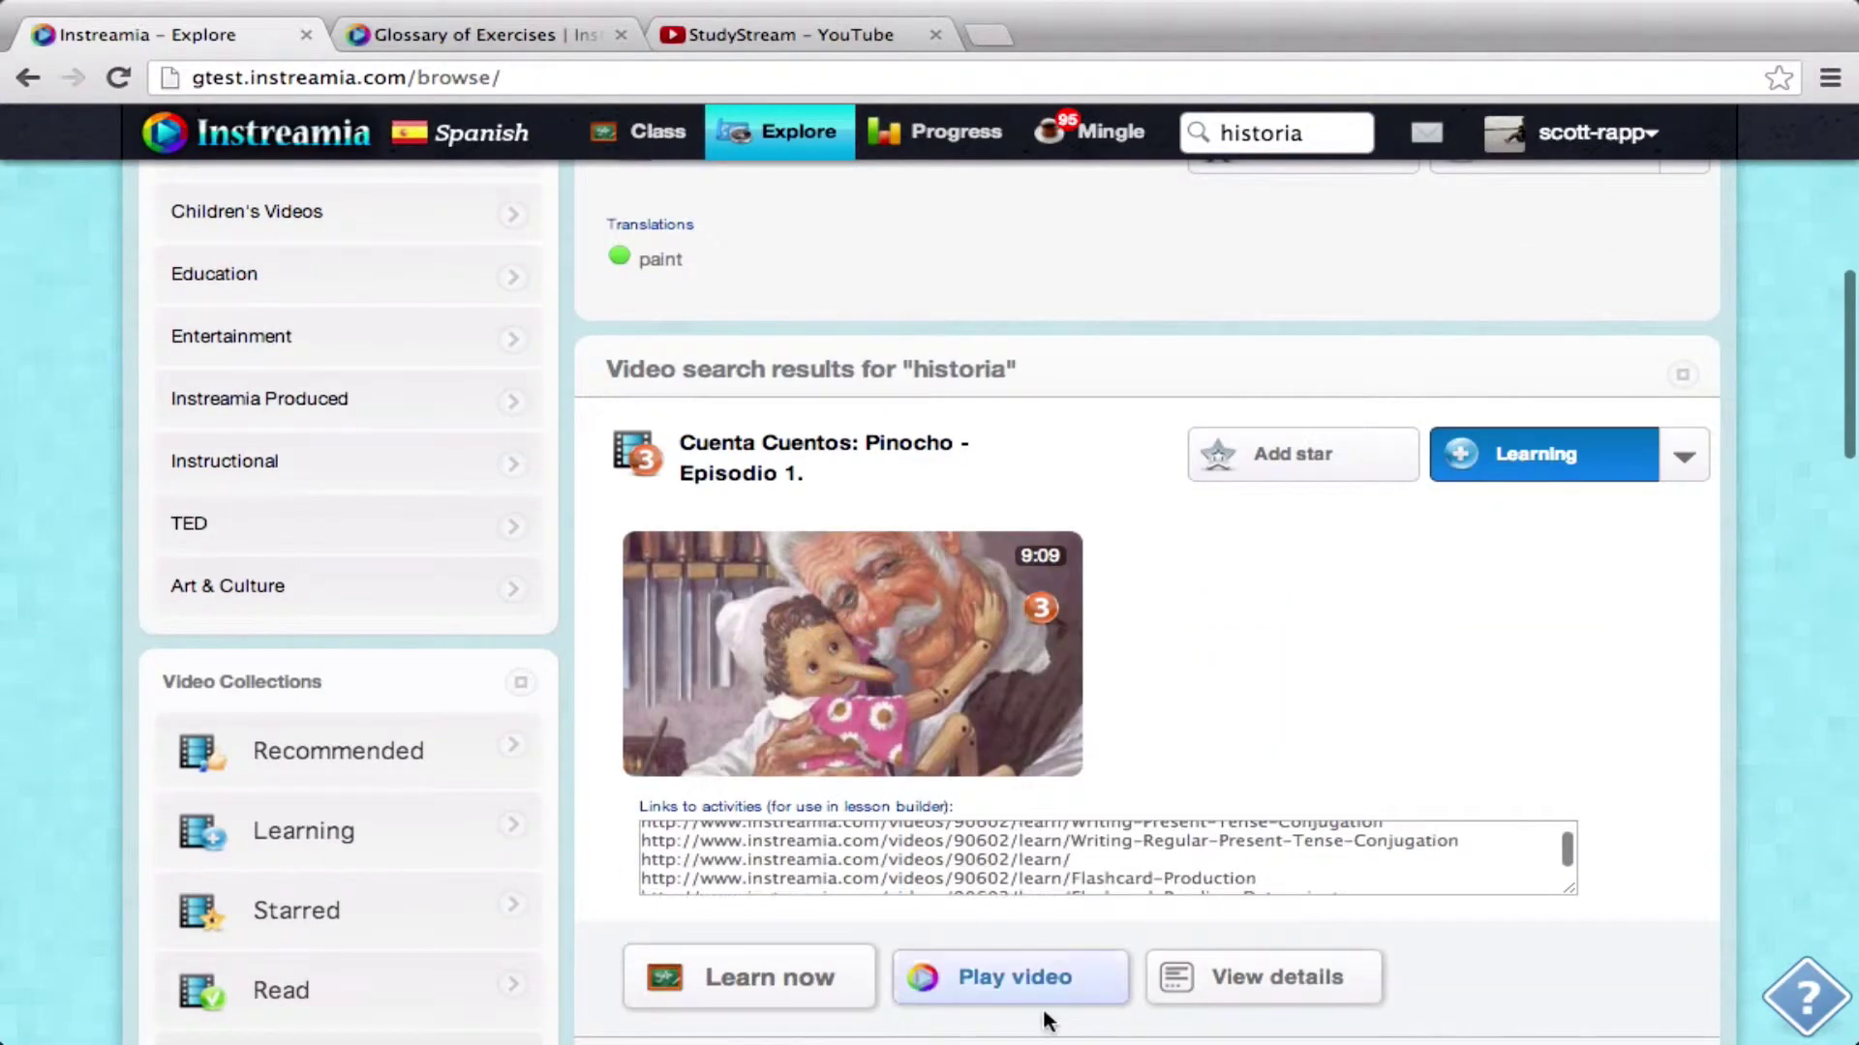
scroll(1524, 663, "down", 10)
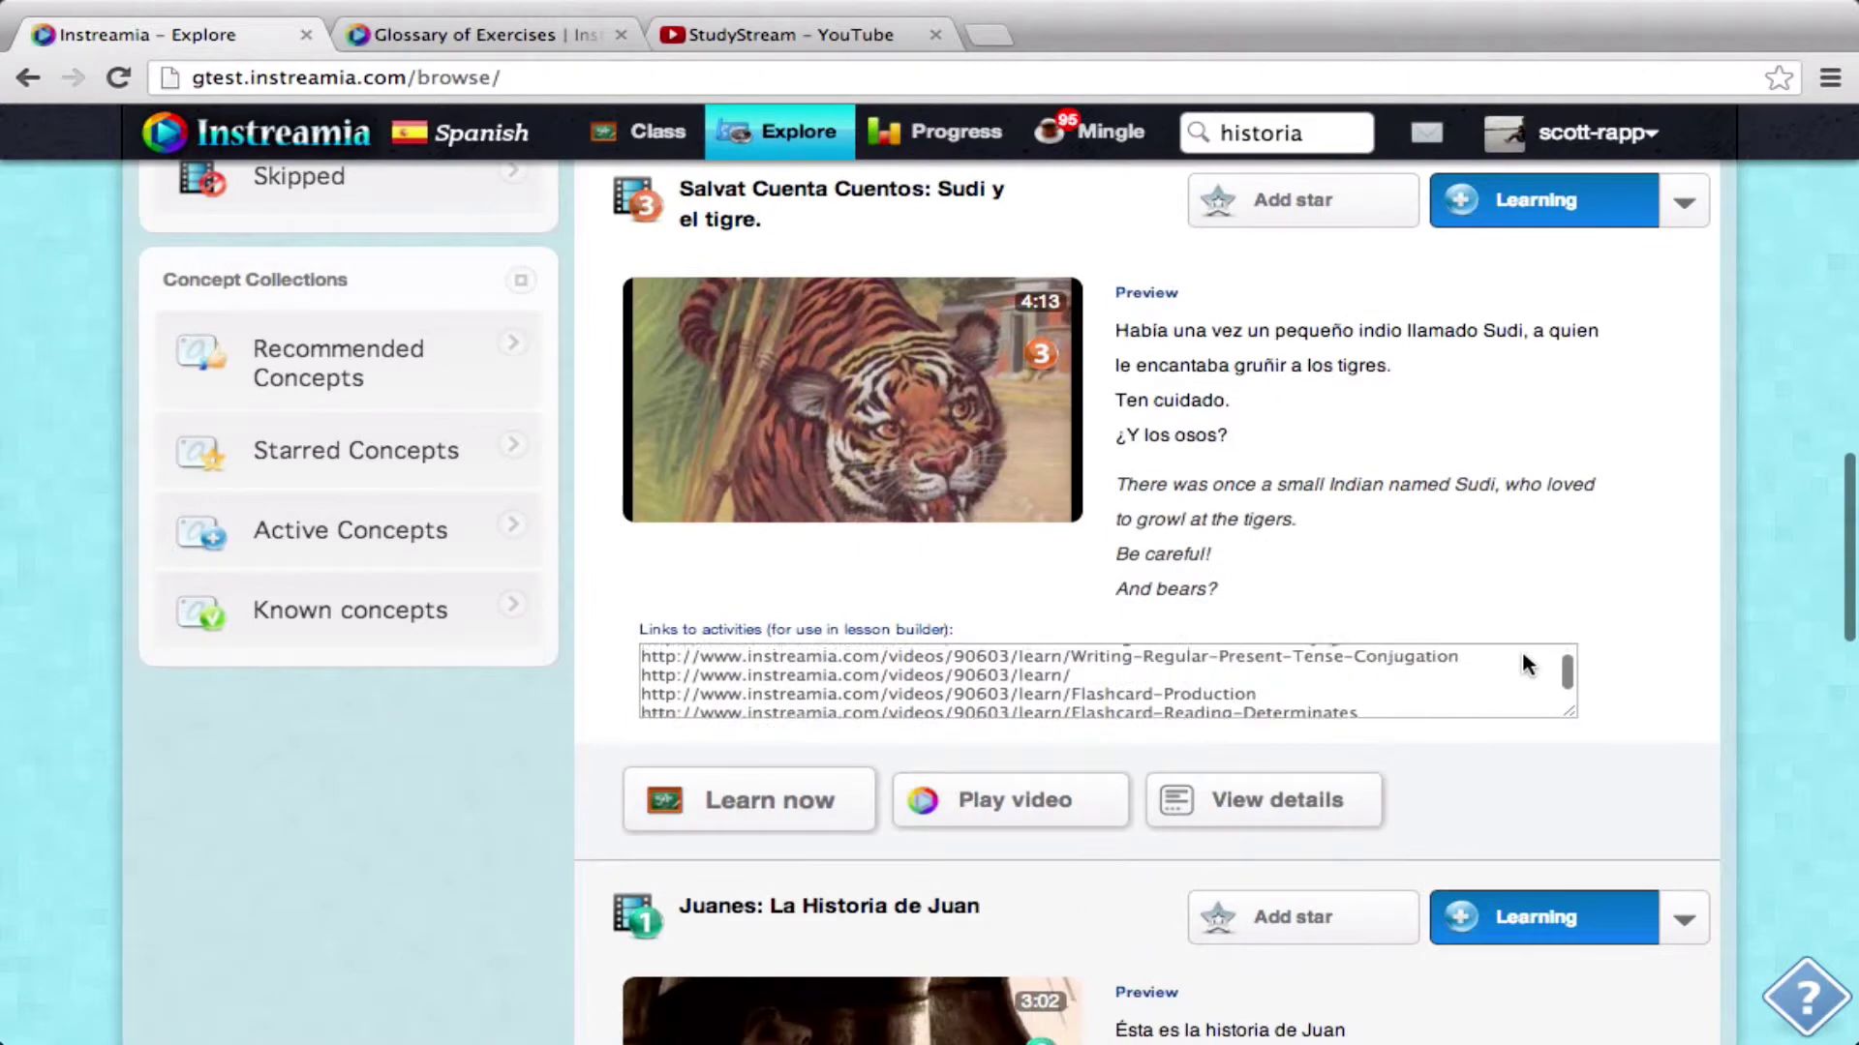
scroll(1659, 656, "down", 5)
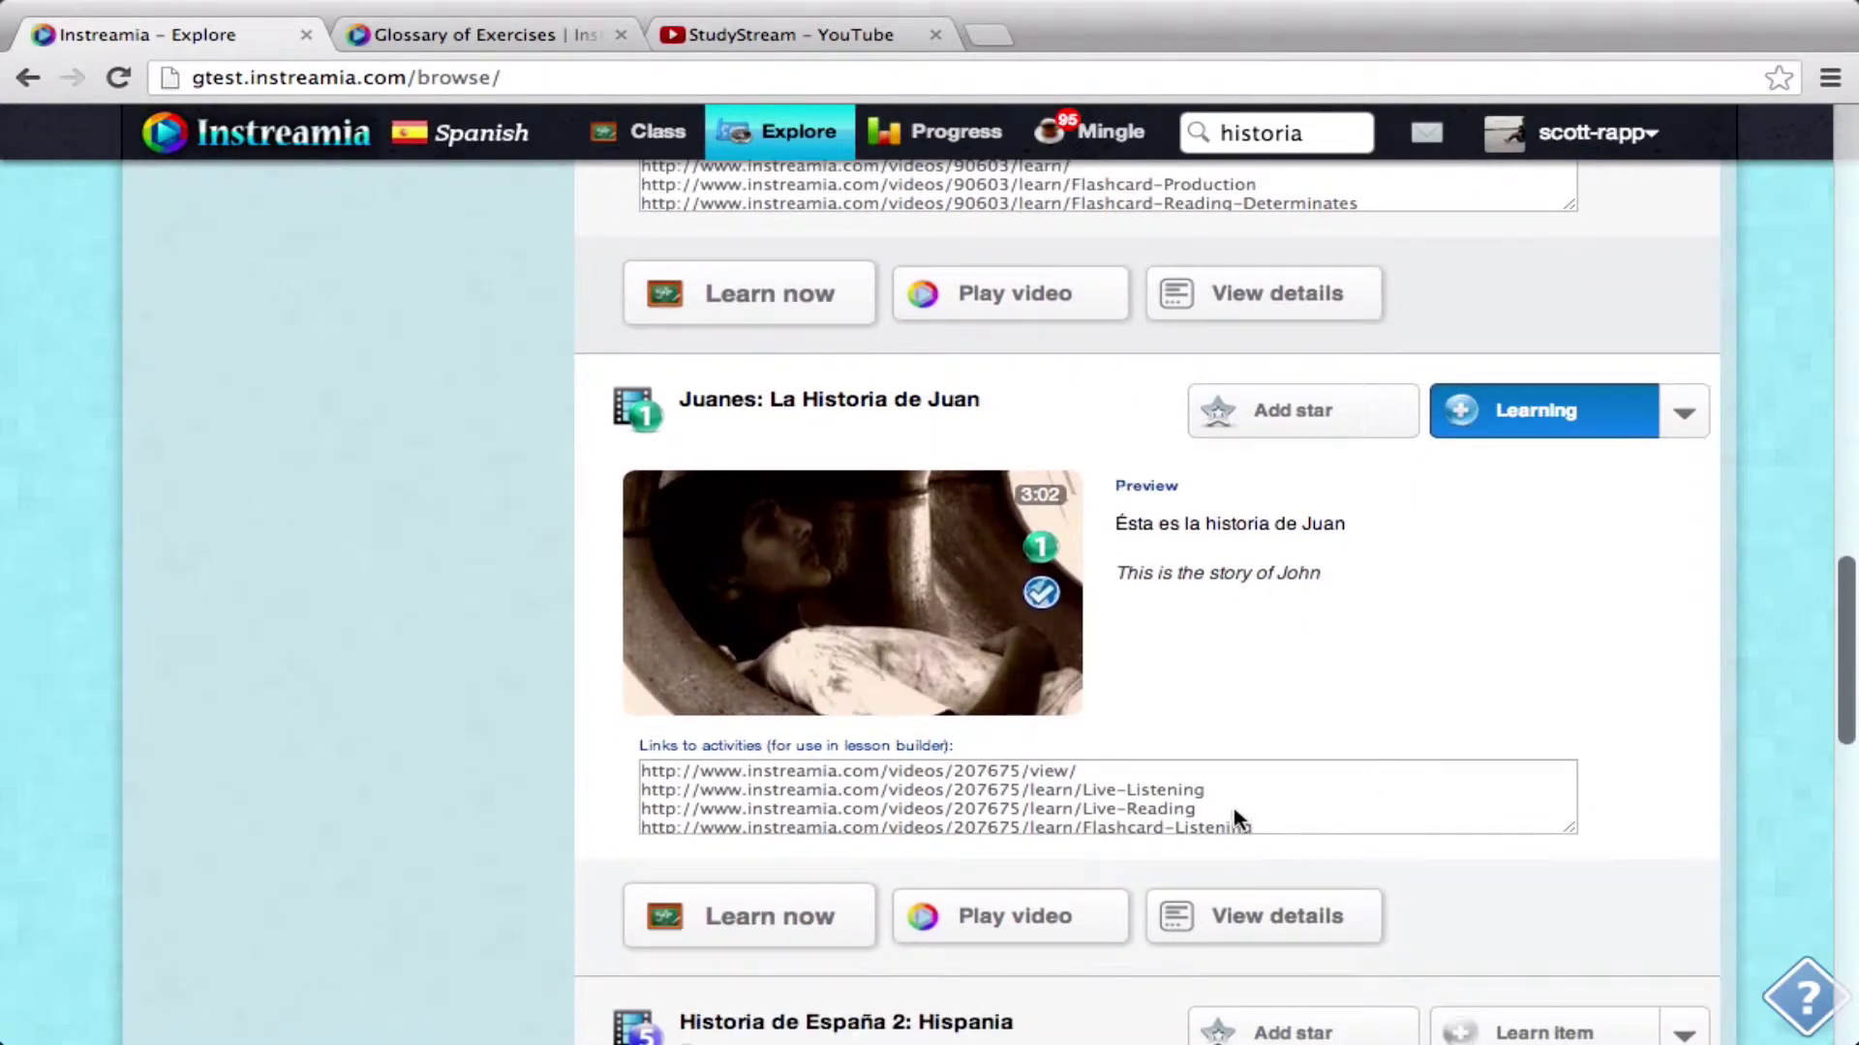
left_click_drag(1211, 787, 1144, 789)
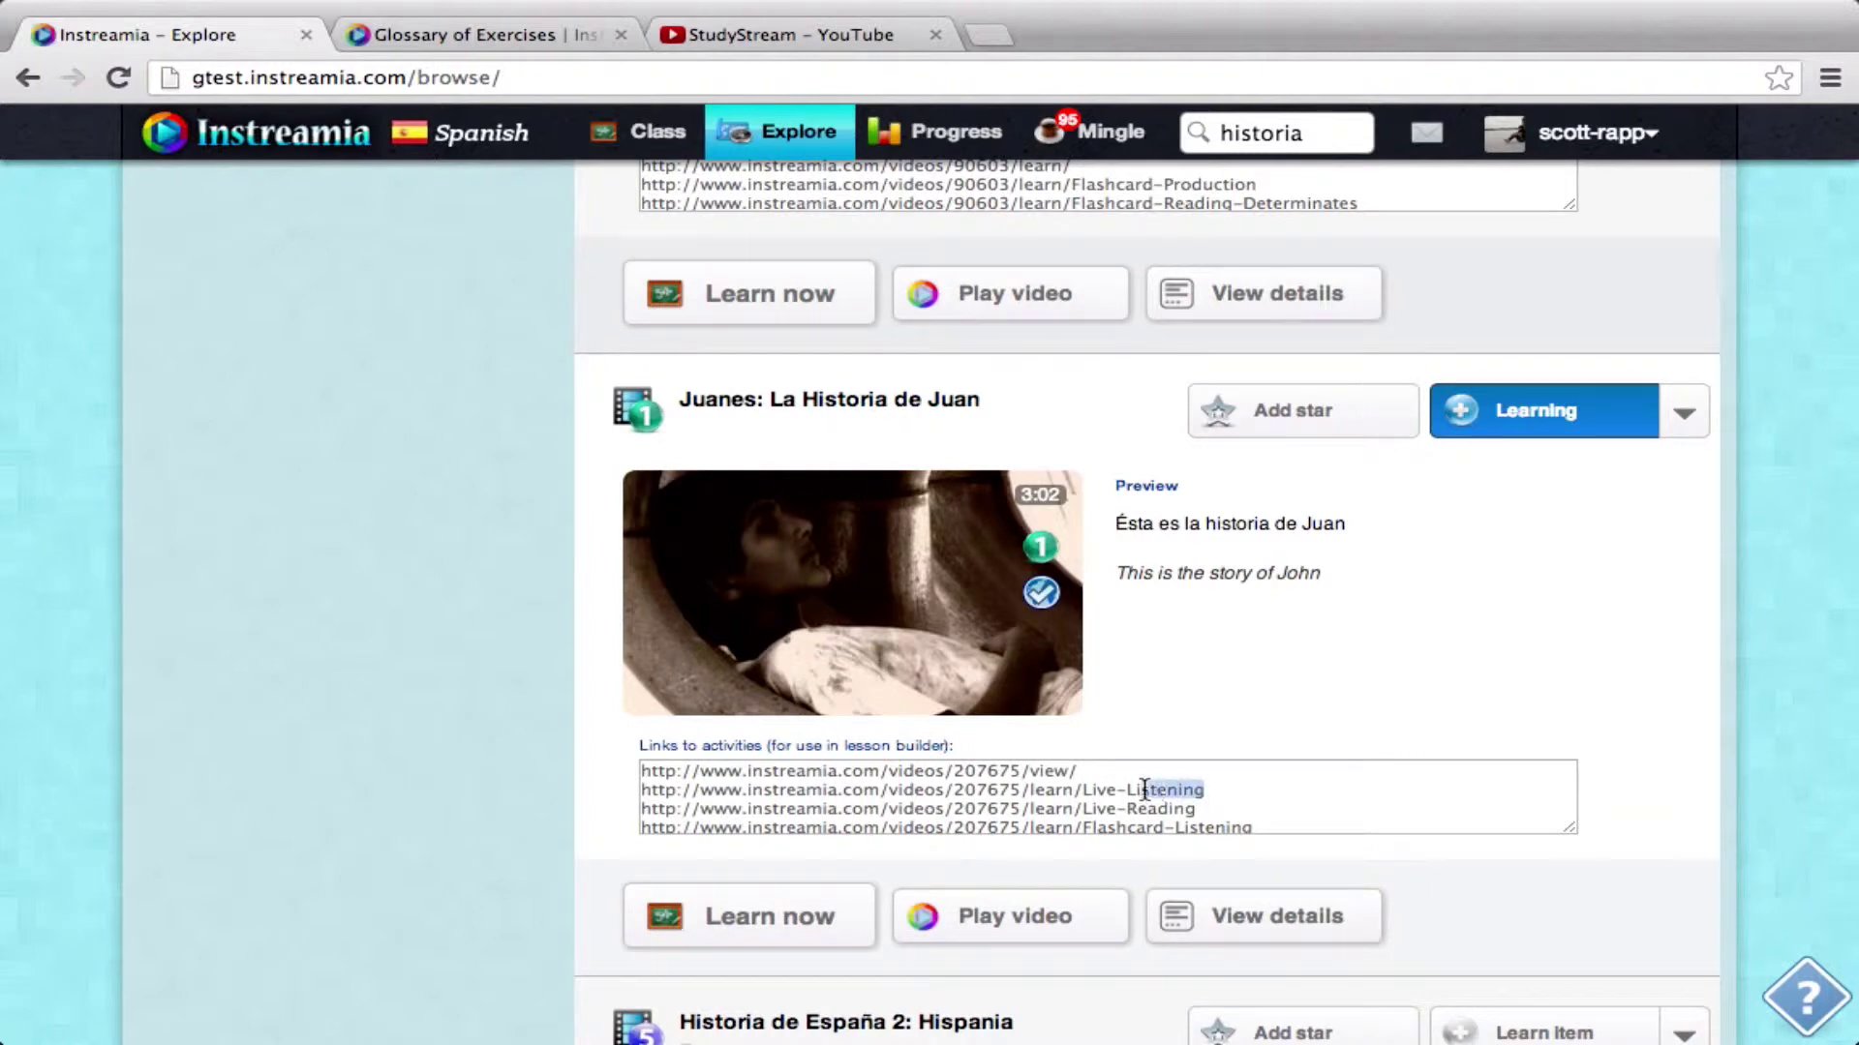
left_click(1247, 839)
left_click_drag(1270, 823, 648, 788)
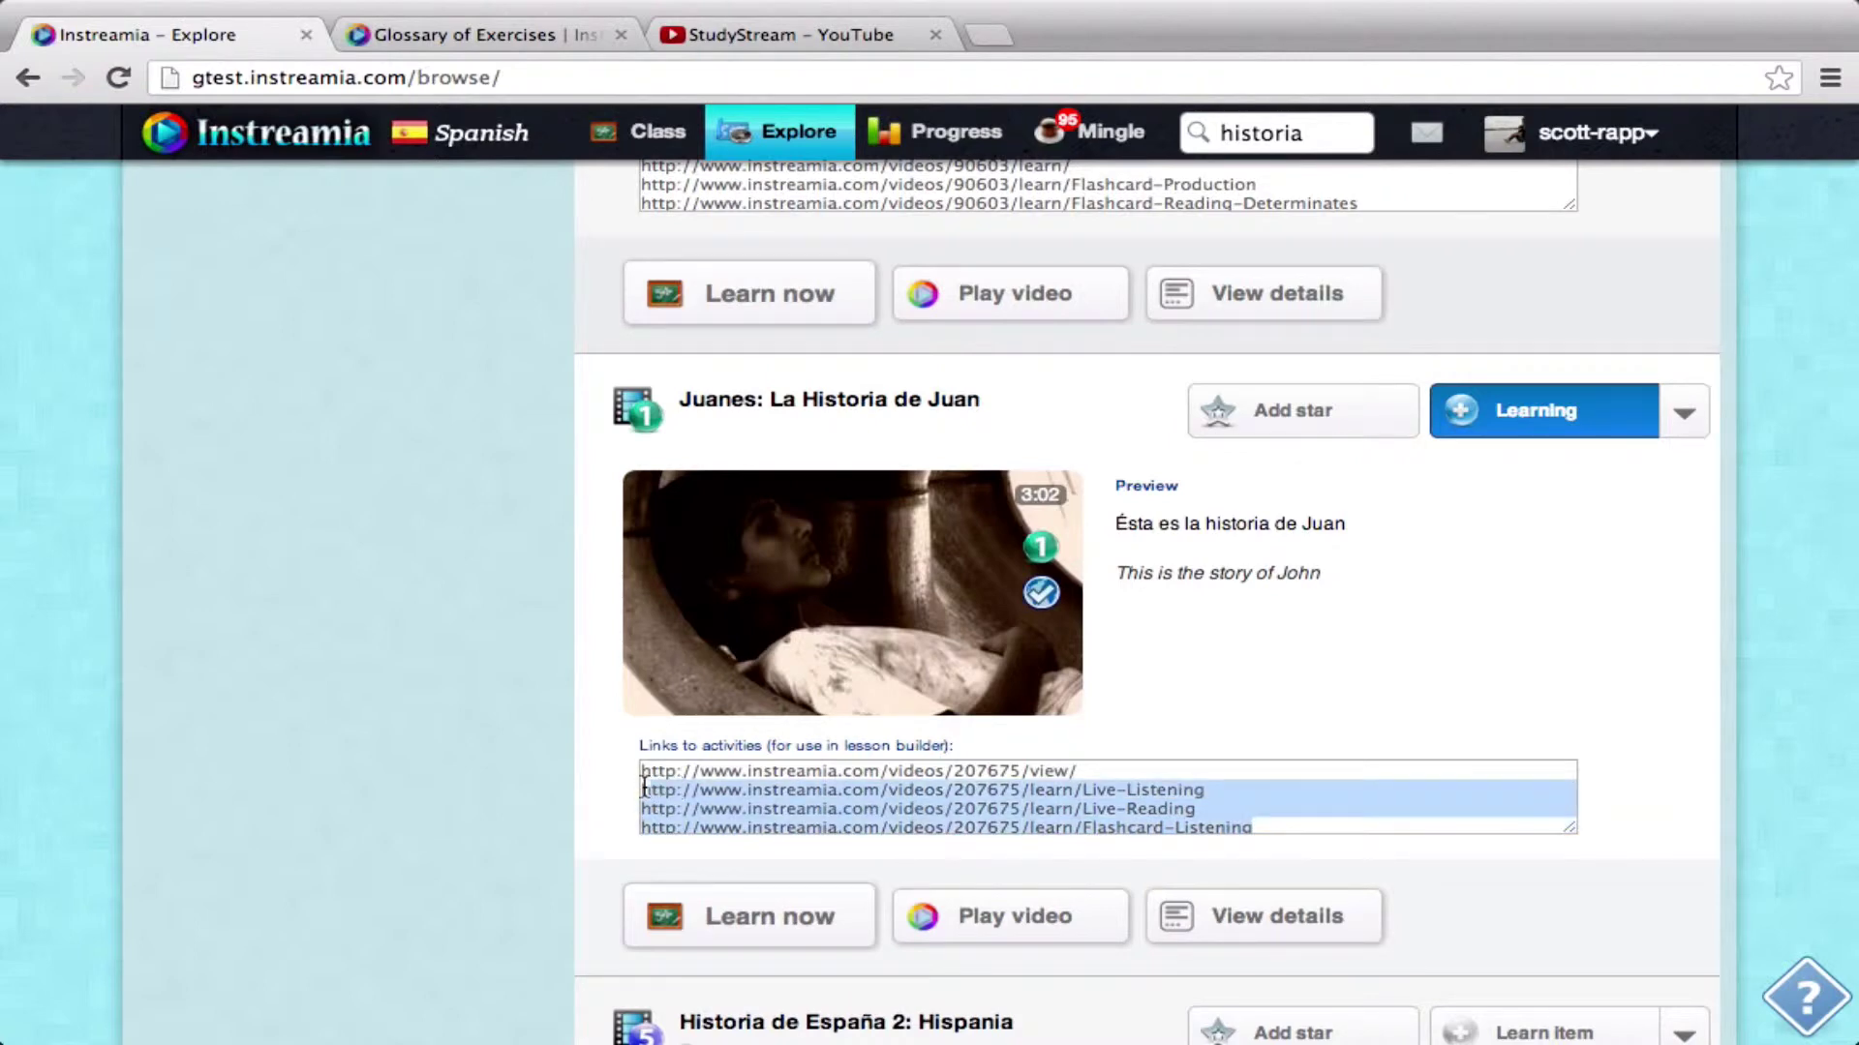
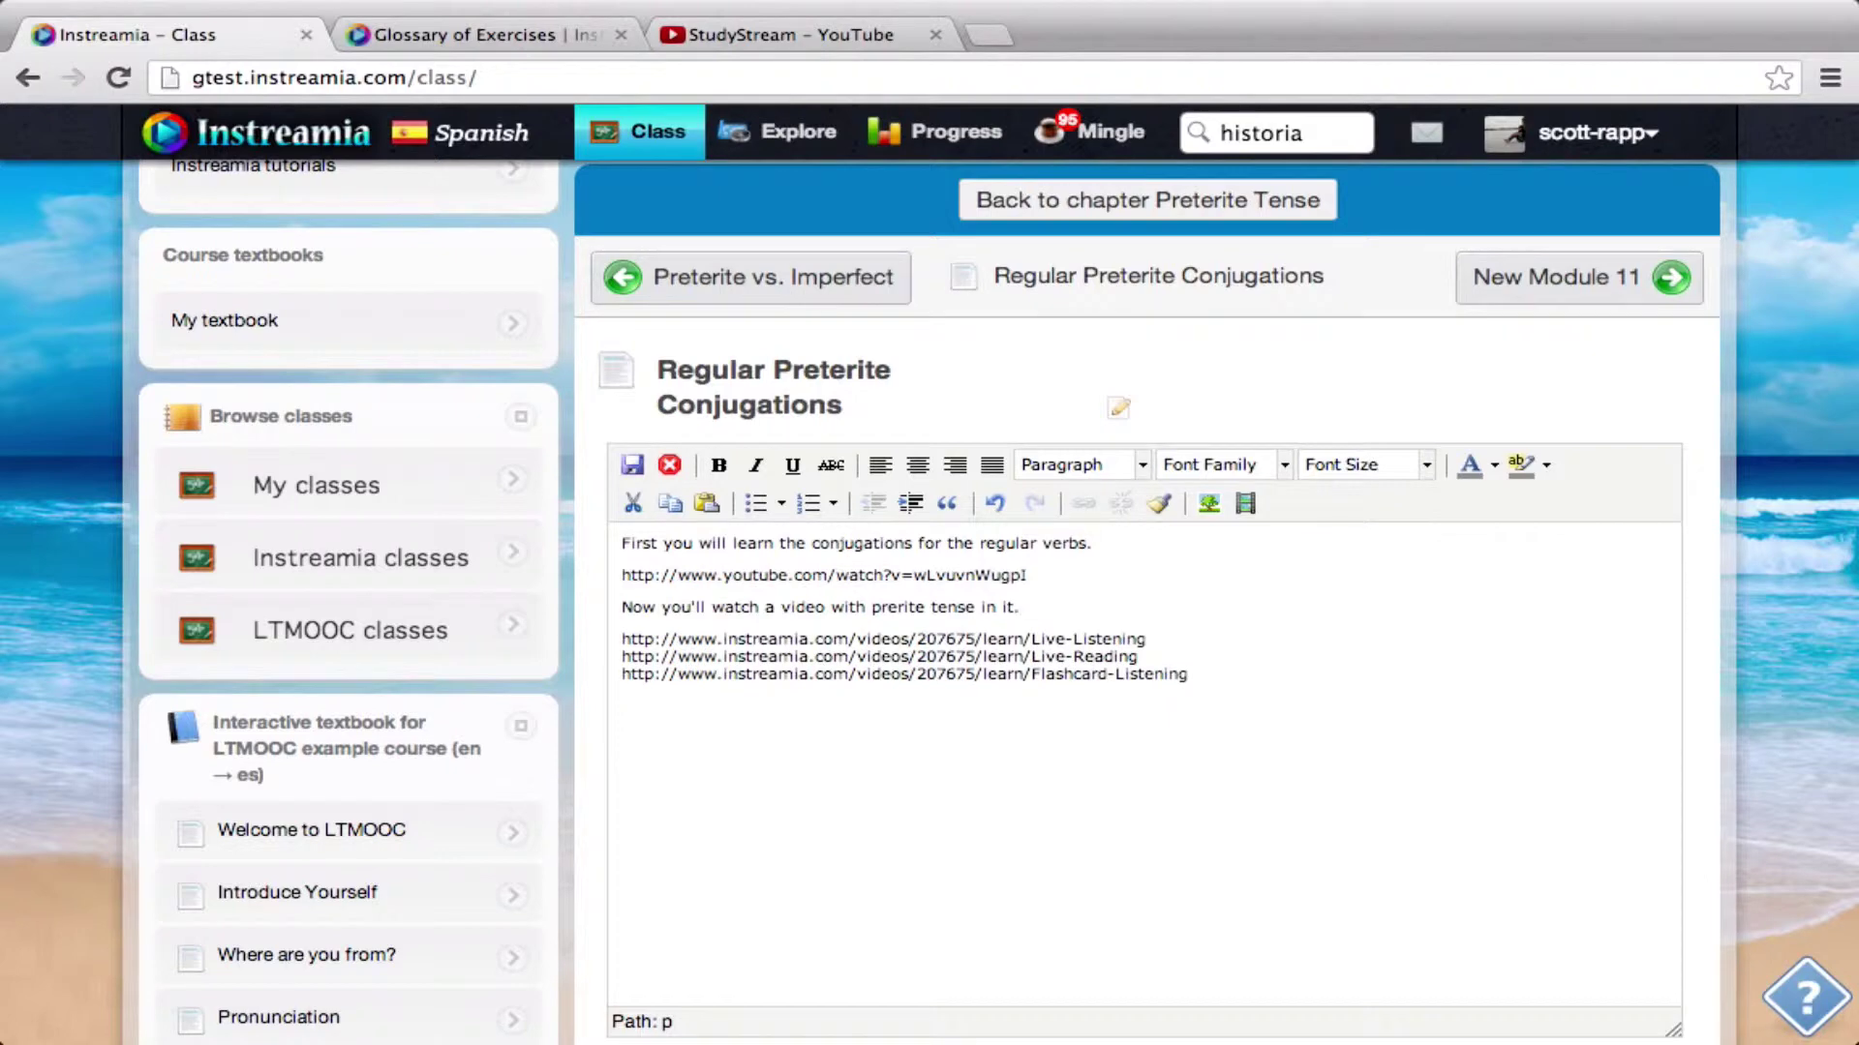
Extend the second sentence of the module text with "and do some exercises for it." and start a new line beneath the activity links.
type("and do some exercise")
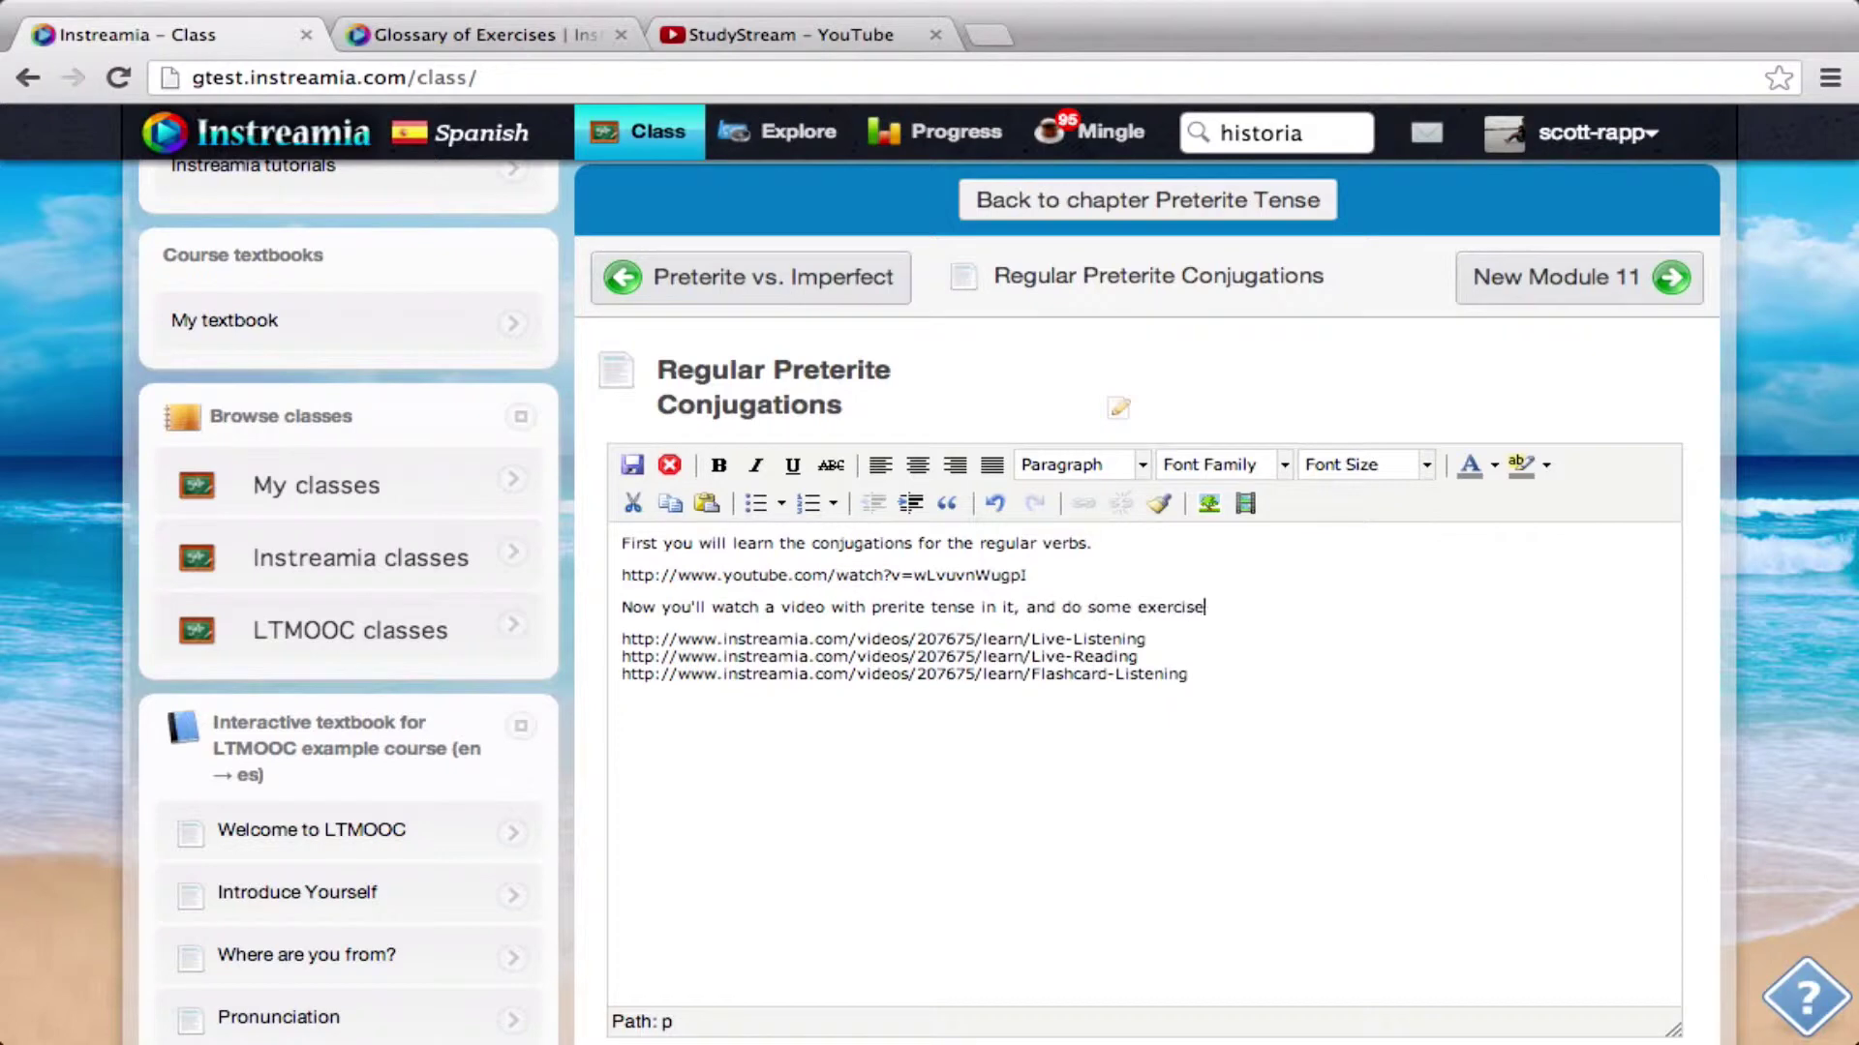
type("s for it.")
key("Return")
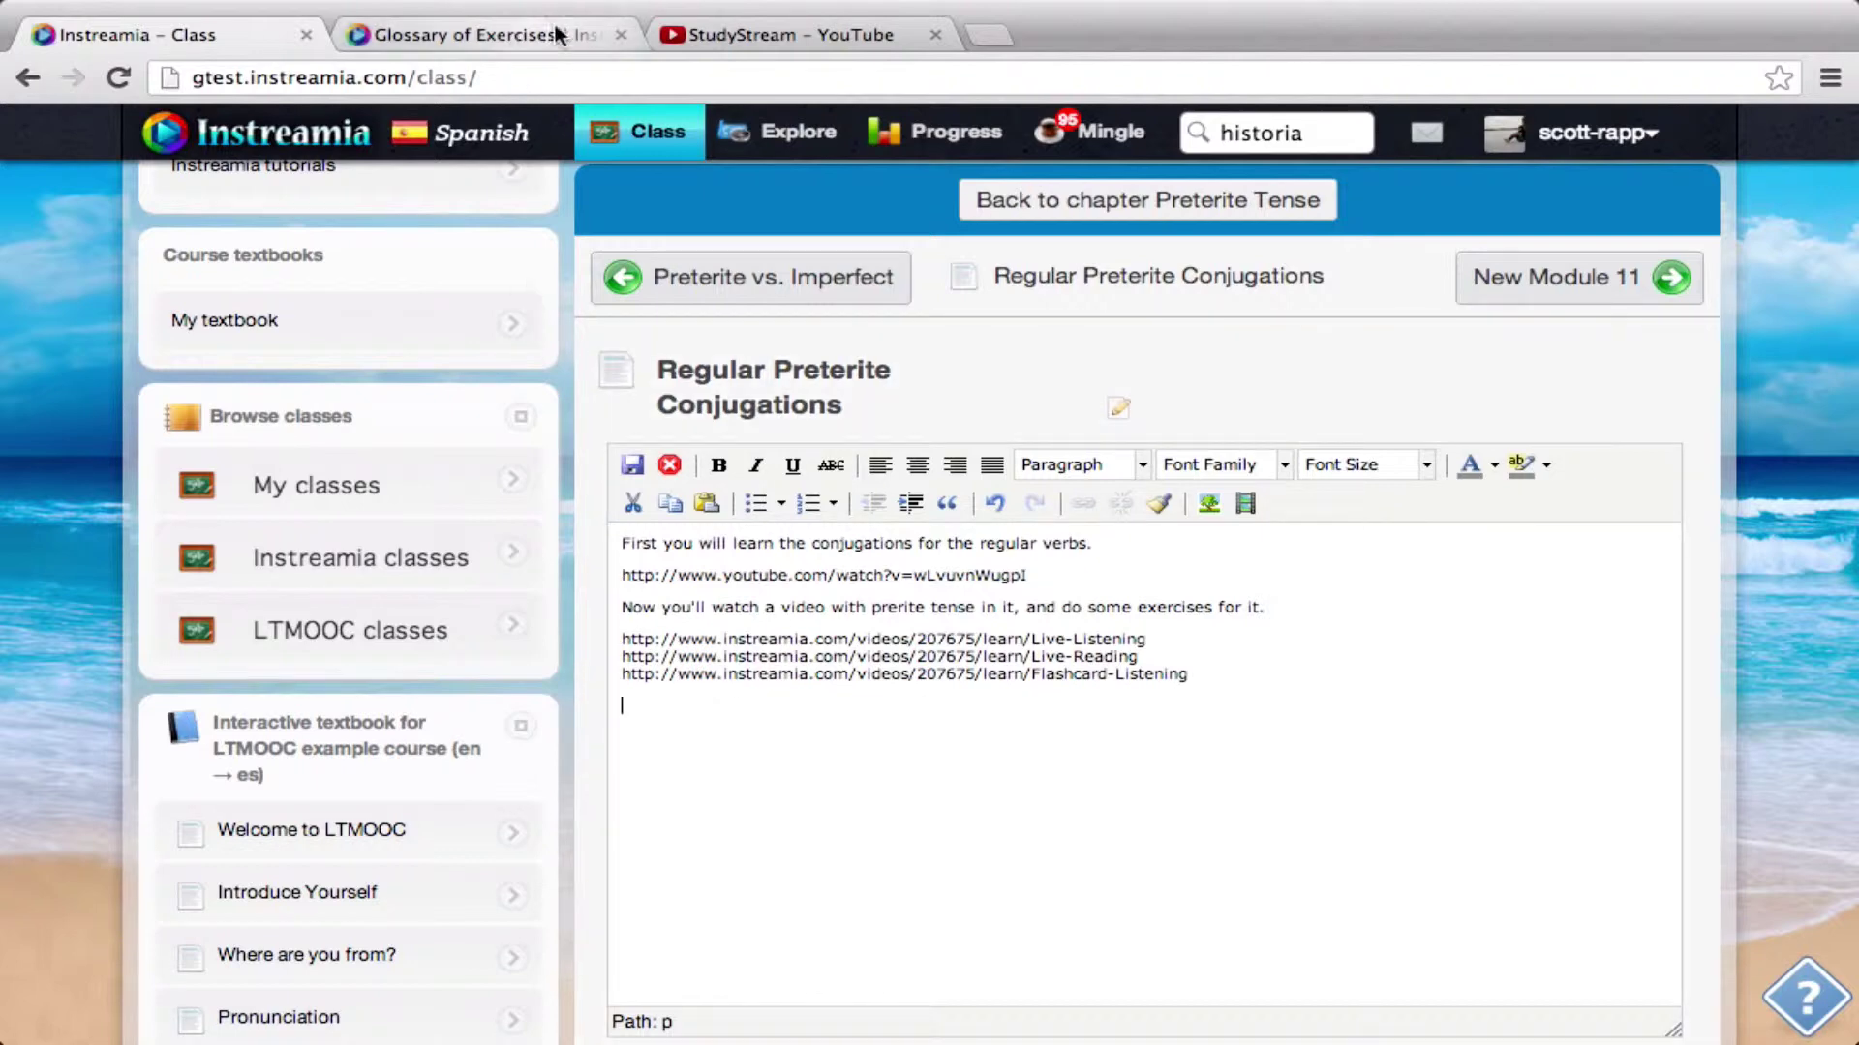
Copy the link of StudyStream's YouTube video "Regular Preterite Verb Practice", paste it beneath the activity links in the module and save the content.
left_click(765, 35)
scroll(765, 634, "up", 1)
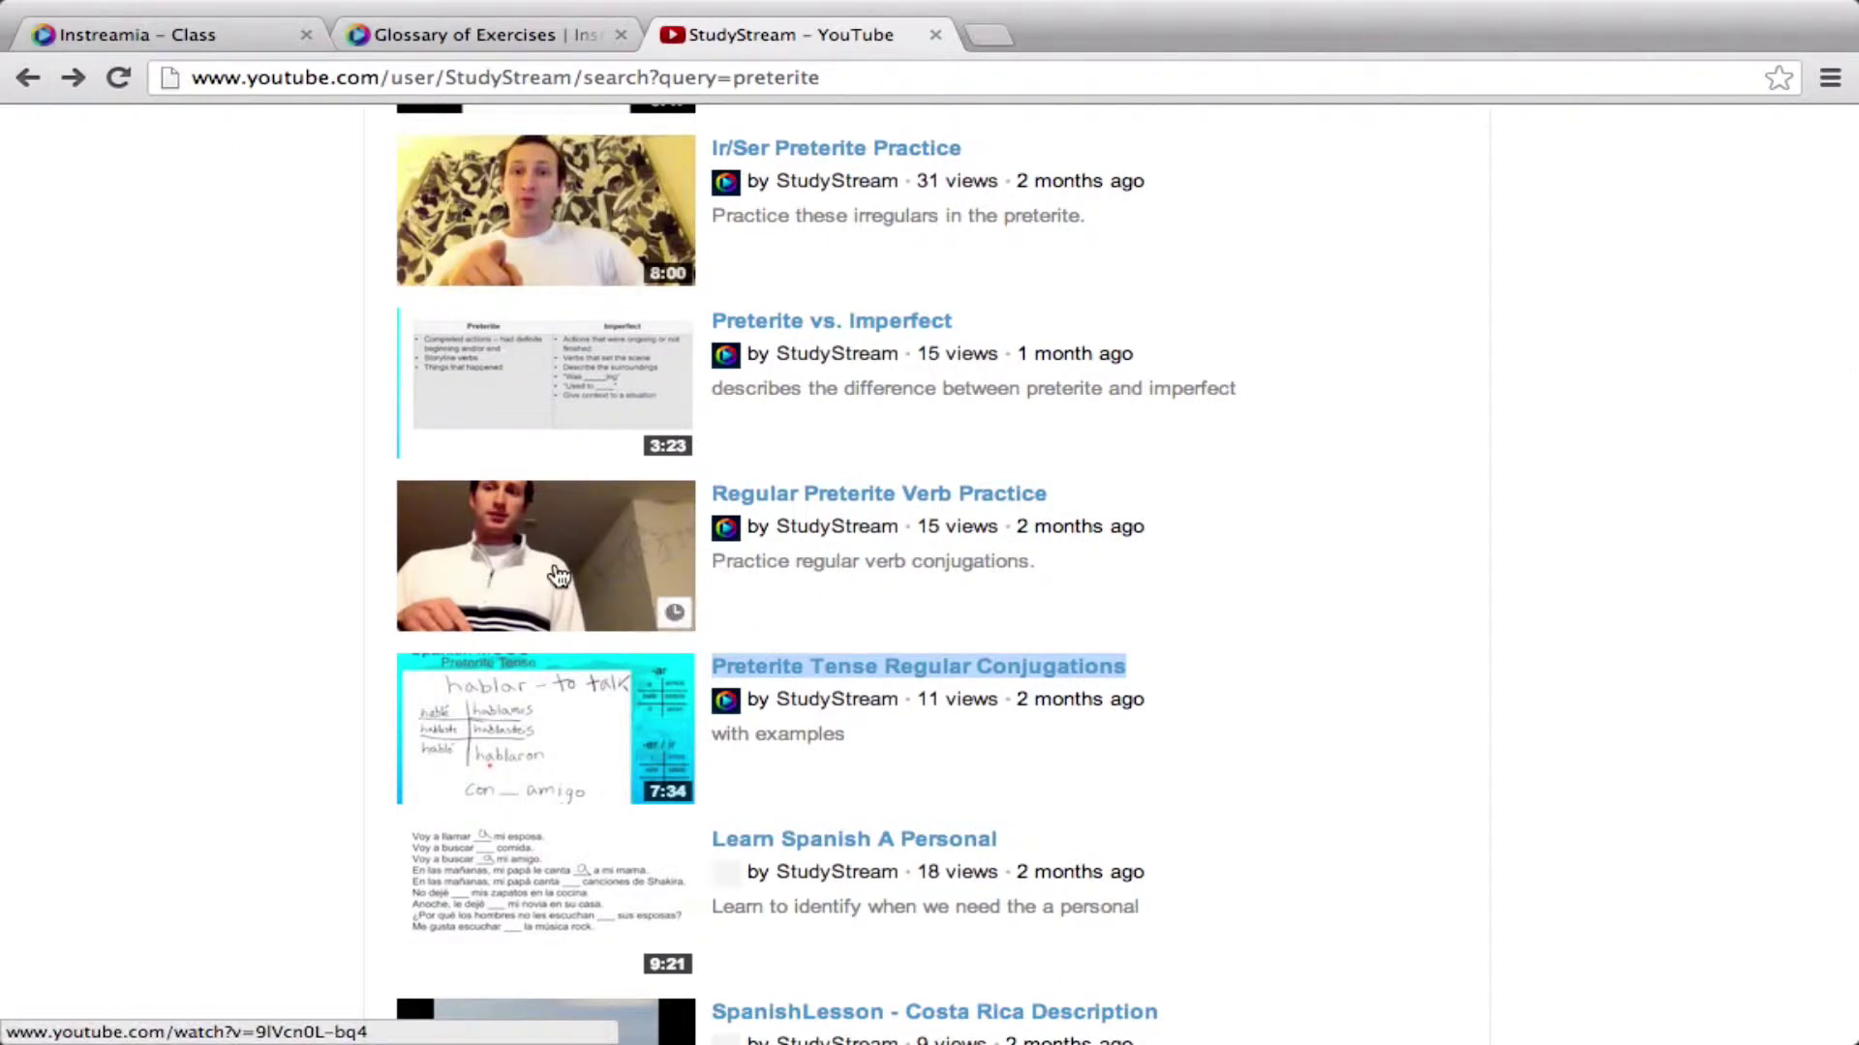
right_click(822, 498)
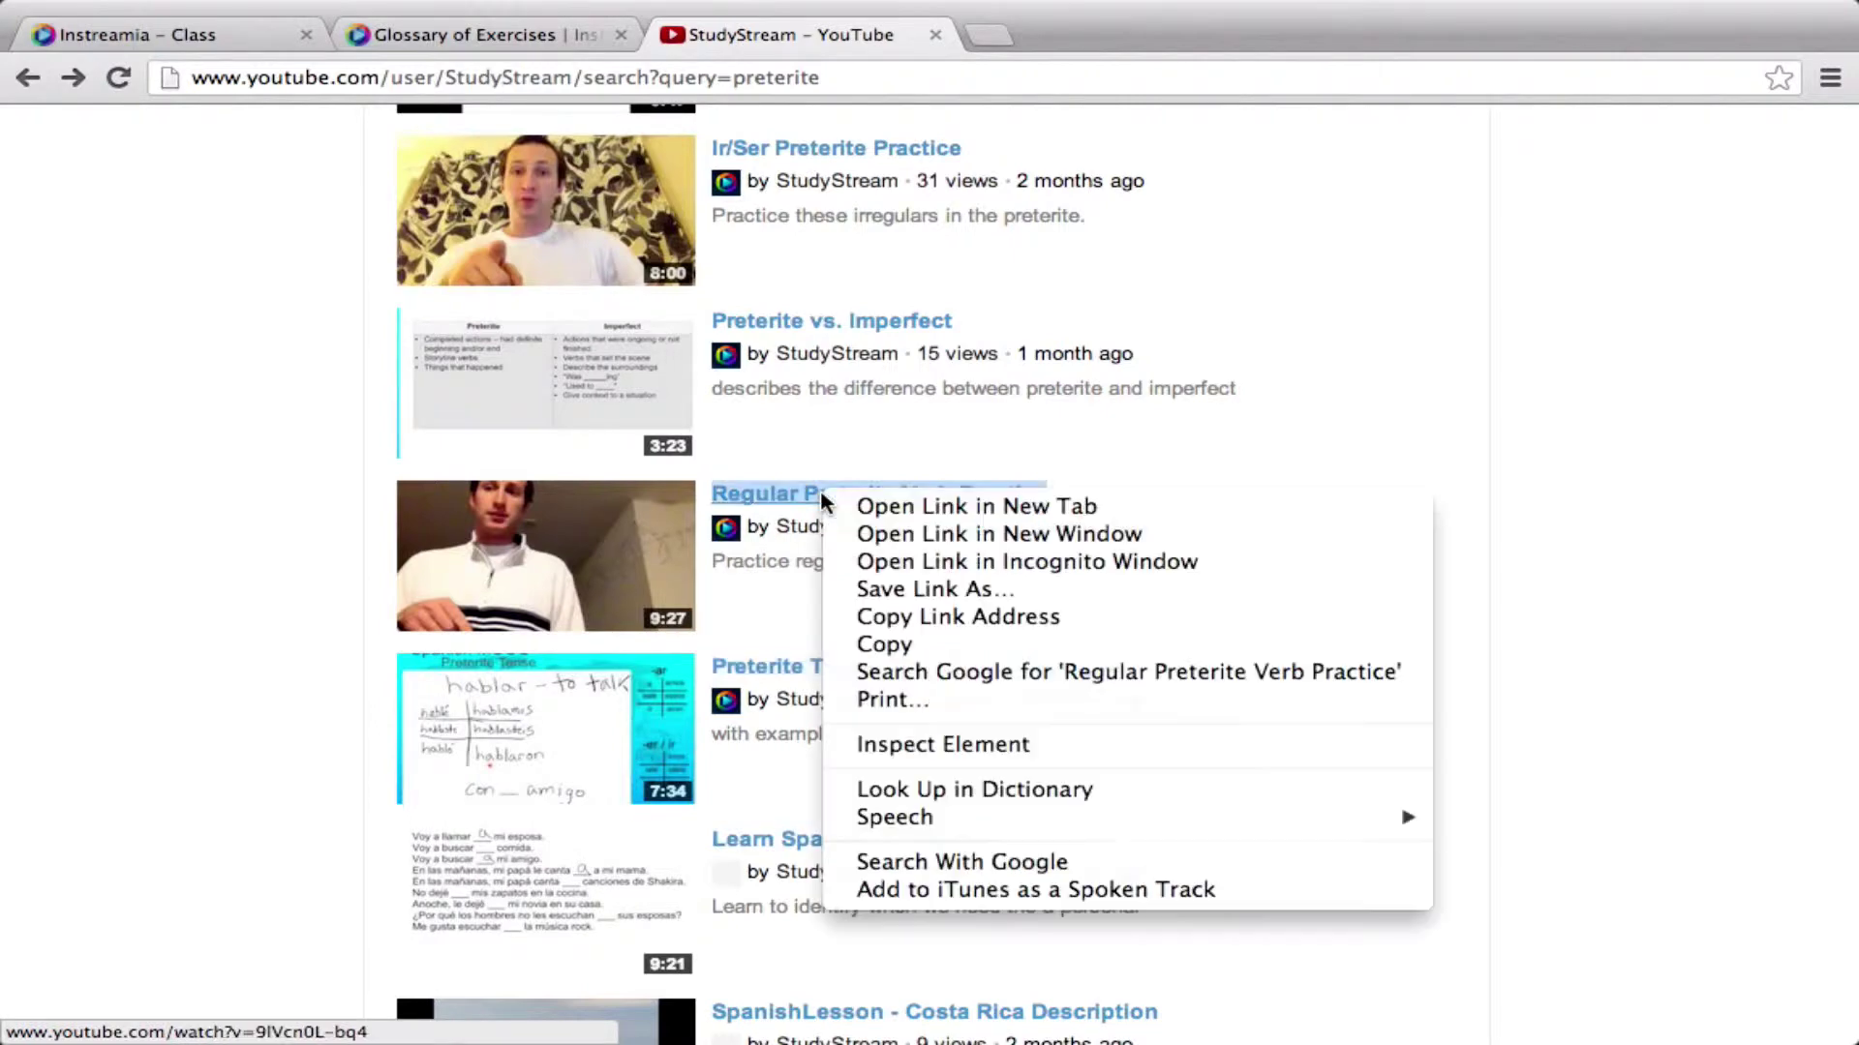
left_click(968, 614)
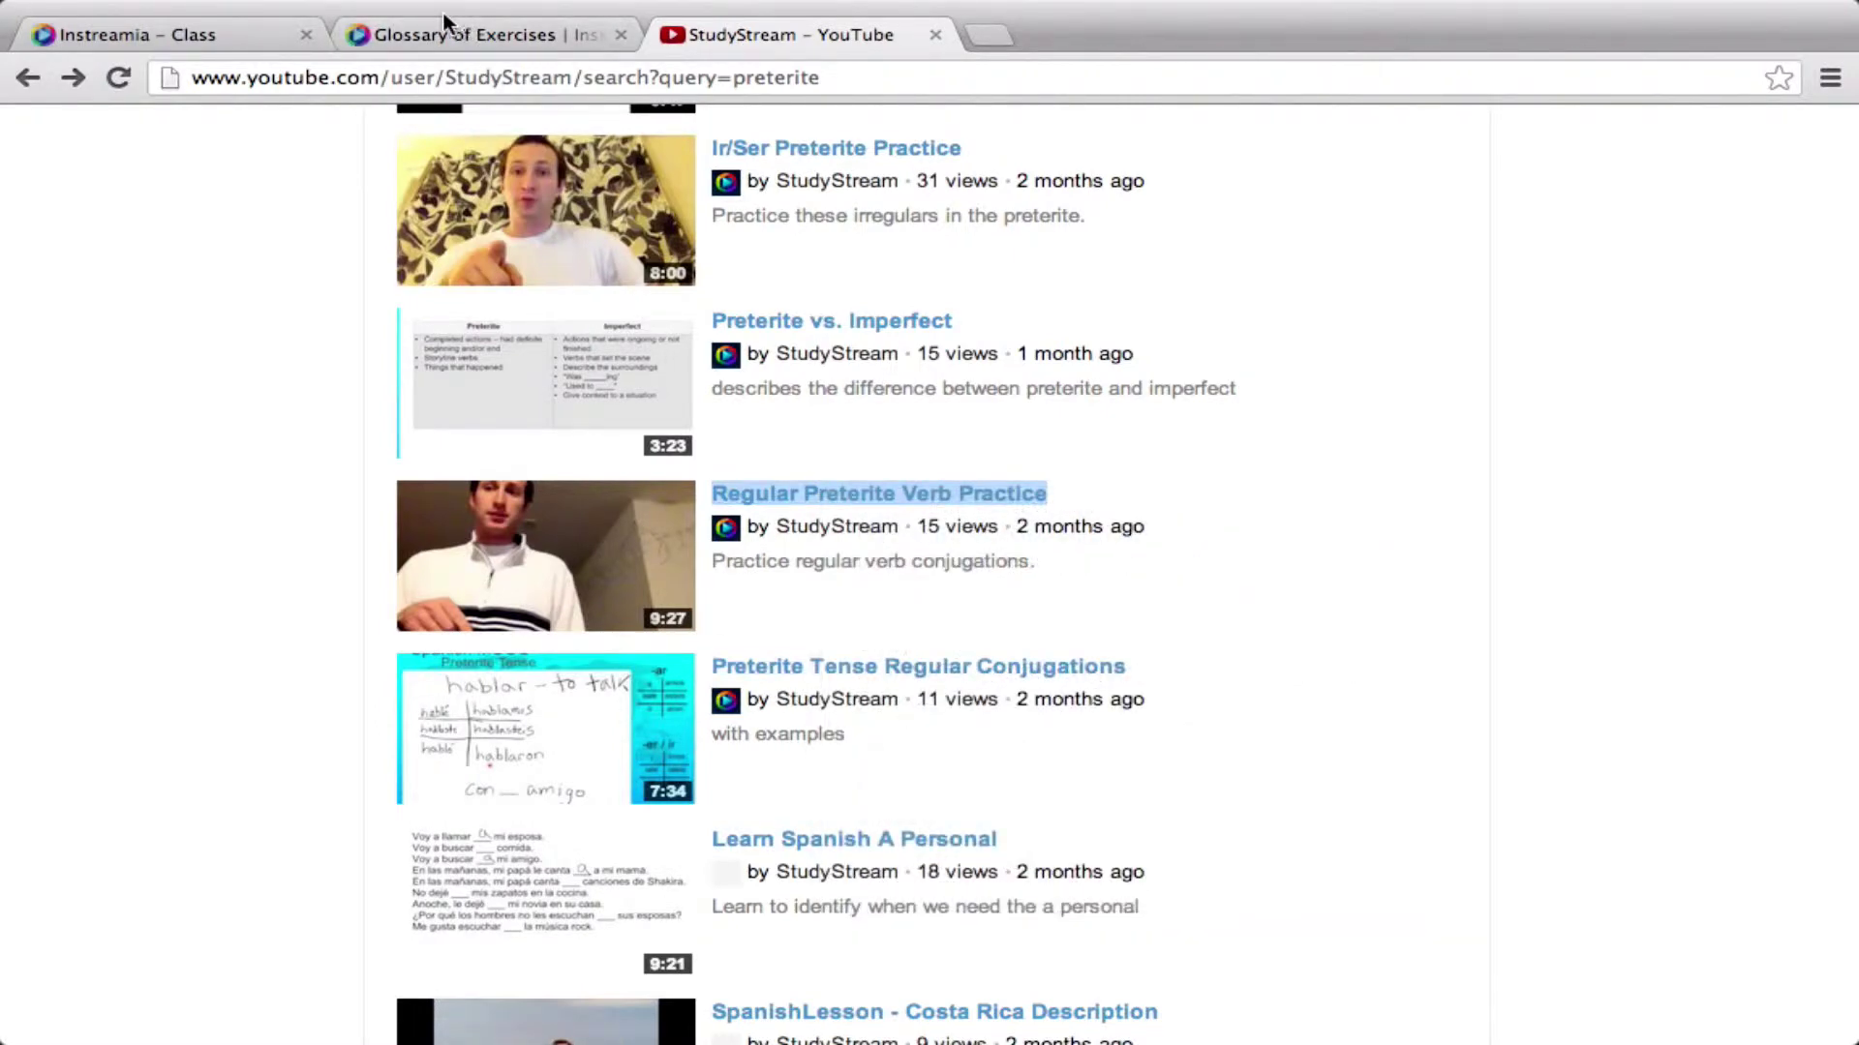
left_click(163, 42)
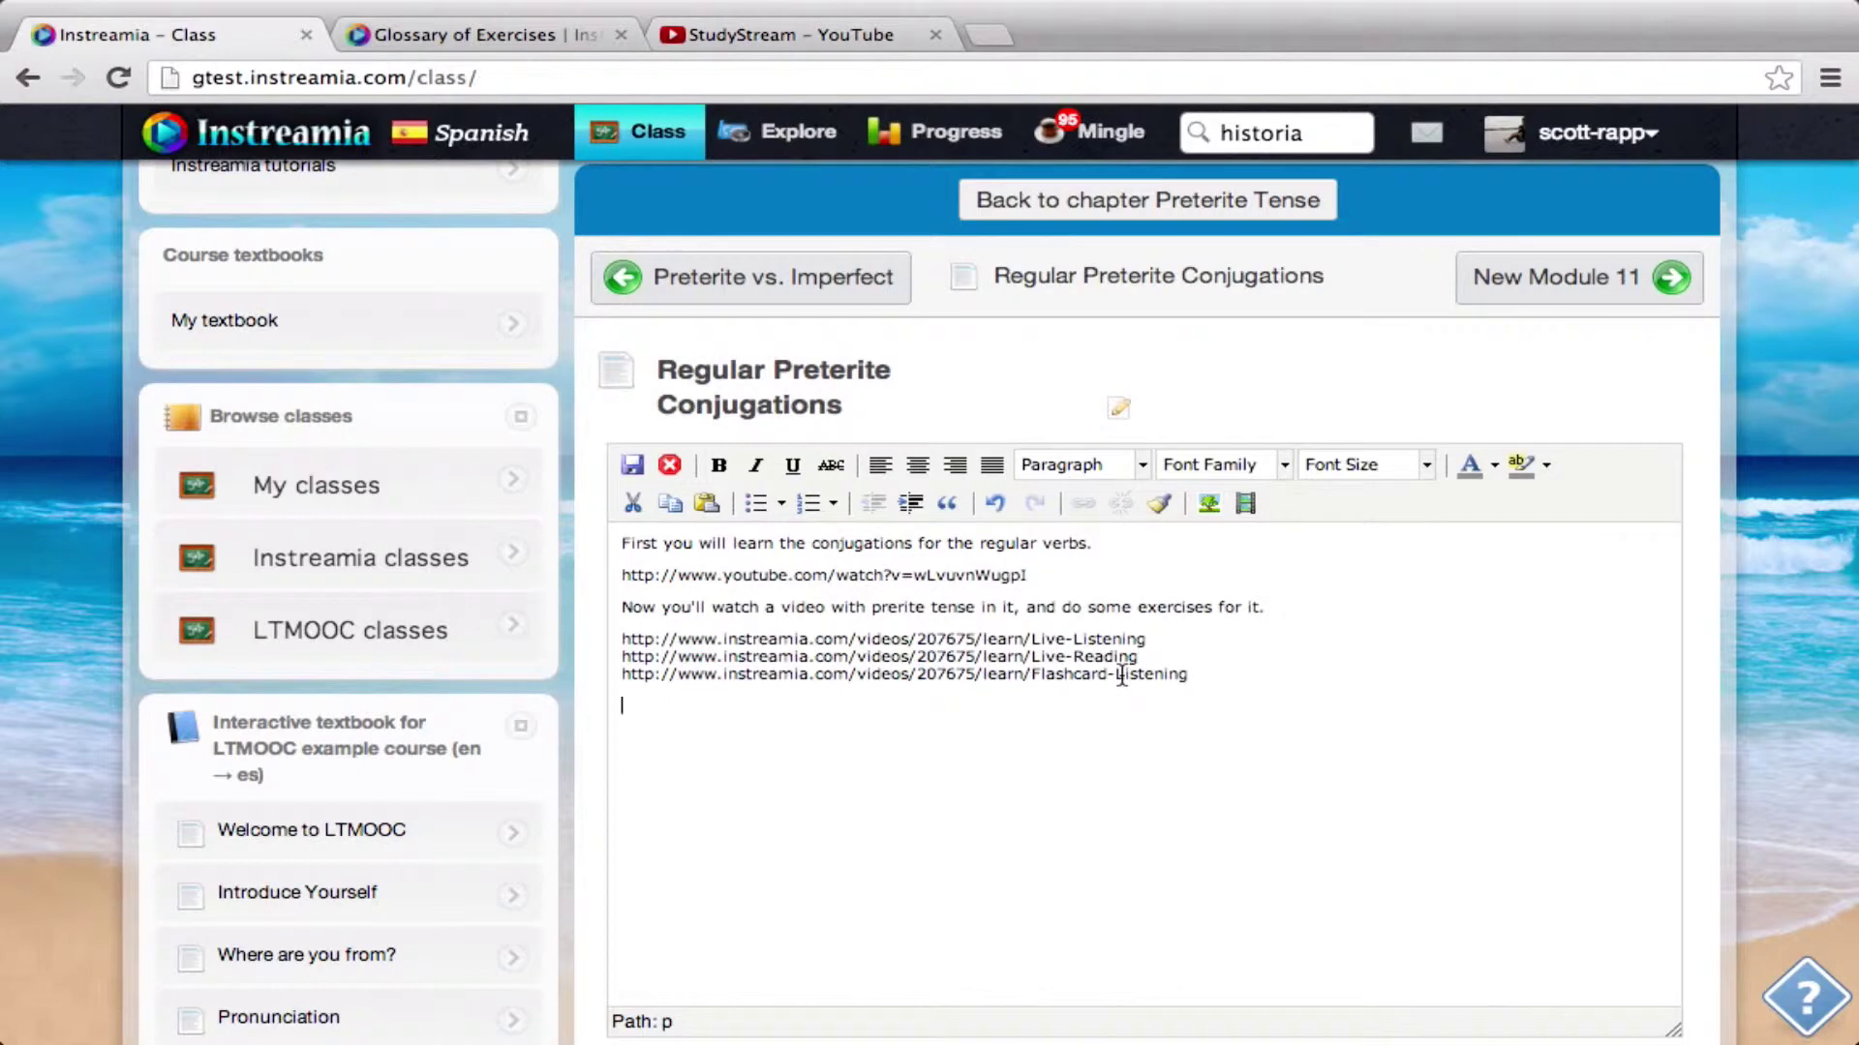
key("super+v")
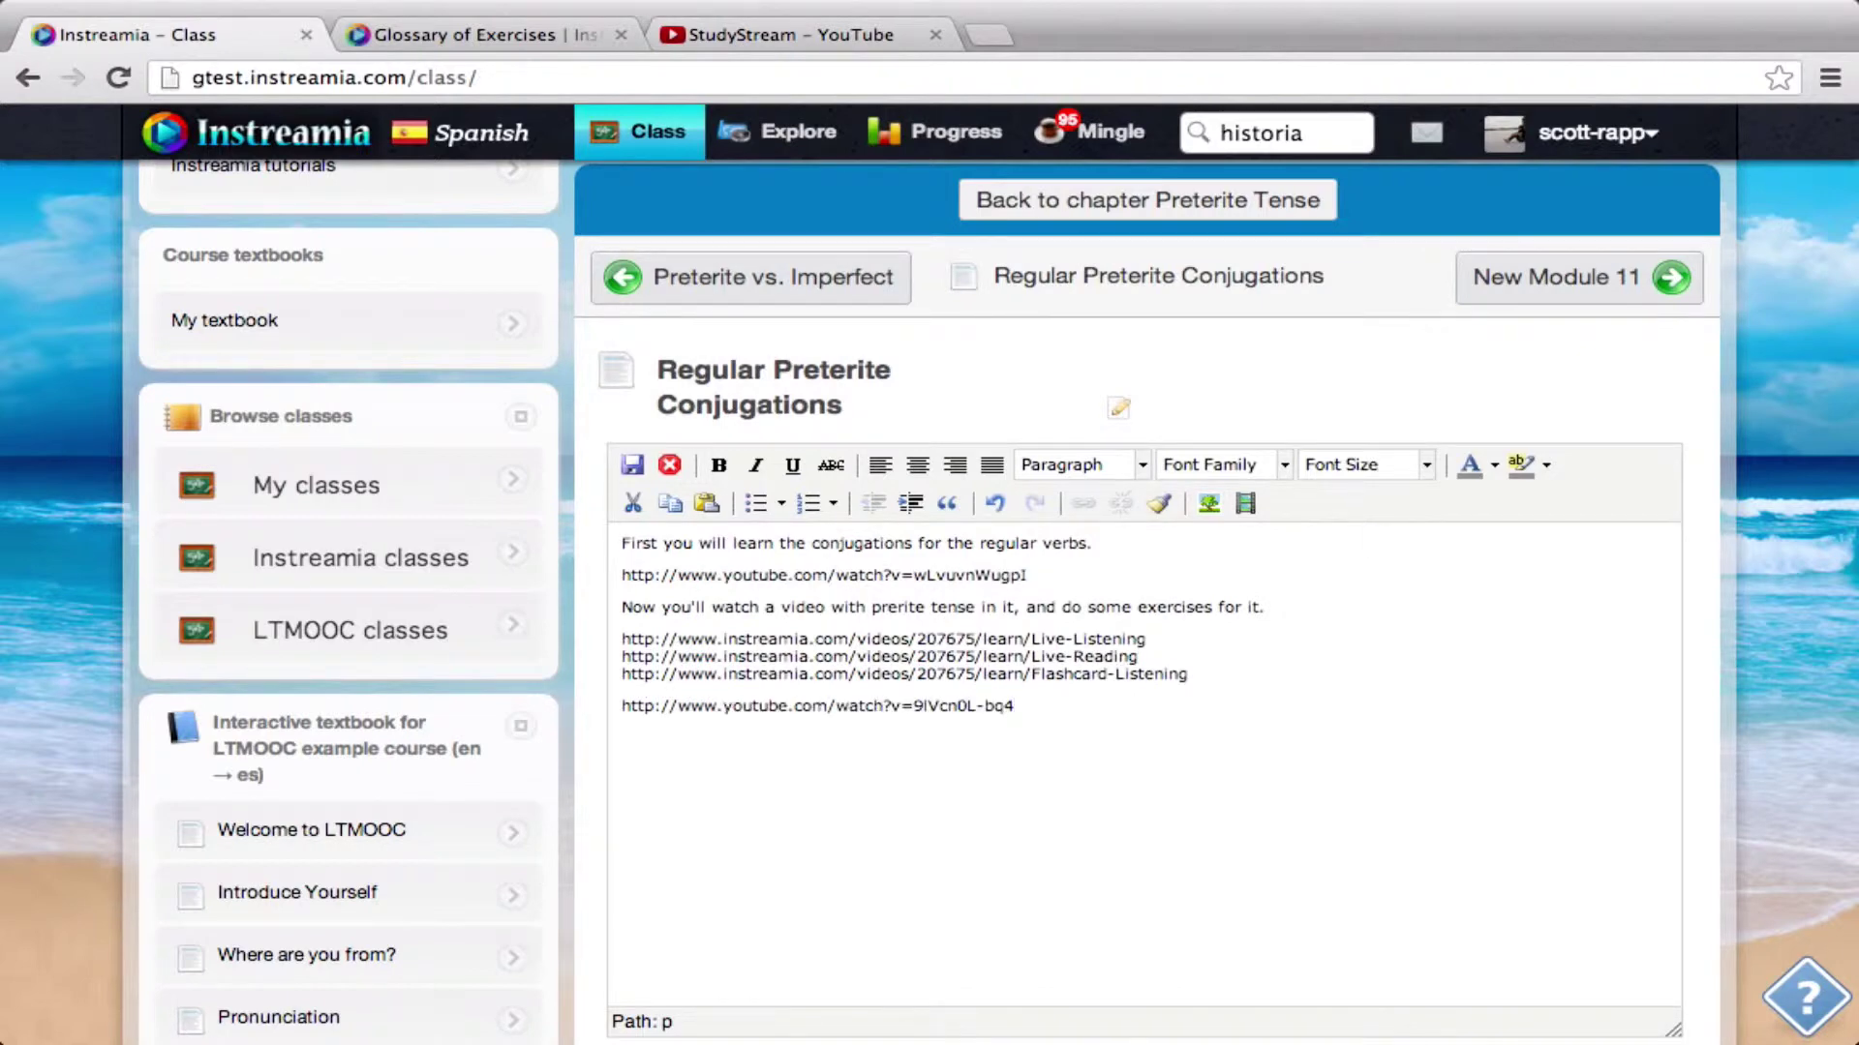
left_click(632, 465)
Try the module's Flashcard-Listening exercise for "Juanes: La Historia de Juan", answering "volar" and "preguntó", and return to the module.
scroll(1385, 721, "down", 13)
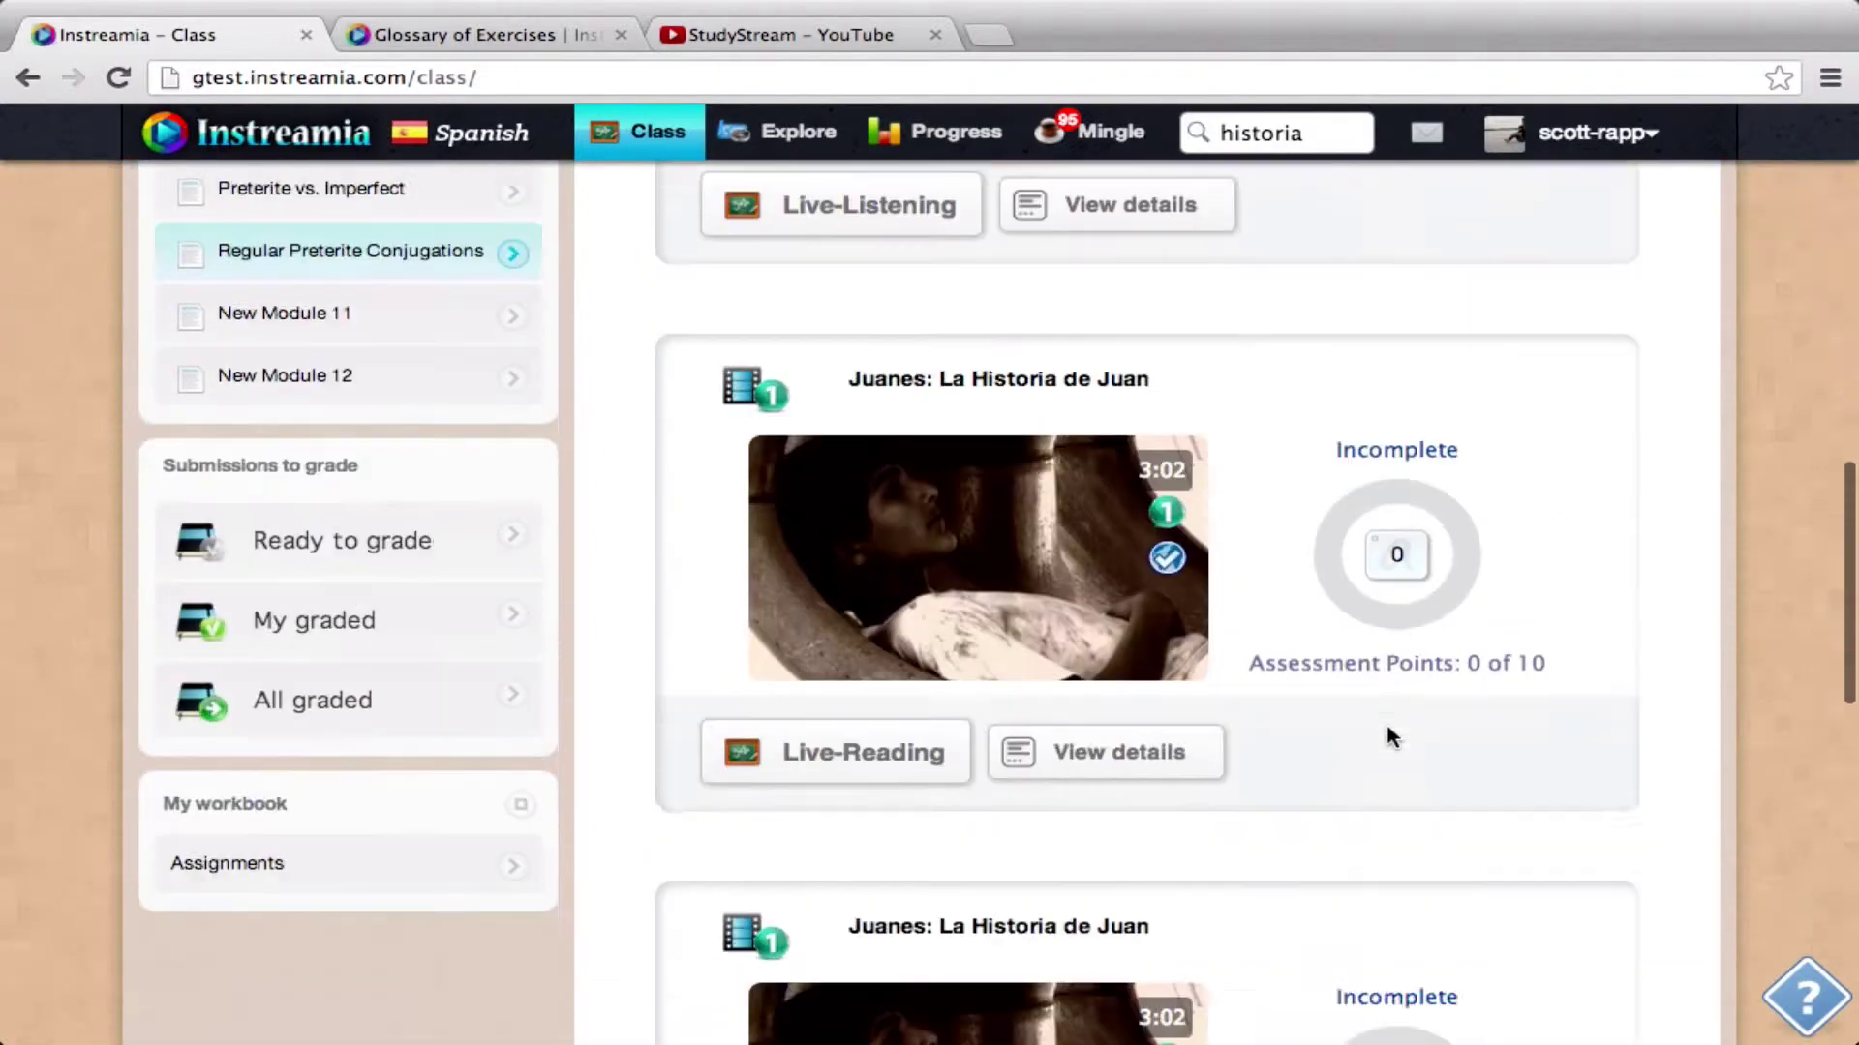
scroll(1386, 736, "down", 3)
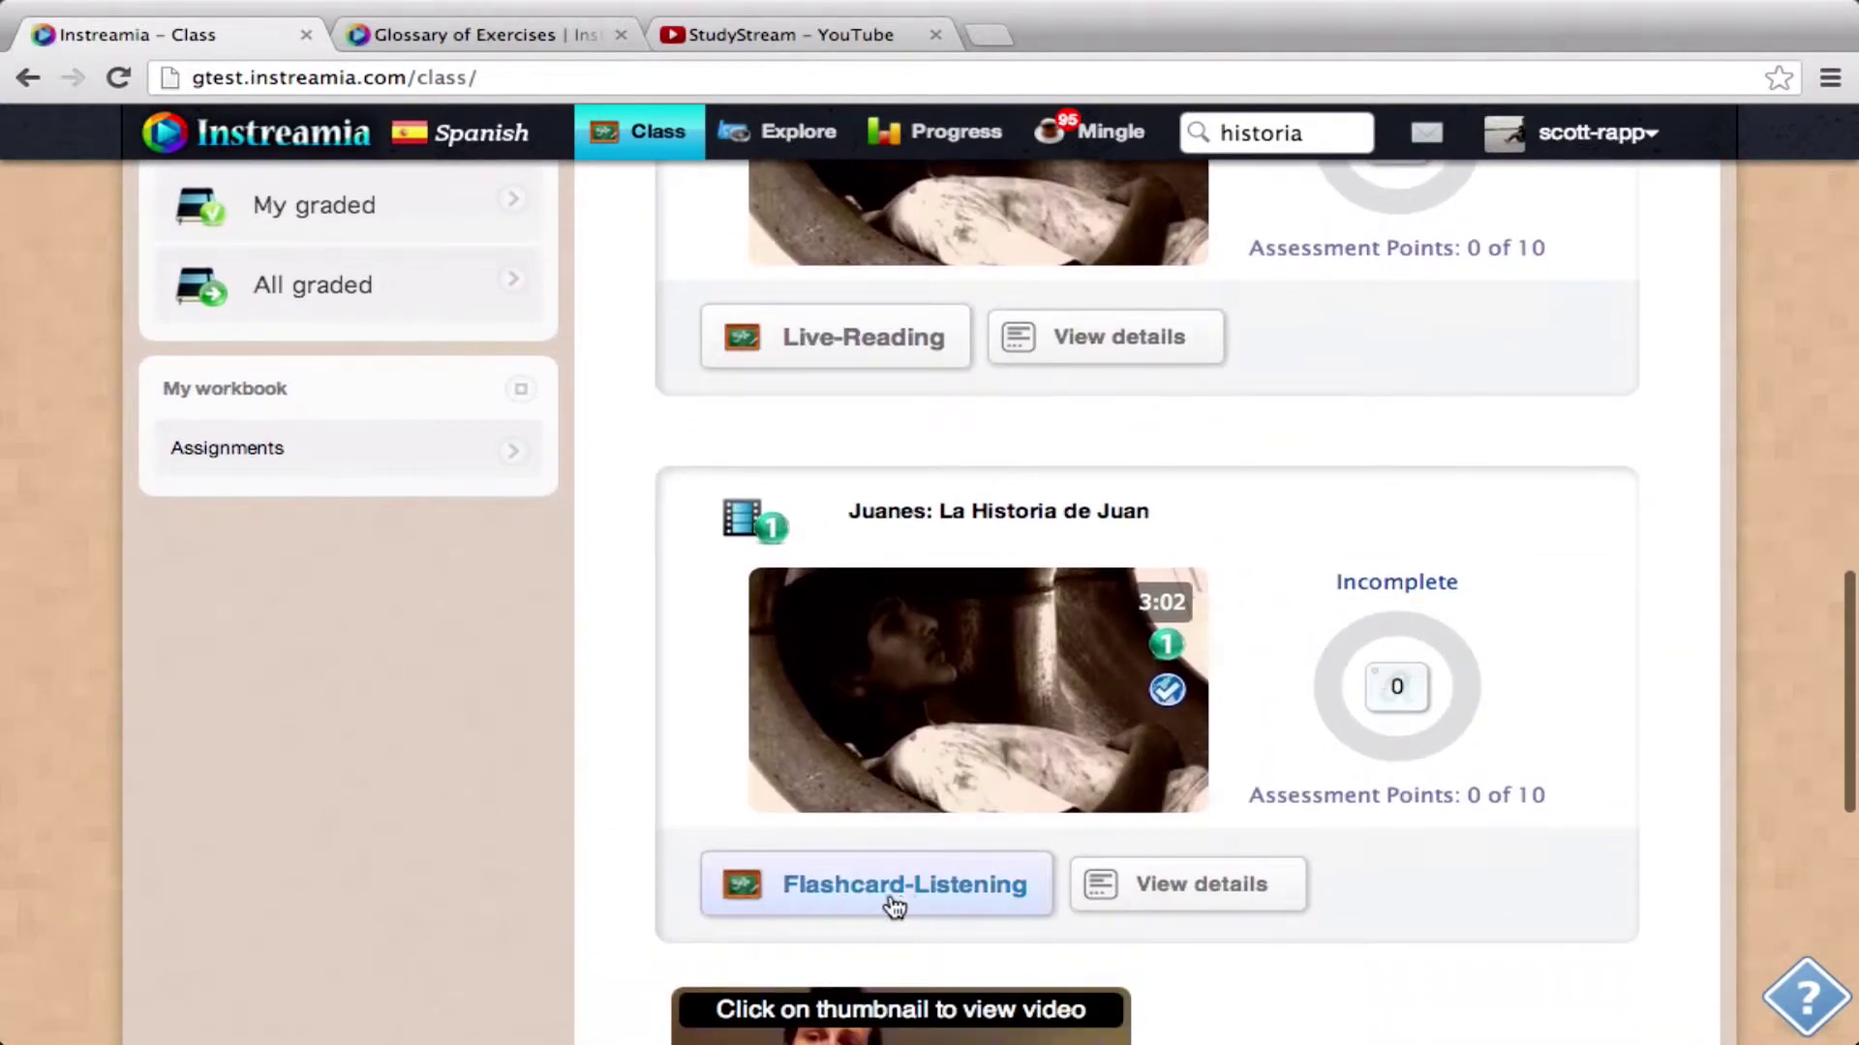
left_click(892, 907)
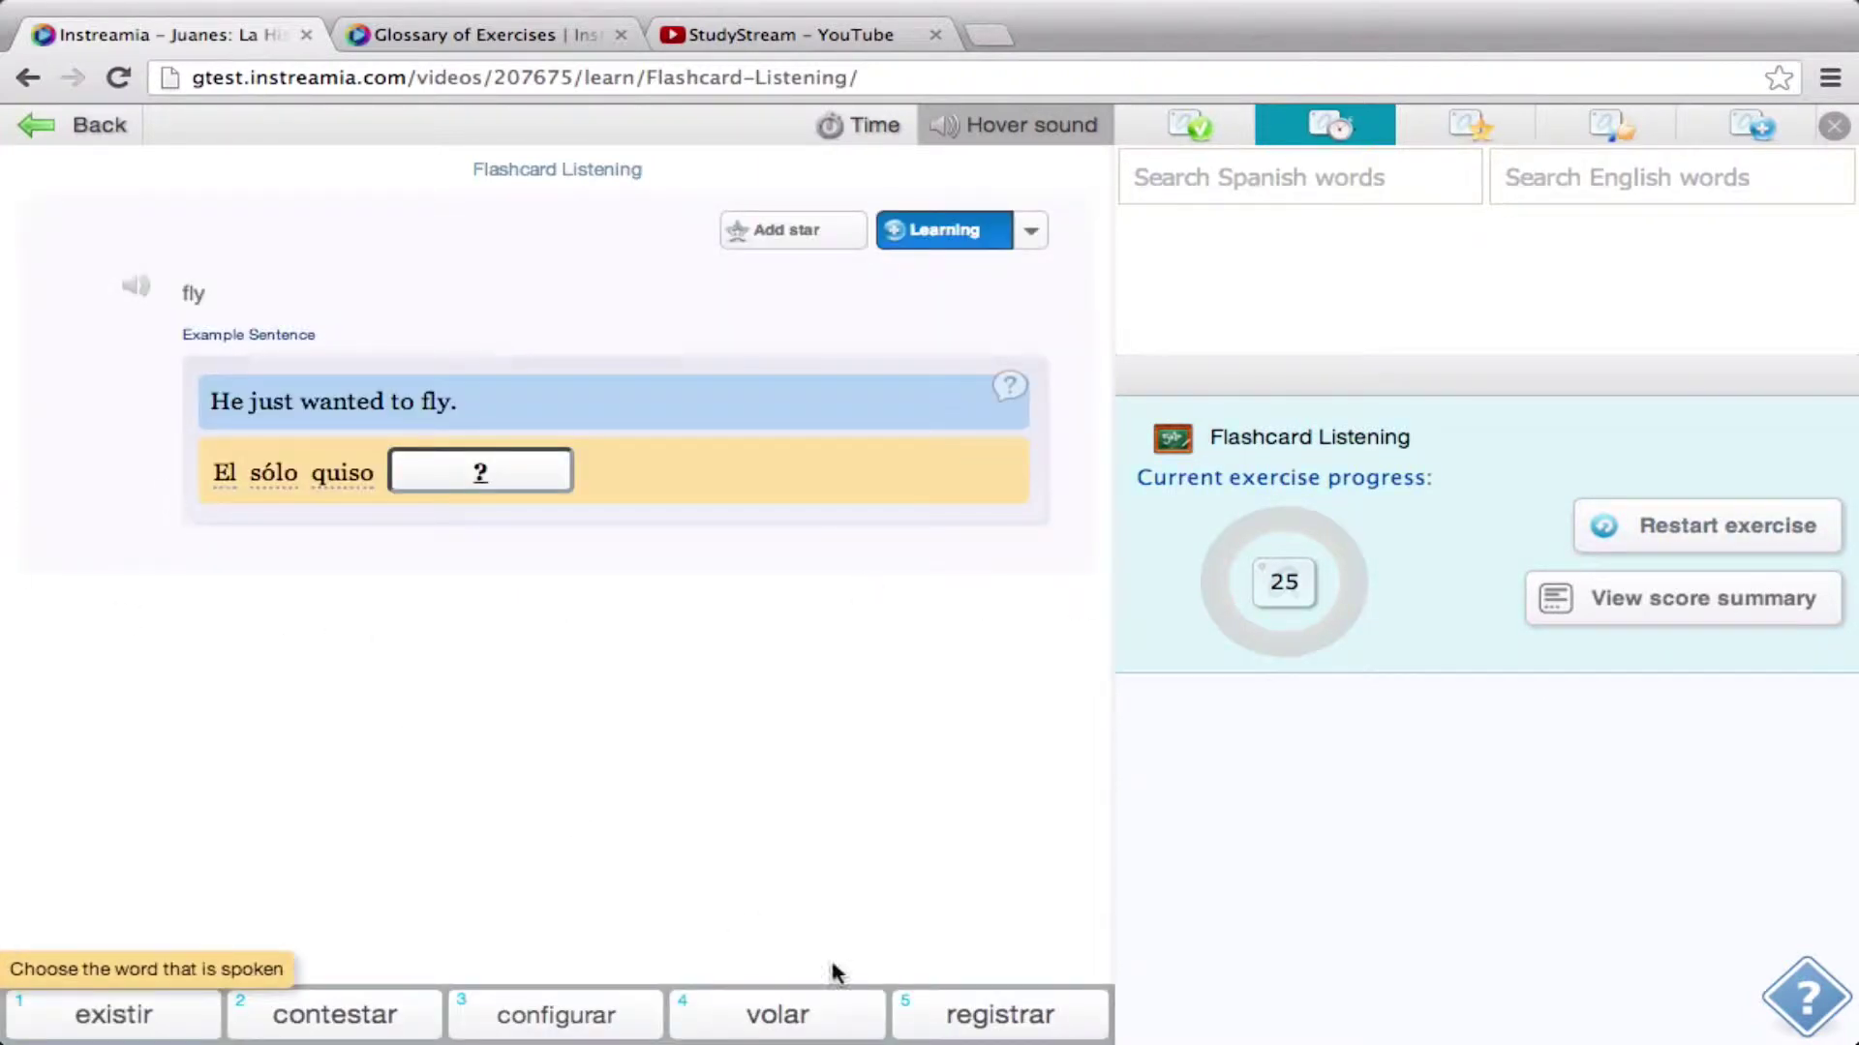
left_click(805, 1024)
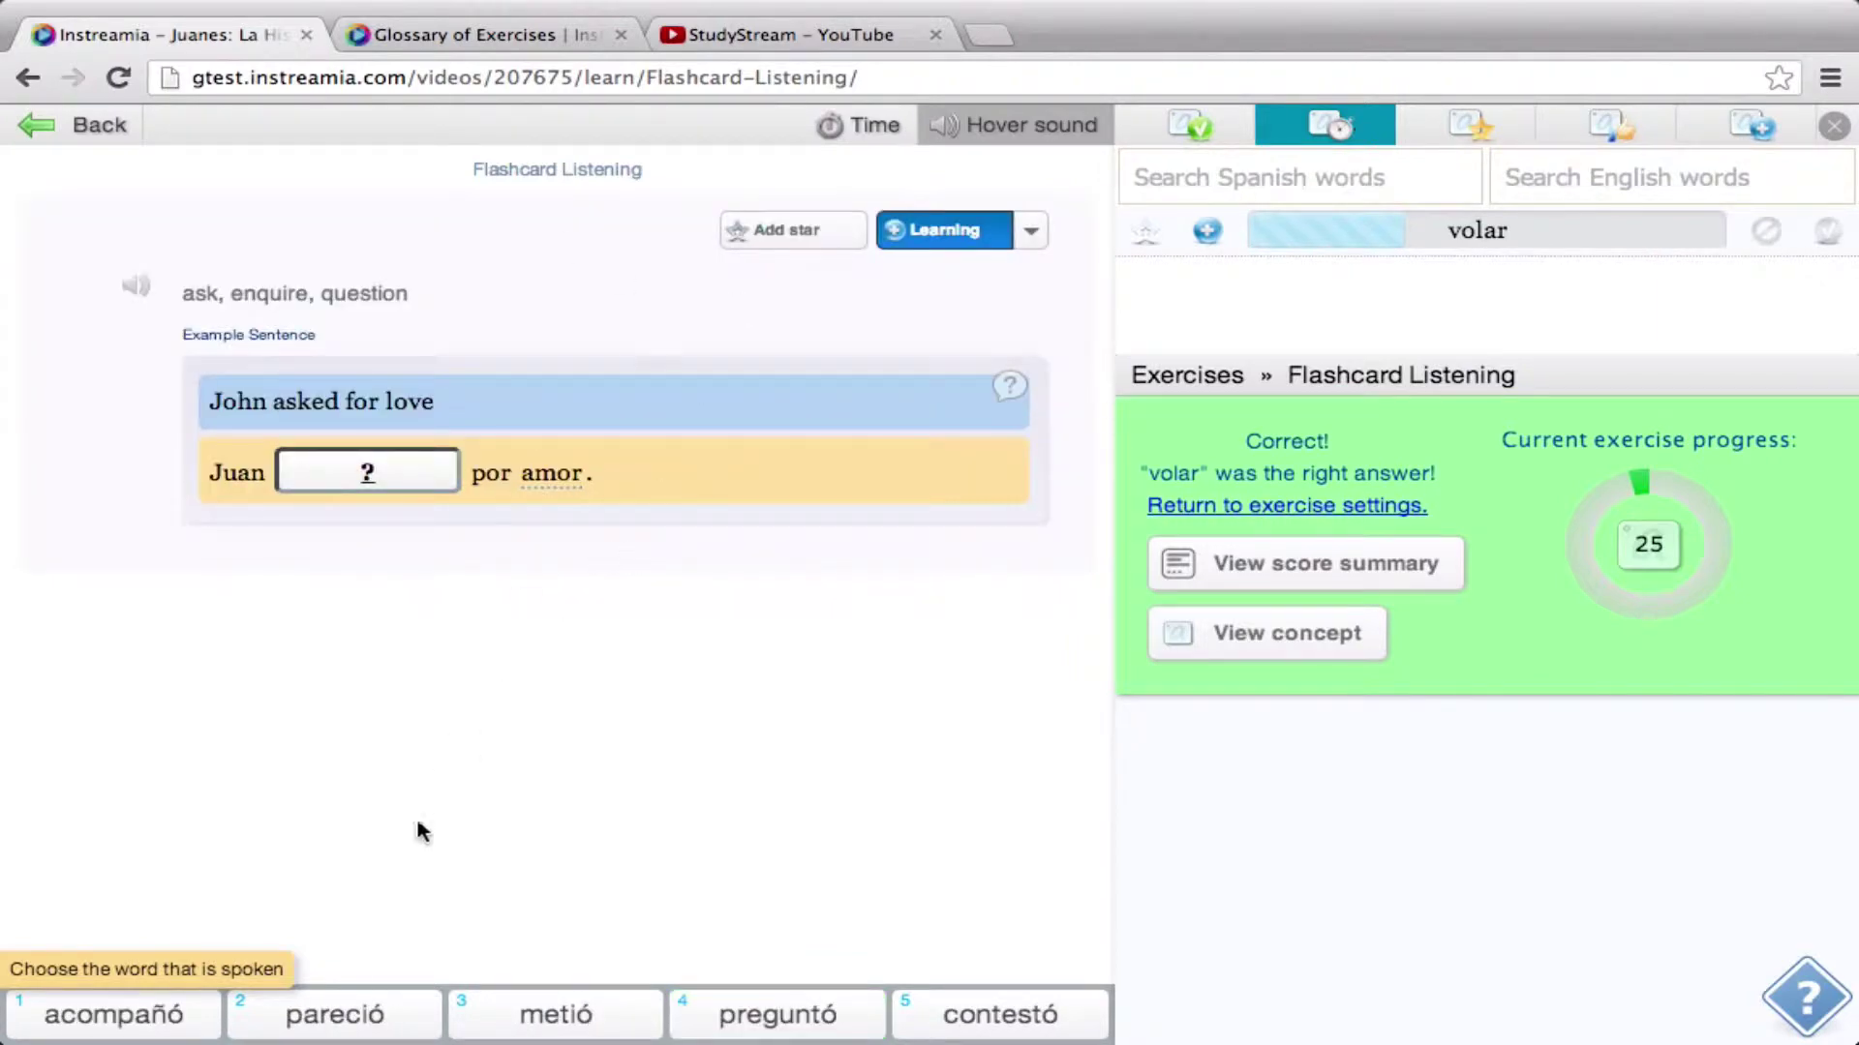
left_click(782, 1019)
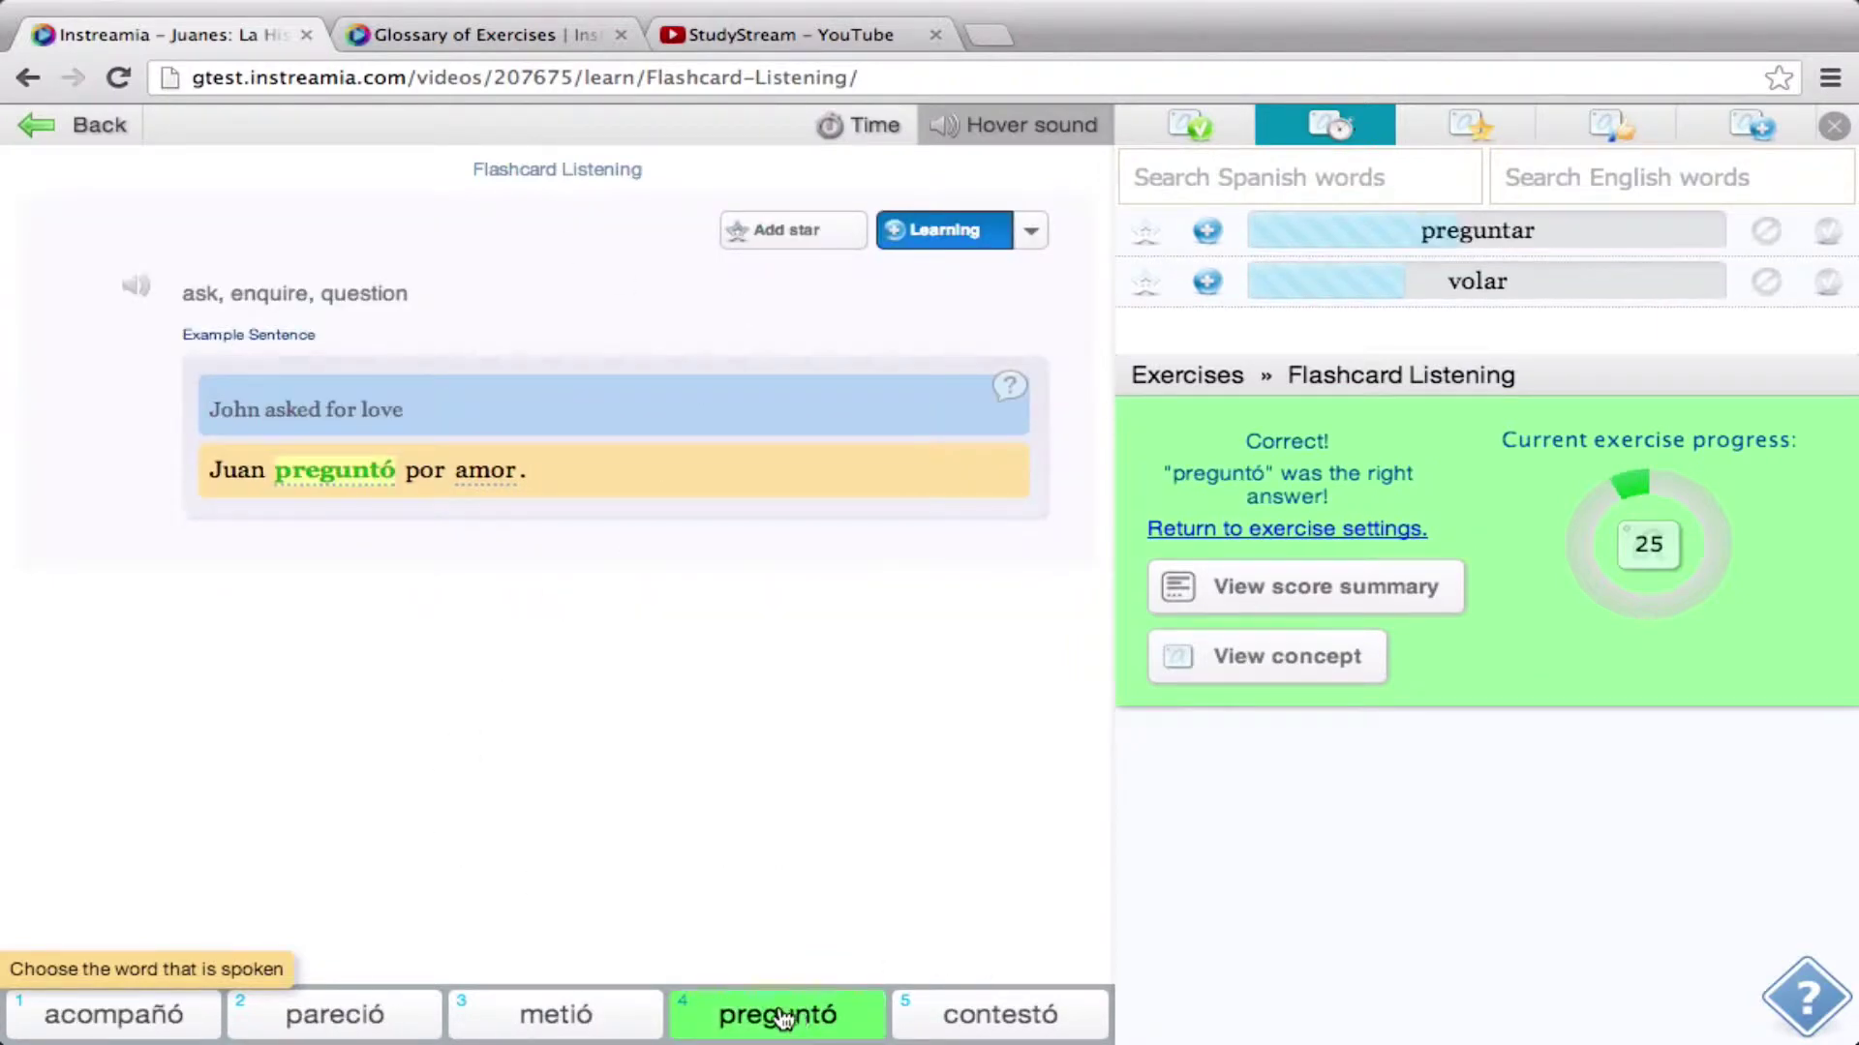
left_click(68, 134)
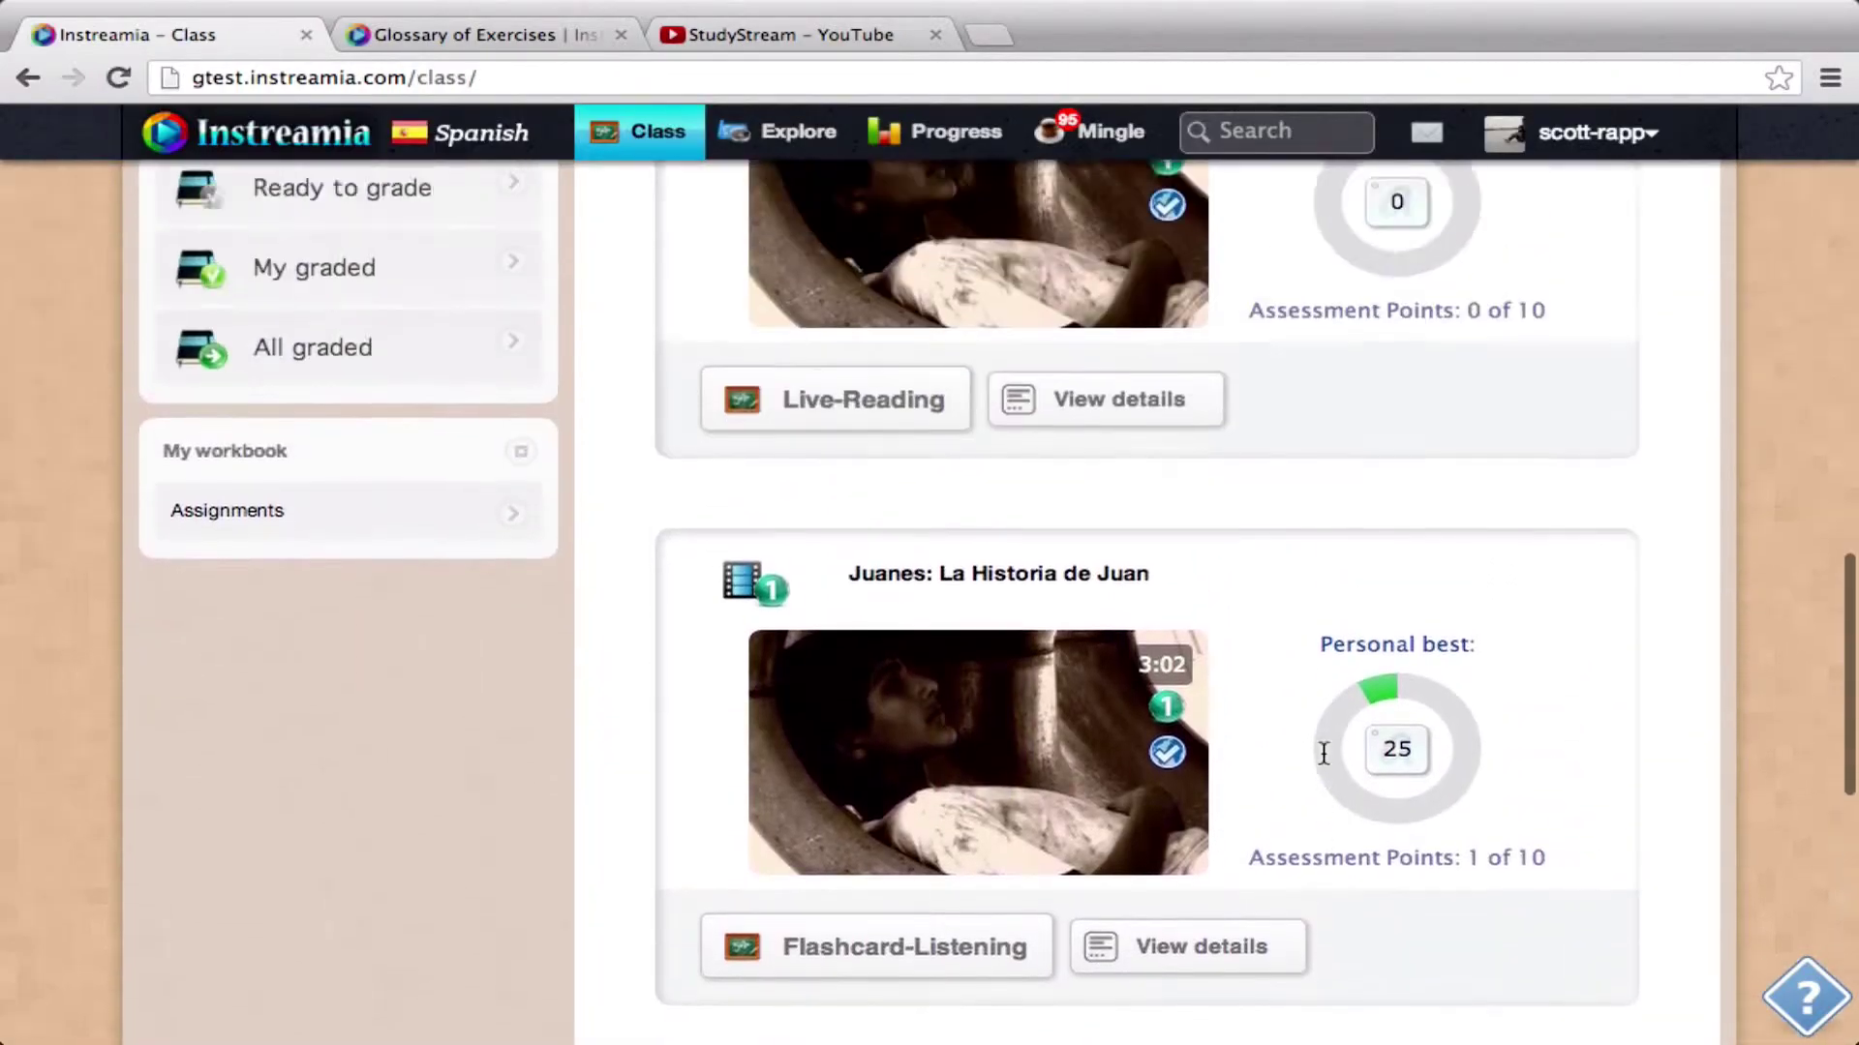
Go back to the Preterite Tense chapter and open New Module 11.
scroll(1323, 753, "up", 15)
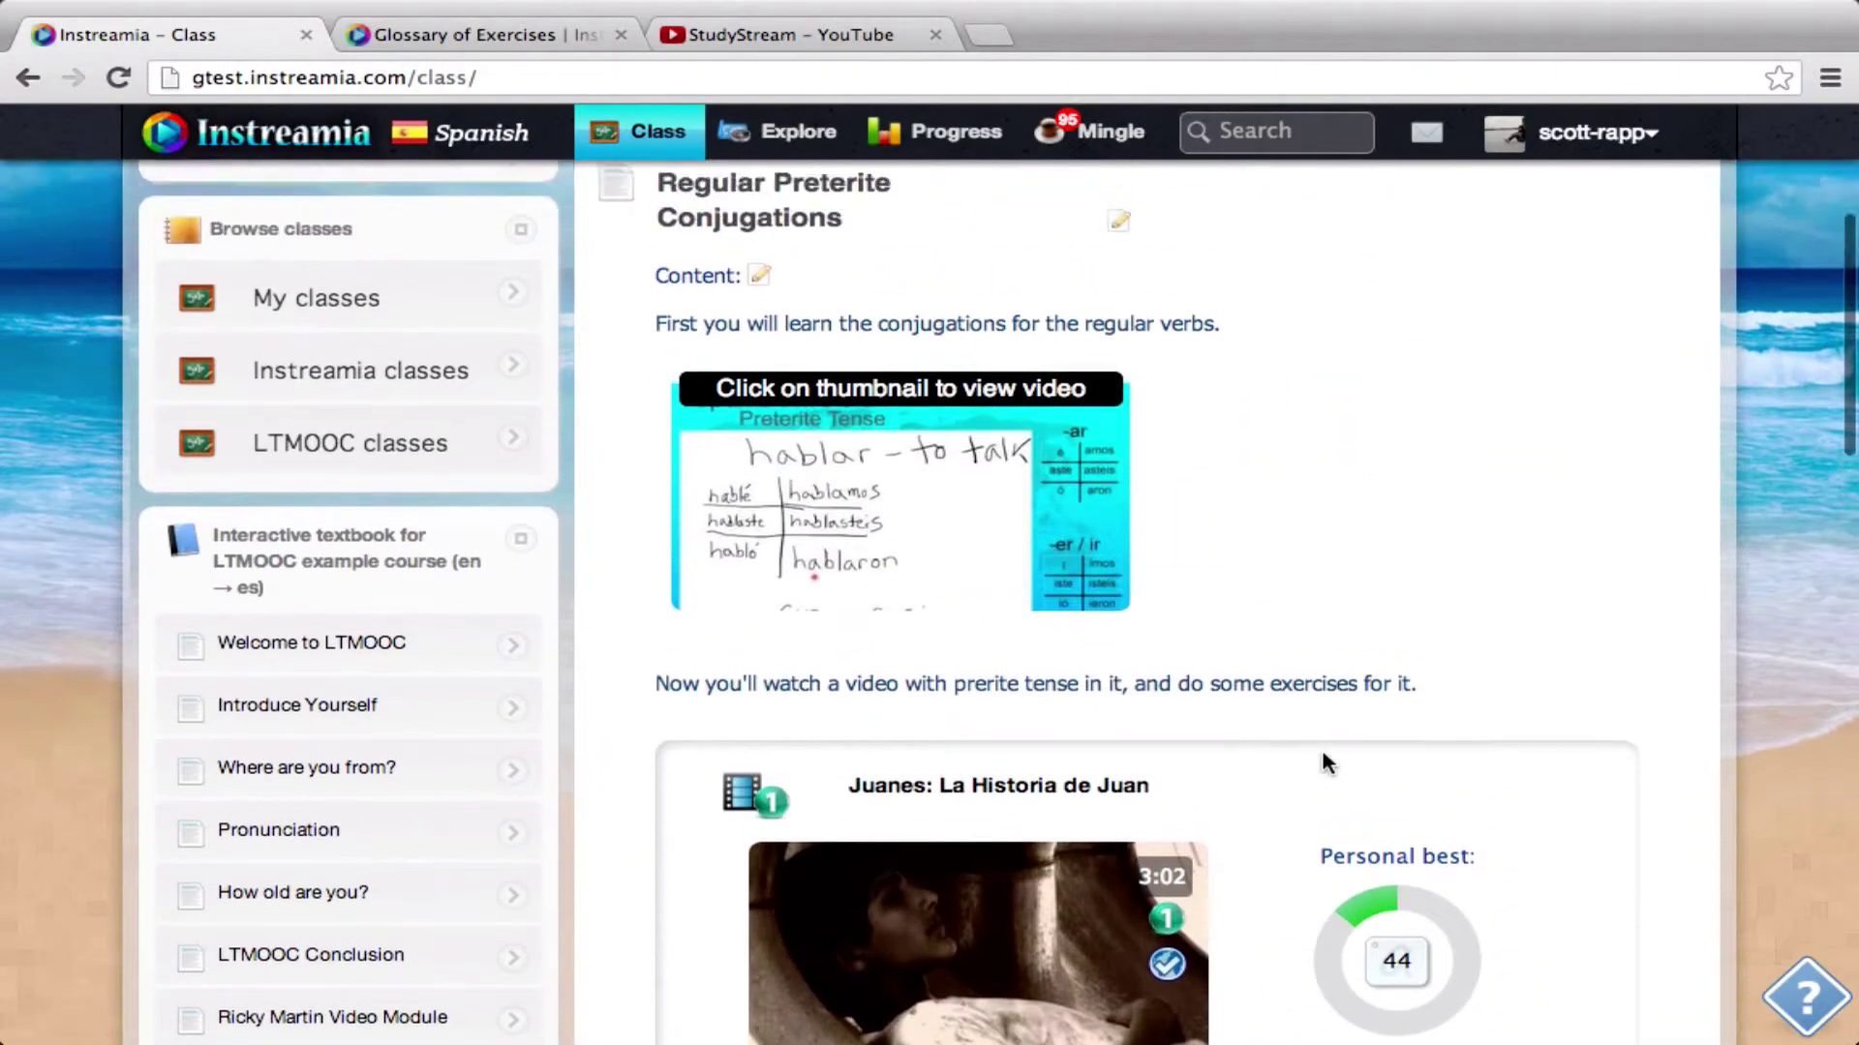
scroll(1323, 753, "up", 4)
left_click(1203, 406)
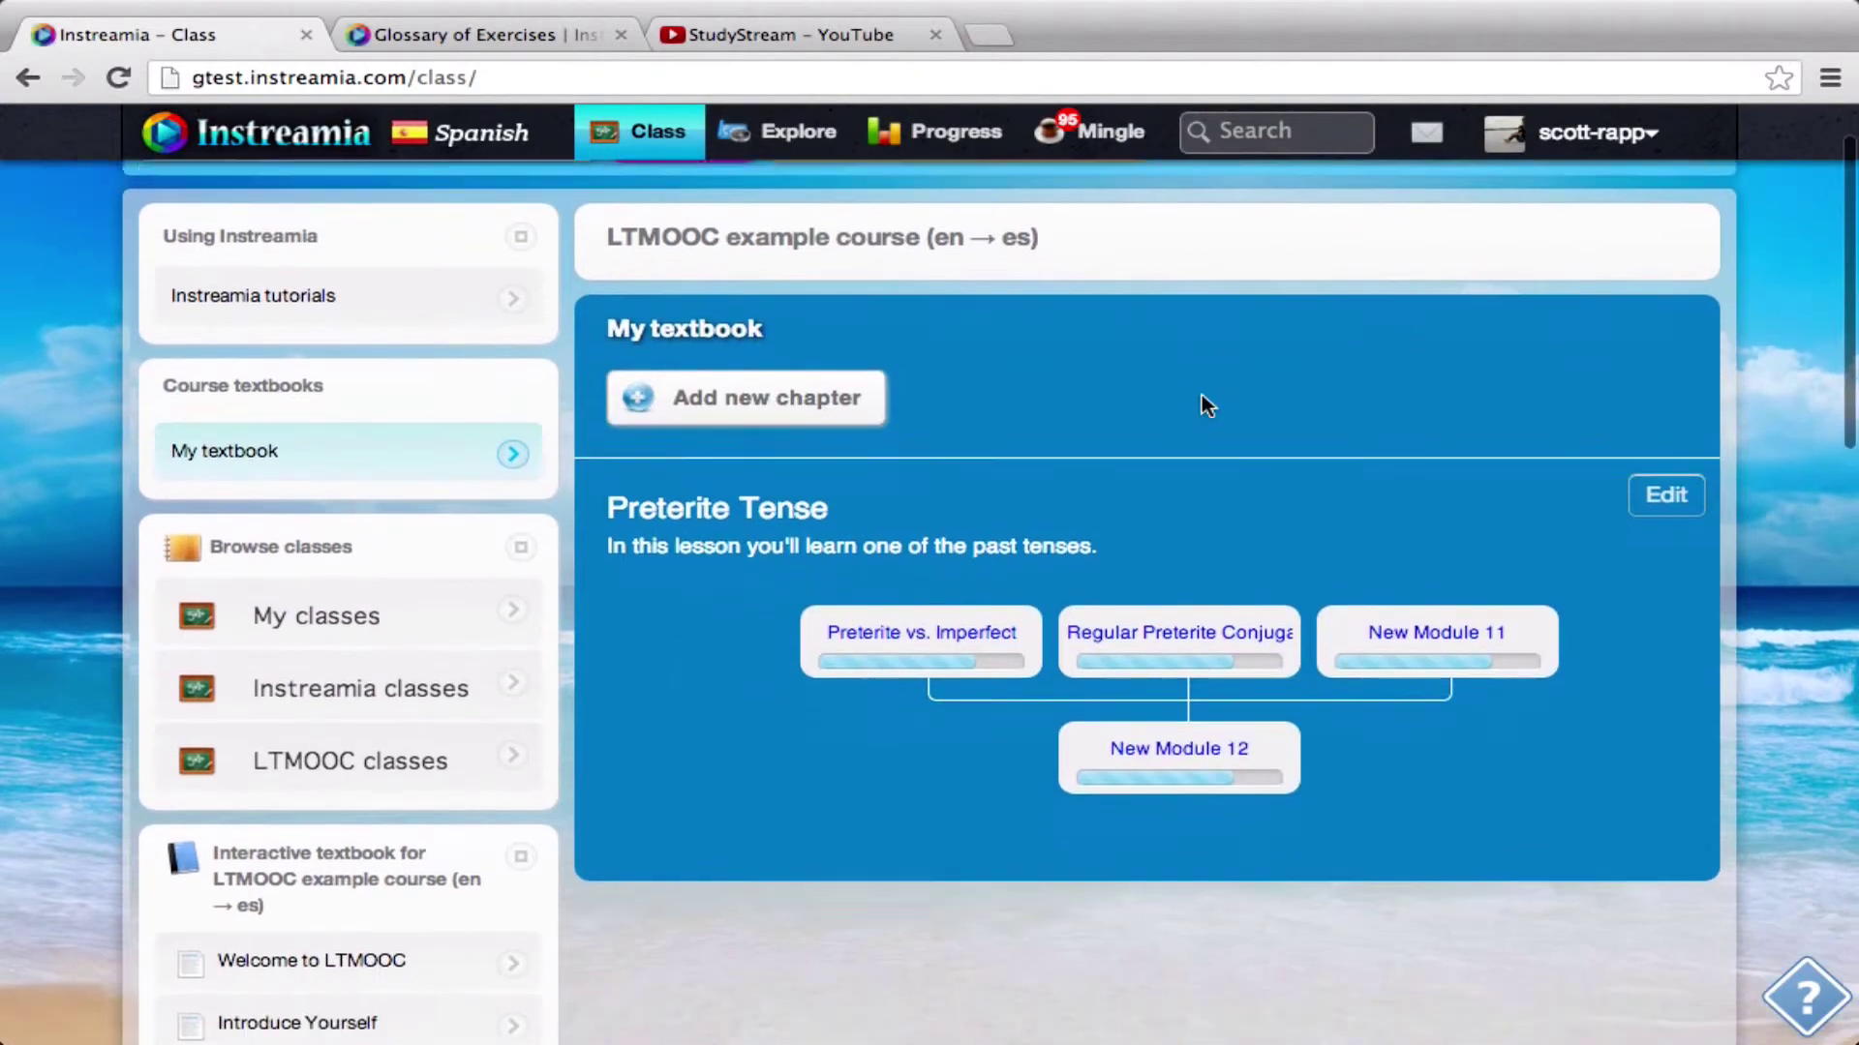
scroll(1355, 484, "down", 3)
left_click(1544, 364)
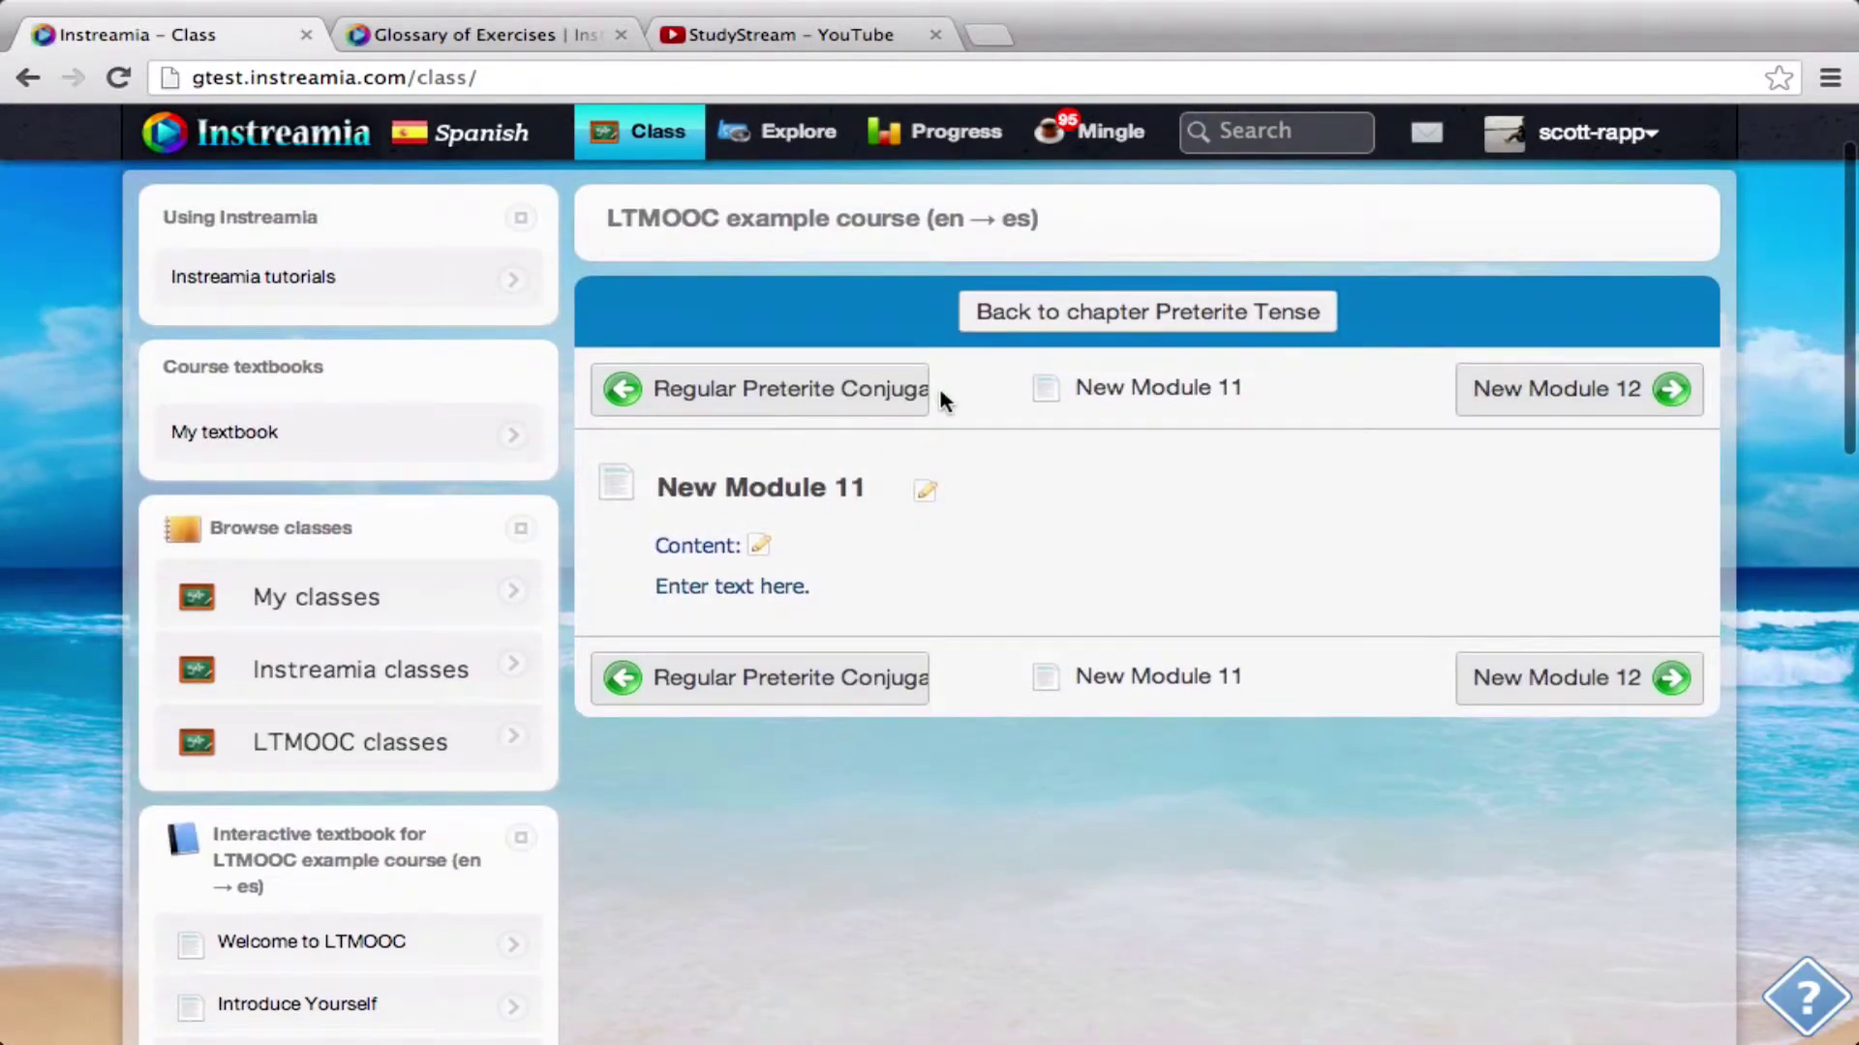
Rename the module as "Preterite Tense Practice and Ir/Ser" and save the title.
left_click(927, 495)
key("ctrl+a")
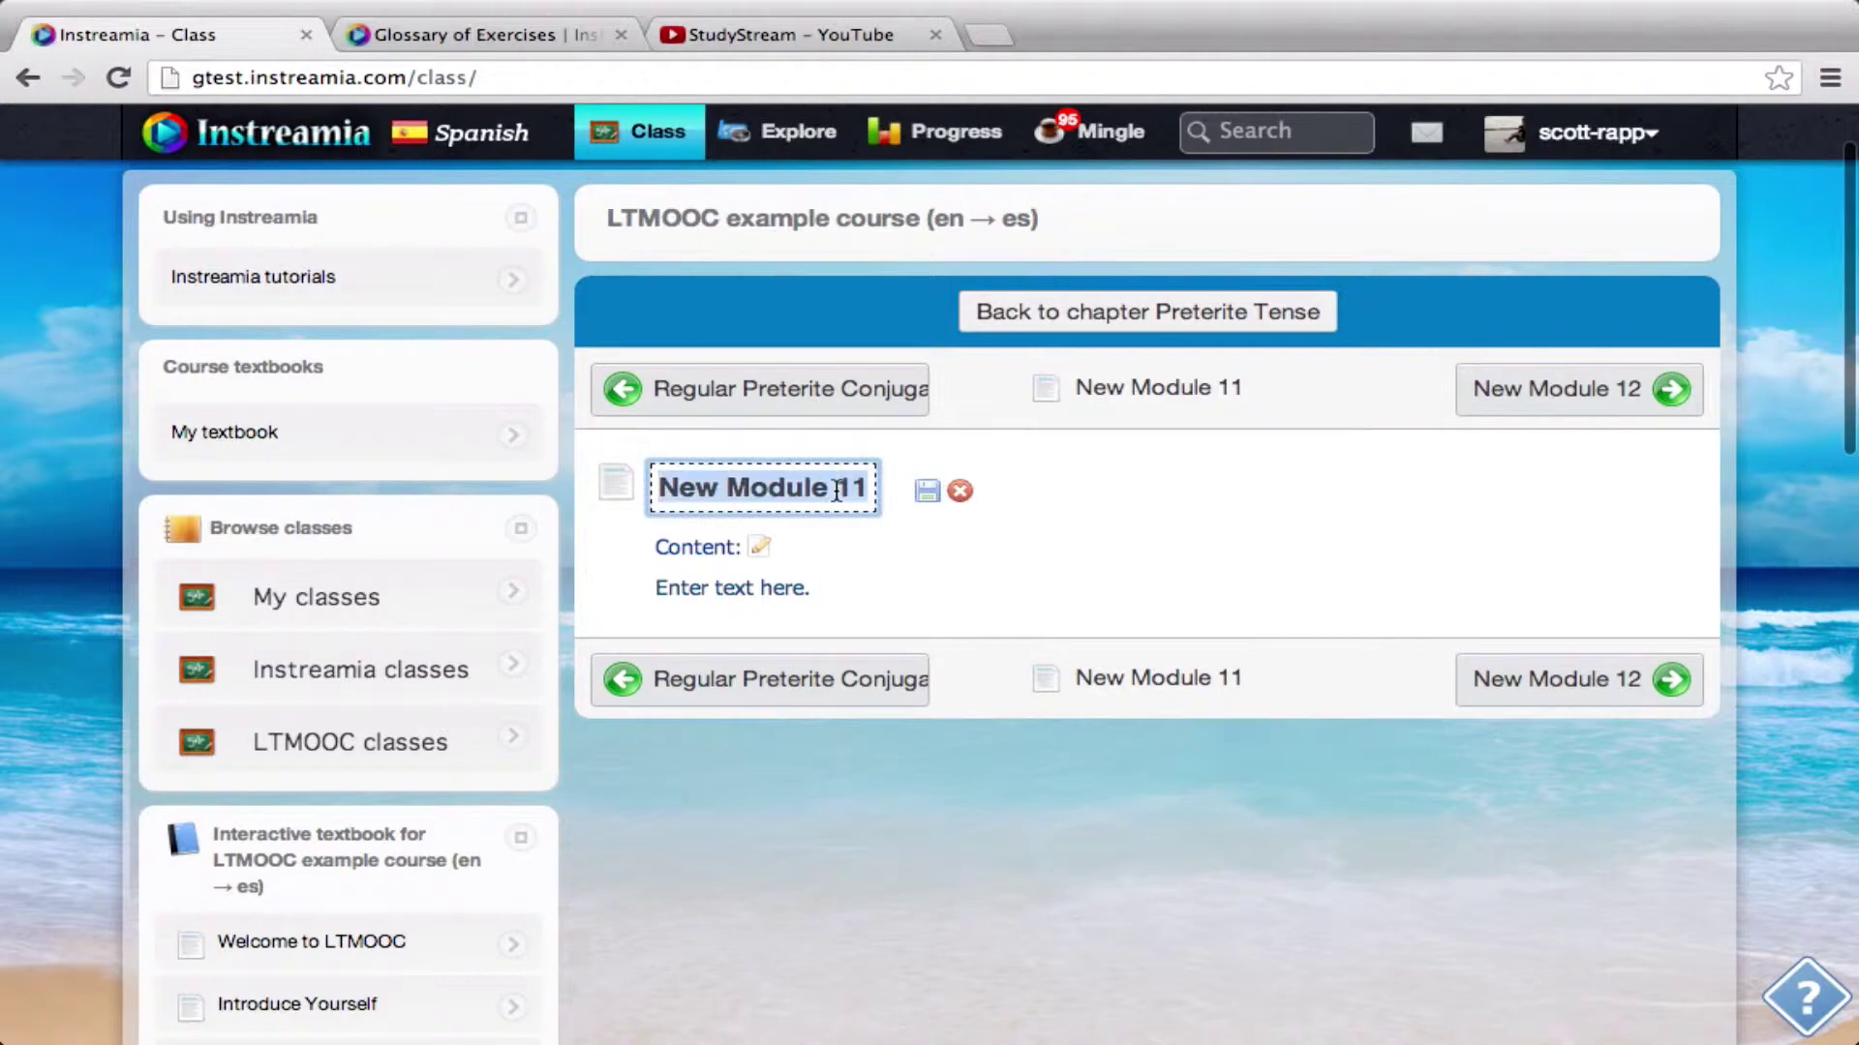
type("Preterite T")
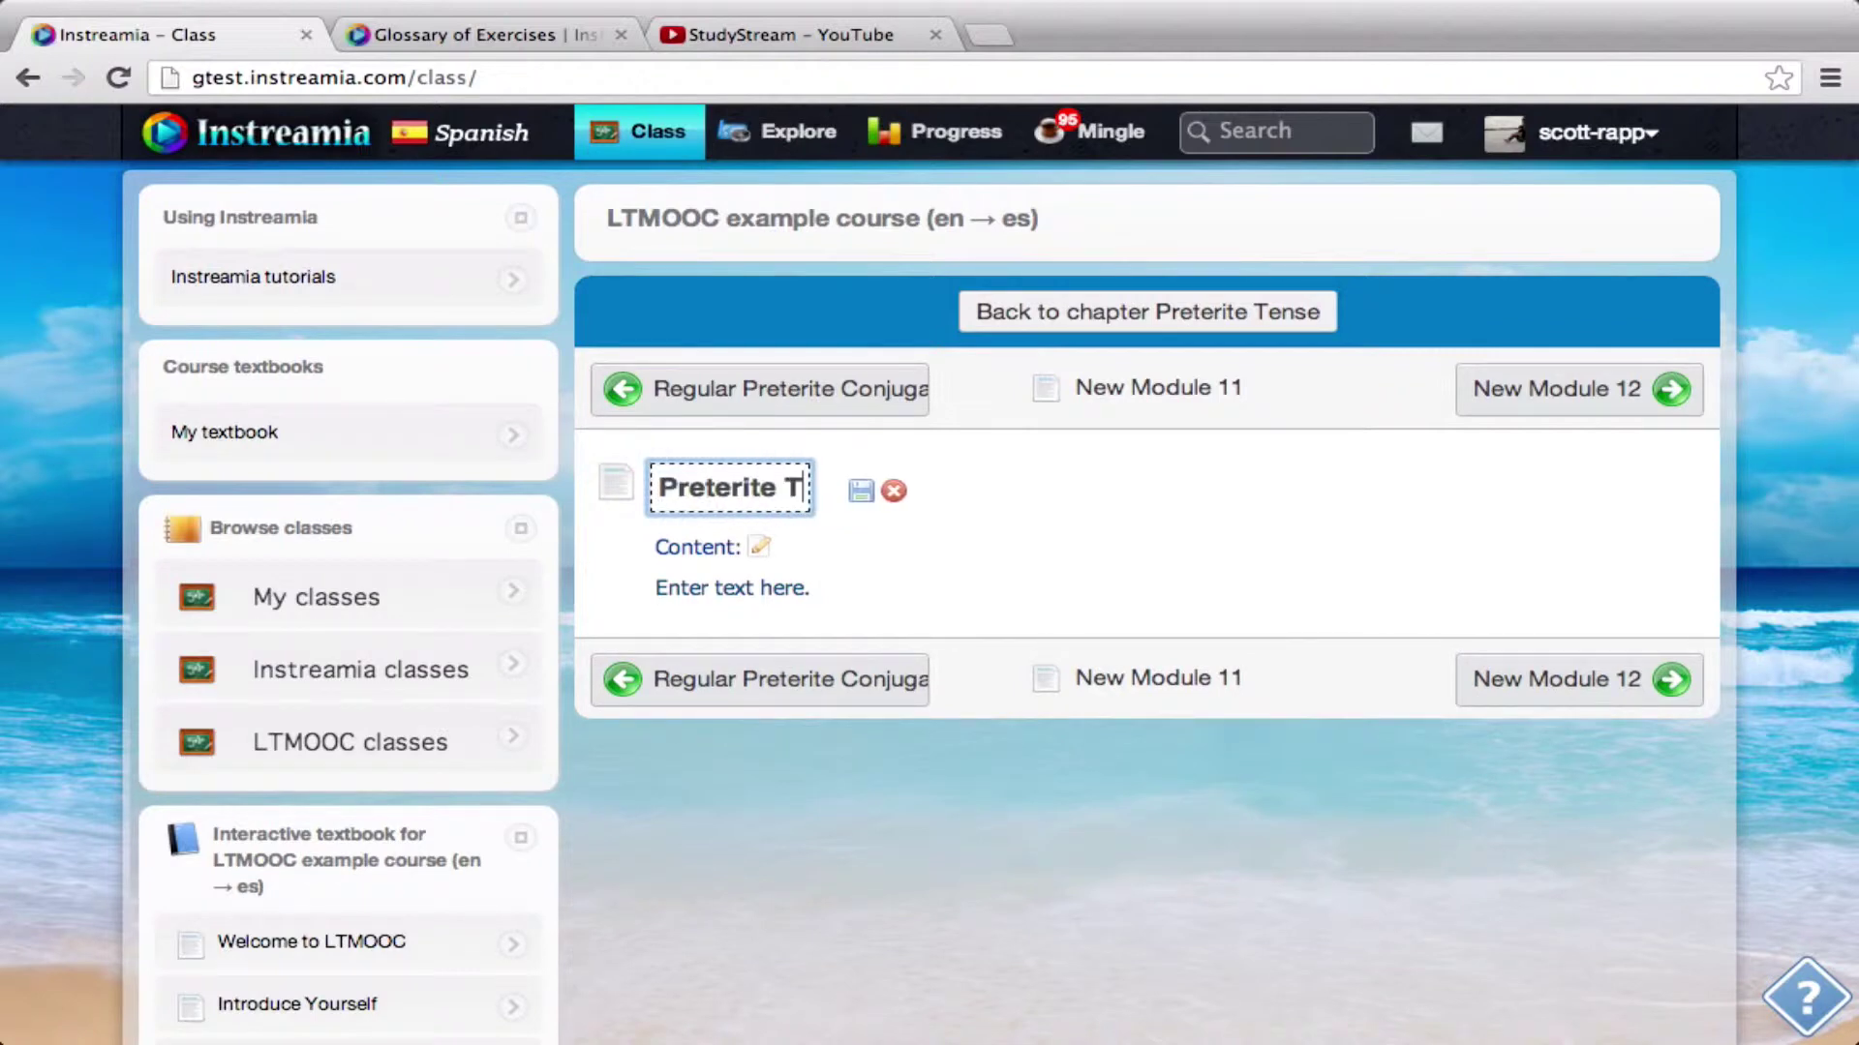
type("ense Practice")
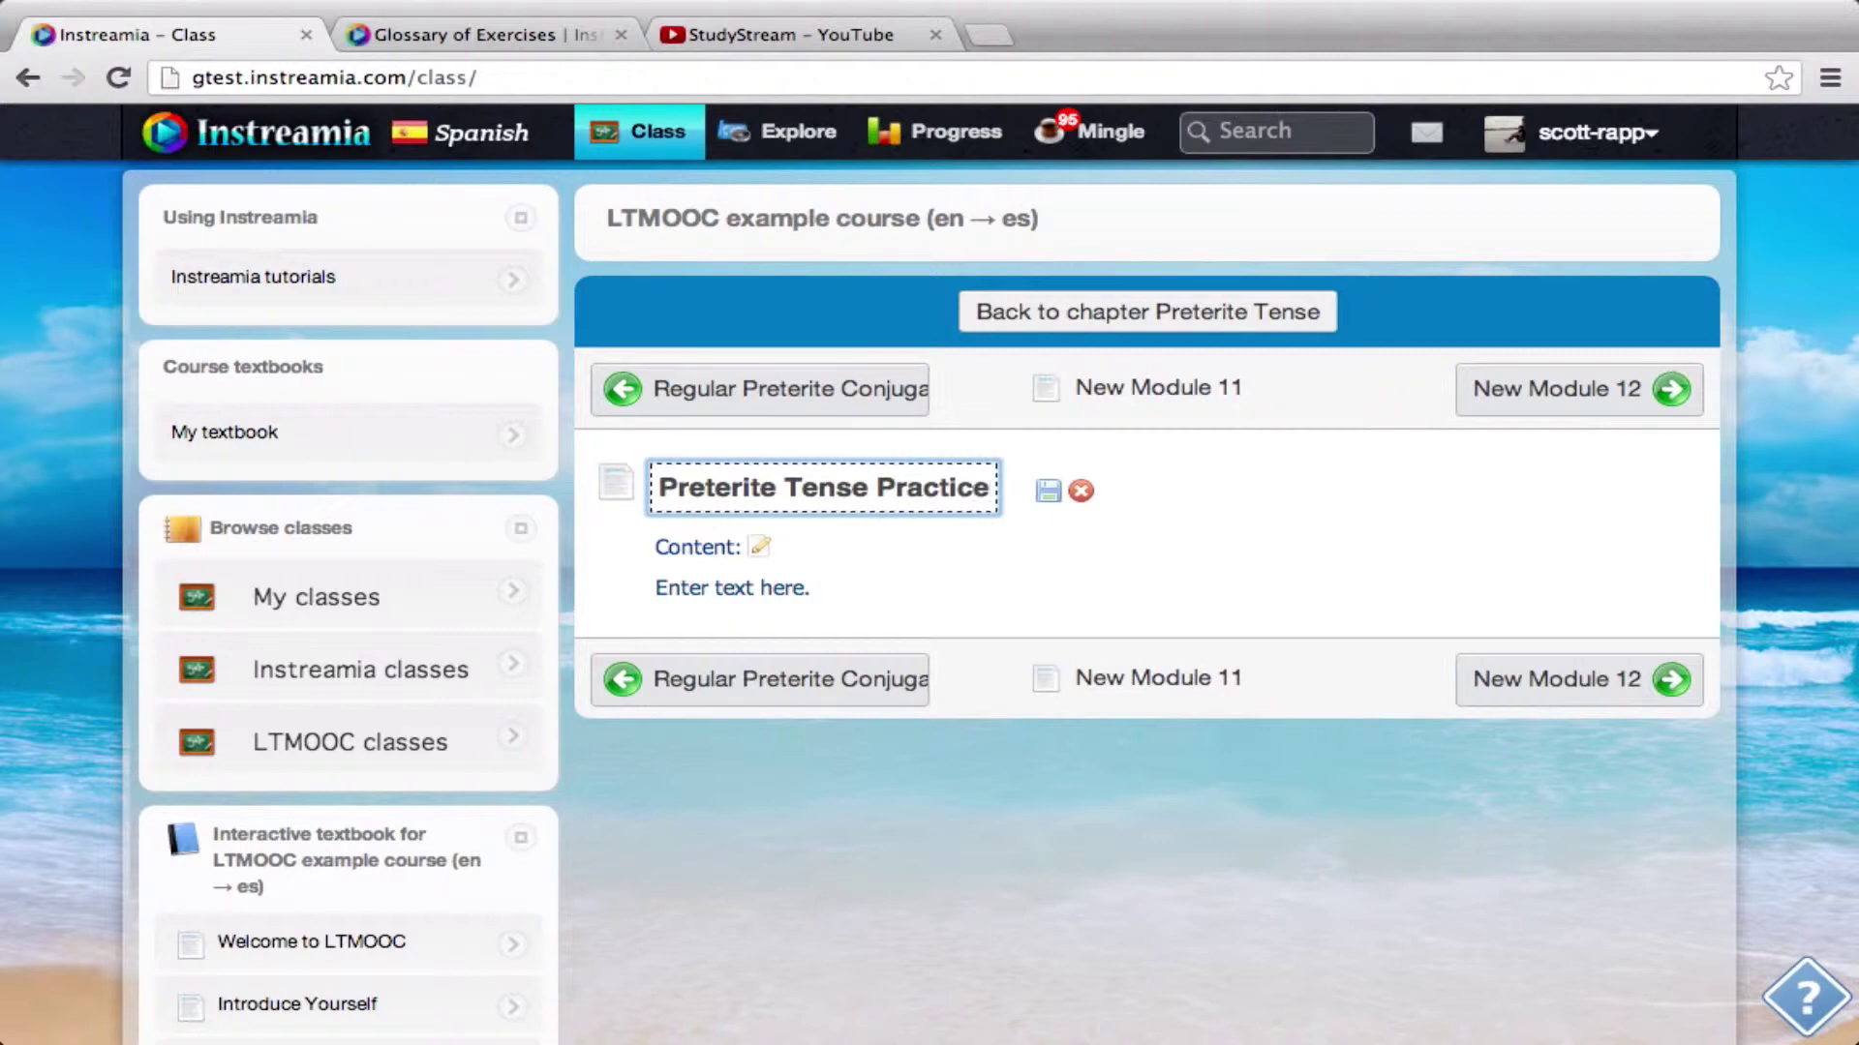
type(" and Ir")
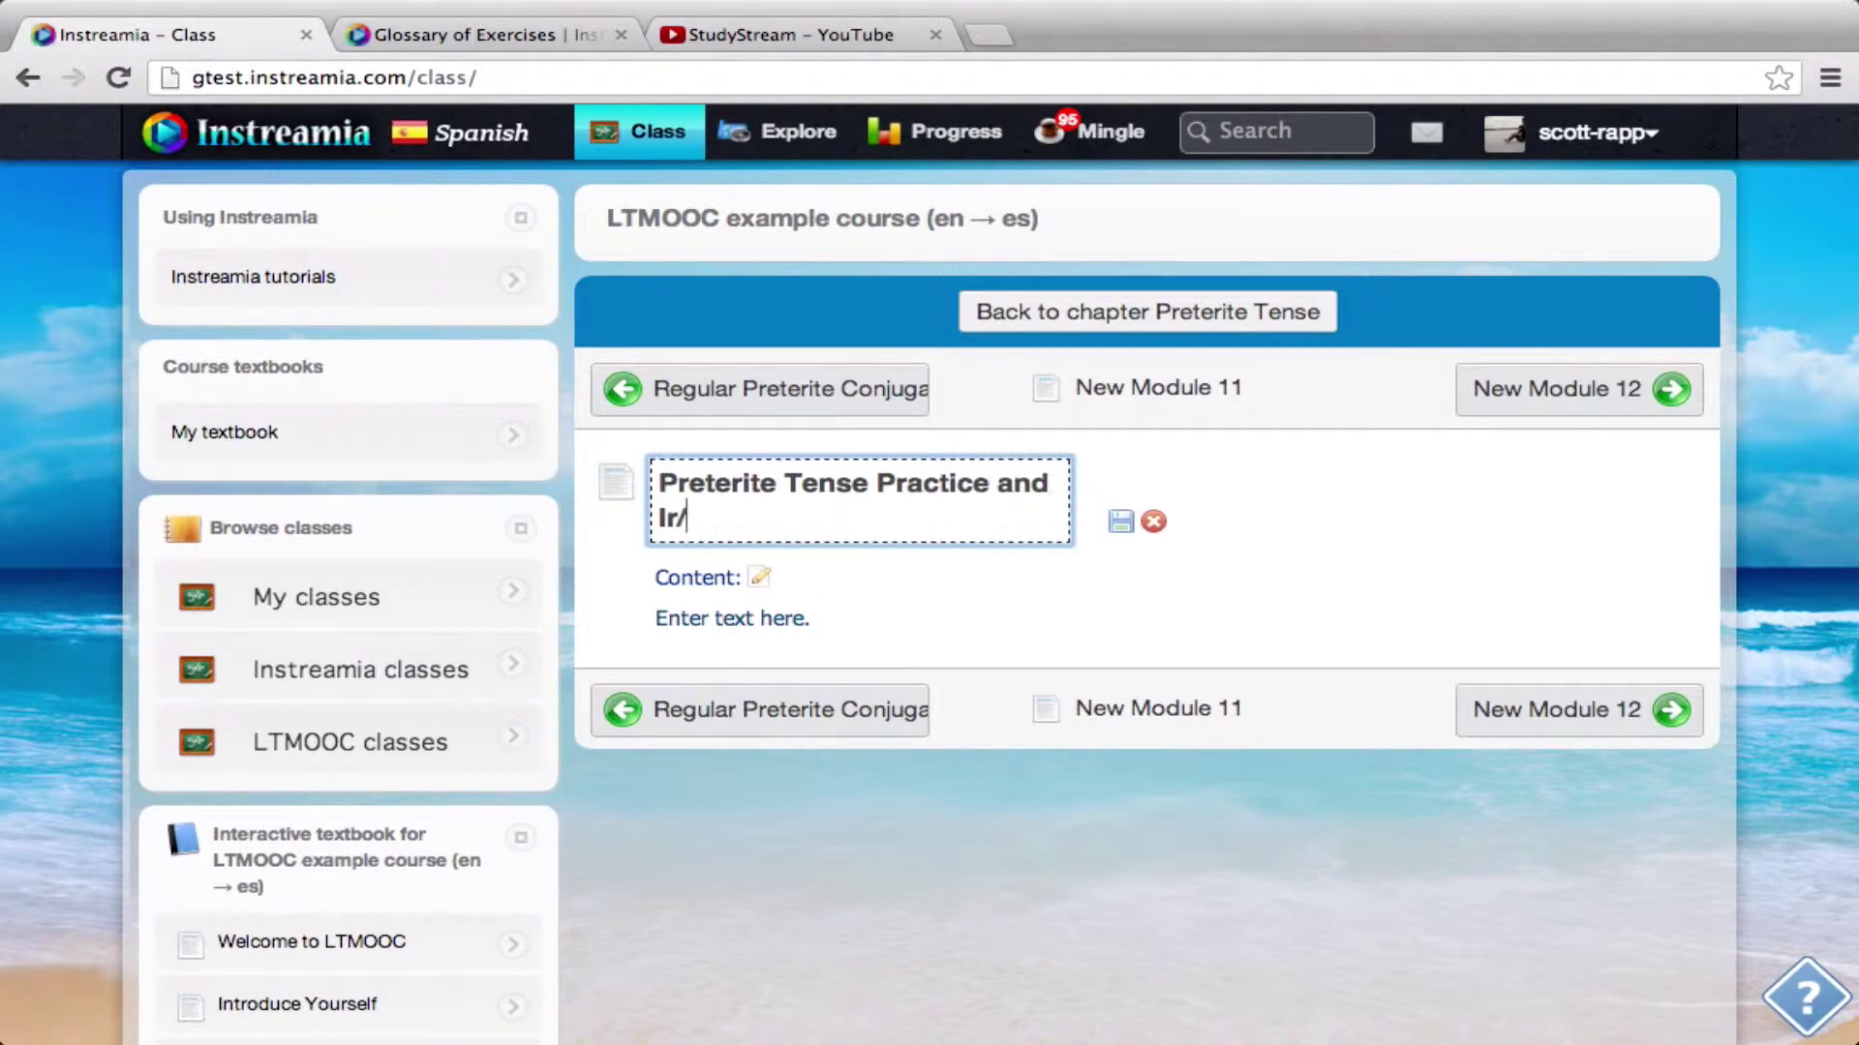
type("/Ser")
left_click(1120, 525)
Replace the module's placeholder content with "Let's learn from another video." and save it.
left_click(759, 578)
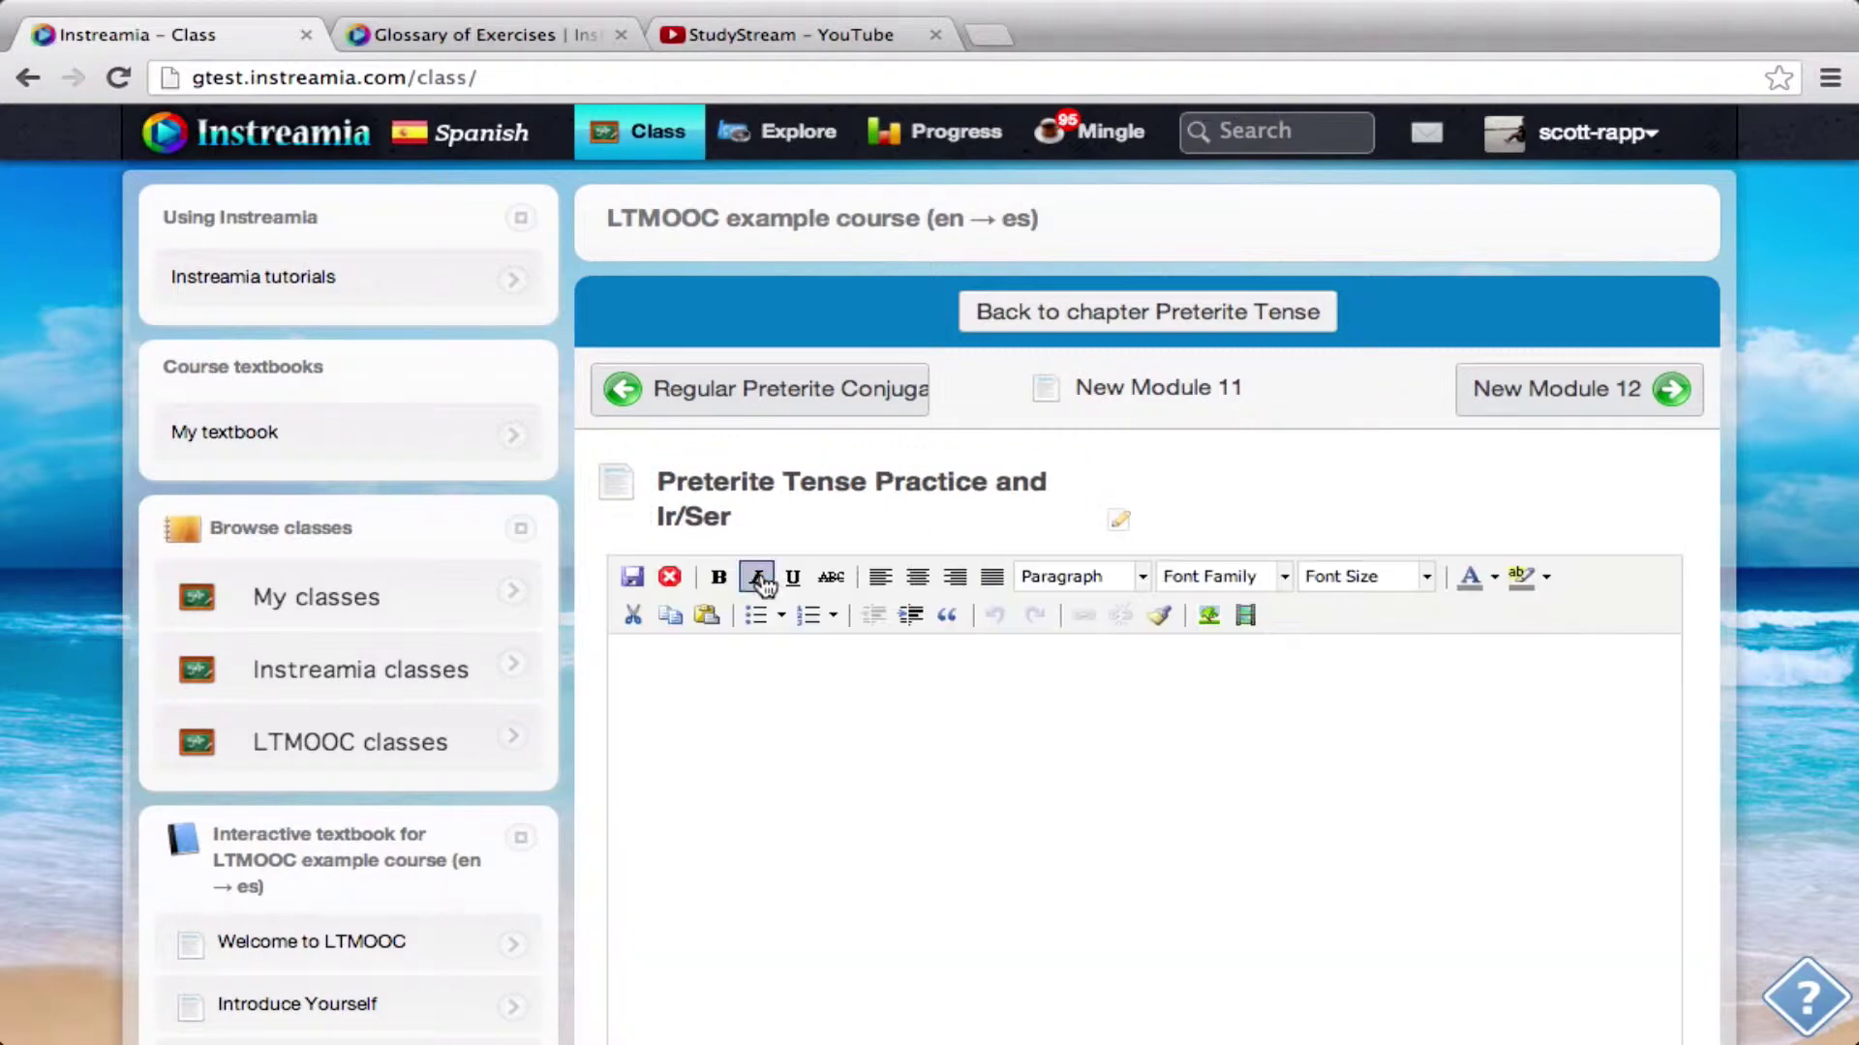
left_click_drag(756, 681, 510, 656)
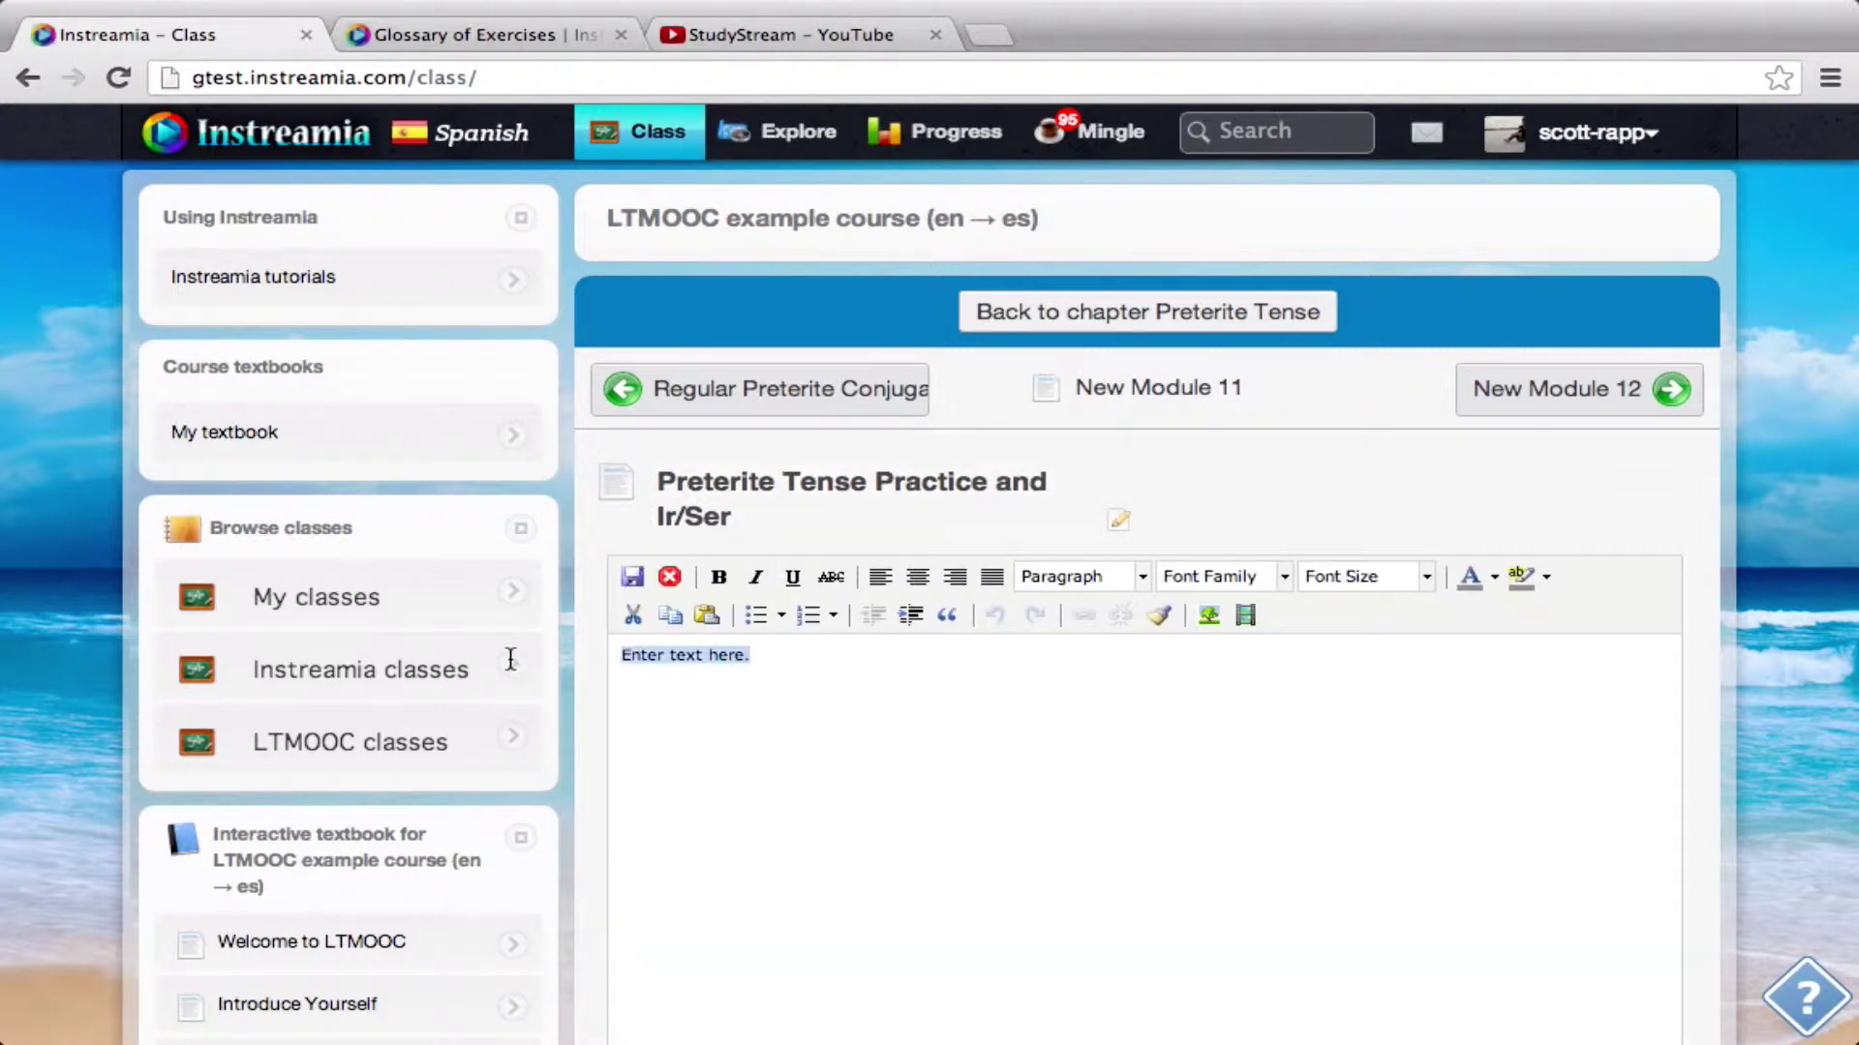
left_click(773, 653)
left_click_drag(774, 653, 620, 655)
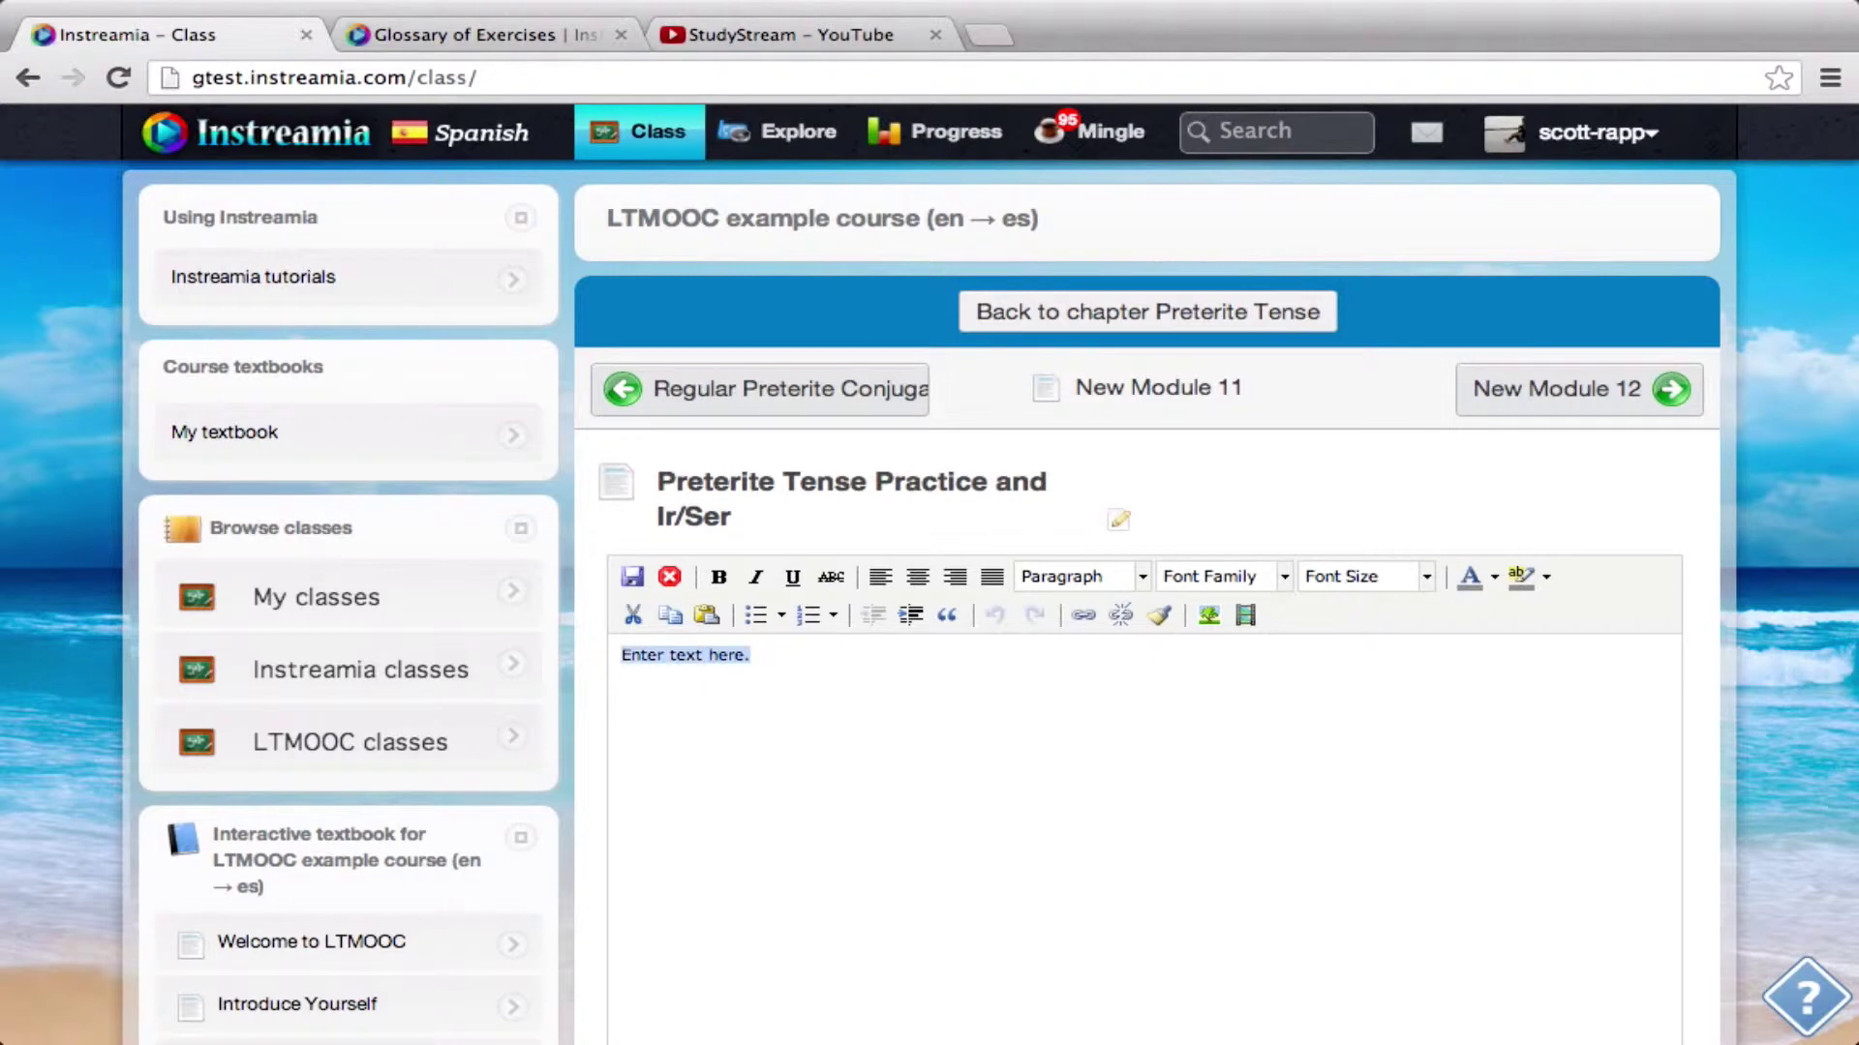
type("Let's")
type(" le")
key("BackSpace")
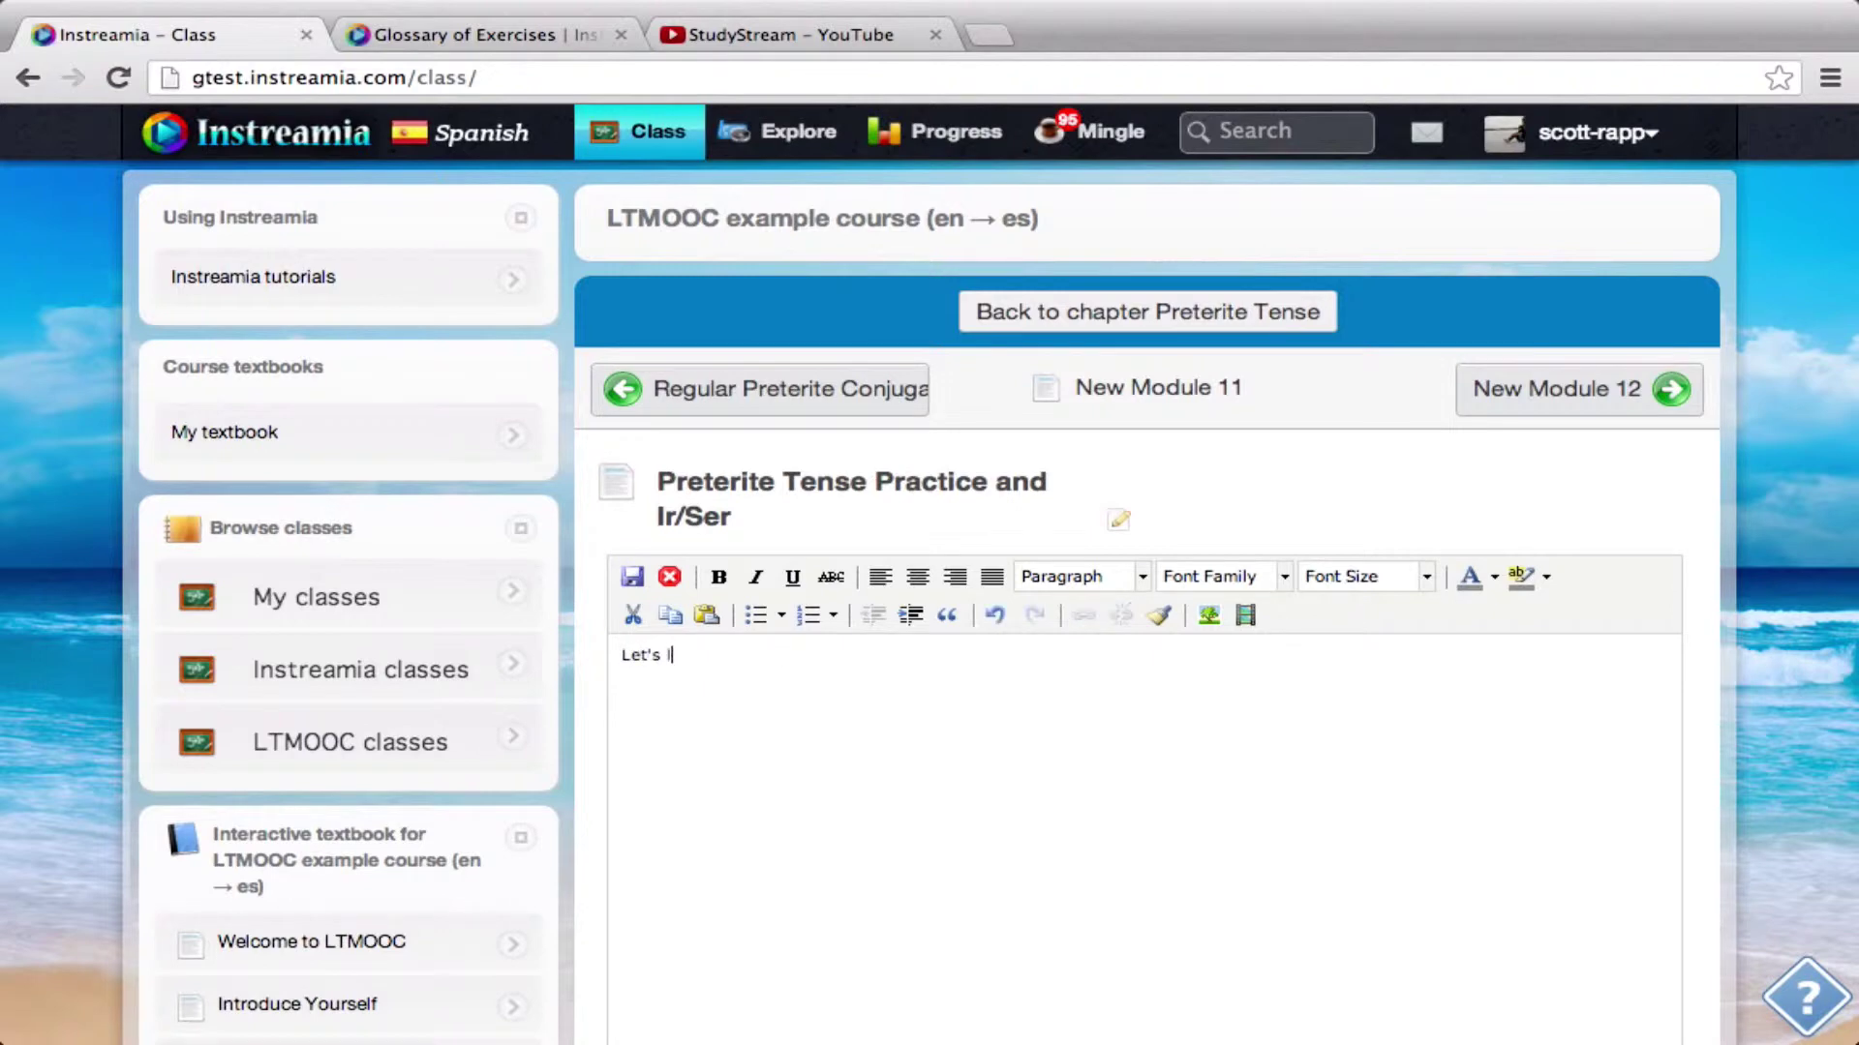
type("learn from another video.")
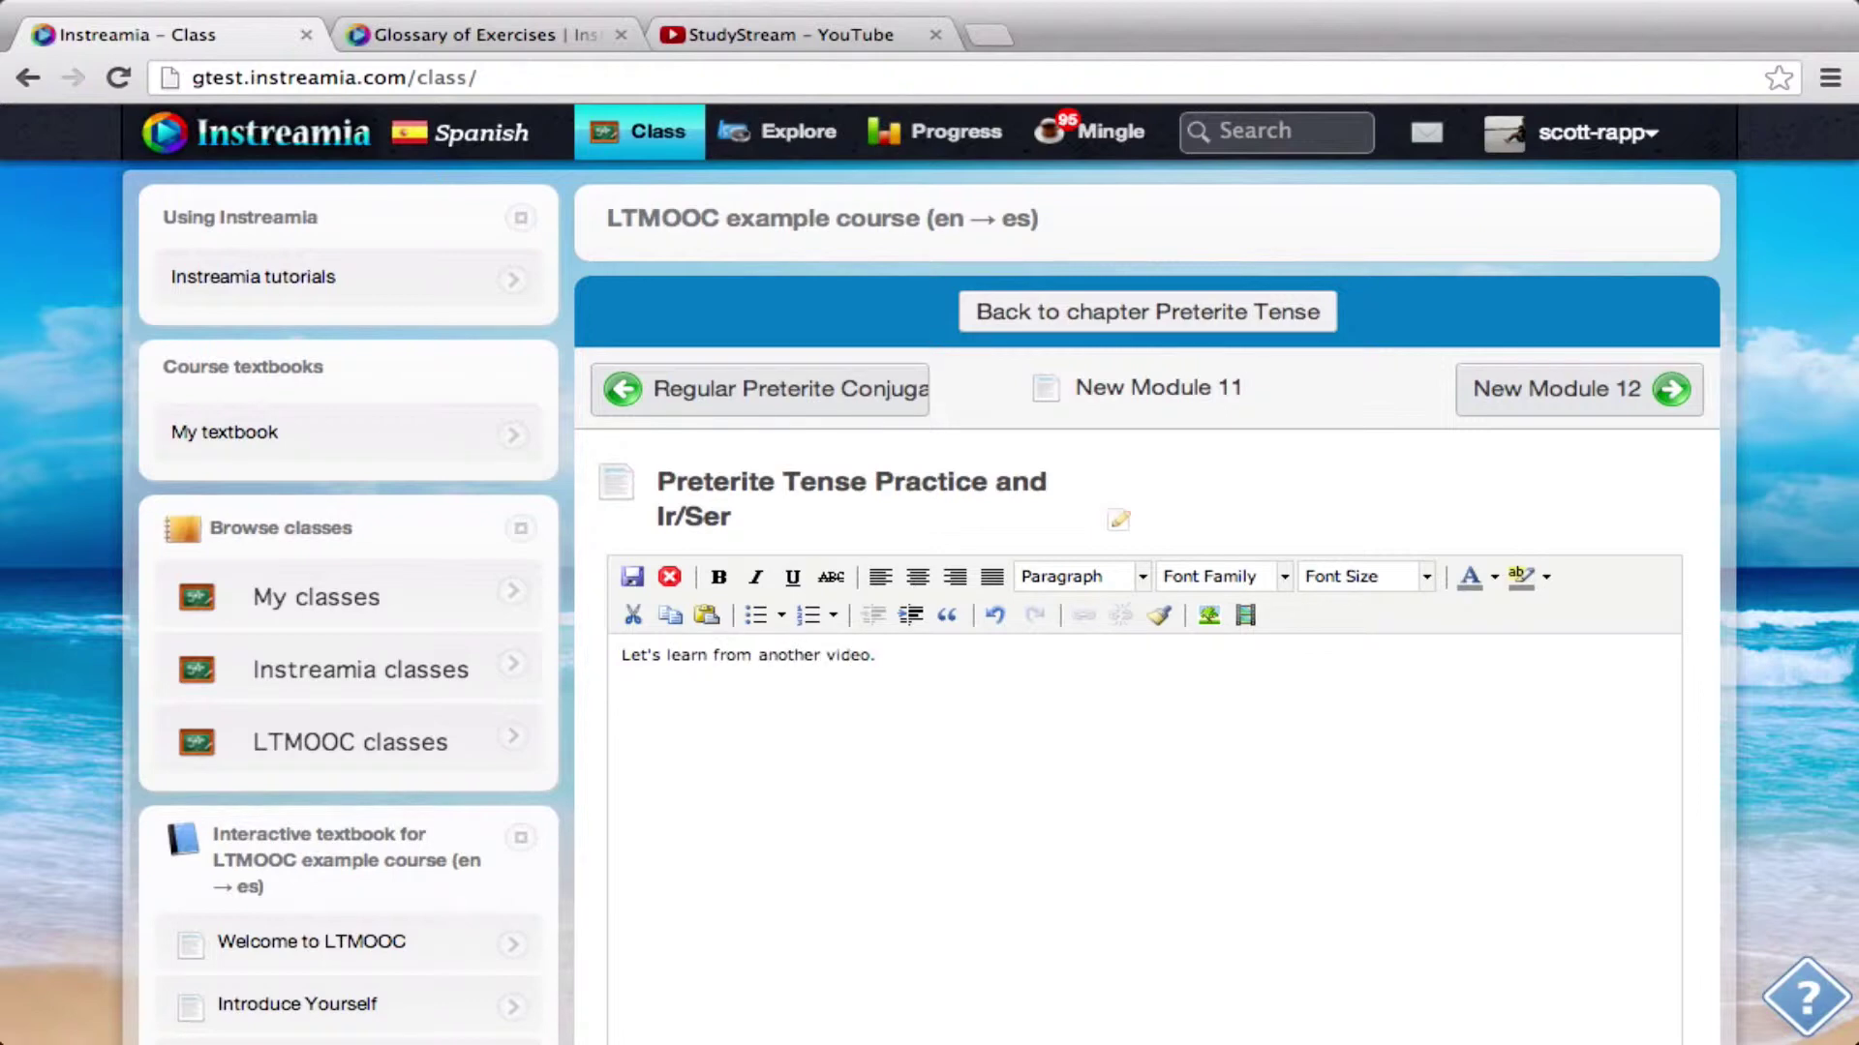
left_click(633, 576)
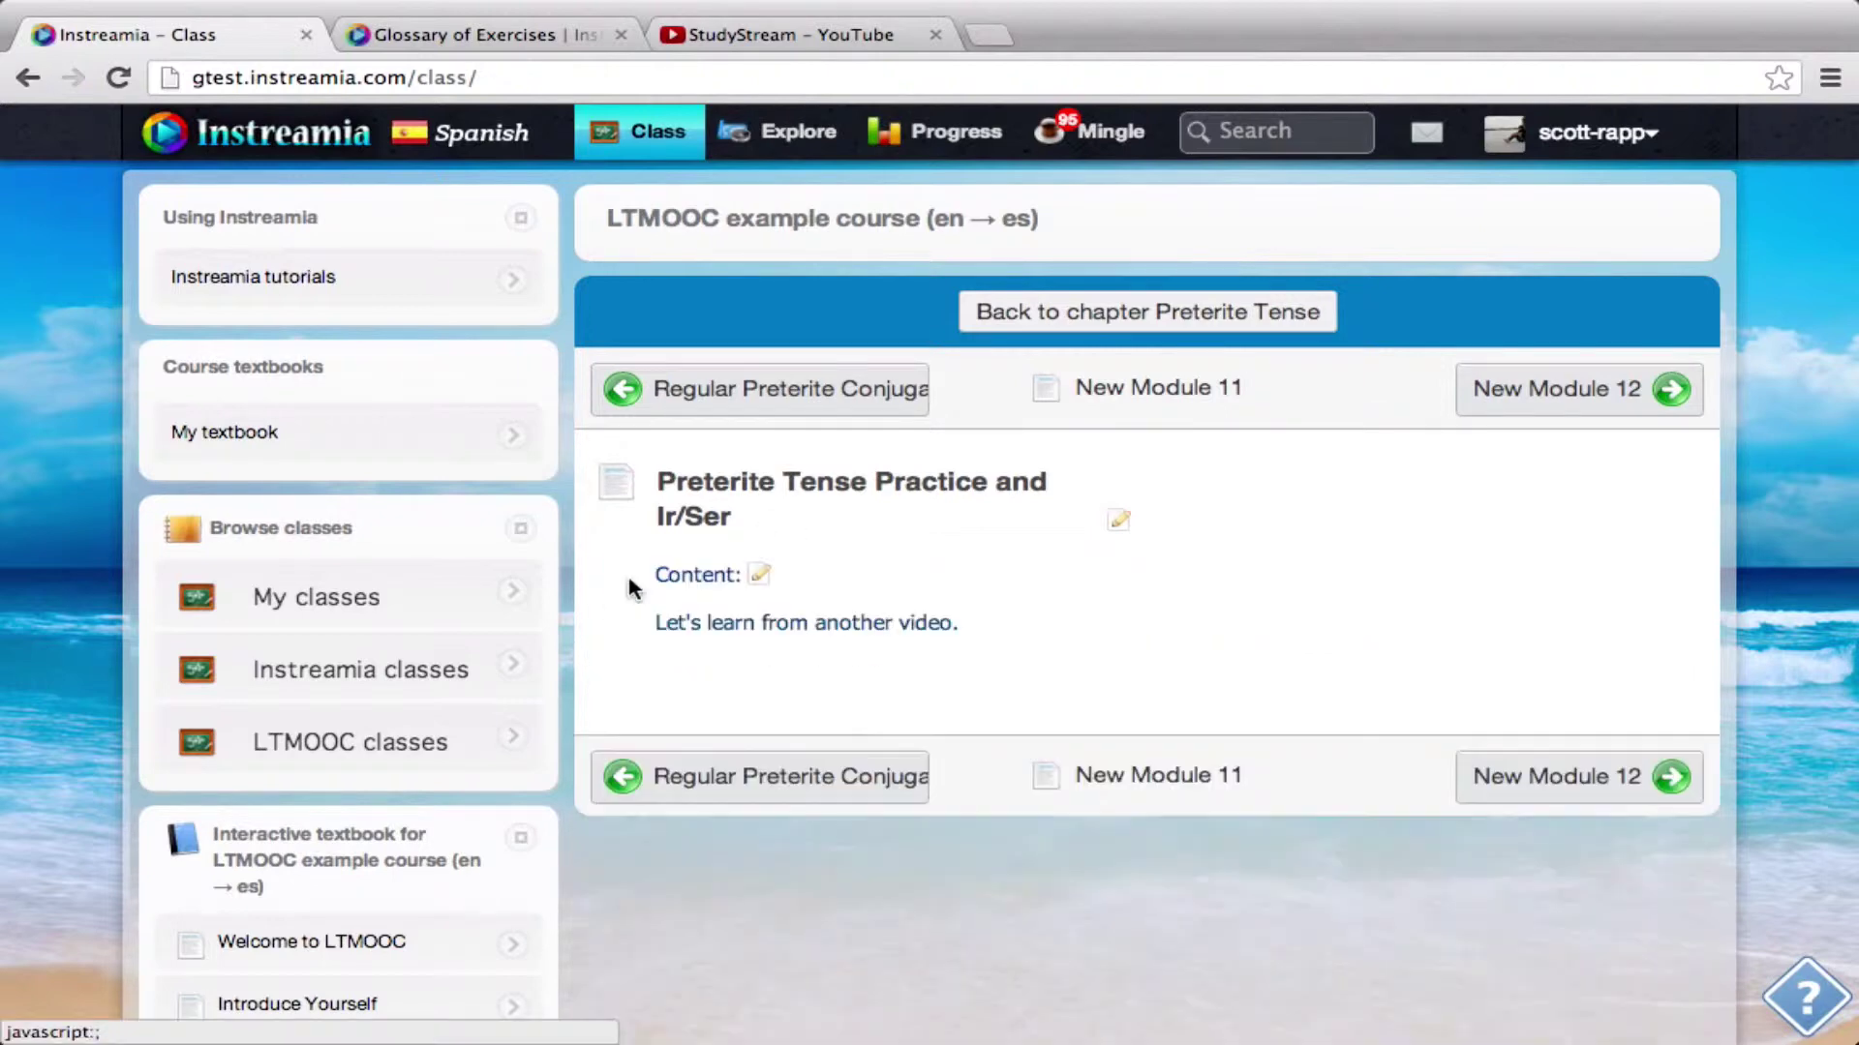
Find the video "Salvat Cuenta Cuentos: Sudi y el tigre." in Explore's "historia" results and copy its Live-Listening activity link.
left_click(789, 143)
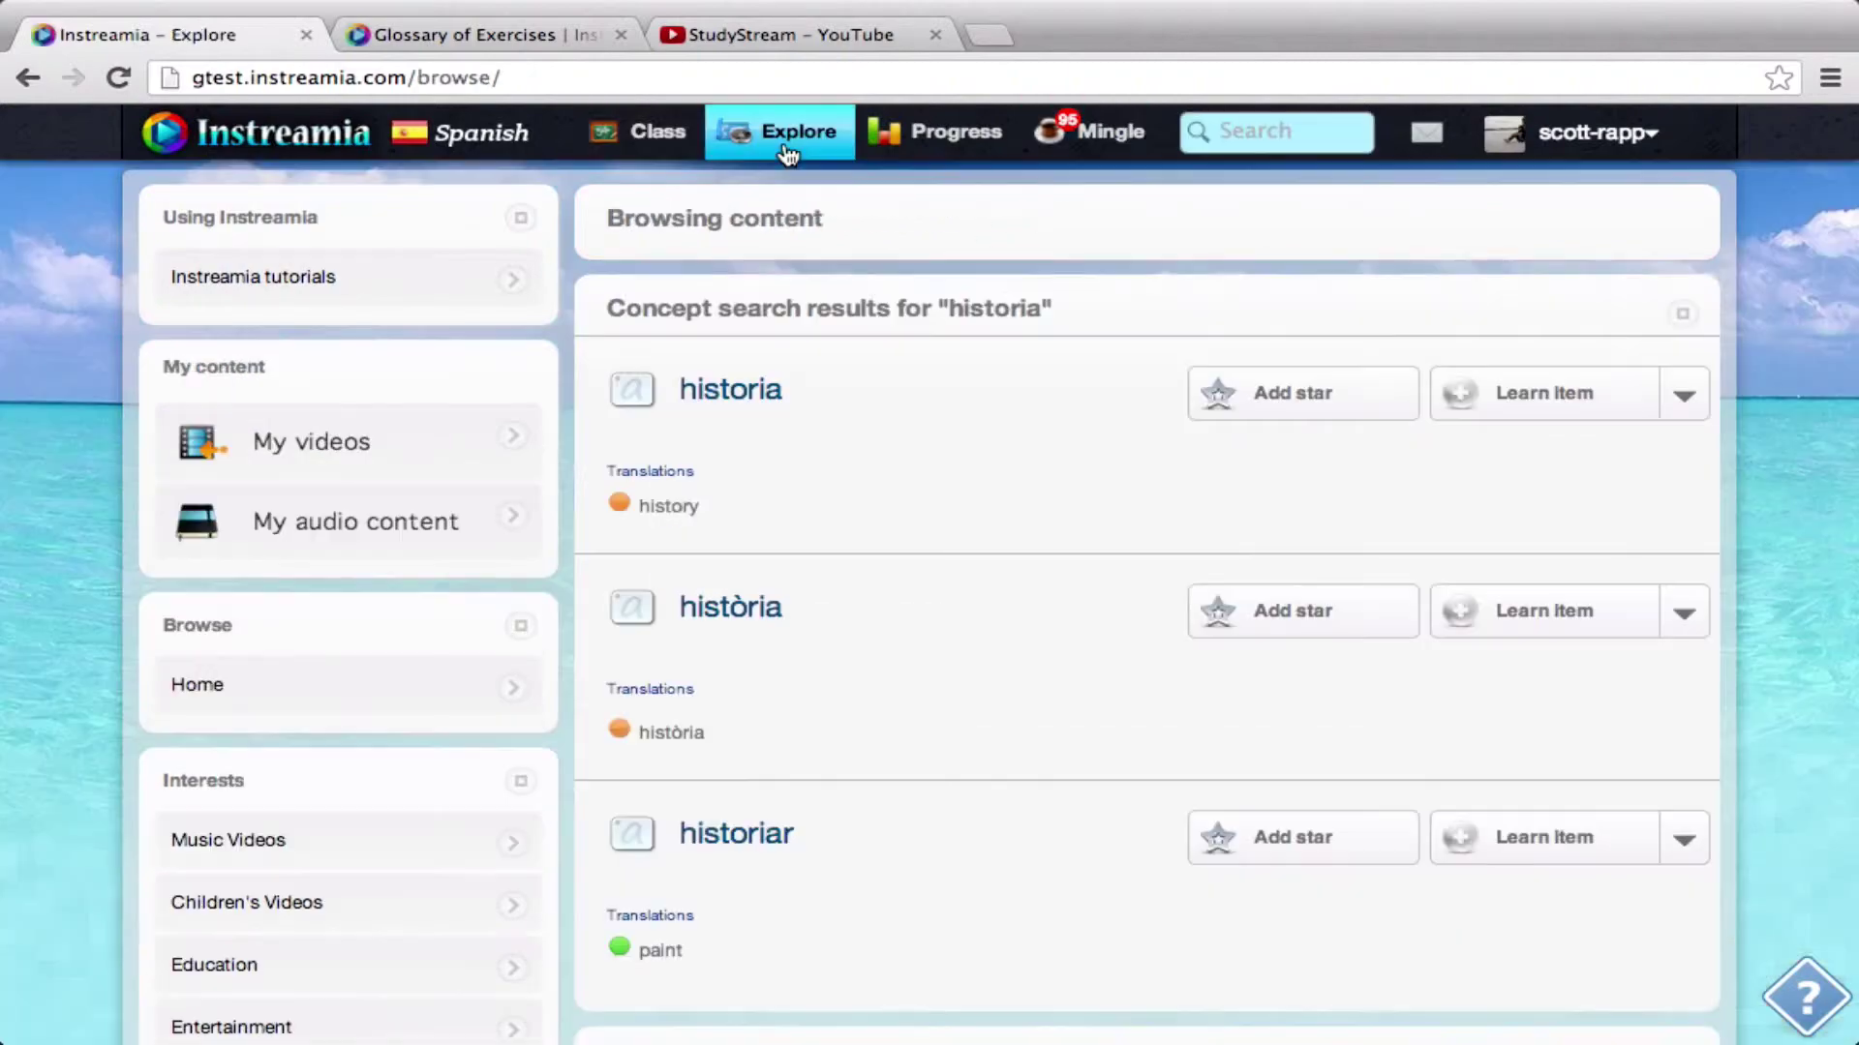
scroll(1278, 121, "down", 5)
scroll(941, 648, "down", 5)
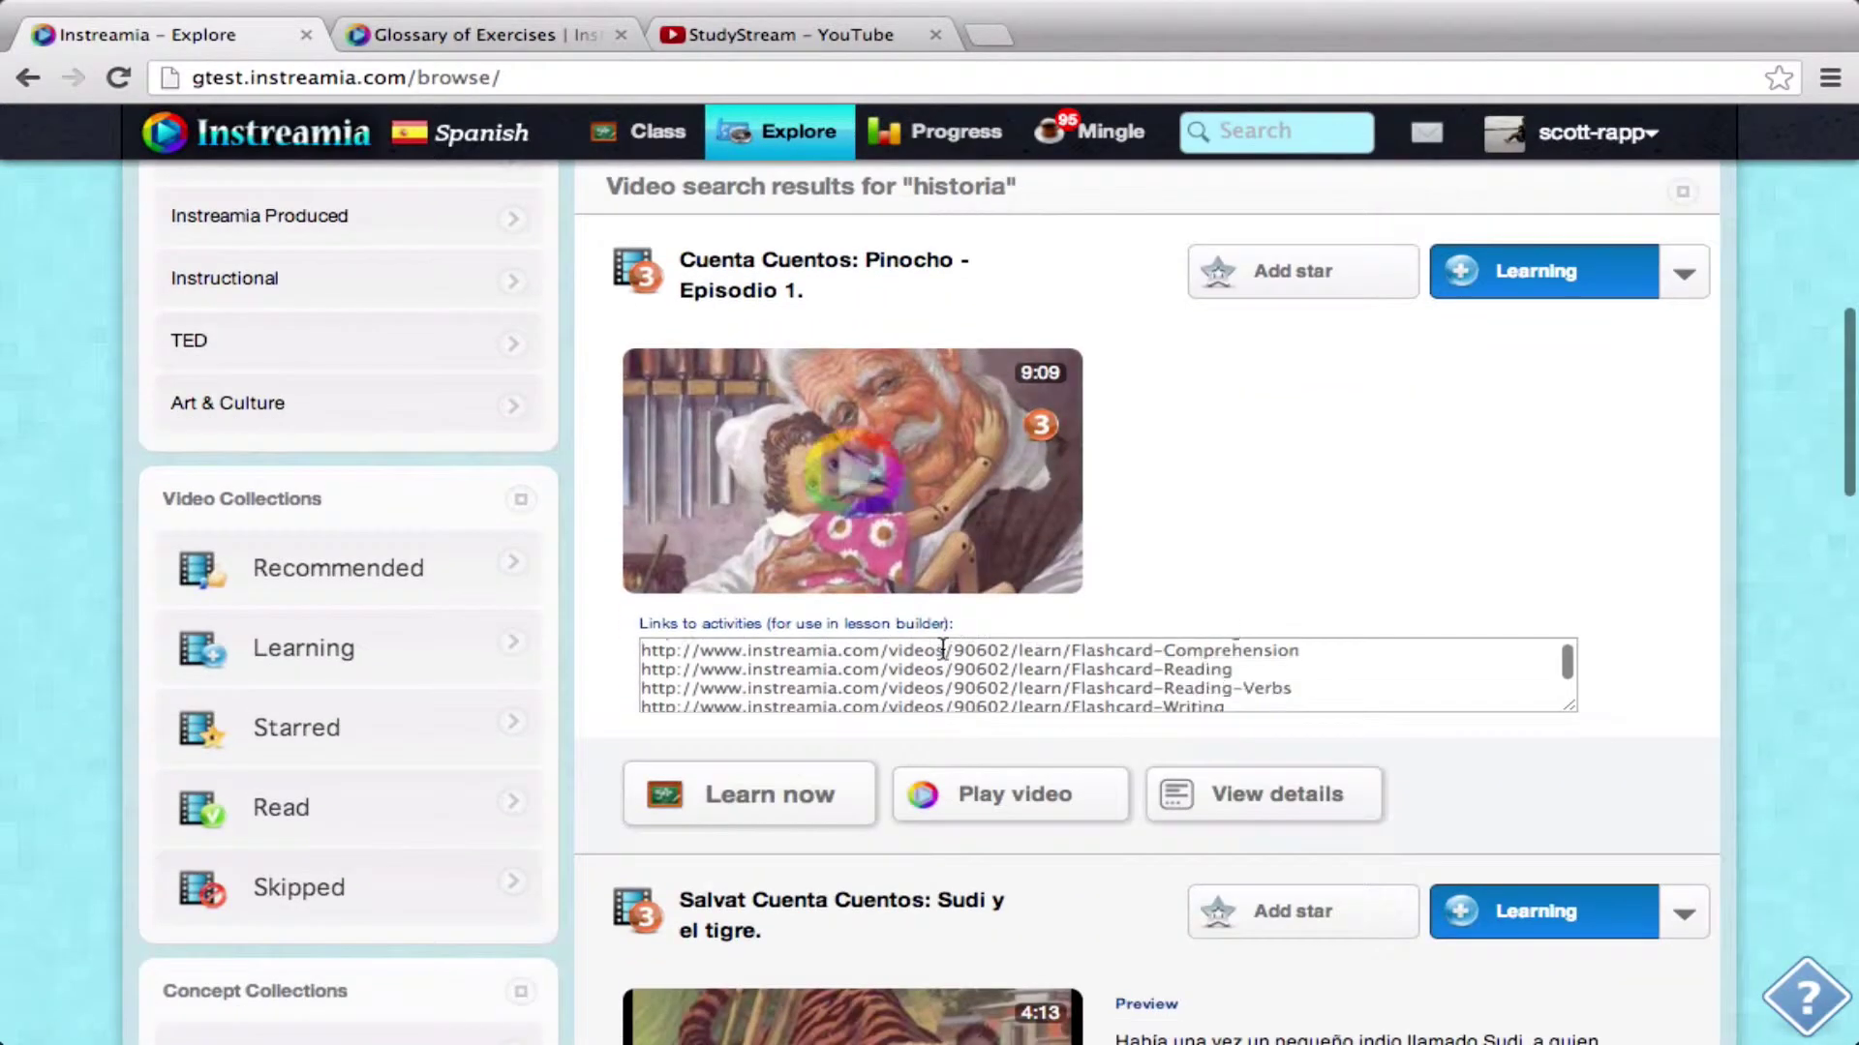
scroll(941, 649, "down", 3)
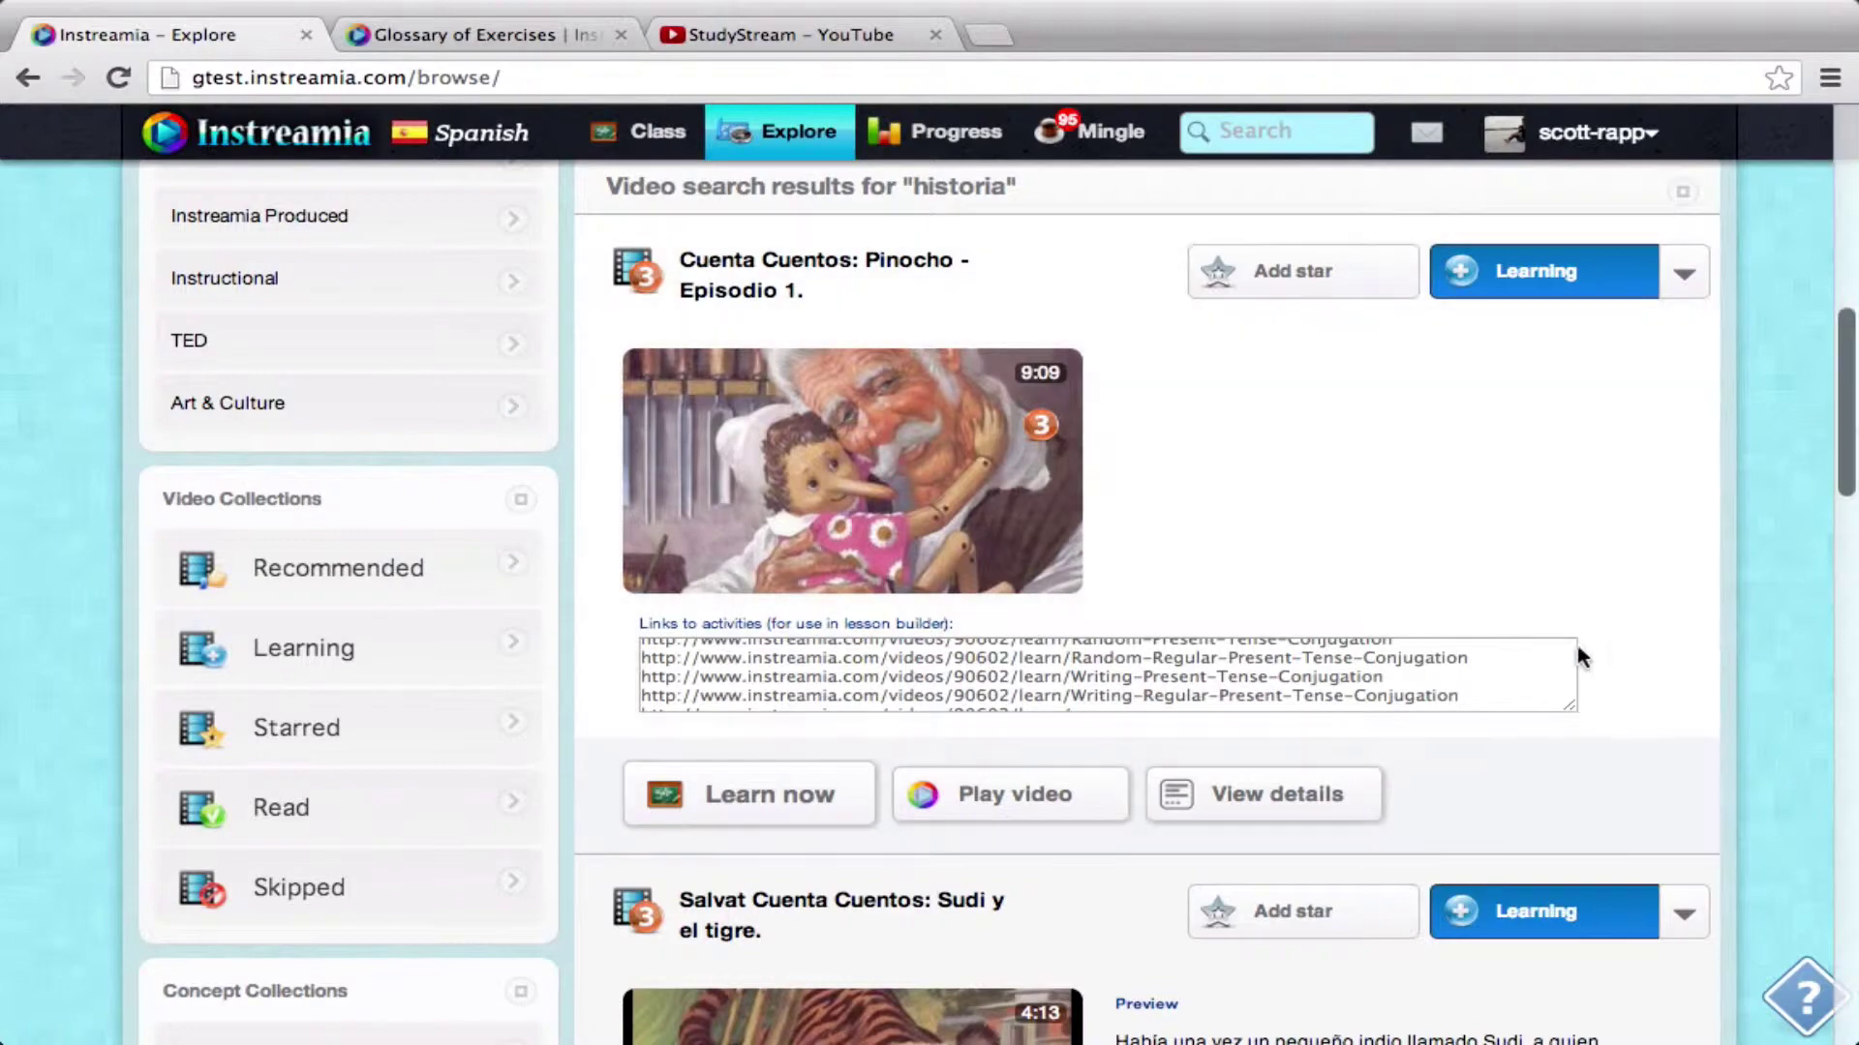
scroll(1619, 675, "down", 5)
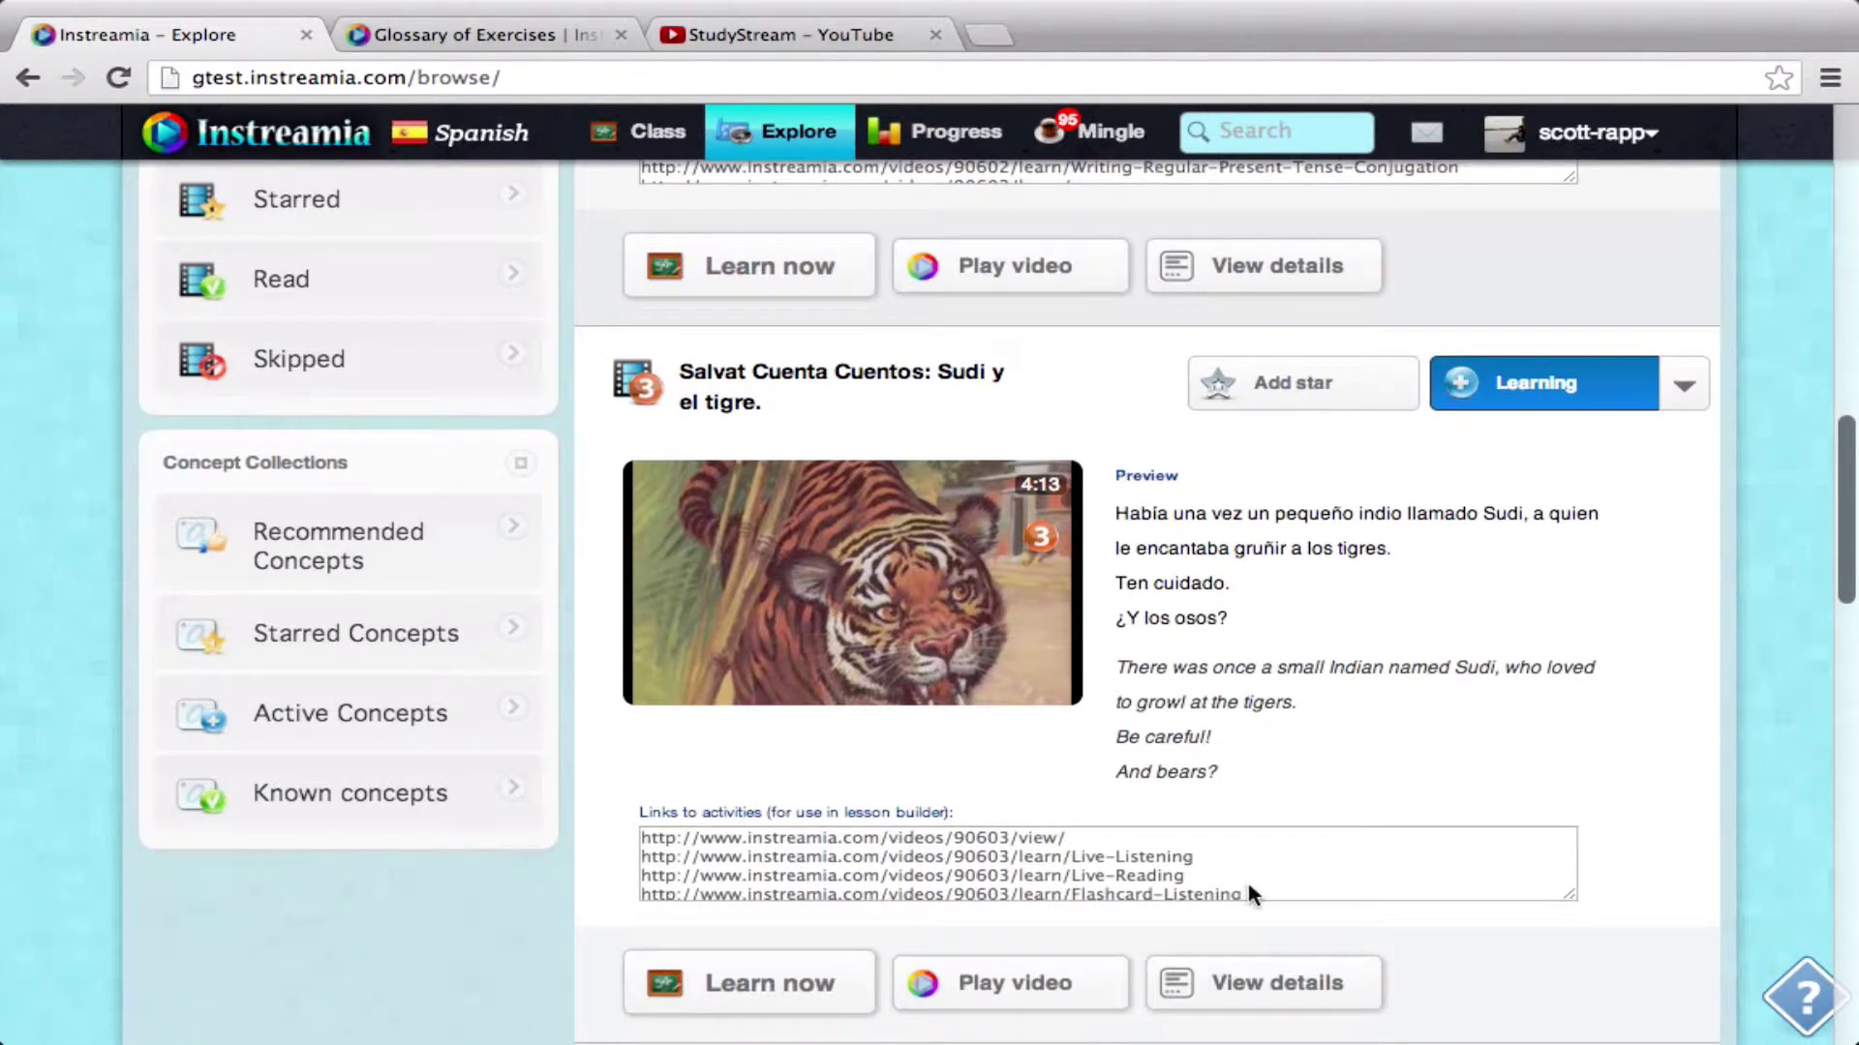
left_click_drag(1193, 857, 643, 860)
key("ctrl+c")
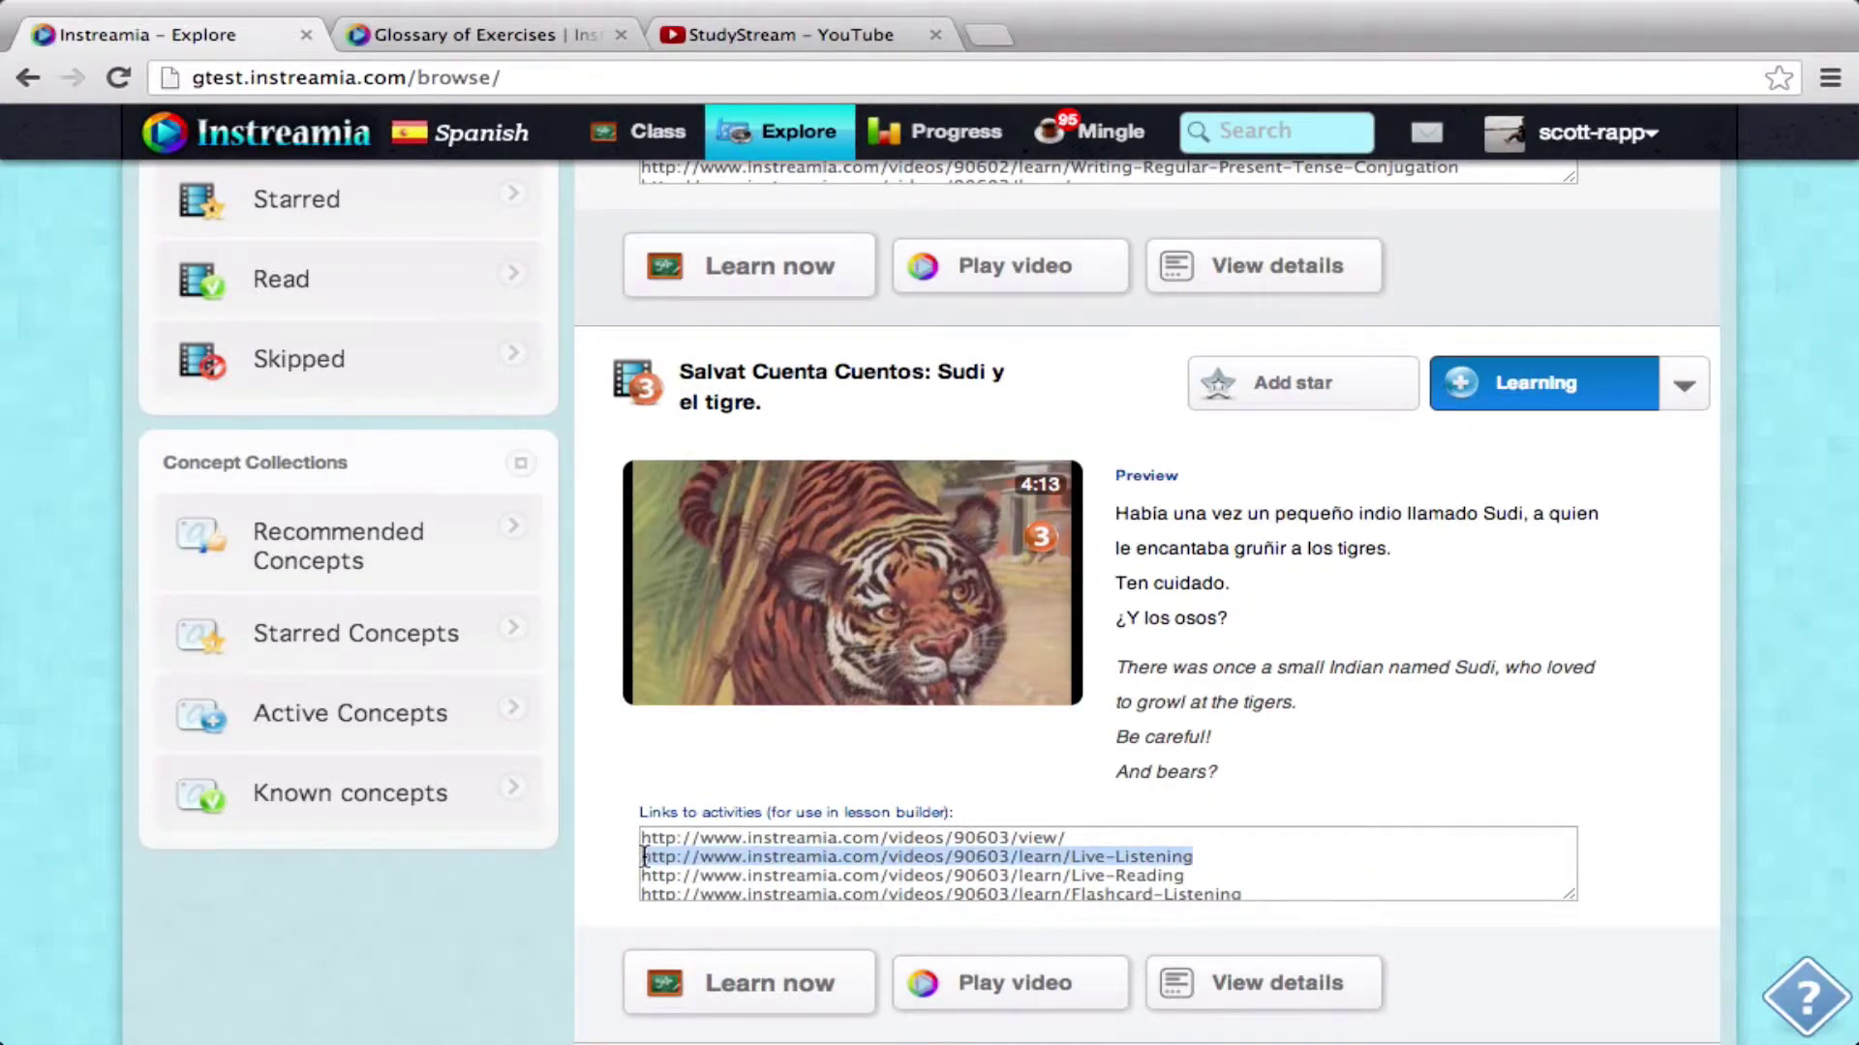
Paste the Live-Listening link beneath the sentence in the Preterite Tense Practice and Ir/Ser module content and remove the space before it.
scroll(637, 399, "up", 3)
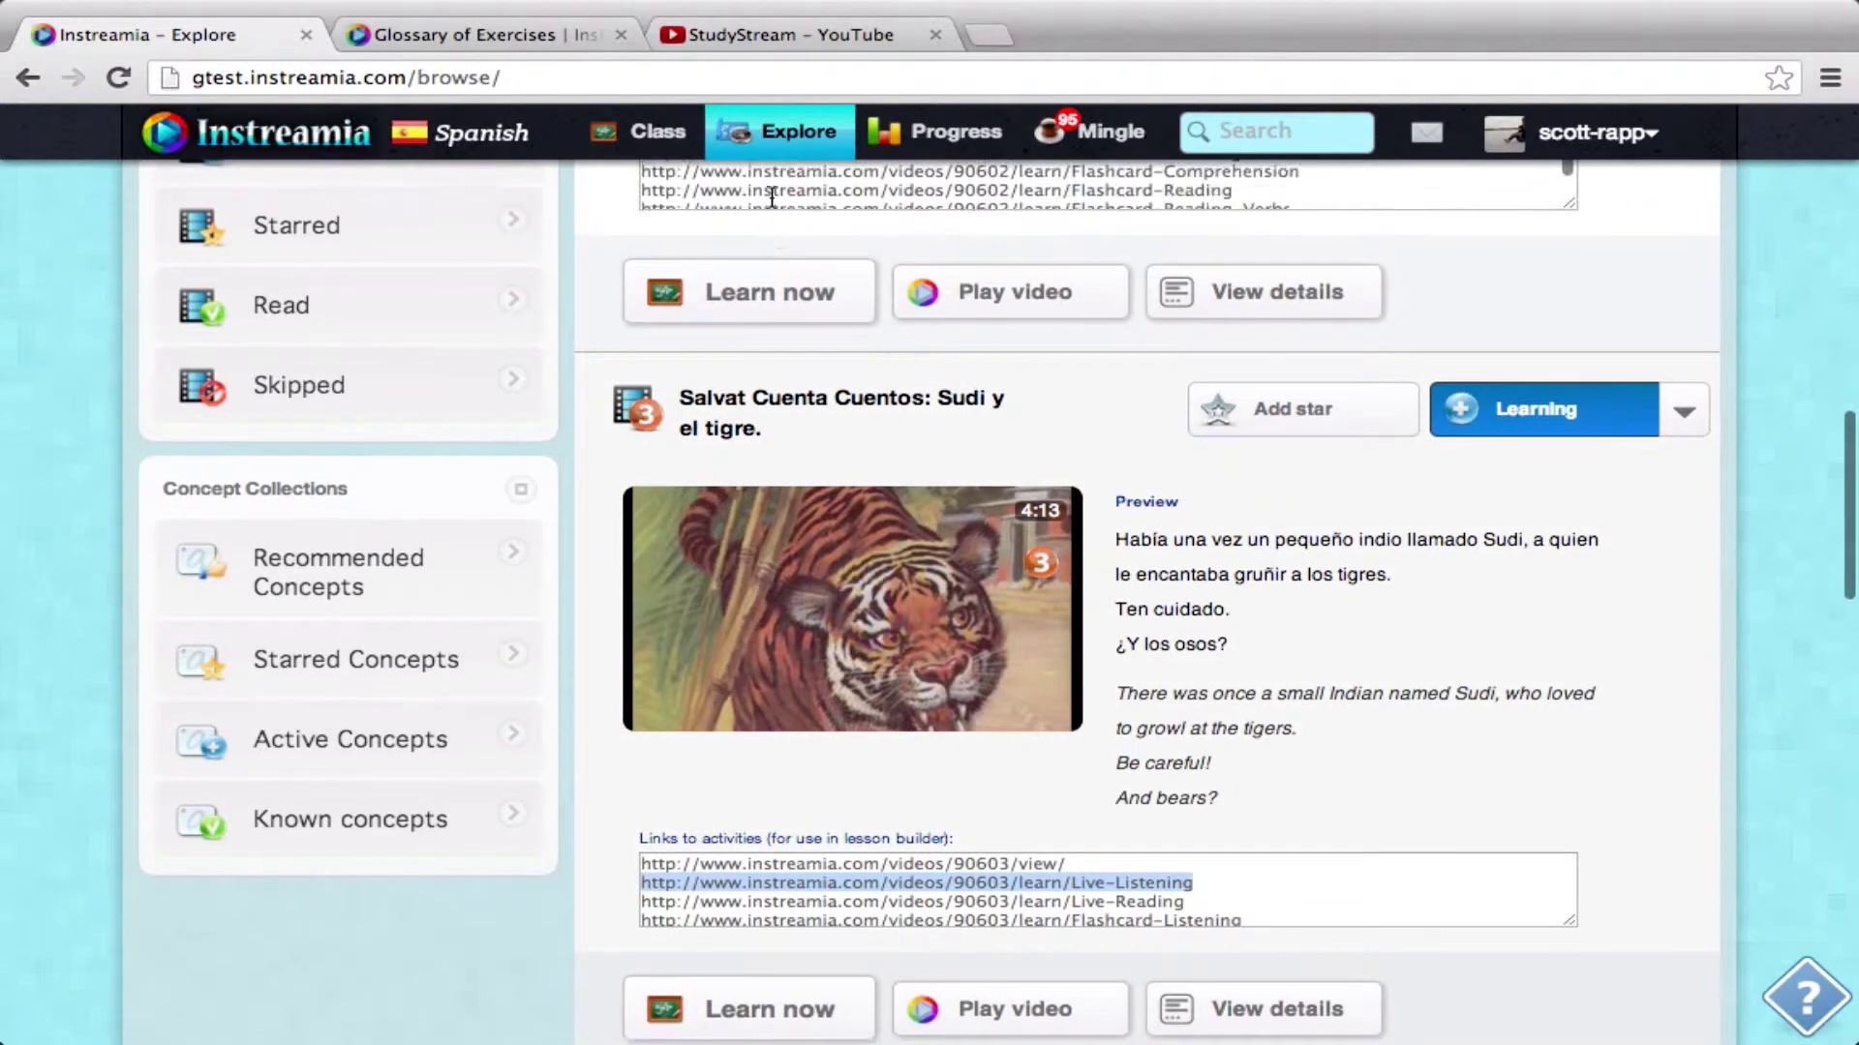
scroll(637, 392, "up", 5)
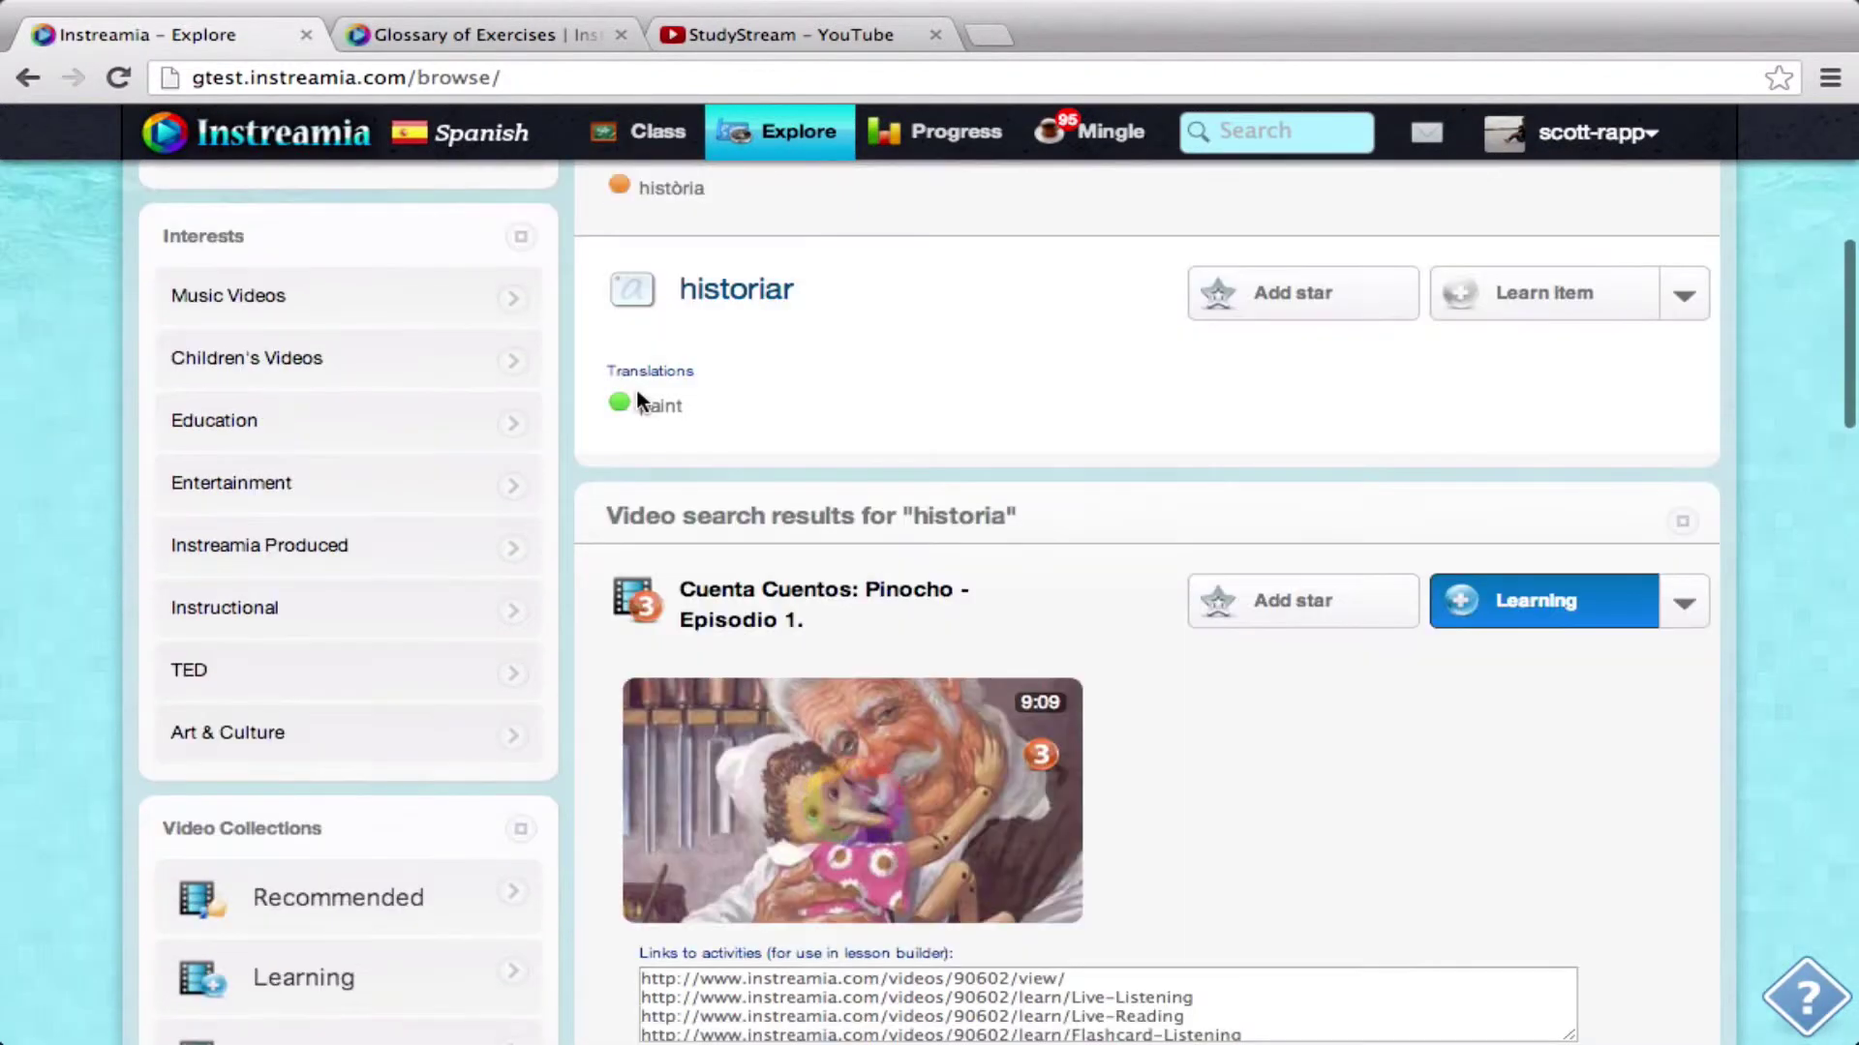
left_click(671, 133)
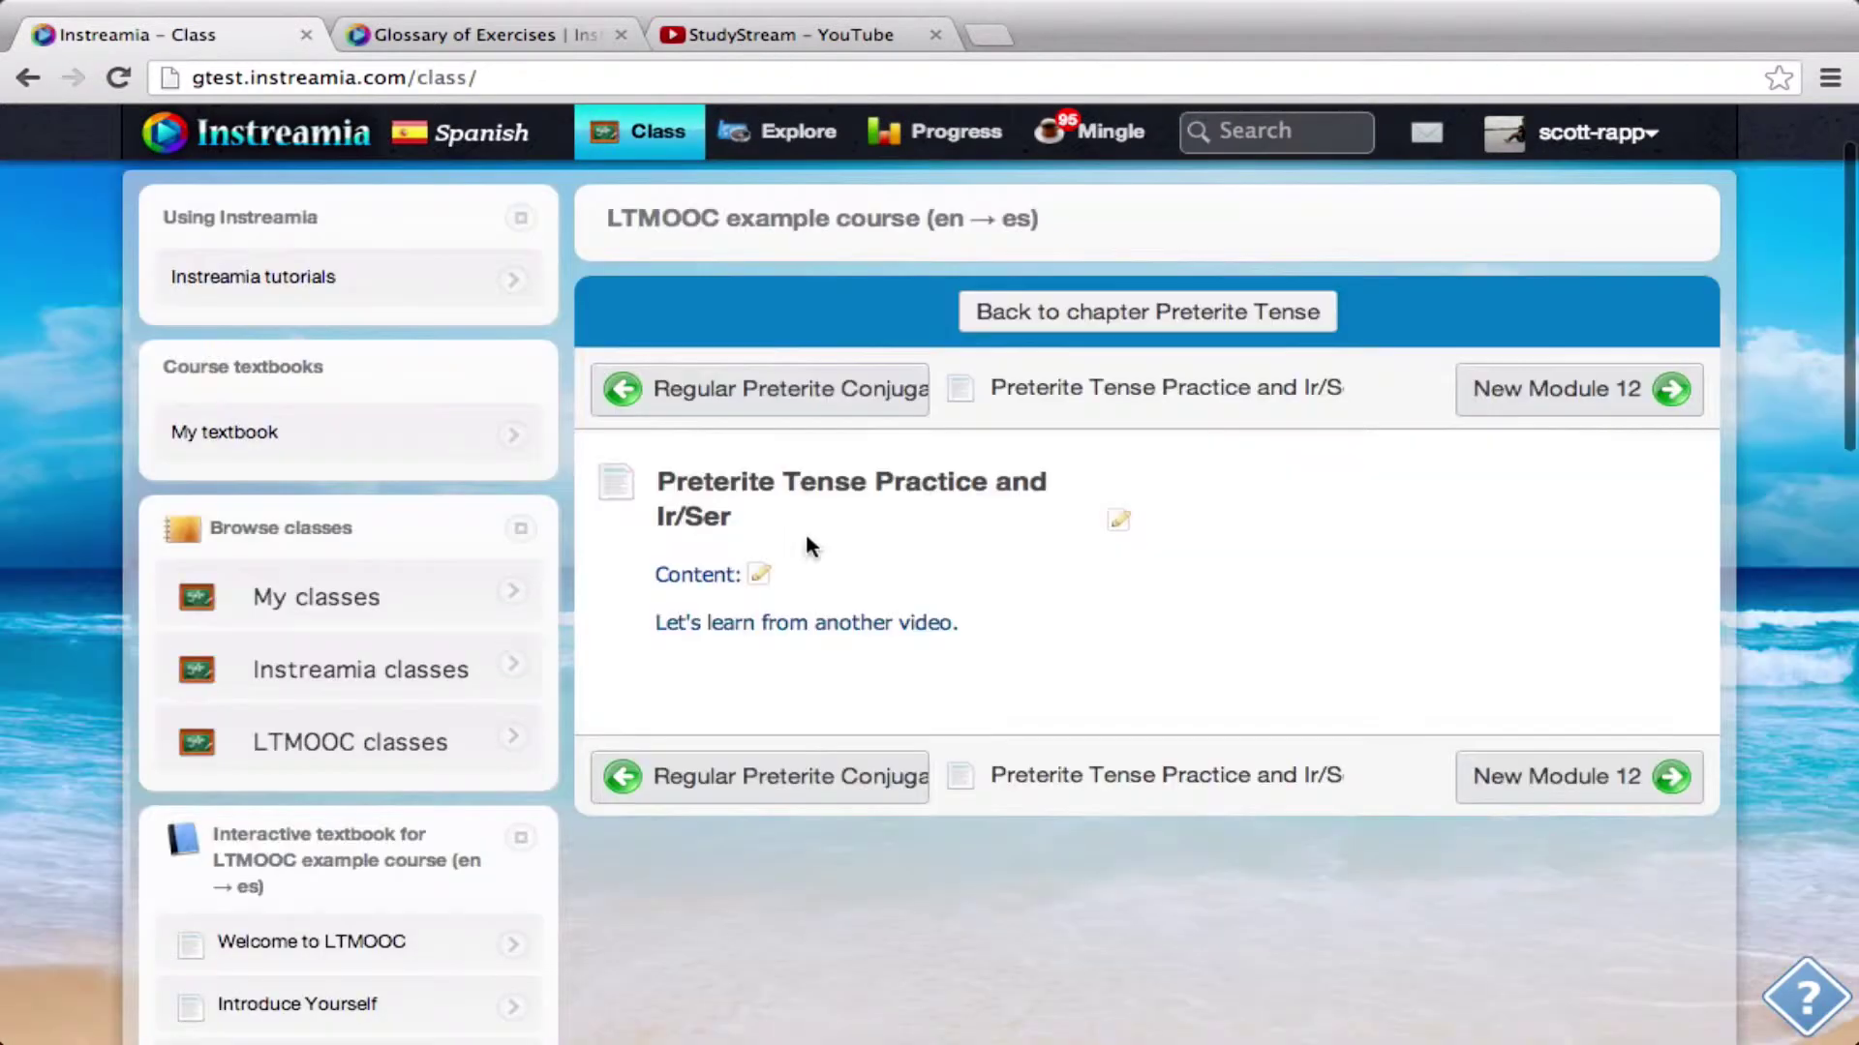
left_click(761, 578)
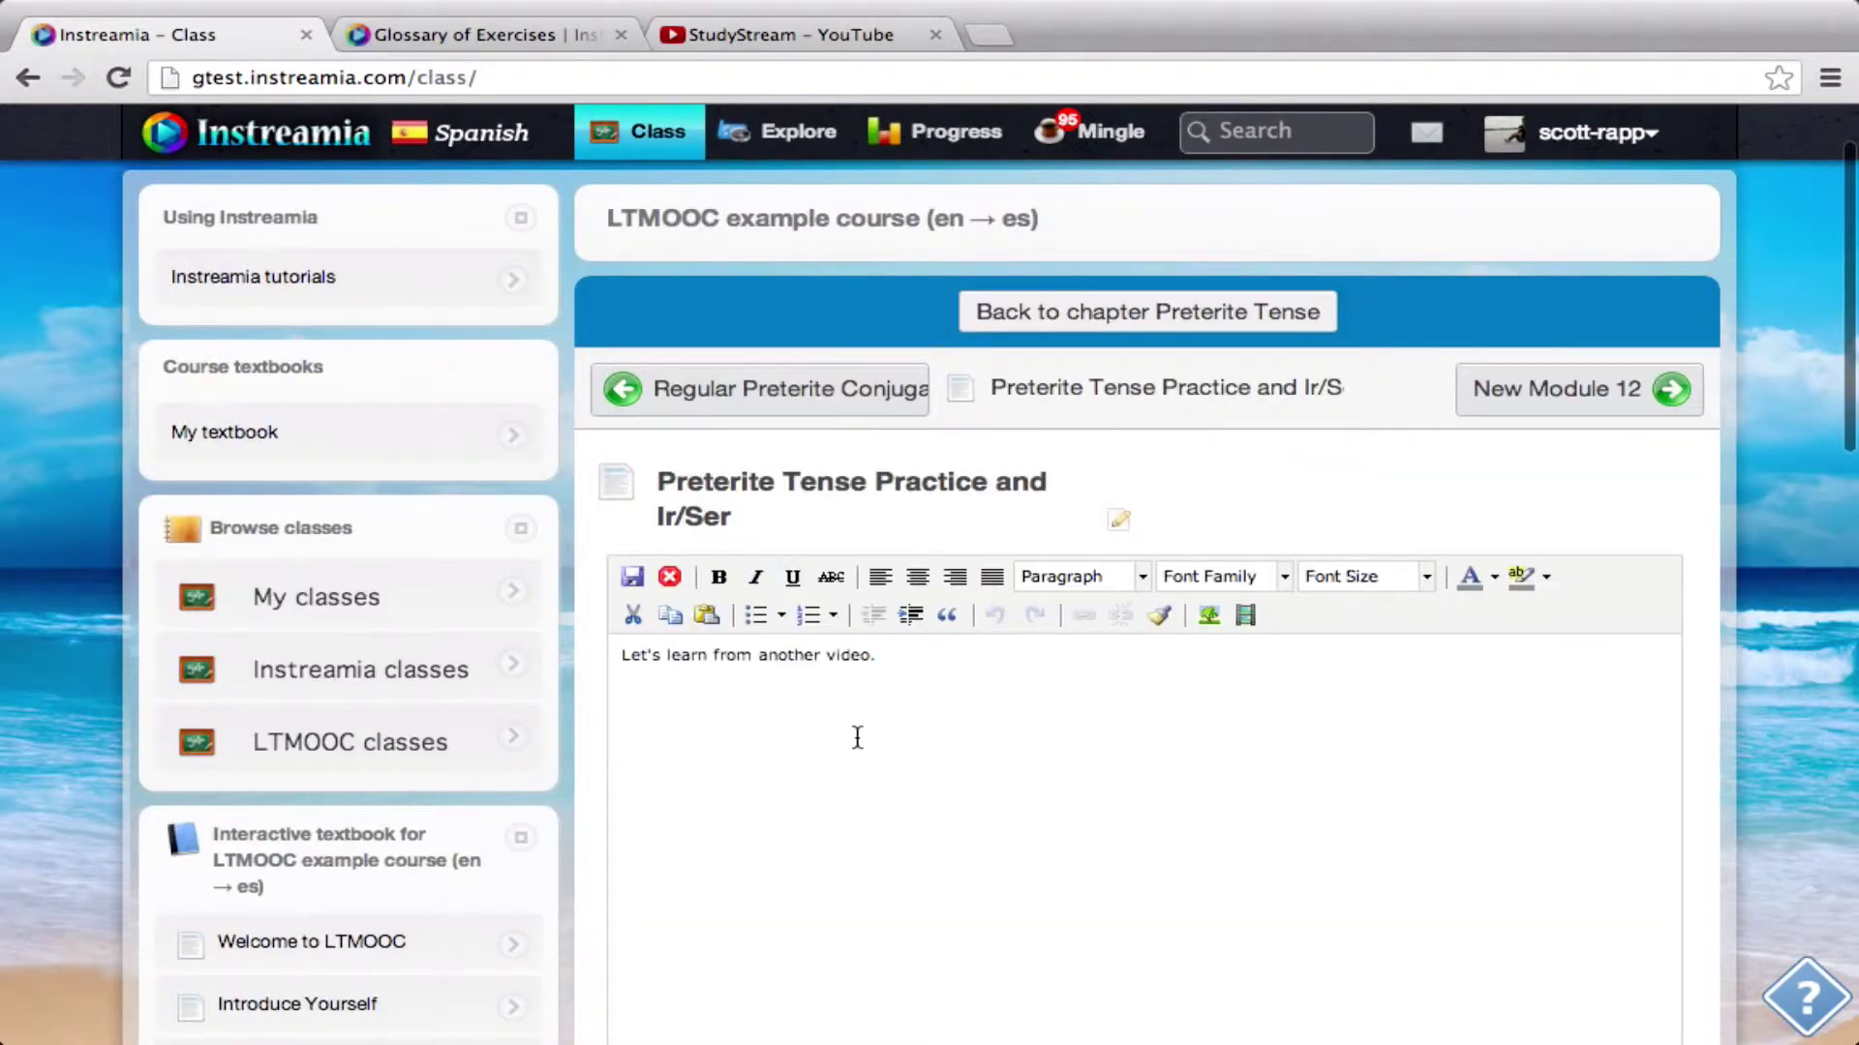
left_click(959, 738)
key("ctrl+v")
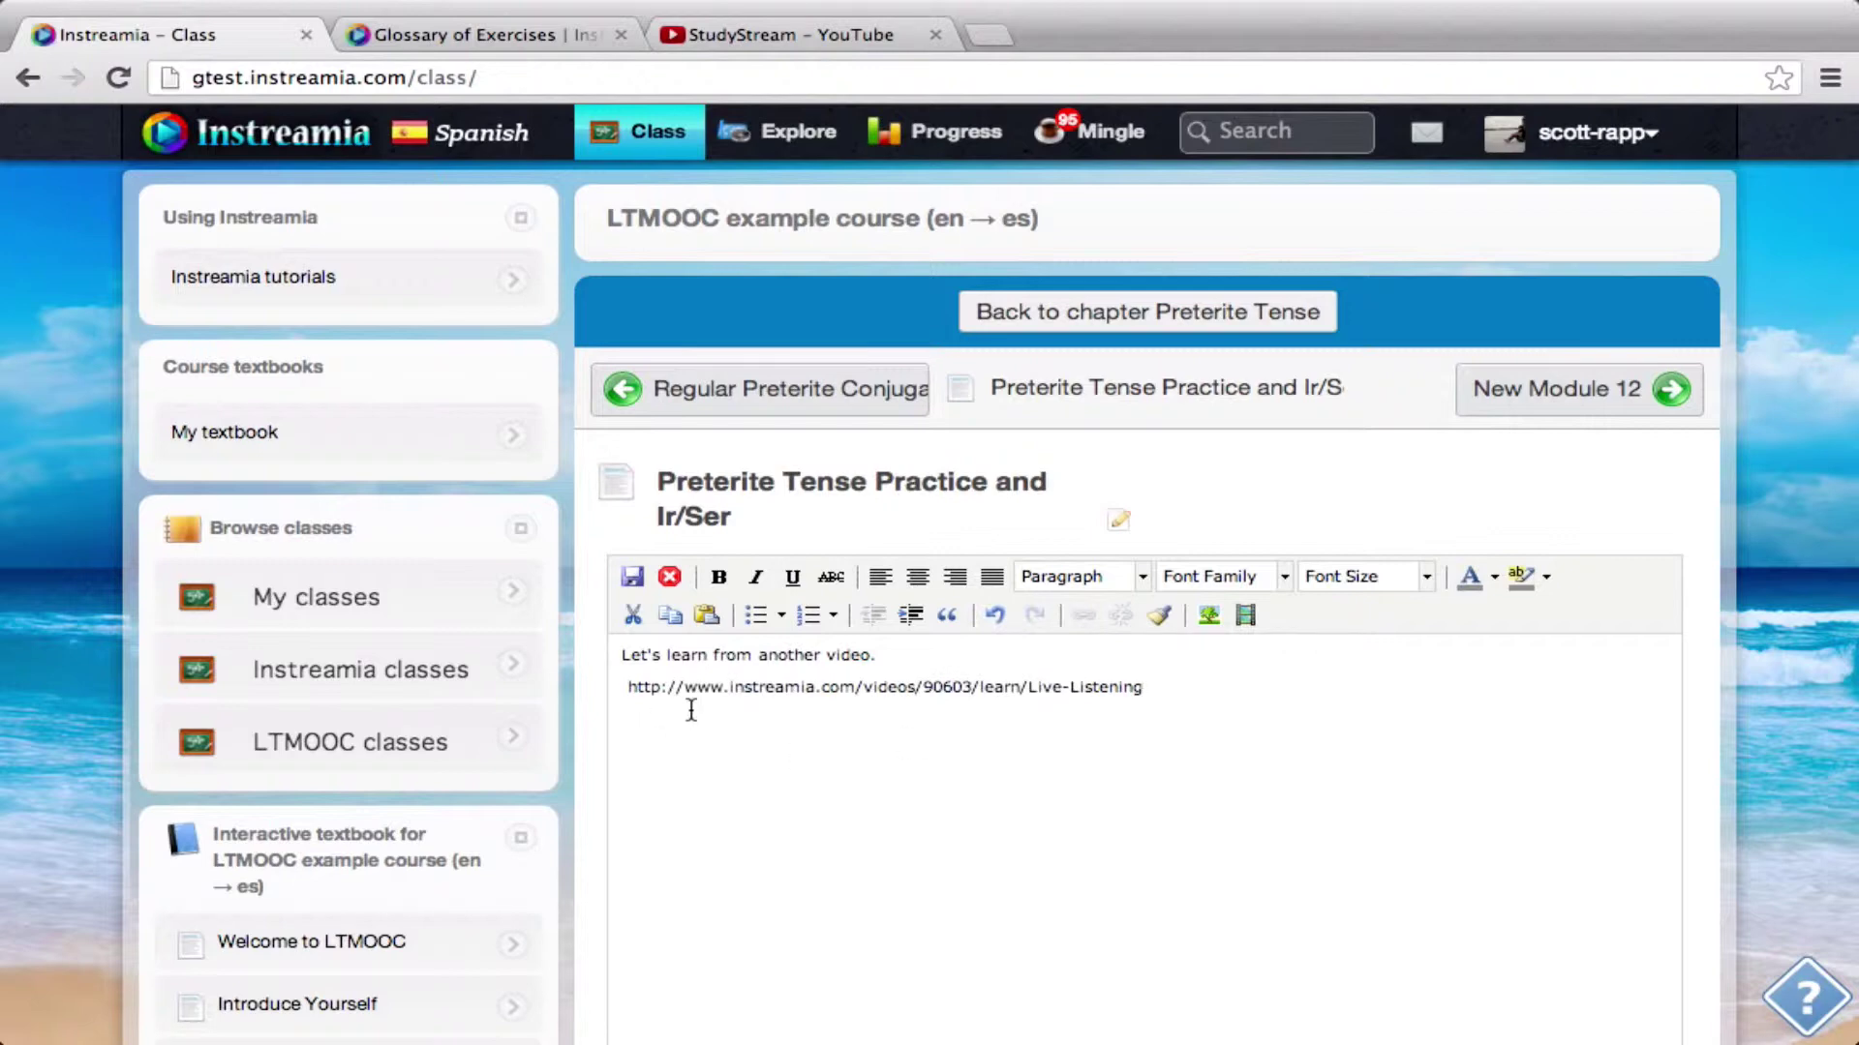
key("Up")
key("Delete")
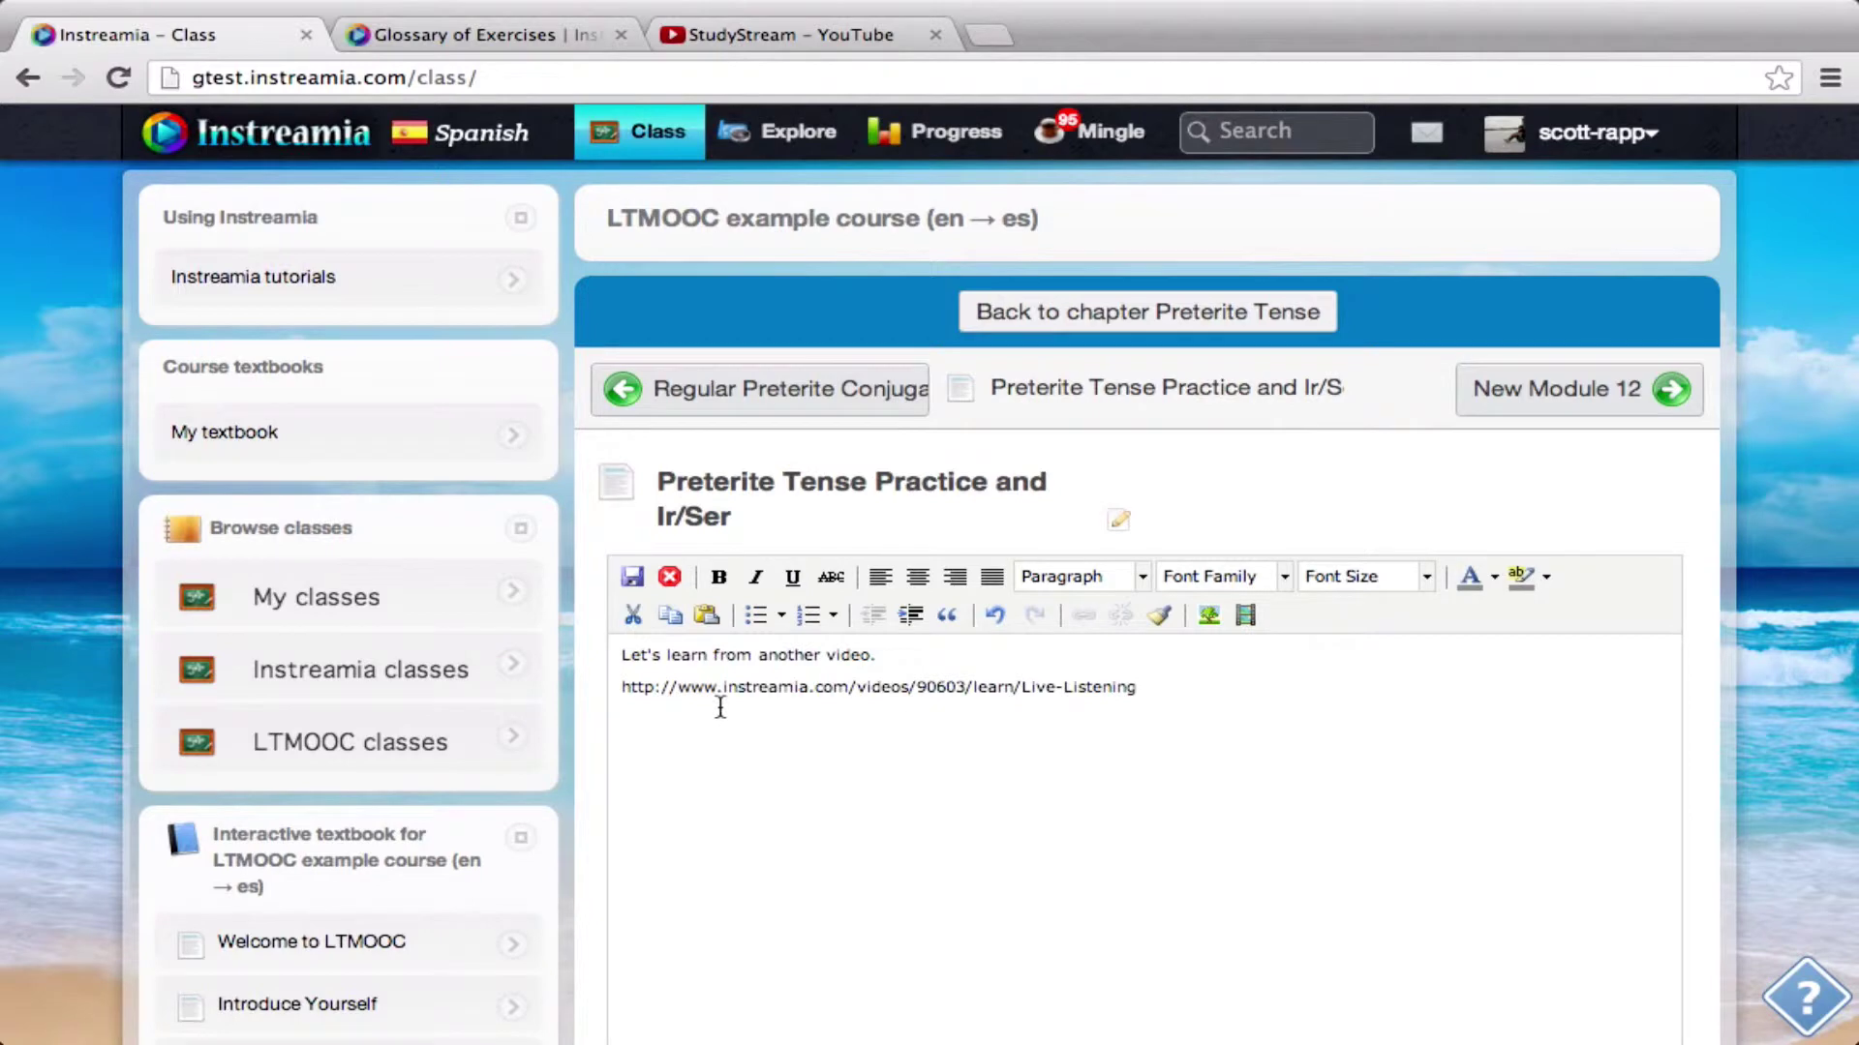
Add the note "90603 = Sudi y el tigre" on a new line beneath the Live-Listening link, copying the number from the link.
double_click(946, 689)
key("ctrl+c")
left_click(898, 721)
key("ctrl+v")
type("= Sudi y el tir")
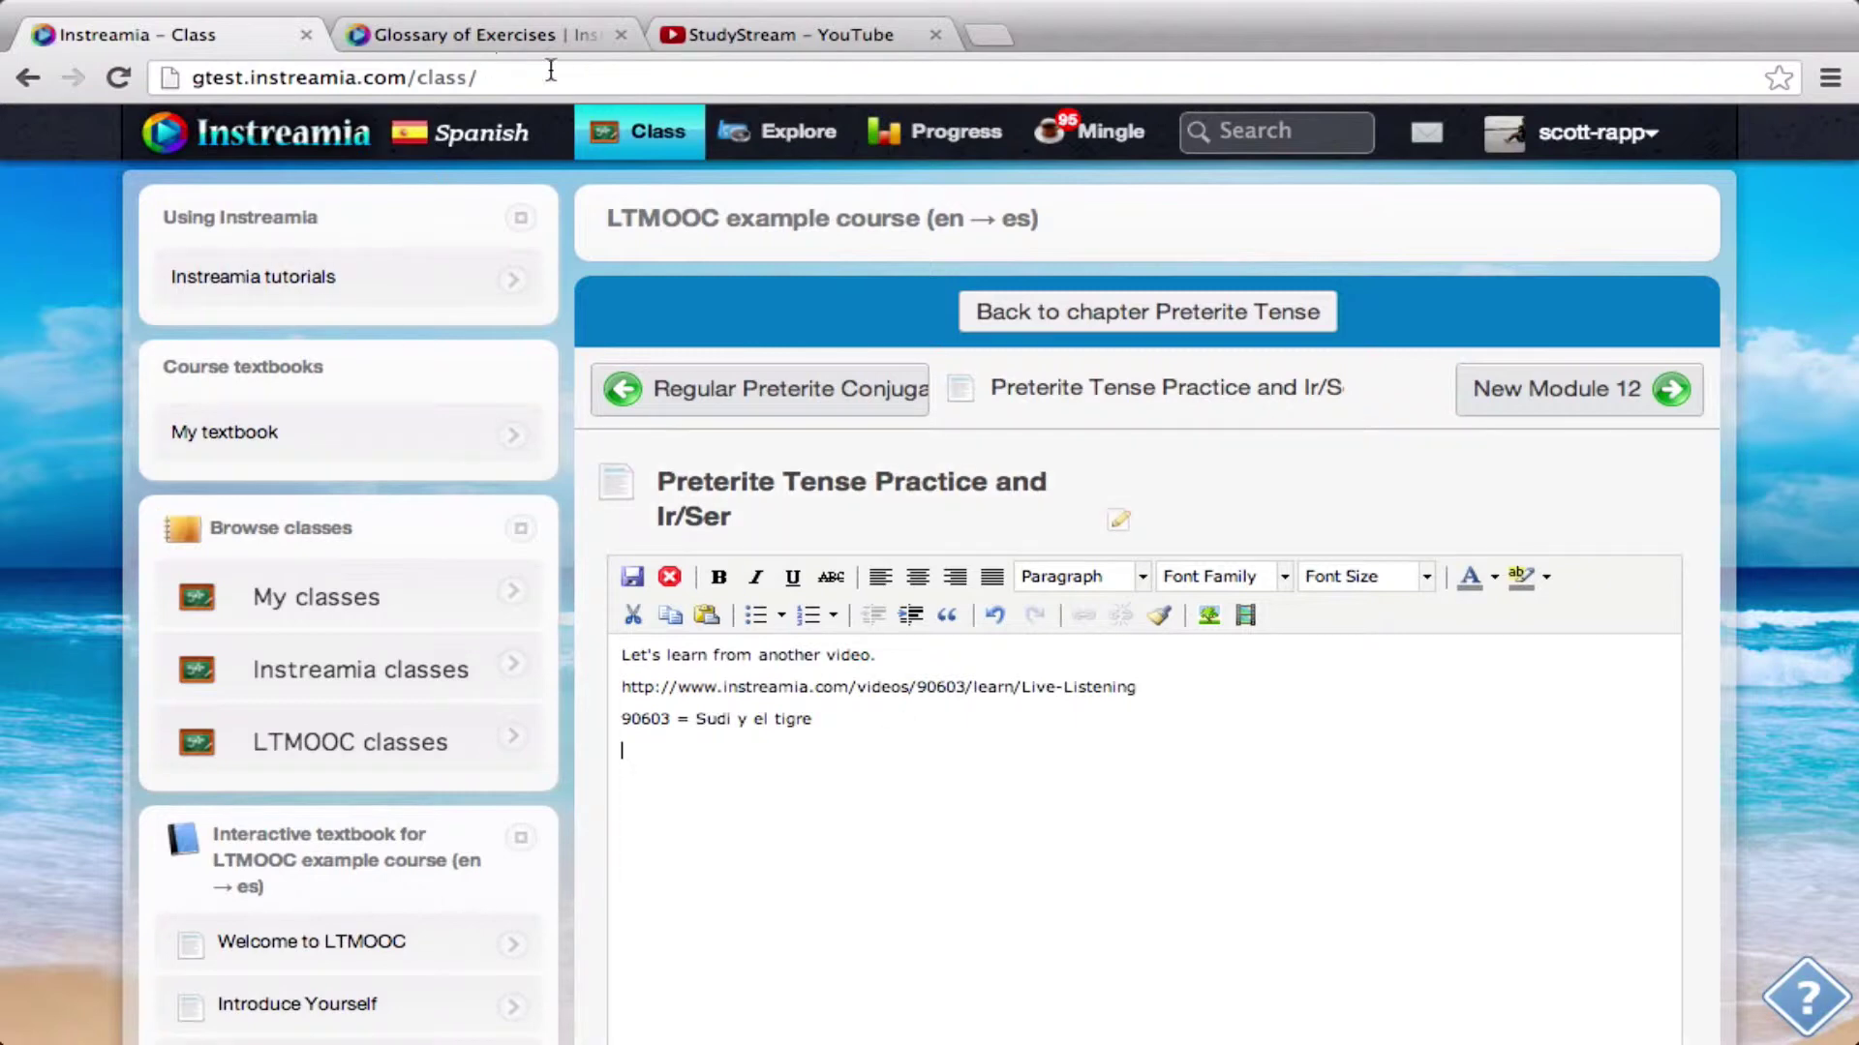
Search the Glossary of Exercises for "preter" and copy the example link of Flashcard Preterite Tense Conjugation.
left_click(503, 38)
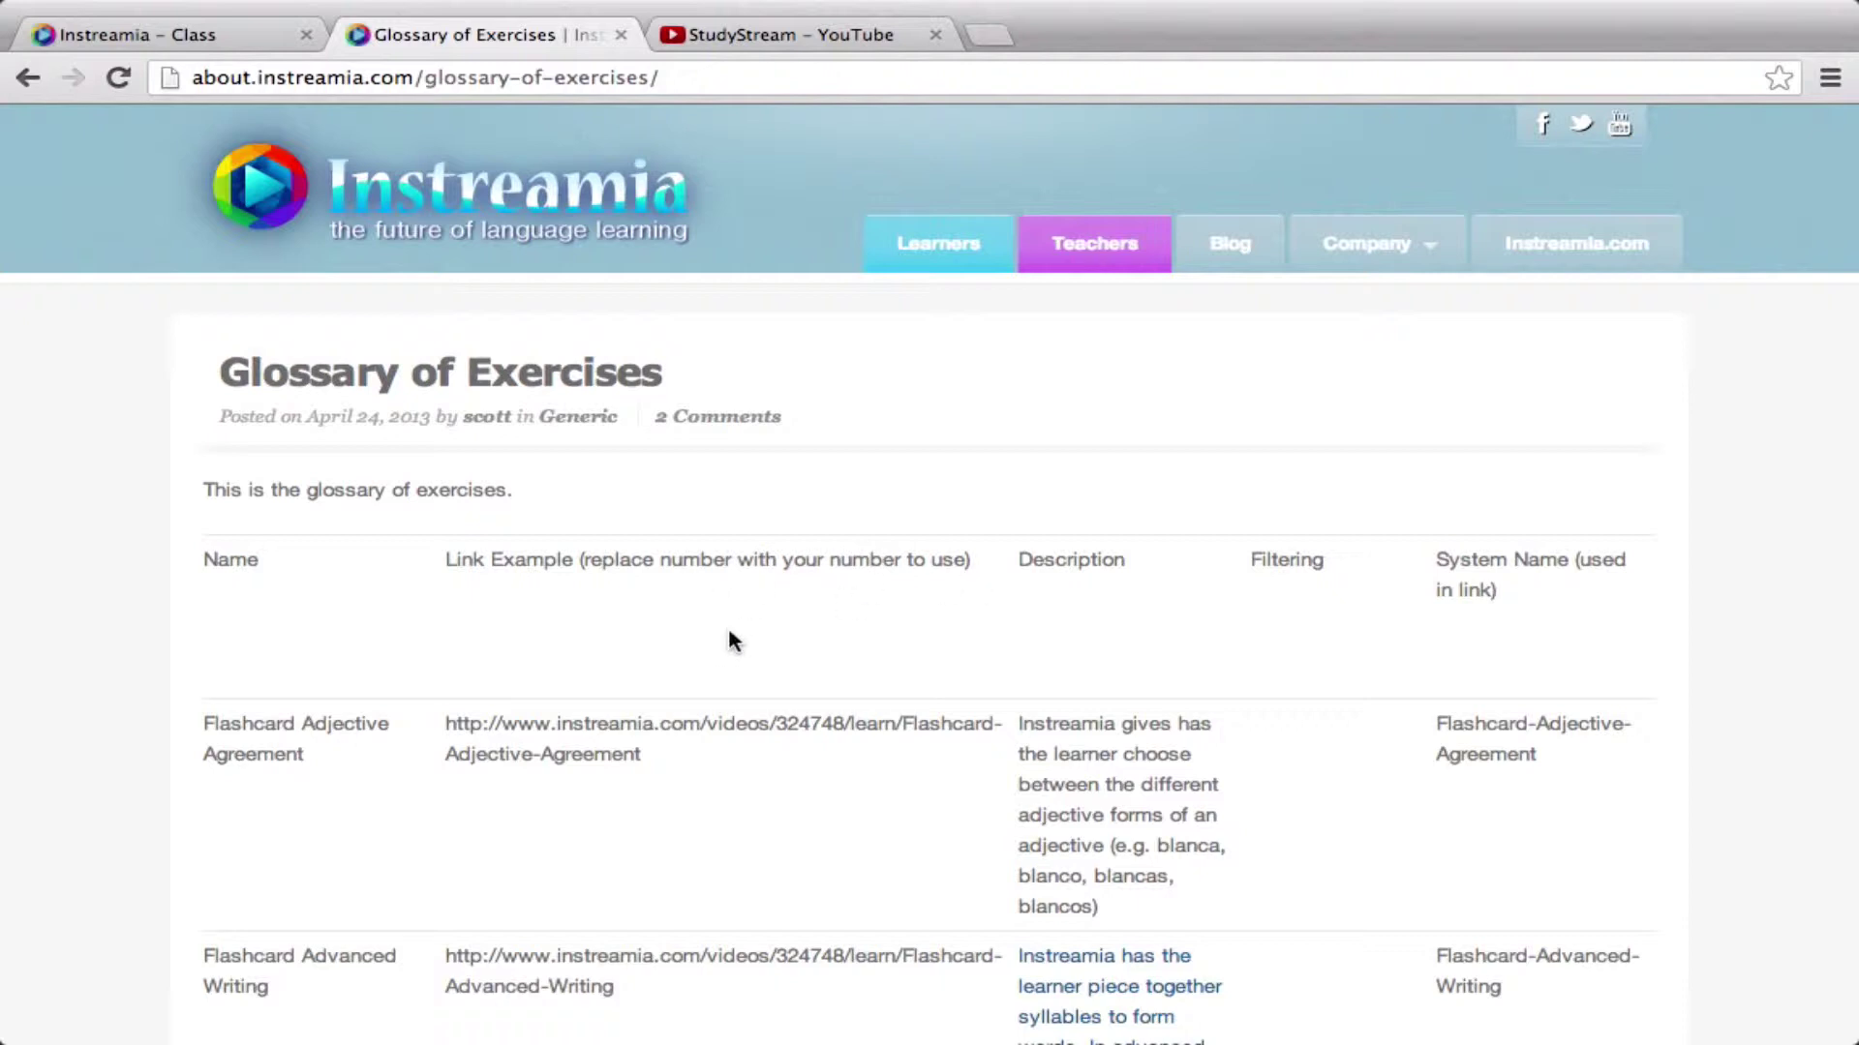
key("ctrl+f")
type("pret")
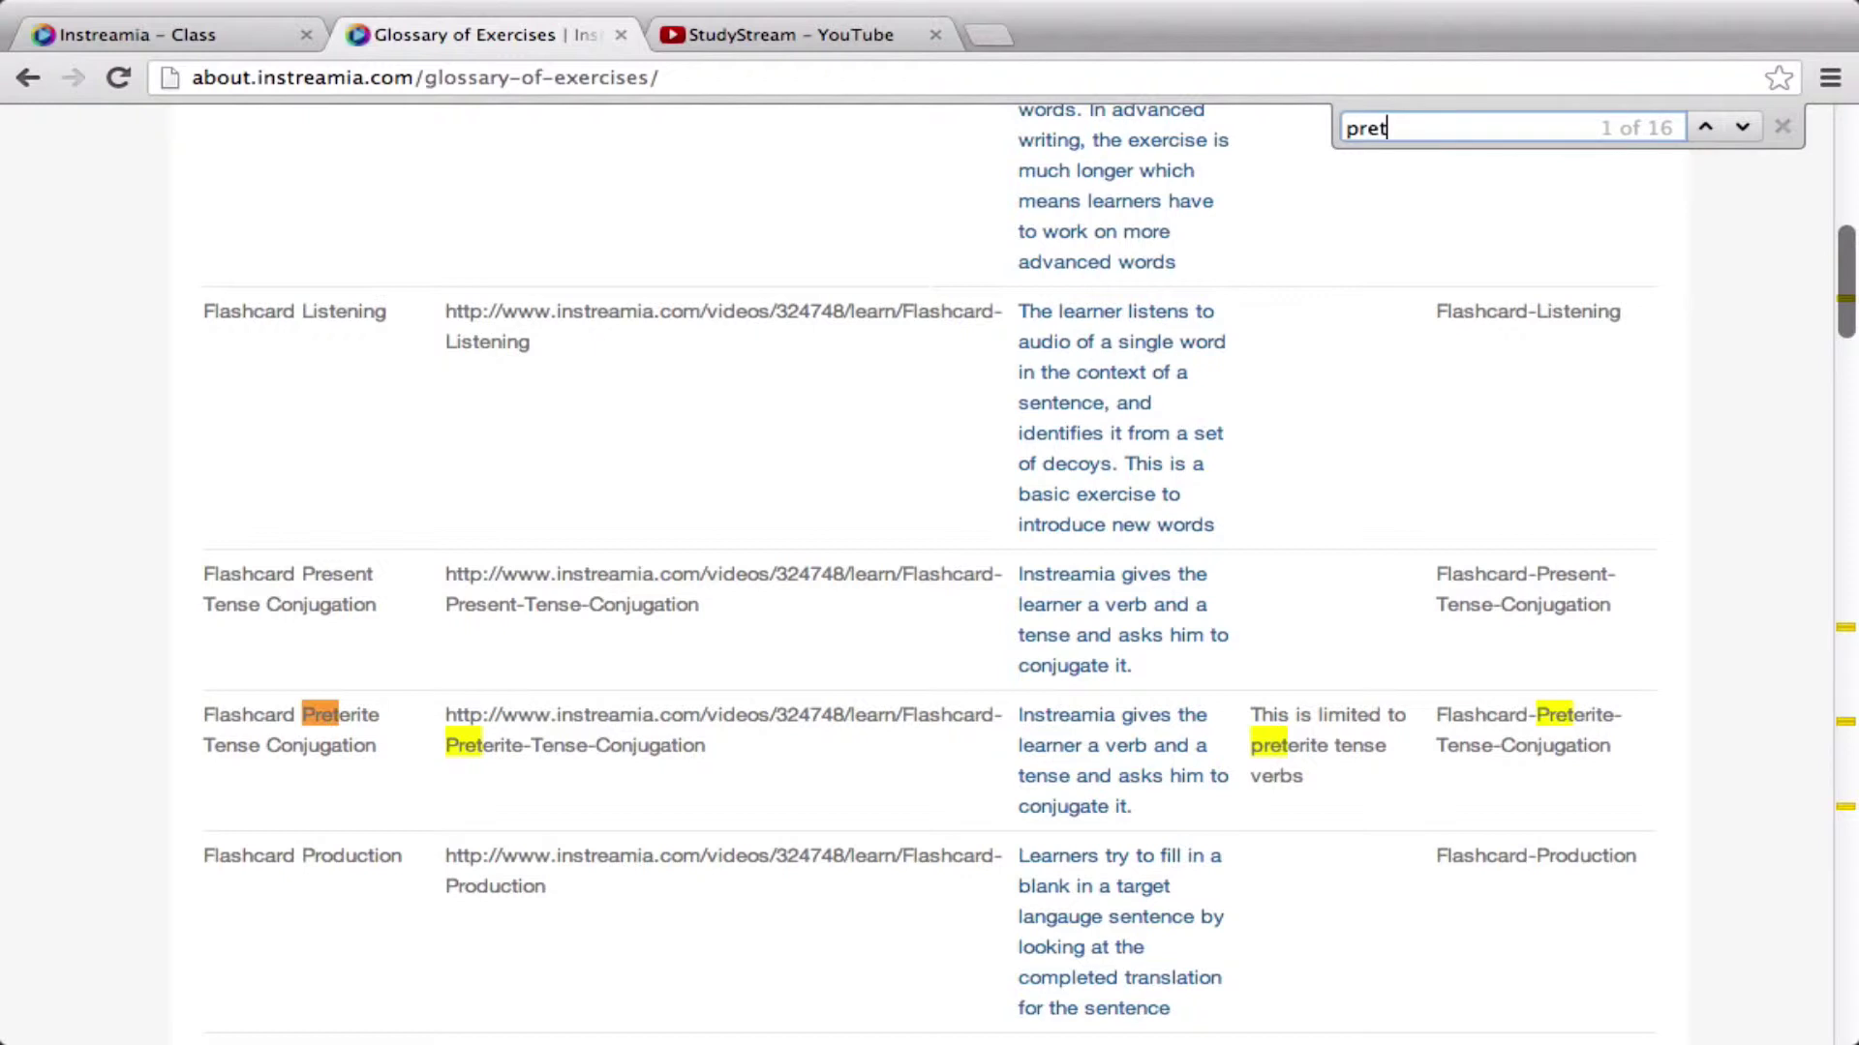
type("er")
scroll(896, 434, "down", 3)
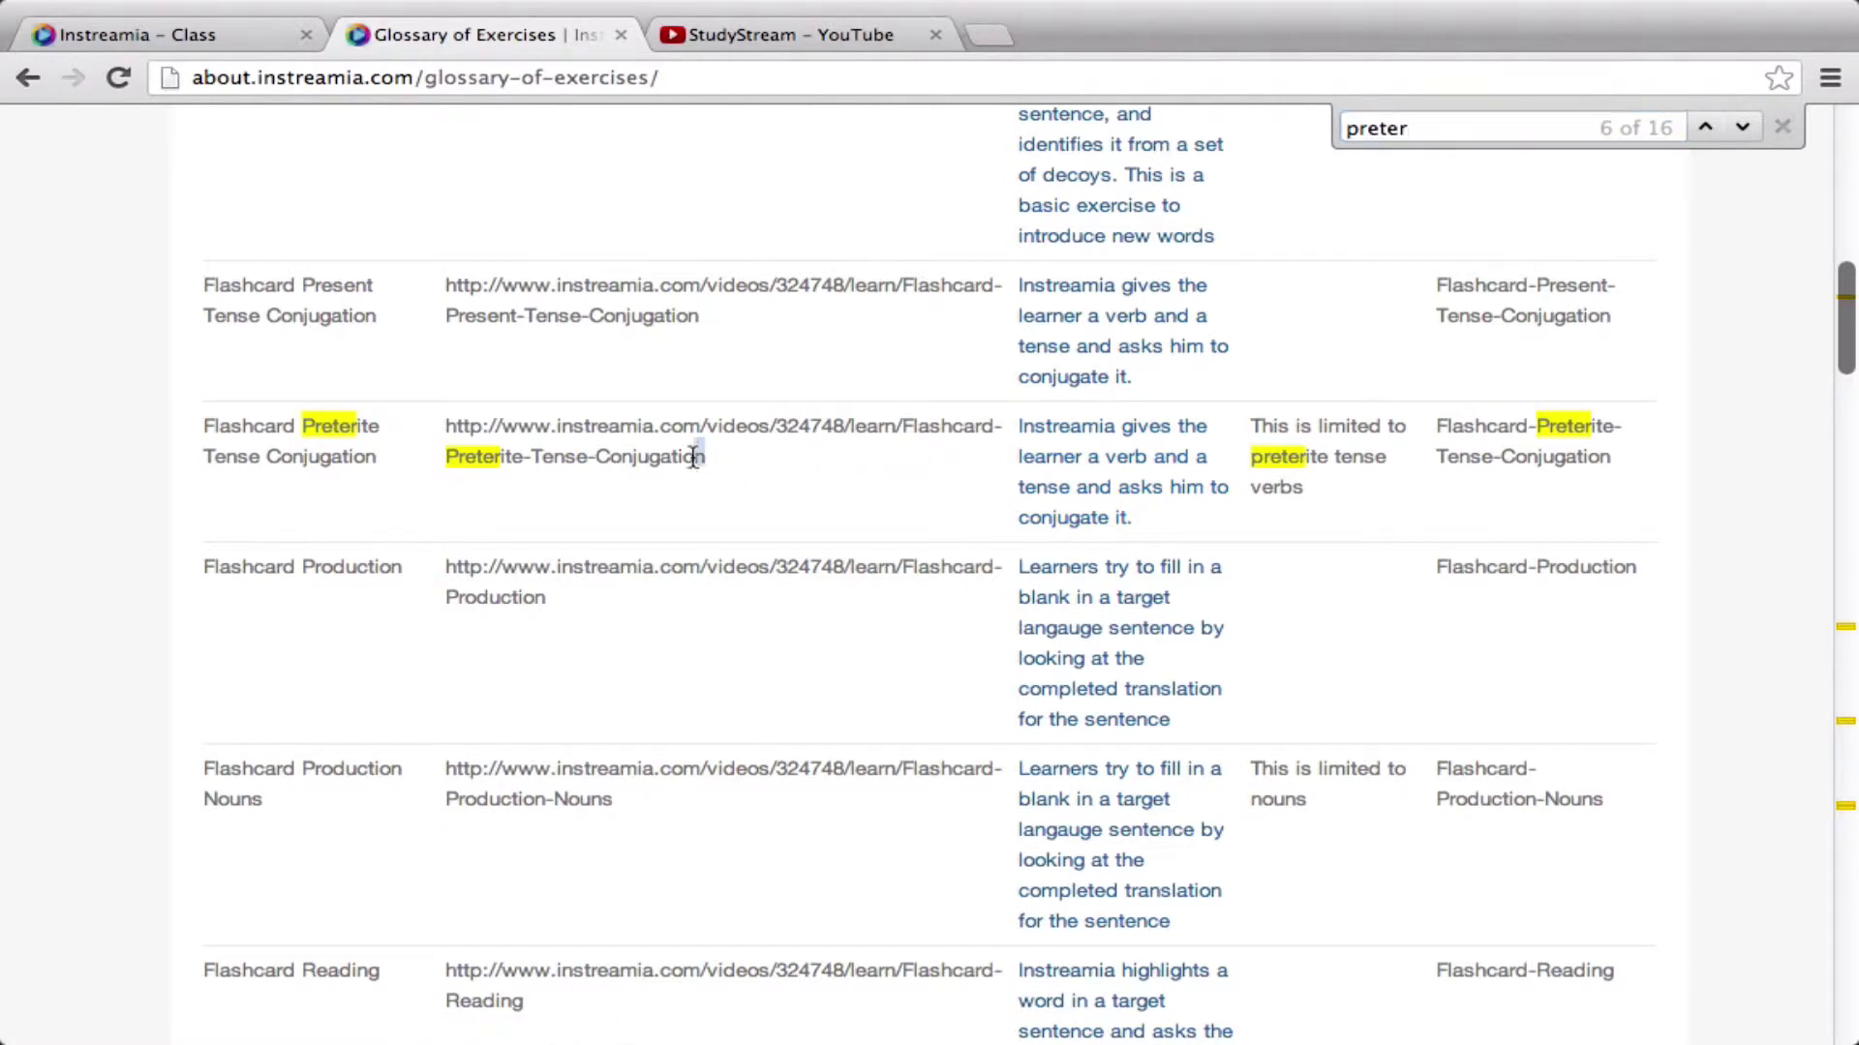
left_click_drag(707, 457, 451, 433)
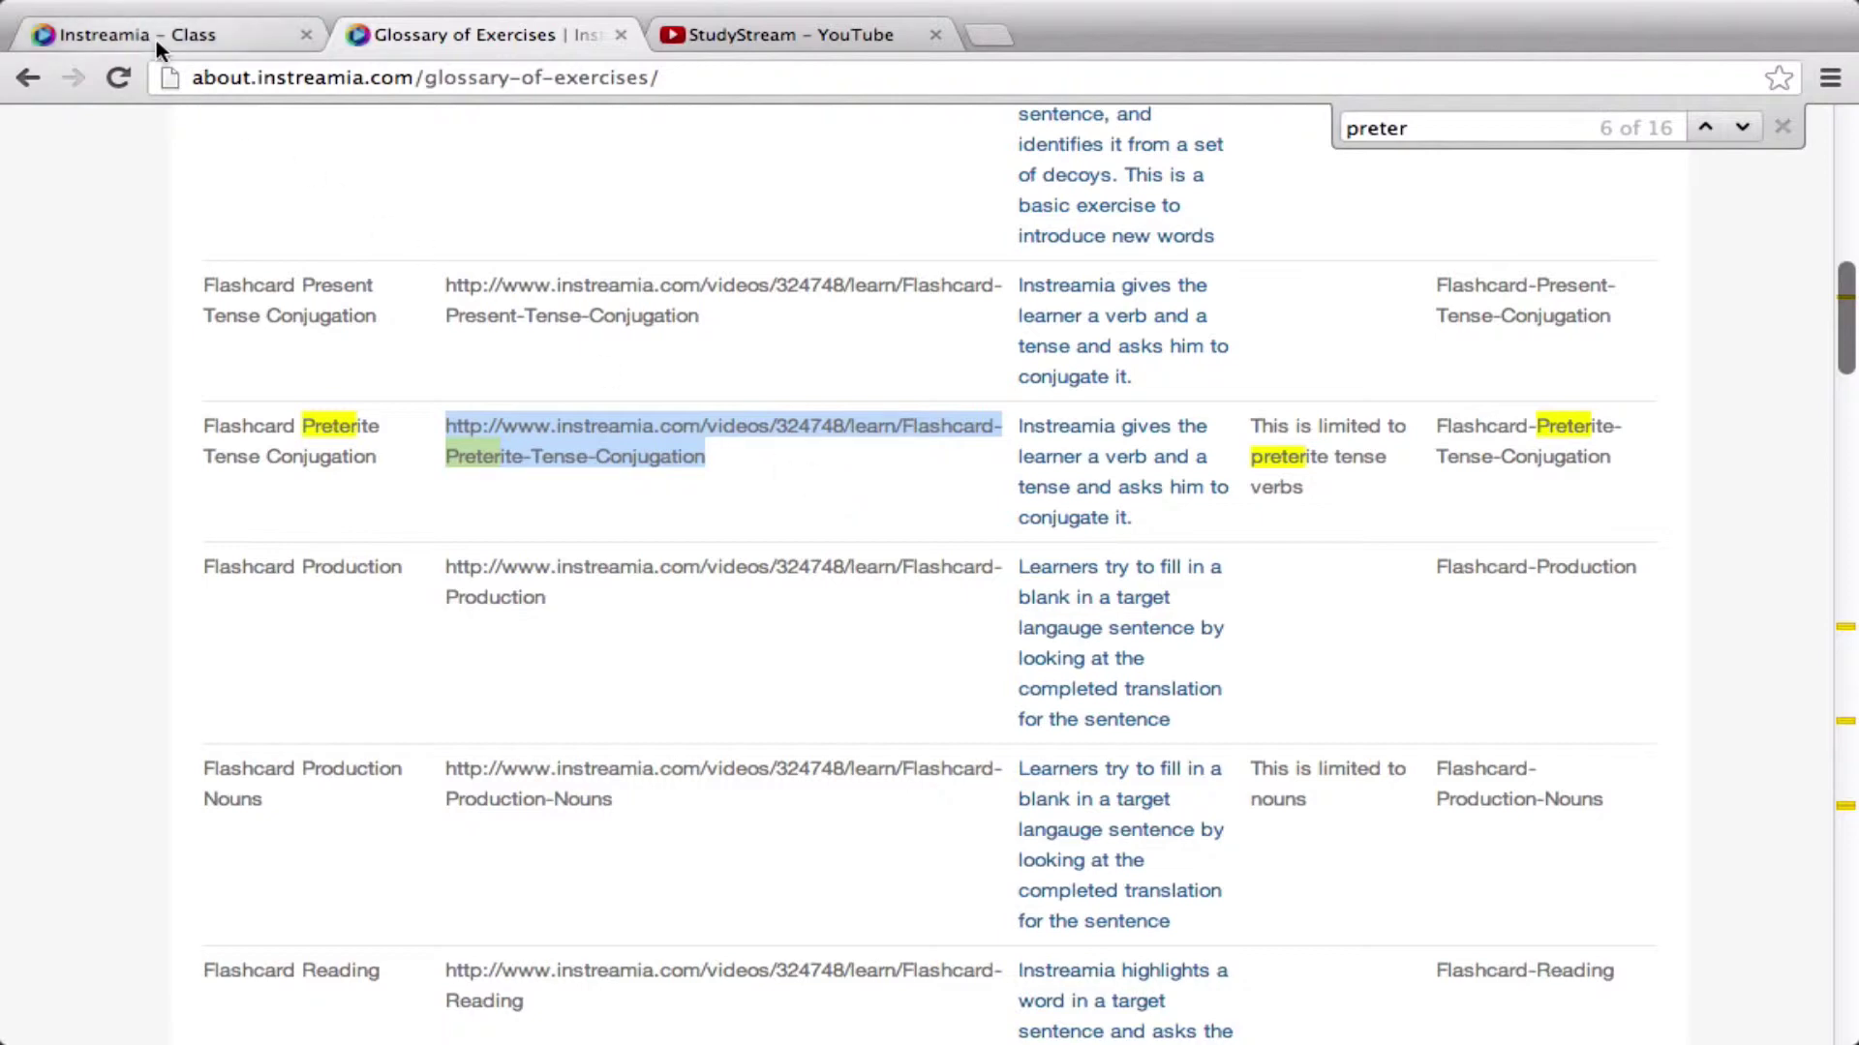
Paste the flashcard link beneath the note in the module content and replace its video number with 90603.
left_click(205, 40)
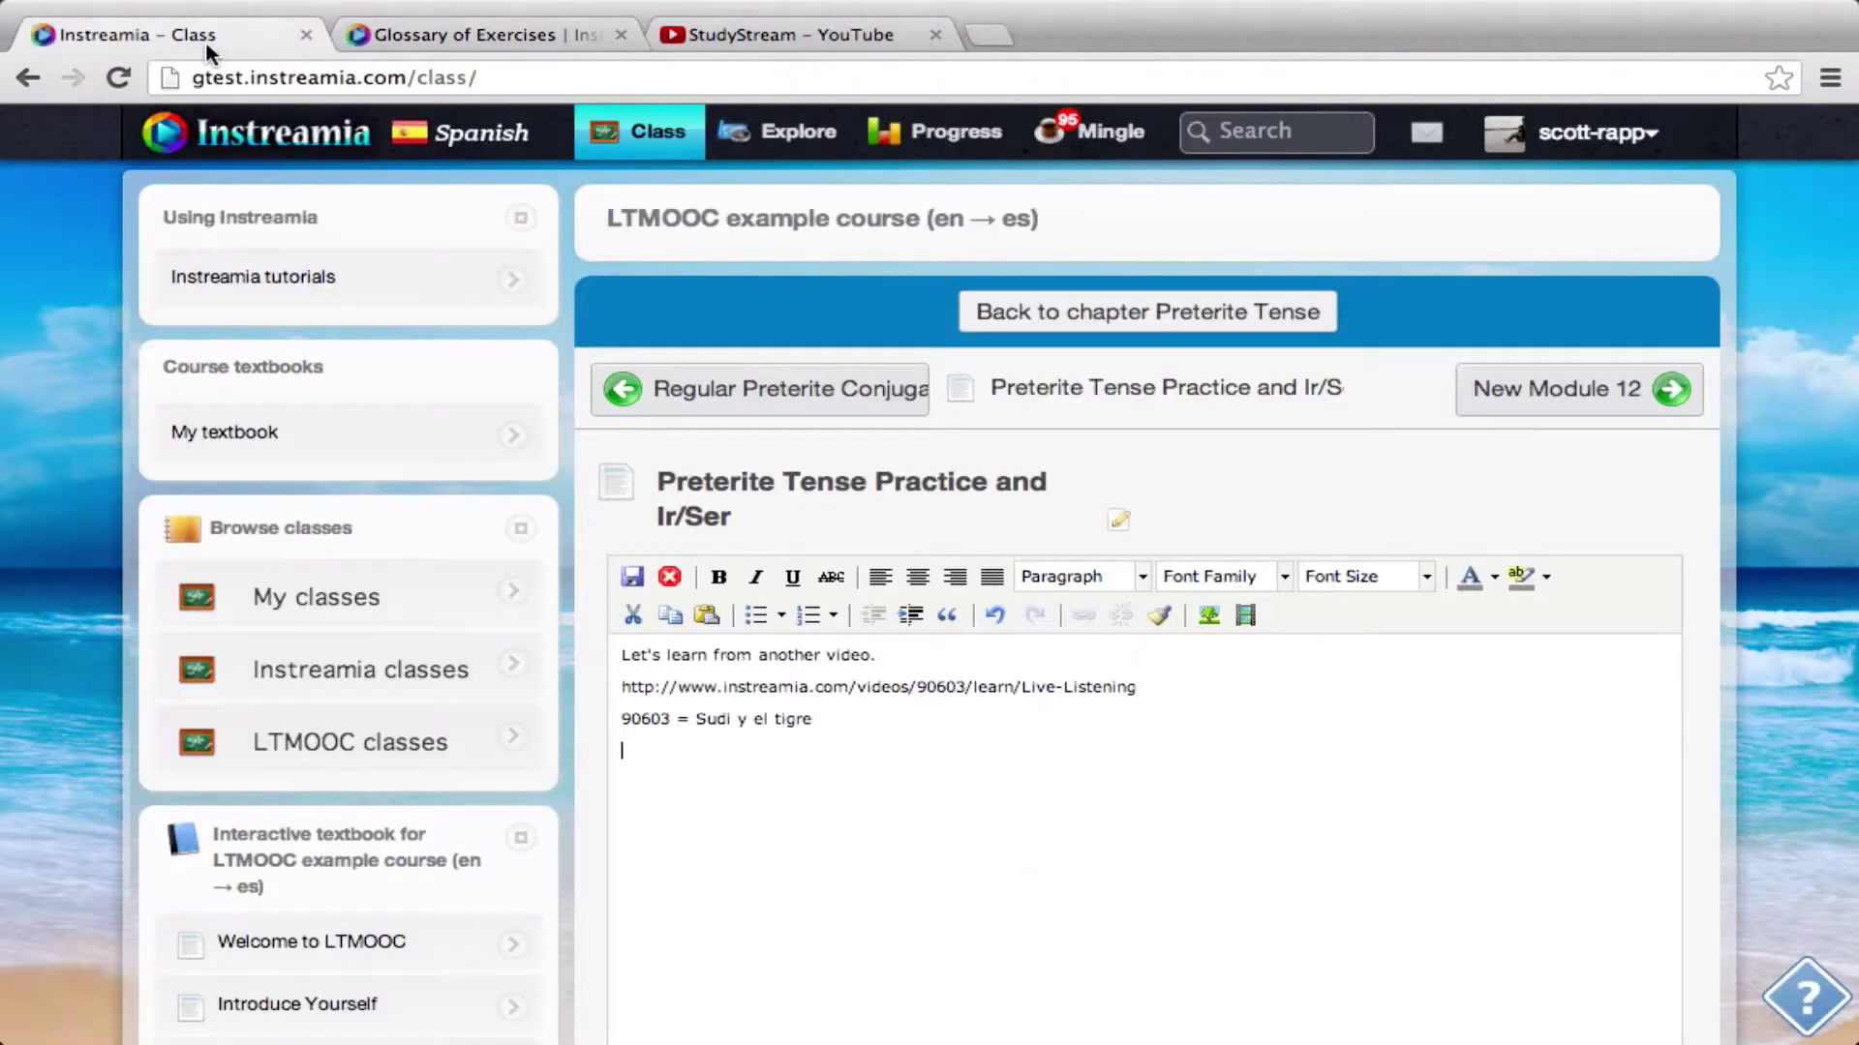
key("super+v")
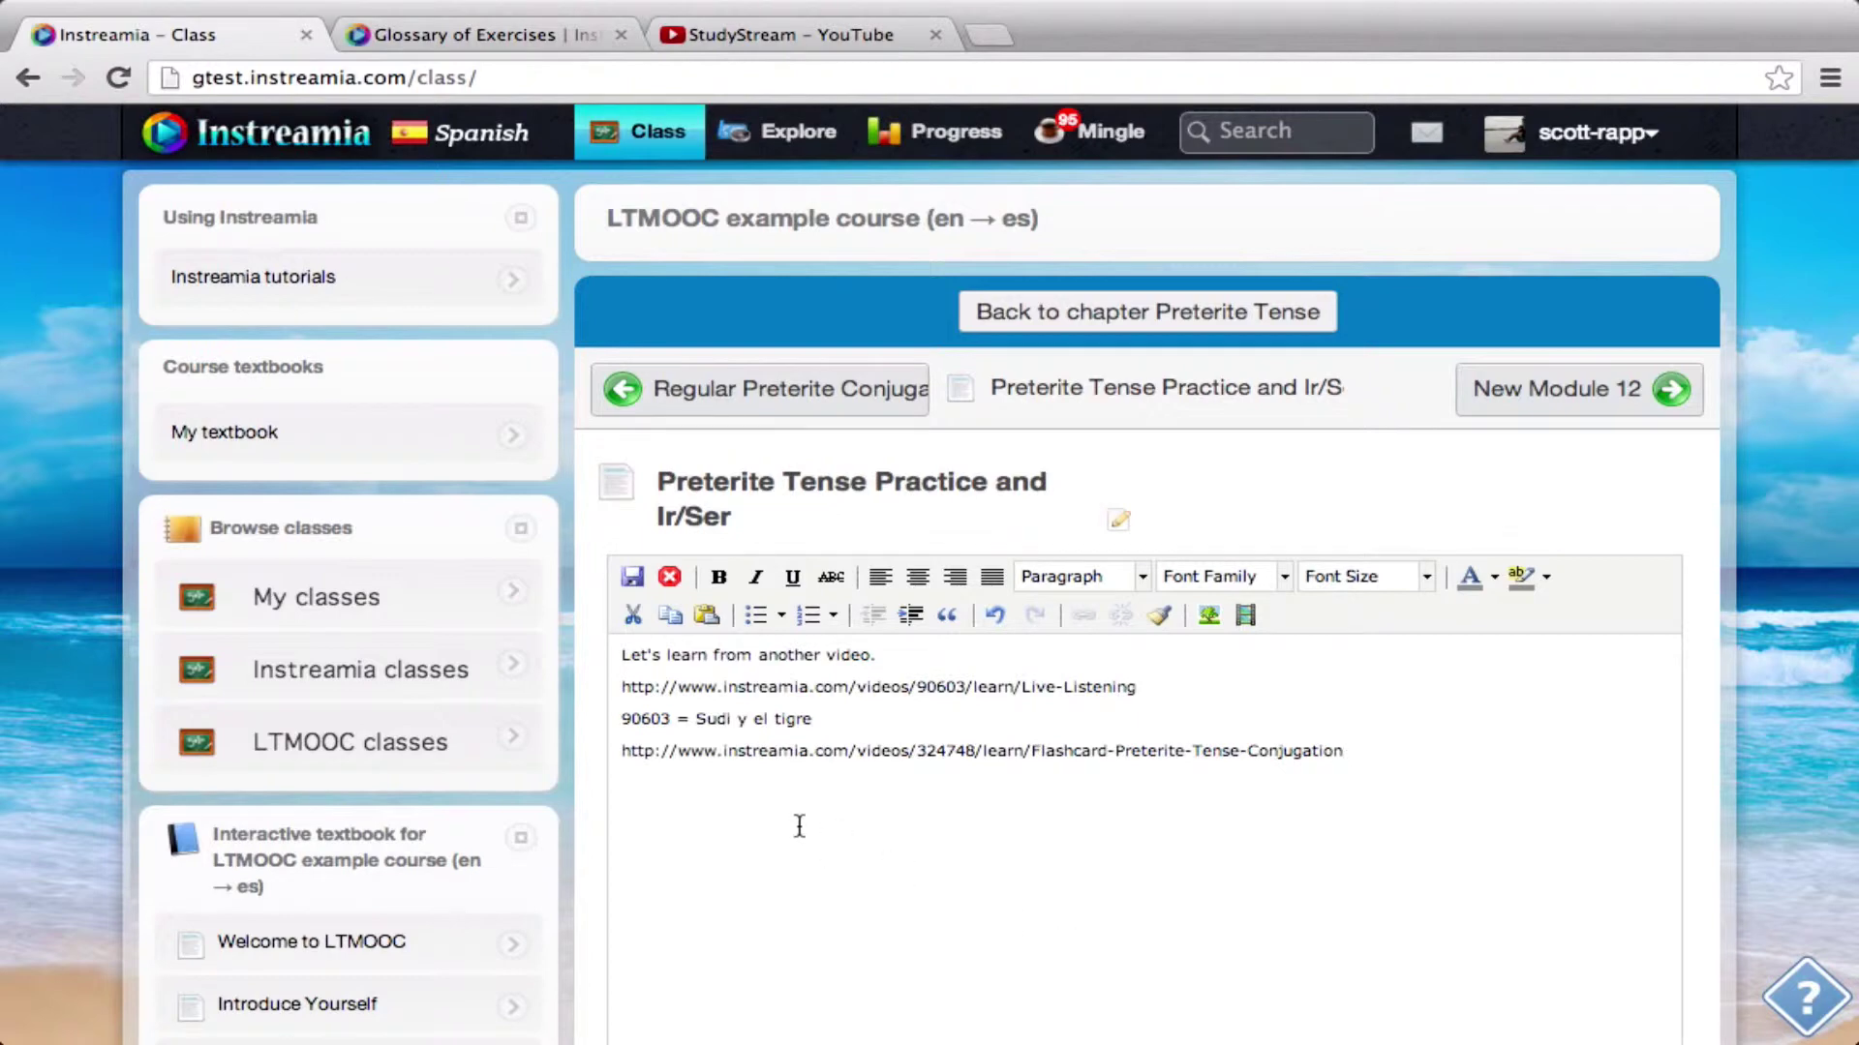
double_click(639, 720)
double_click(944, 755)
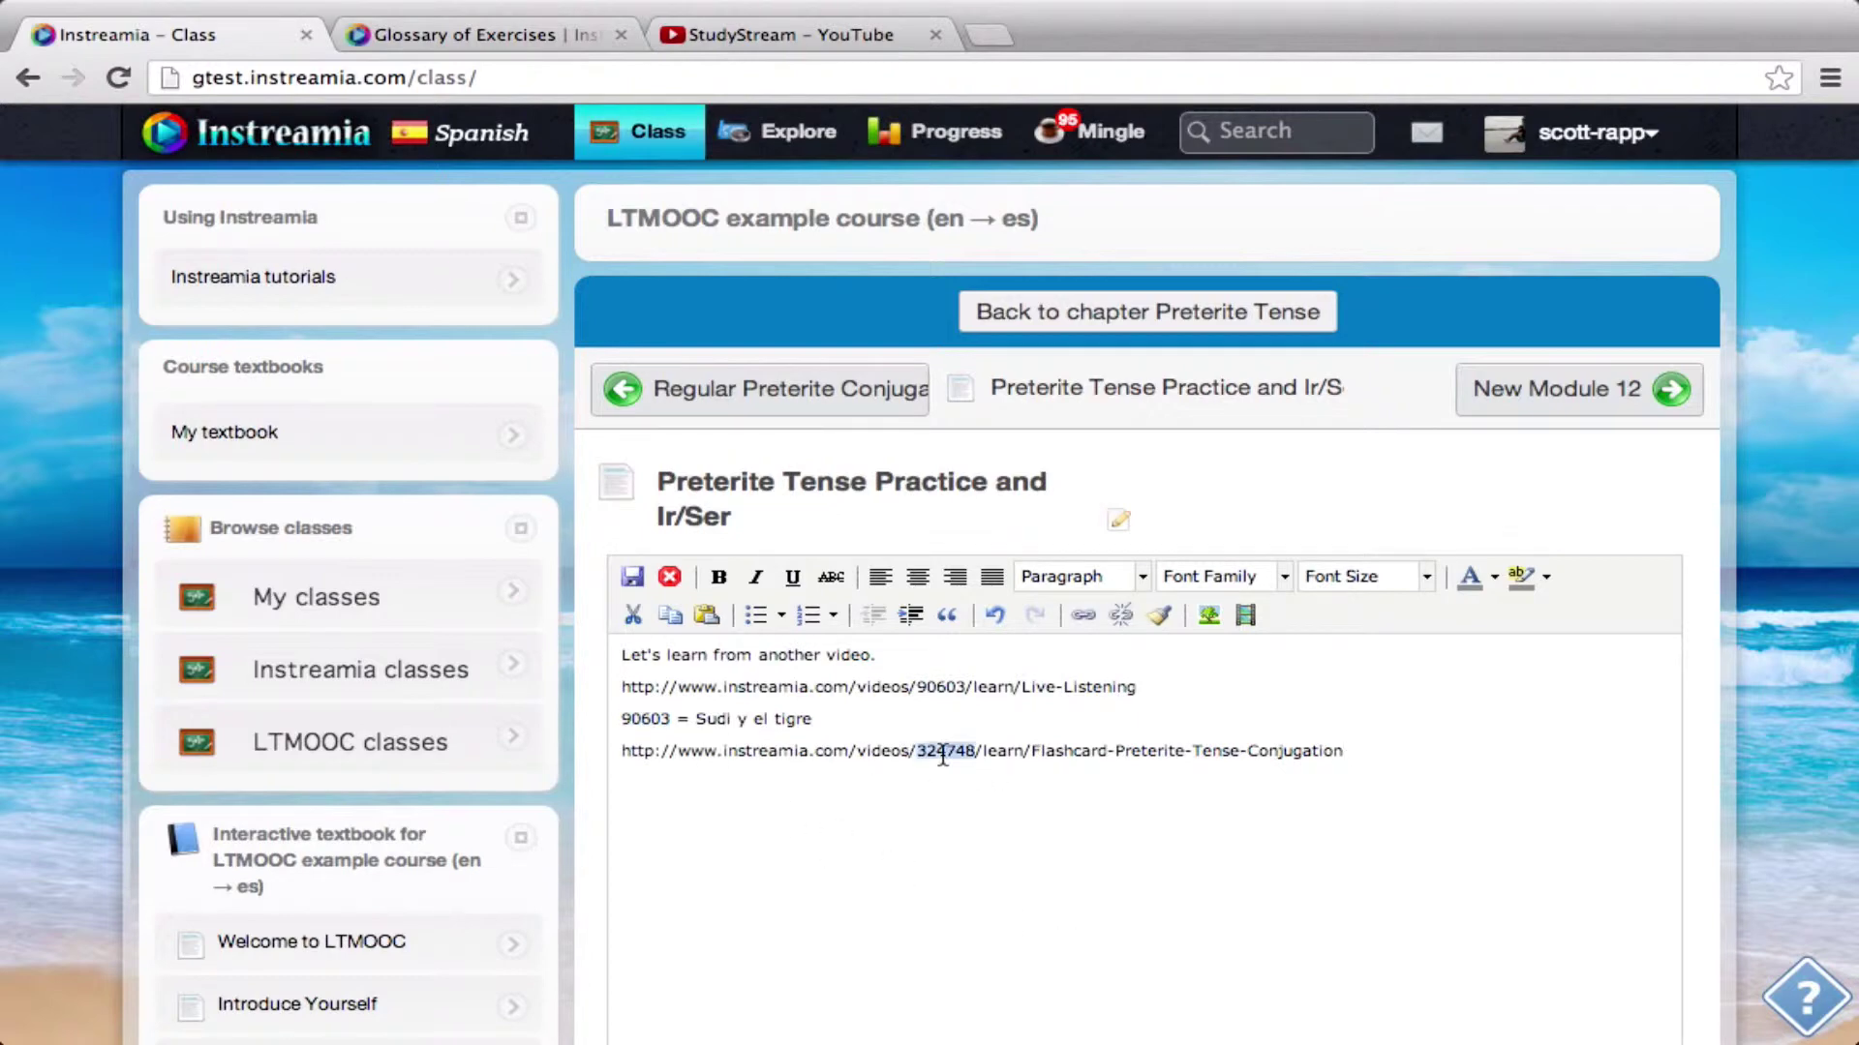
key("super+v")
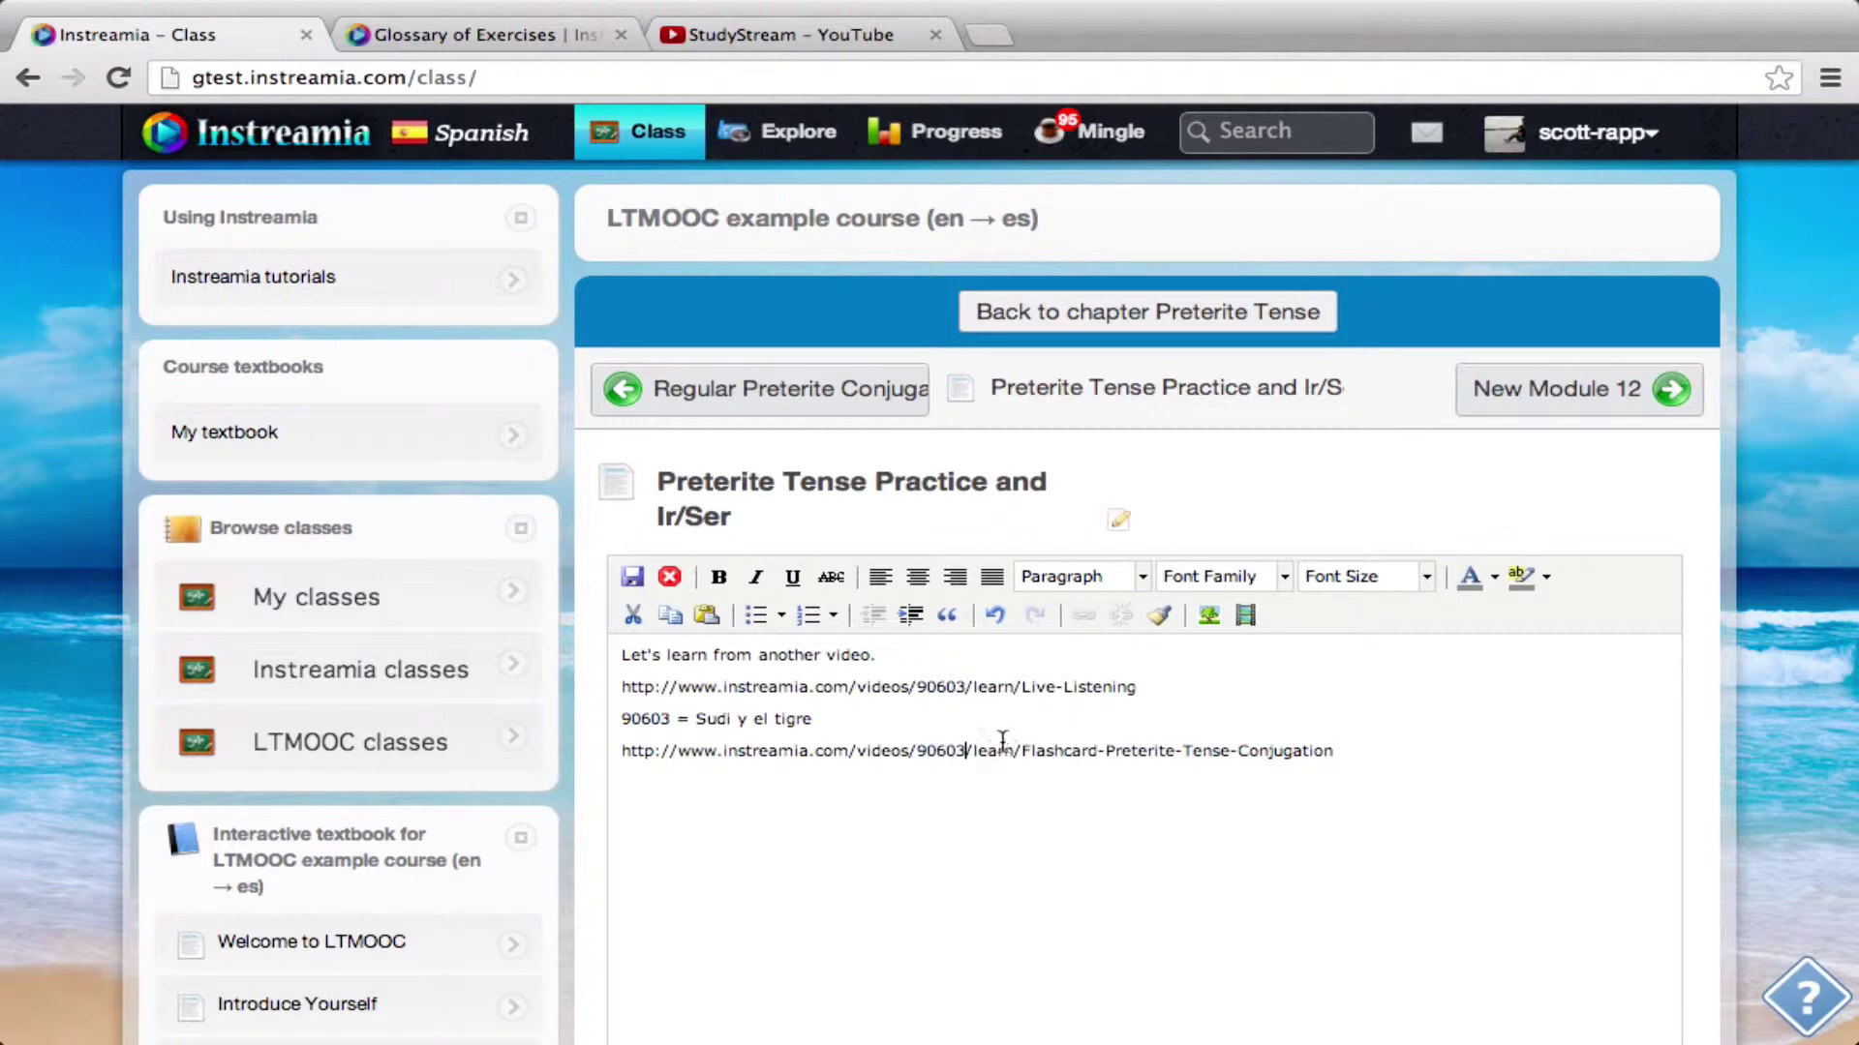
Replace the "90603 = Sudi y el tigre" note with "Now practice conjugation:" and save the module content.
key("super+Left")
left_click_drag(871, 718, 626, 725)
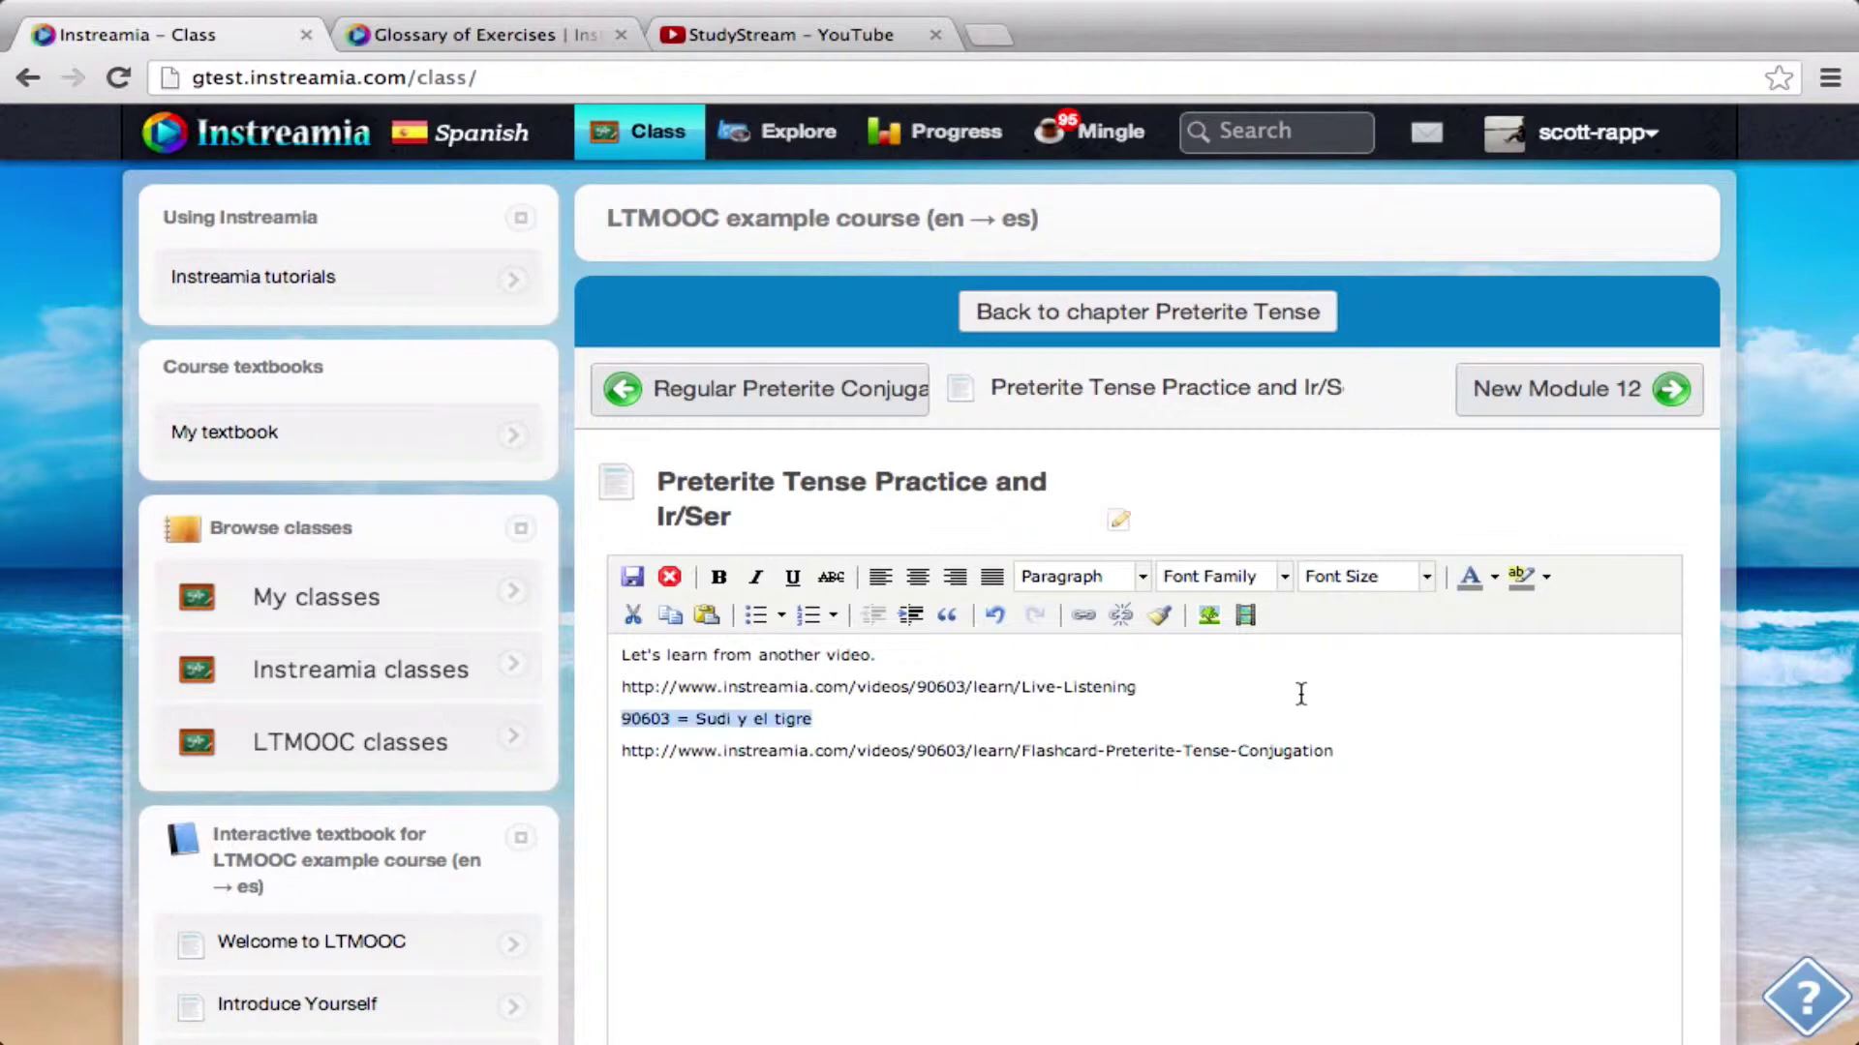
key("BackSpace")
key("BackSpace")
key("Return")
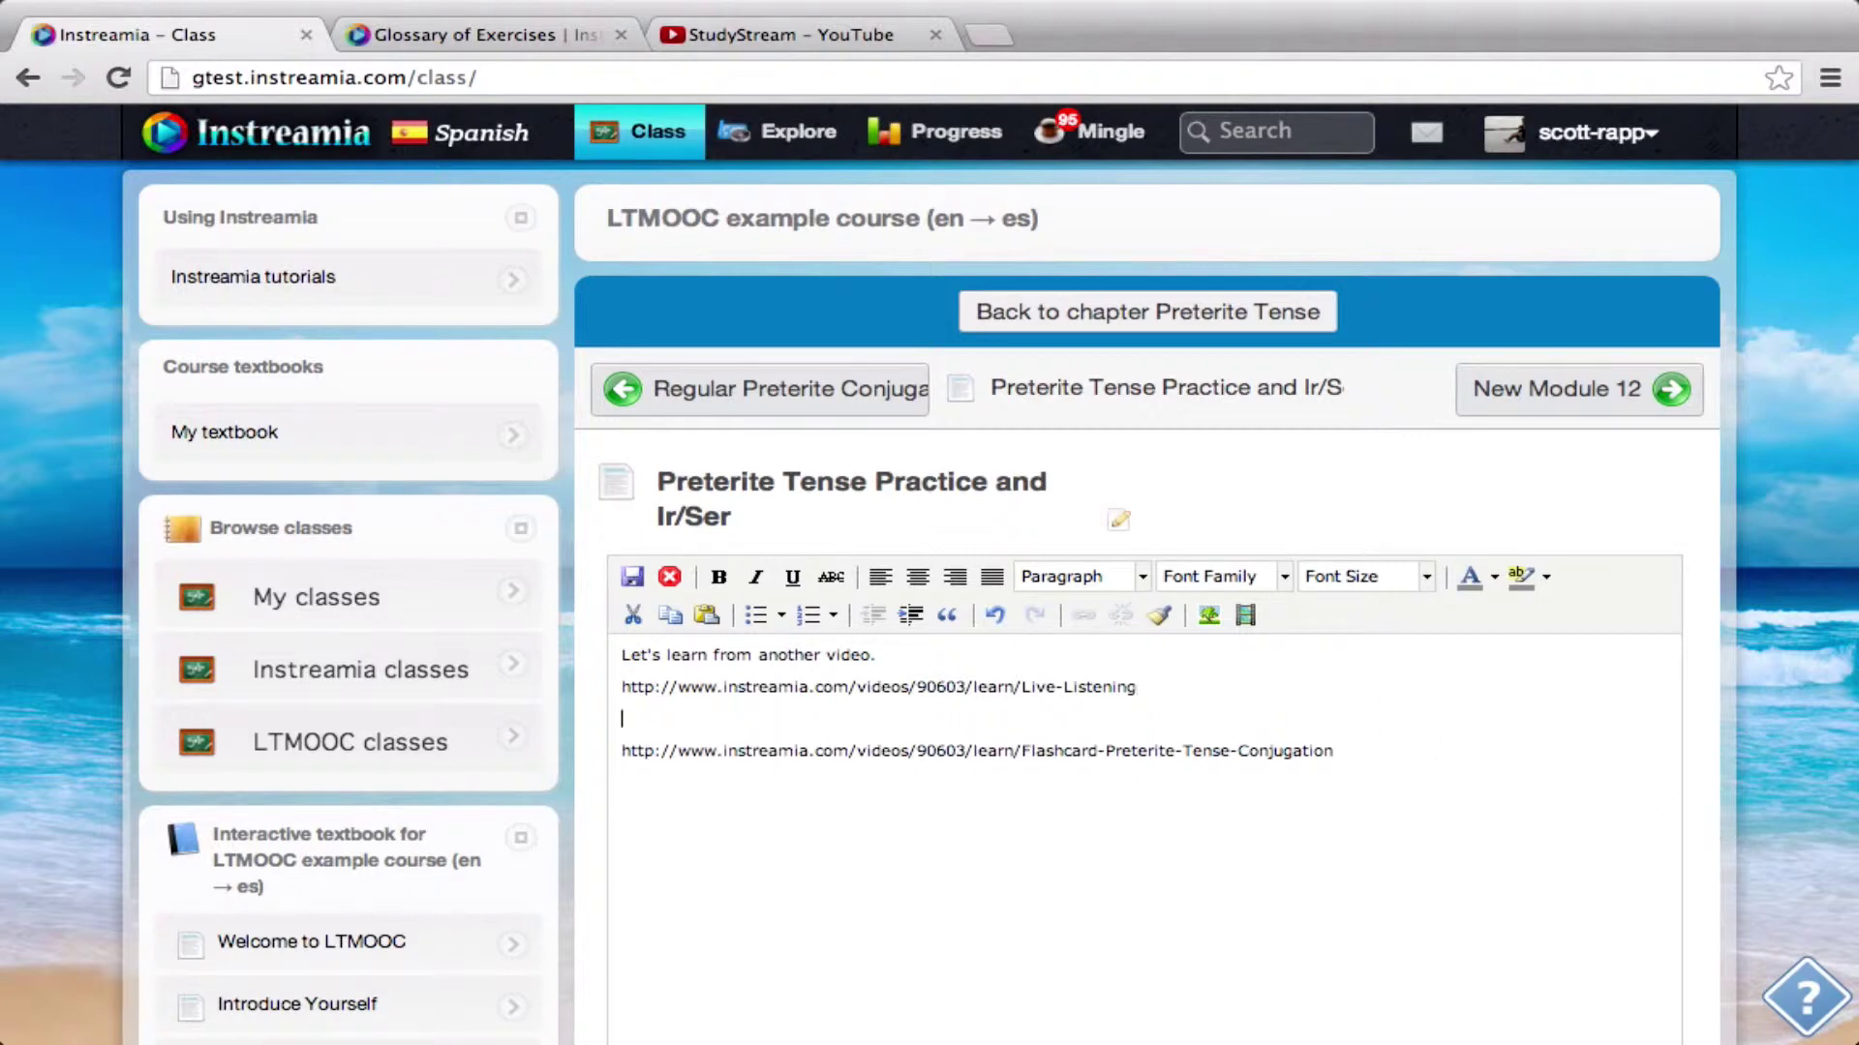
type("Now practice conj")
type("ugation:")
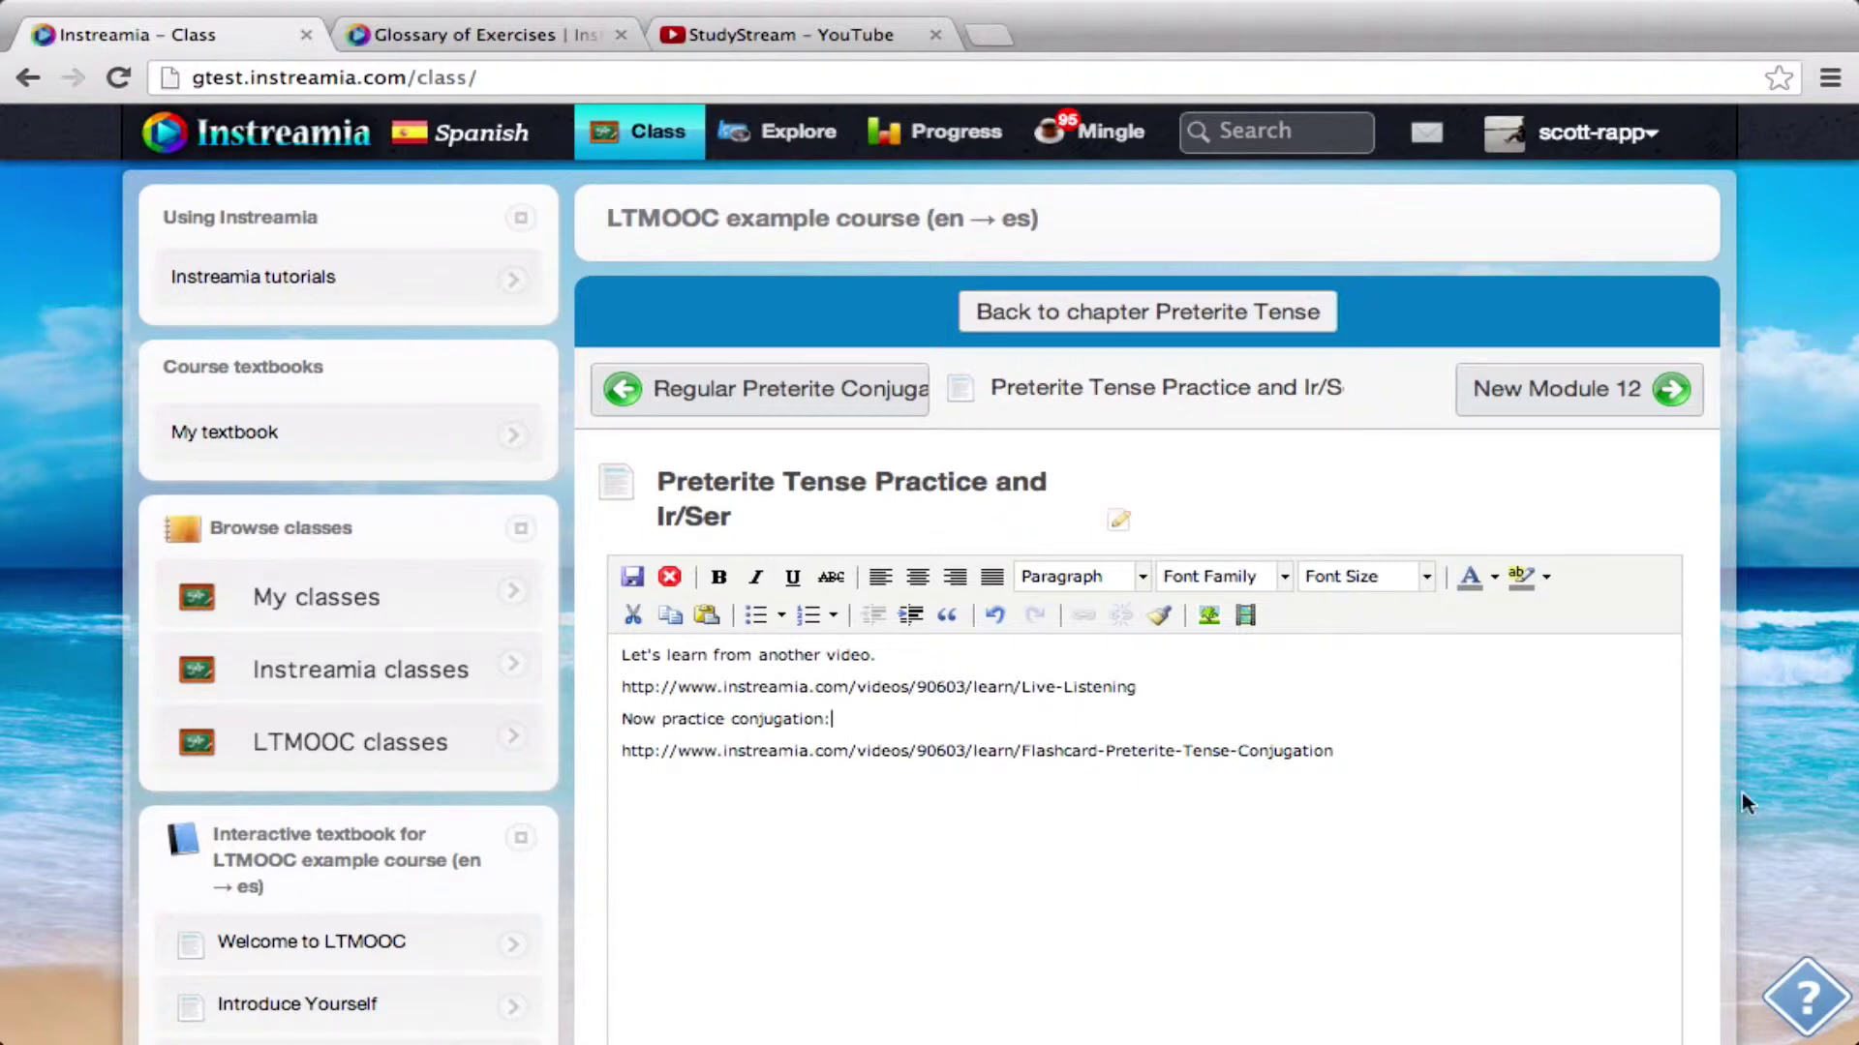
left_click(632, 577)
Test the embedded Flashcard-Preterite-Tense-Conjugation exercise by answering "moviste" and "miré", and return to the module.
scroll(1334, 637, "down", 5)
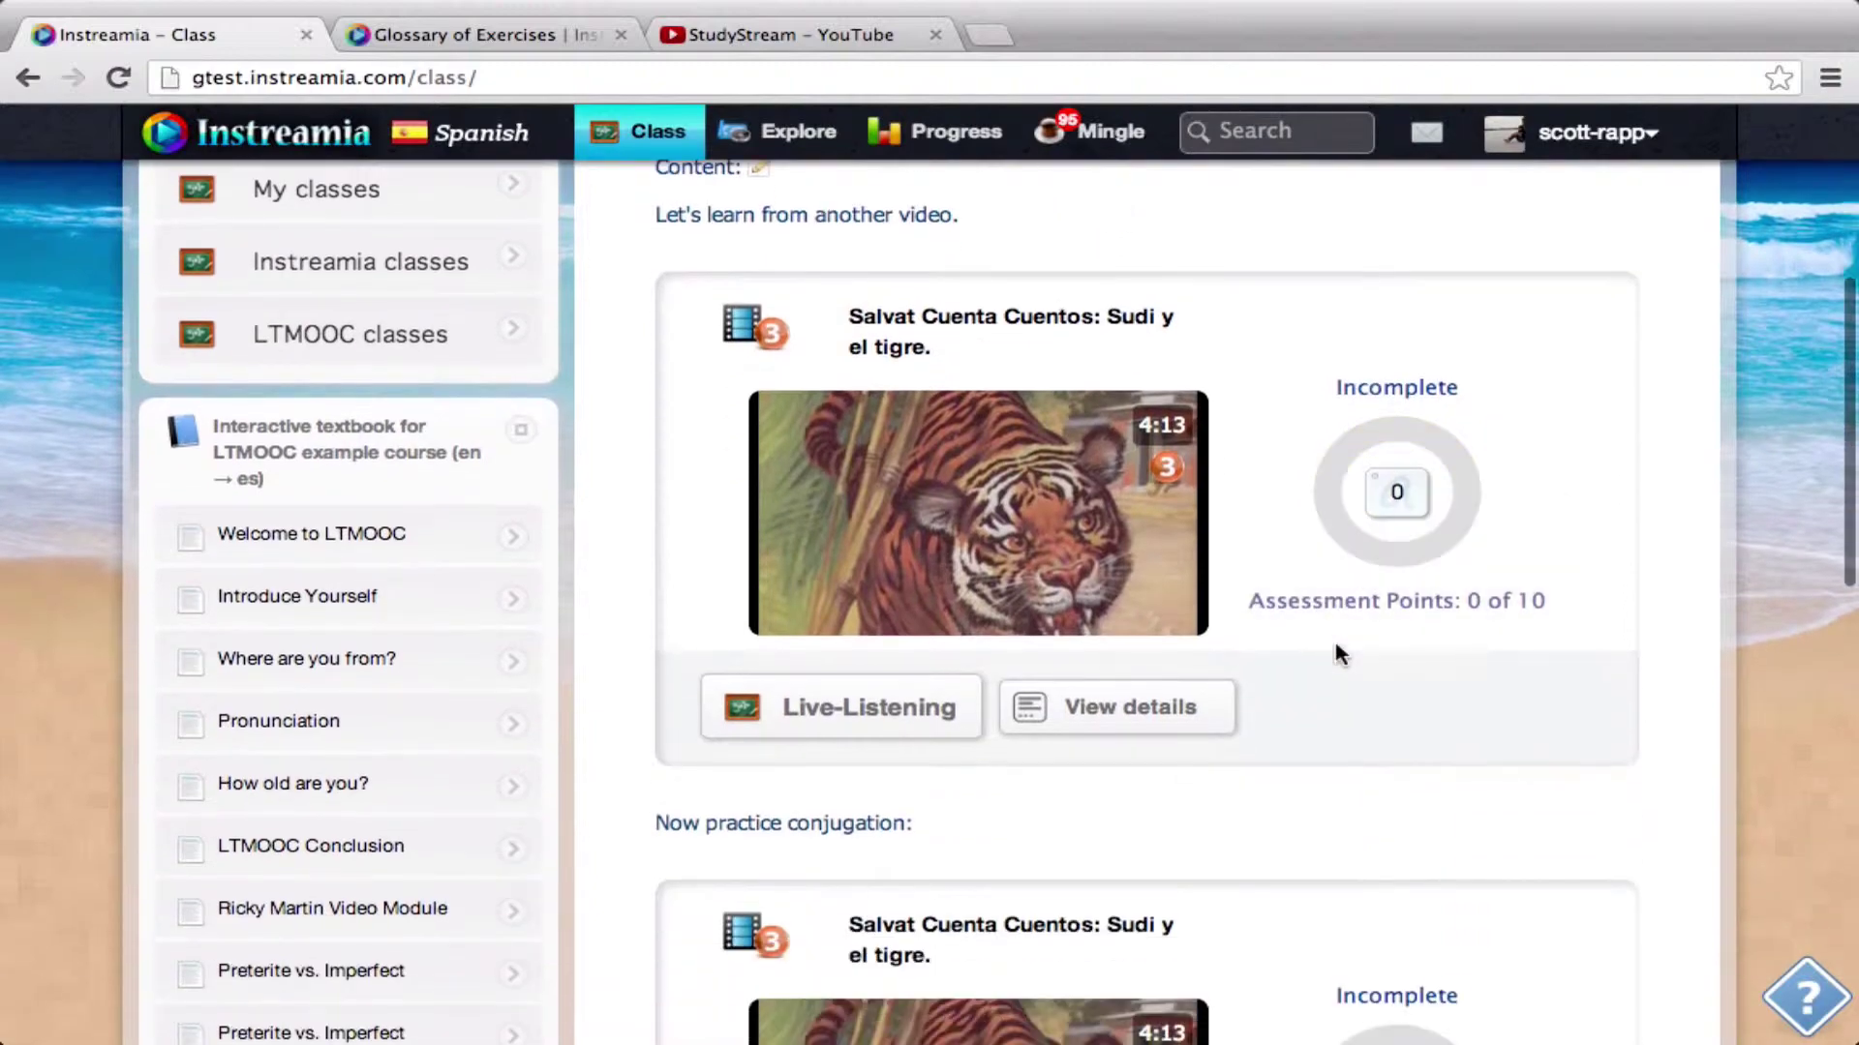
scroll(1334, 637, "down", 5)
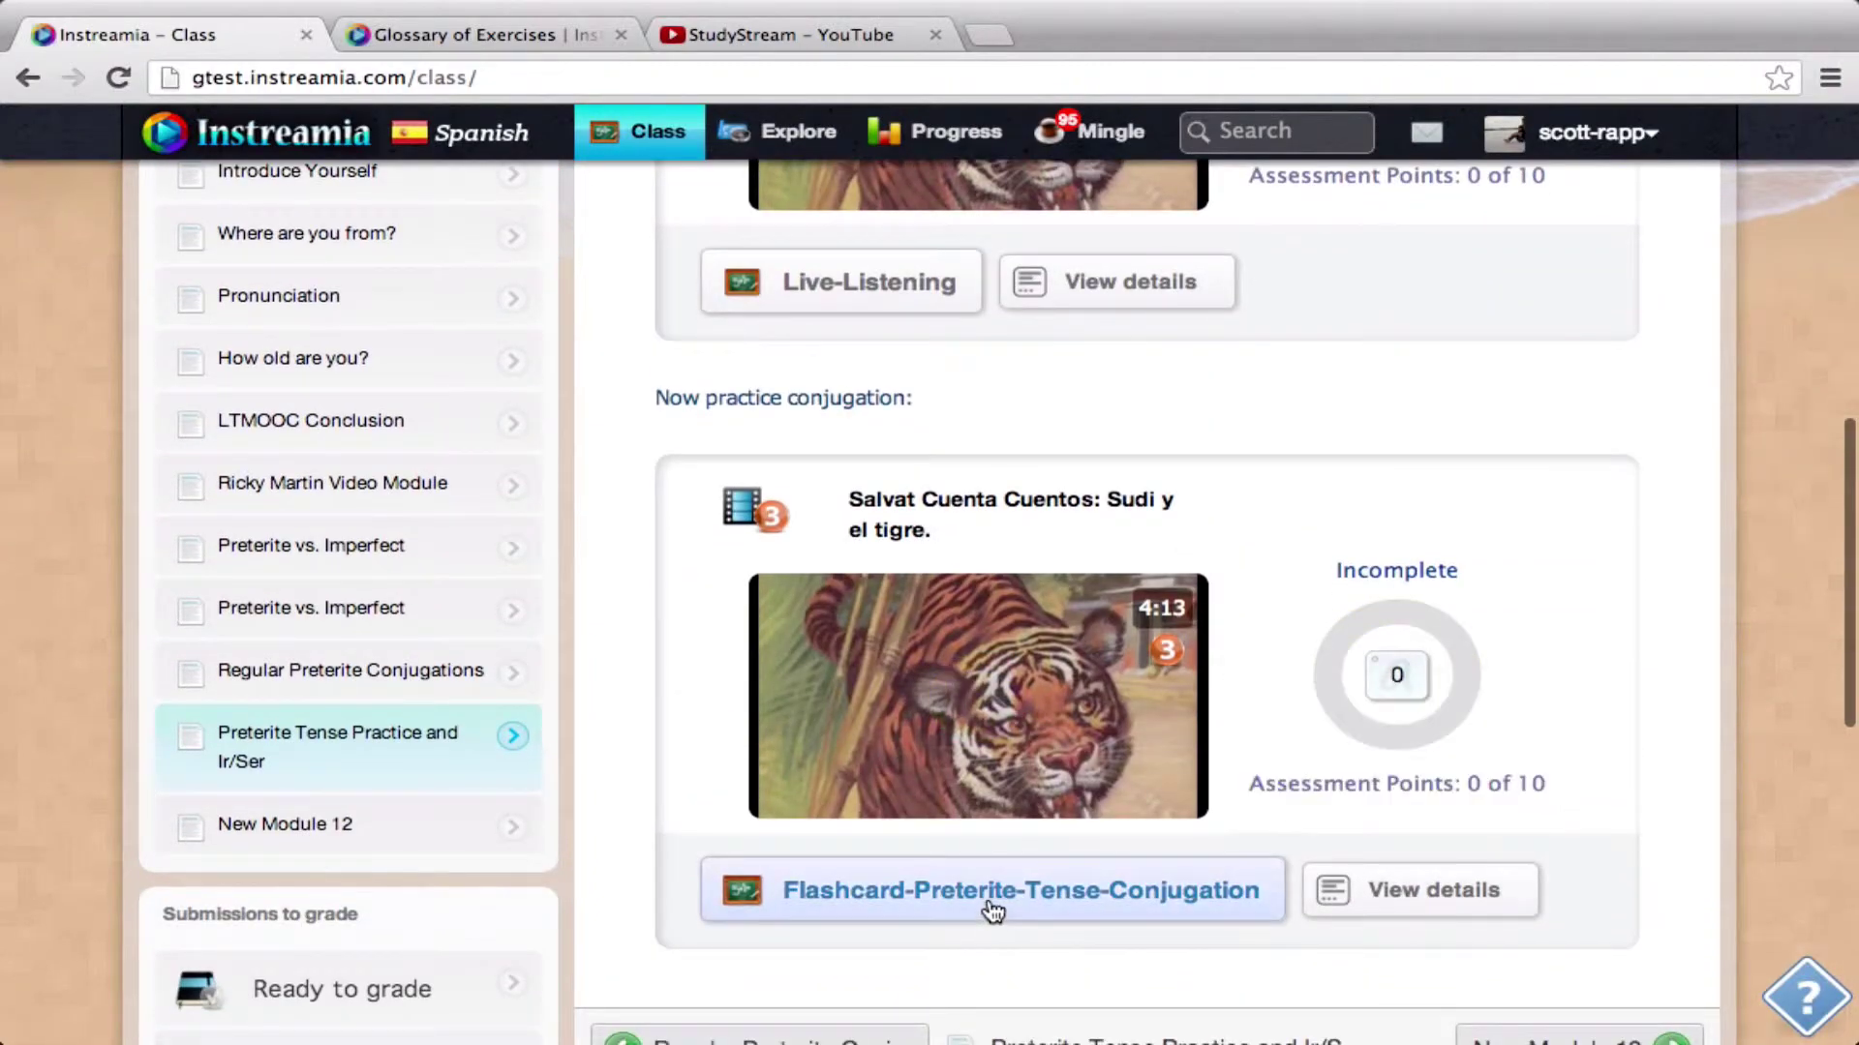
left_click(993, 891)
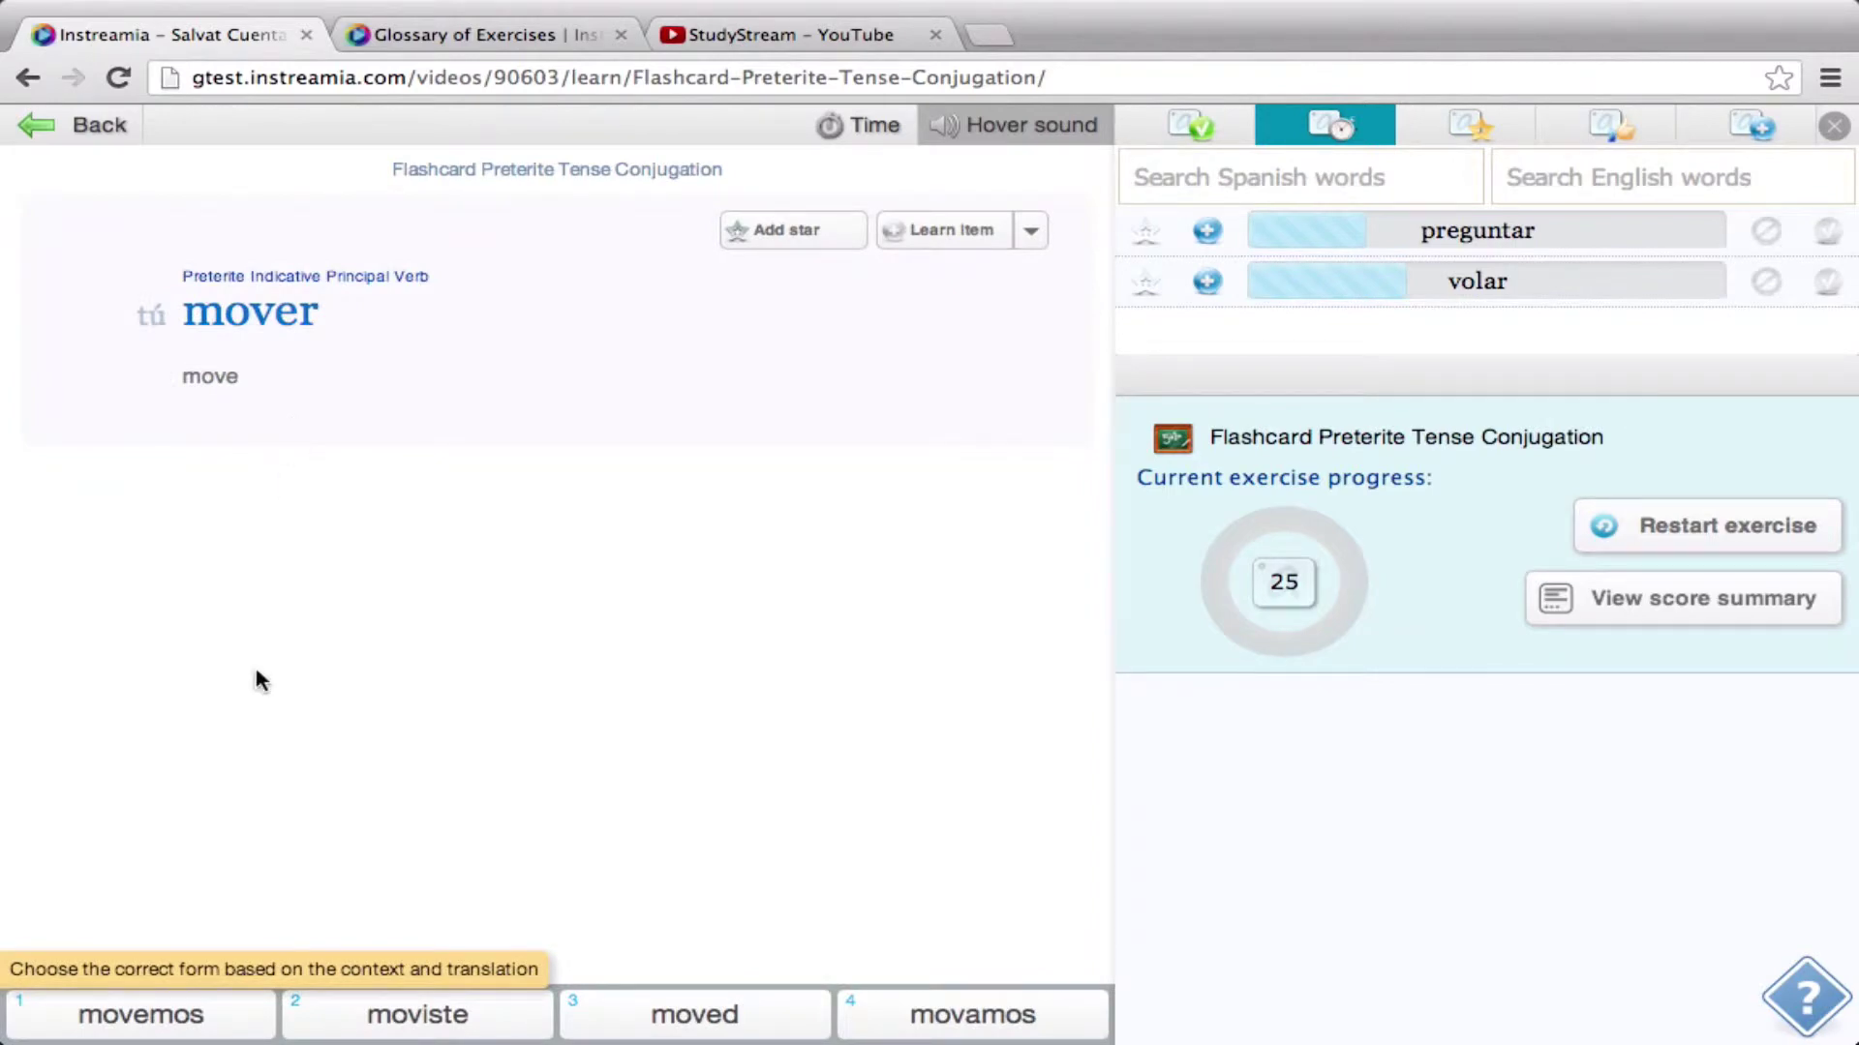
left_click(505, 1007)
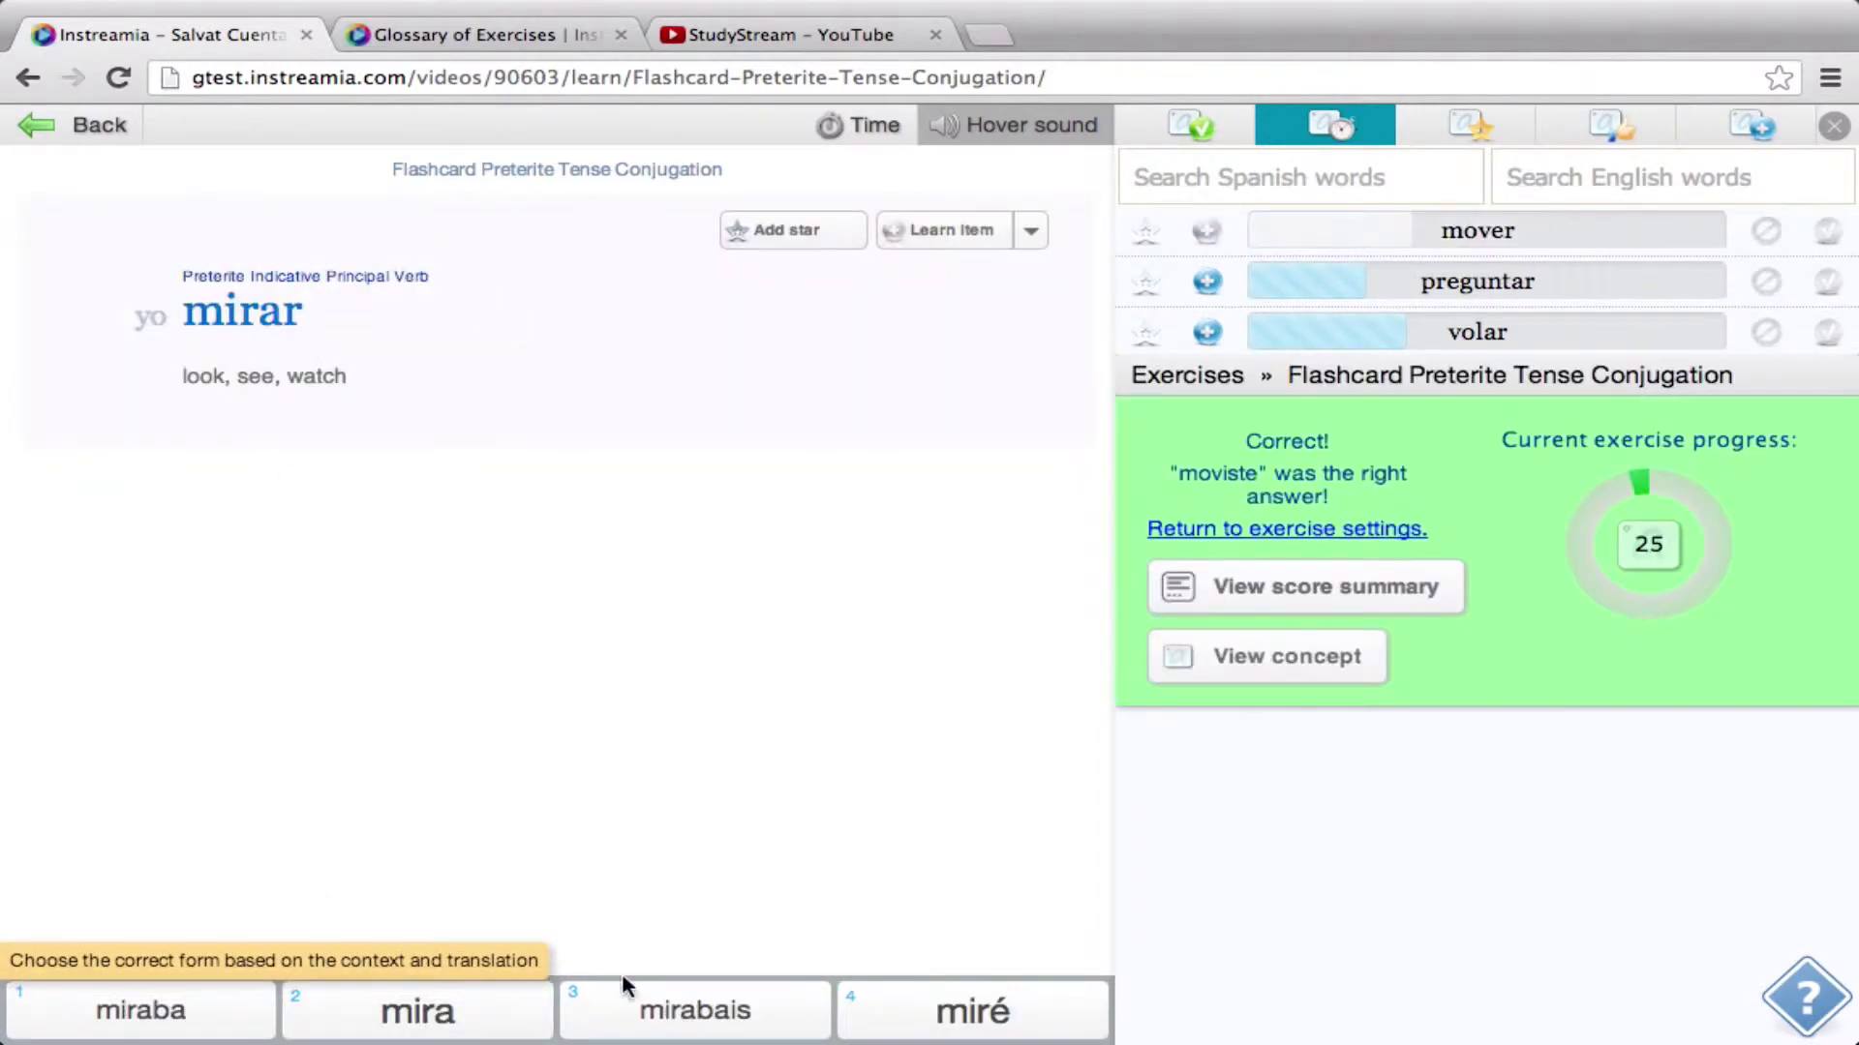
left_click(981, 1002)
left_click(87, 124)
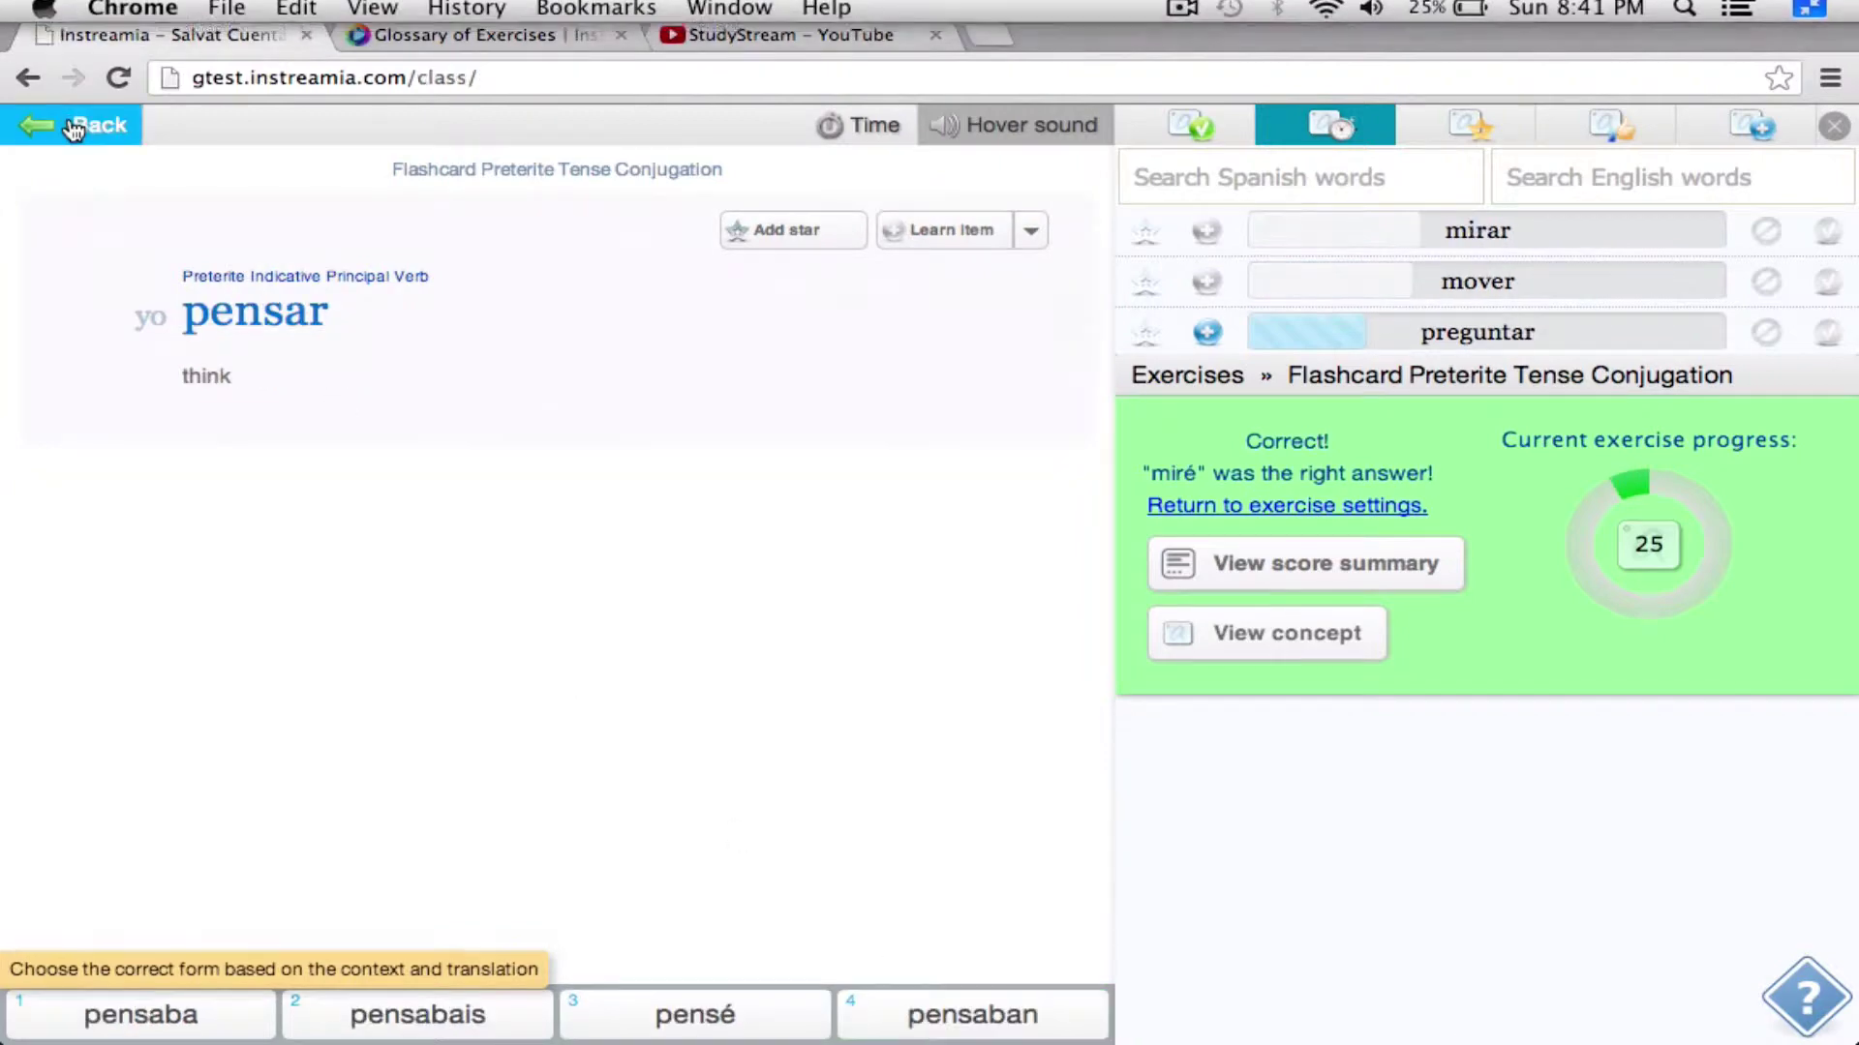
Reopen the Preterite Tense Practice and Ir/Ser content for editing and add an empty line after the flashcard link.
scroll(1167, 715, "down", 3)
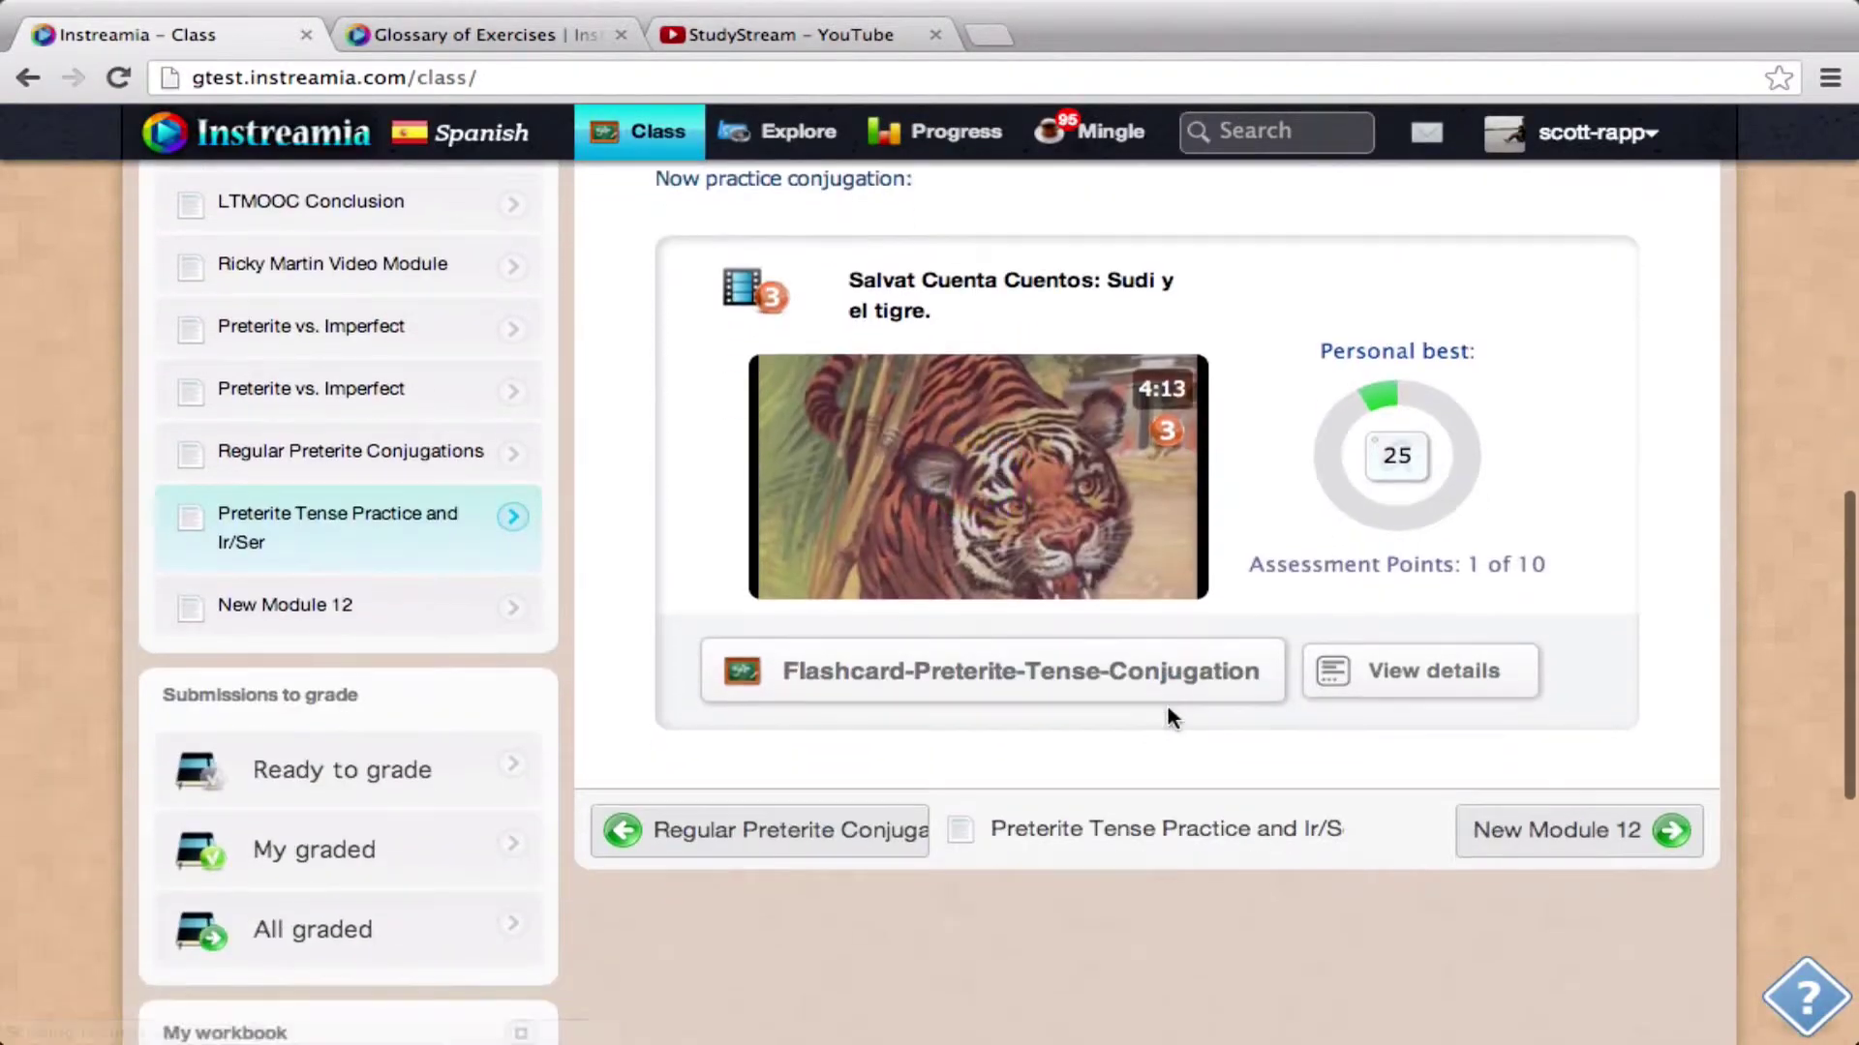
scroll(1167, 715, "up", 6)
scroll(1168, 714, "up", 4)
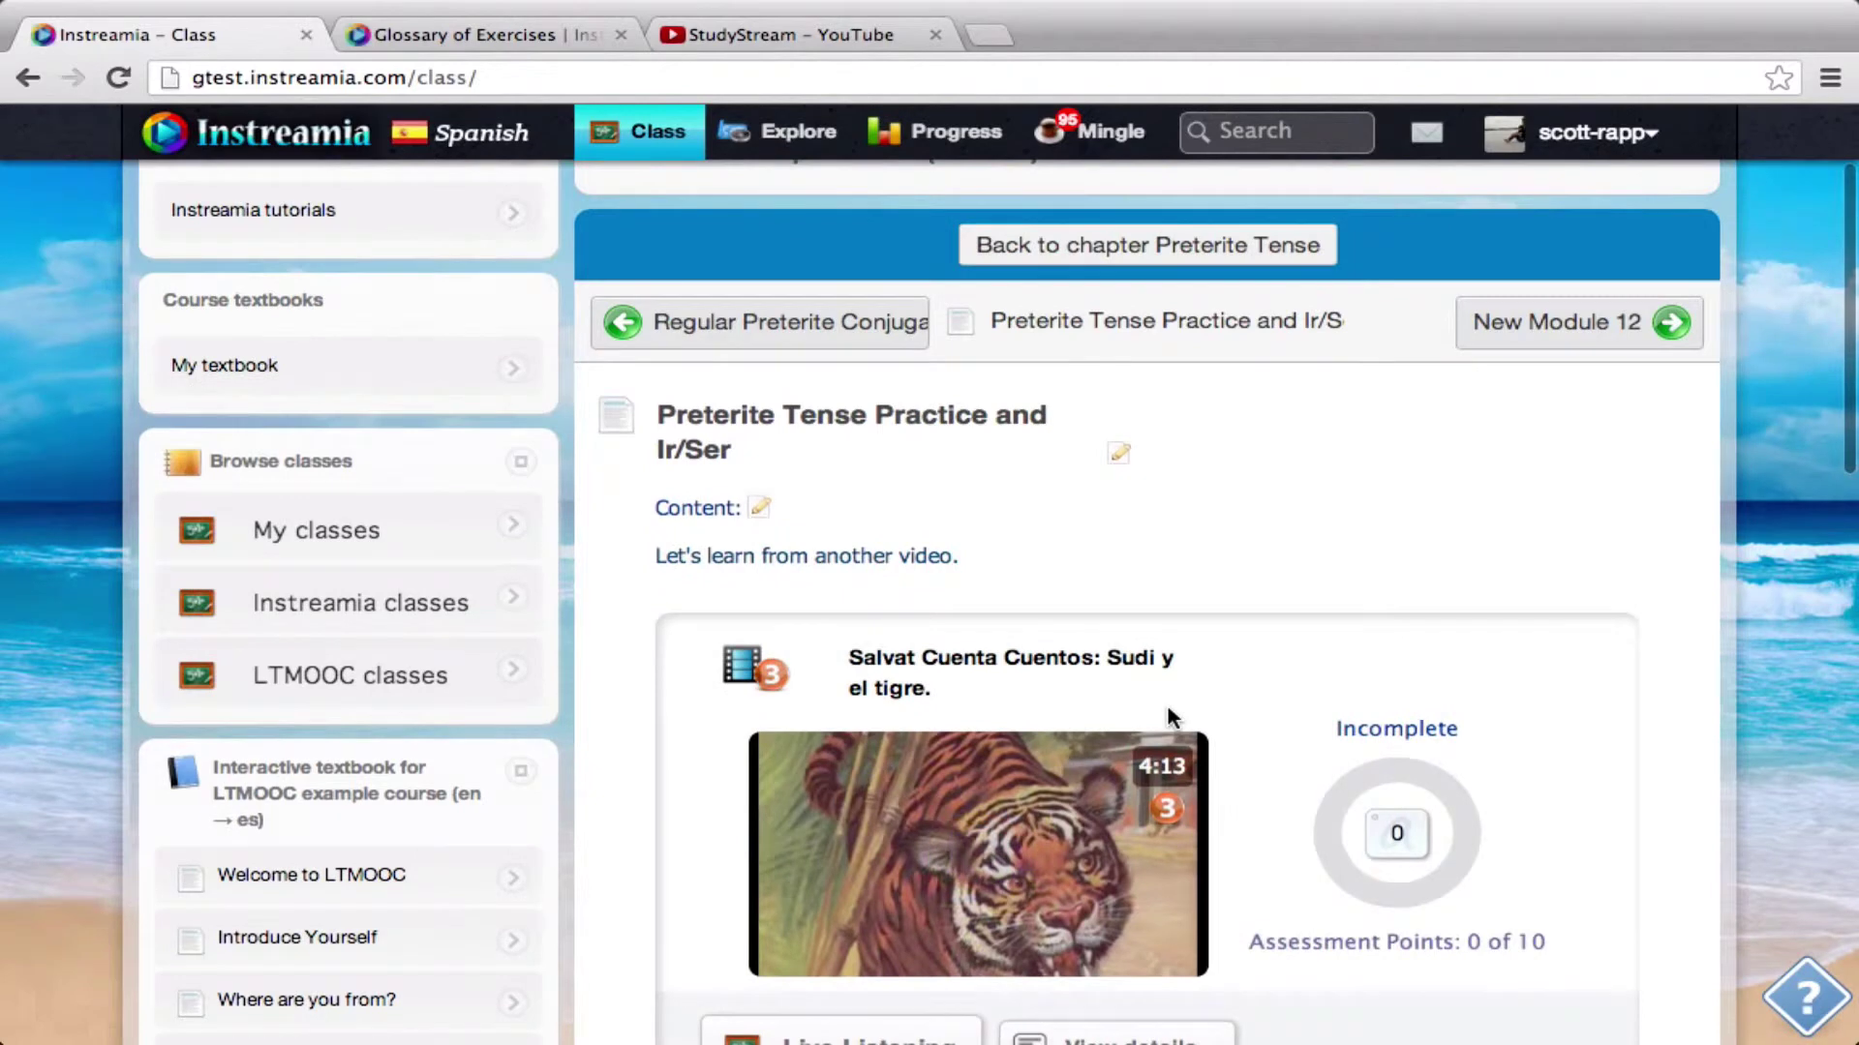
scroll(1170, 697, "down", 1)
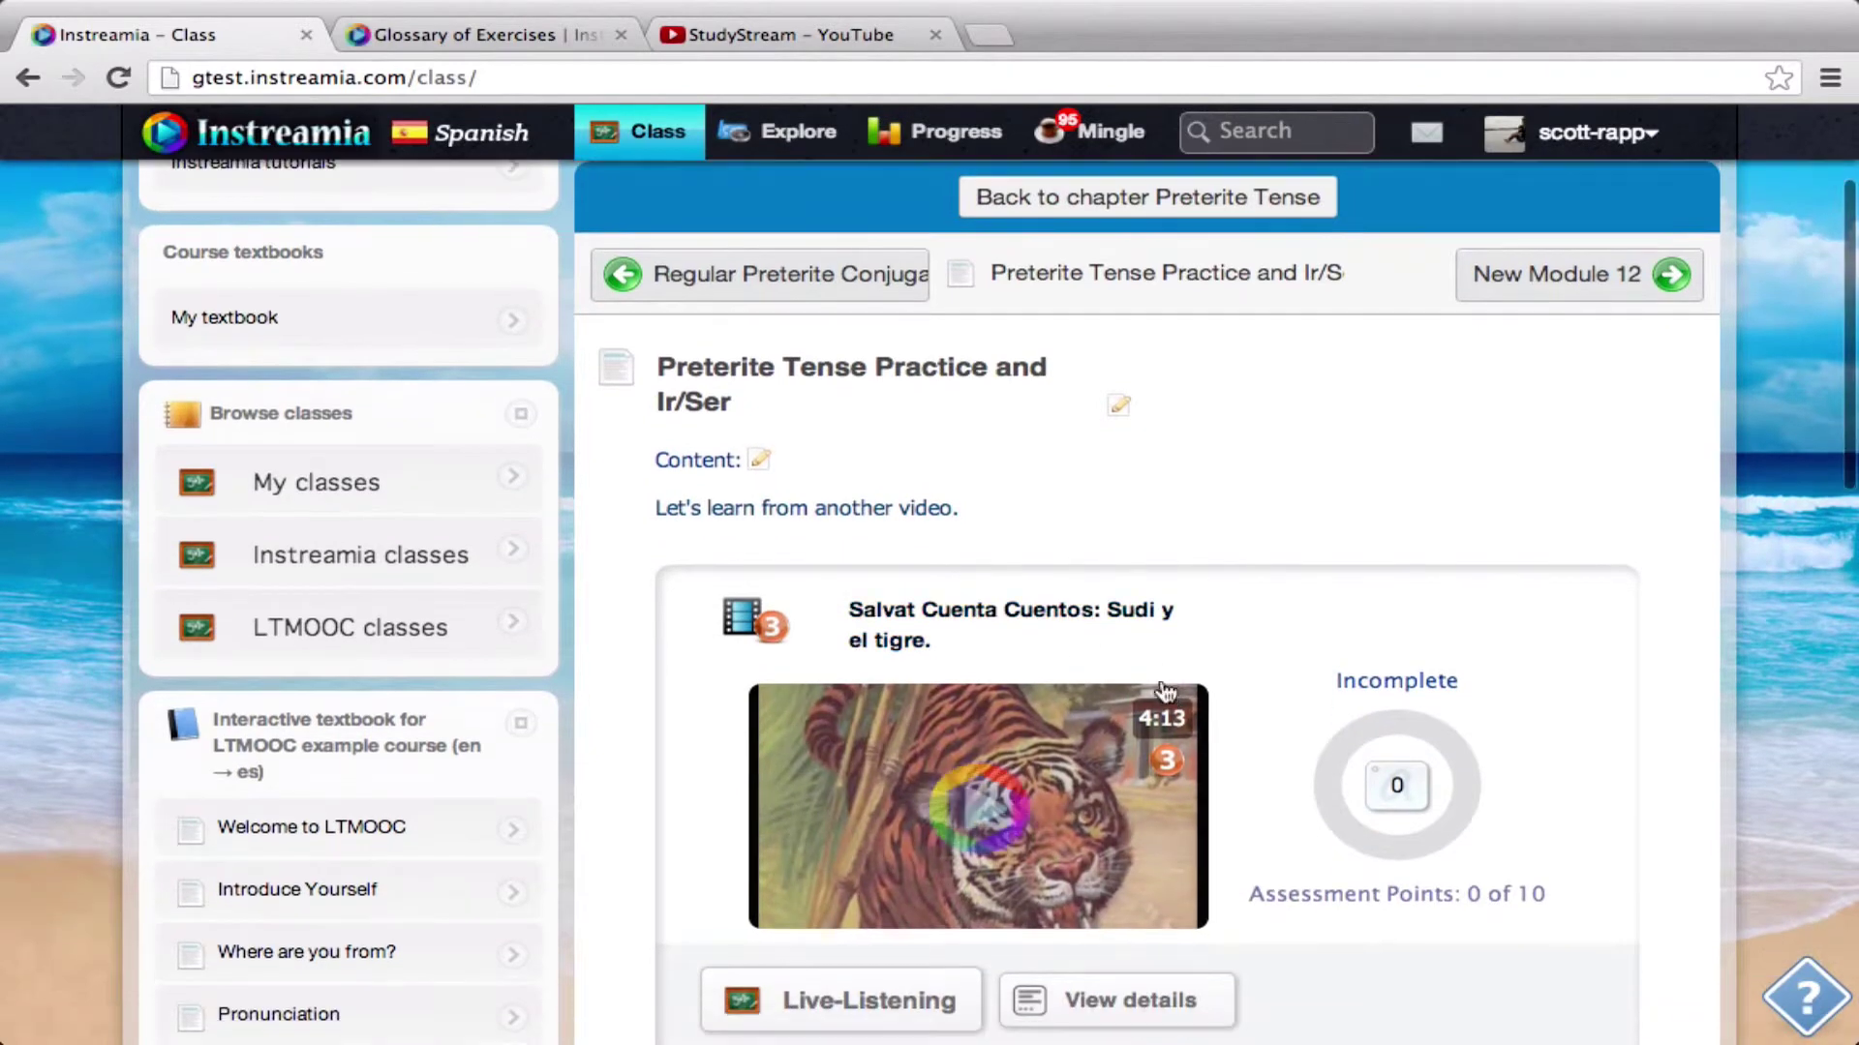
left_click(755, 461)
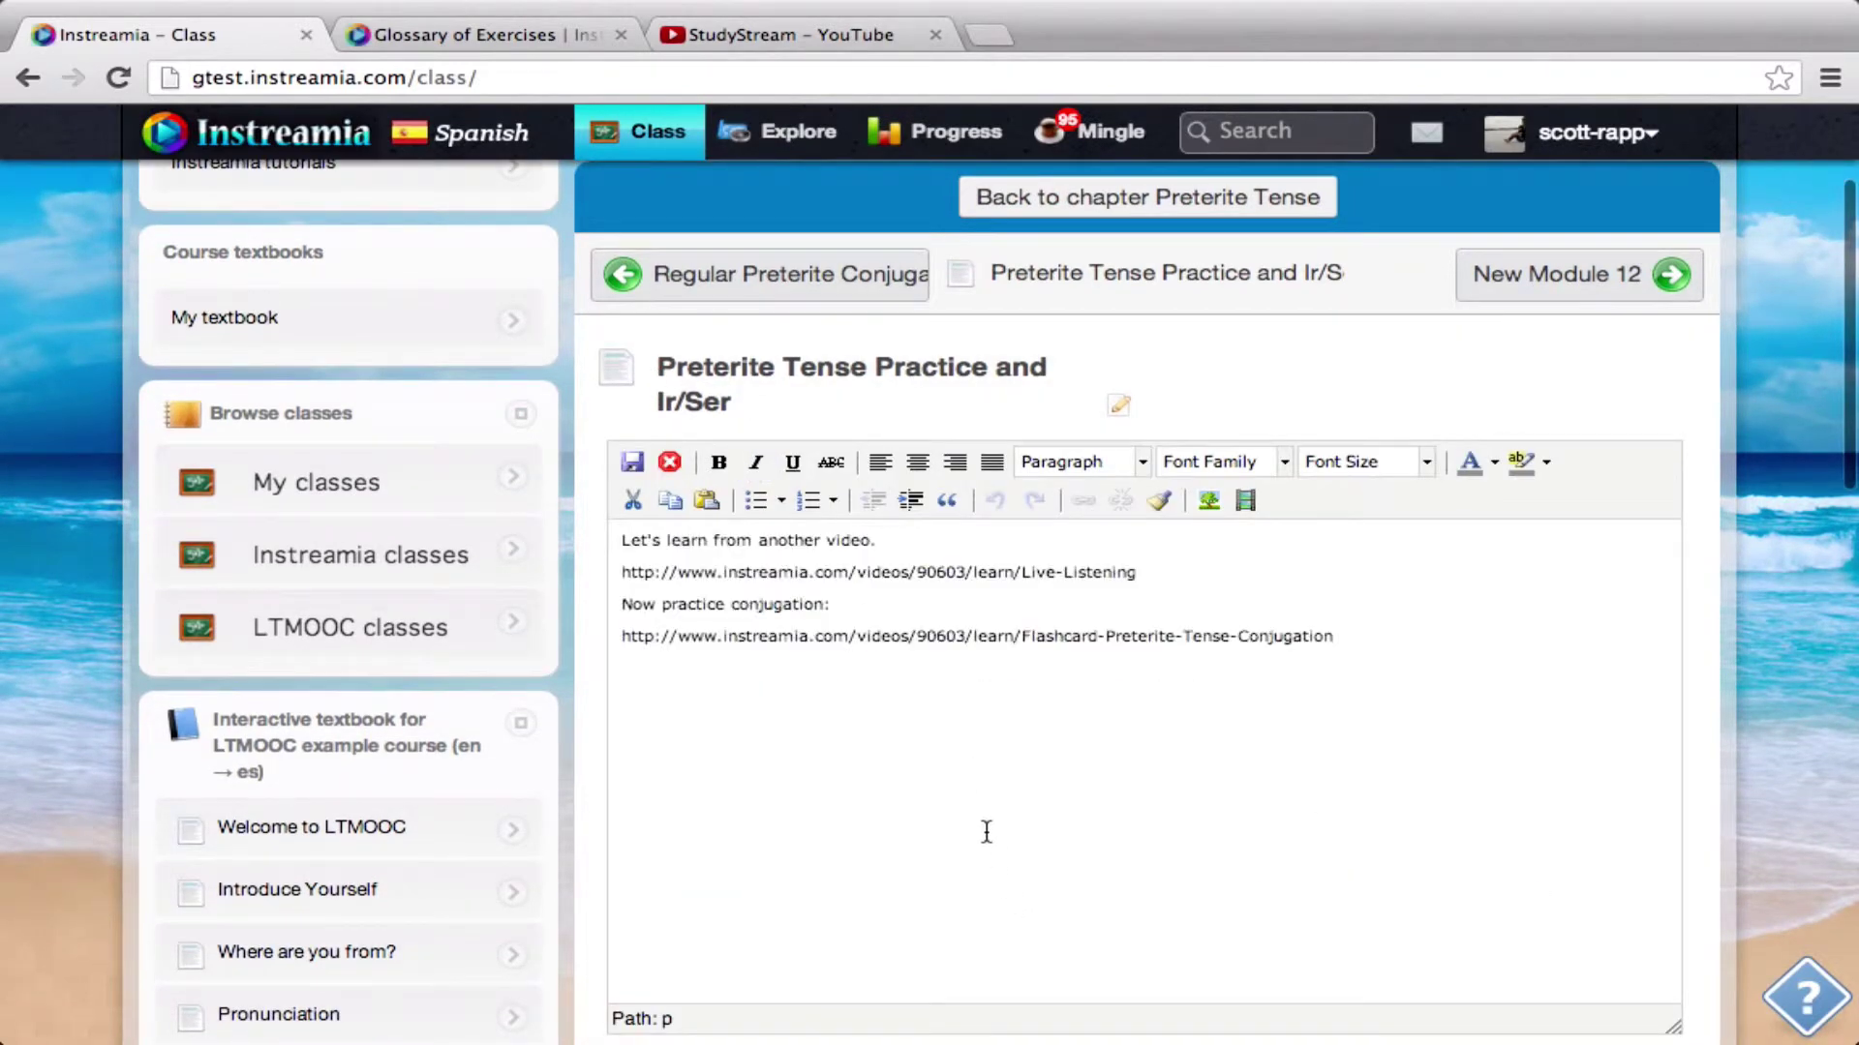
key("Return")
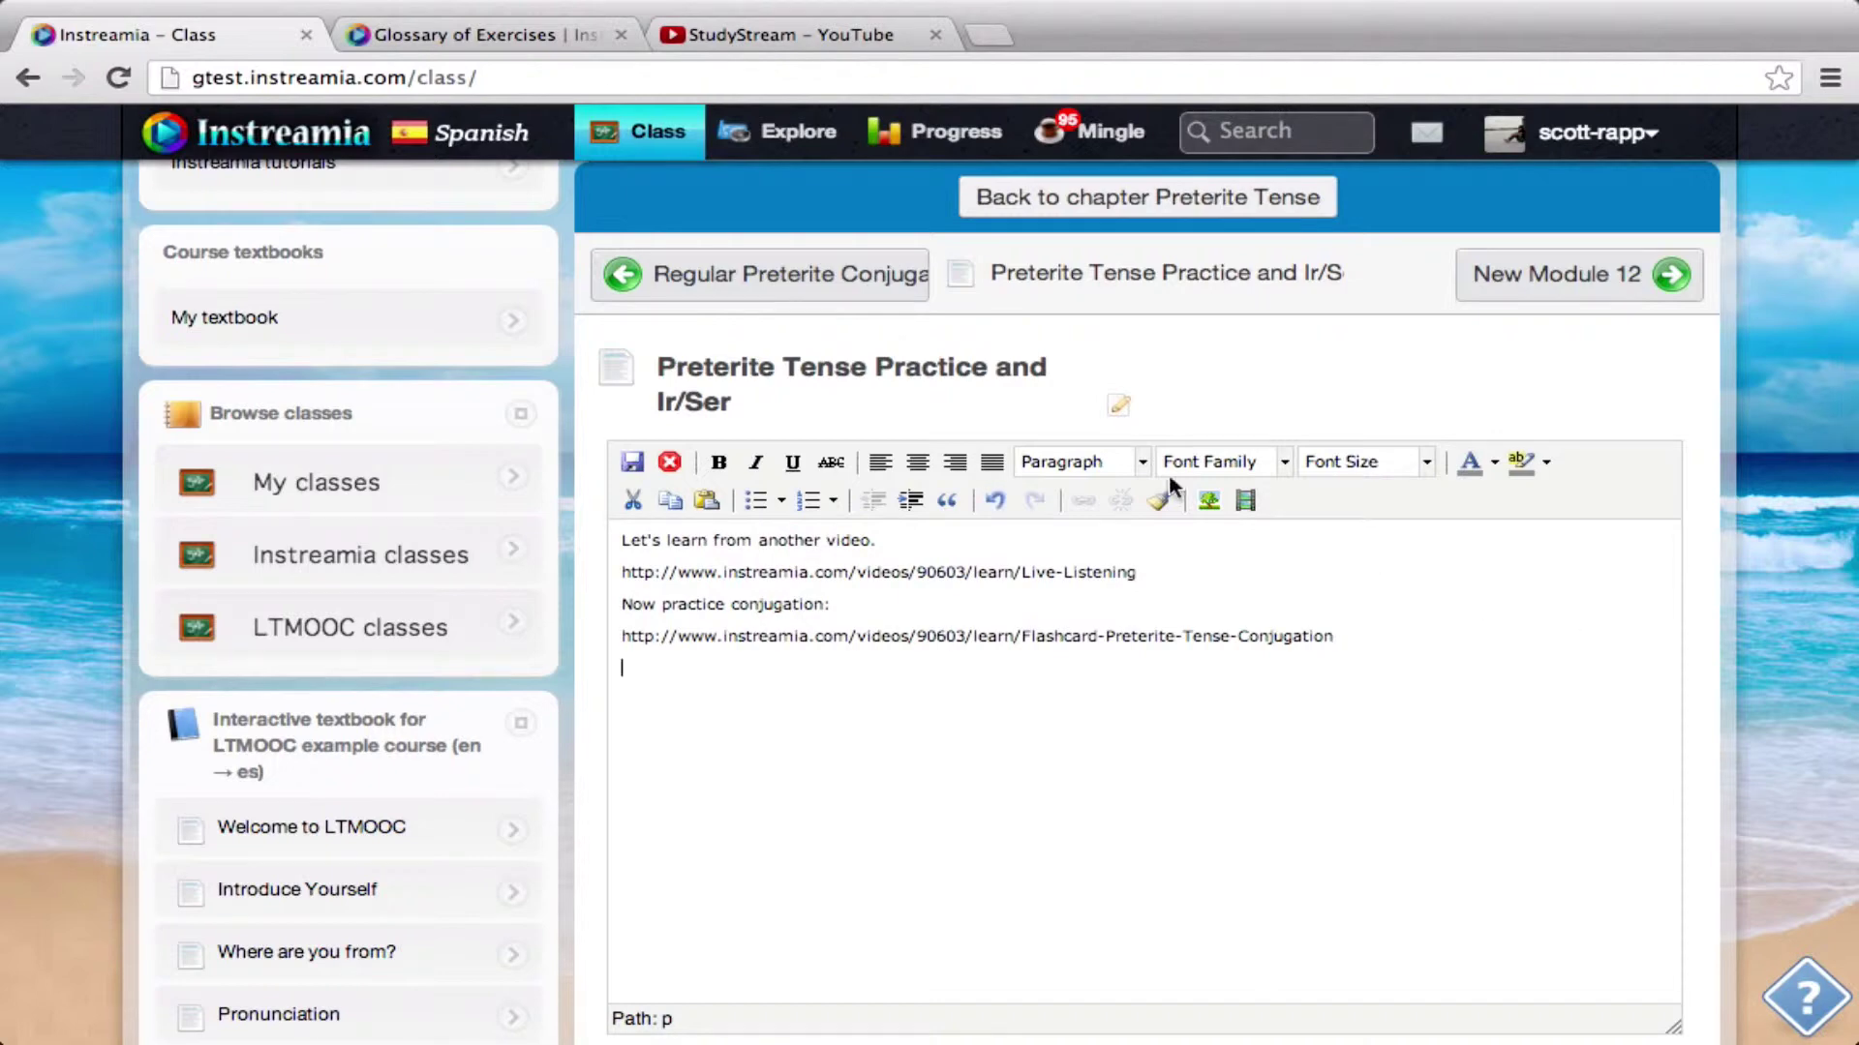
Copy the link of StudyStream's "Ir/Ser Preterite" video on YouTube and paste it beneath the flashcard link, followed by a new line.
left_click(799, 43)
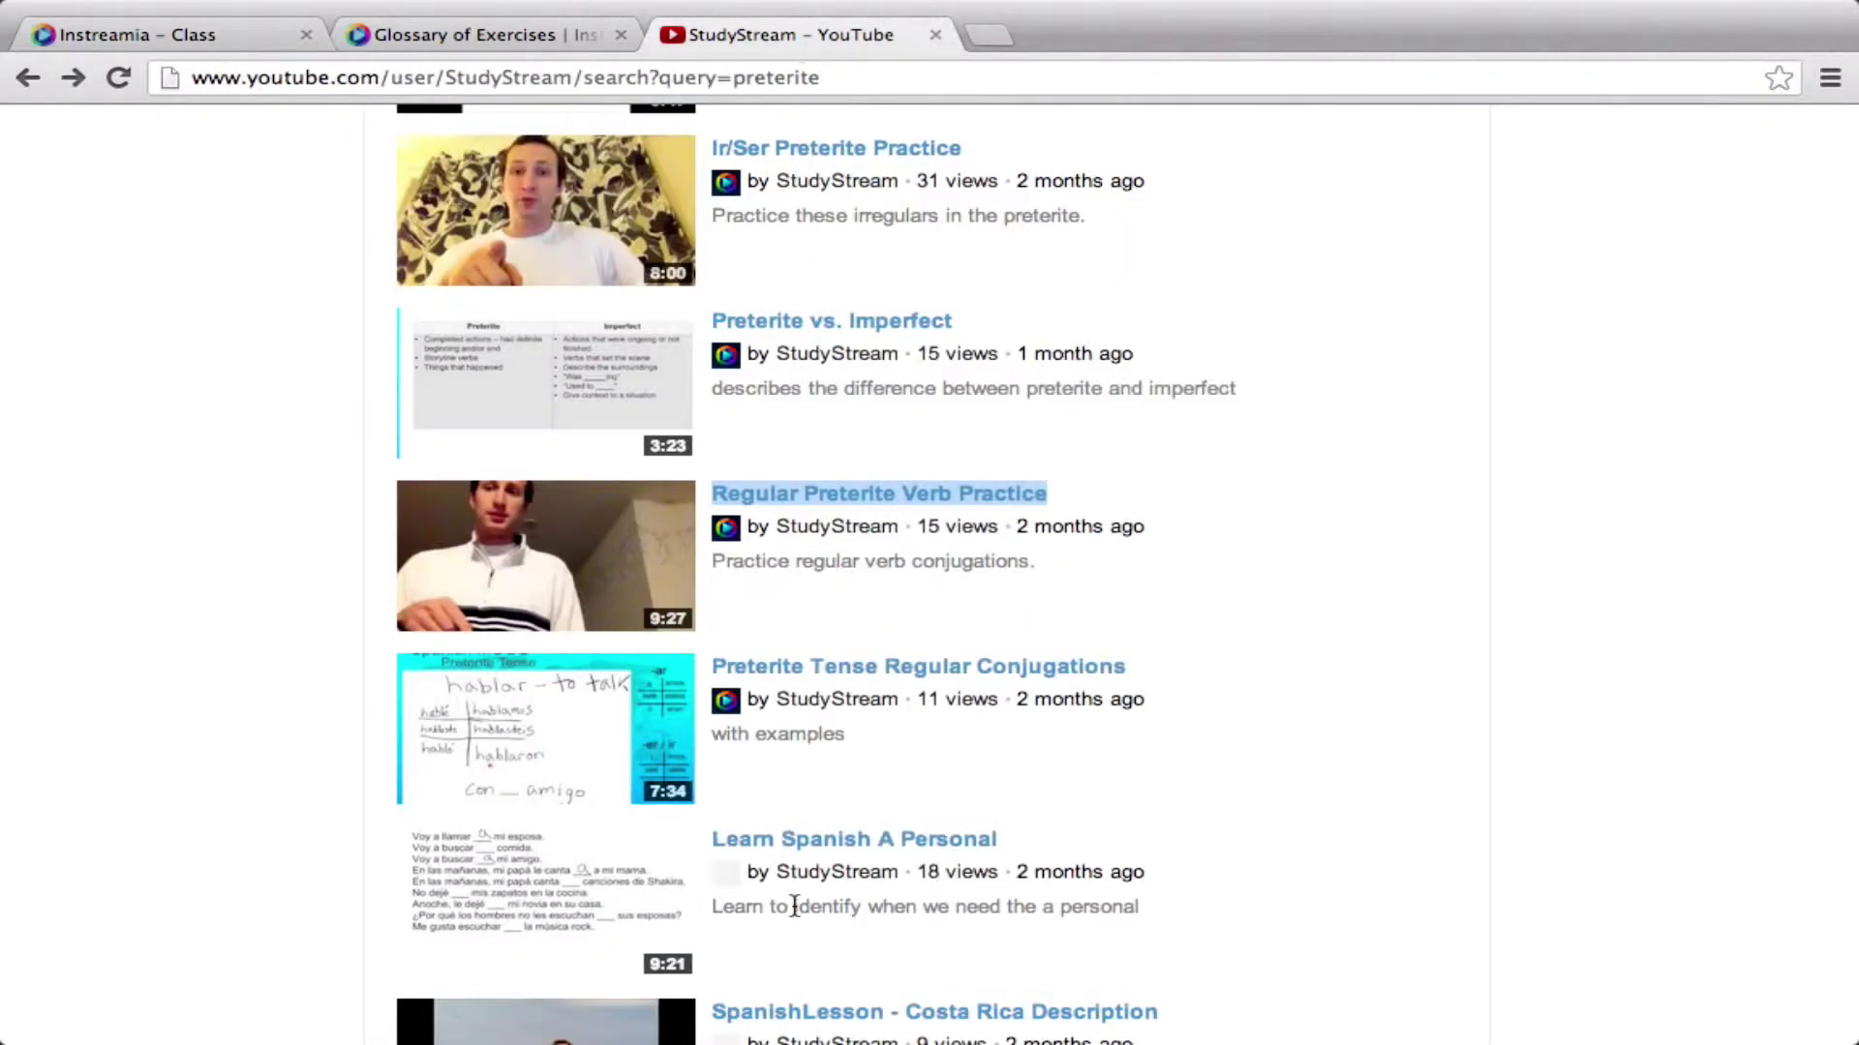
scroll(793, 905, "up", 5)
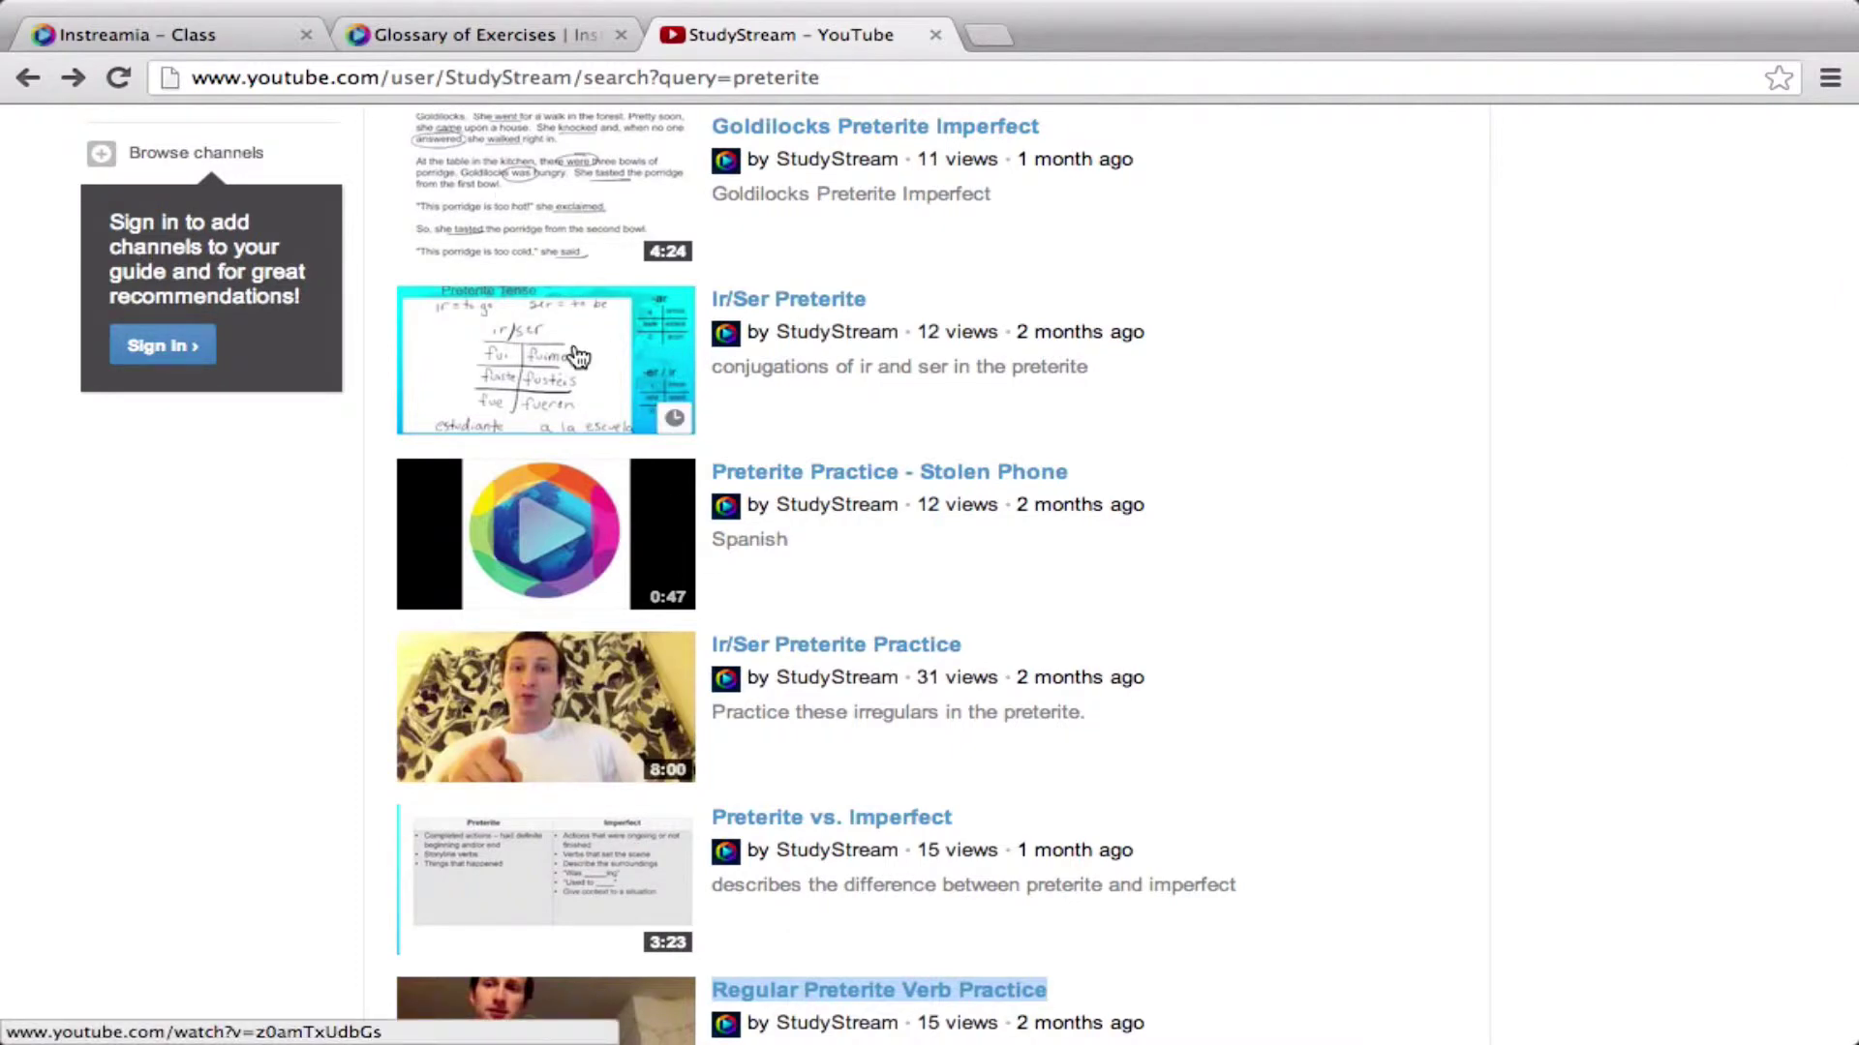
right_click(752, 299)
left_click(844, 424)
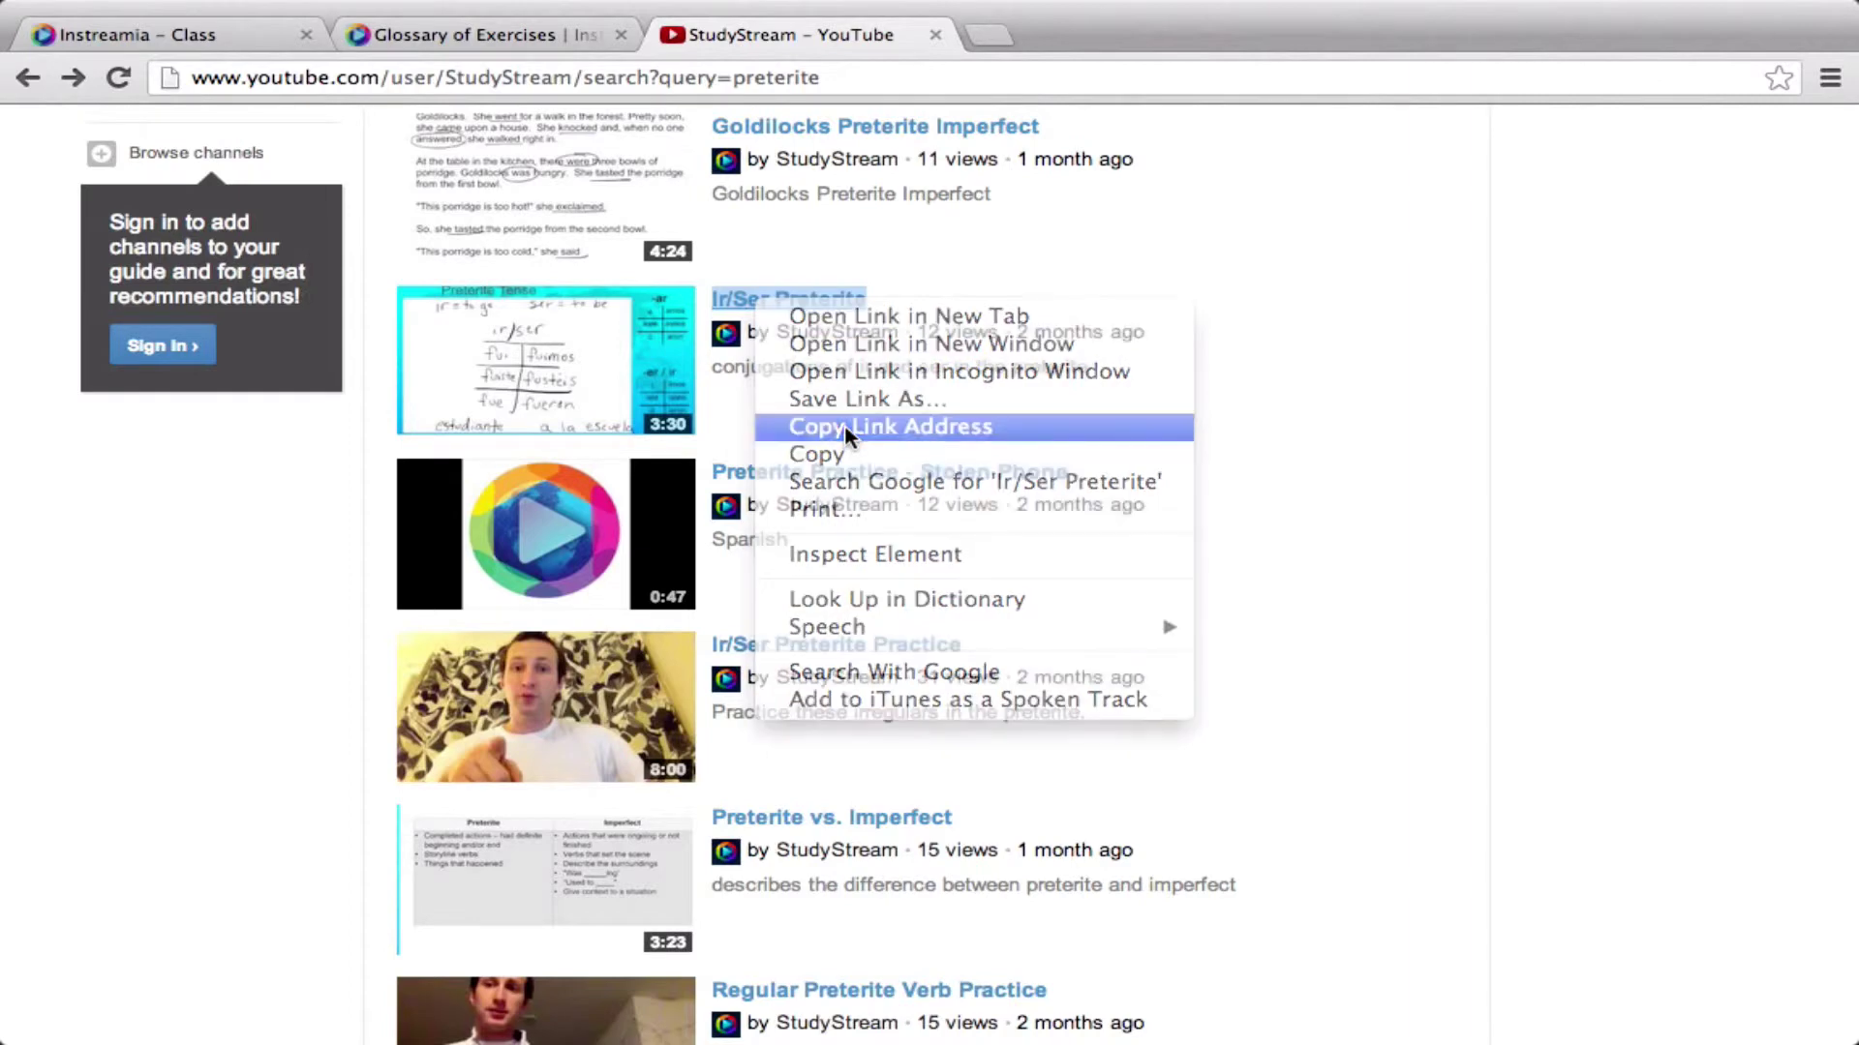
left_click(433, 37)
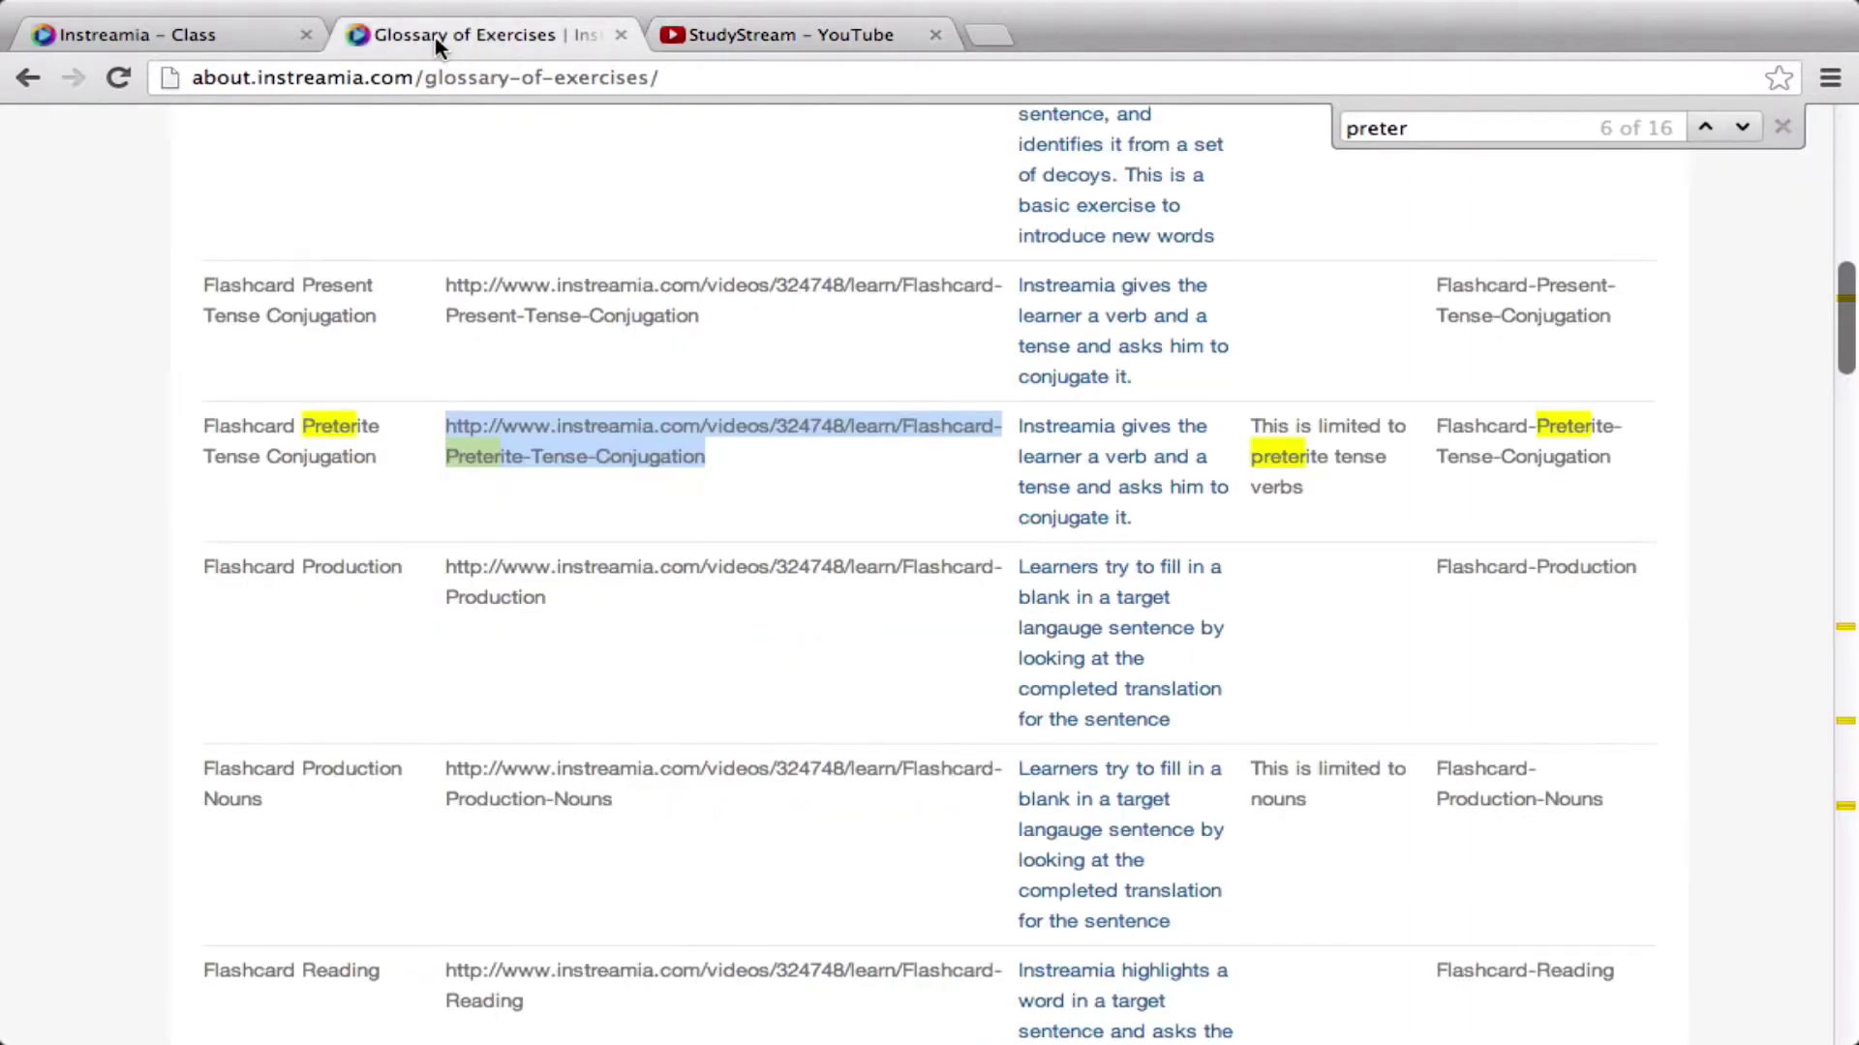
left_click(145, 37)
left_click(974, 986)
key("super+v")
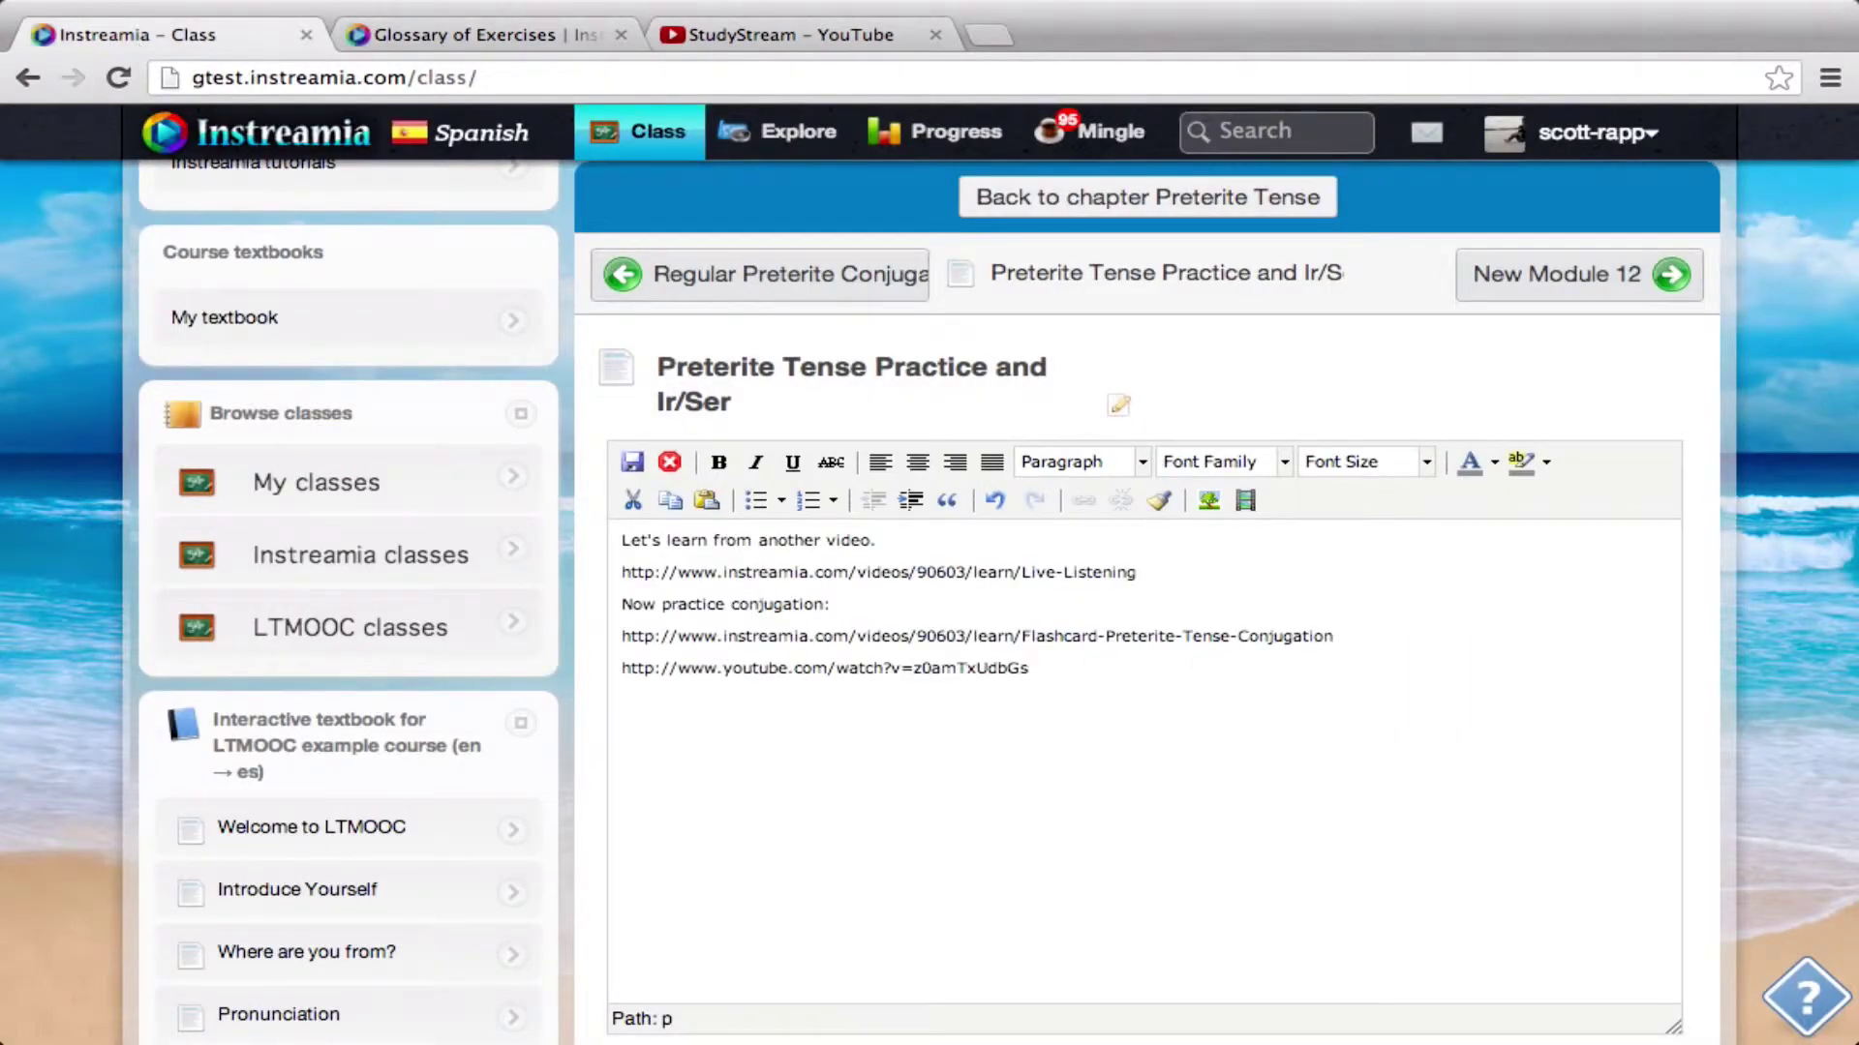
key("Return")
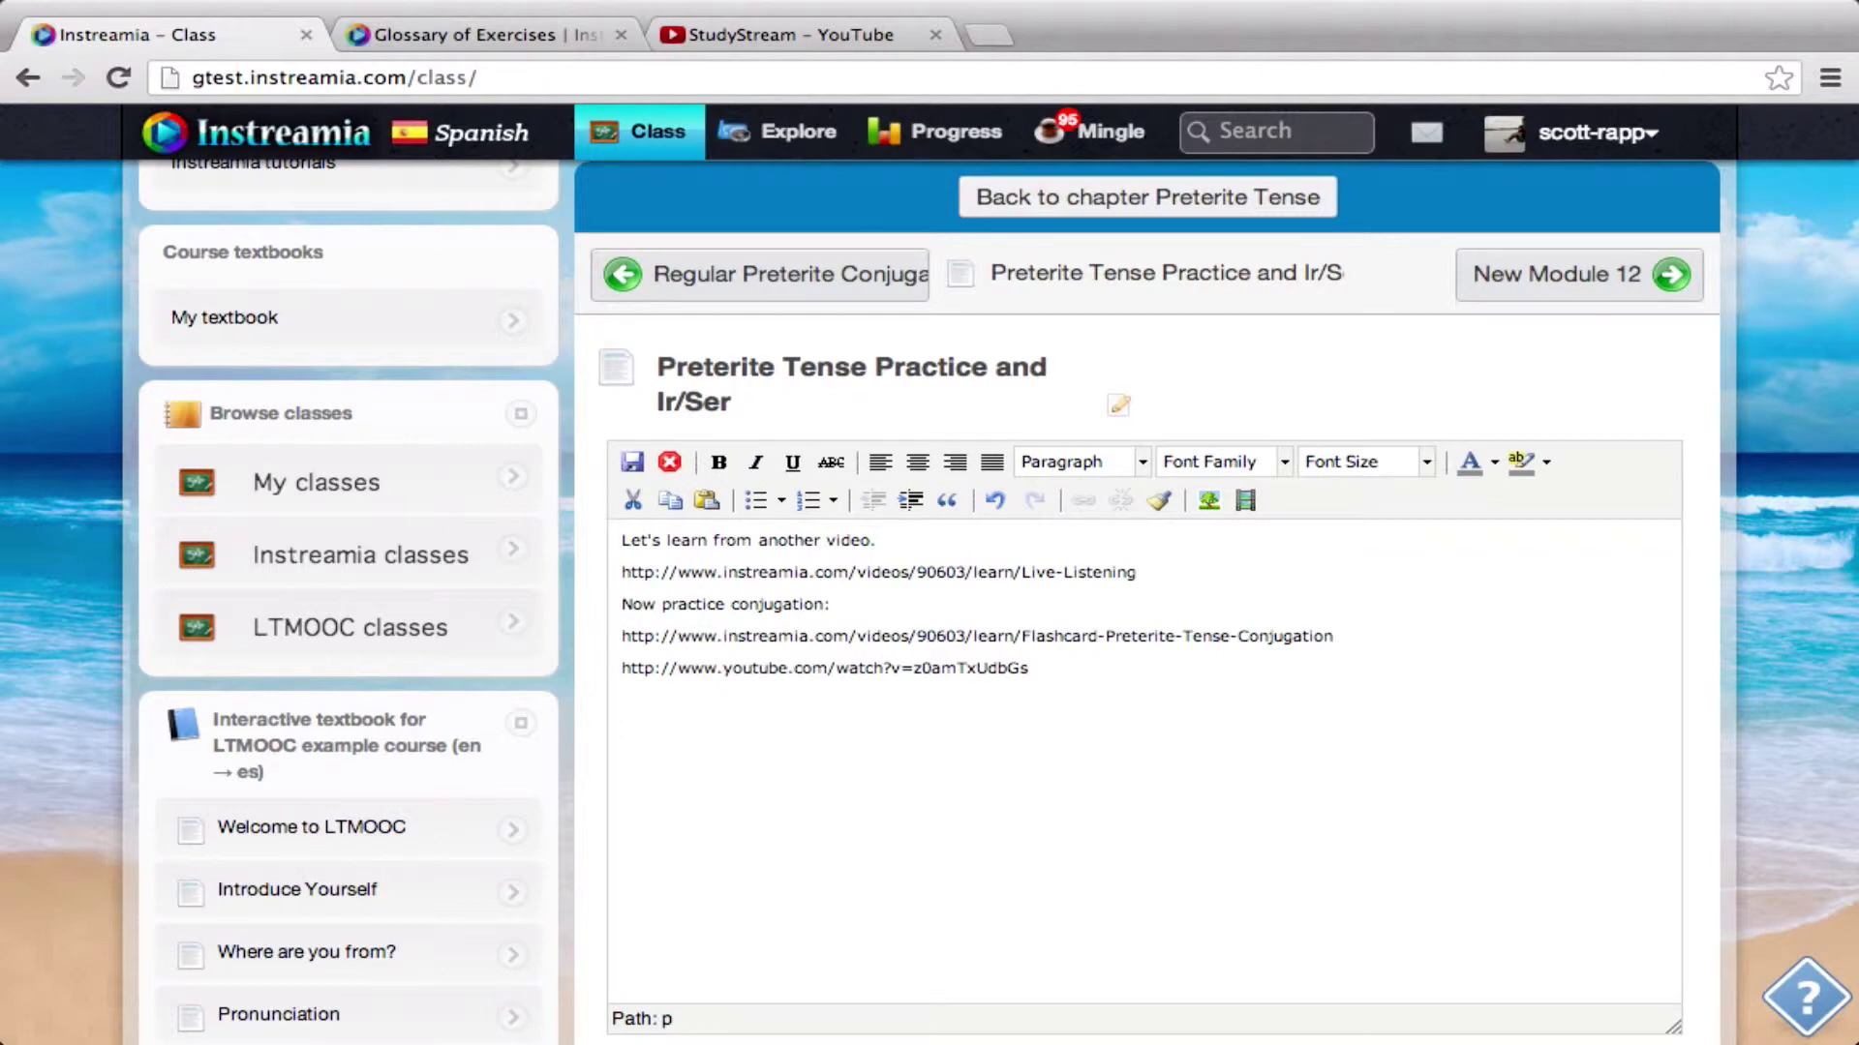
Paste the link of YouTube's "Ir/Ser Preterite Practice" video beneath the first YouTube link and add the line "Now practice conjugation again:".
left_click(797, 42)
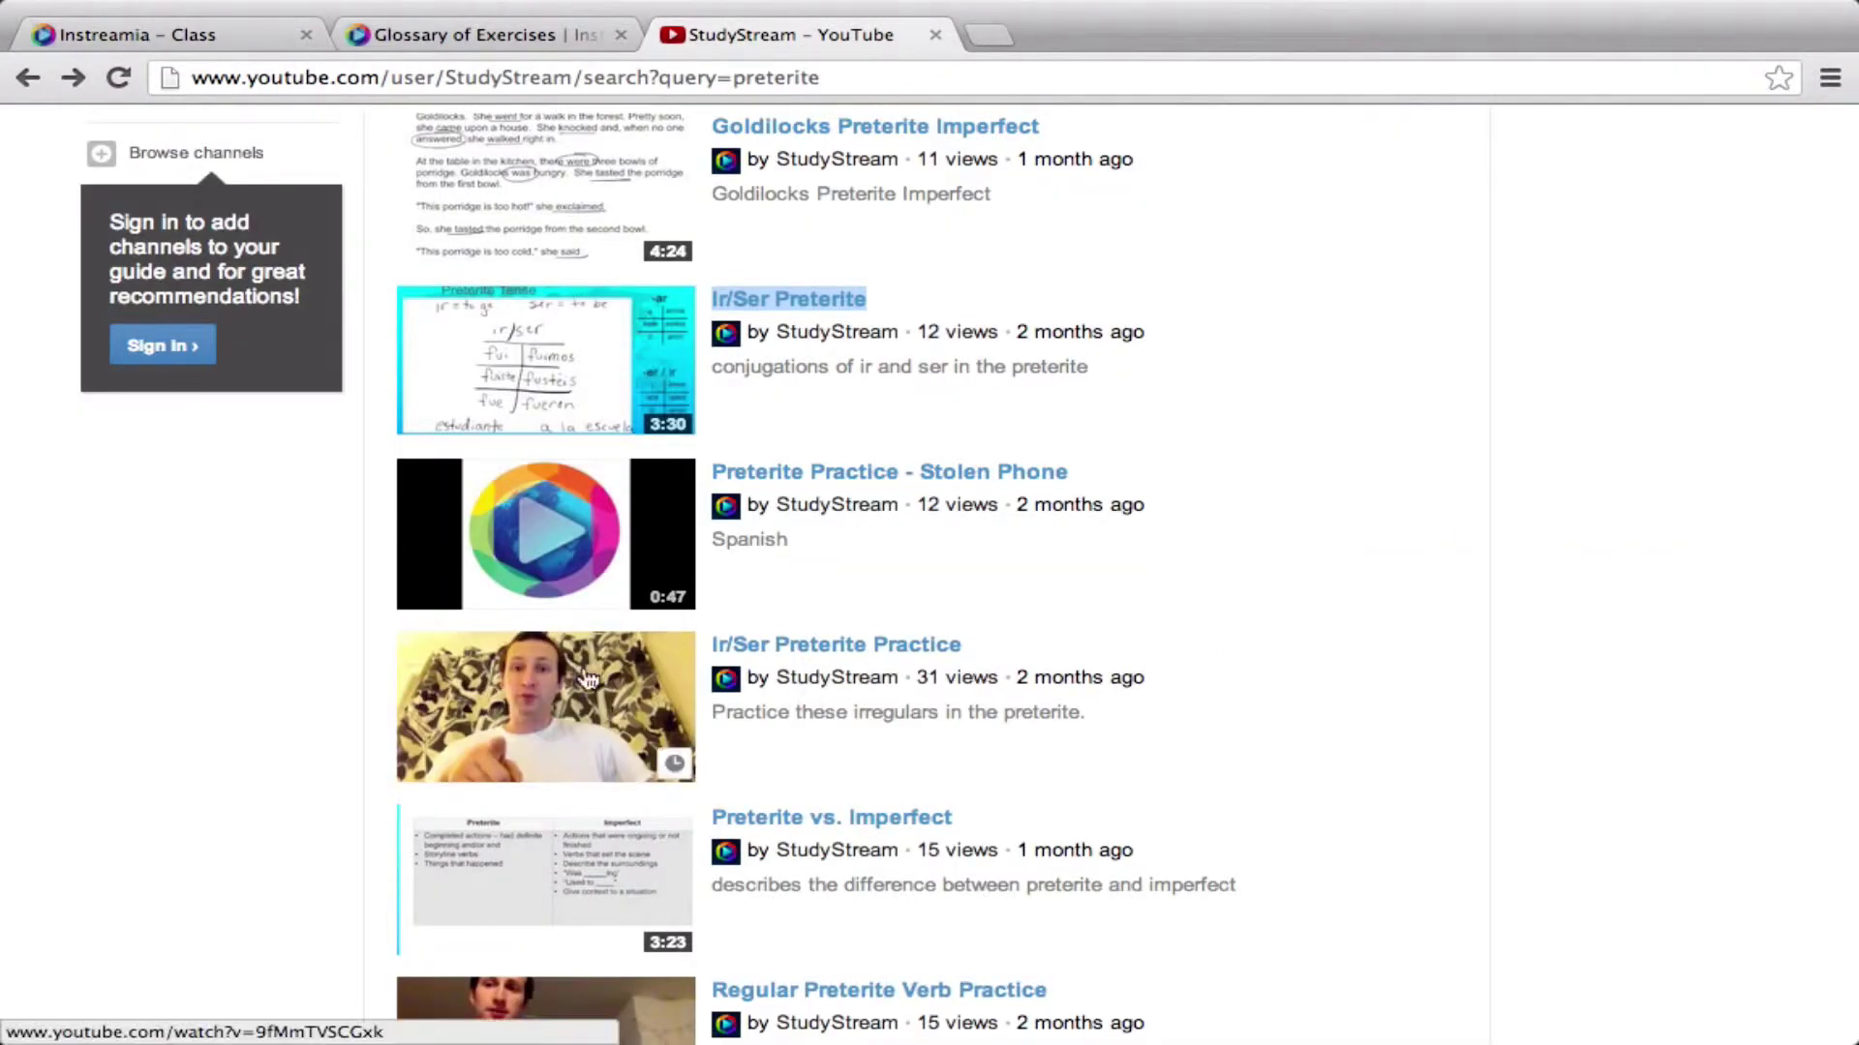
left_click(561, 690, "alt")
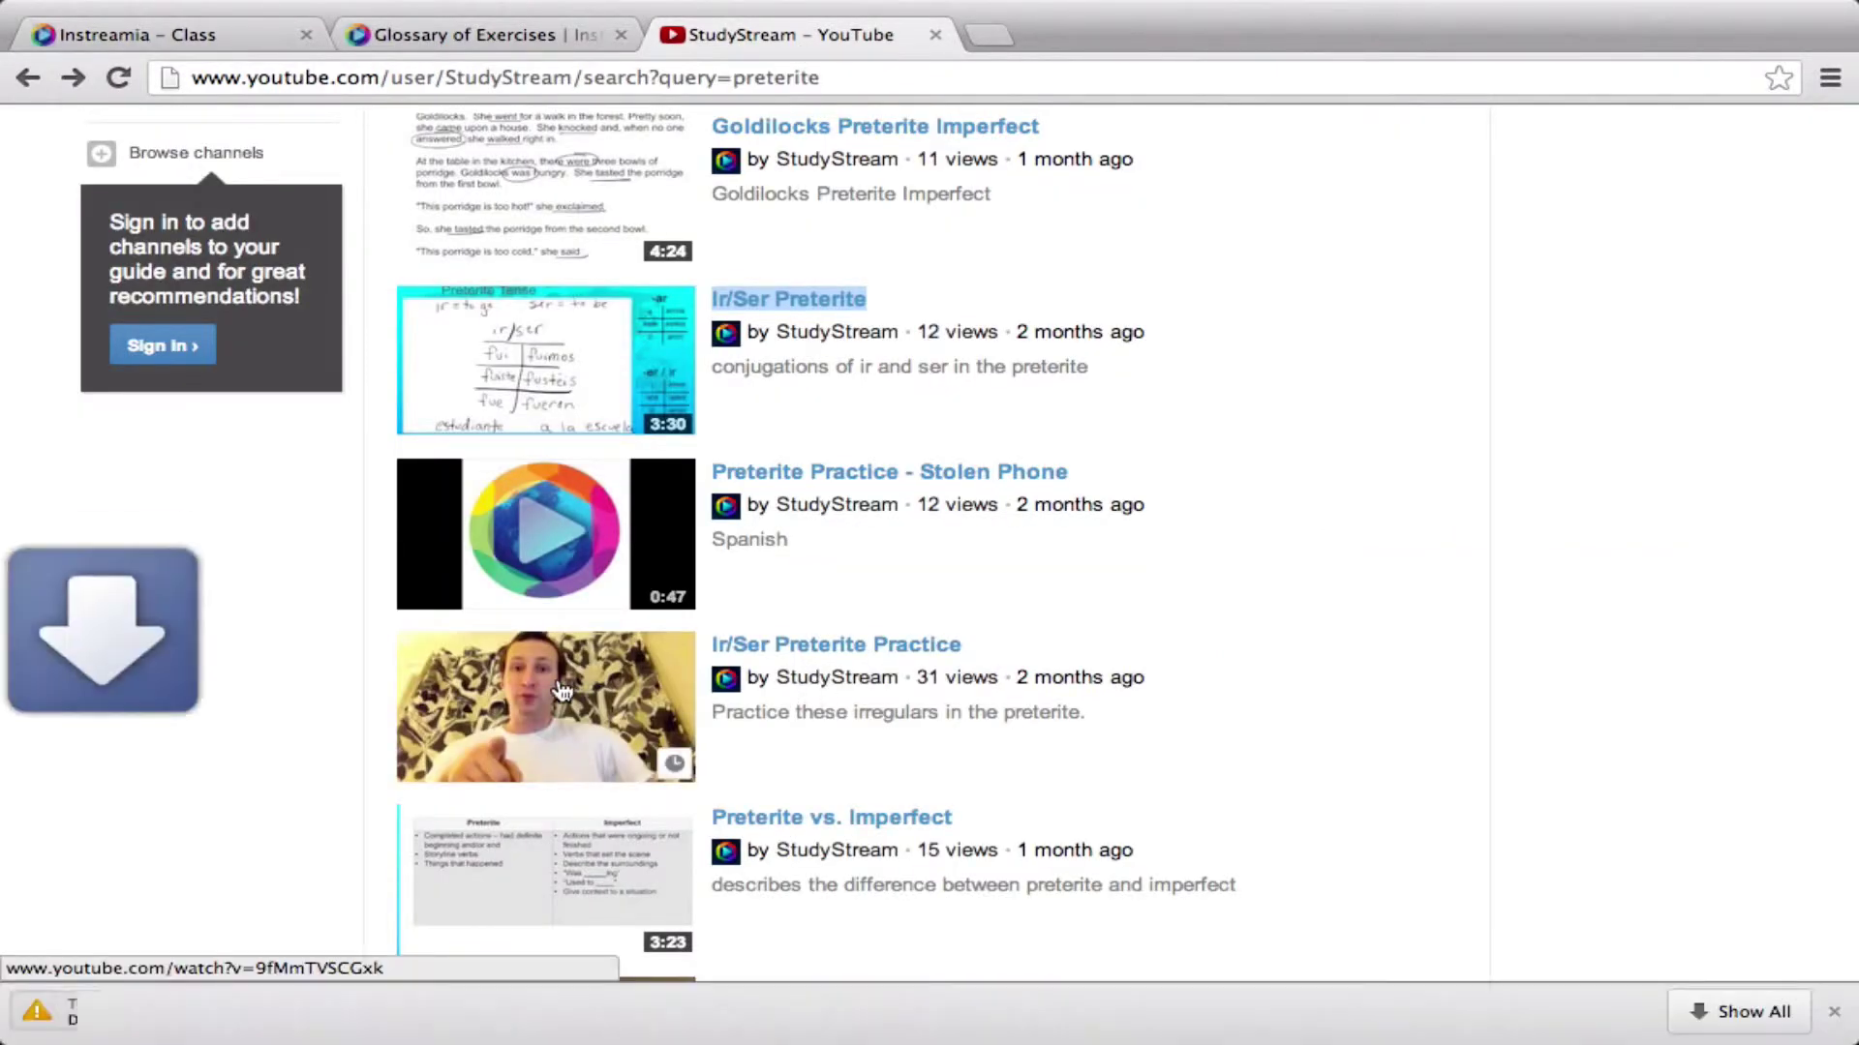
right_click(562, 691)
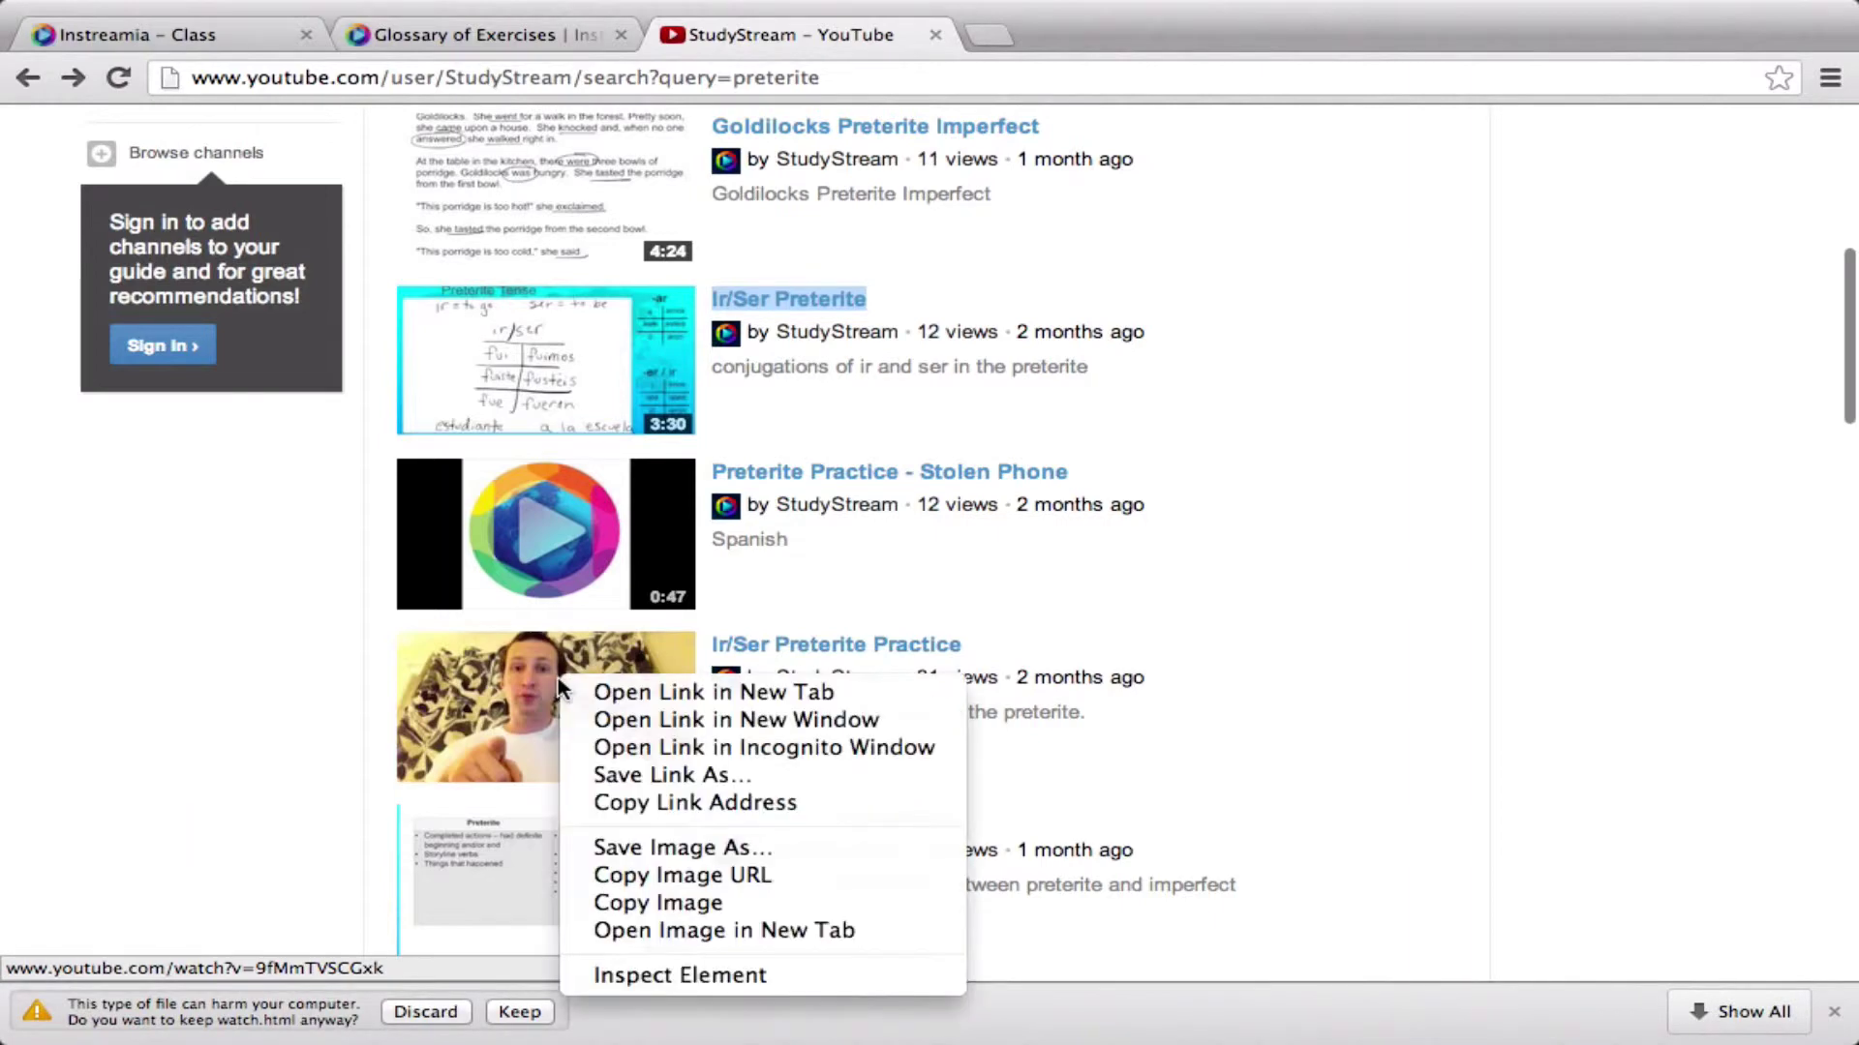
left_click(695, 803)
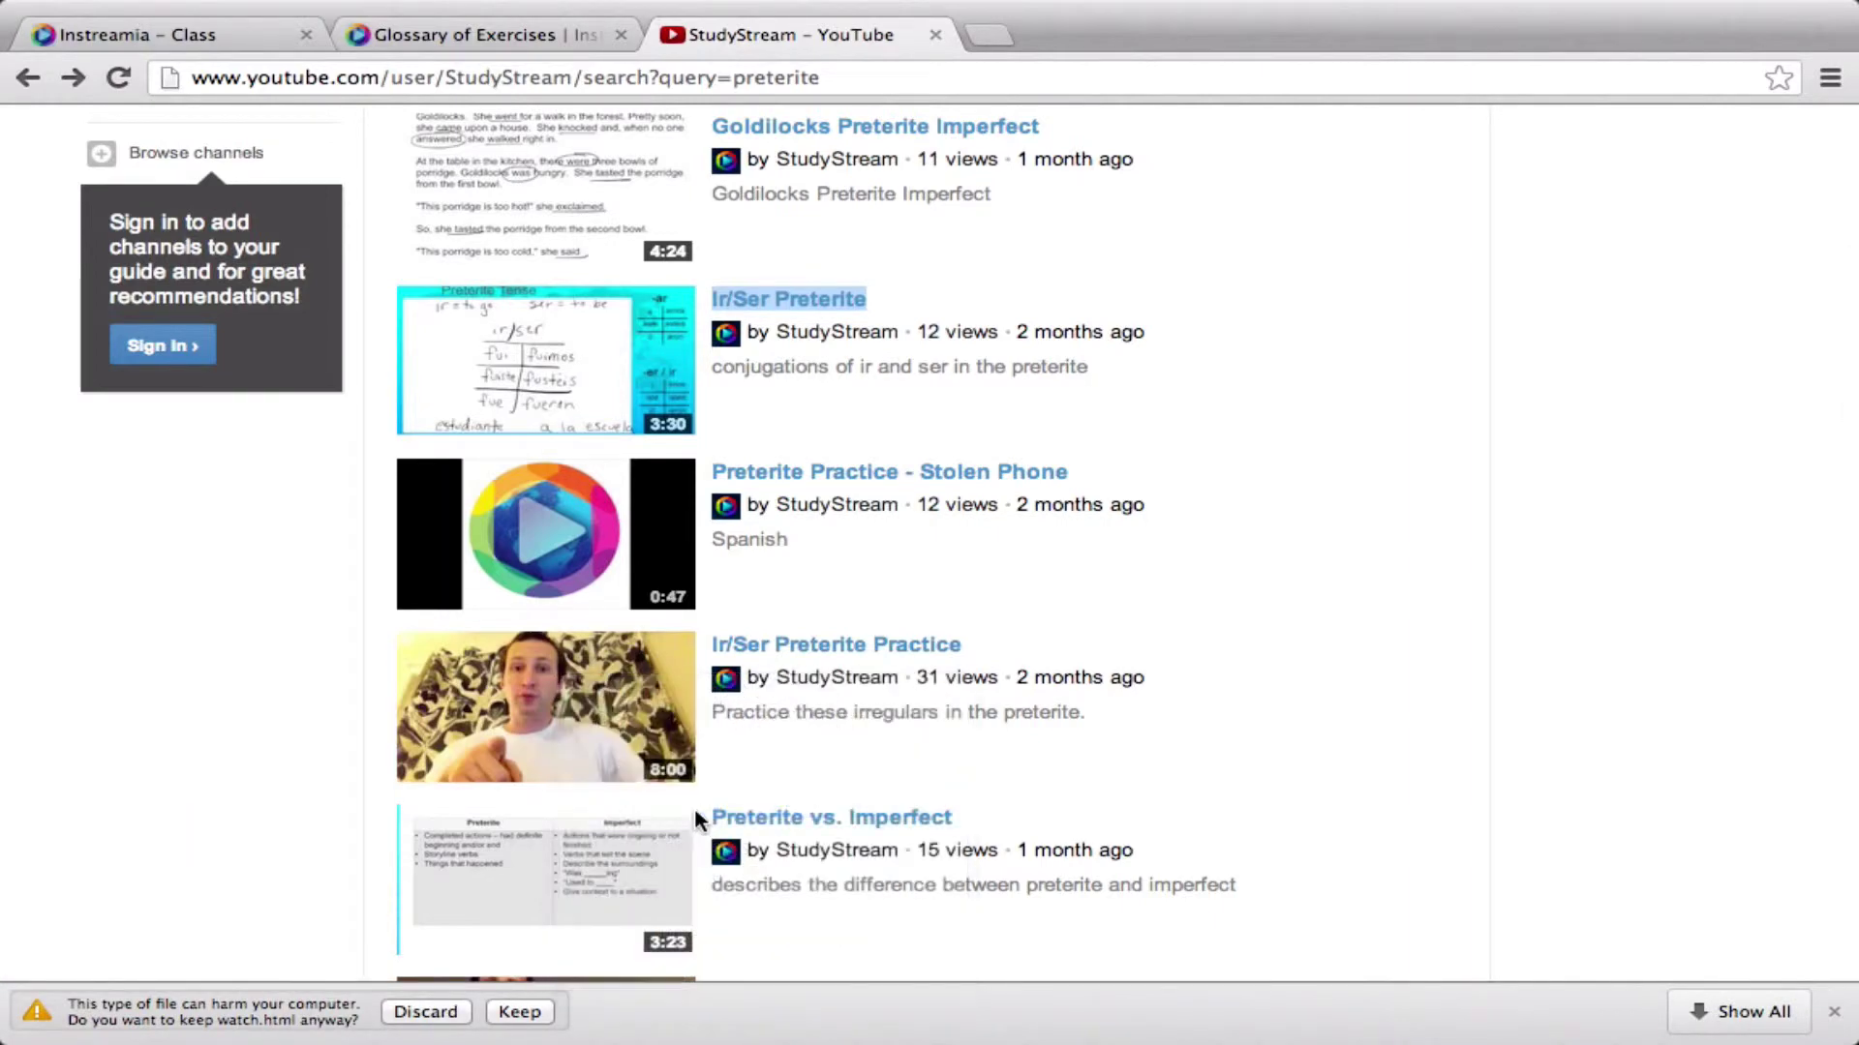
left_click(97, 38)
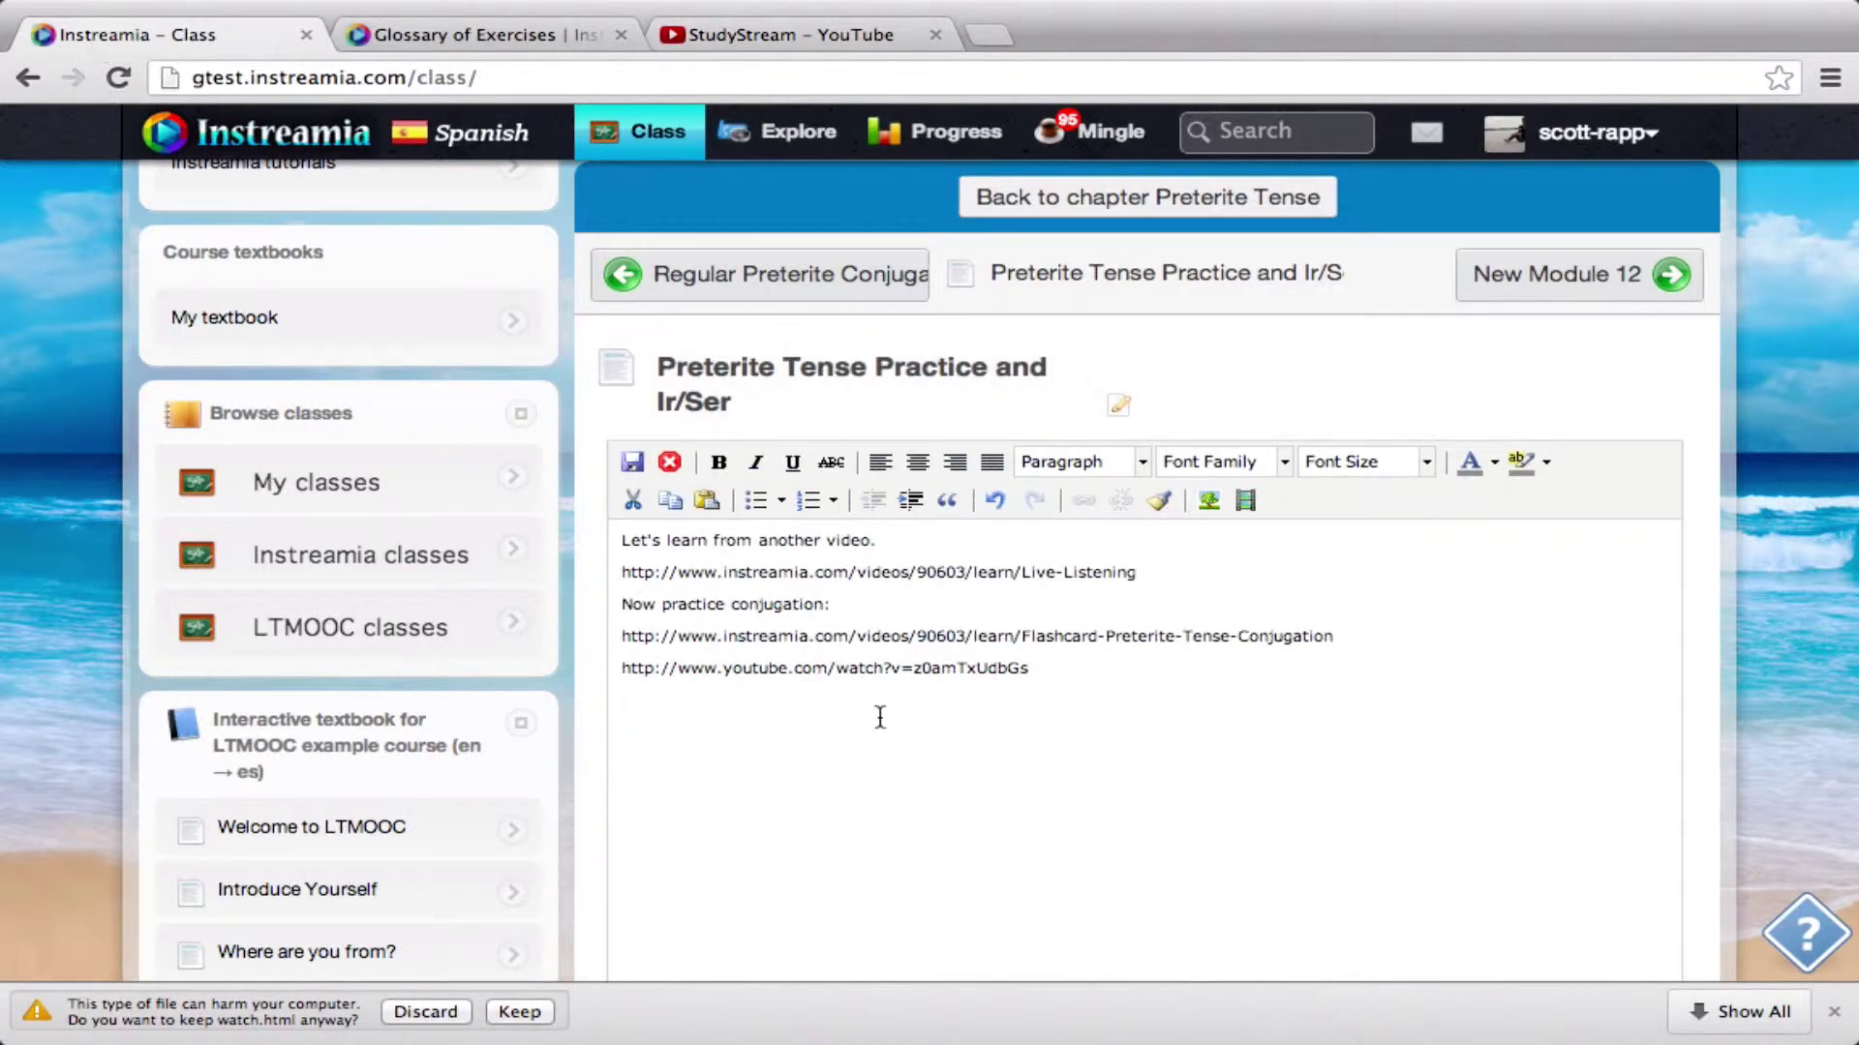
key("super+v")
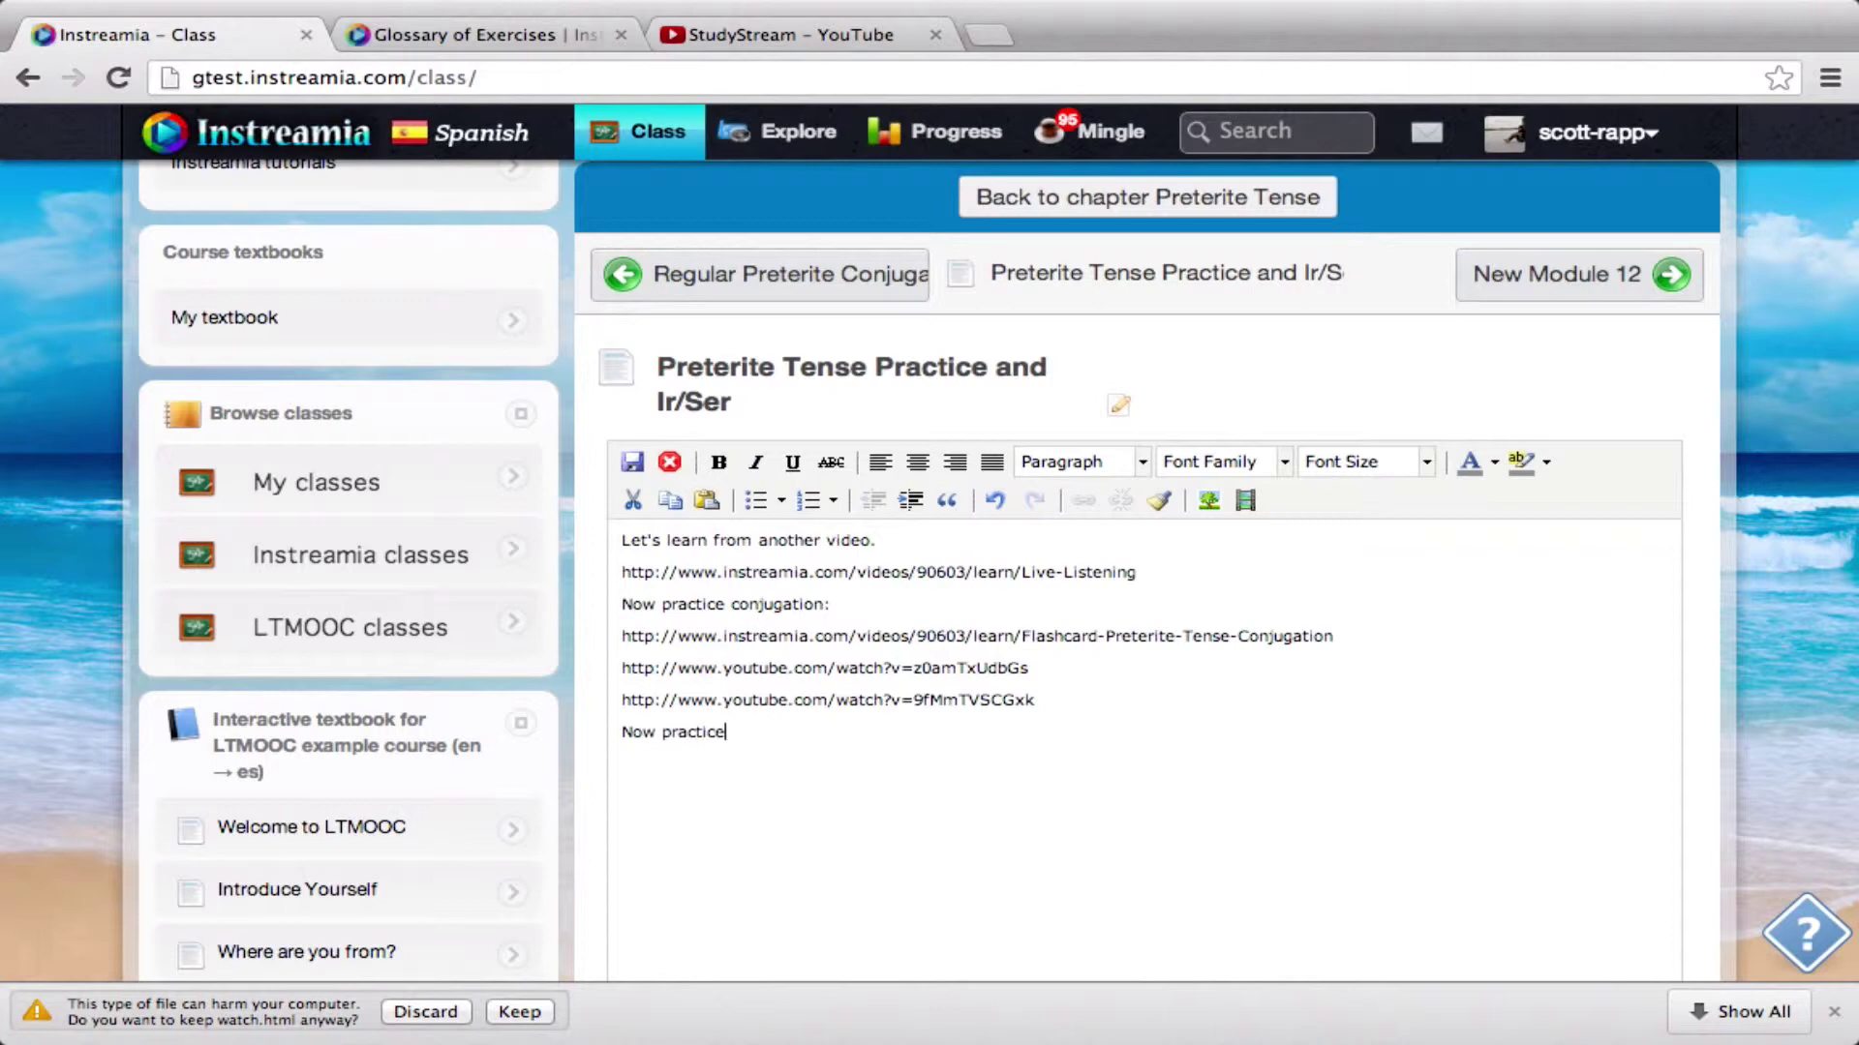
type("jugation again:")
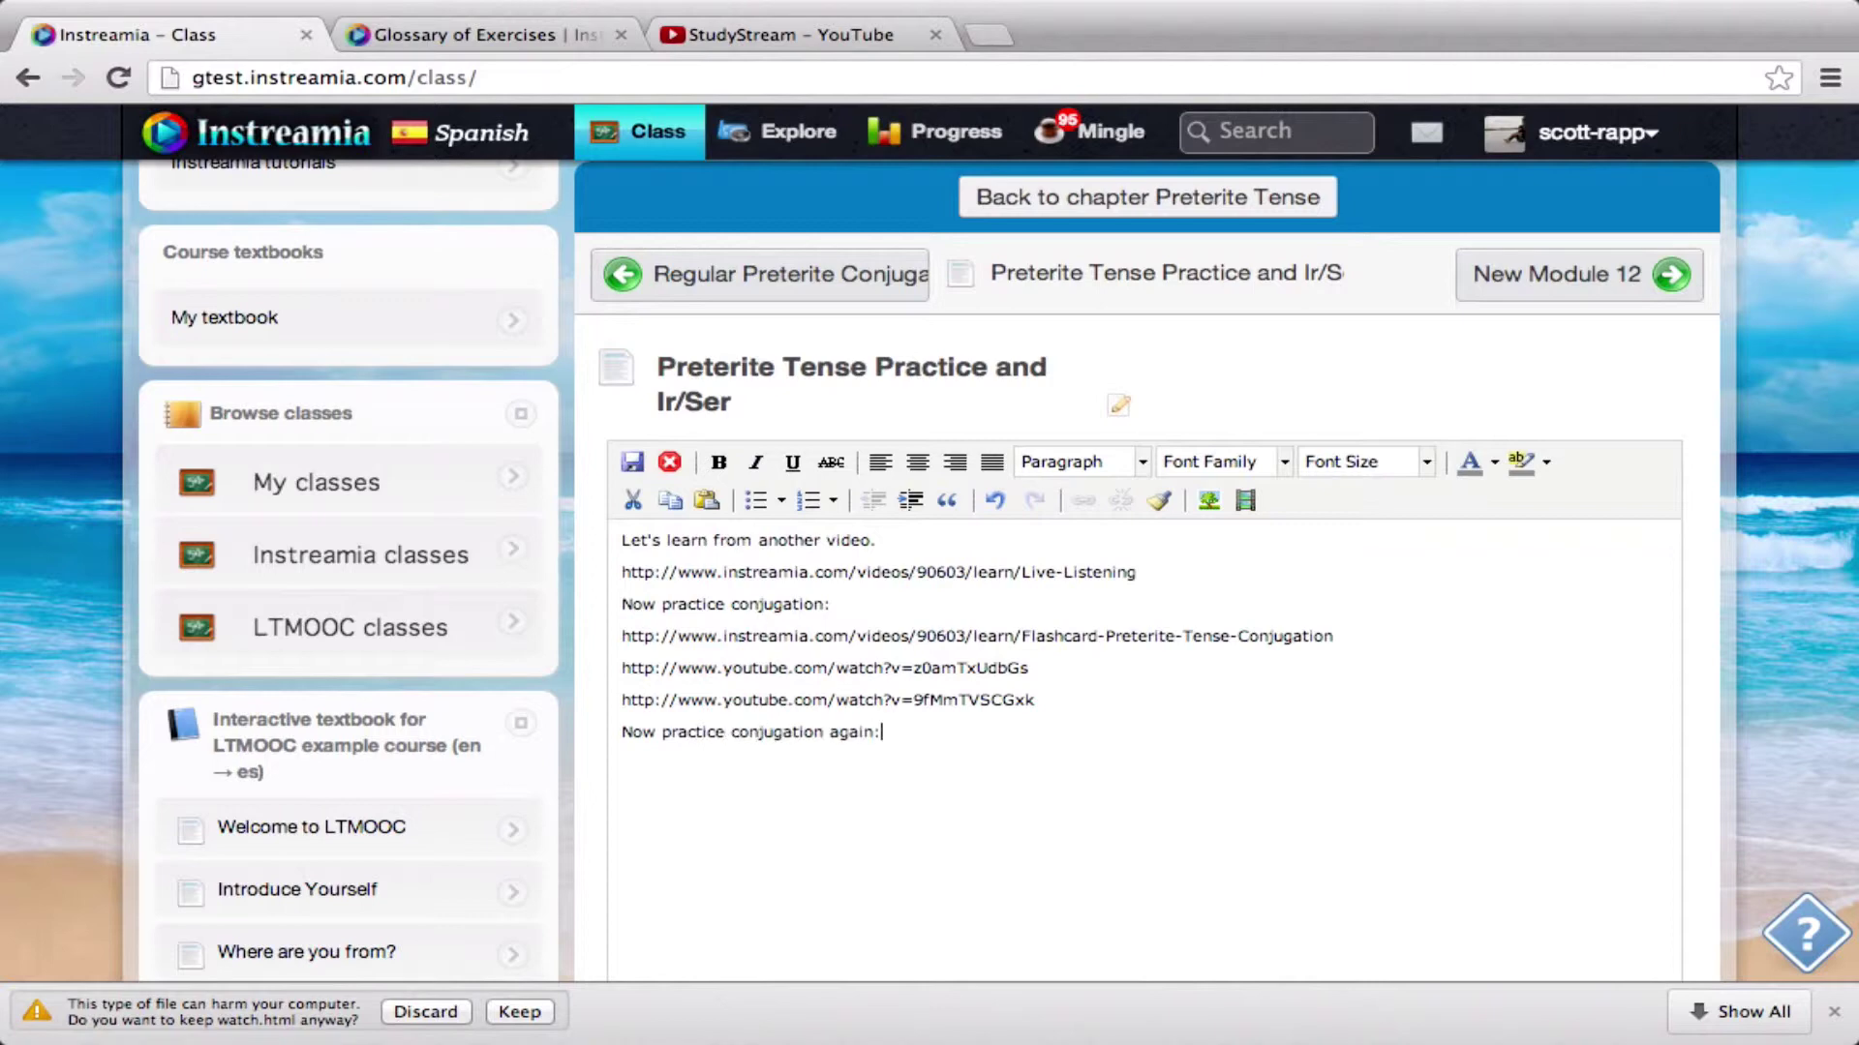
Save the current module and copy the video number 207675 from the Flashcard-Listening link in the Regular Preterite Conjugations module's content.
left_click(639, 469)
left_click(821, 274)
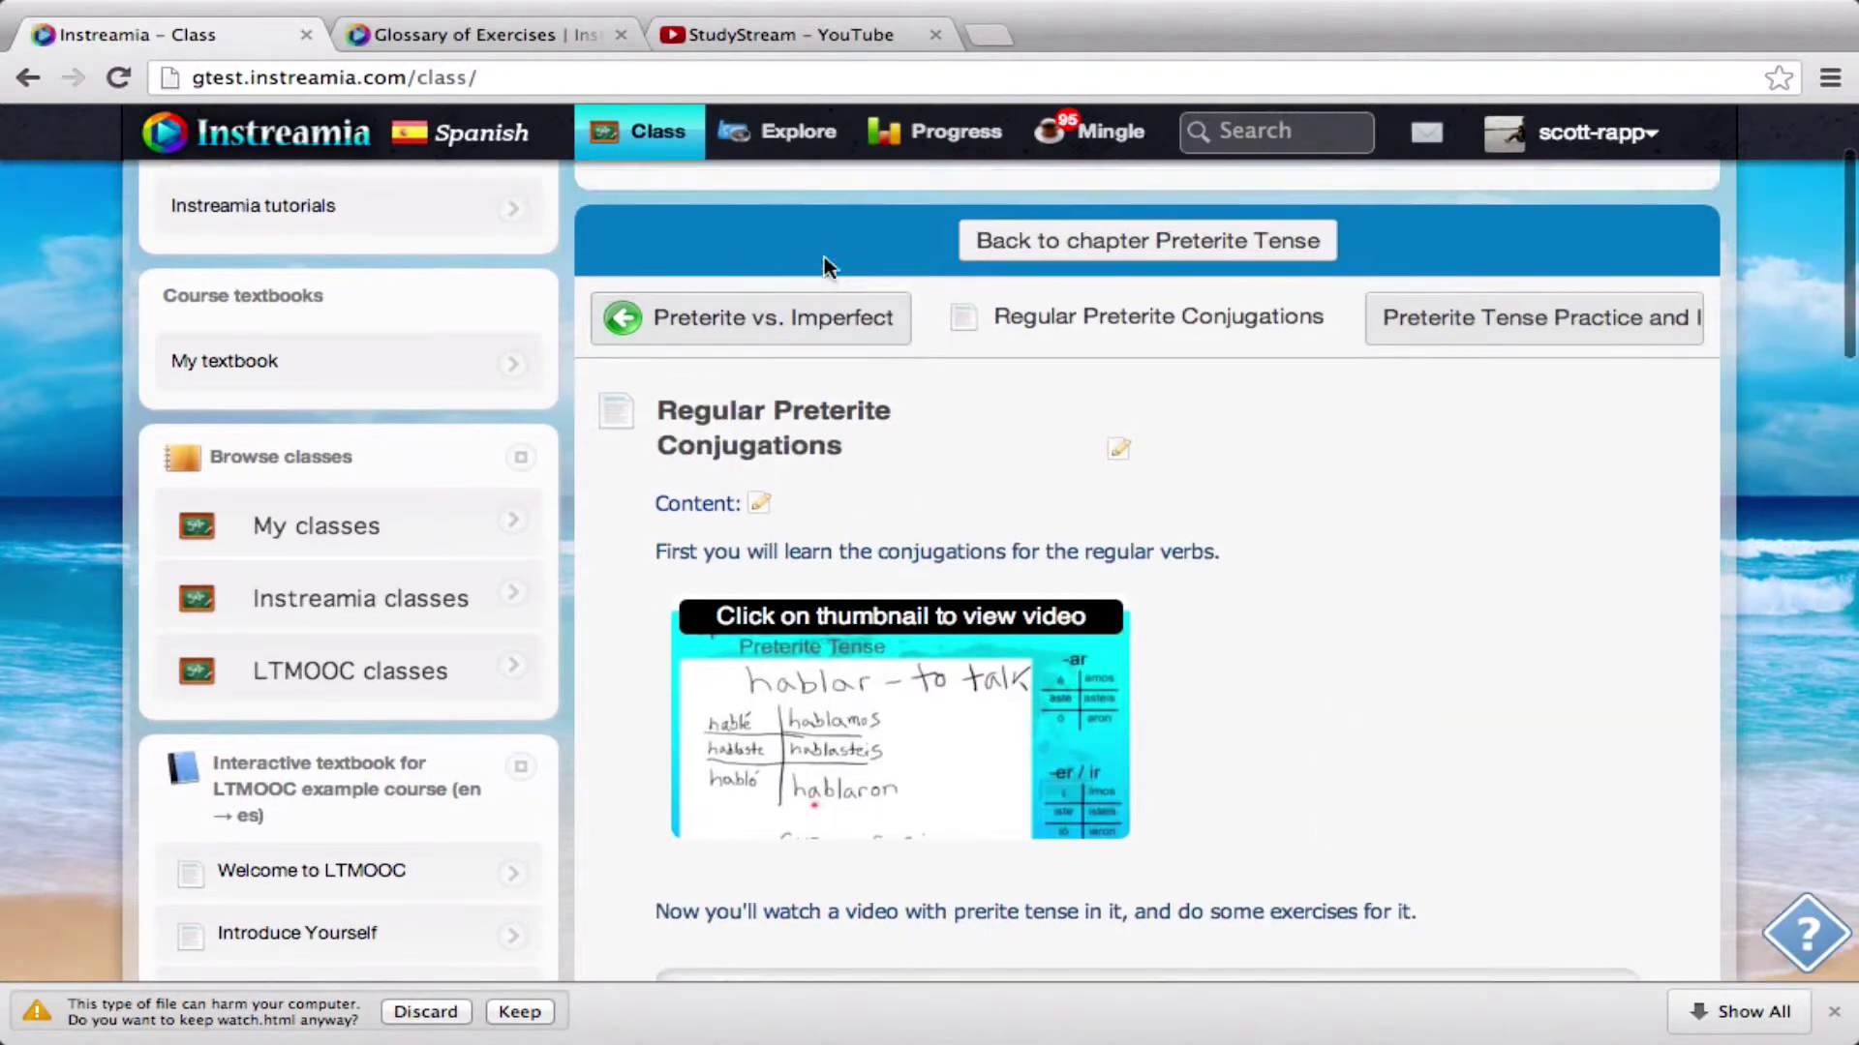
scroll(1397, 670, "down", 6)
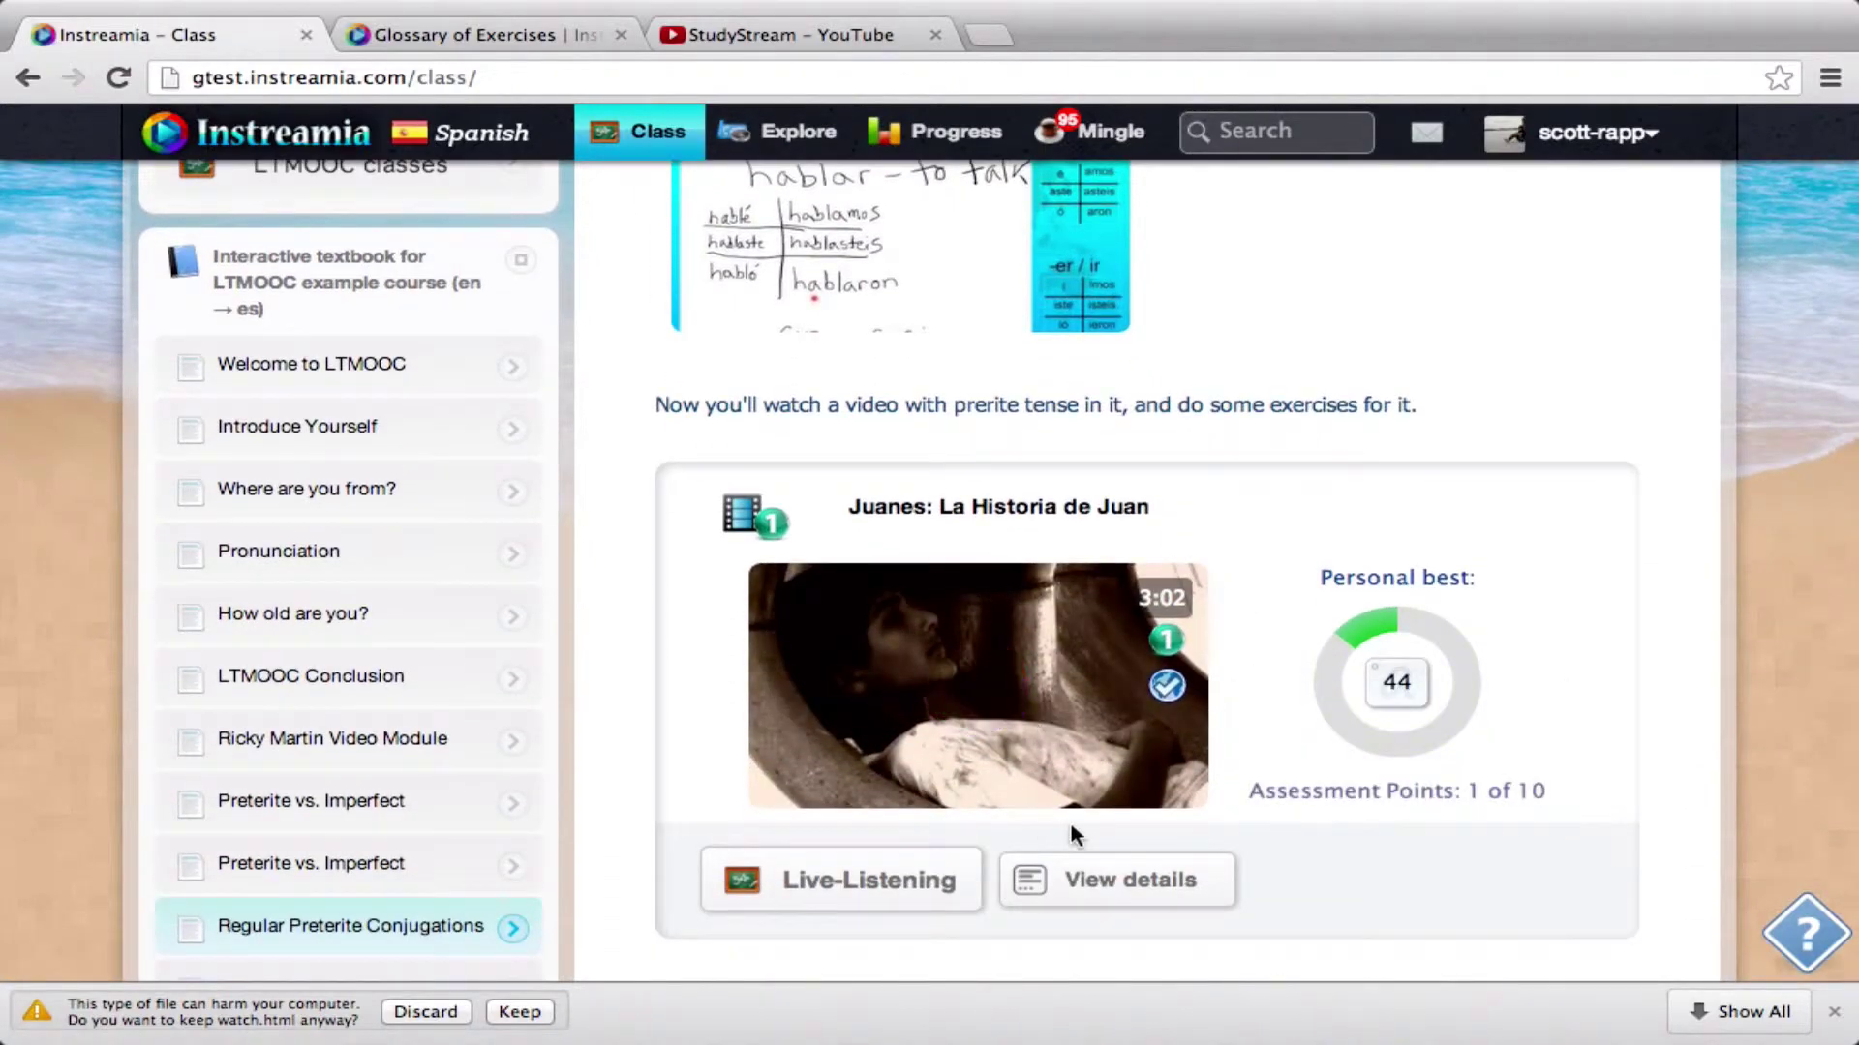
scroll(1069, 819, "up", 5)
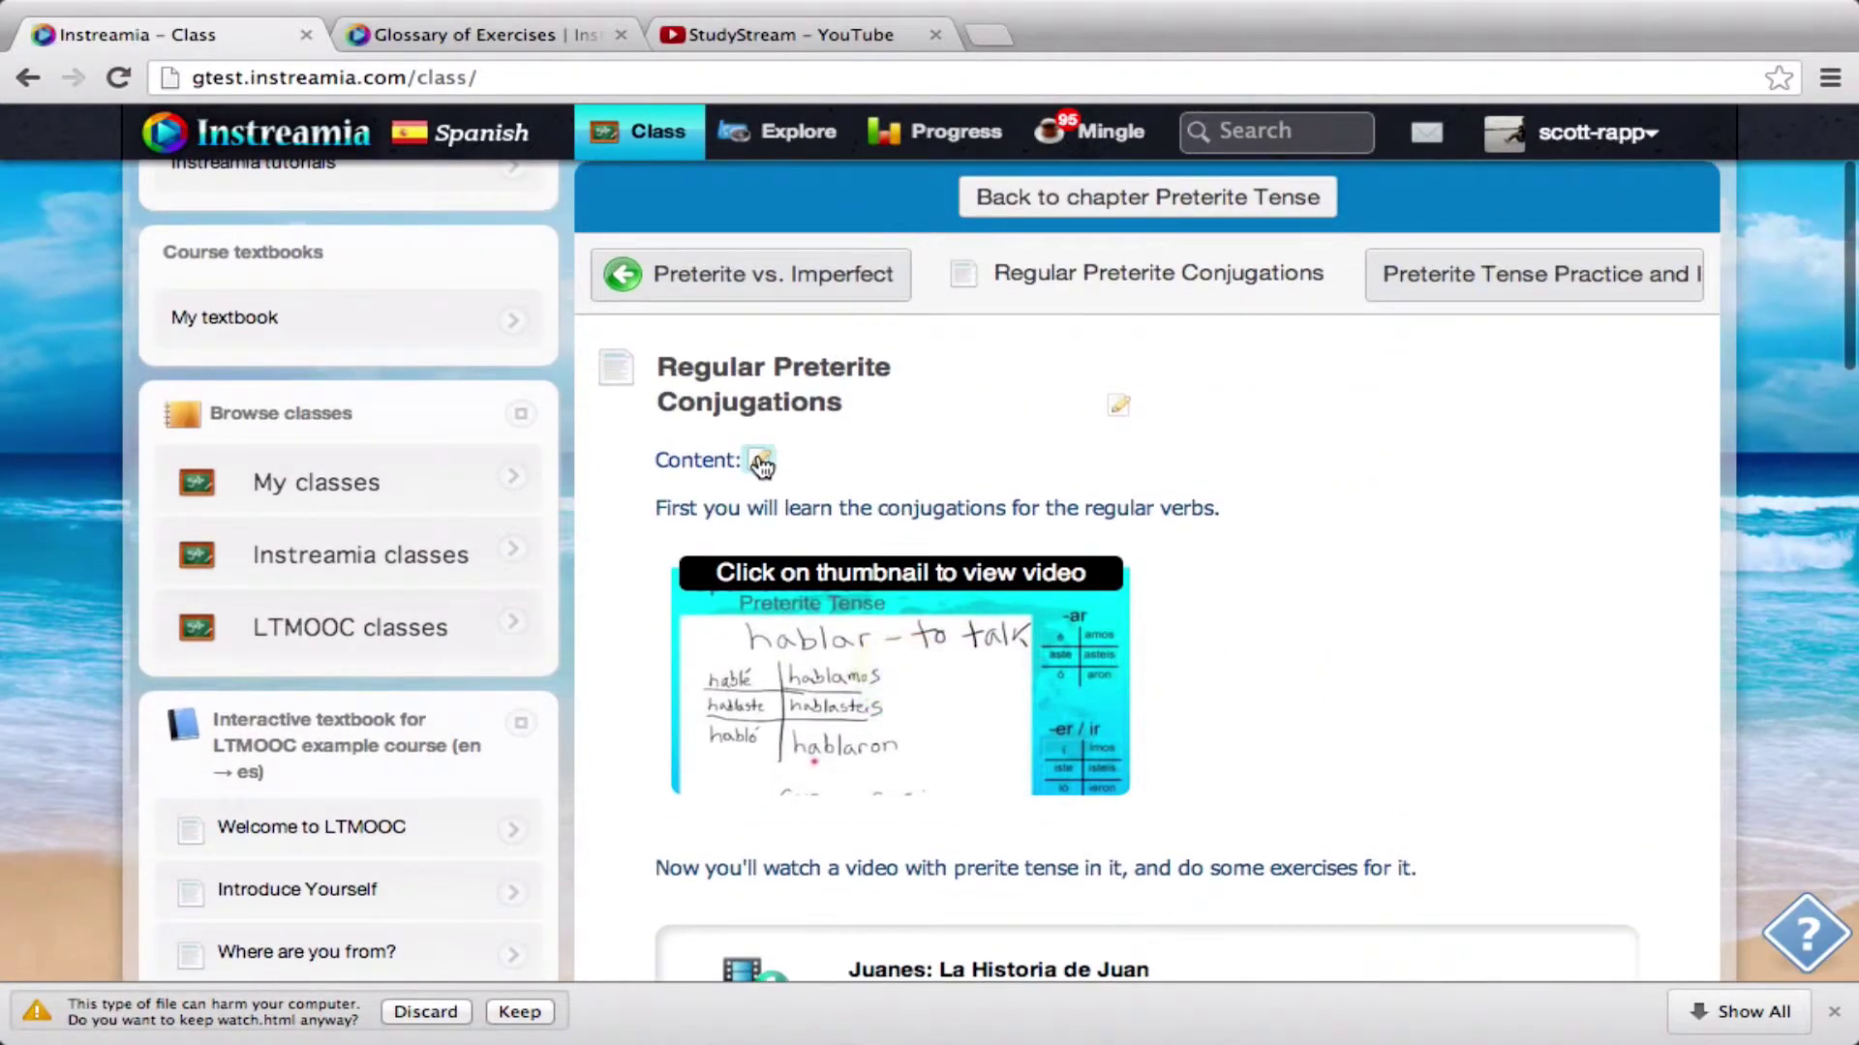
left_click(759, 455)
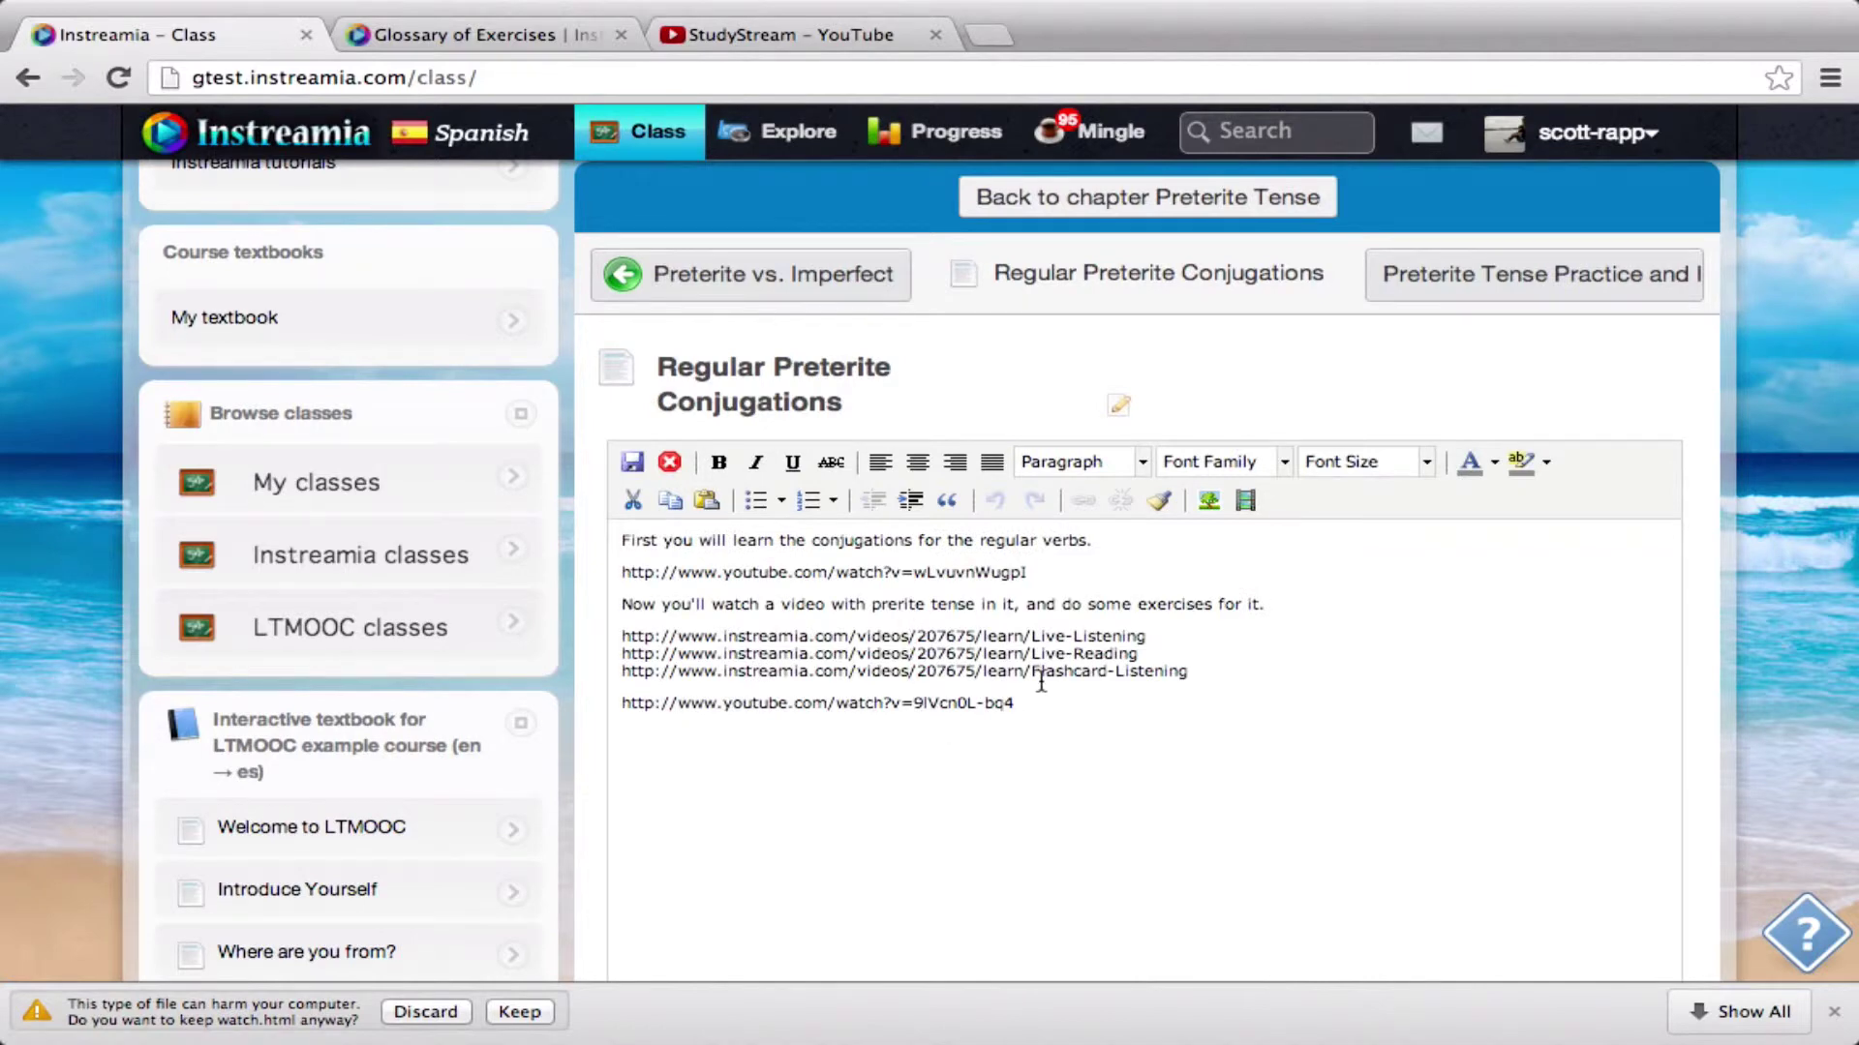
double_click(948, 676)
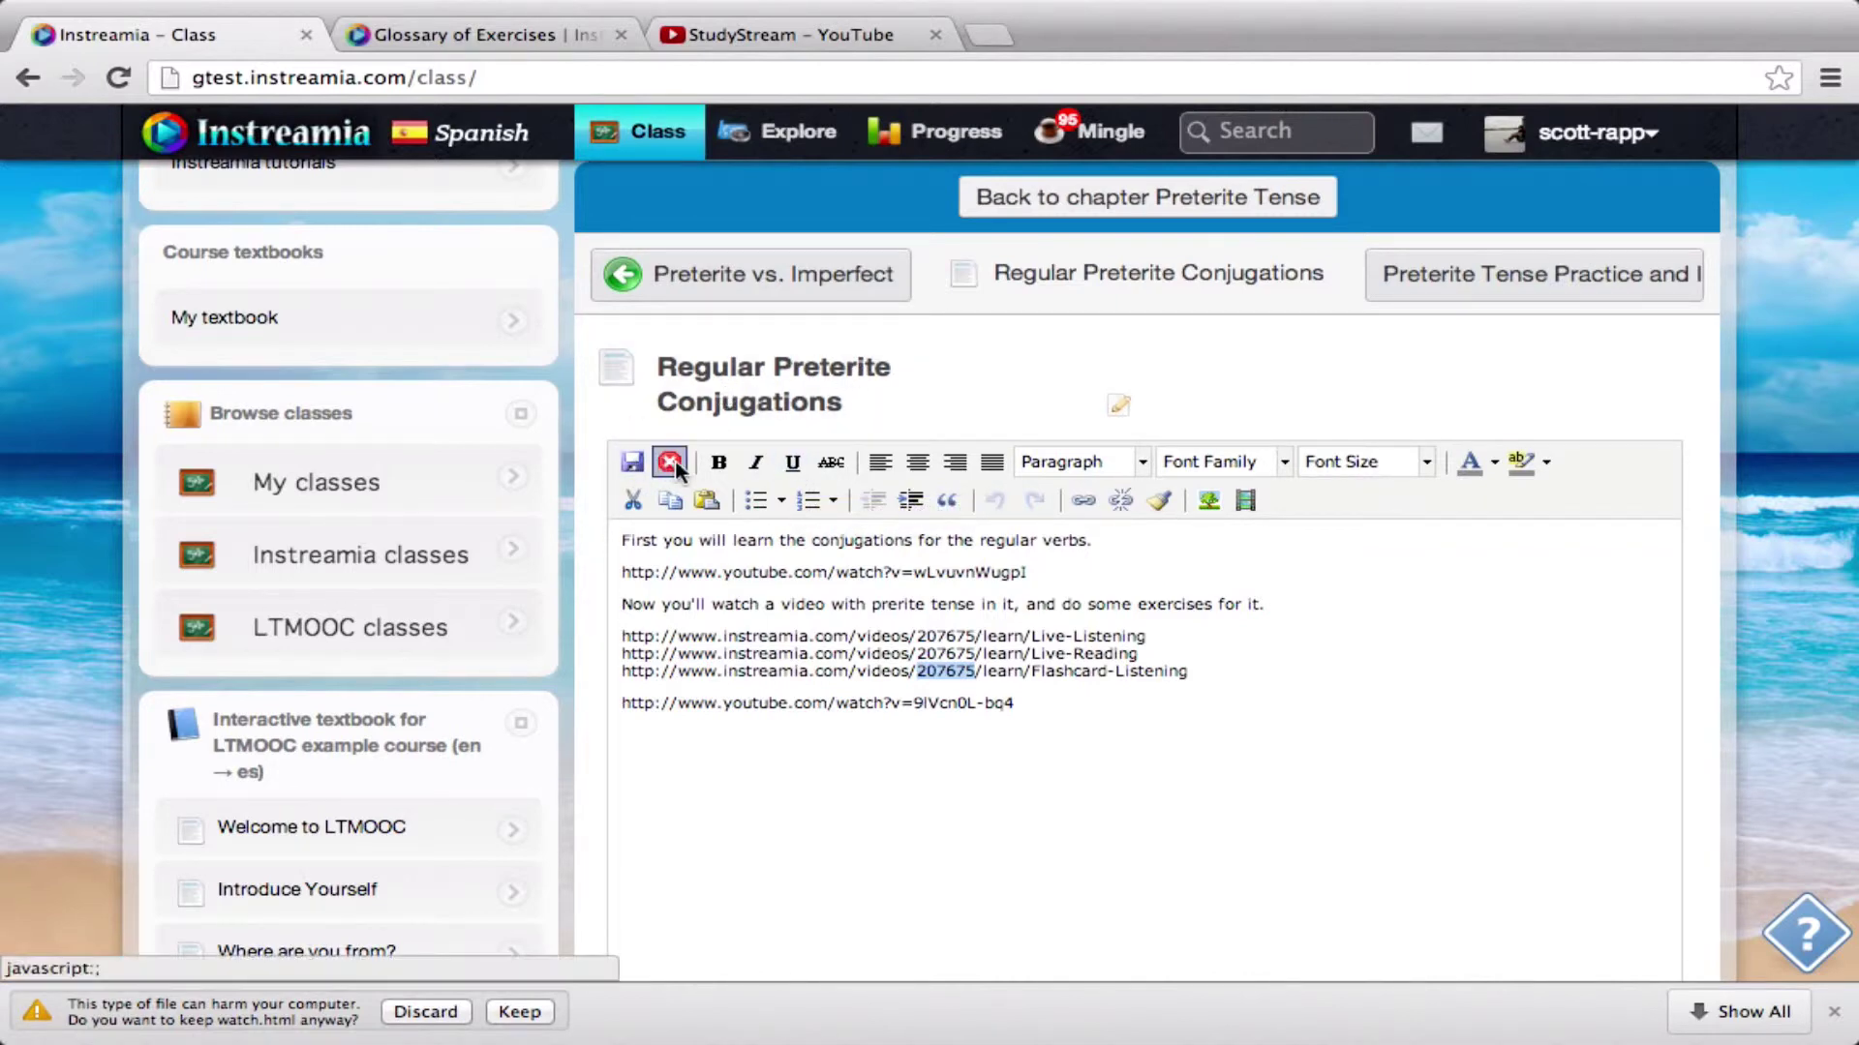
left_click(632, 462)
Reopen the Preterite Tense Practice and Ir/Ser content and paste 207675 on a new line beneath "Now practice conjugation again:".
left_click(1581, 289)
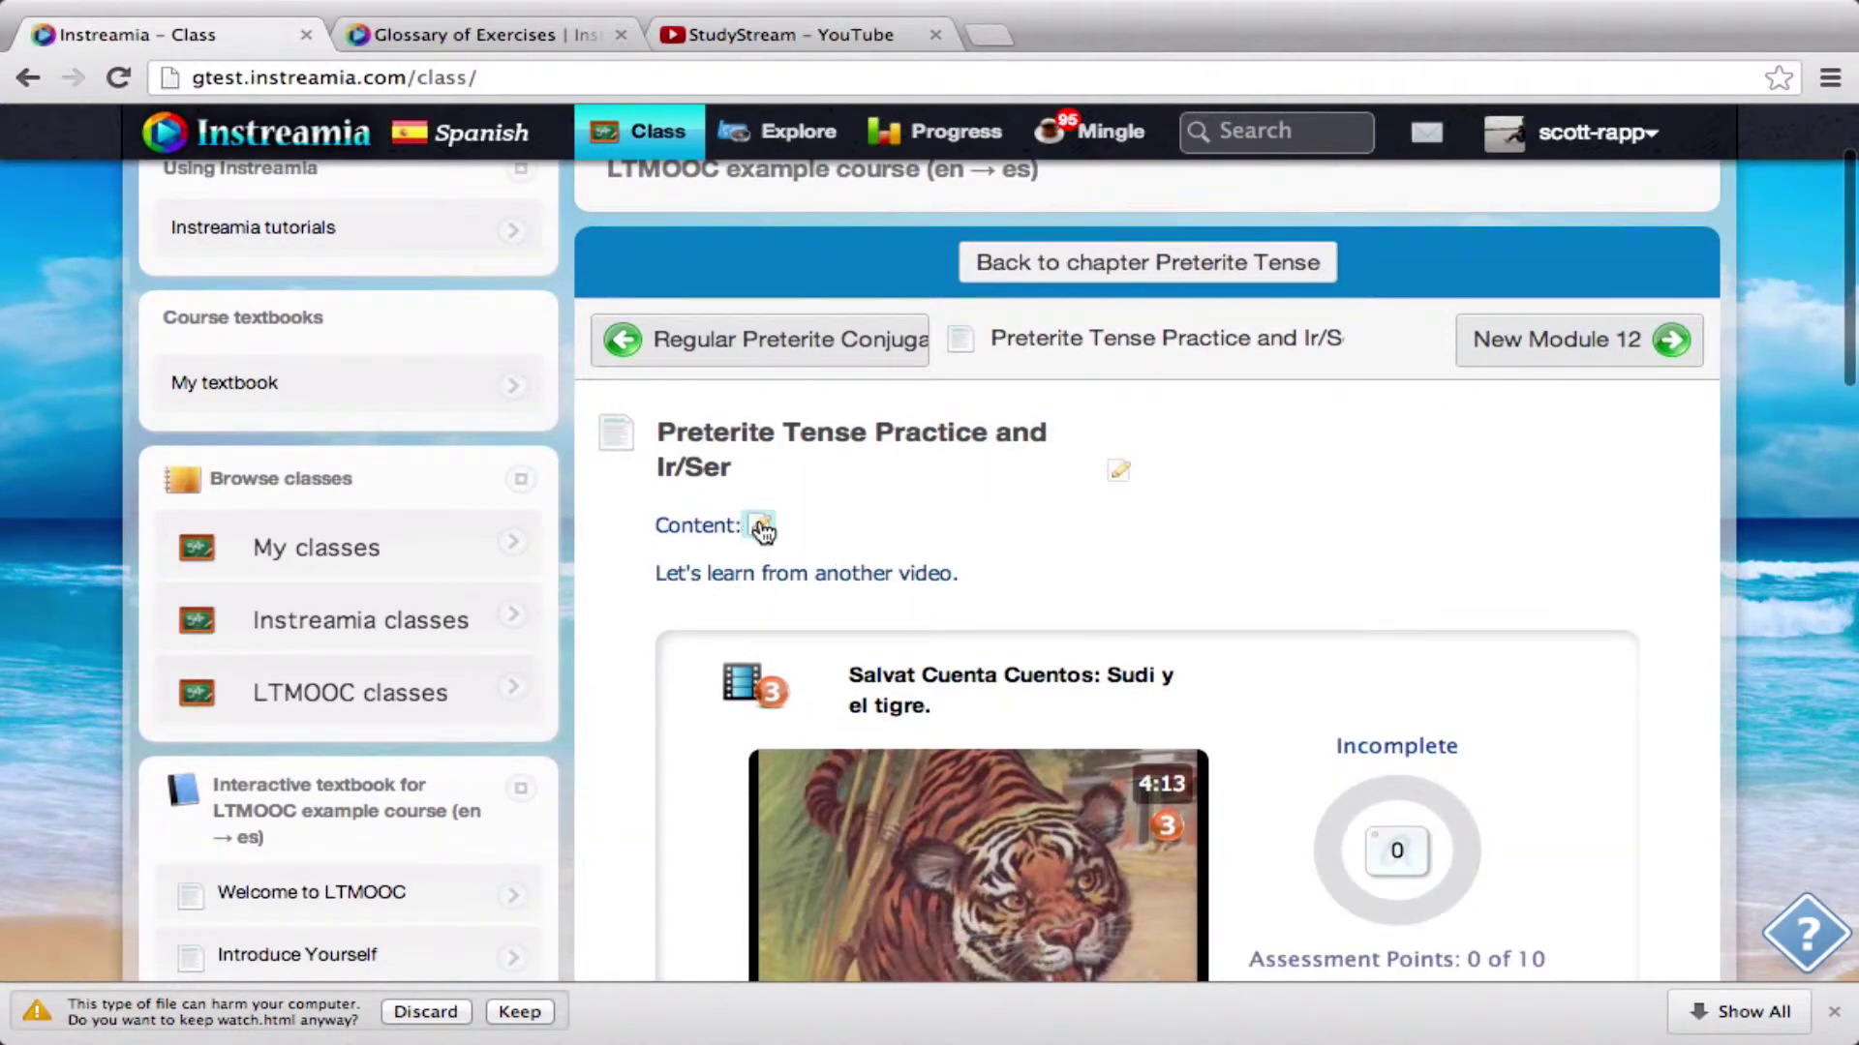
left_click(762, 529)
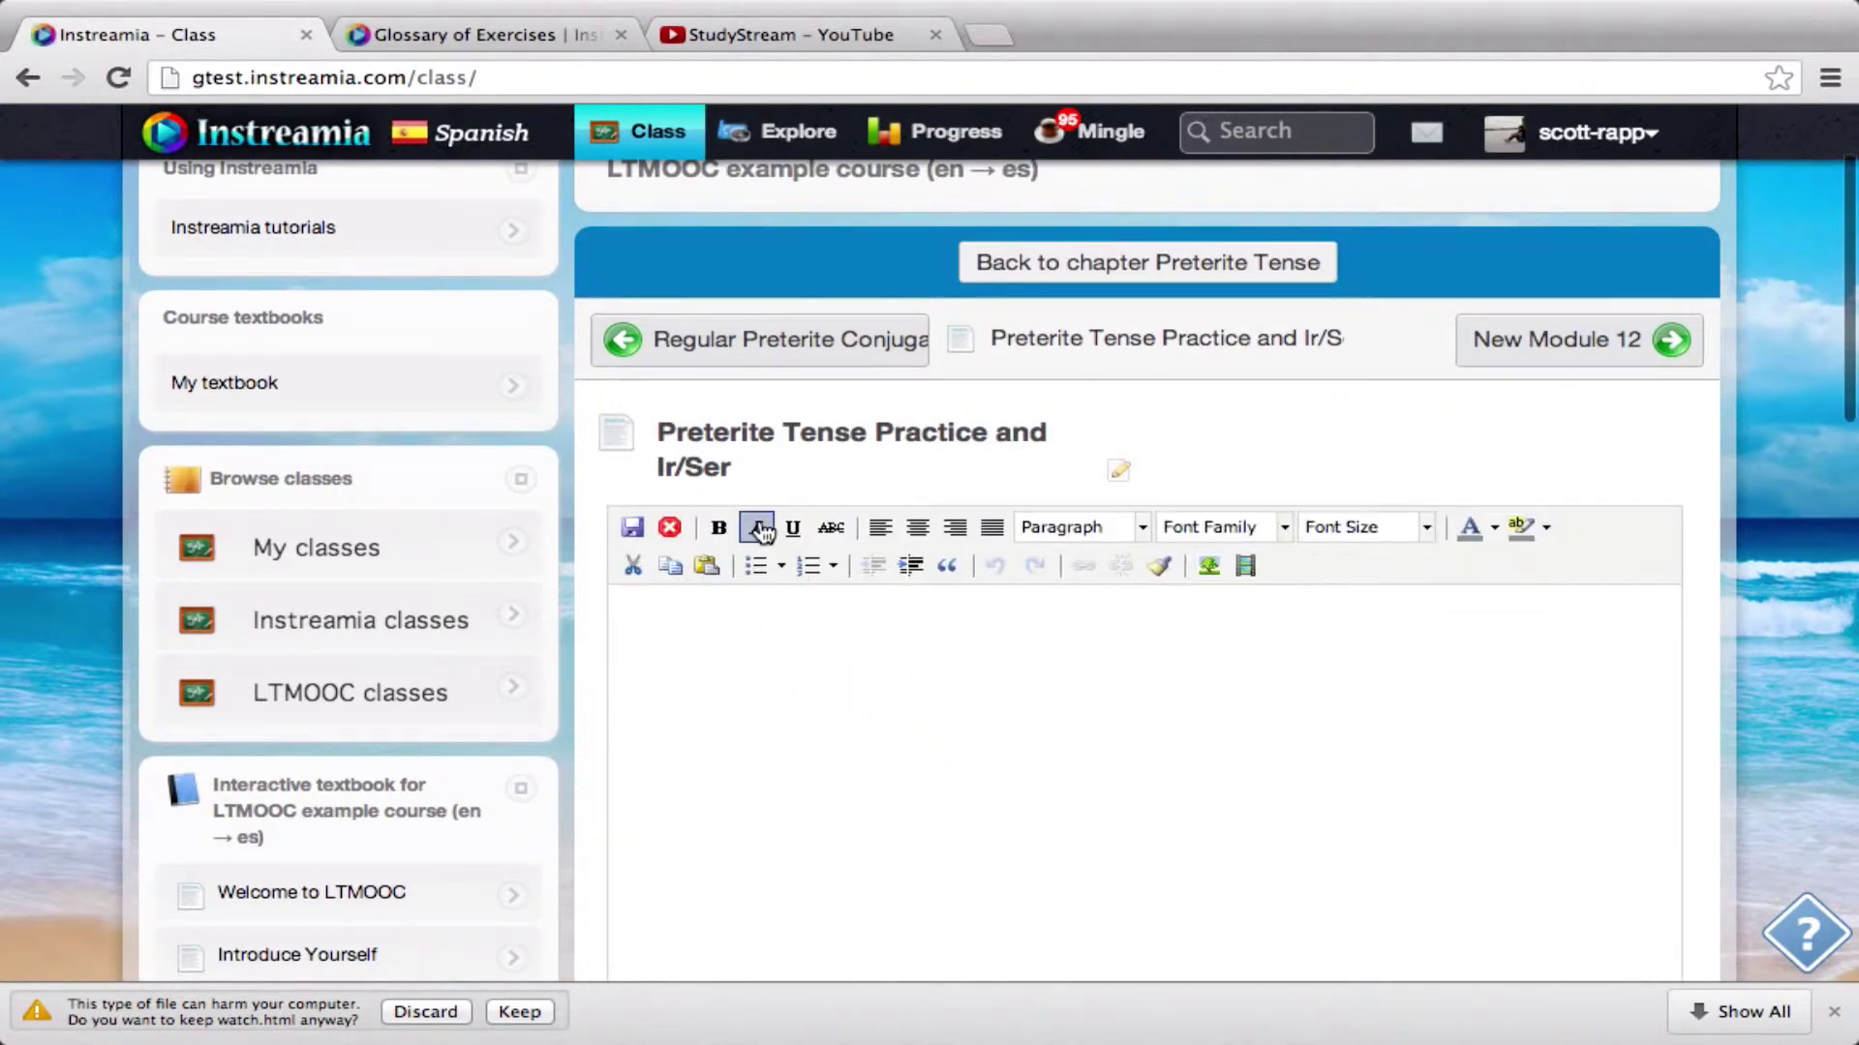
scroll(962, 678, "down", 1)
key("Return")
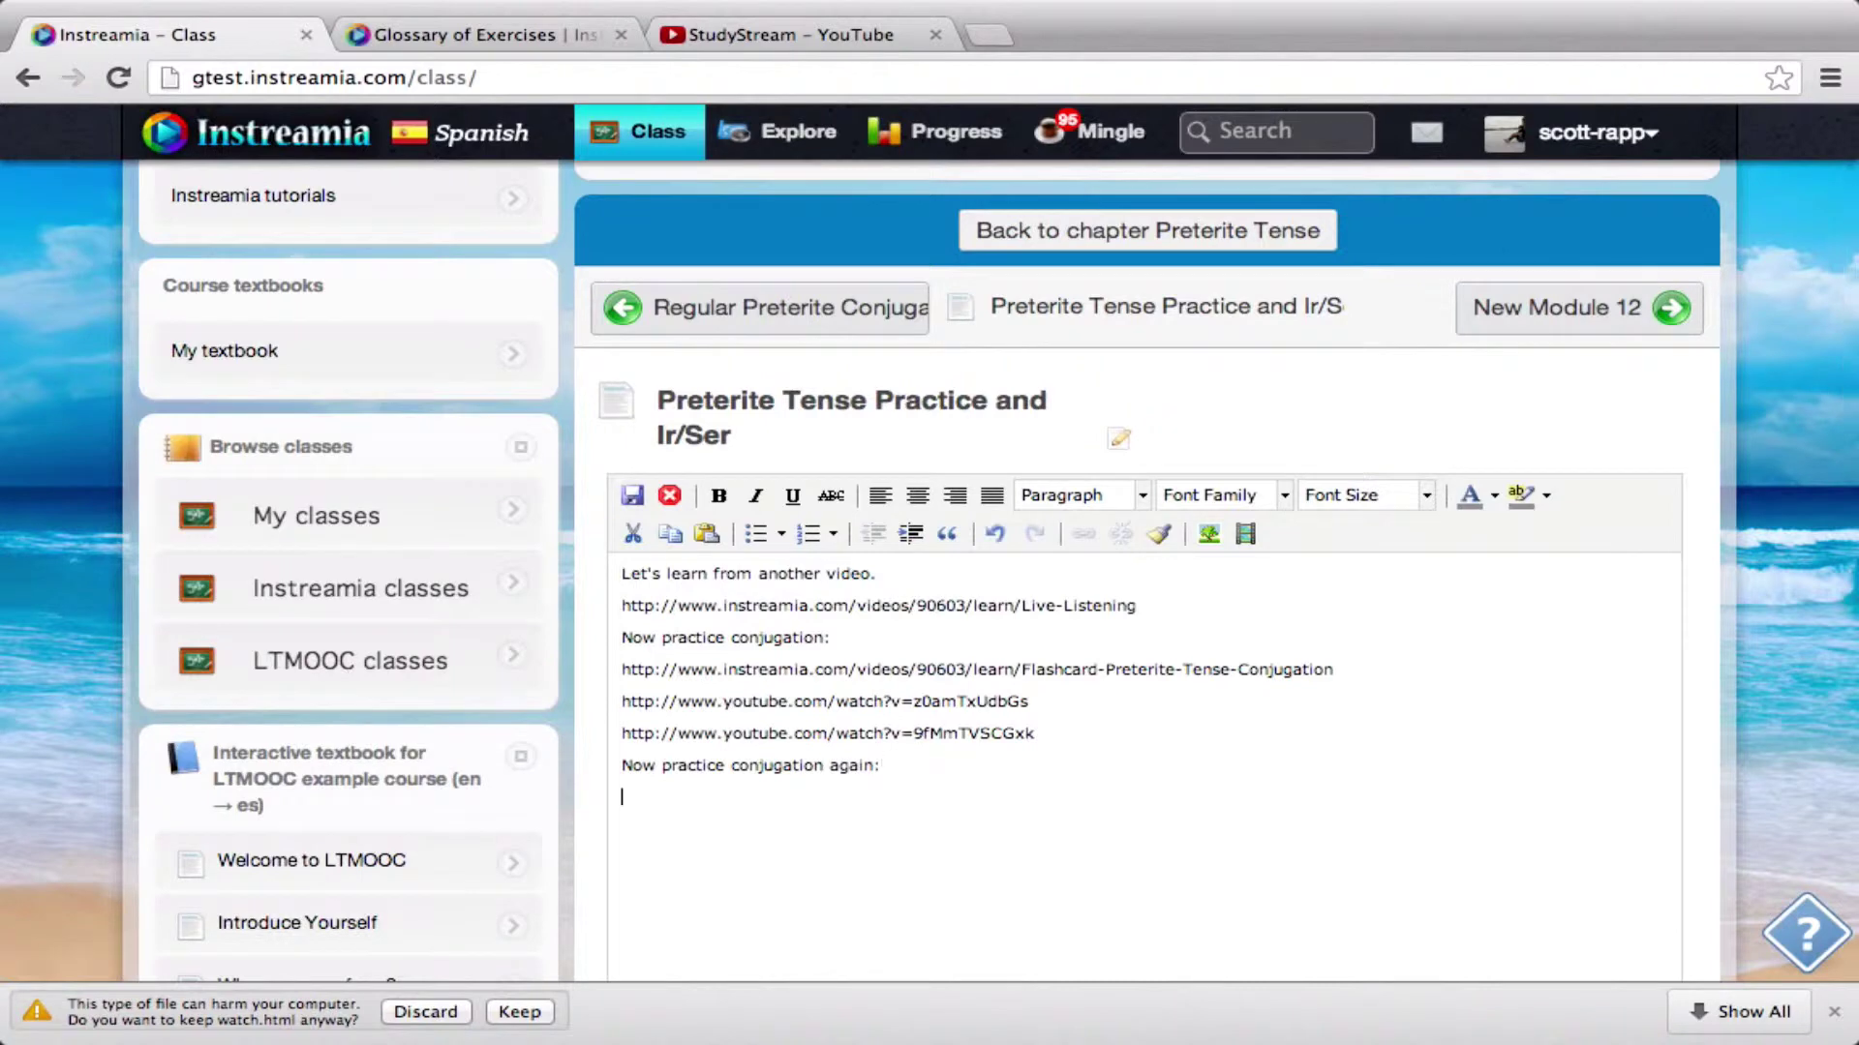
key("super+v")
Copy the Flashcard-Preterite-Tense-Conjugation link and paste it on a new line beneath the video number.
left_click_drag(1356, 658, 519, 650)
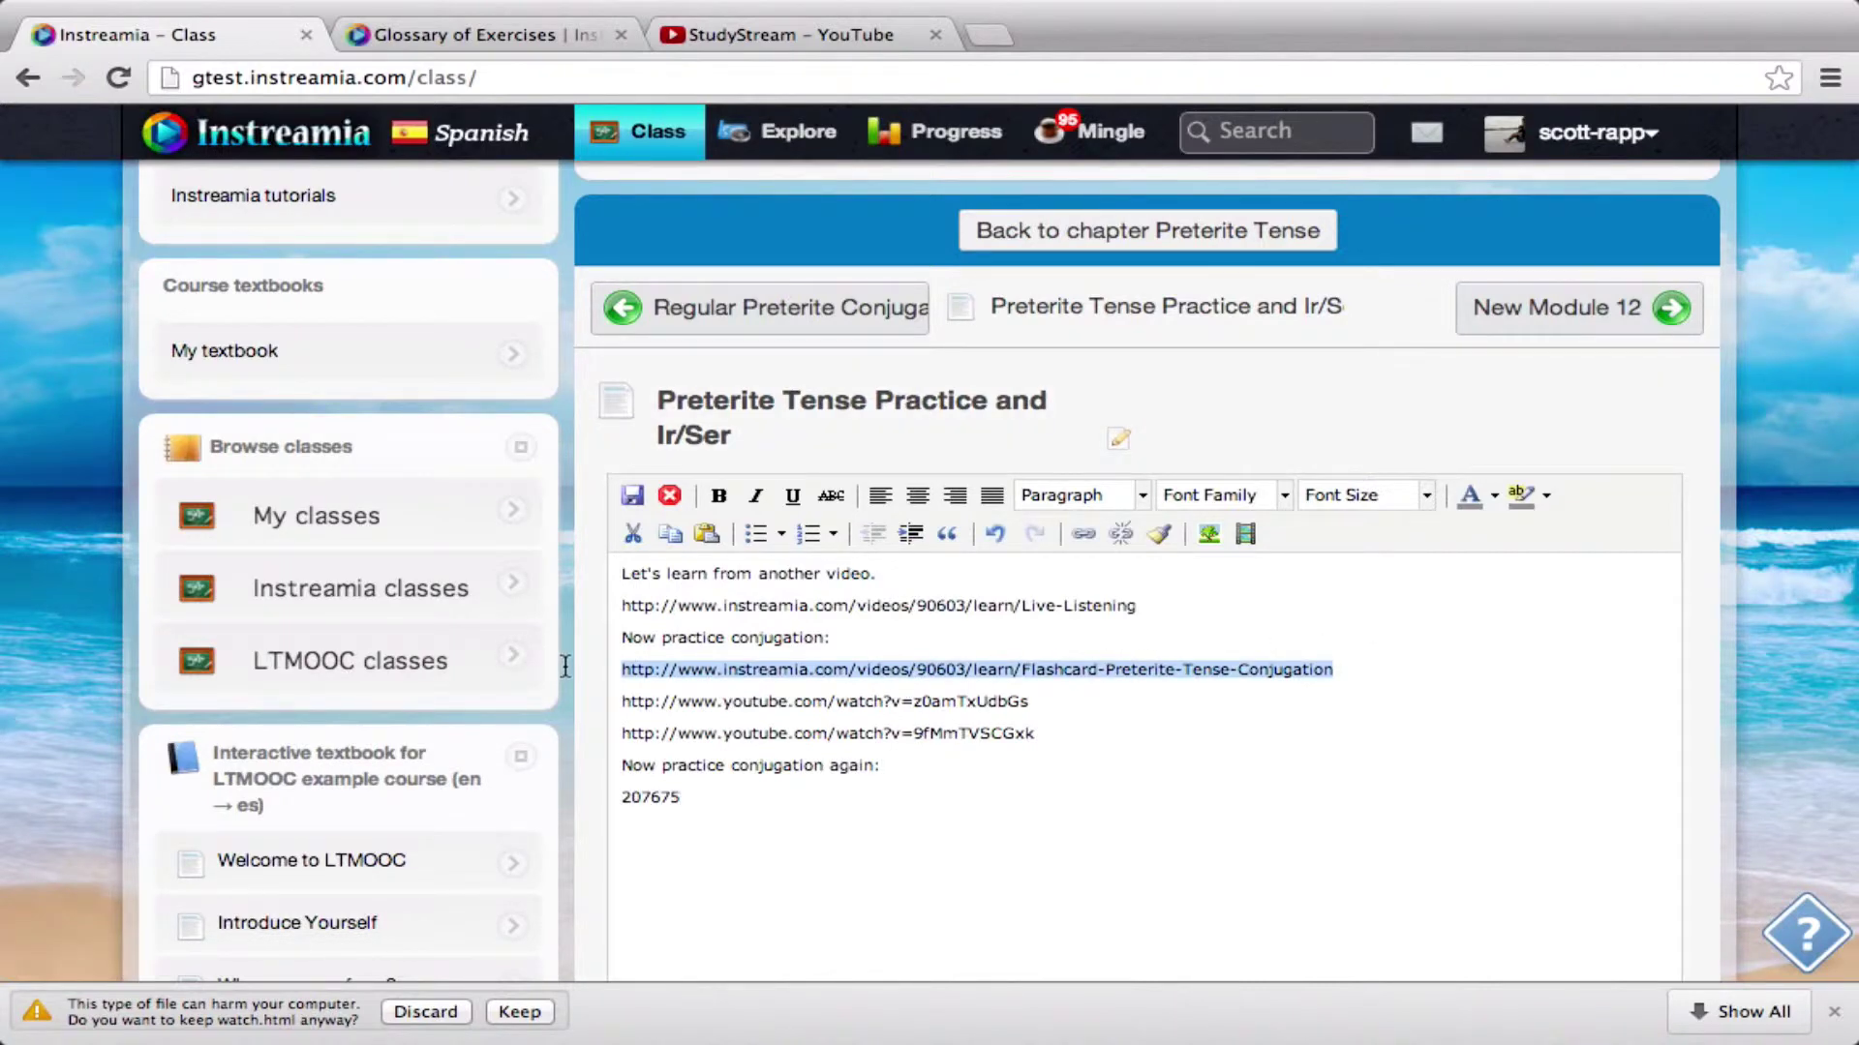
key("super+c")
left_click(706, 880)
key("Return")
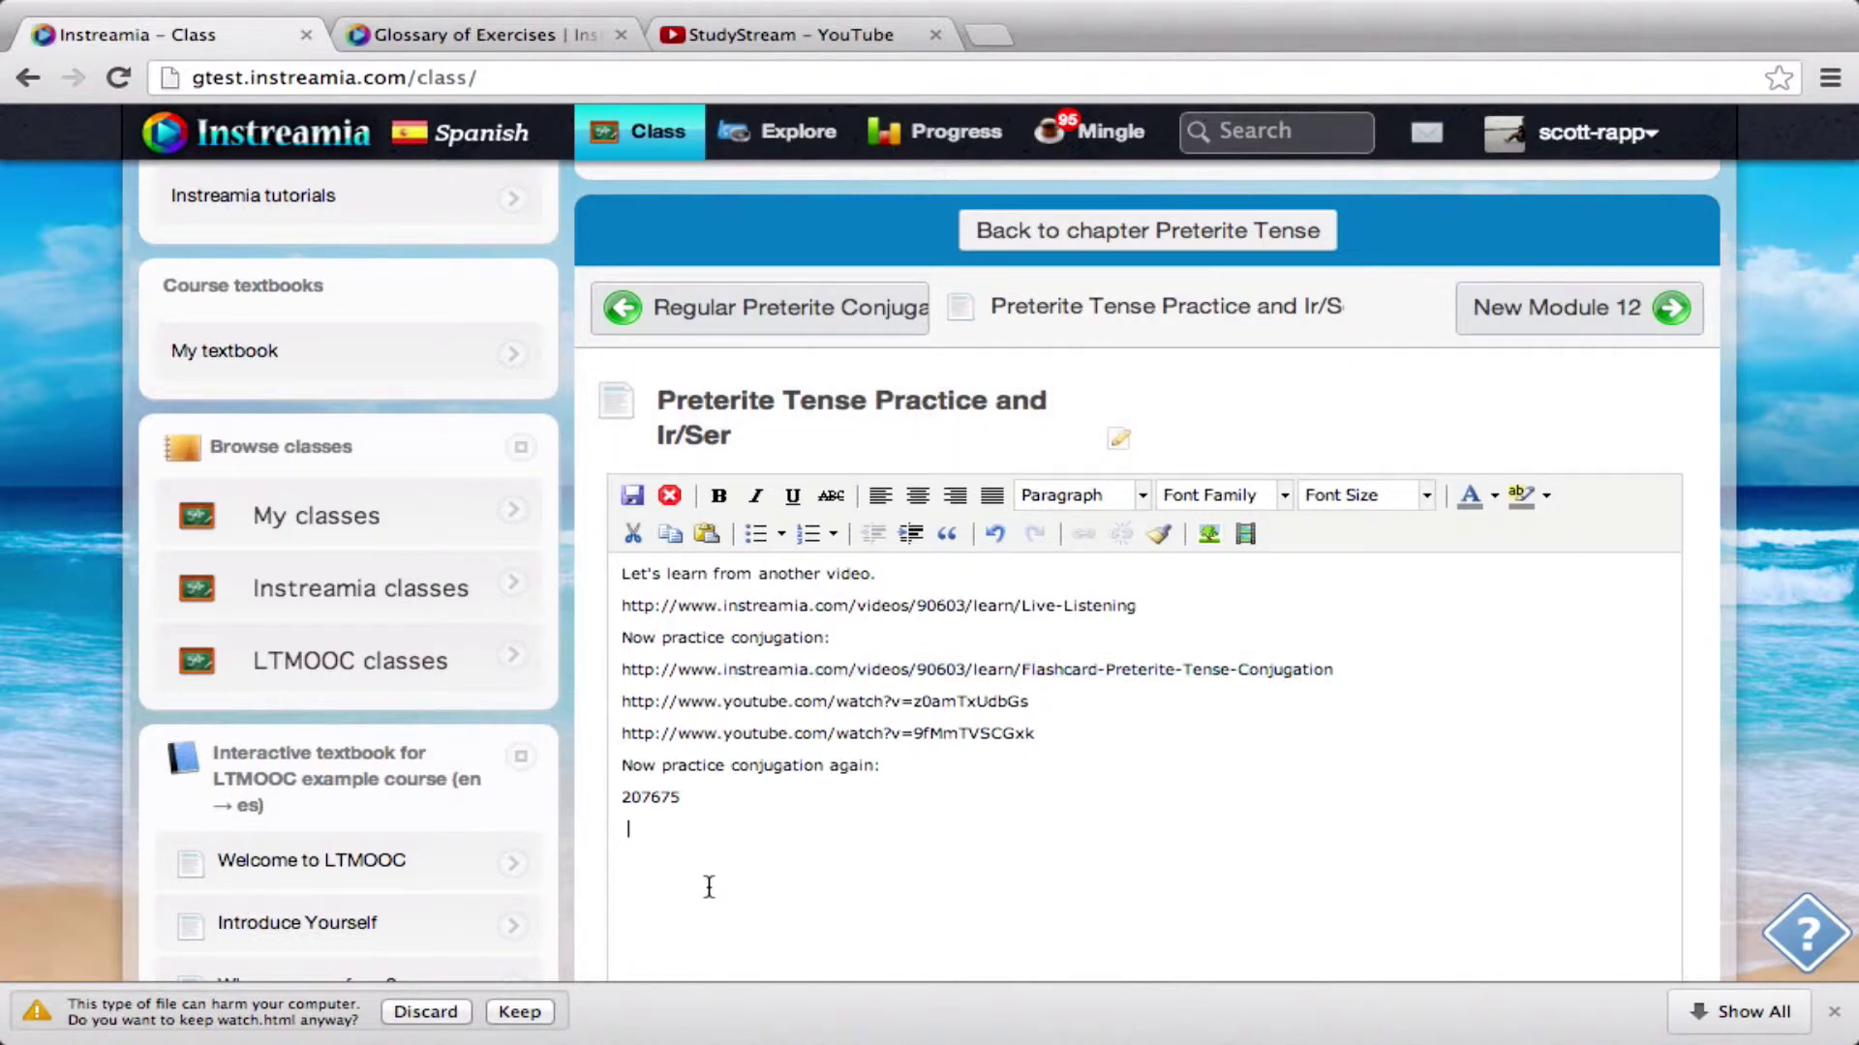
key("super+v")
Replace the video number in the pasted flashcard link with 207675.
double_click(649, 788)
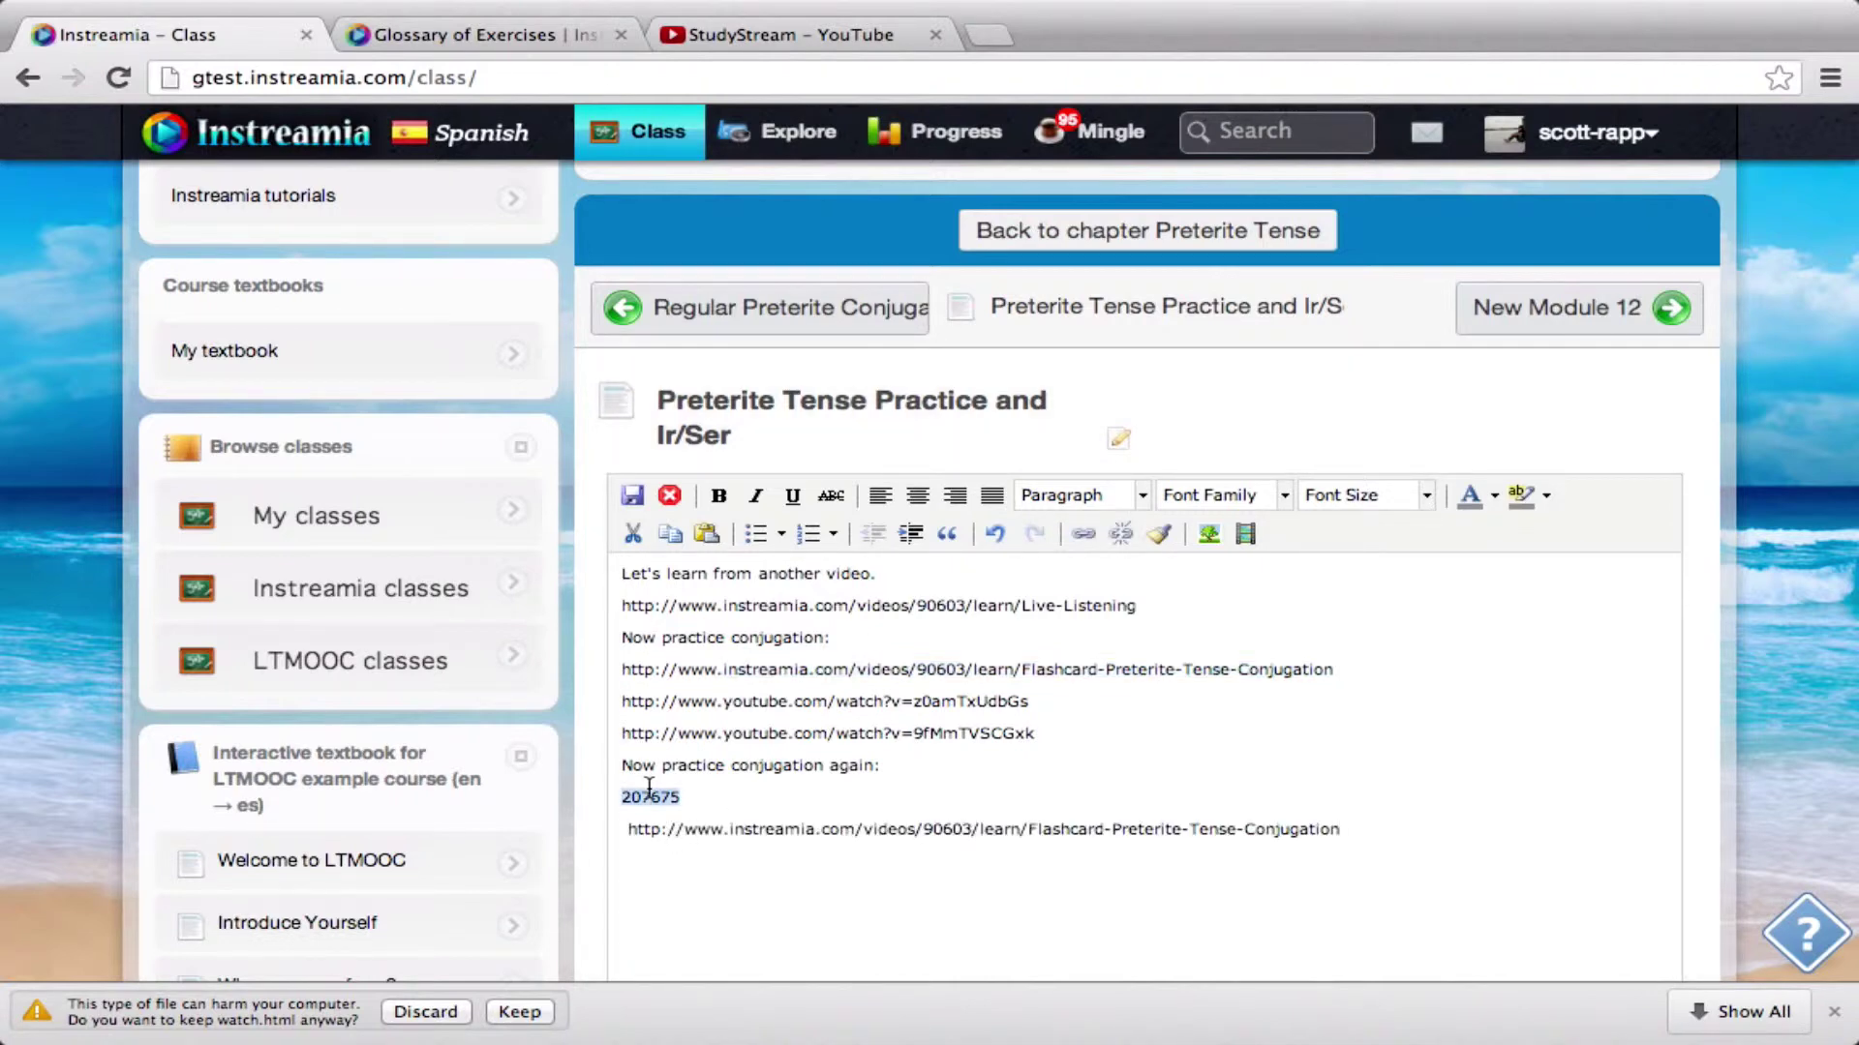
double_click(943, 830)
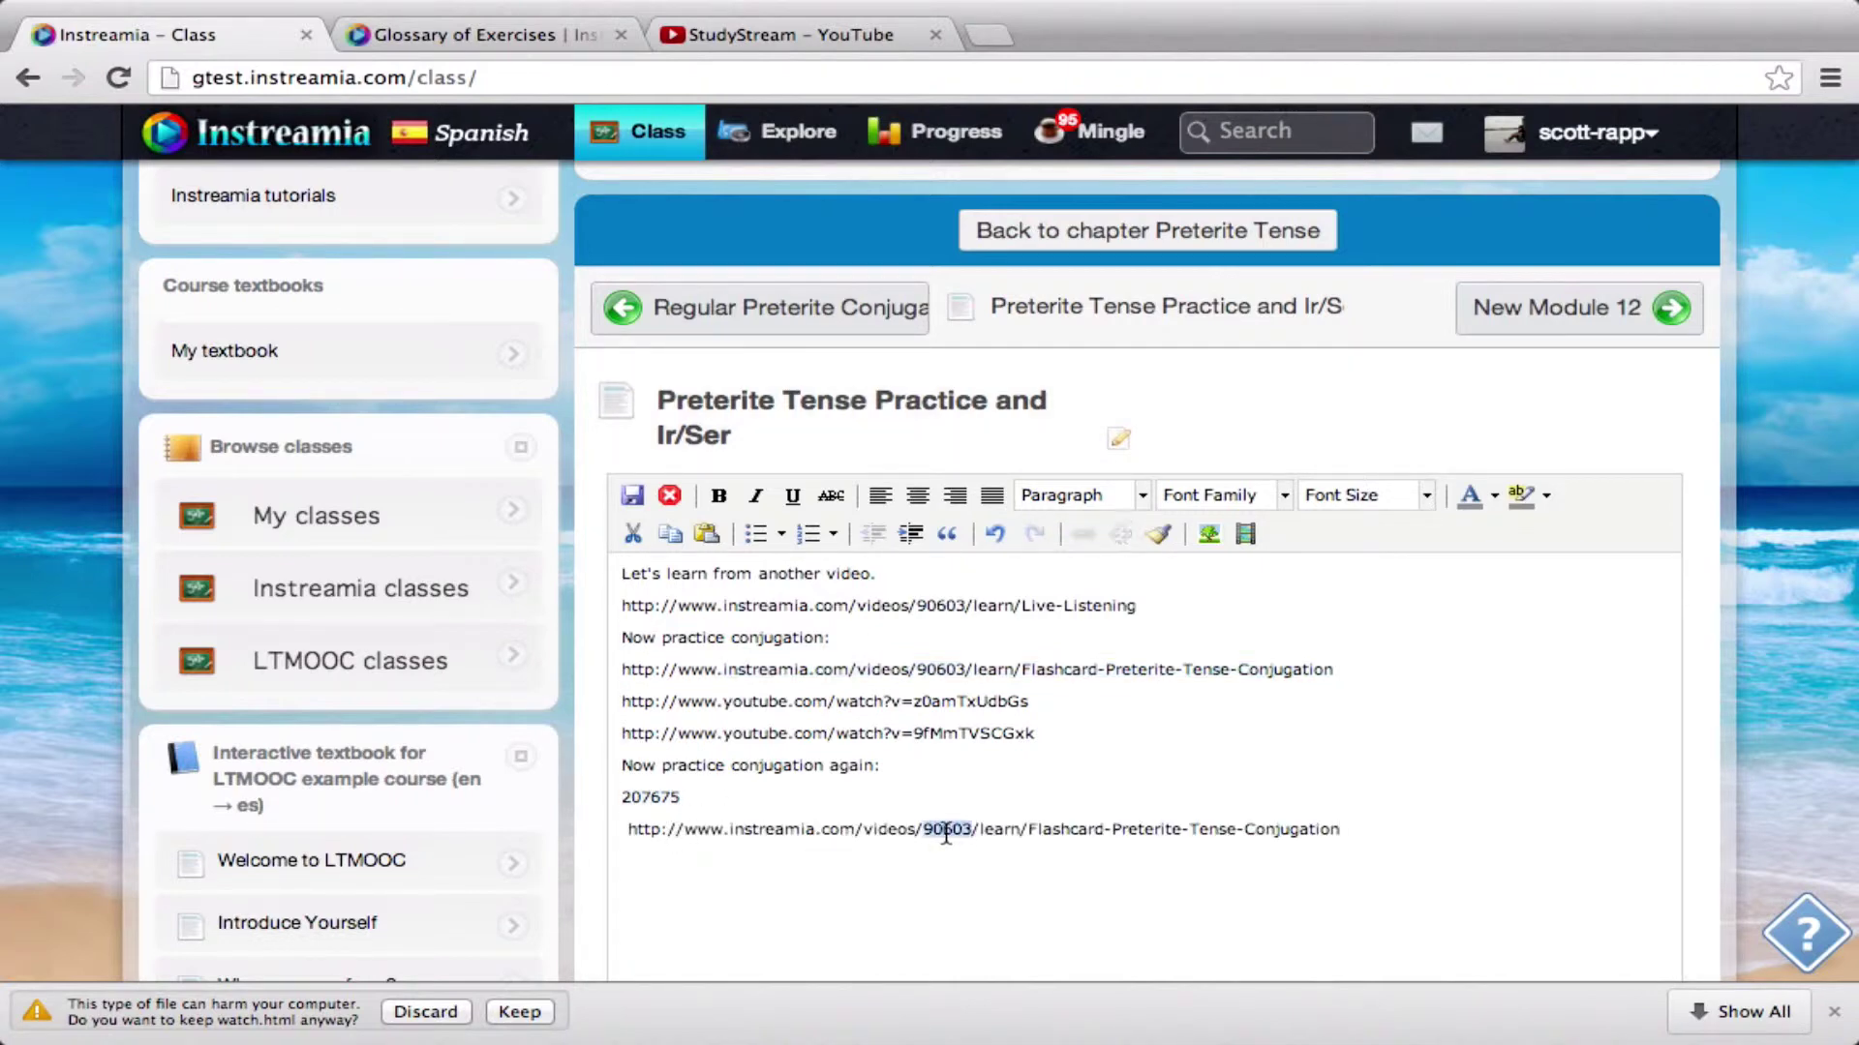
key("super+v")
key("super+Left")
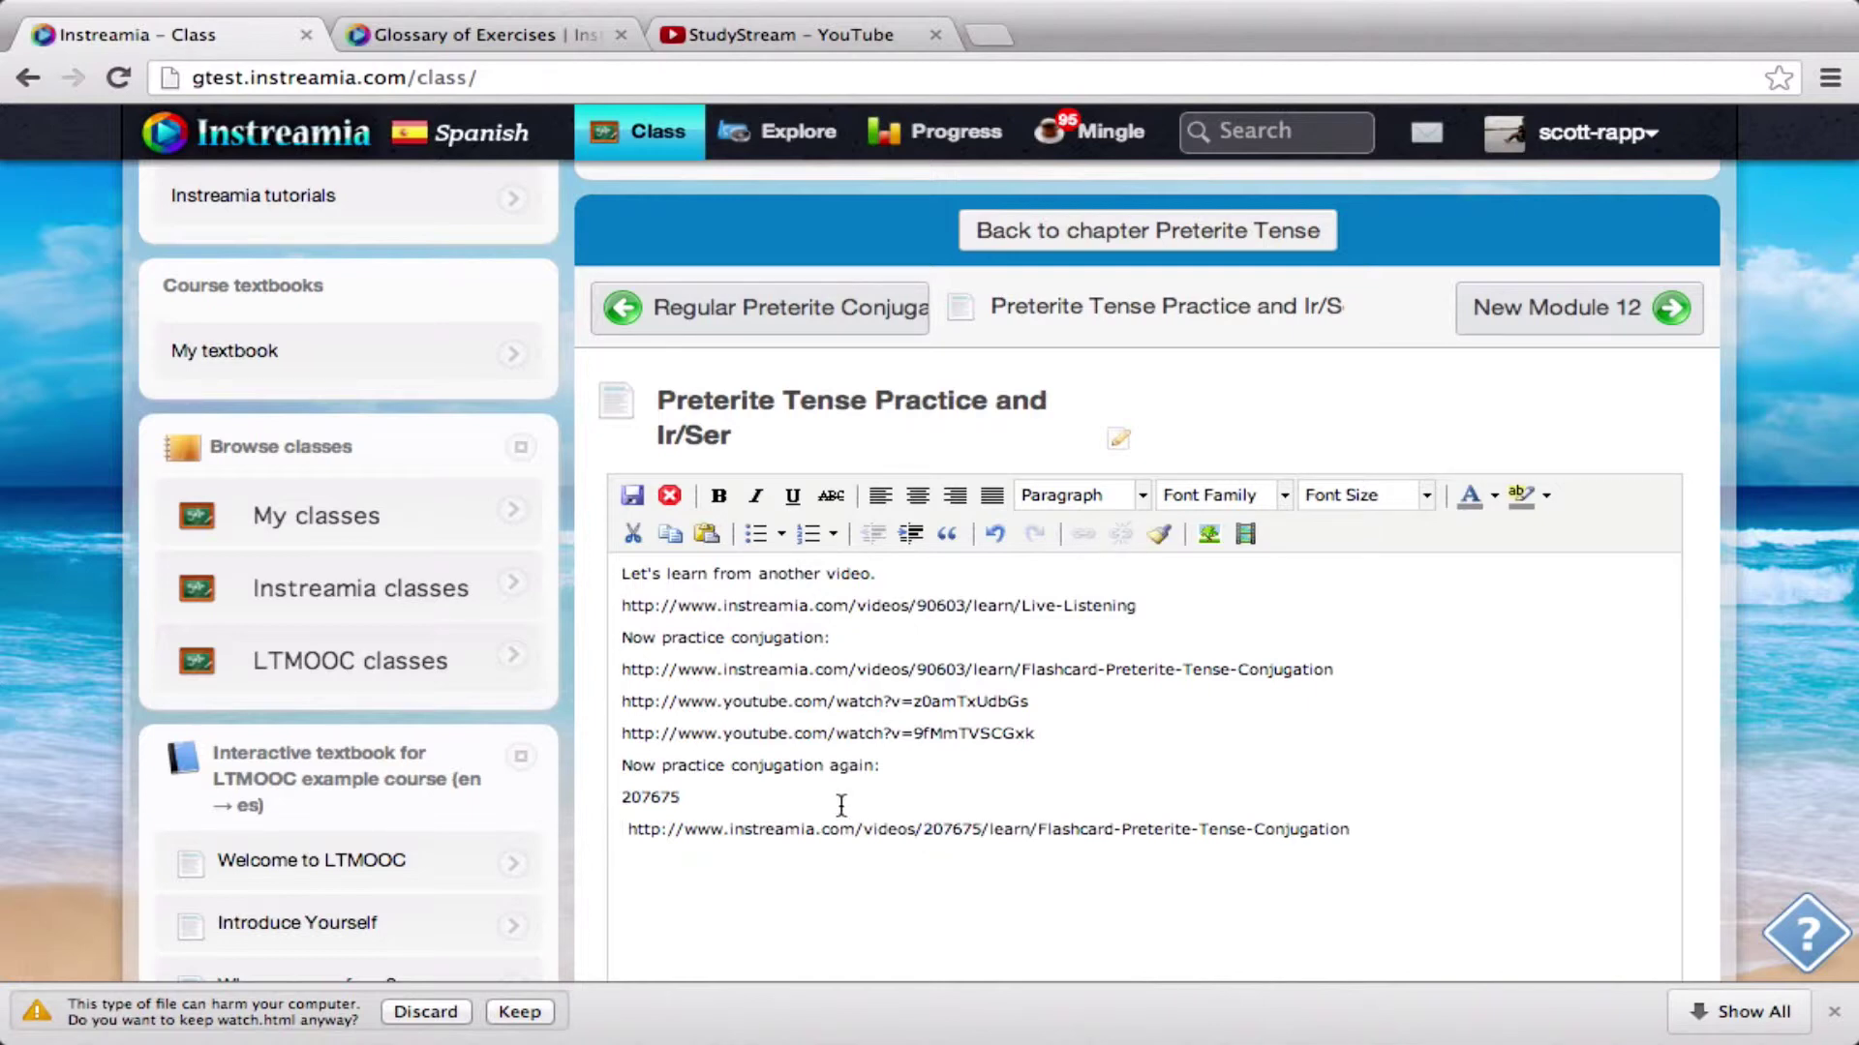
Delete the standalone 207675 line above the new flashcard link.
left_click_drag(620, 796, 672, 797)
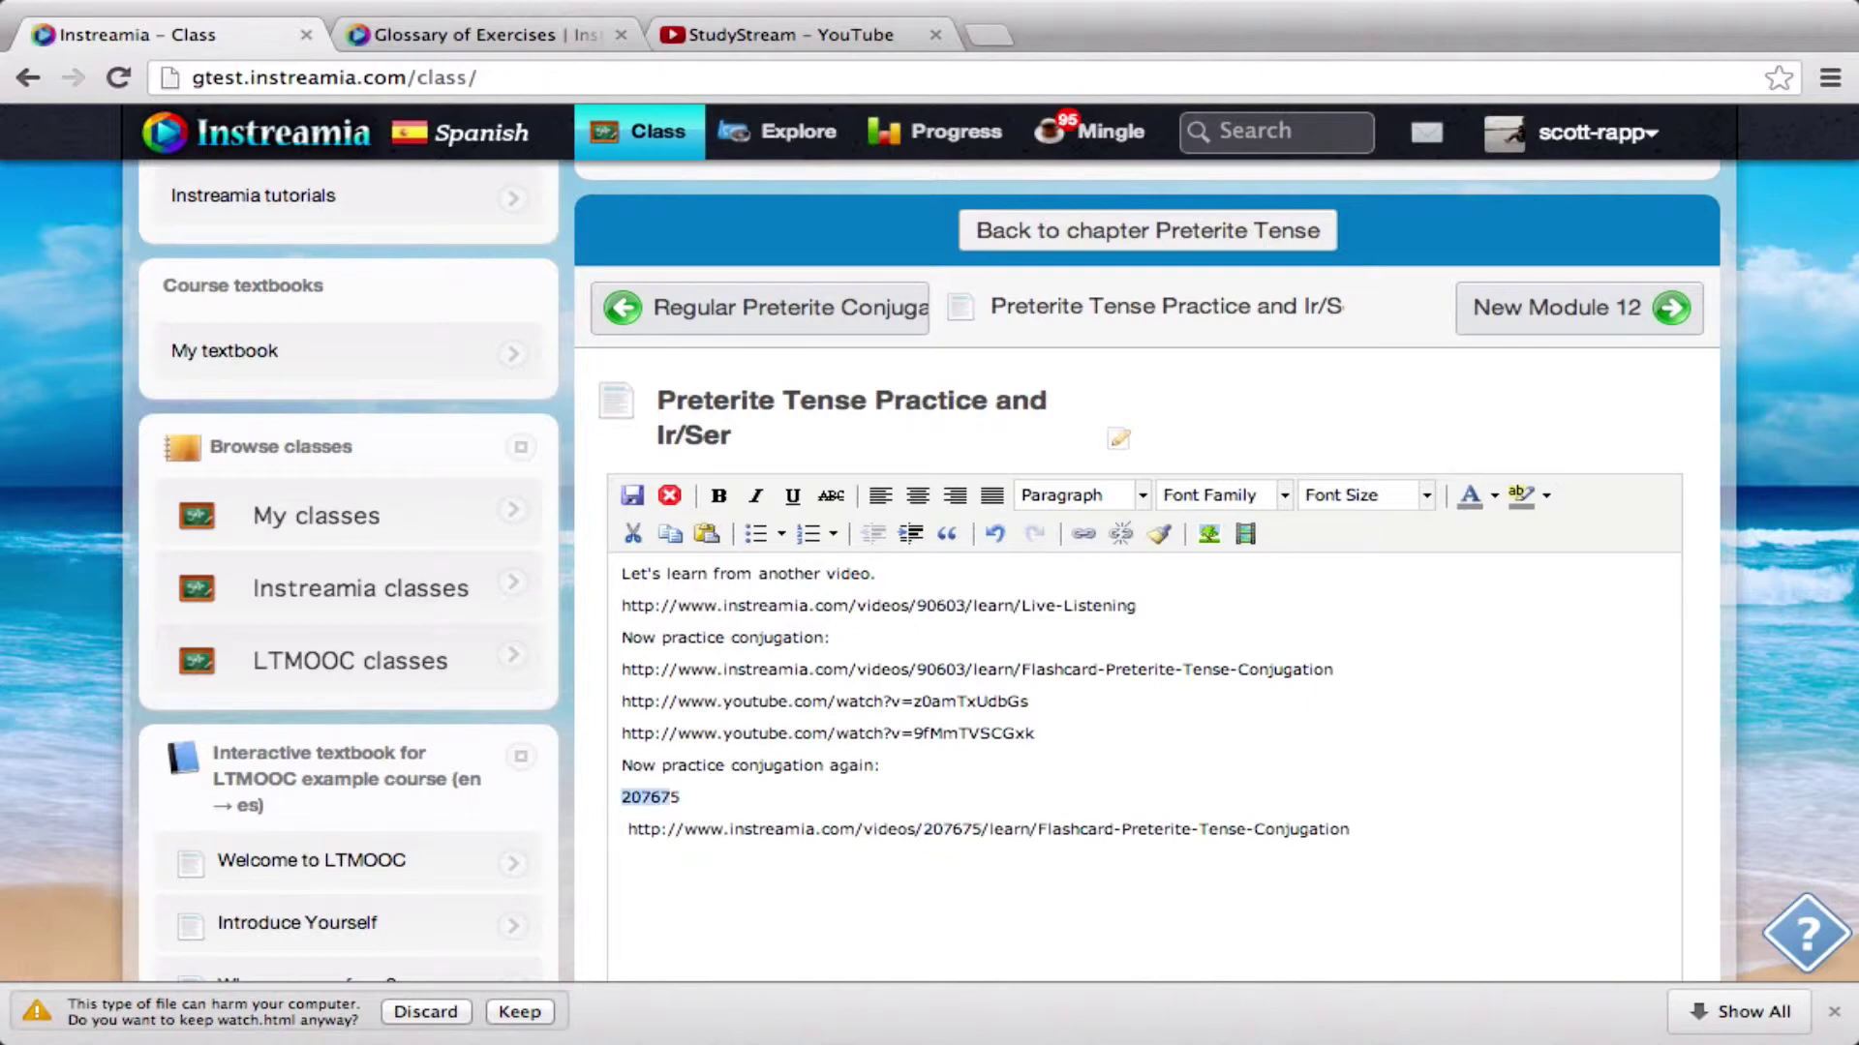
key("BackSpace")
key("BackSpace")
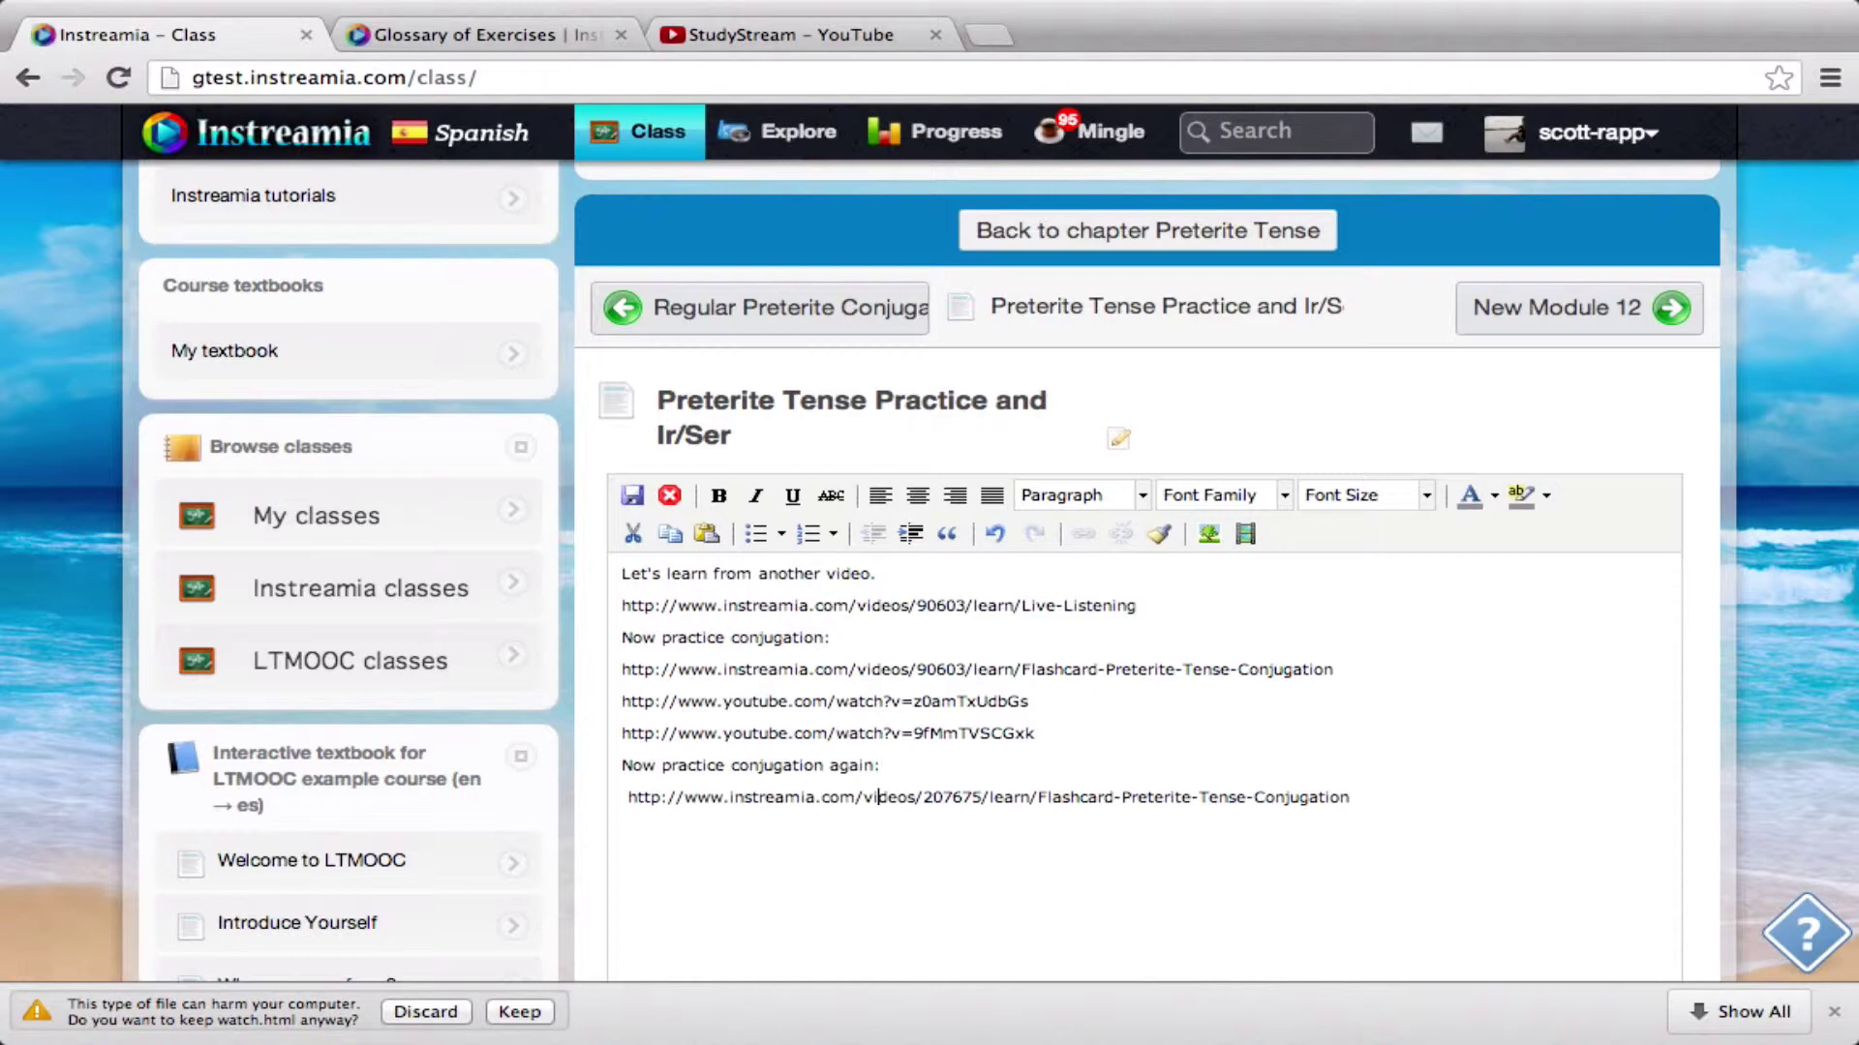
key("ctrl+Left")
key("ctrl+Left")
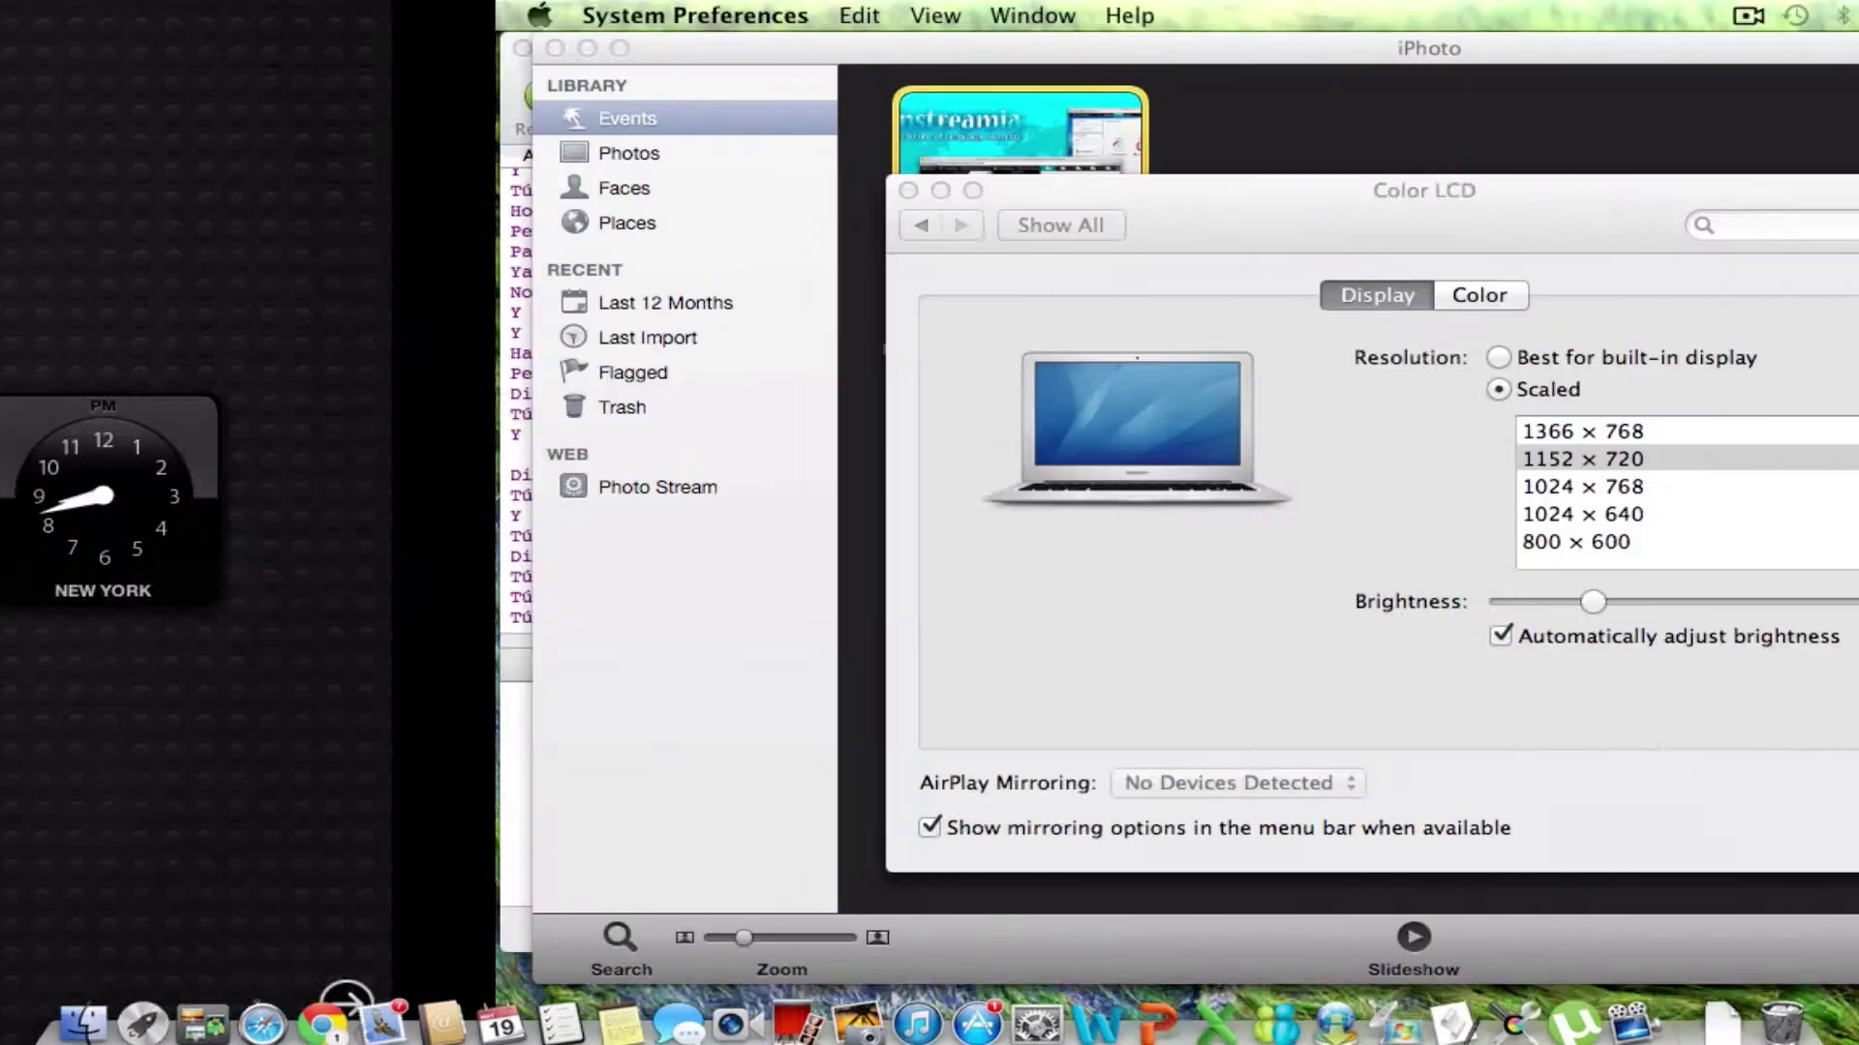
key("ctrl+Right")
key("ctrl+Right")
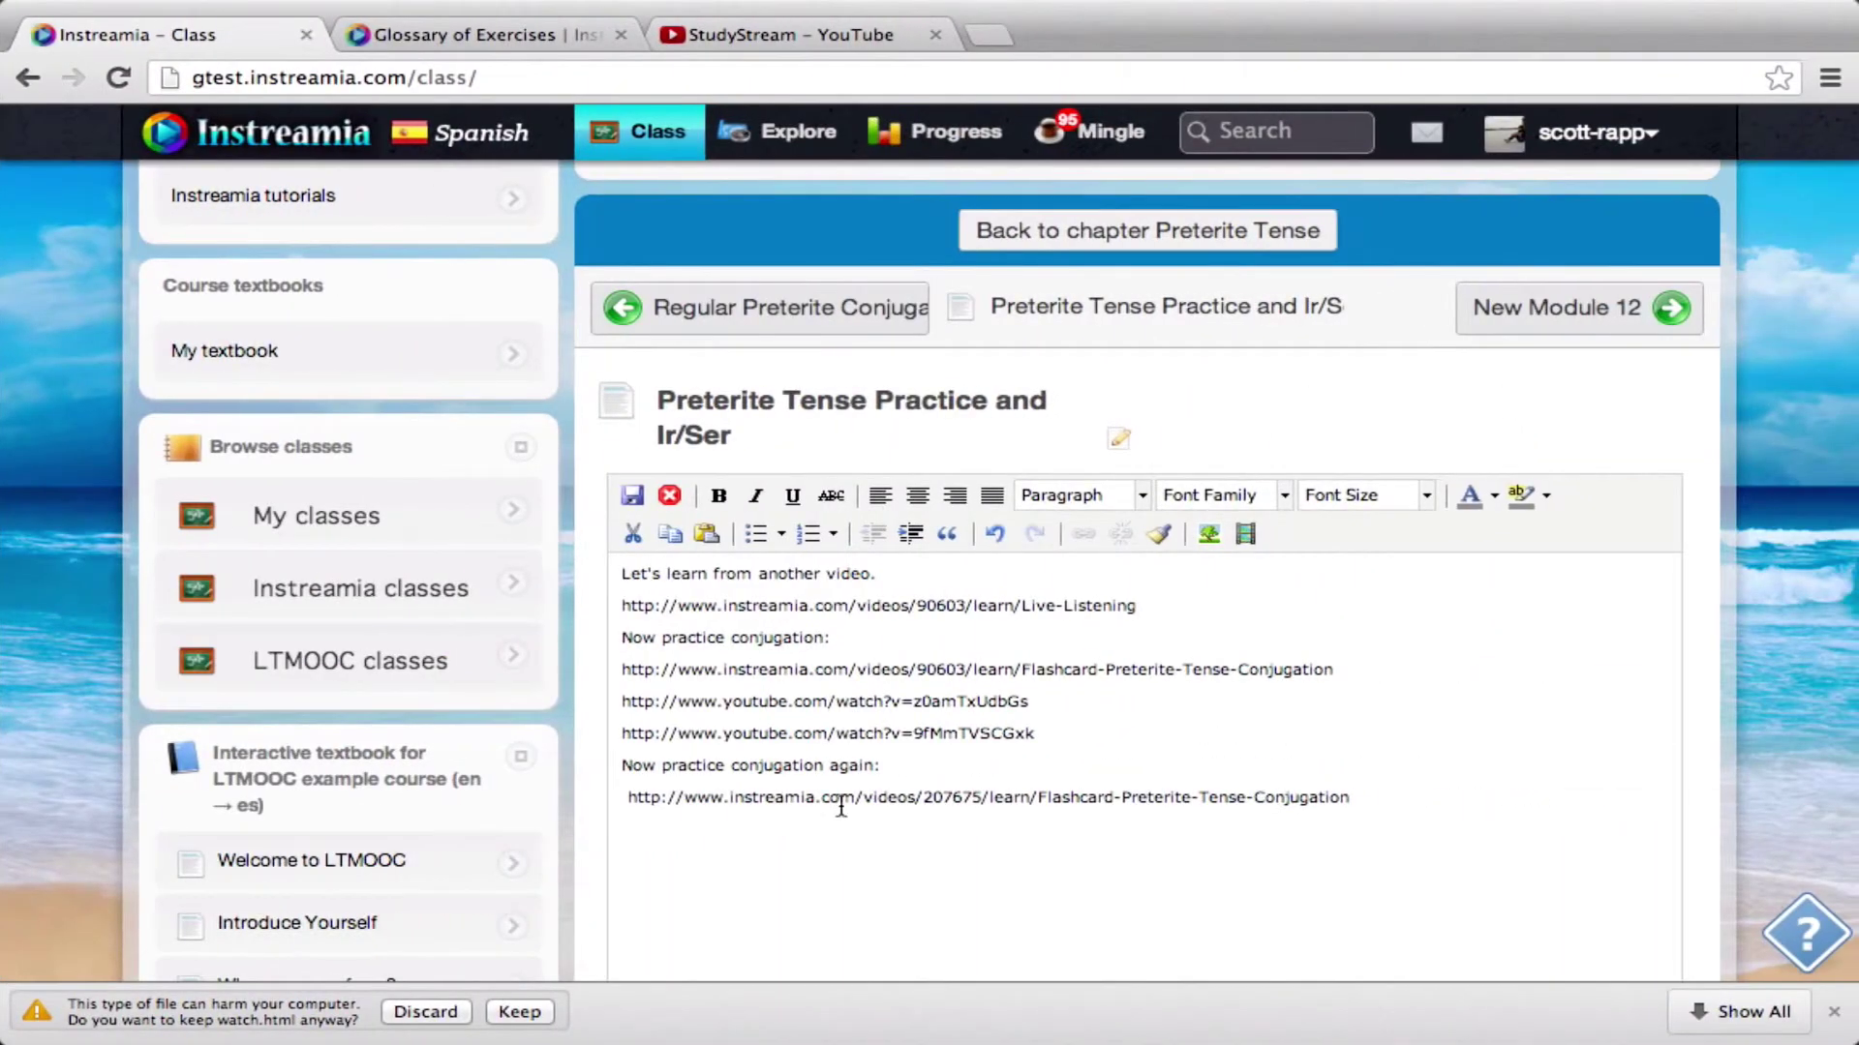
Remove the leading space before the new flashcard link and end the link with a line break.
left_click(629, 797)
key("BackSpace")
key("Return")
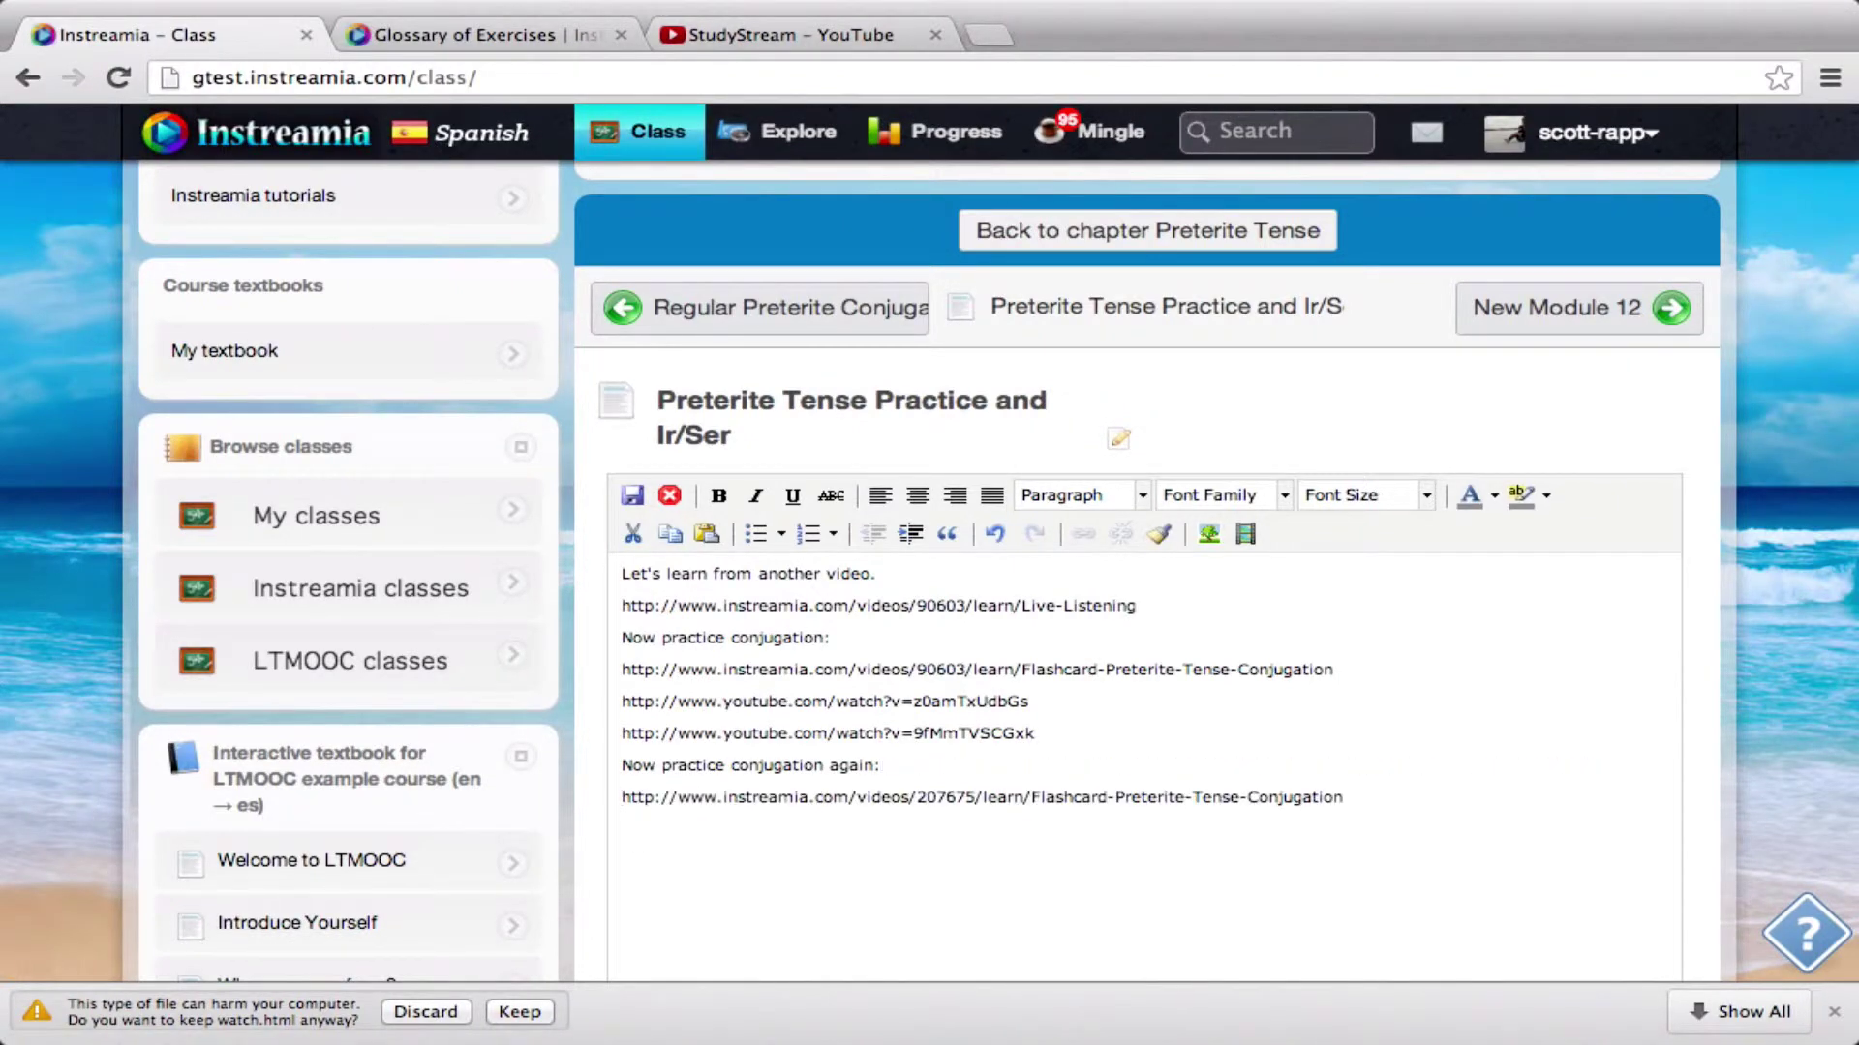
Save the module content and check the embedded videos and flashcard exercises down to the end of the module.
left_click(630, 498)
scroll(630, 501, "down", 10)
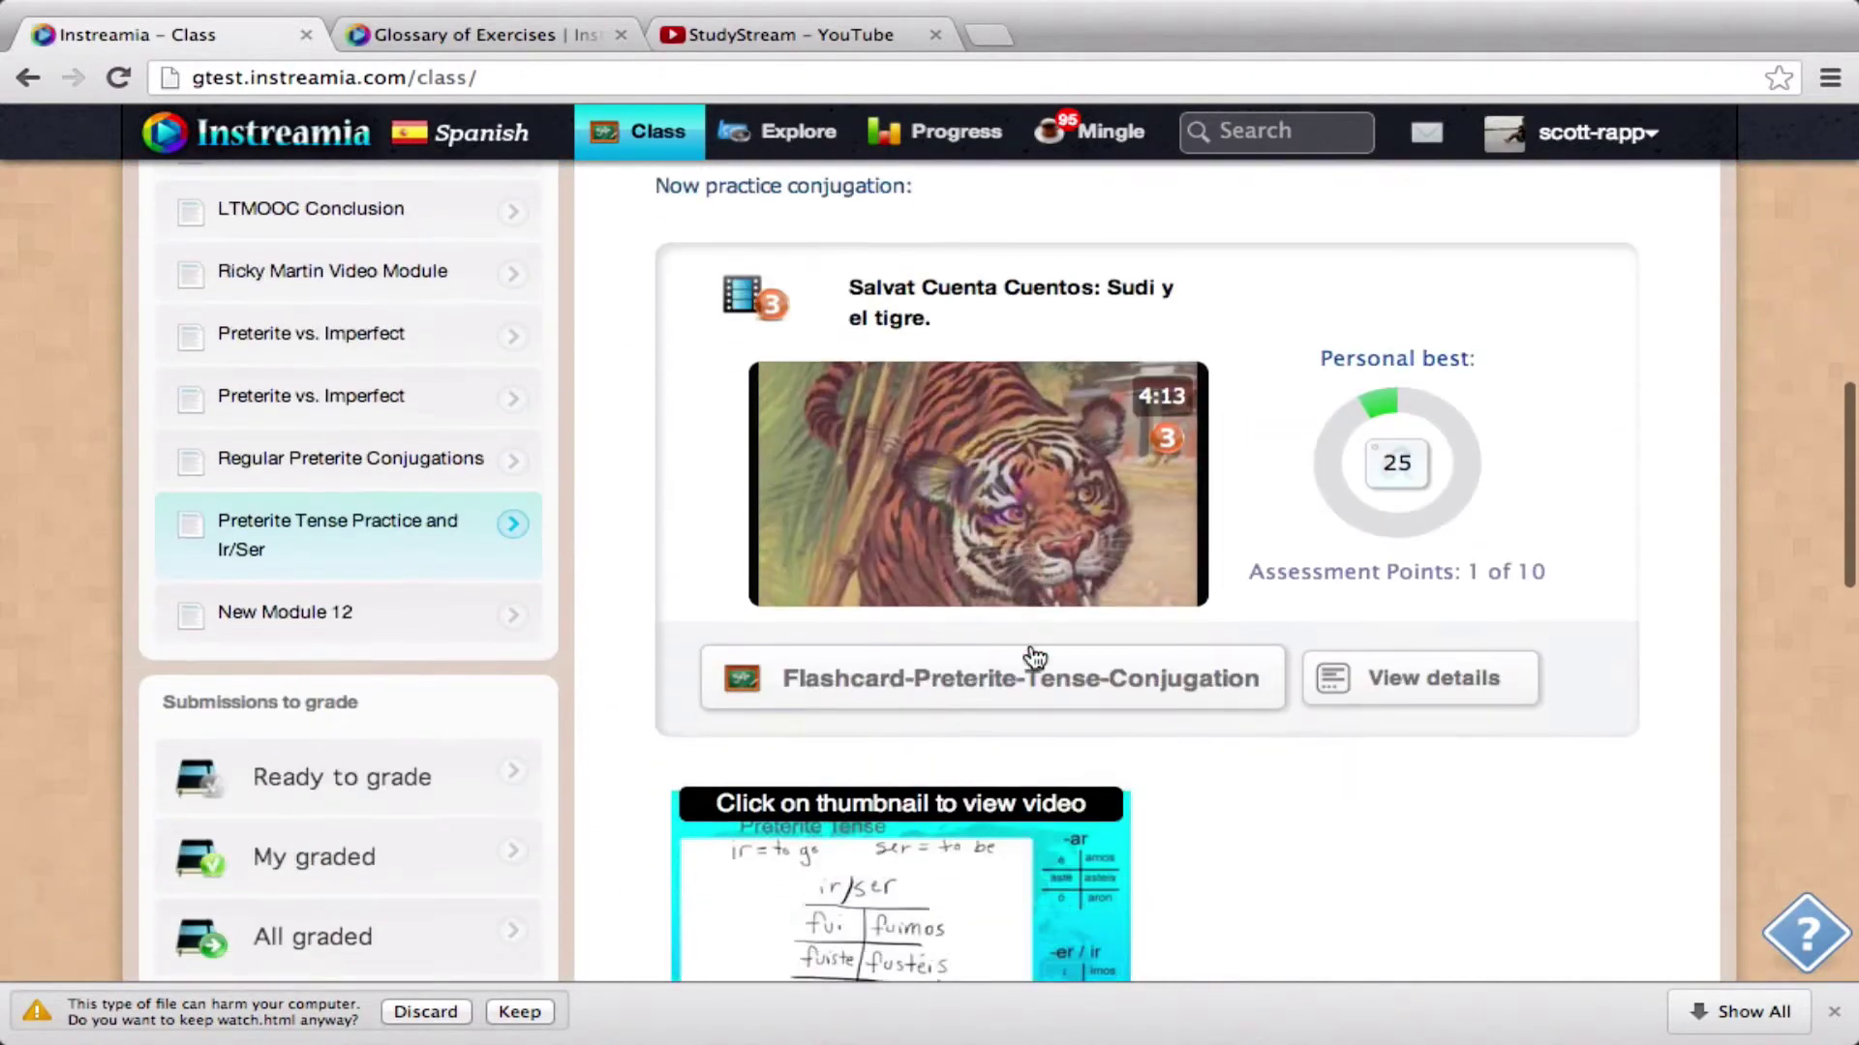
scroll(1034, 658, "down", 6)
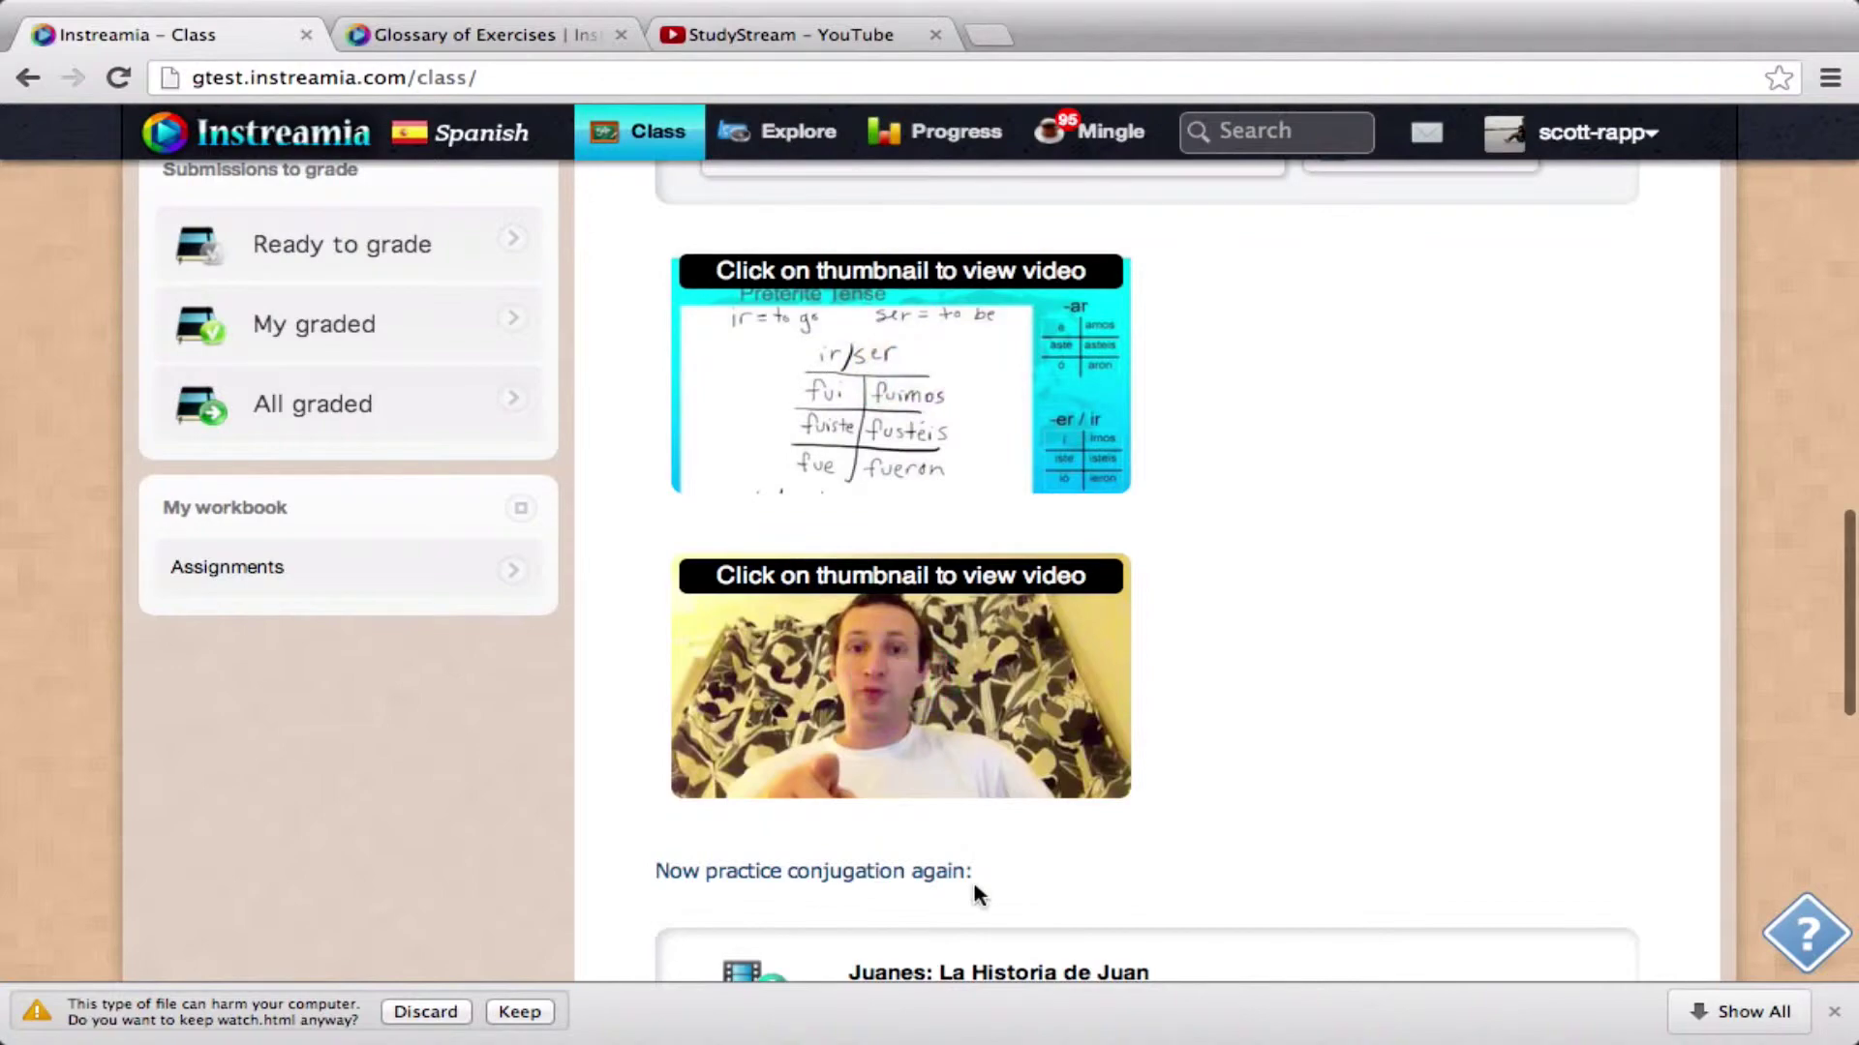
scroll(971, 879, "down", 6)
scroll(972, 879, "down", 1)
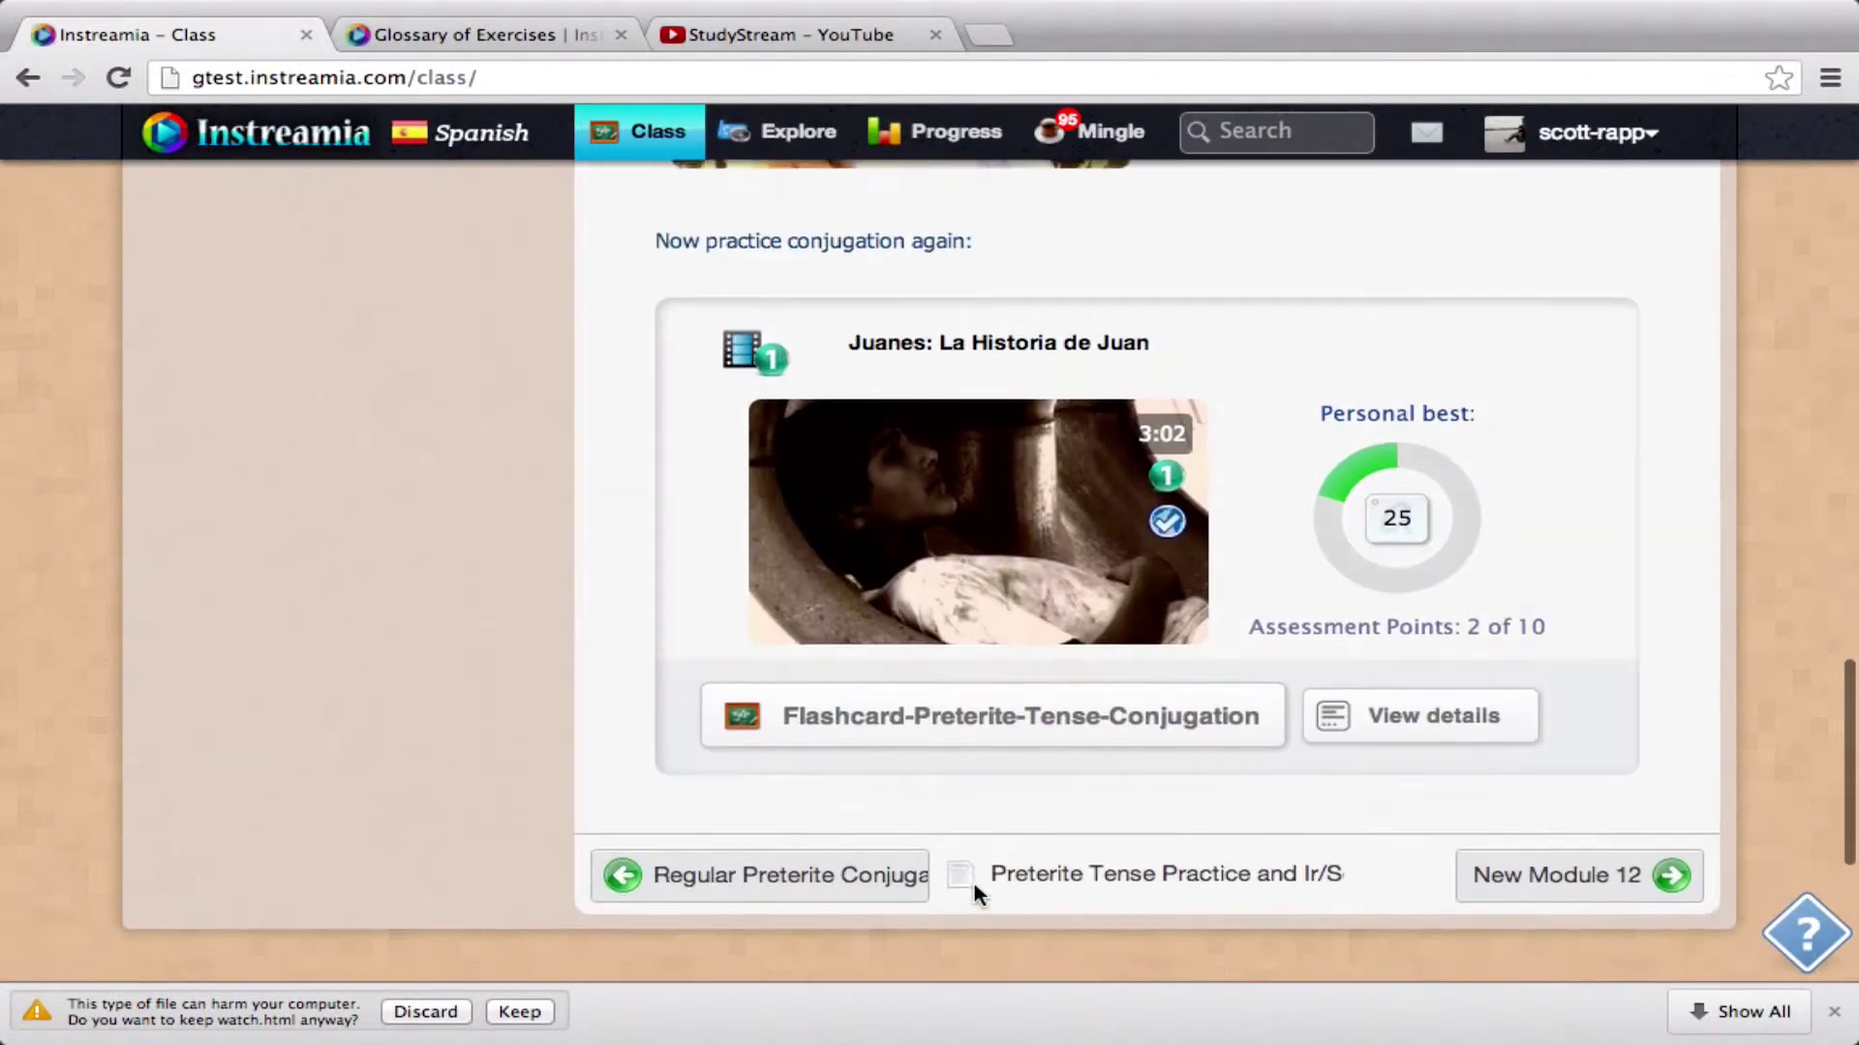
scroll(972, 879, "up", 15)
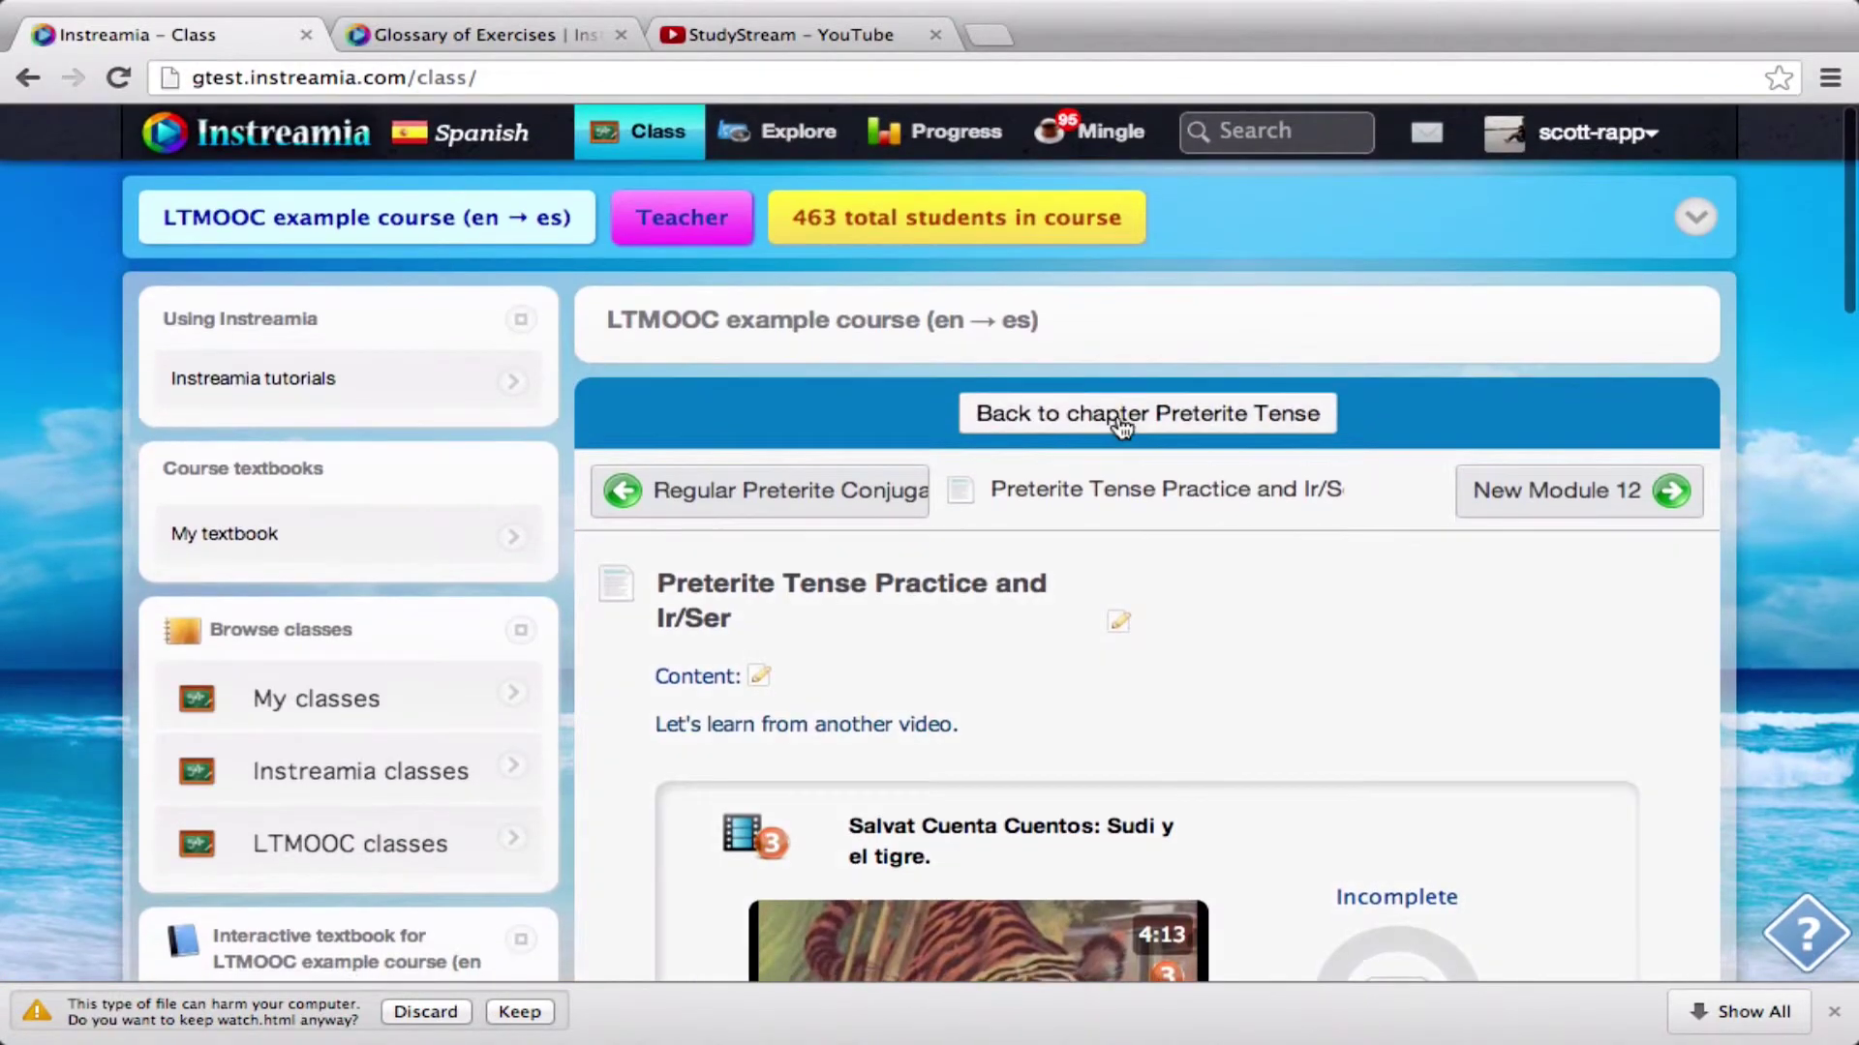
Edit the Preterite Tense chapter to add a new module in the empty slot of the first row, and save the chapter.
left_click(1121, 415)
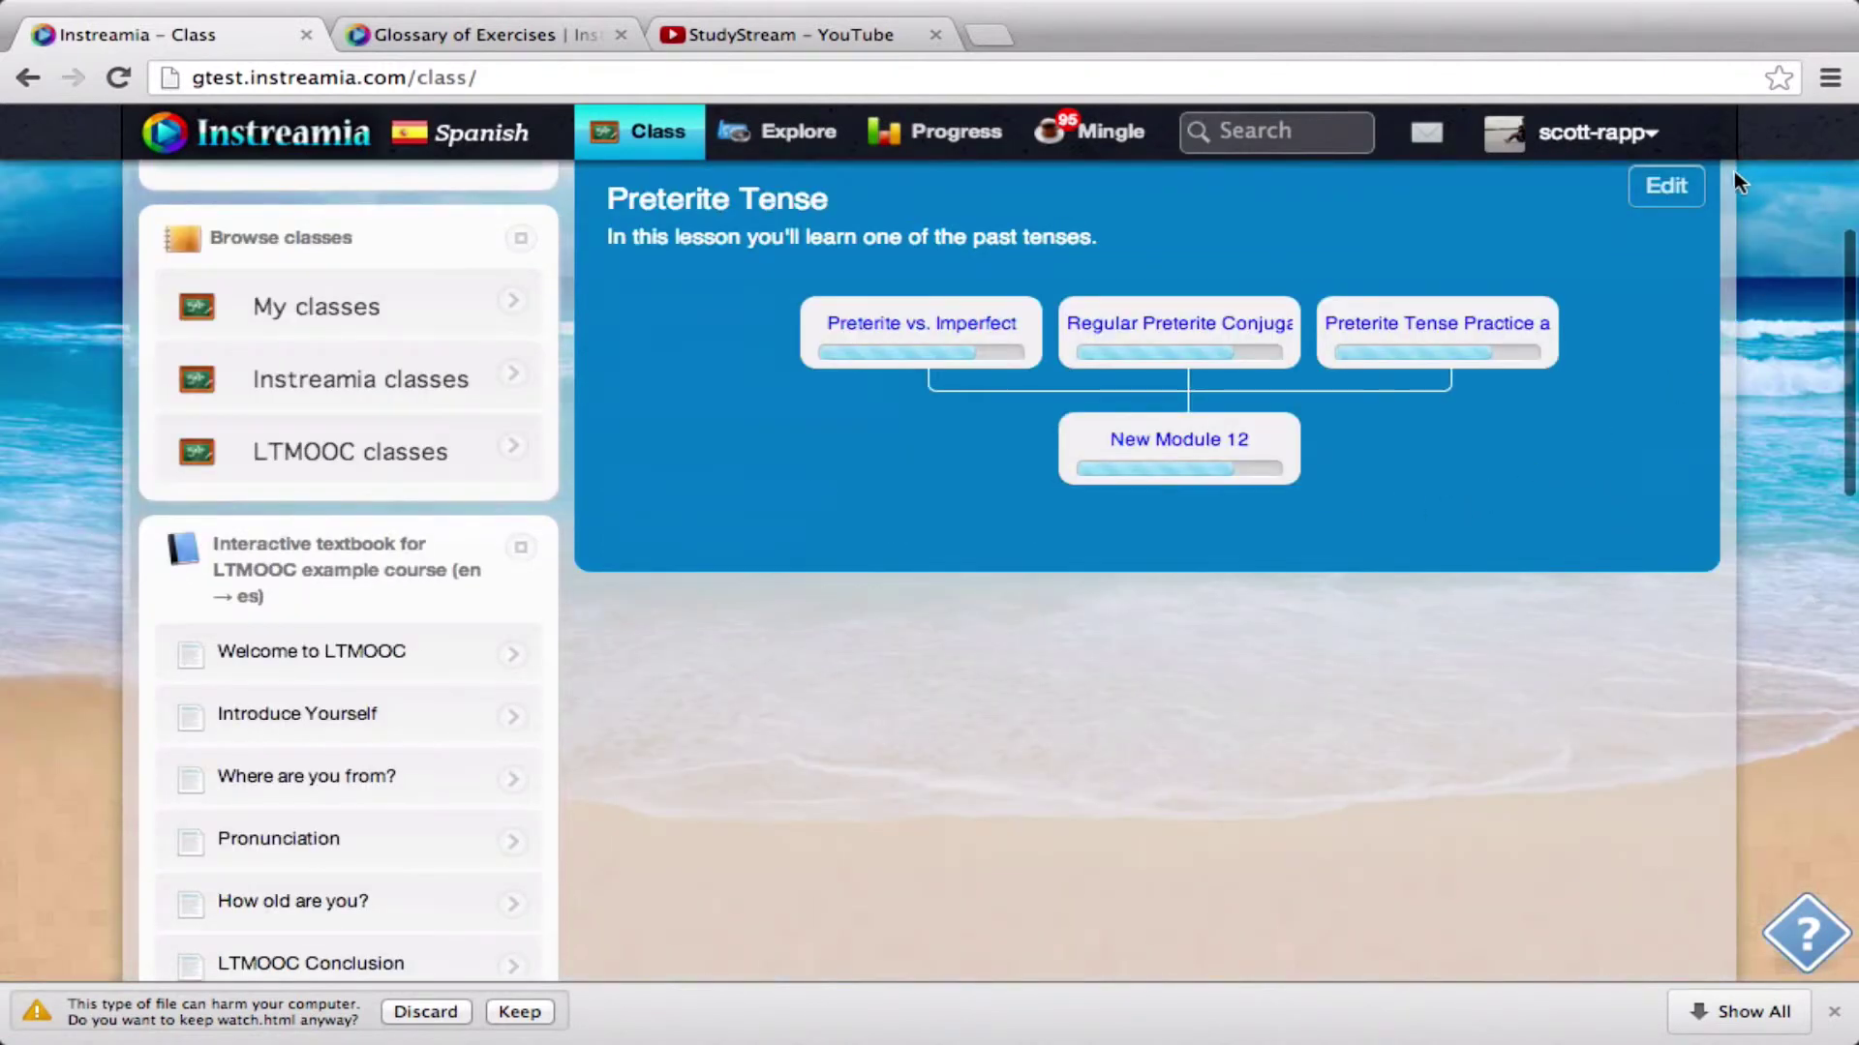
left_click(1680, 197)
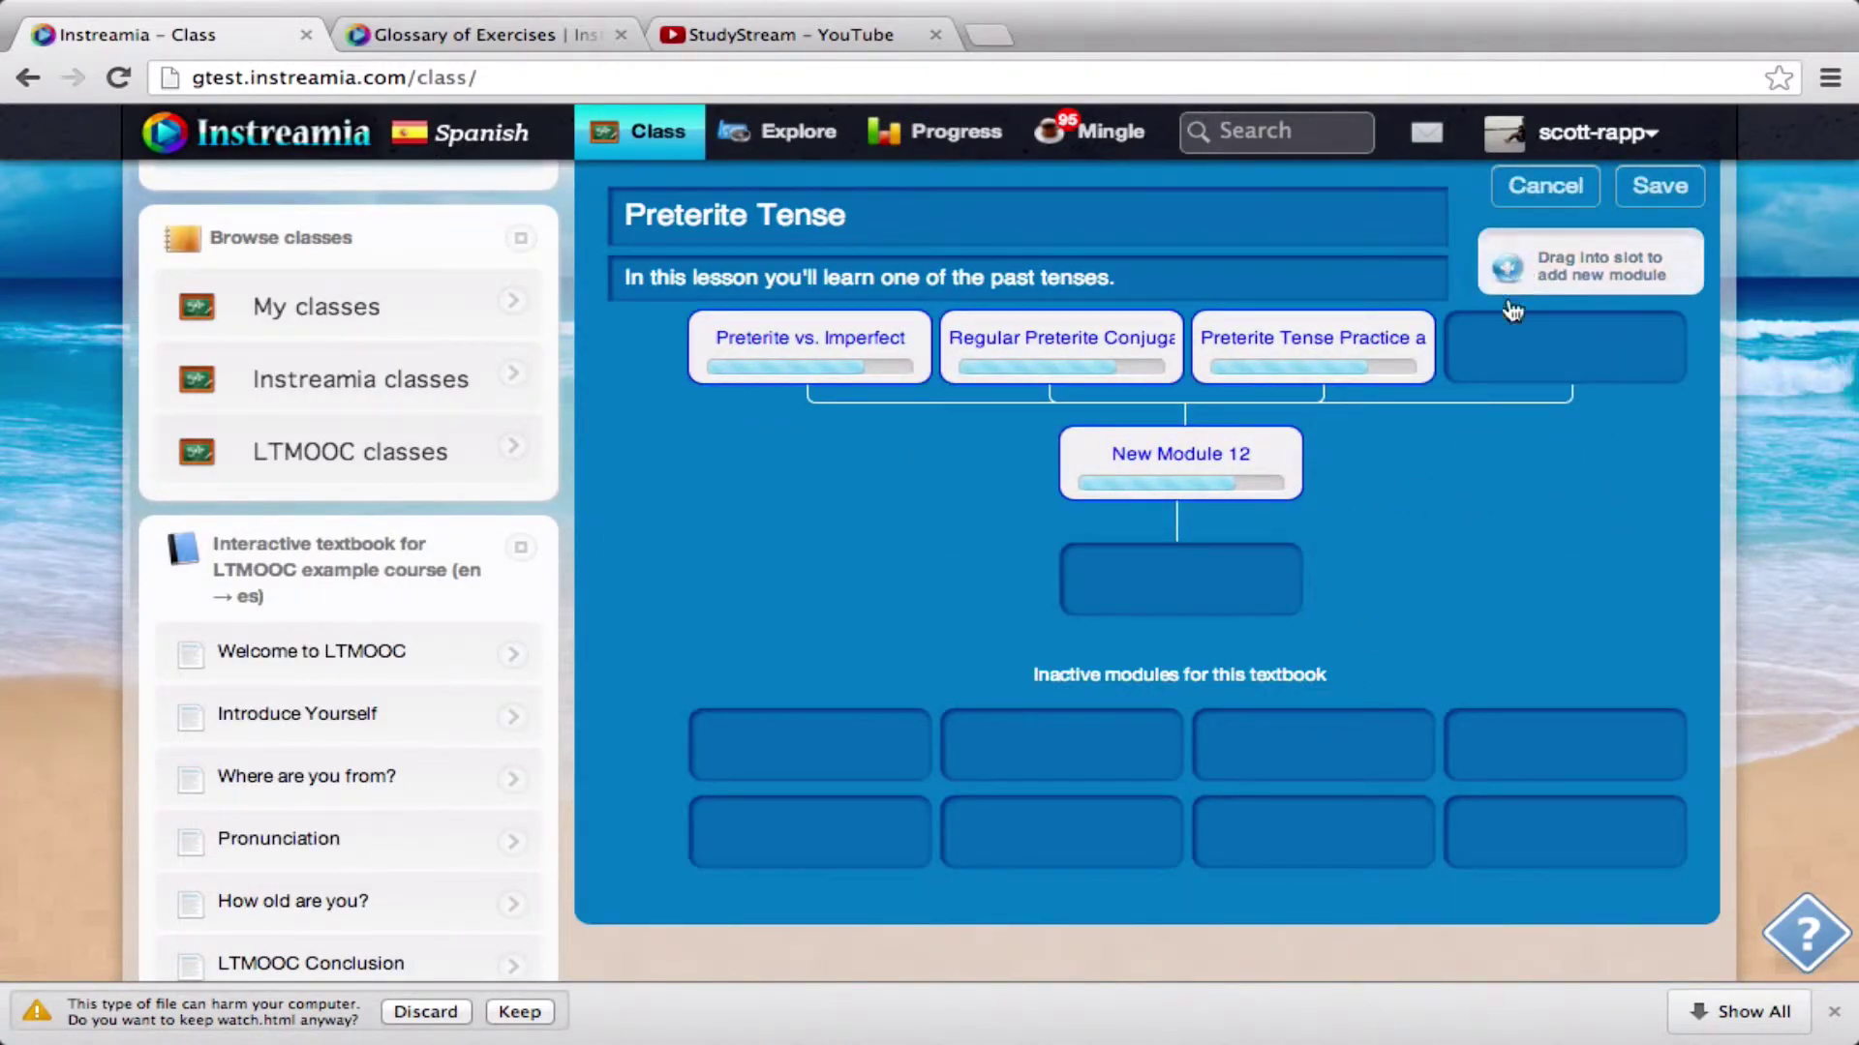
left_click_drag(1512, 312, 1505, 360)
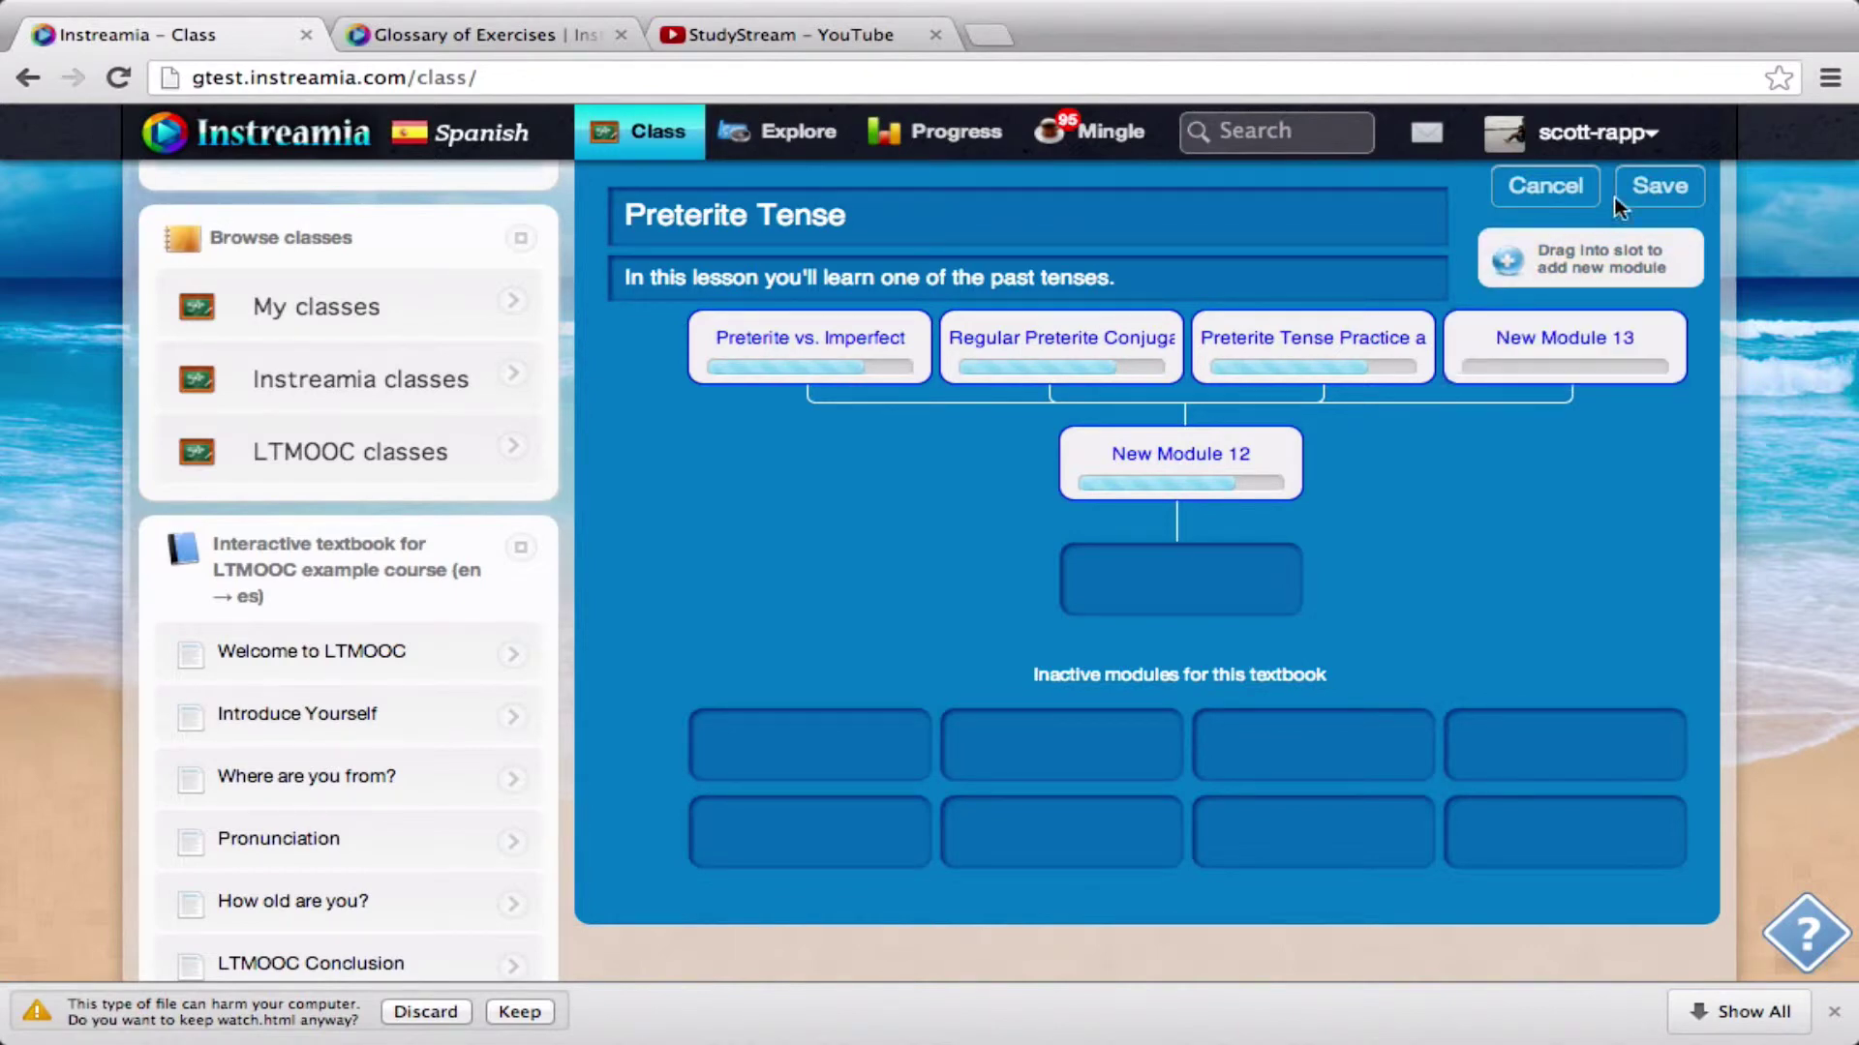
left_click(1659, 185)
Open the New Module 13 with its content in editing mode and rename the module "Preterite U irregulars".
left_click(1557, 334)
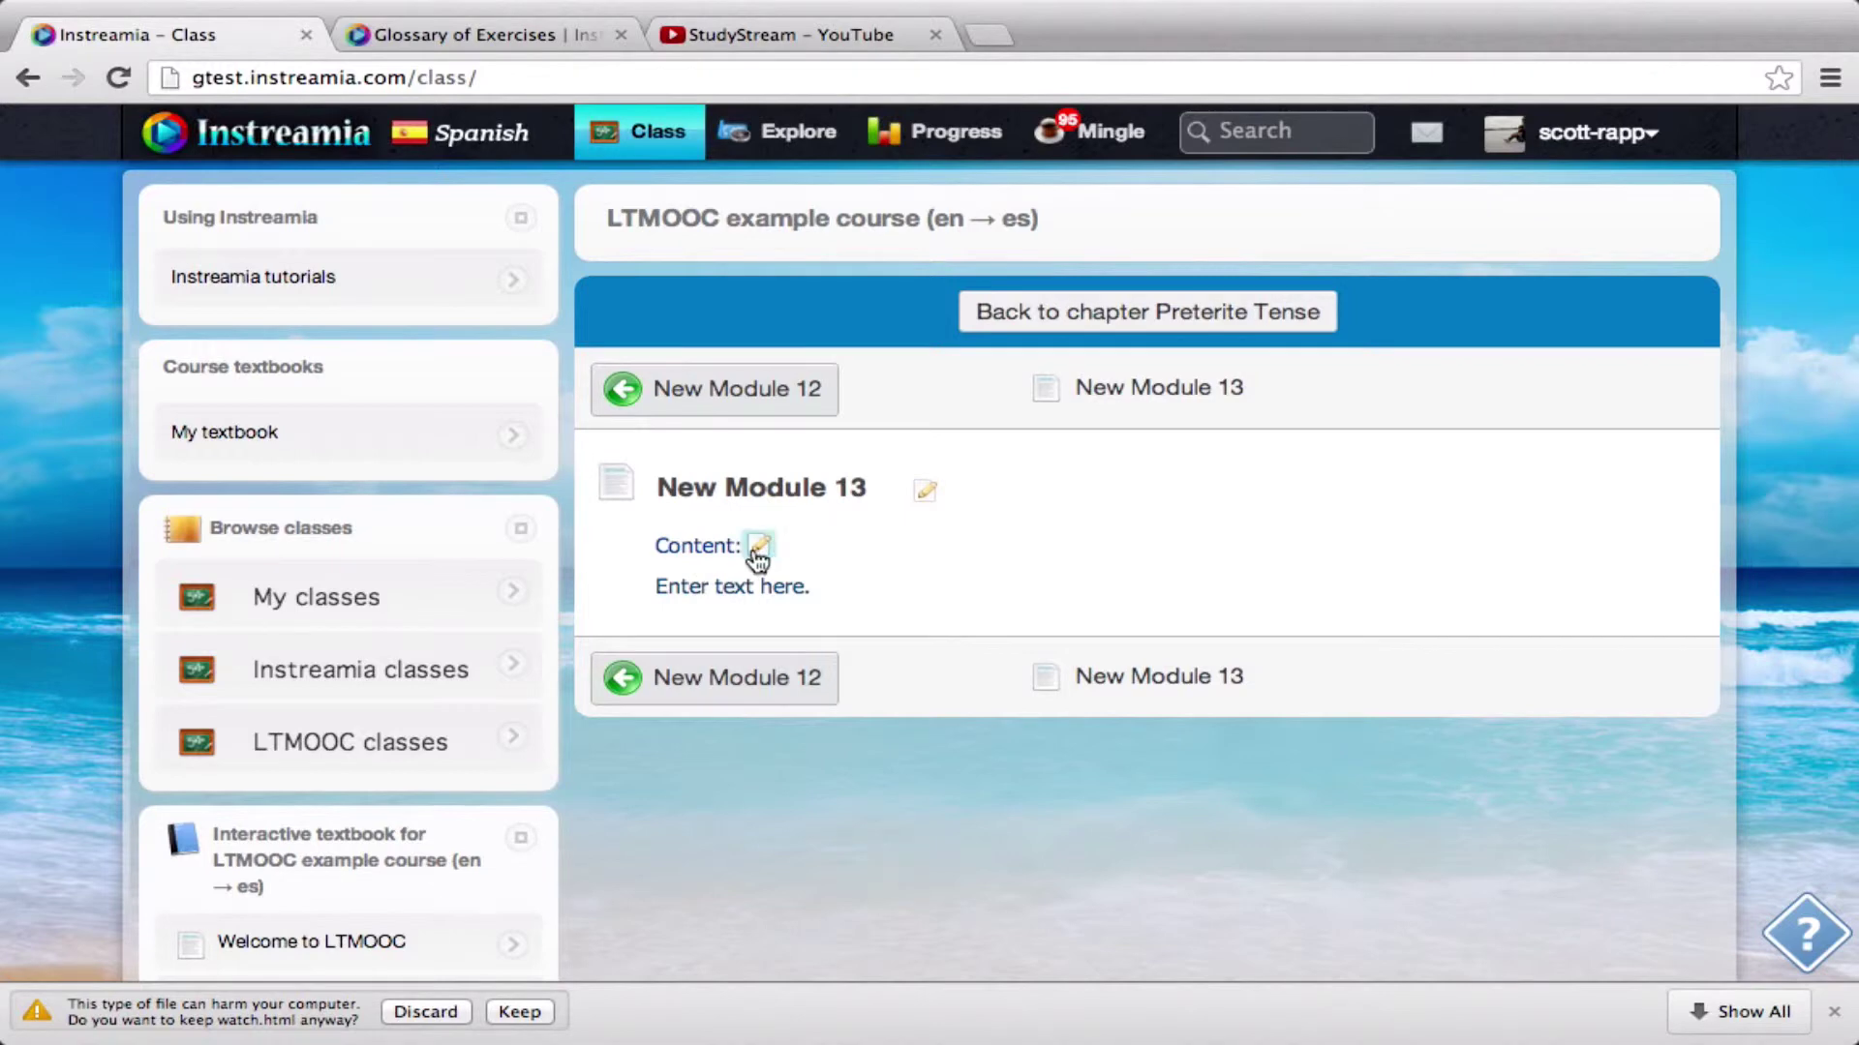
left_click(760, 546)
left_click(925, 489)
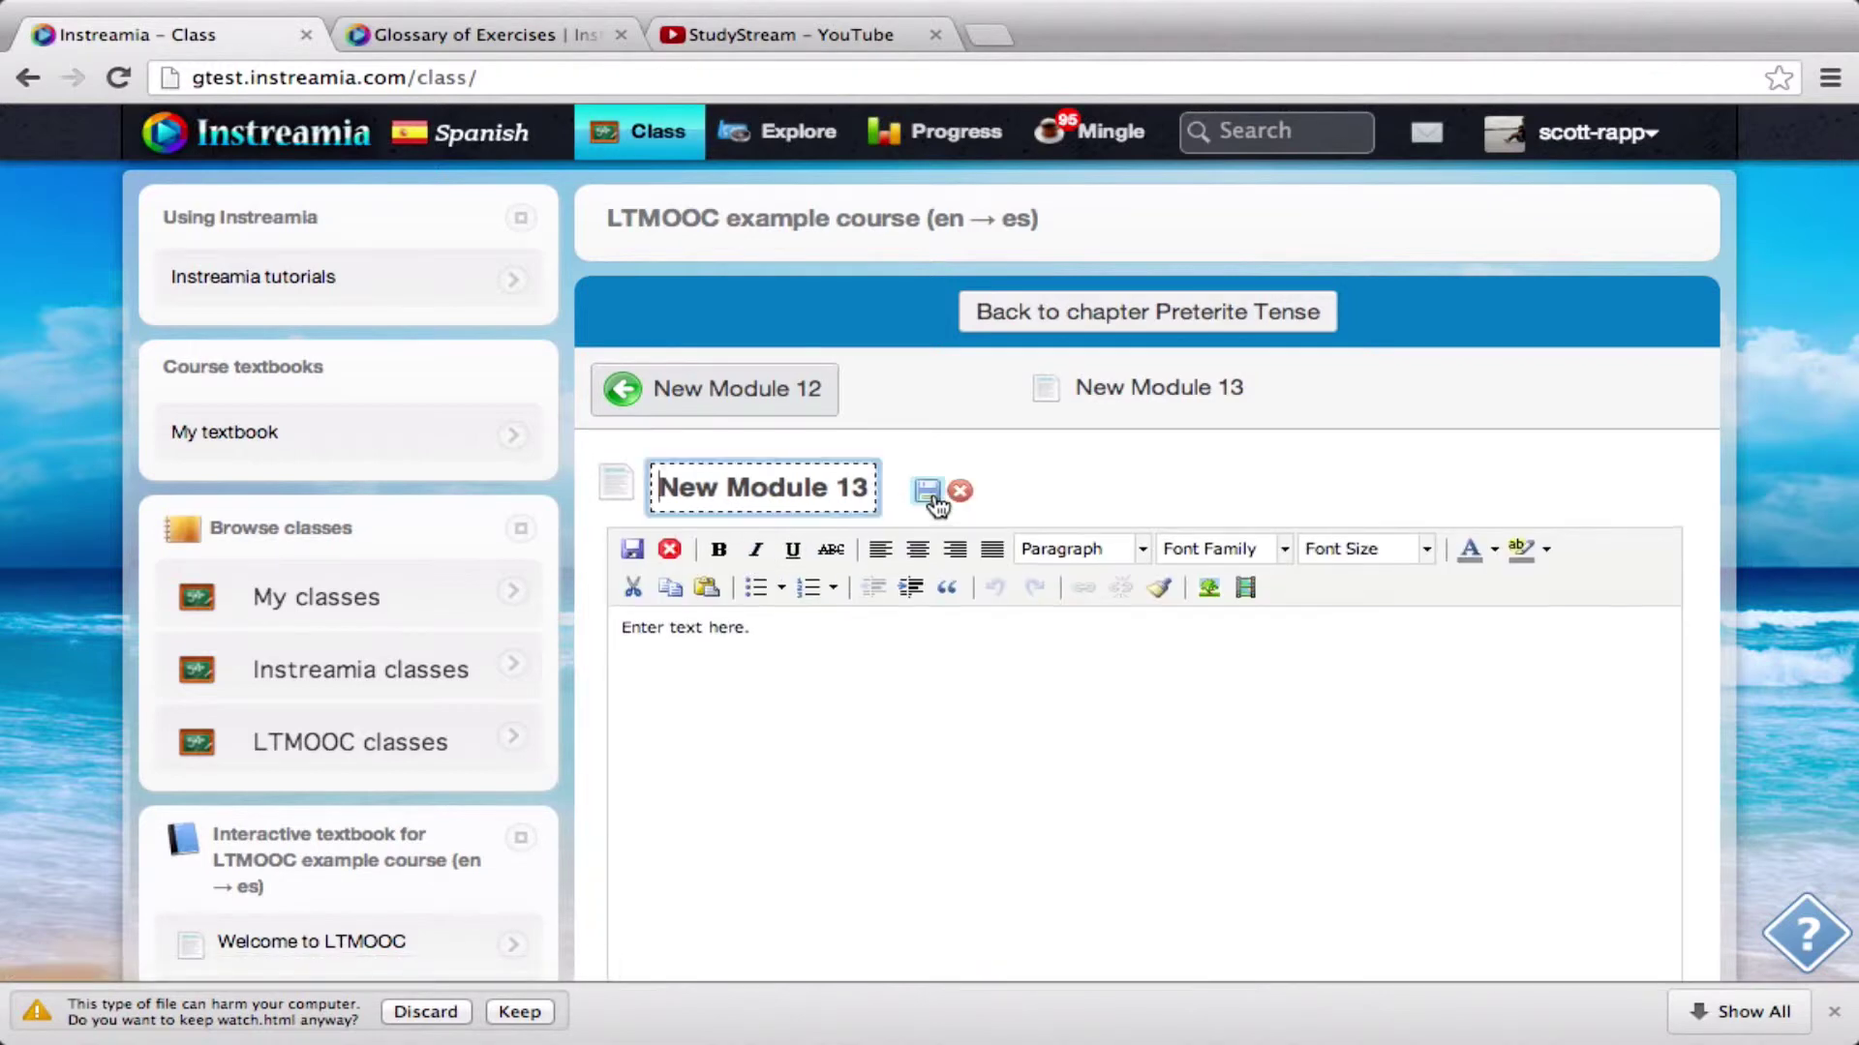
triple_click(811, 489)
type("Preterite ")
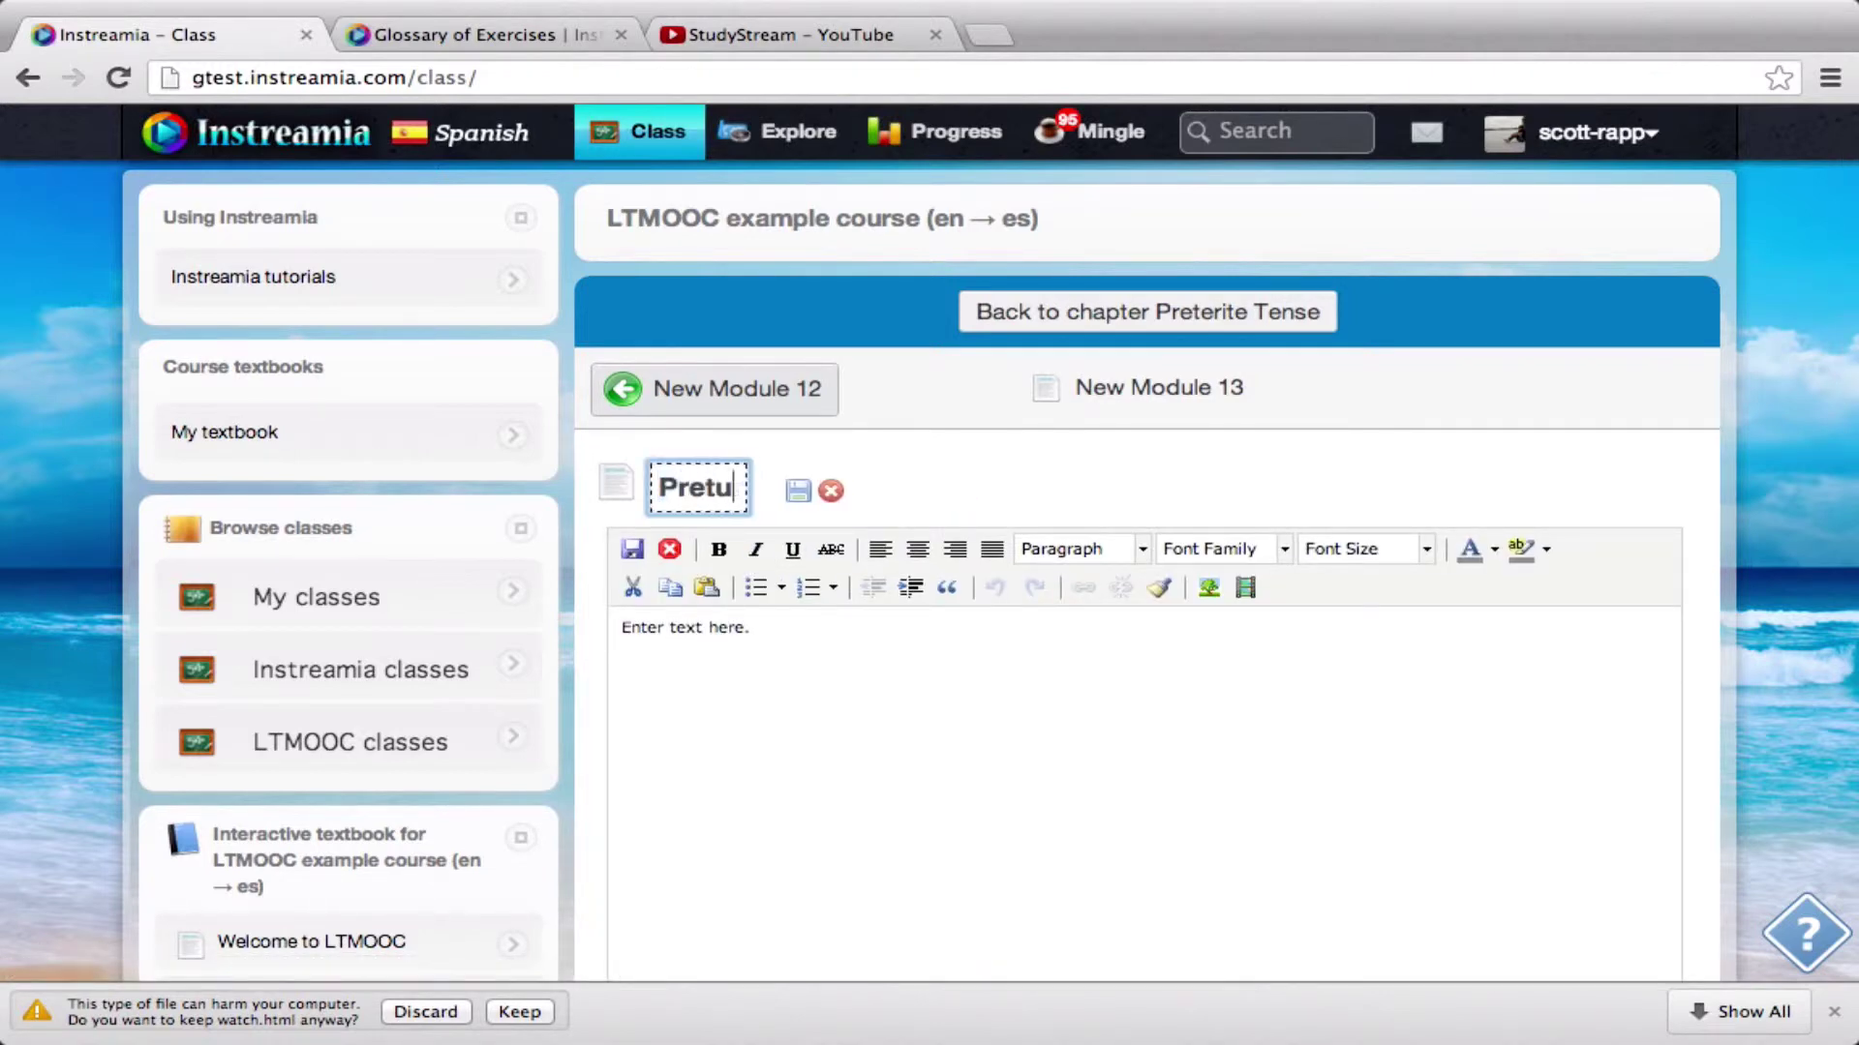
type("U irreguk")
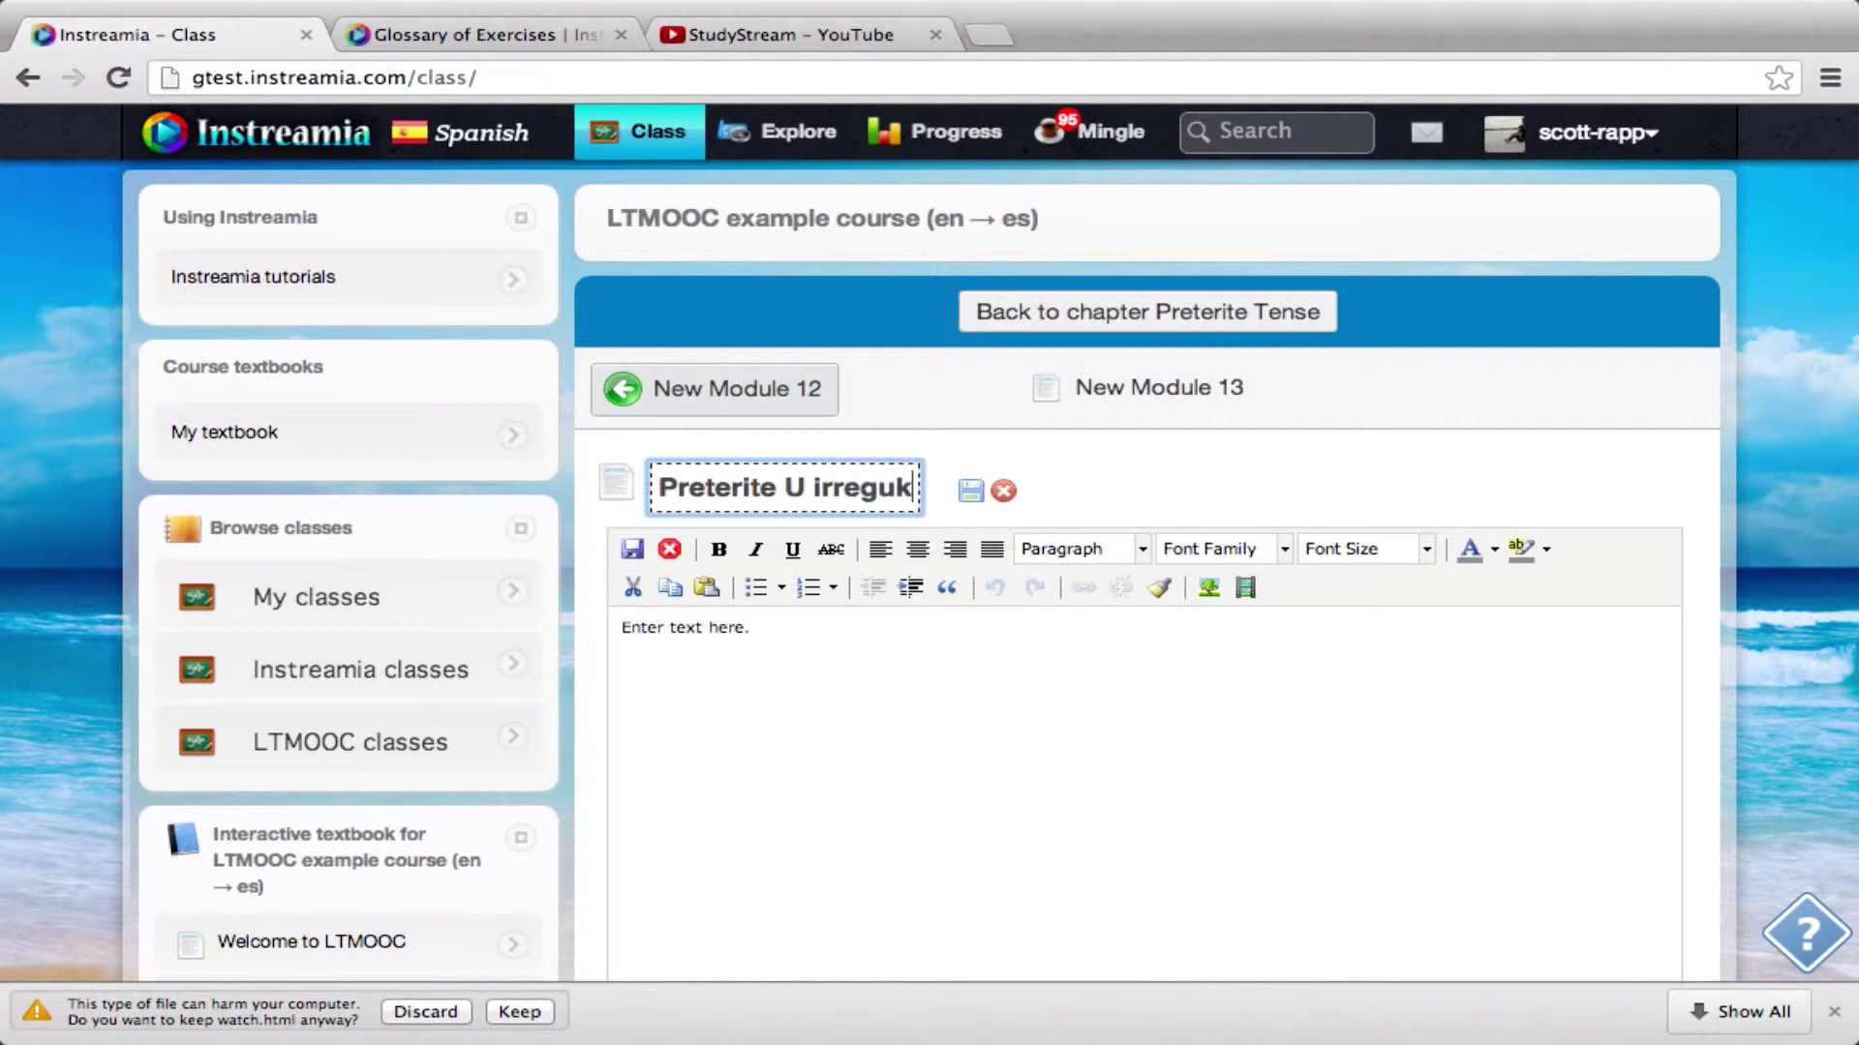
key("BackSpace")
type("lars")
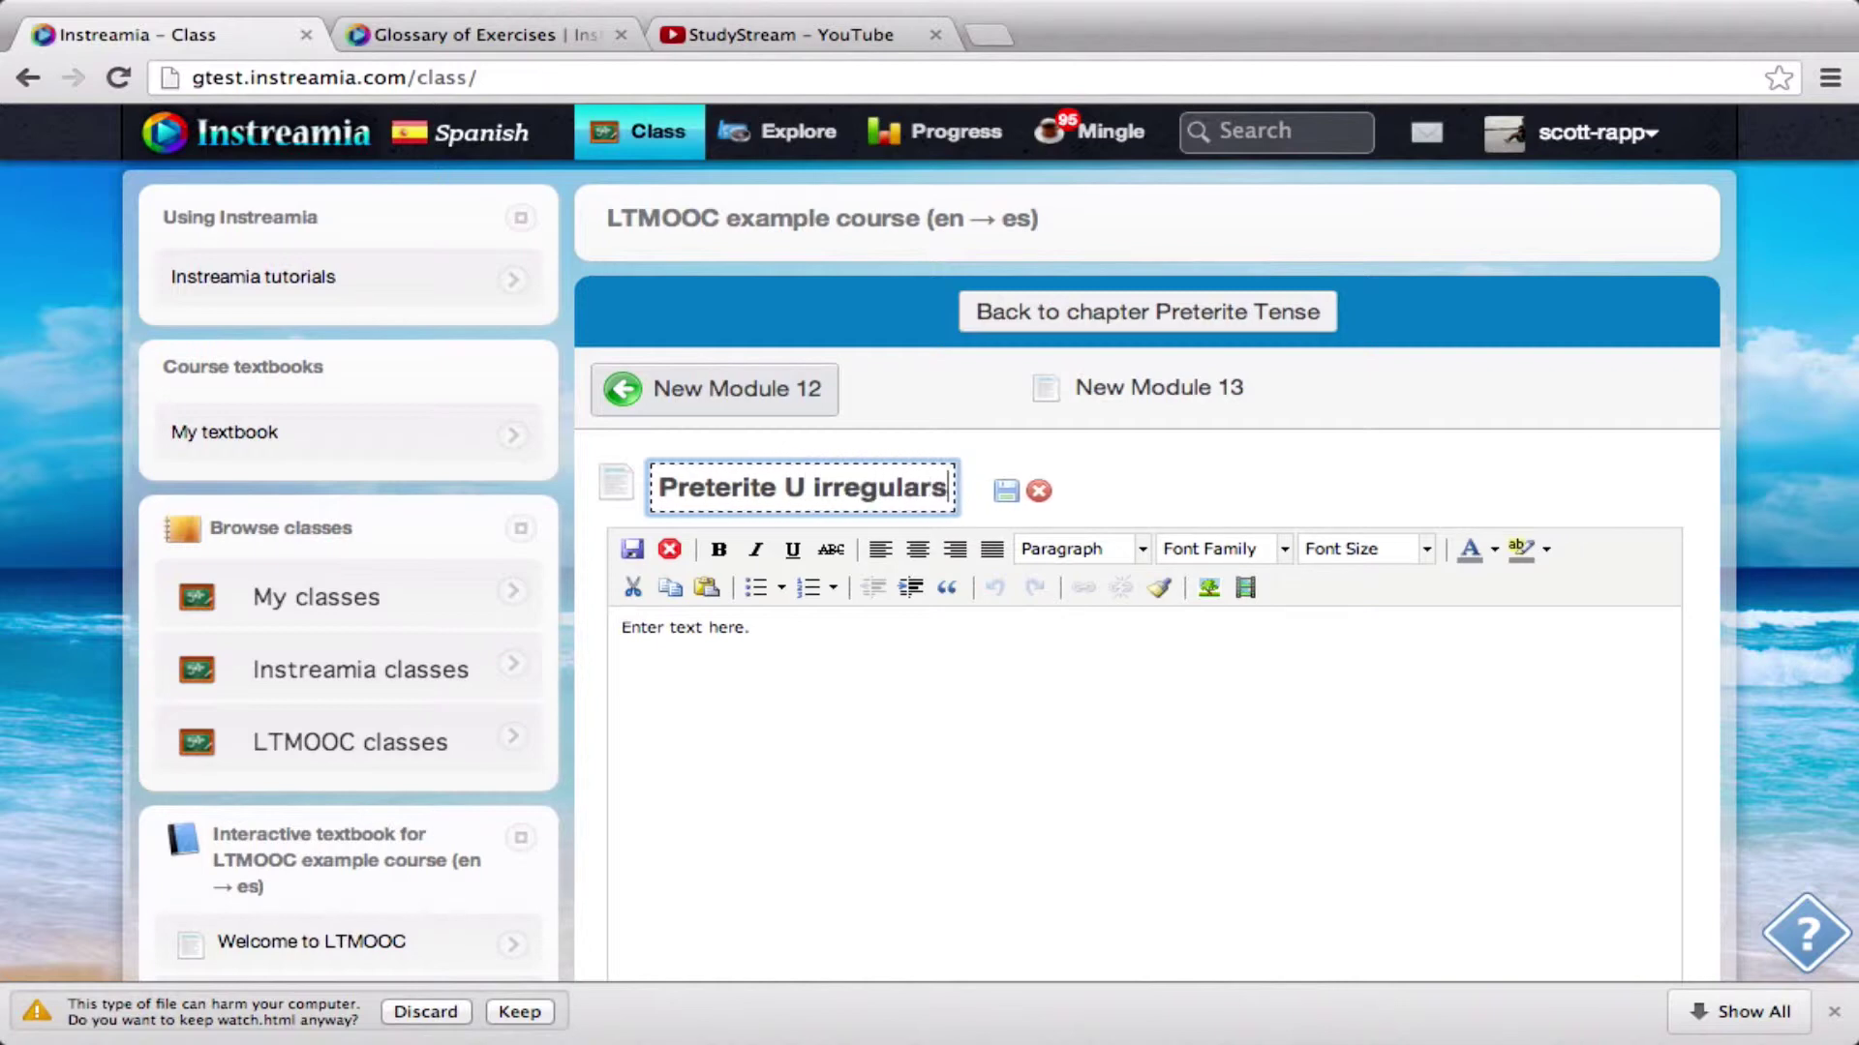
left_click(1006, 491)
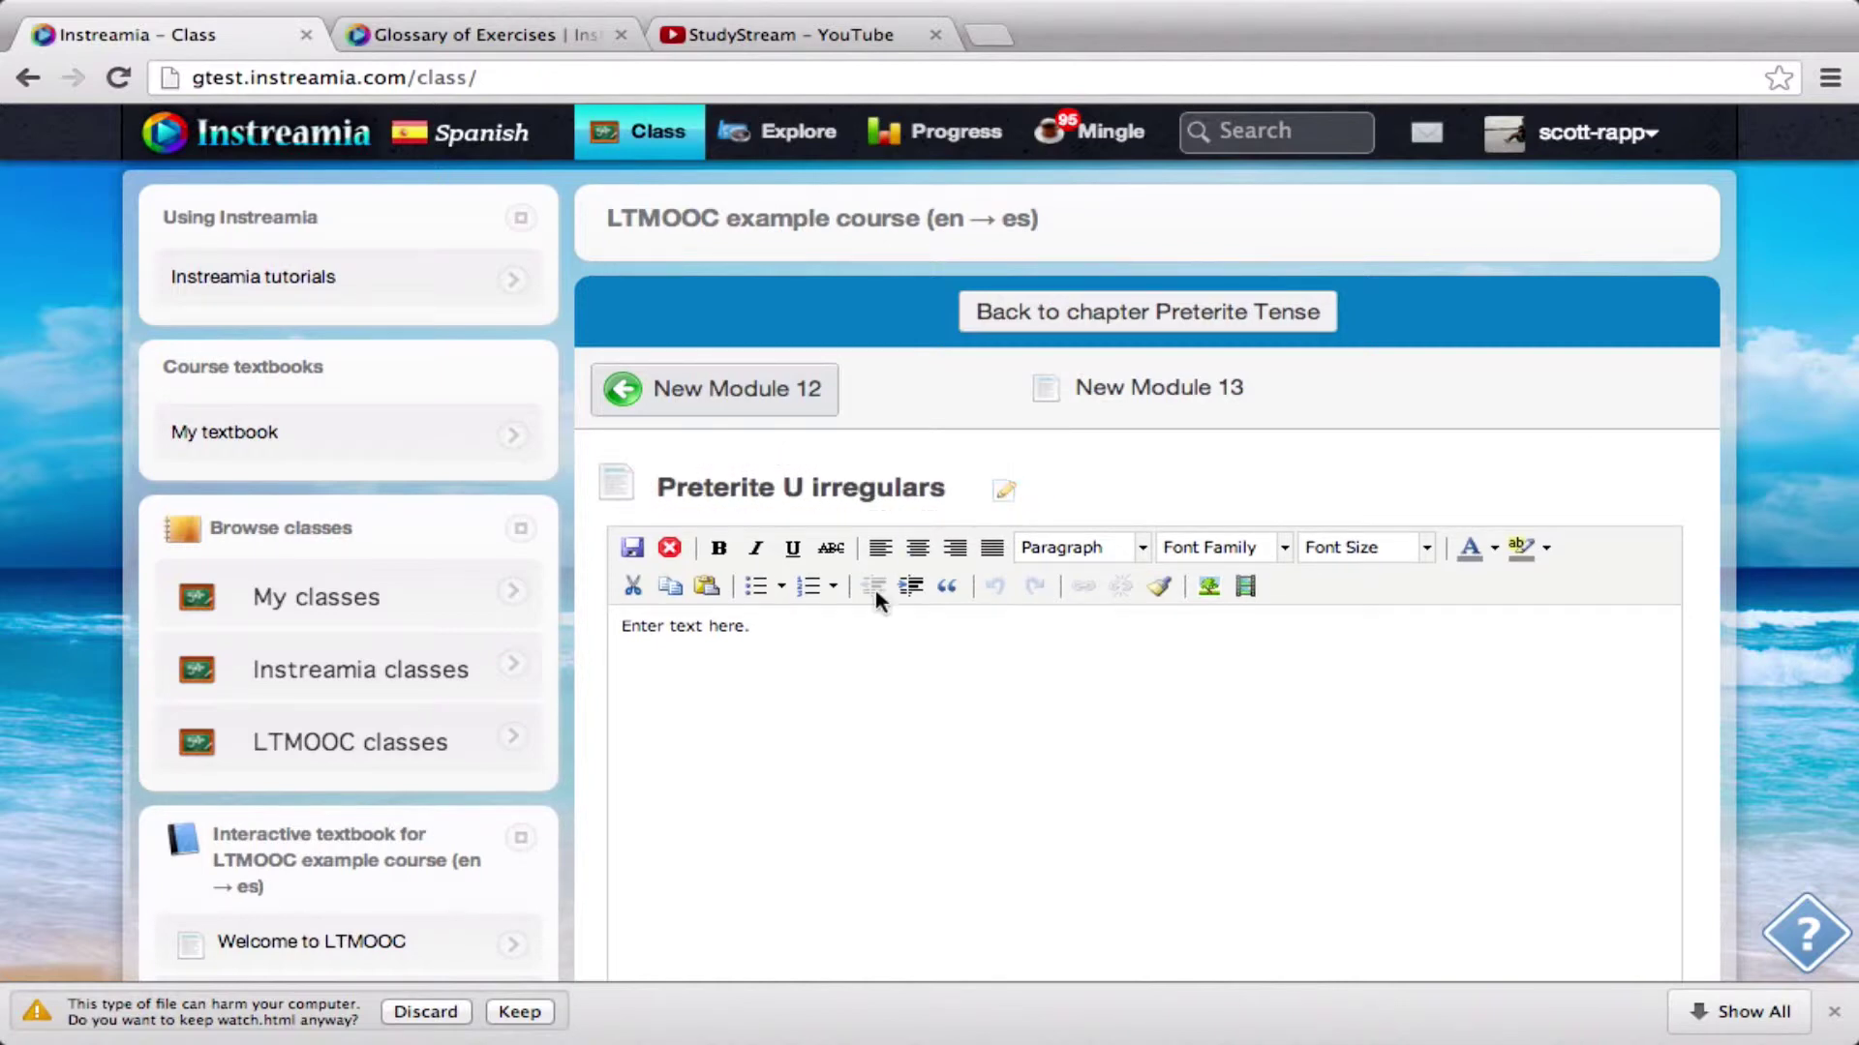
Replace the placeholder content with the sentence "Now, learn about u irregulars." followed by a new line.
triple_click(808, 624)
key("BackSpace")
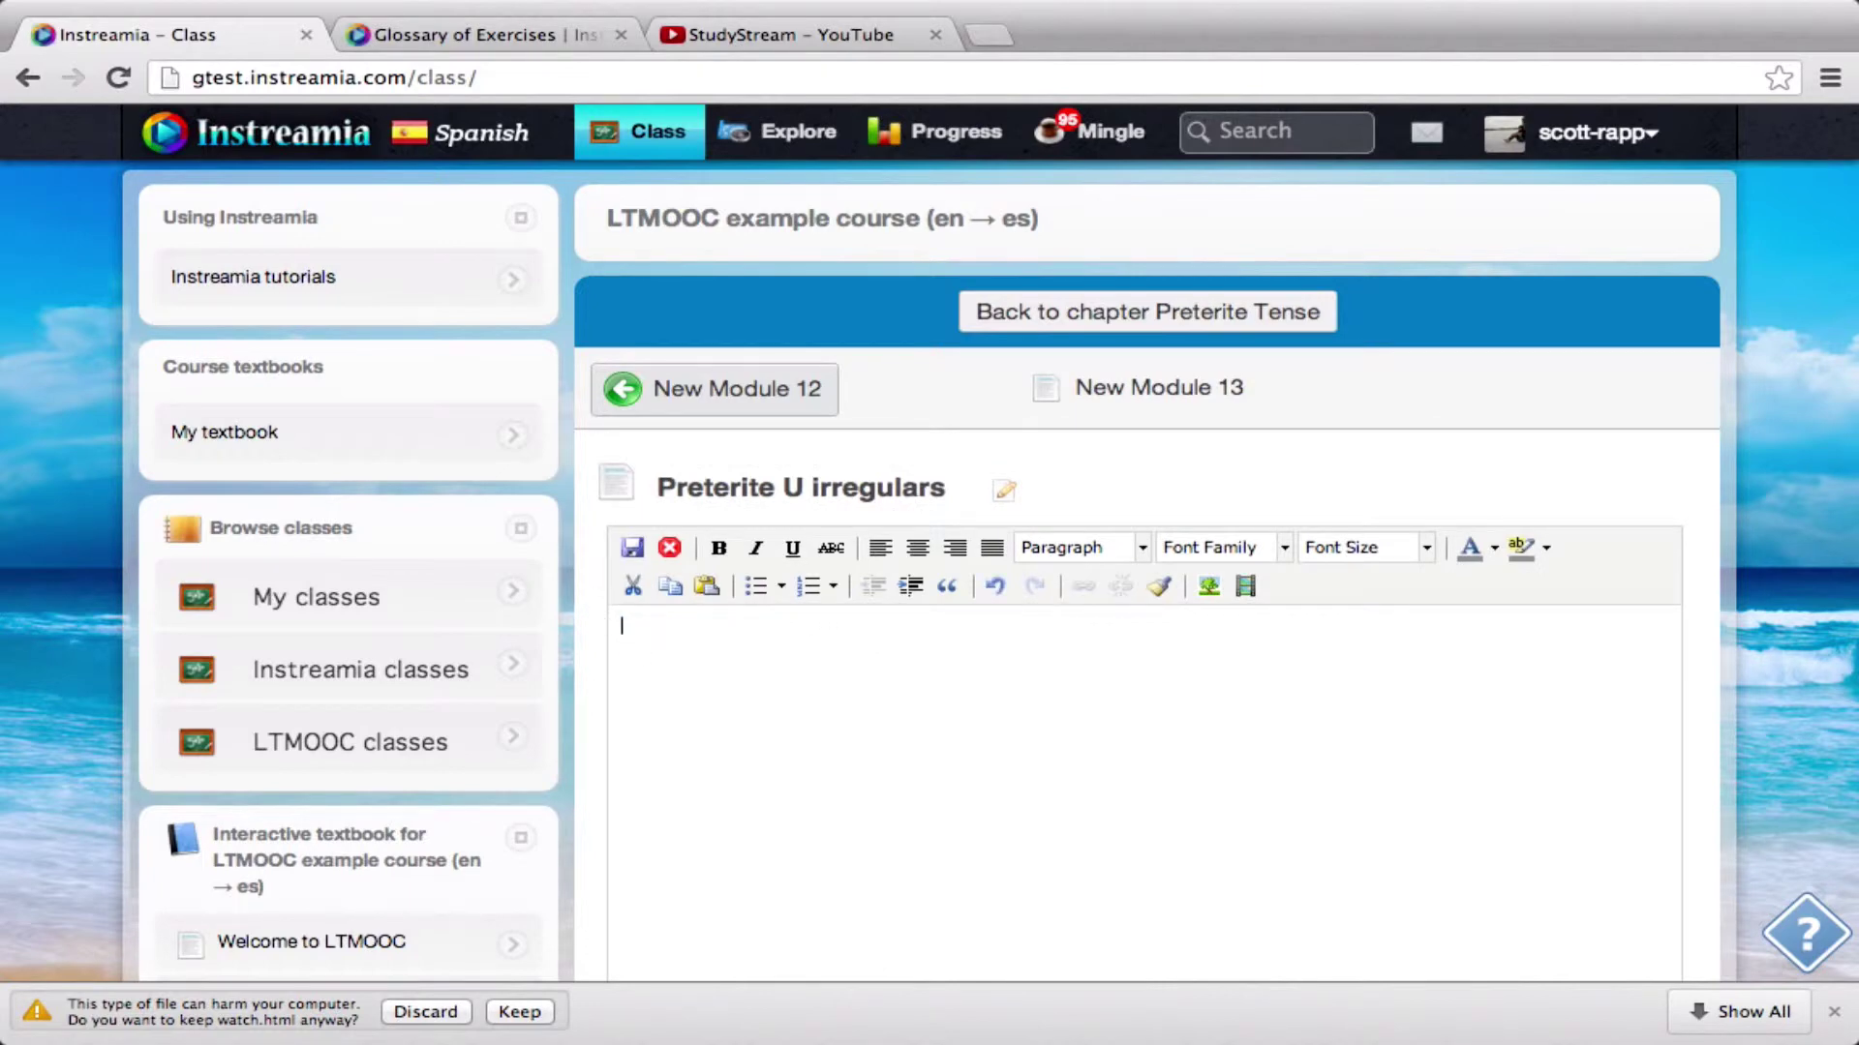
type("Now")
type(", learn from")
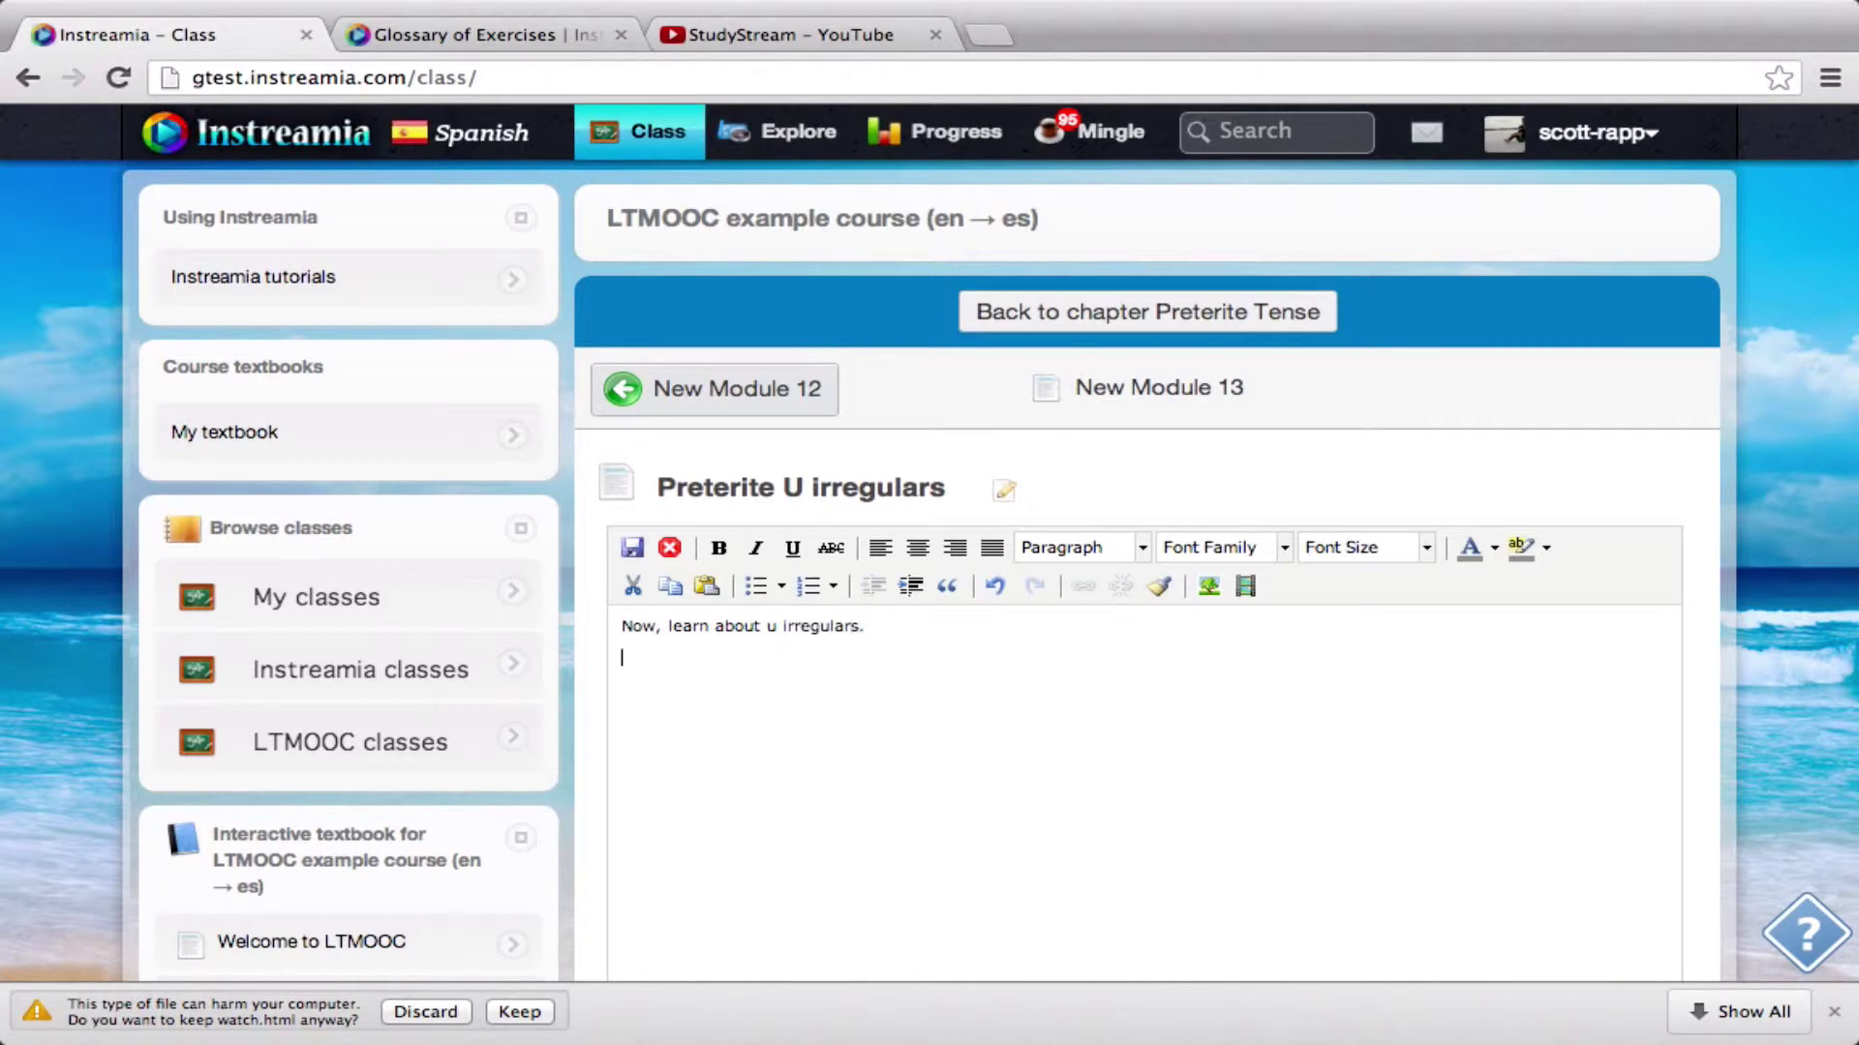
Copy the link address of the "Preterite u irregulars" video from StudyStream's YouTube search results.
left_click(829, 34)
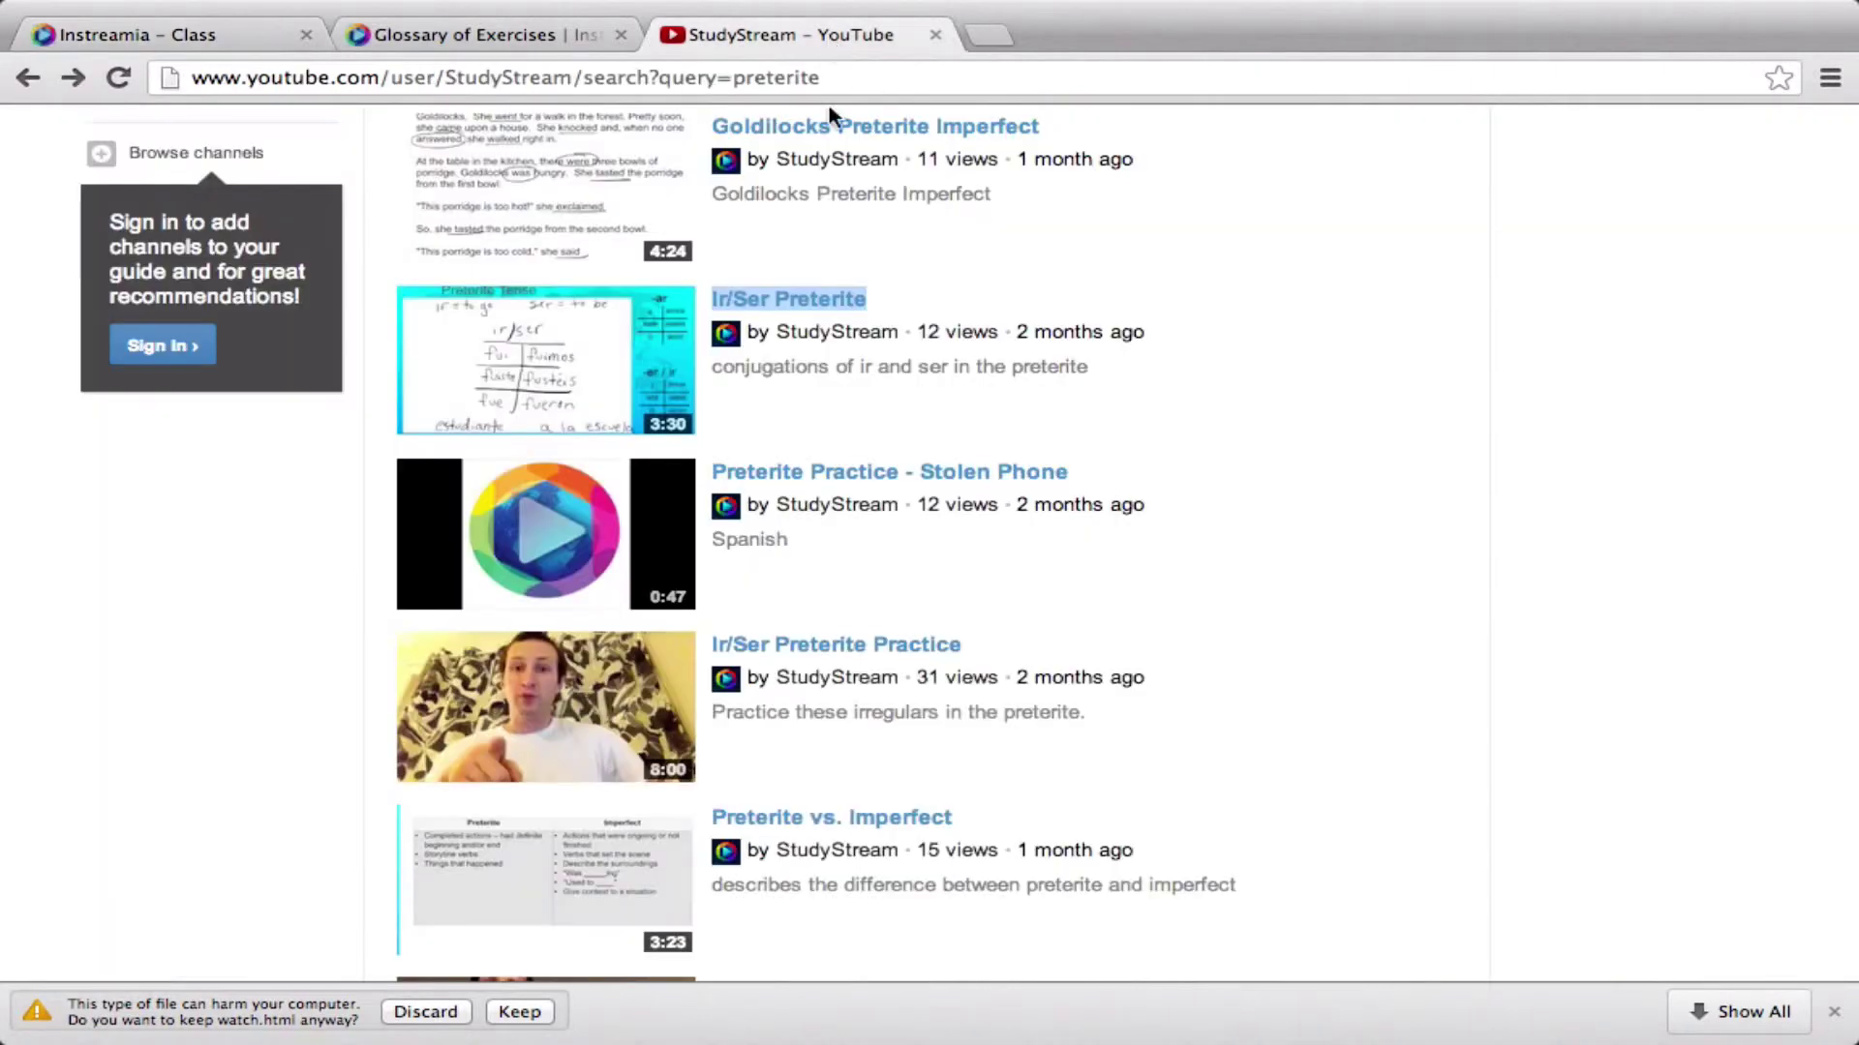
scroll(758, 553, "up", 1)
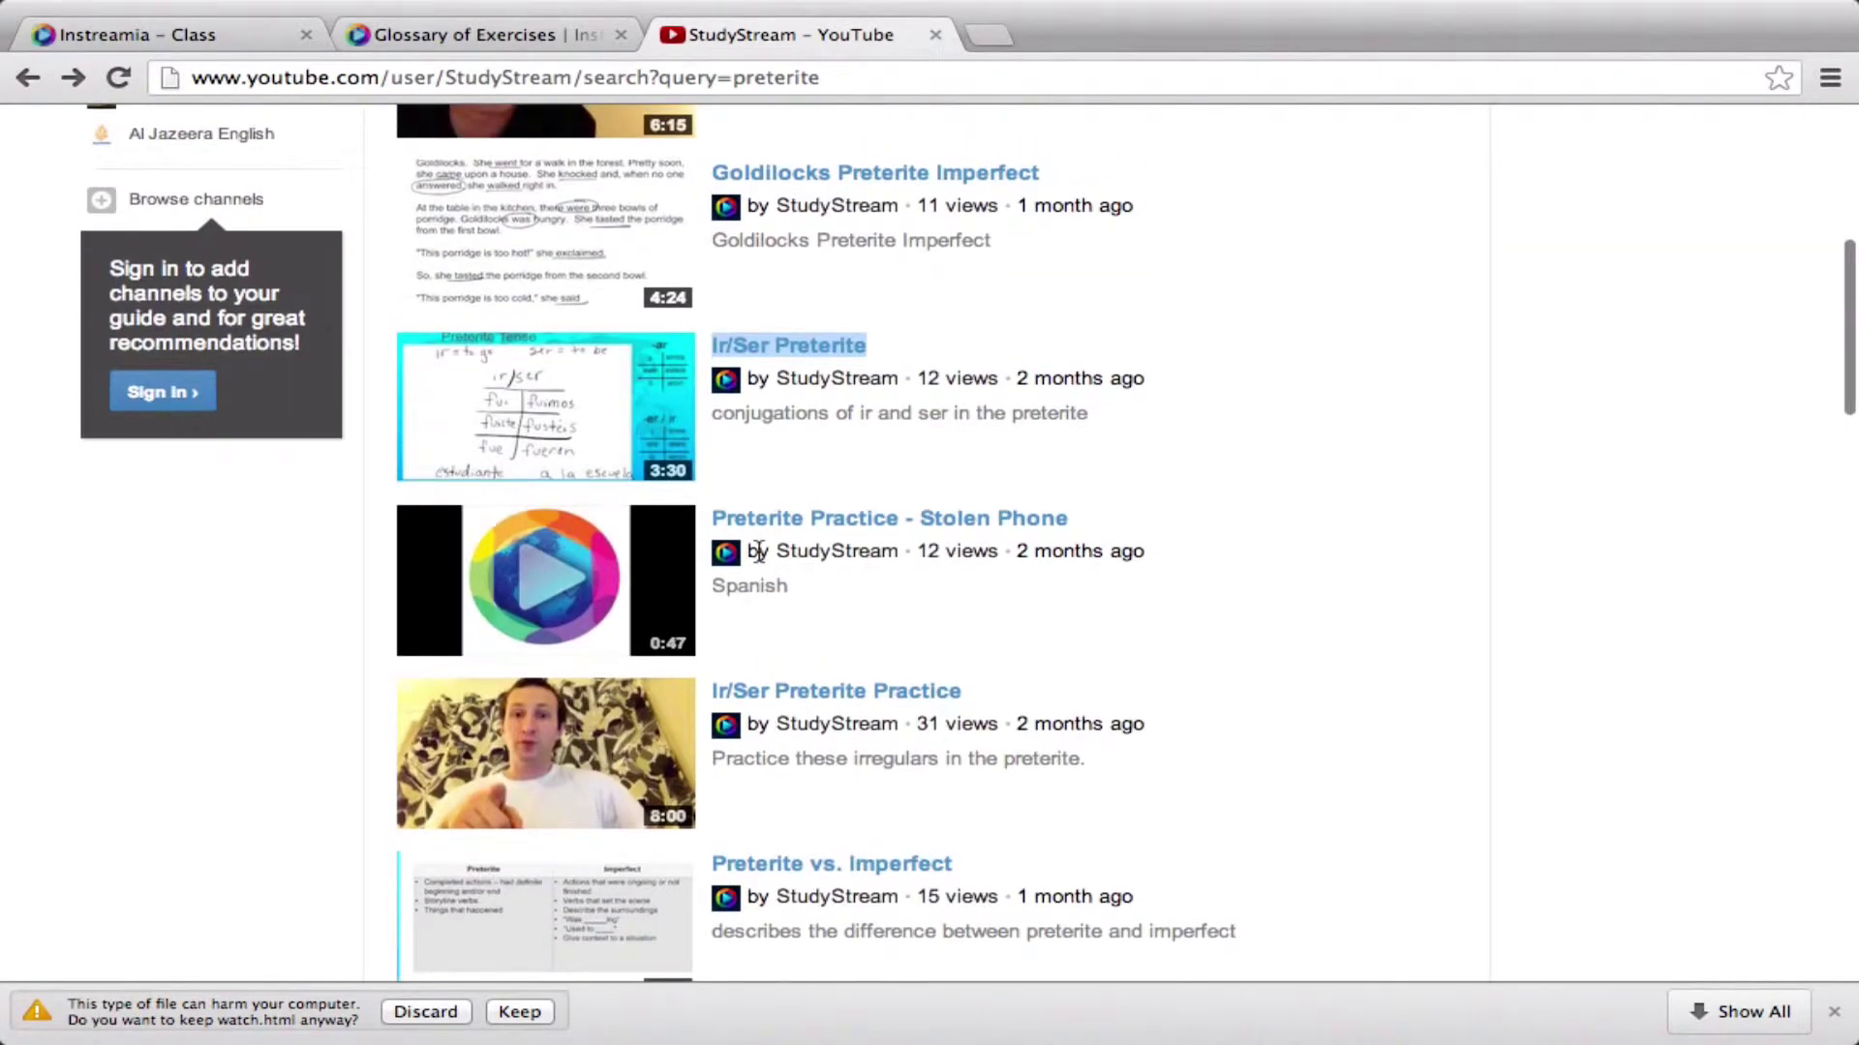
scroll(758, 551, "up", 5)
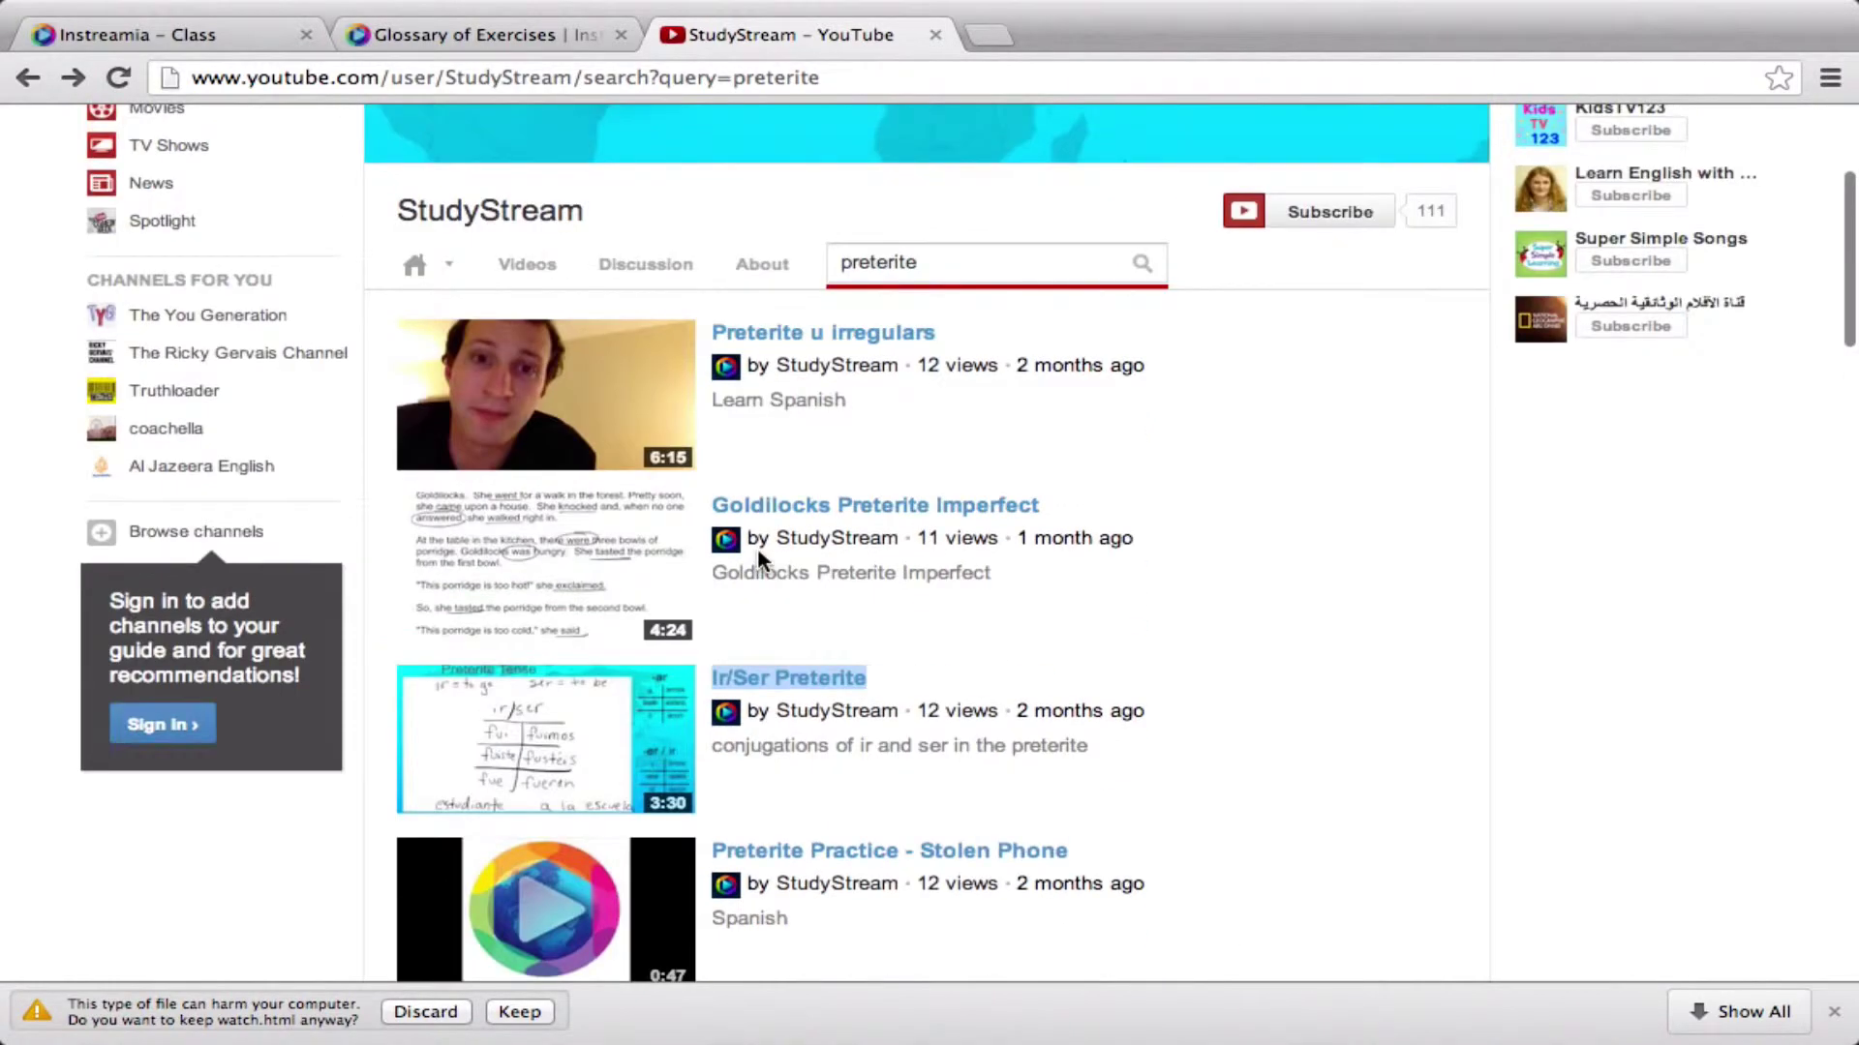
right_click(552, 387)
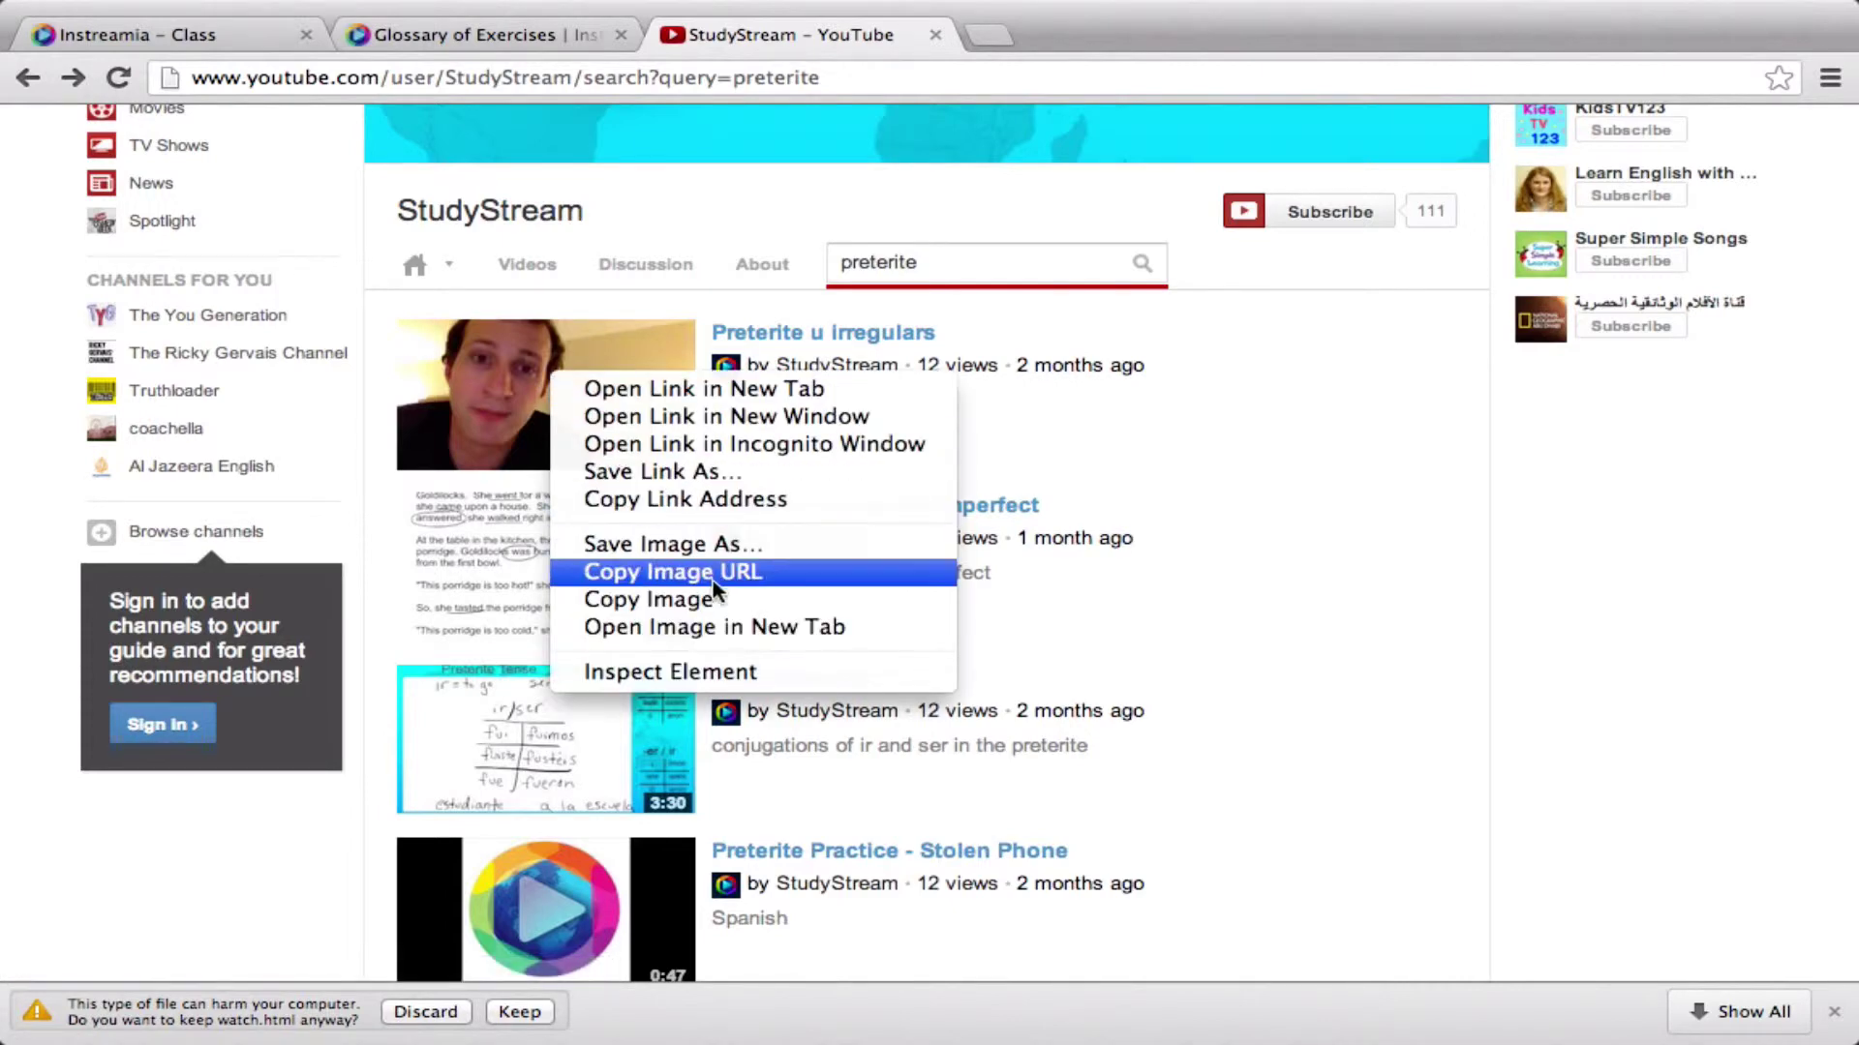
left_click(750, 499)
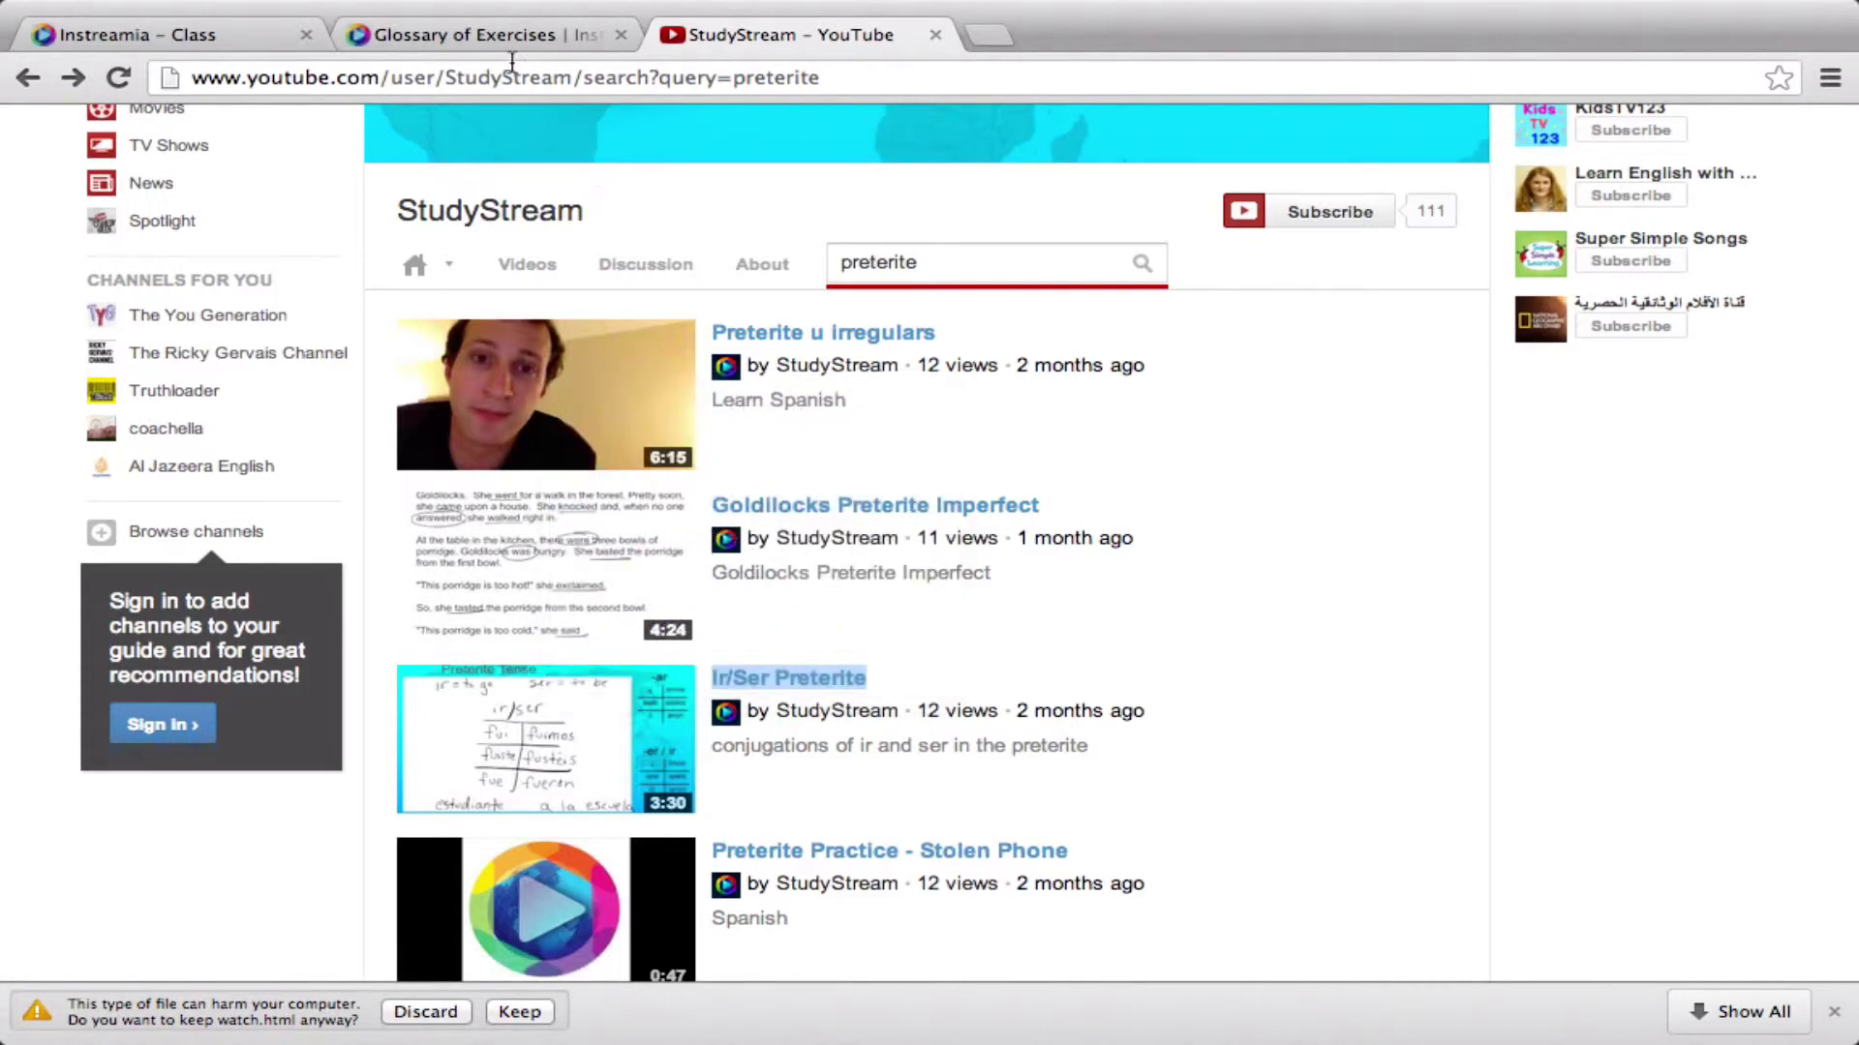
Replace the placeholder text in the Preterite U irregulars module on the Instreamia class page with the copied YouTube link.
left_click(253, 38)
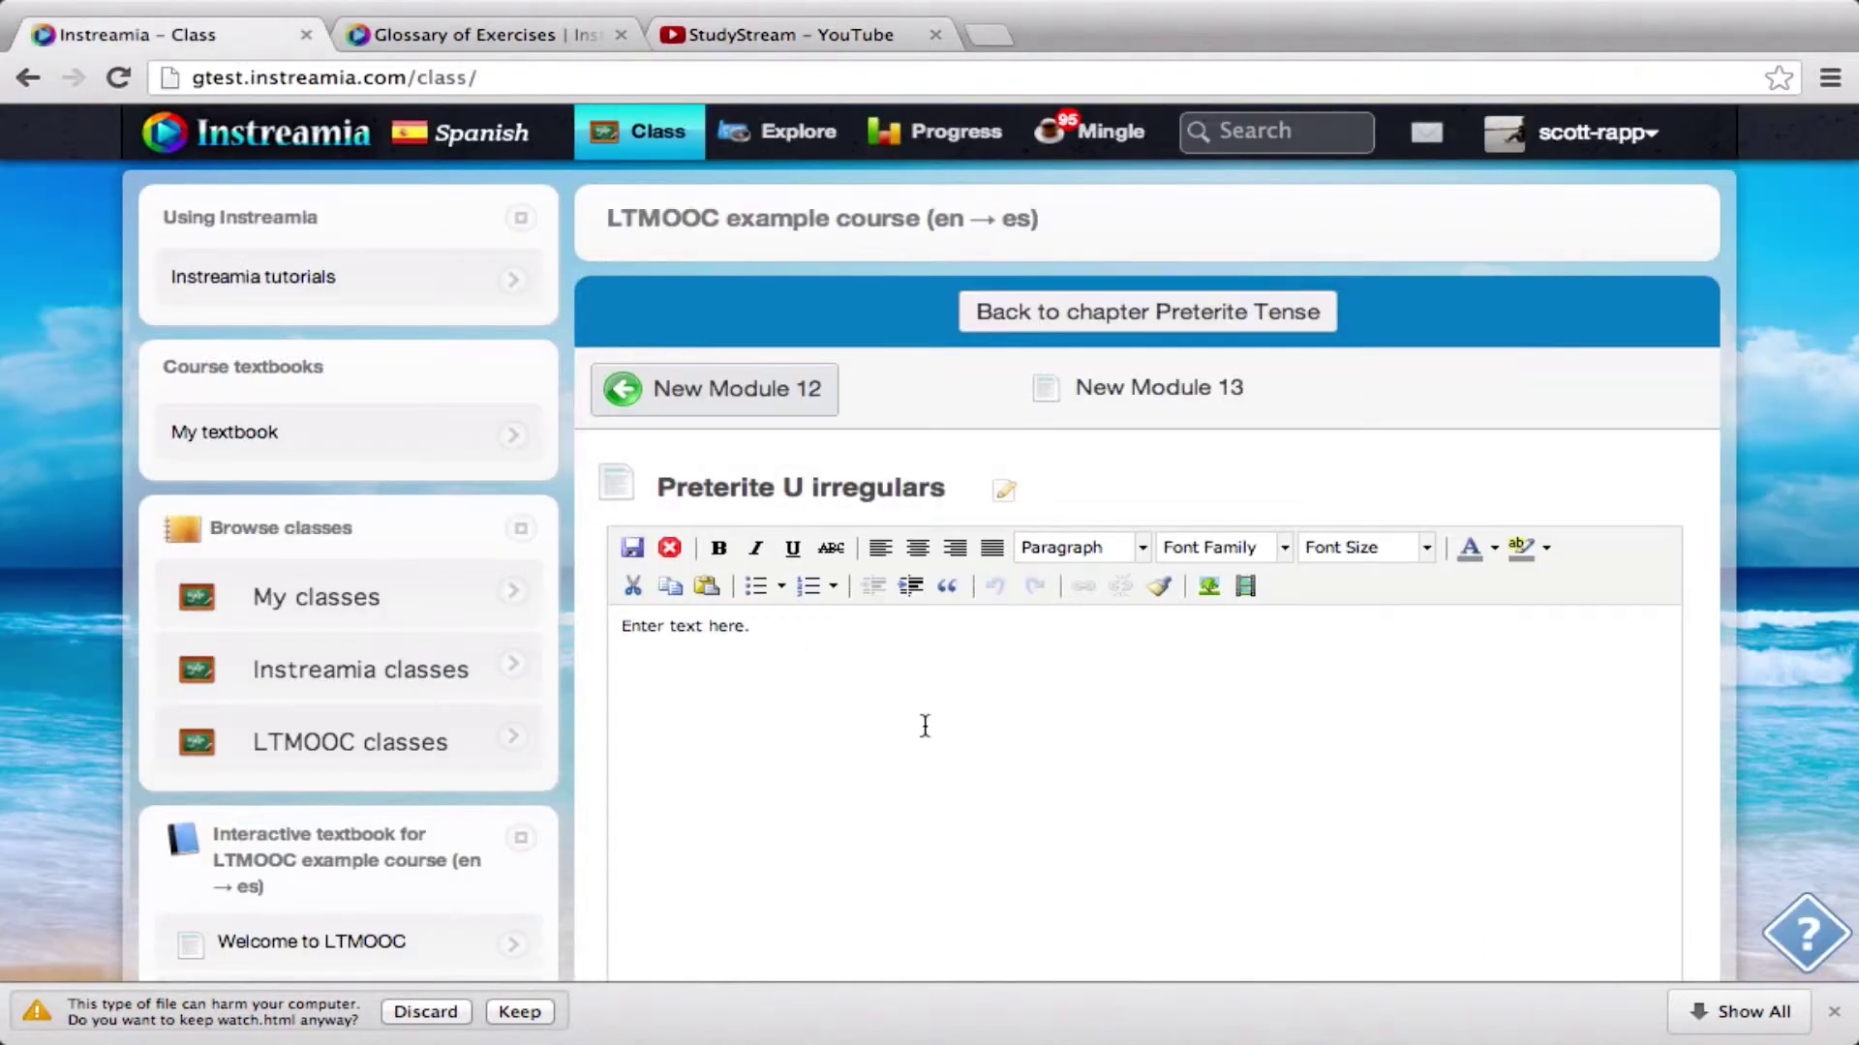
triple_click(598, 620)
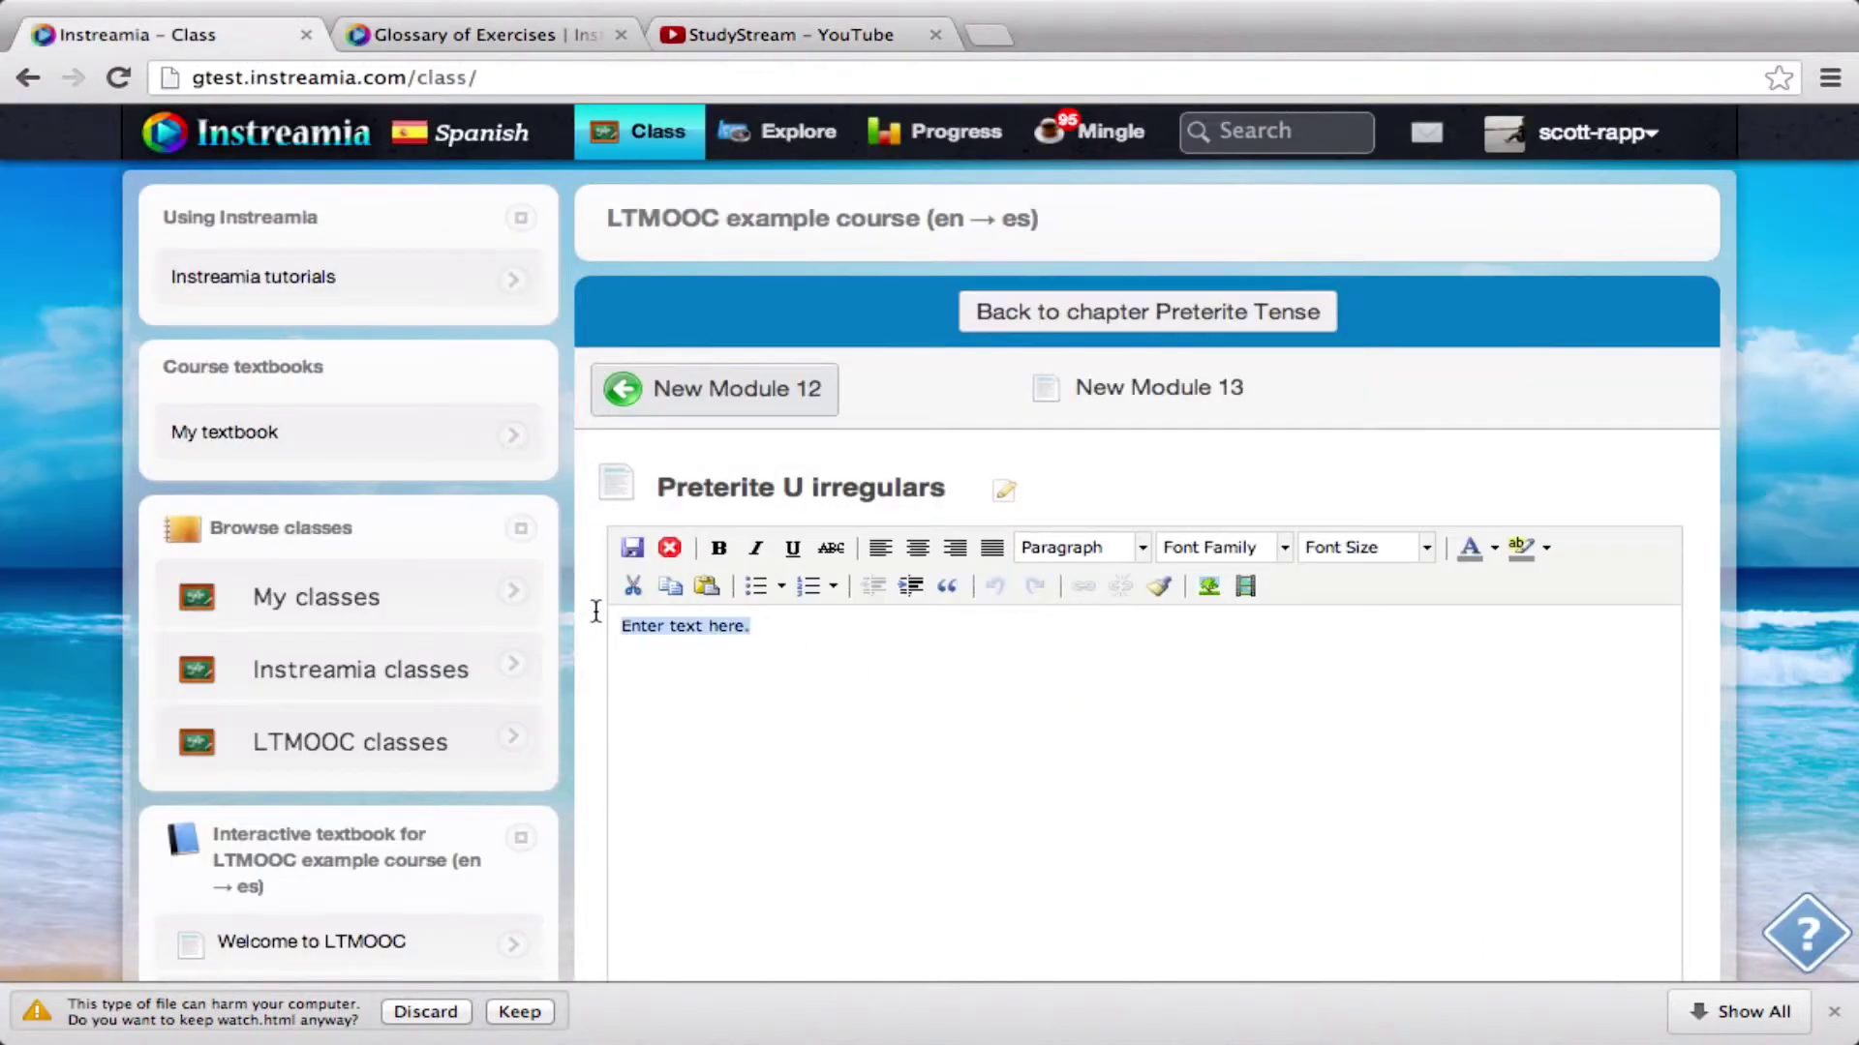
key("super+v")
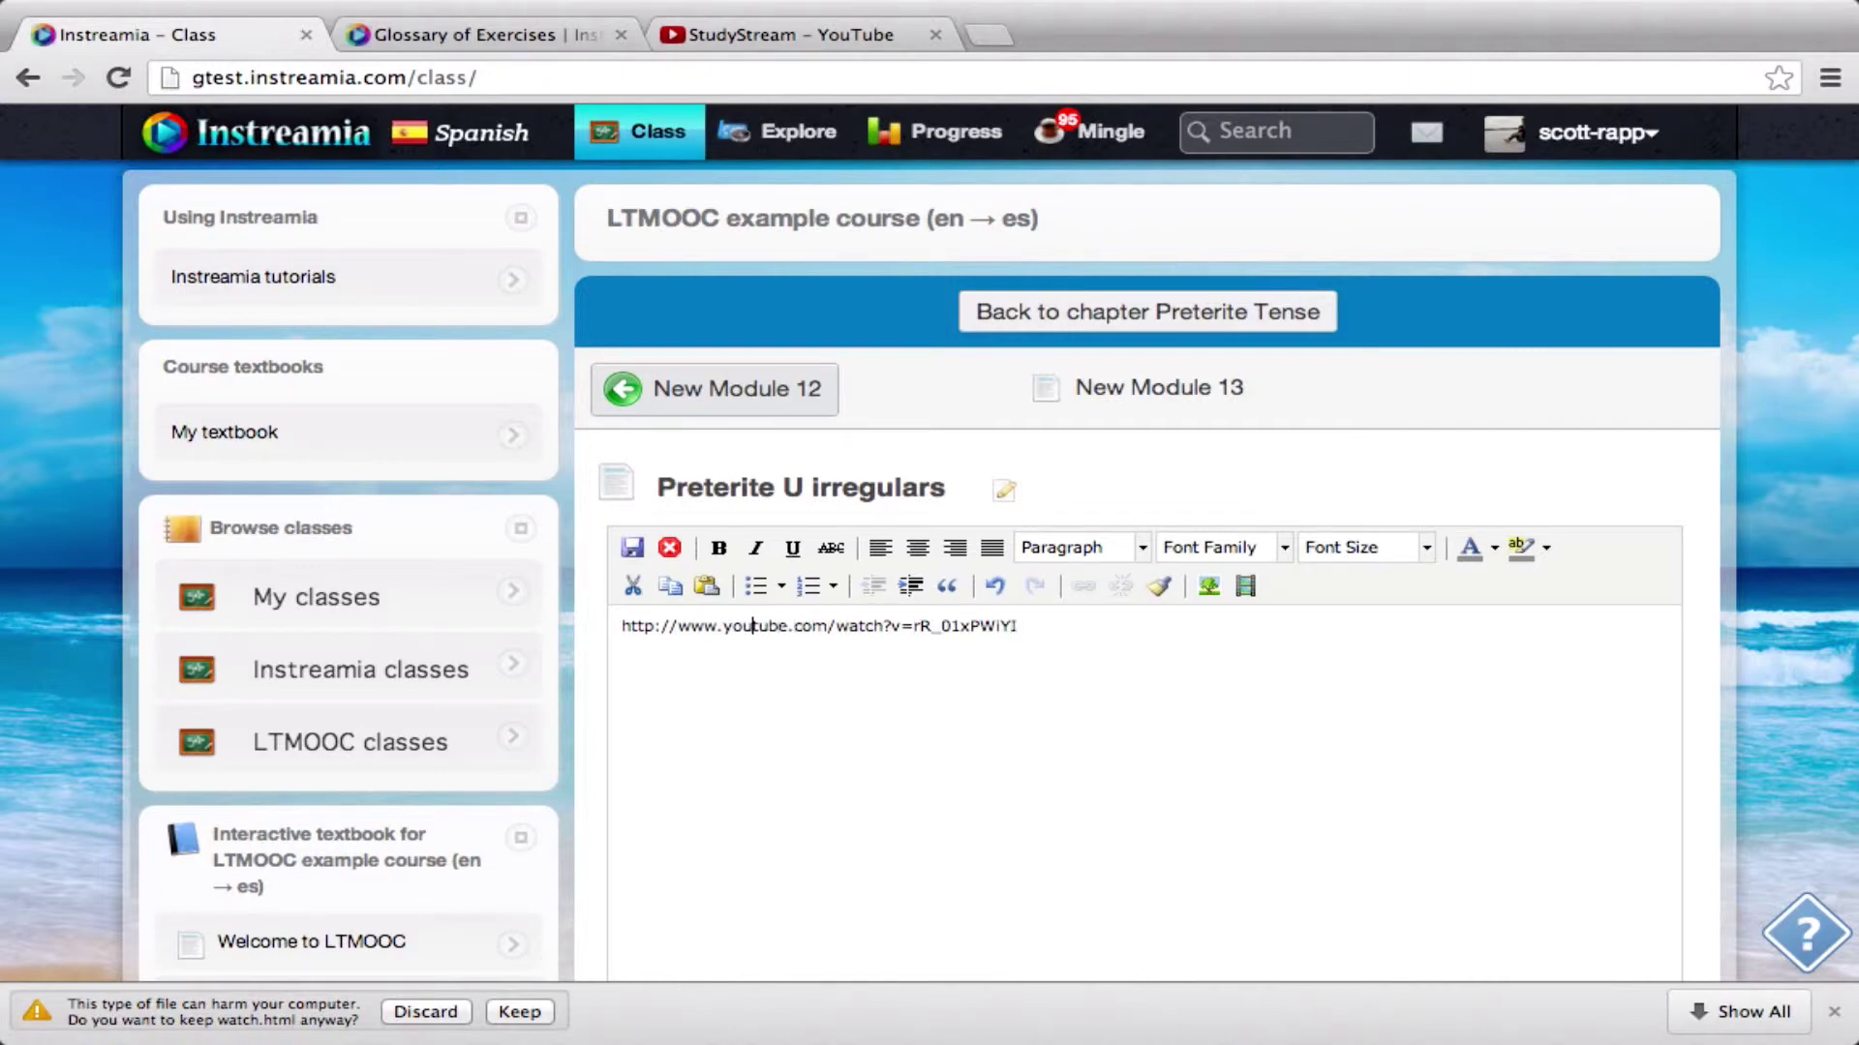
Insert the line "Learn about U irregulars" above the YouTube link and save the module content.
key("ctrl+Left")
key("ctrl+Left")
left_click(723, 625)
key("Return")
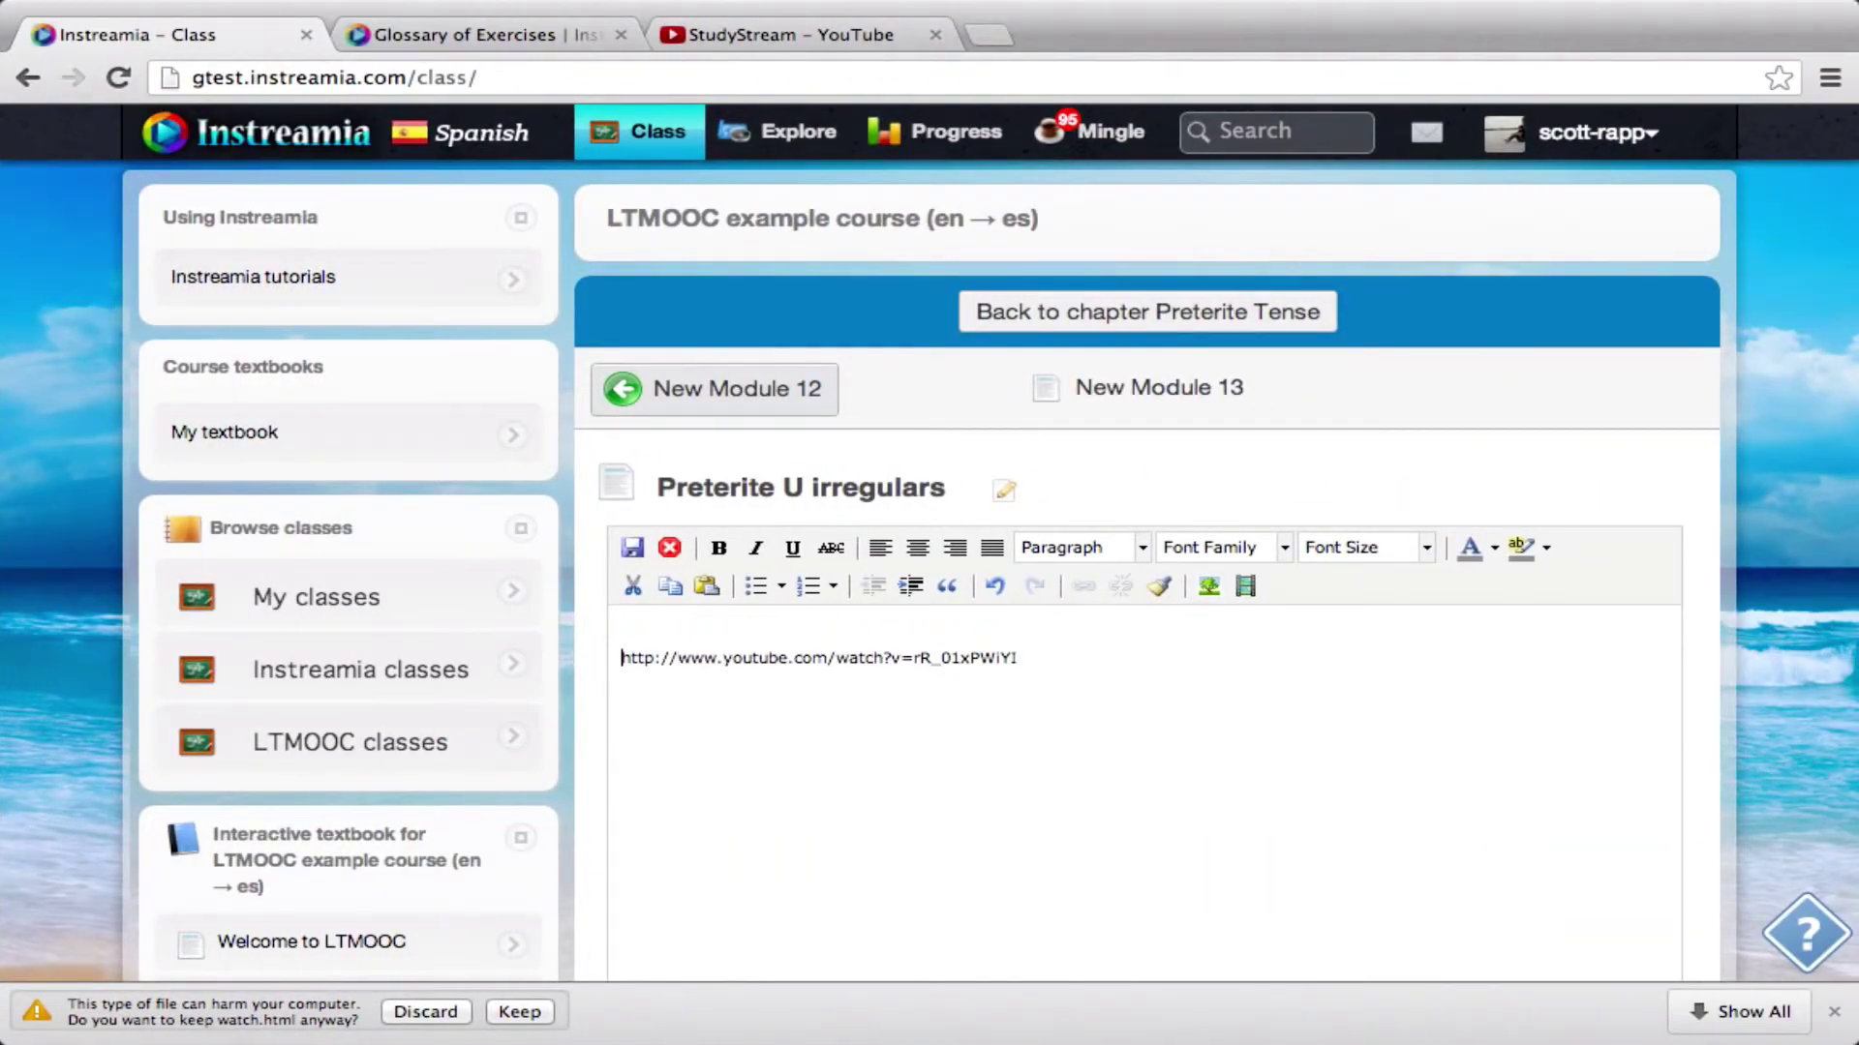
type("Learn about U irregulars")
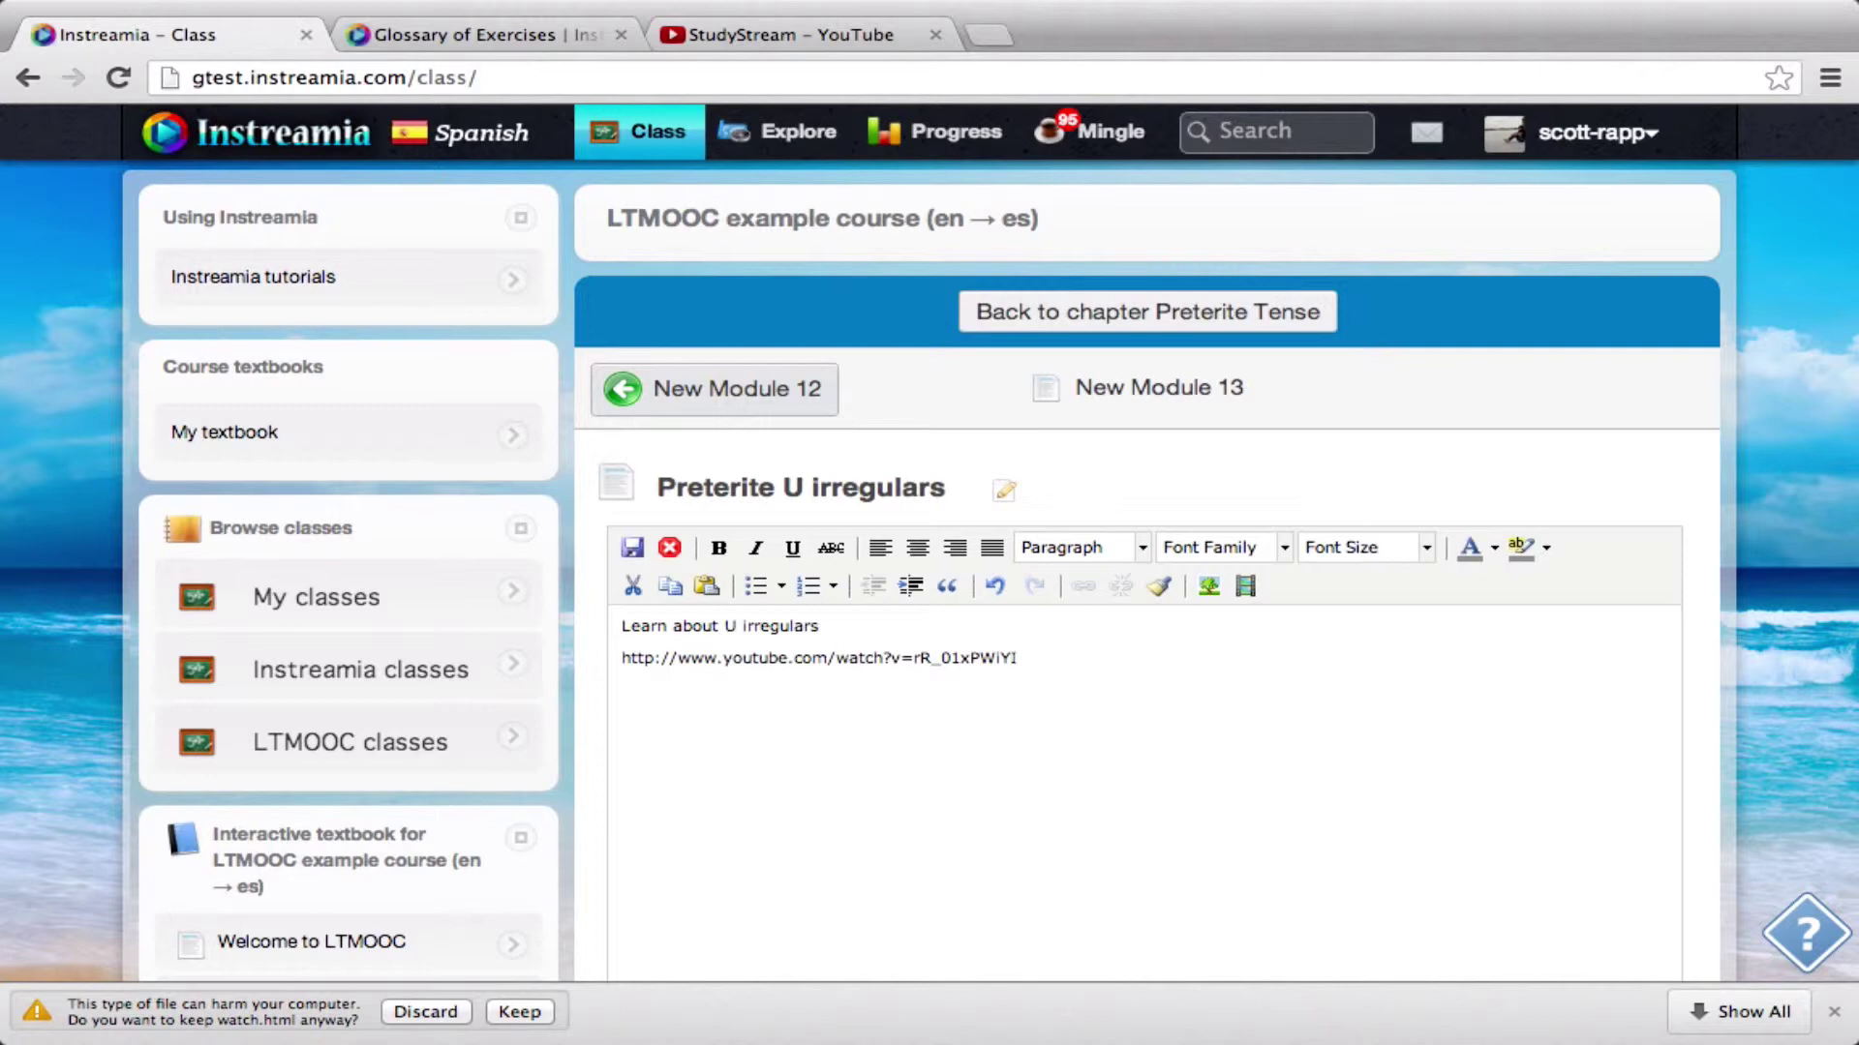
left_click(629, 554)
Edit the Preterite Tense Practice and Ir/Ser content and copy video ID 207675 from the last link onto a new line below it.
left_click(634, 399)
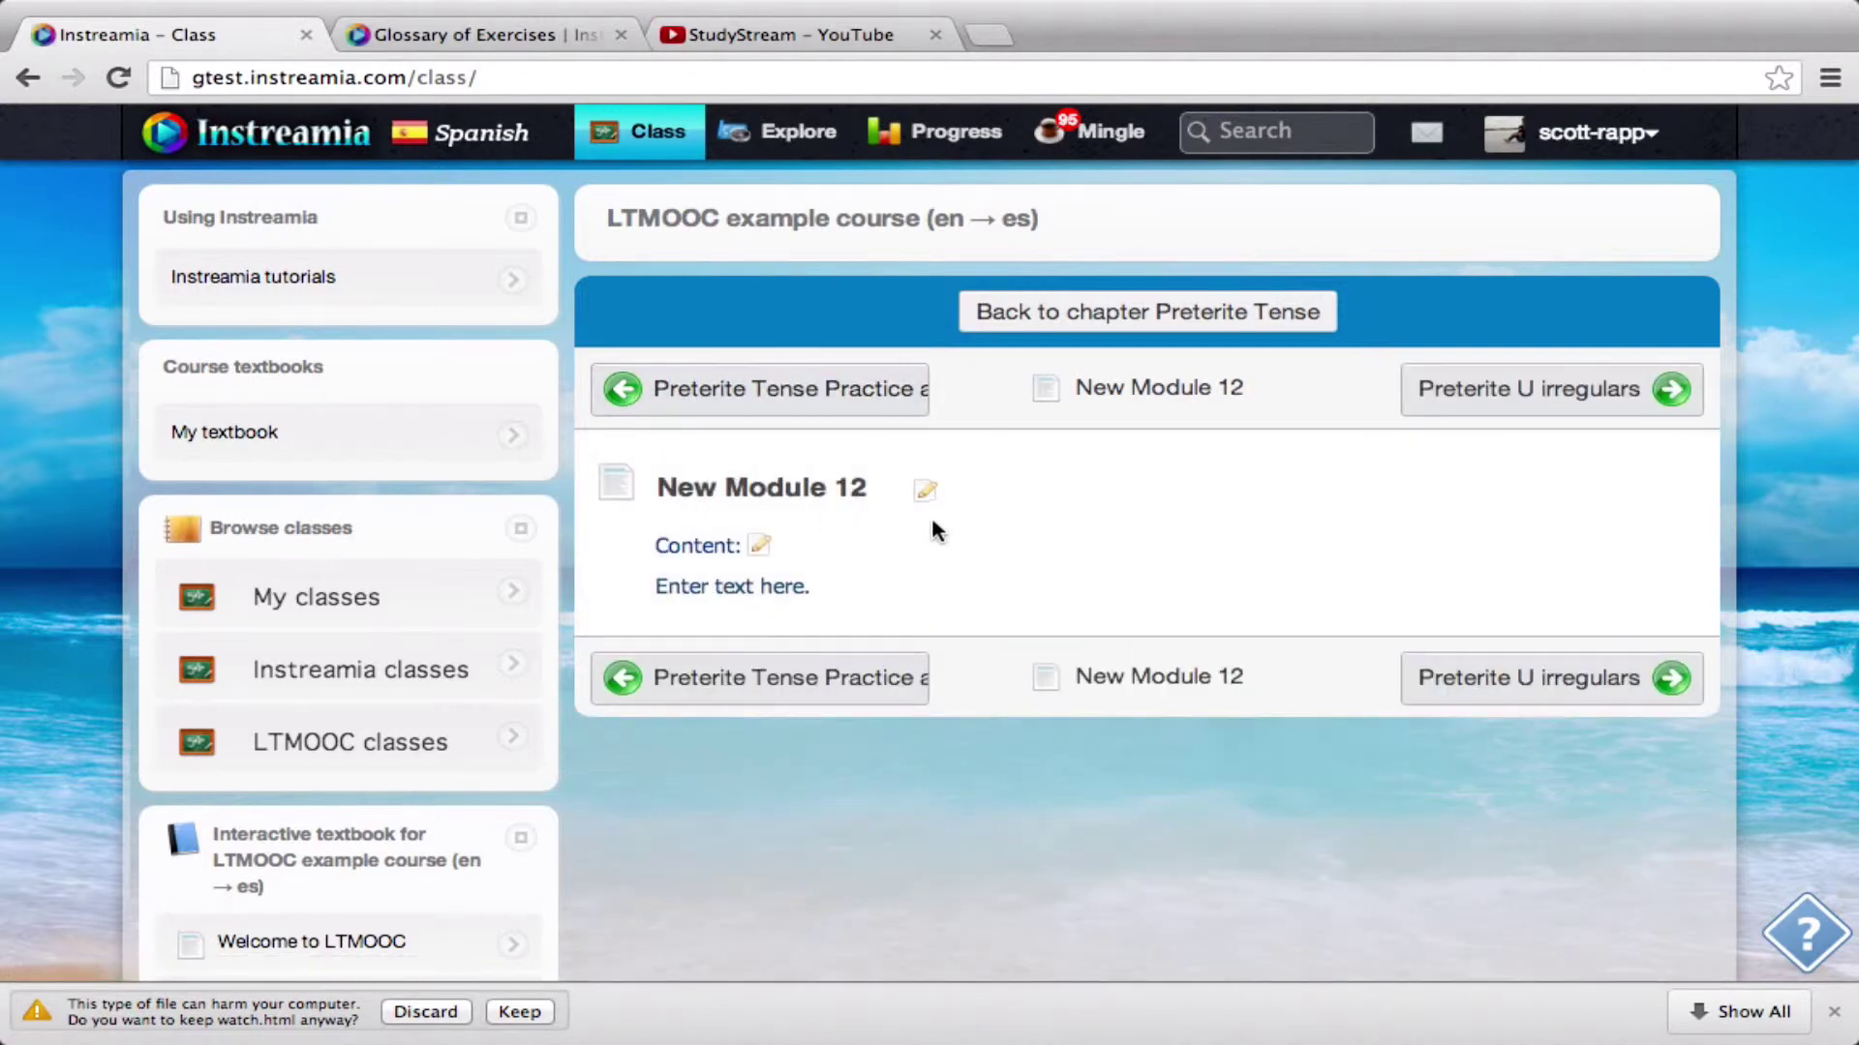
left_click(671, 405)
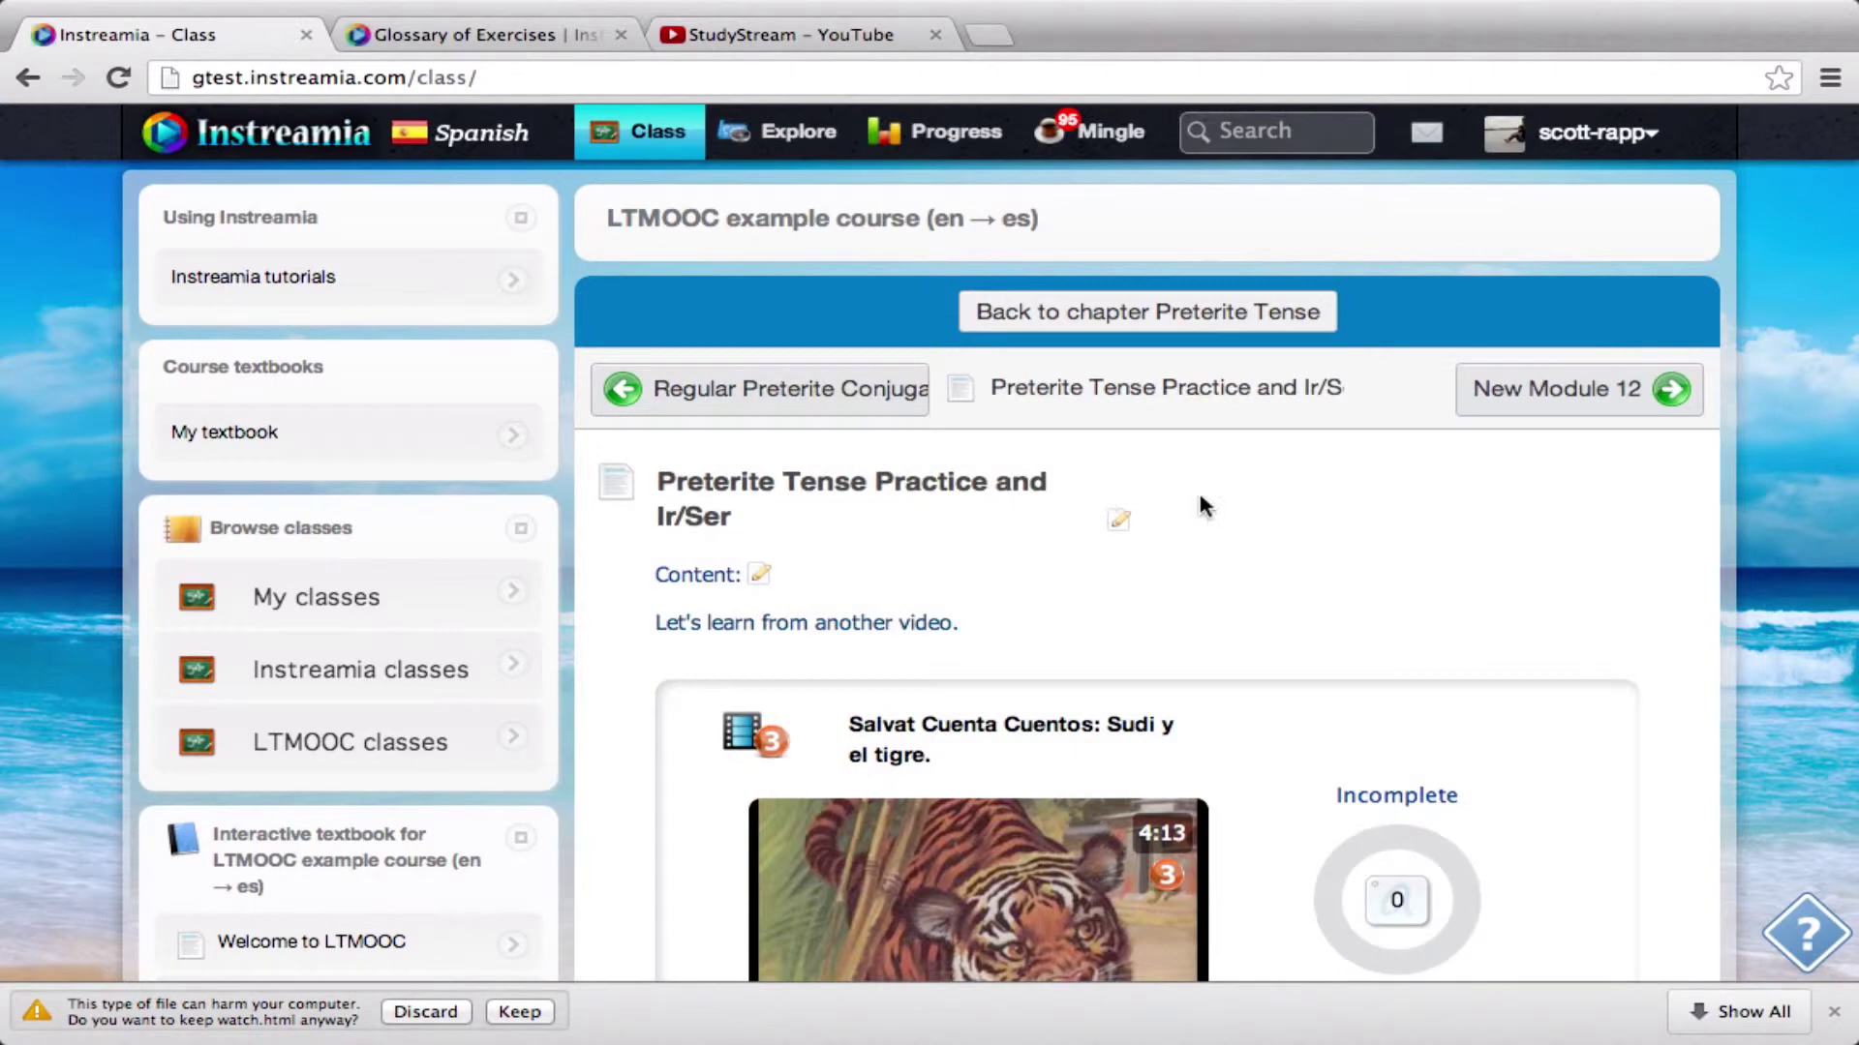
left_click(760, 575)
scroll(913, 846, "down", 1)
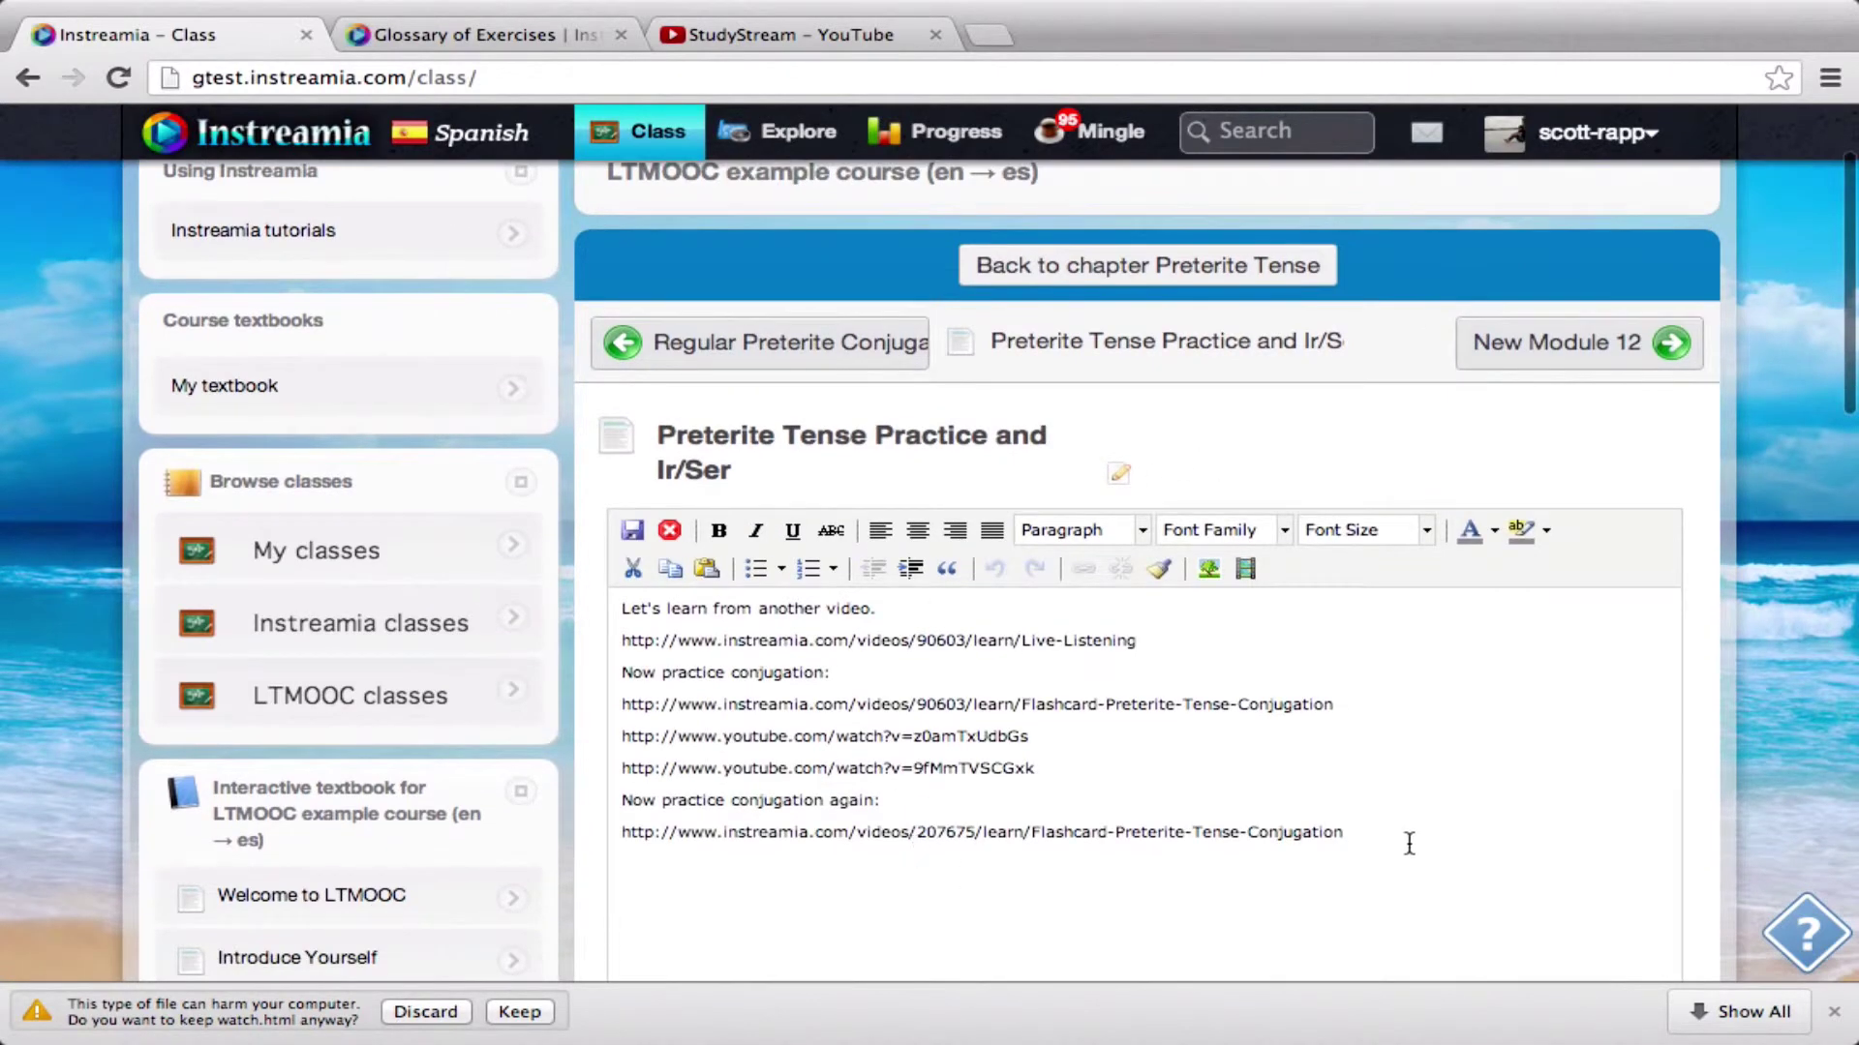
double_click(939, 836)
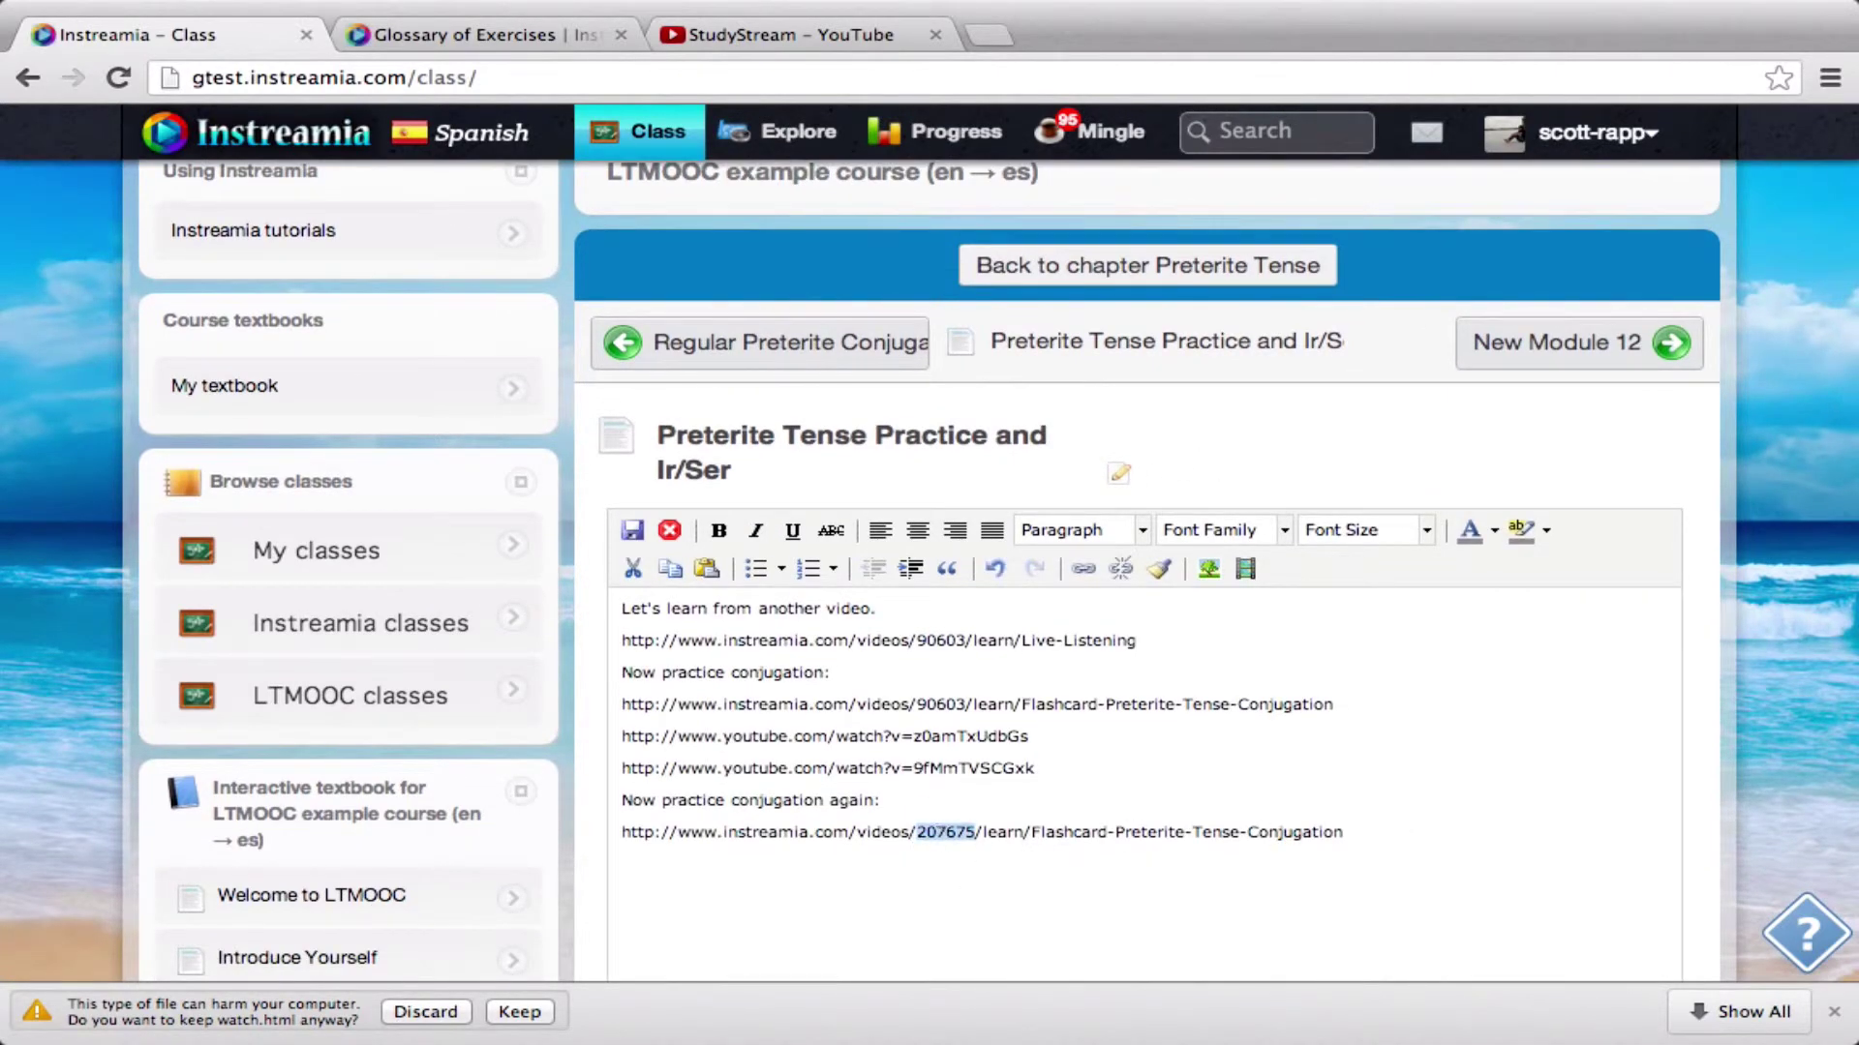
key("Right")
key("Return")
key("Return")
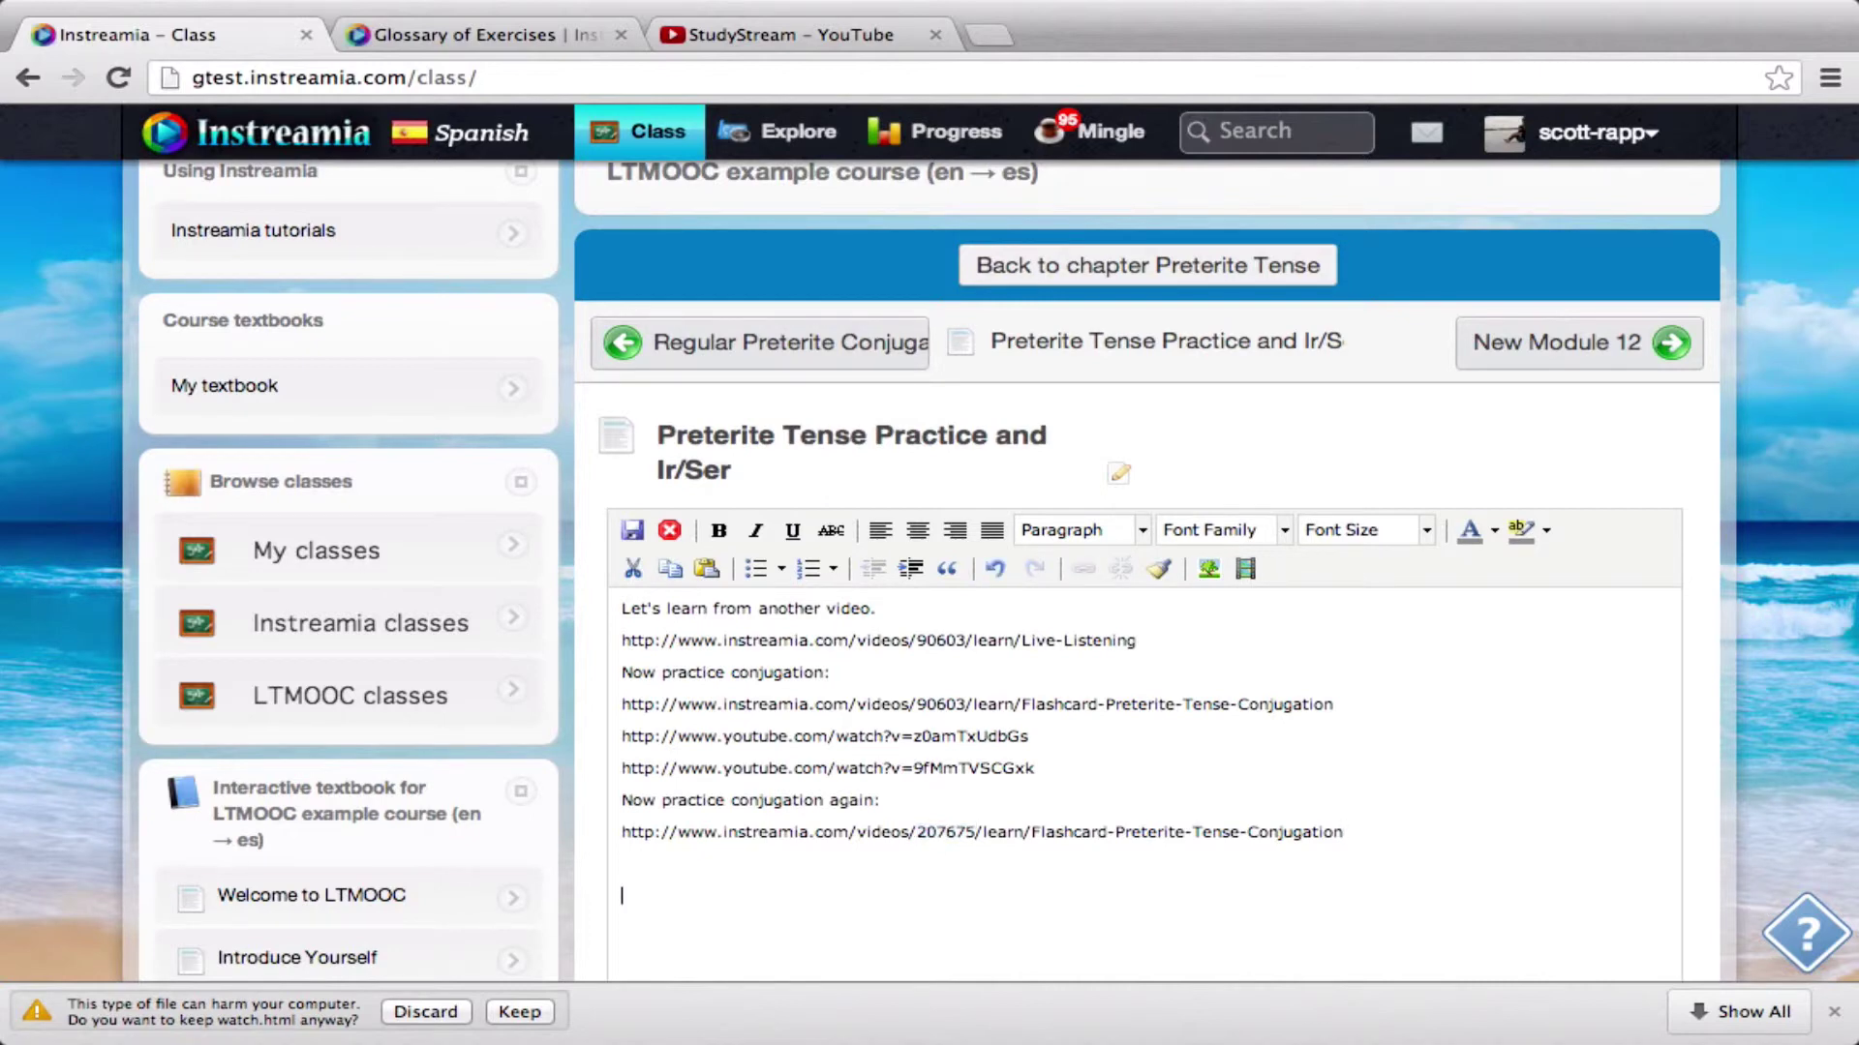
key("ctrl+v")
Add video ID 90603 from the first flashcard link next to 207675 and copy both IDs together.
double_click(941, 703)
key("ctrl+v")
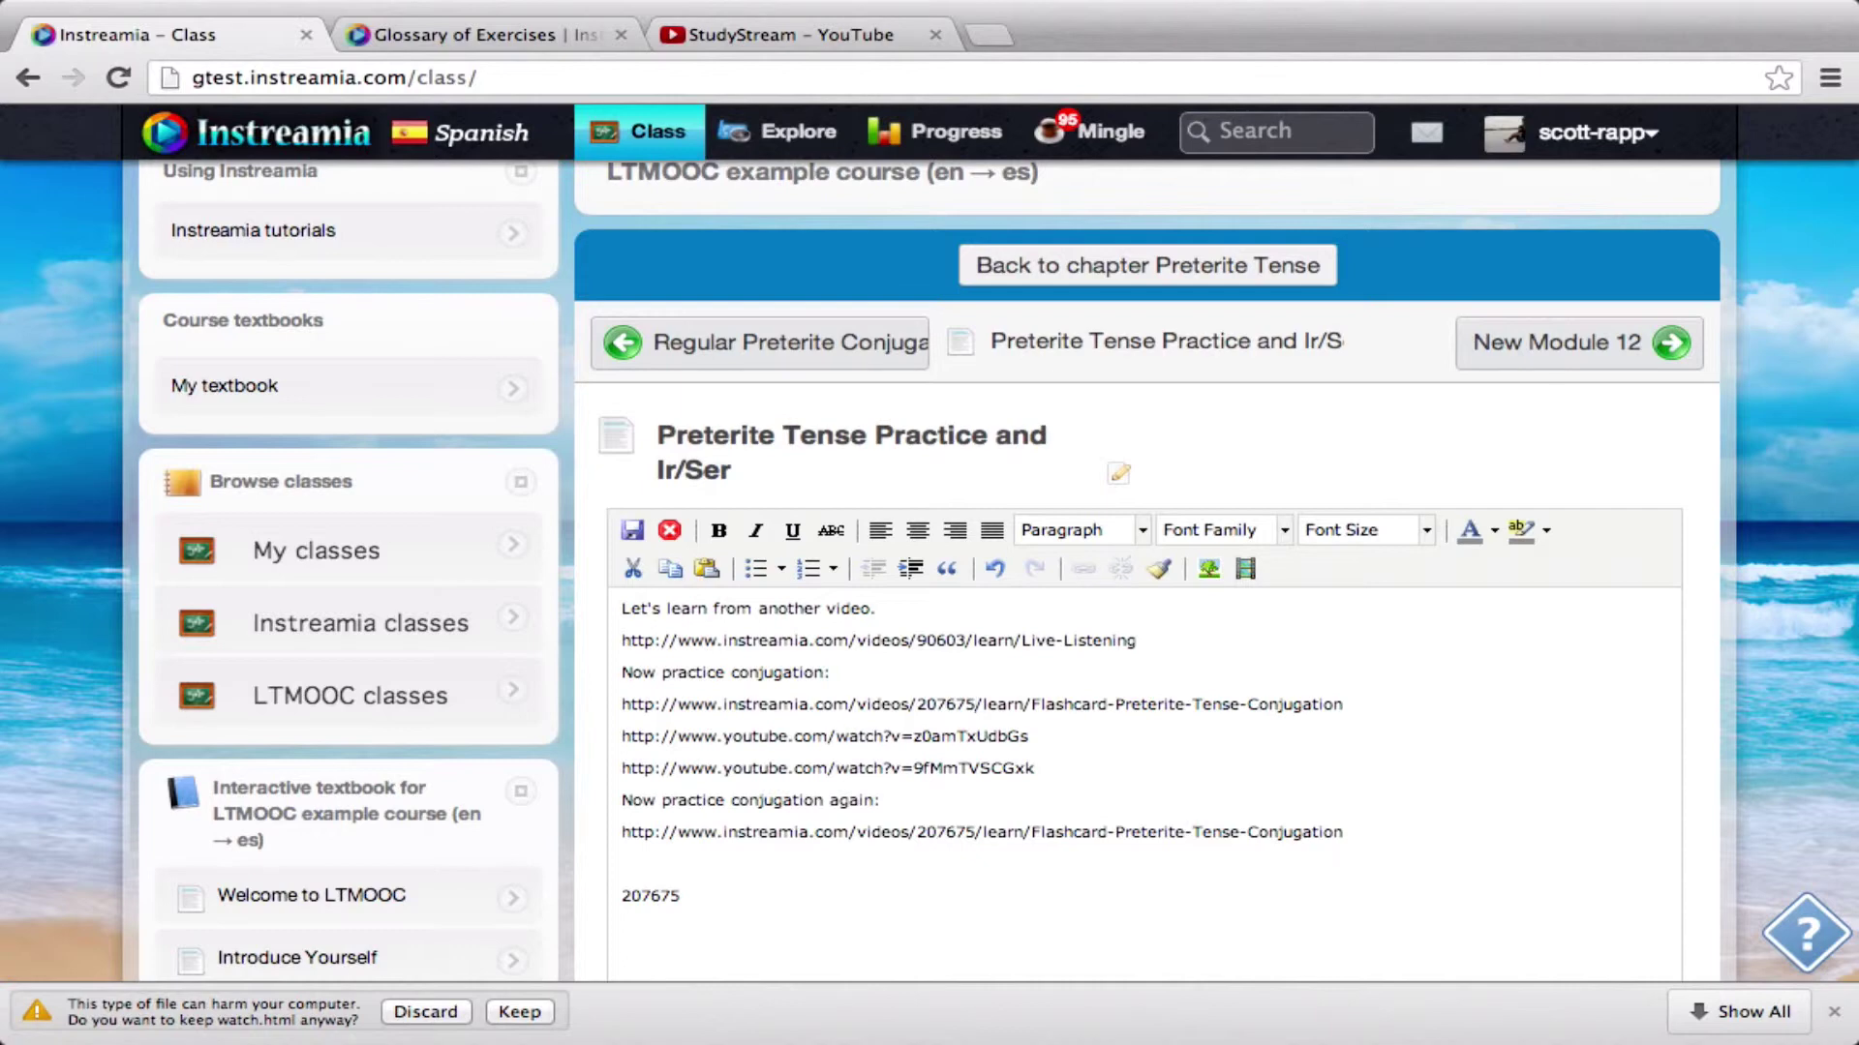
key("ctrl+z")
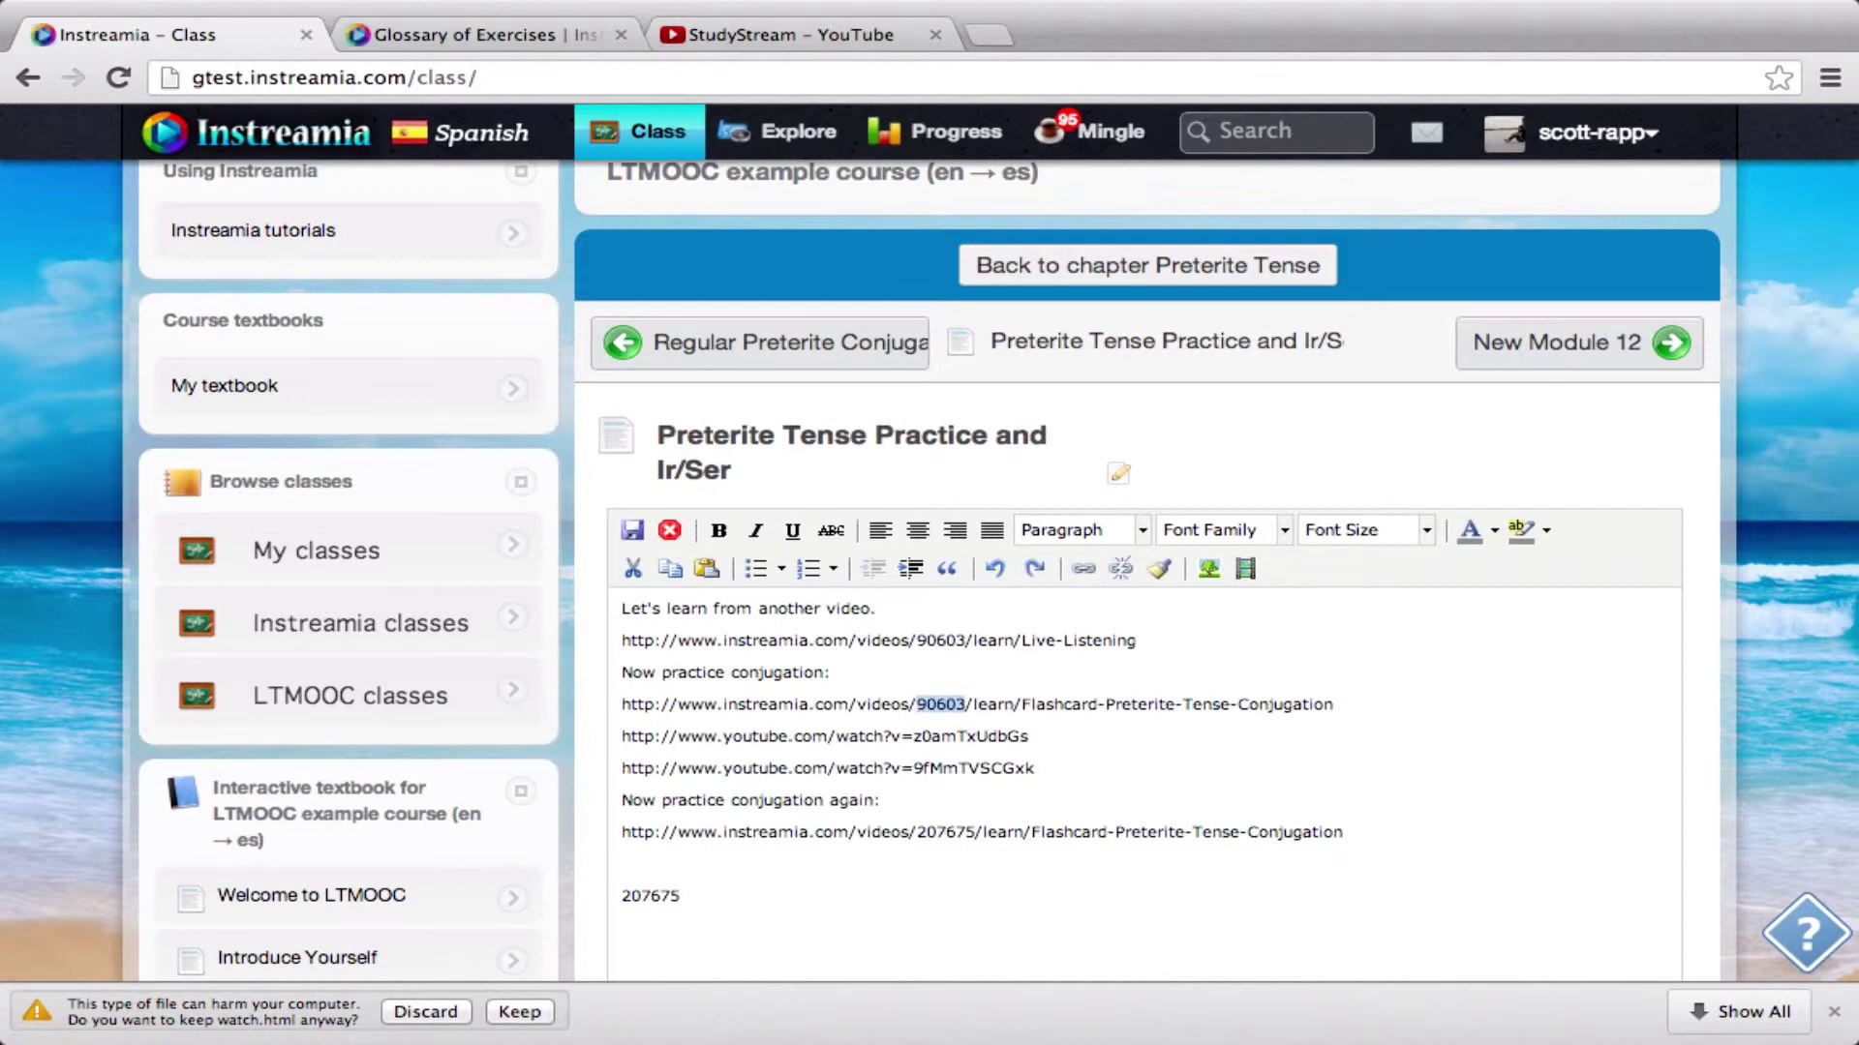
left_click(786, 891)
type("90603")
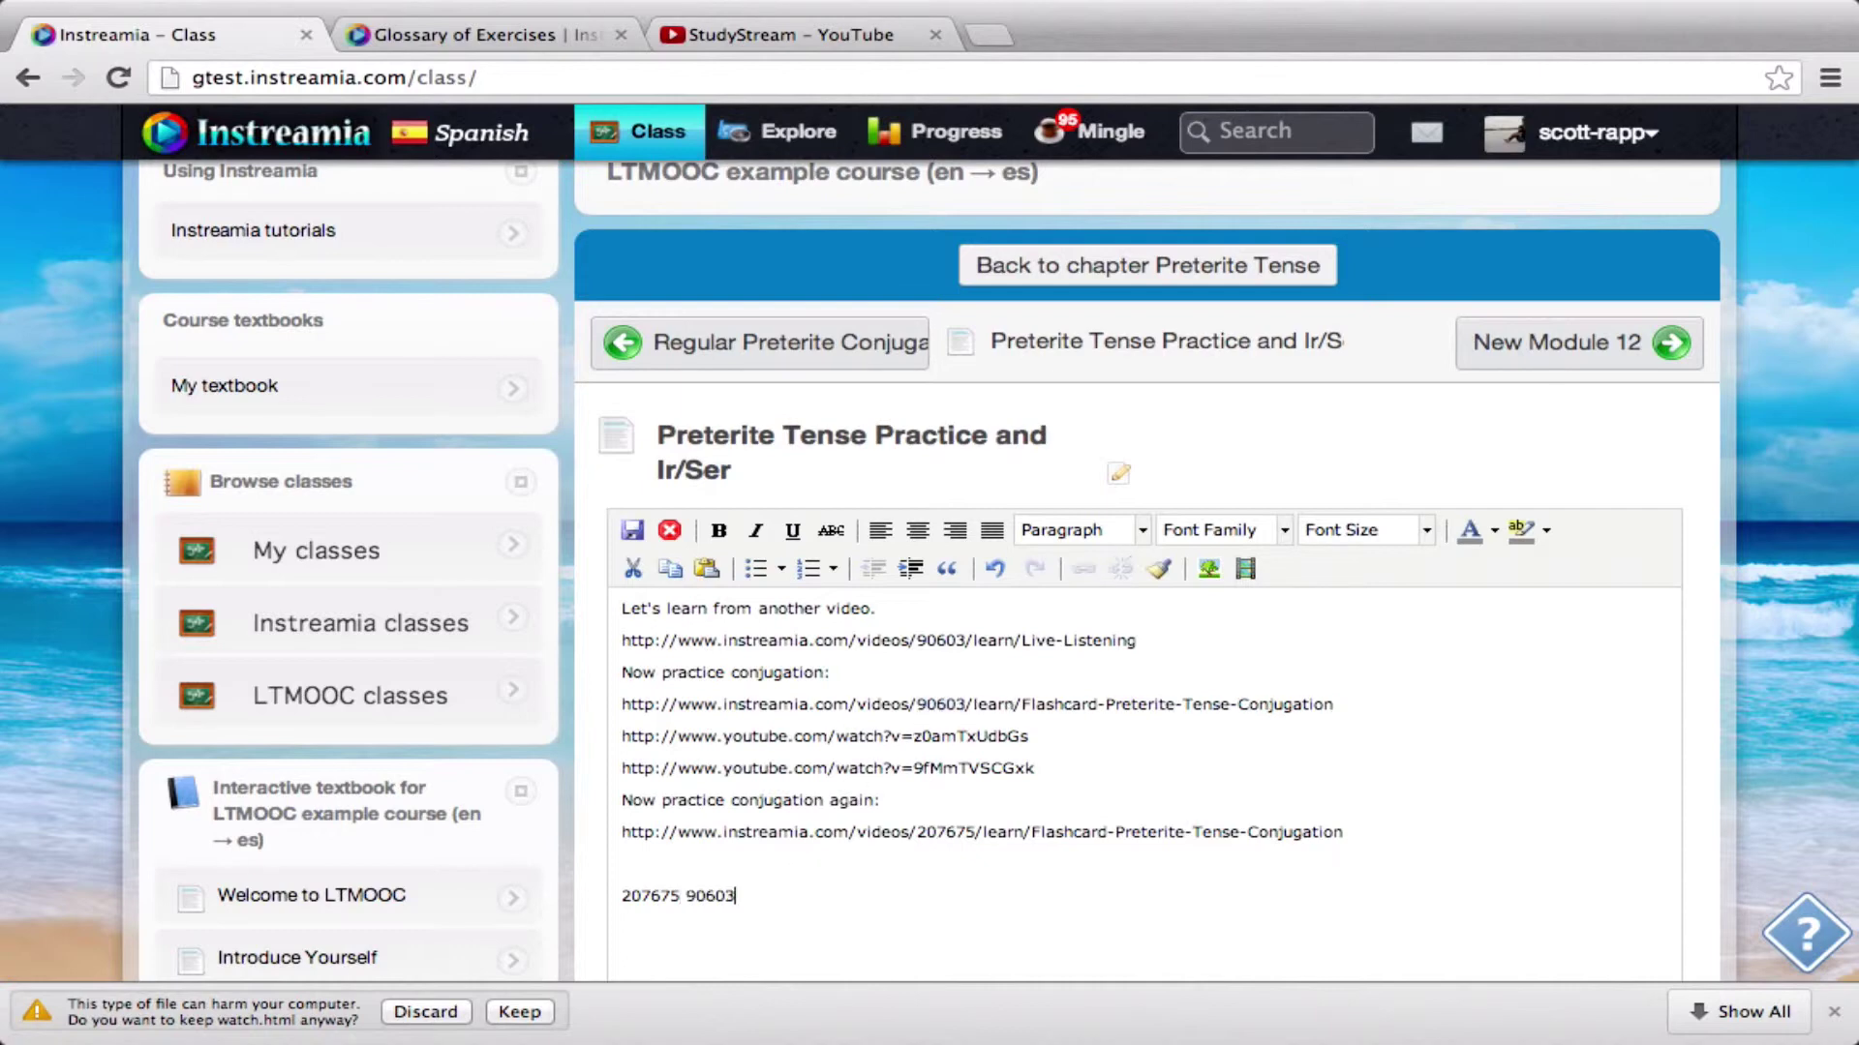
left_click_drag(767, 895, 614, 895)
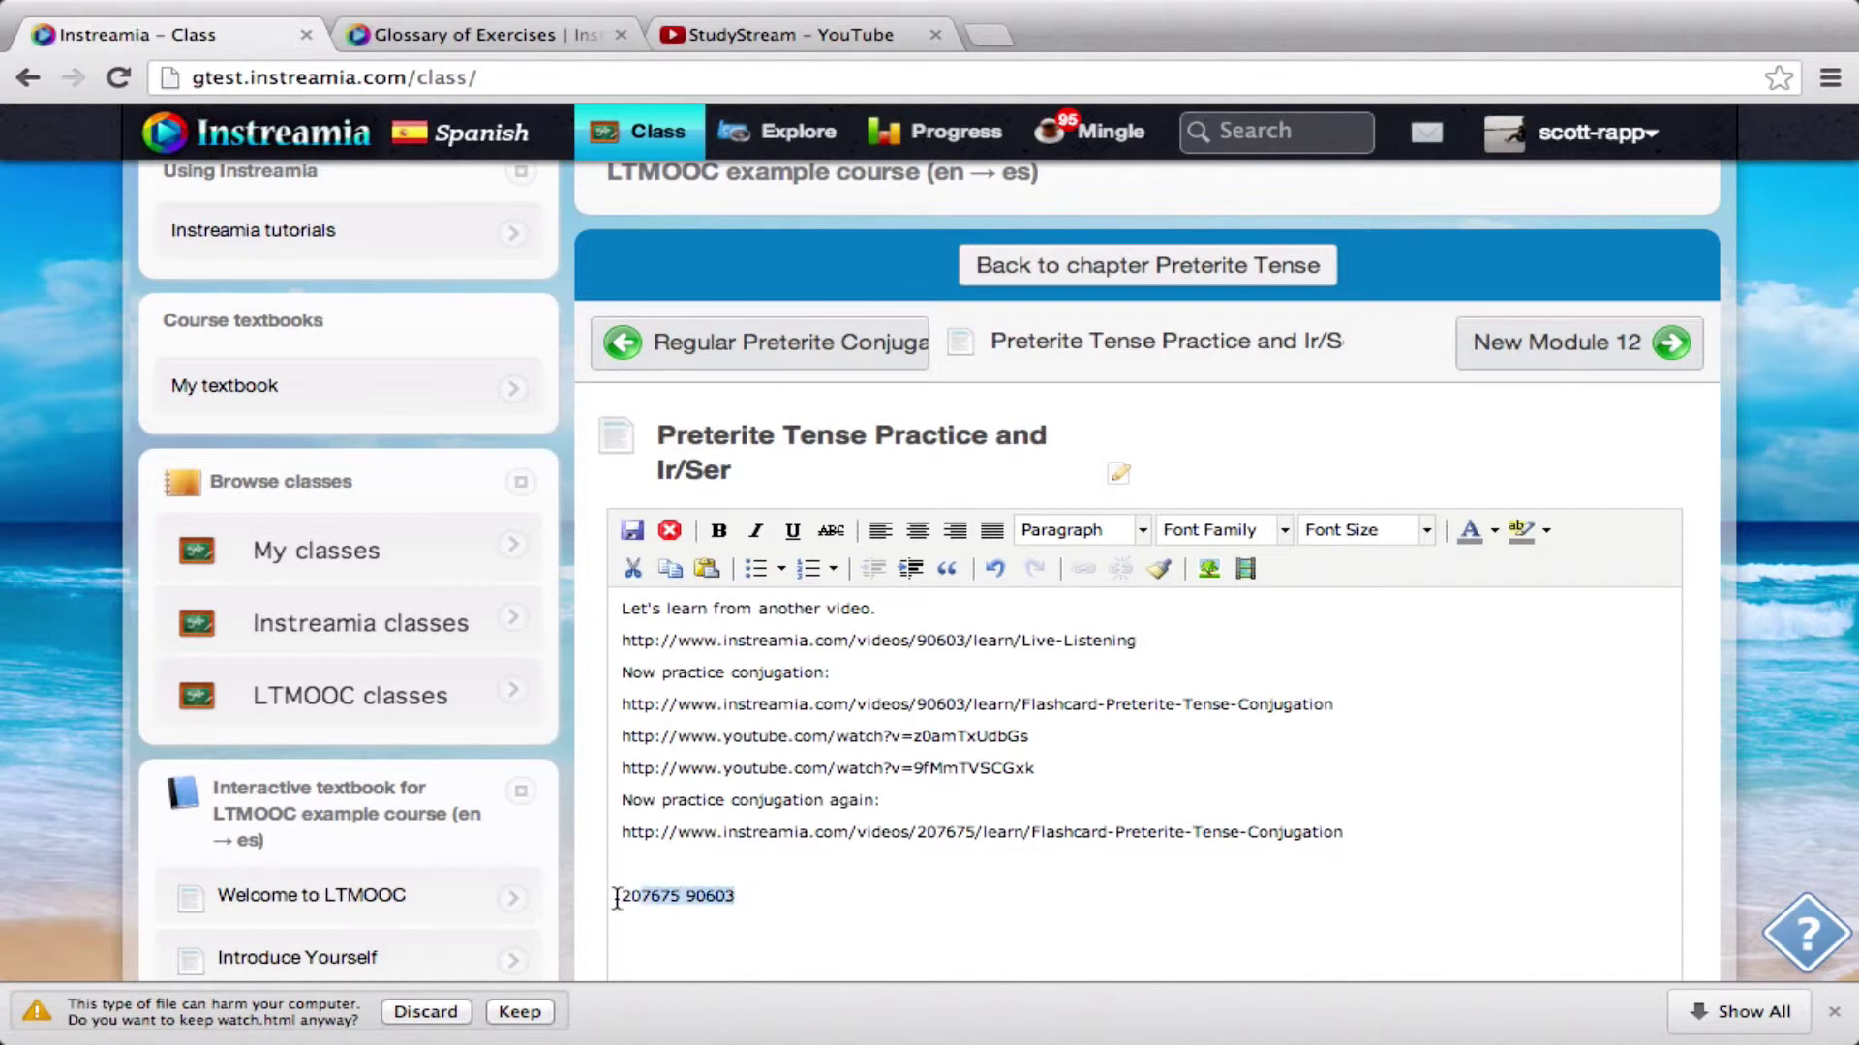
Clear the line of video IDs and discard the edits to the Preterite Tense Practice and Ir/Ser content.
key("BackSpace")
key("BackSpace")
key("BackSpace")
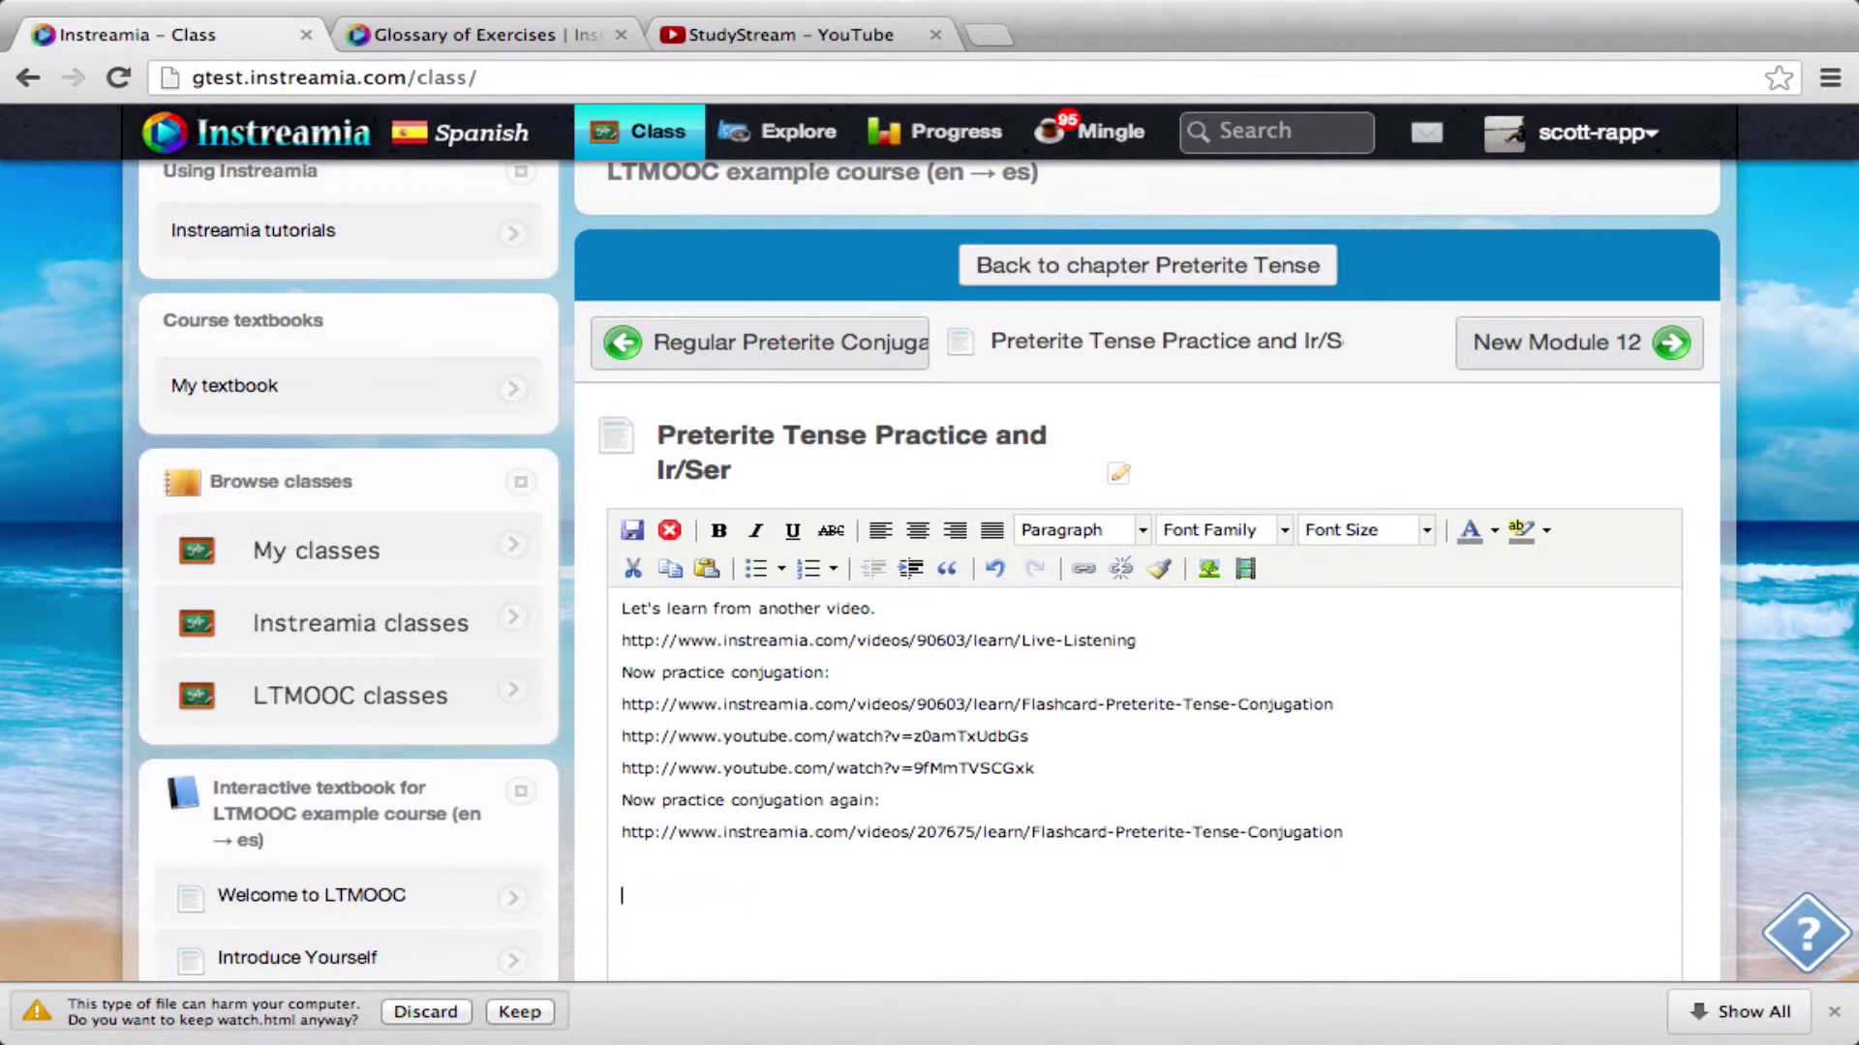
left_click(660, 530)
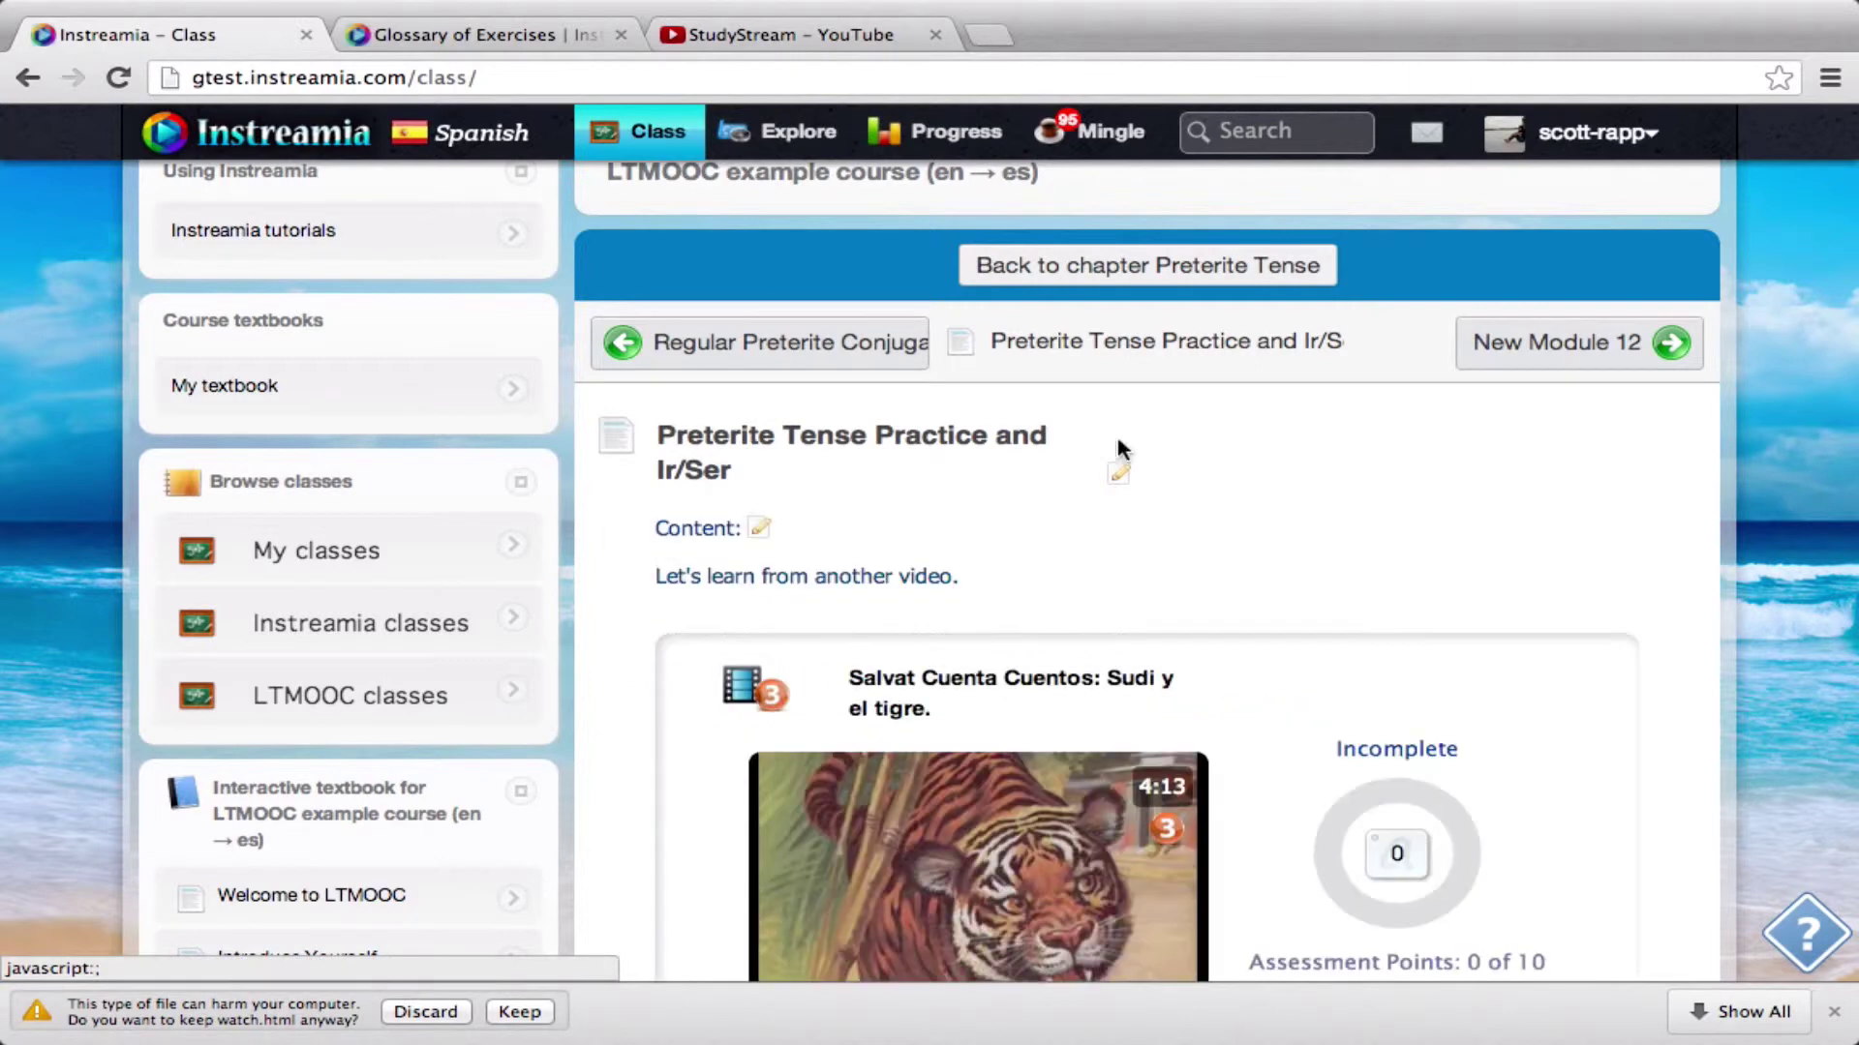
Open the Preterite U irregulars content for editing and paste video IDs 207675 and 90603 on a line below the YouTube link.
left_click(1522, 365)
left_click(1531, 380)
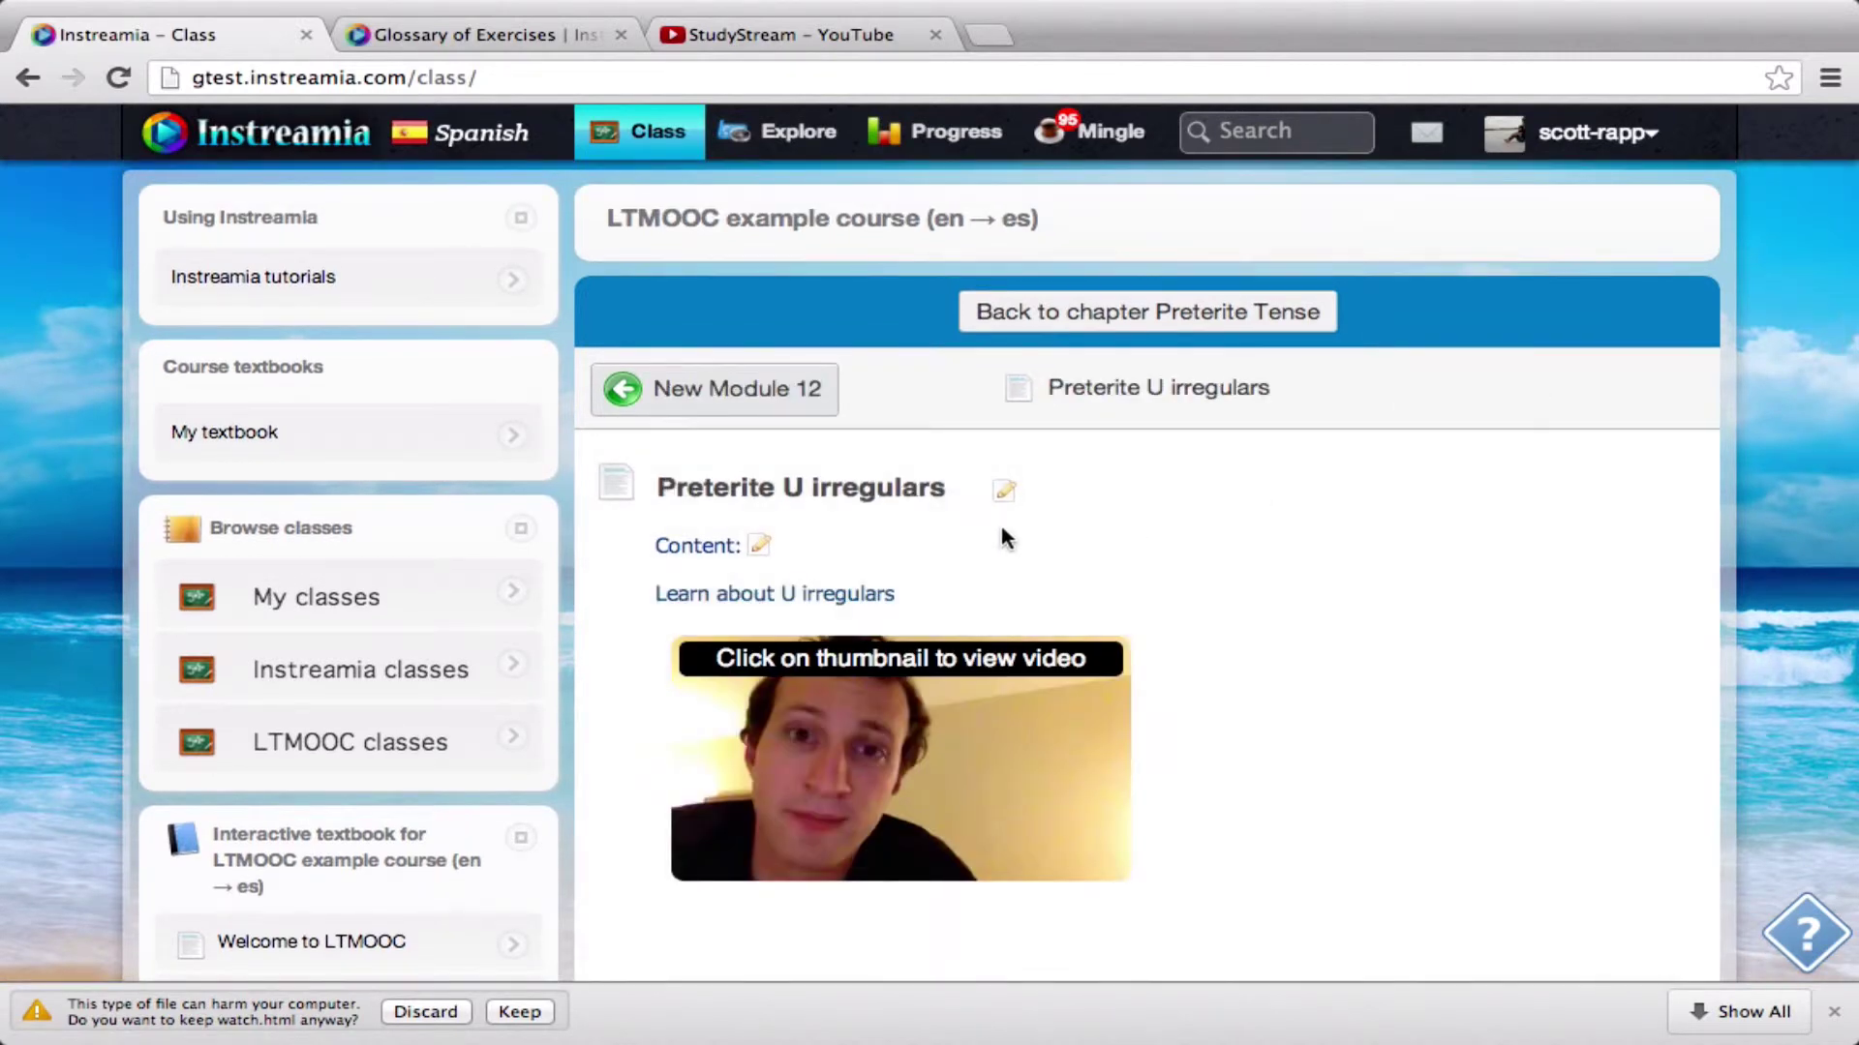
left_click(754, 547)
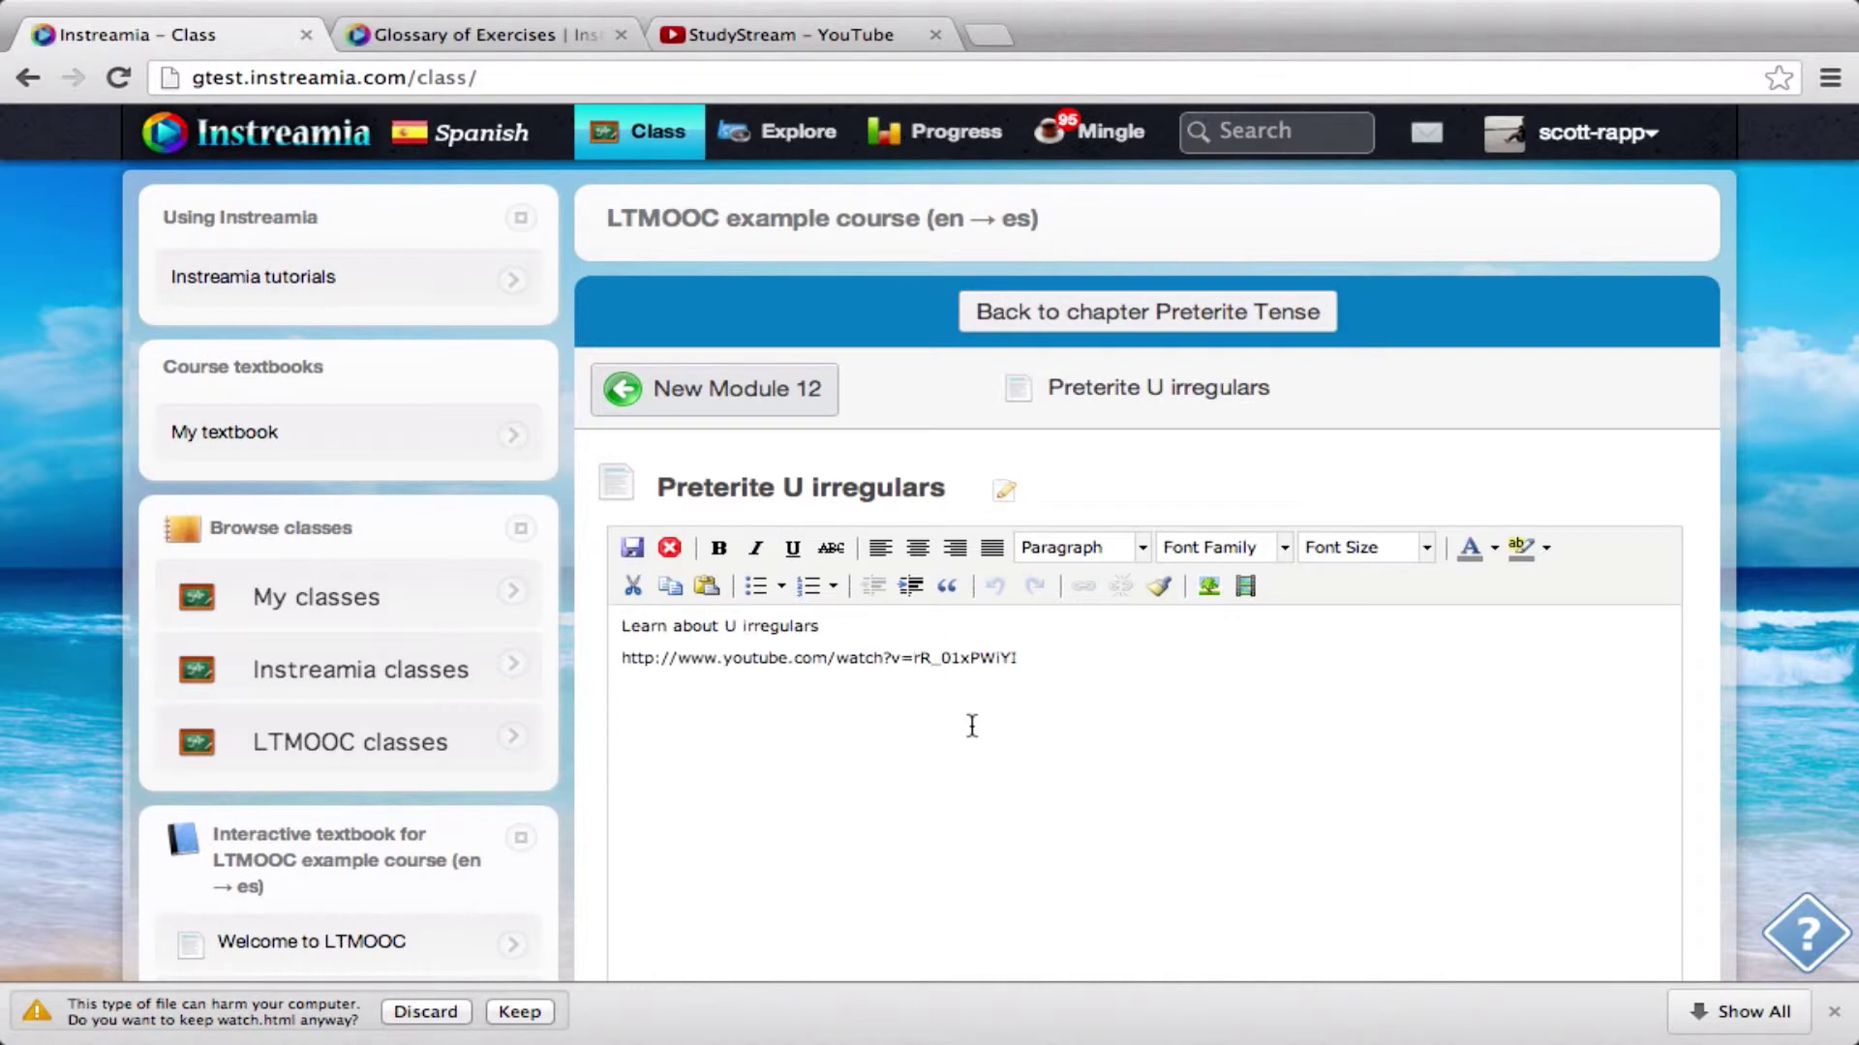
key("super+v")
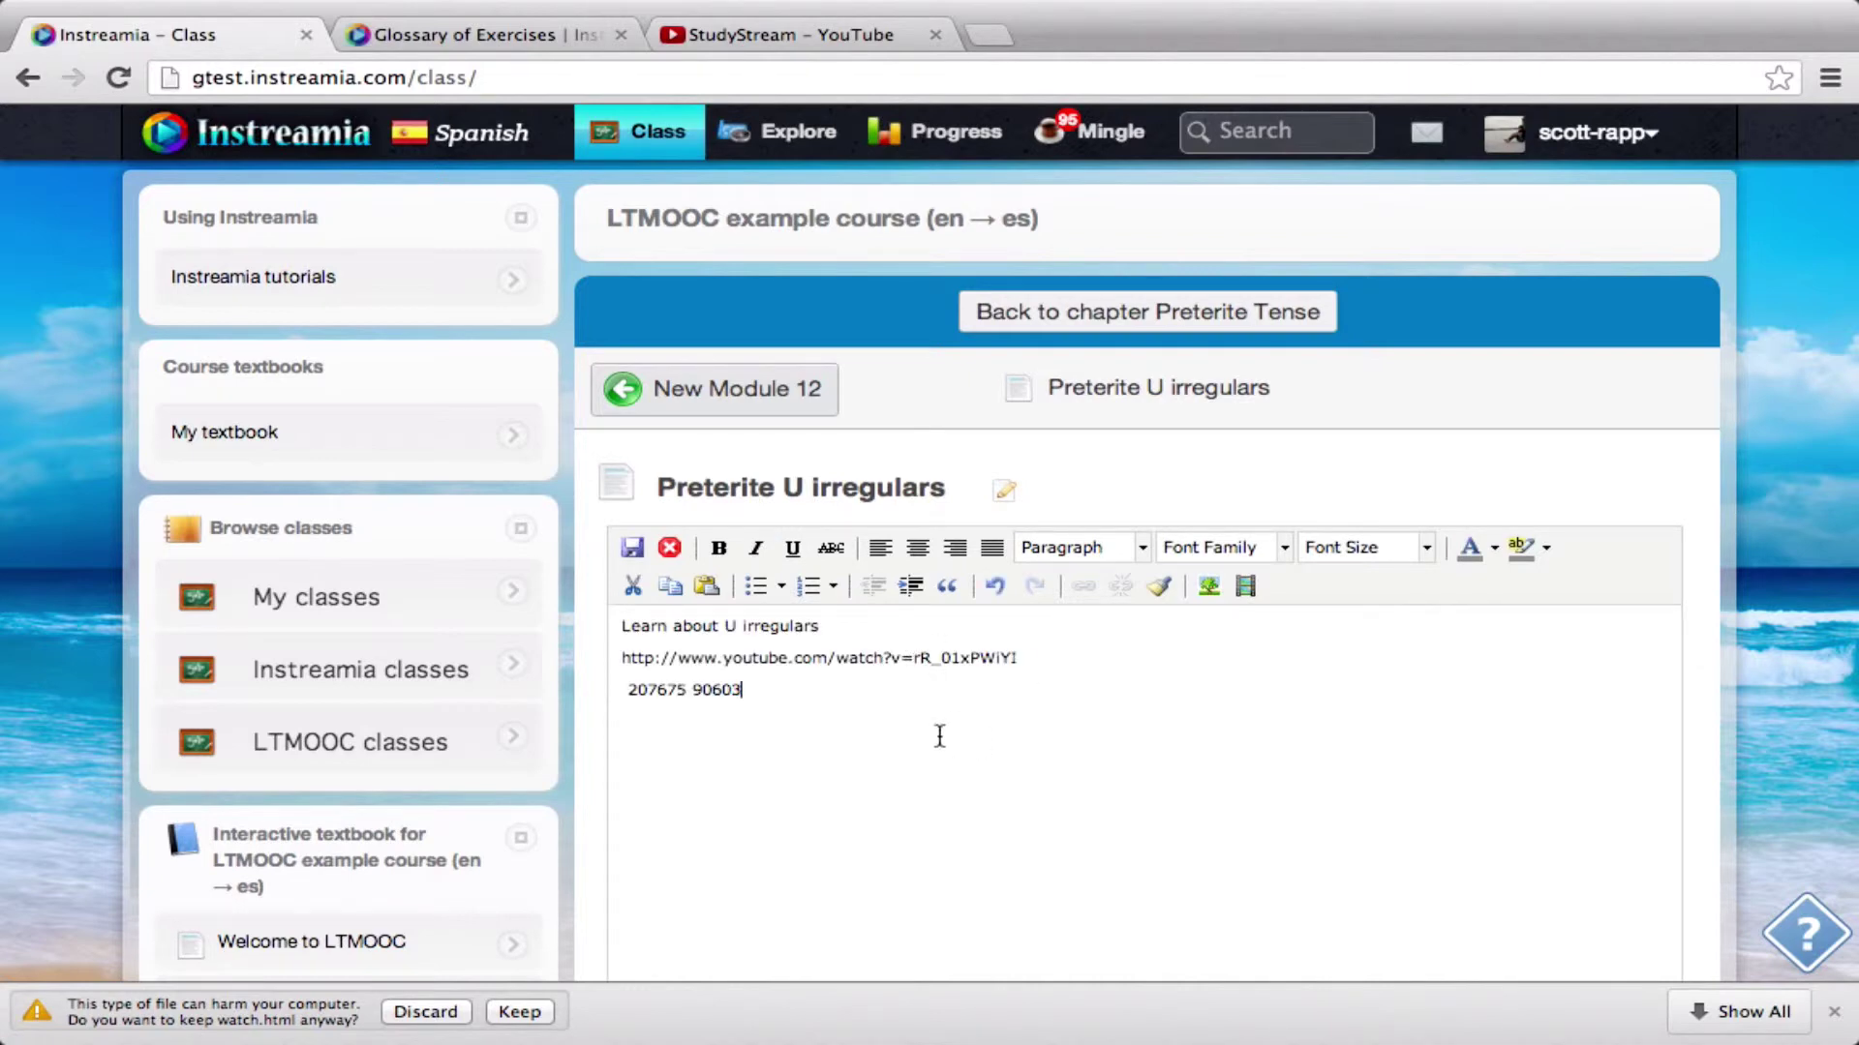
Search the Glossary of Exercises for "preterite" and copy the example link of the Preterite Tense Conjugation Writing exercise.
left_click(484, 37)
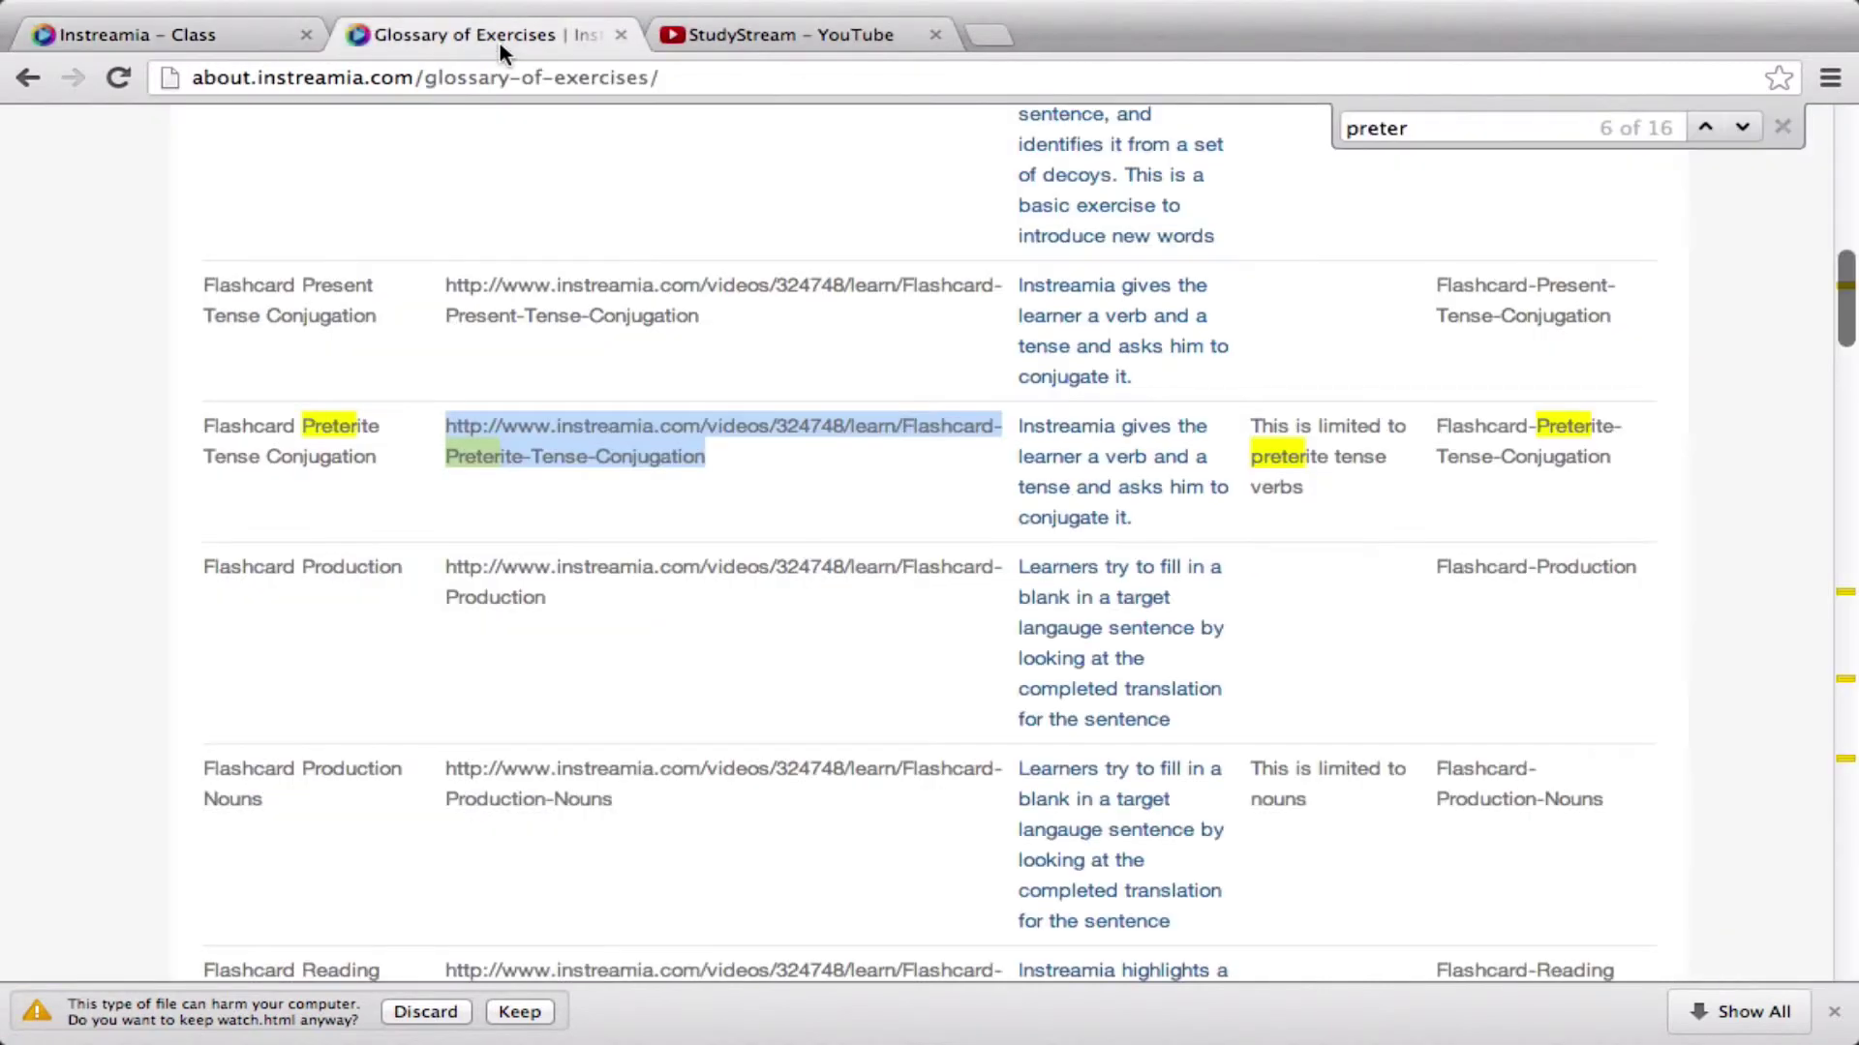
key("super+f")
type("pre")
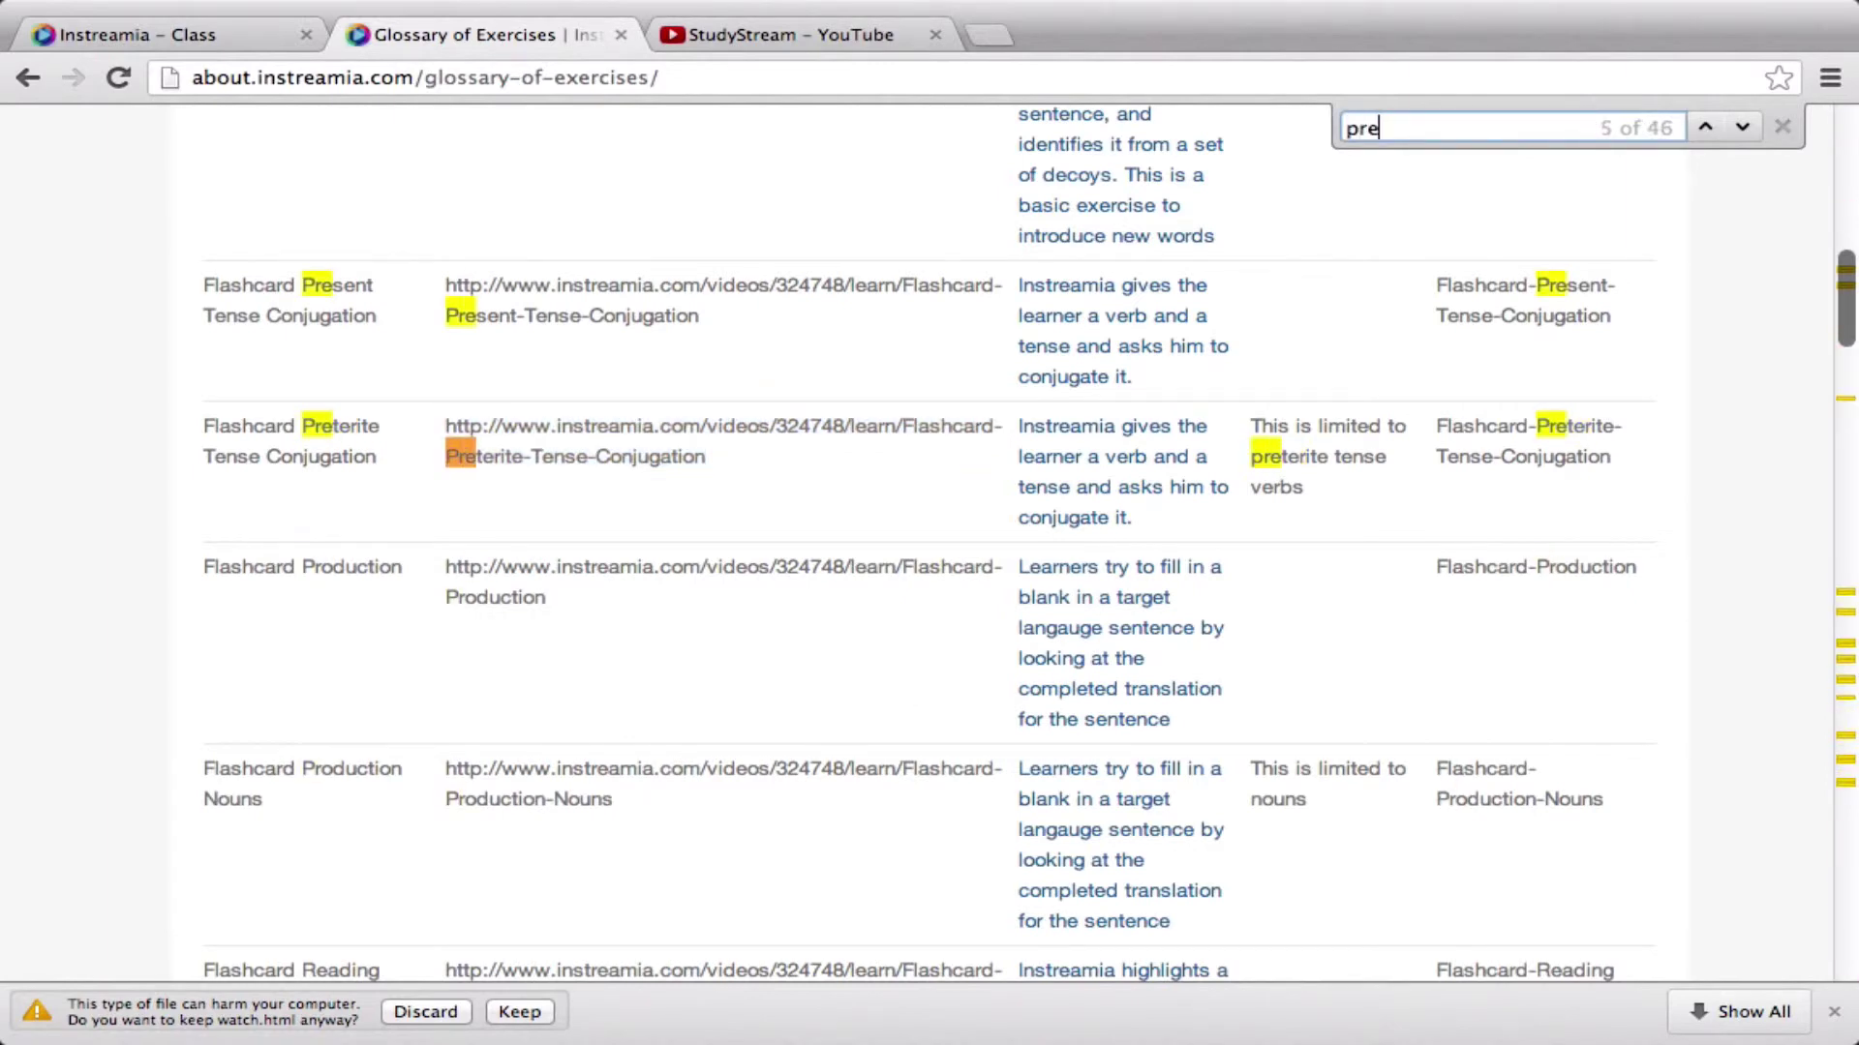
type("terite")
key("Return")
key("Return")
key("Return")
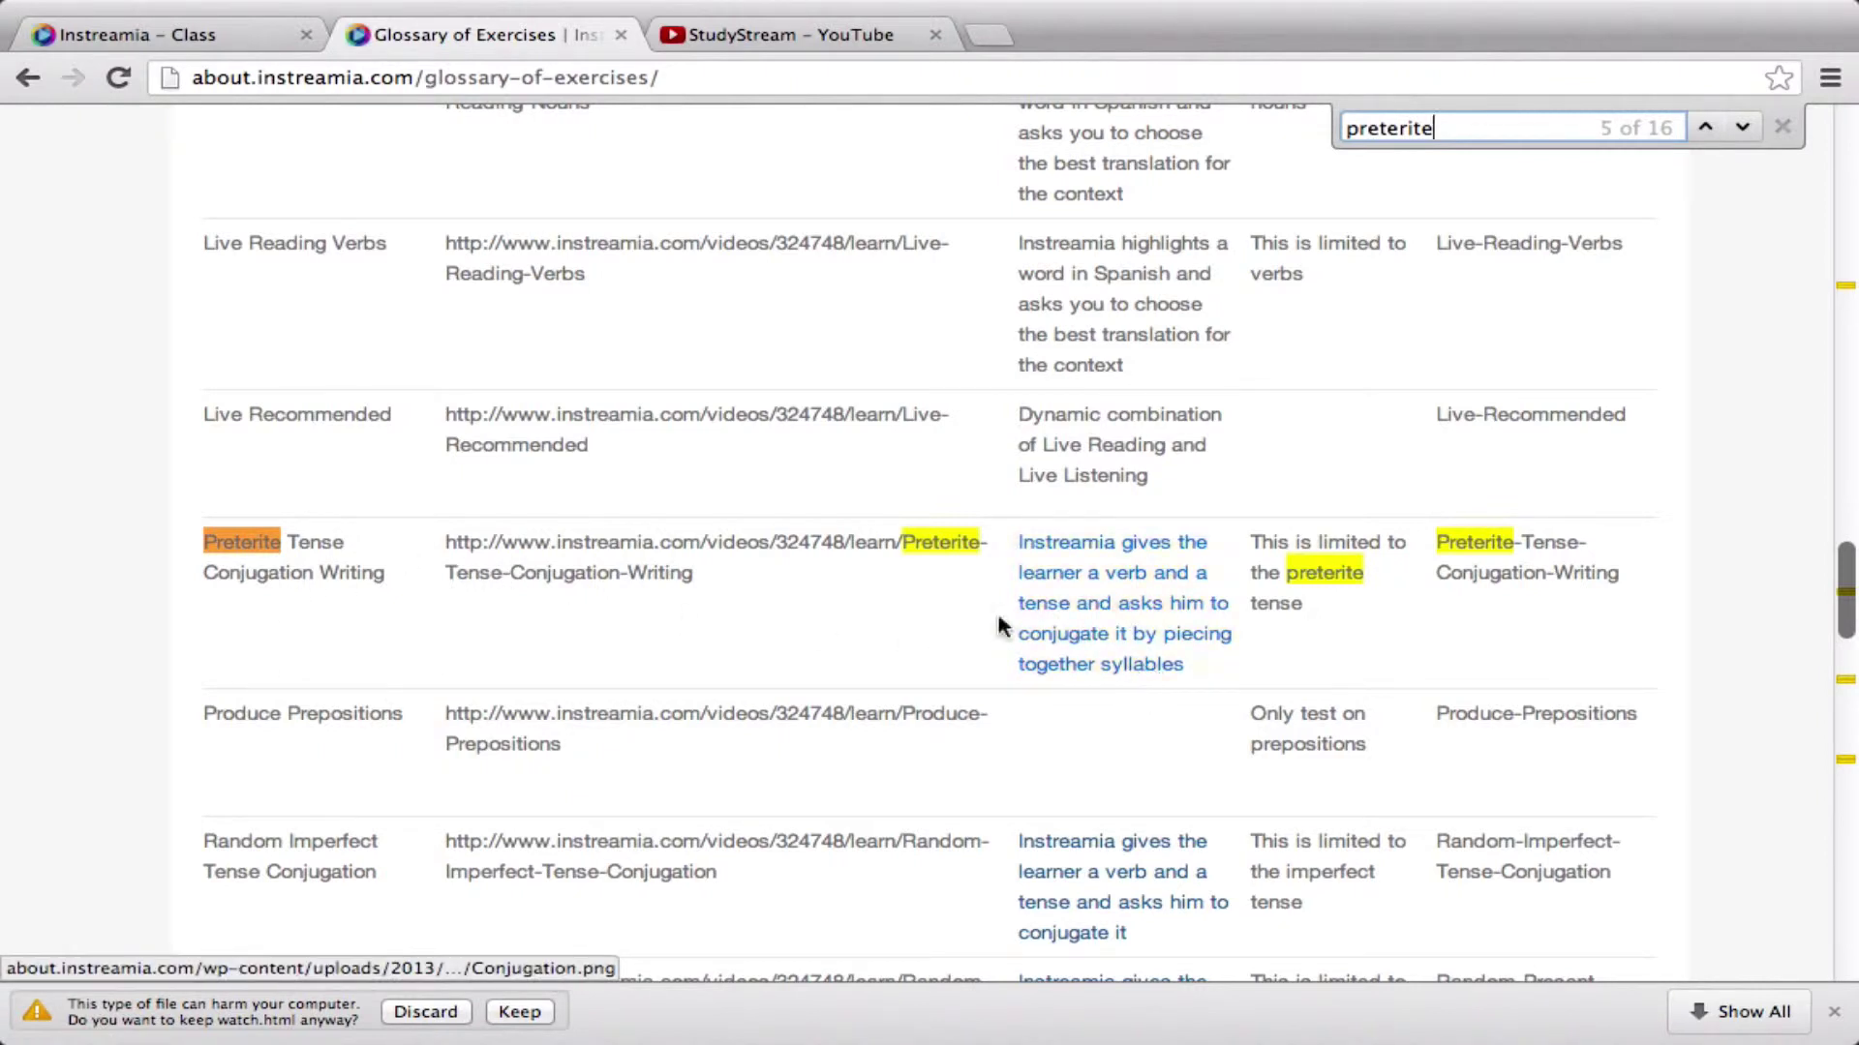
left_click_drag(717, 577, 450, 543)
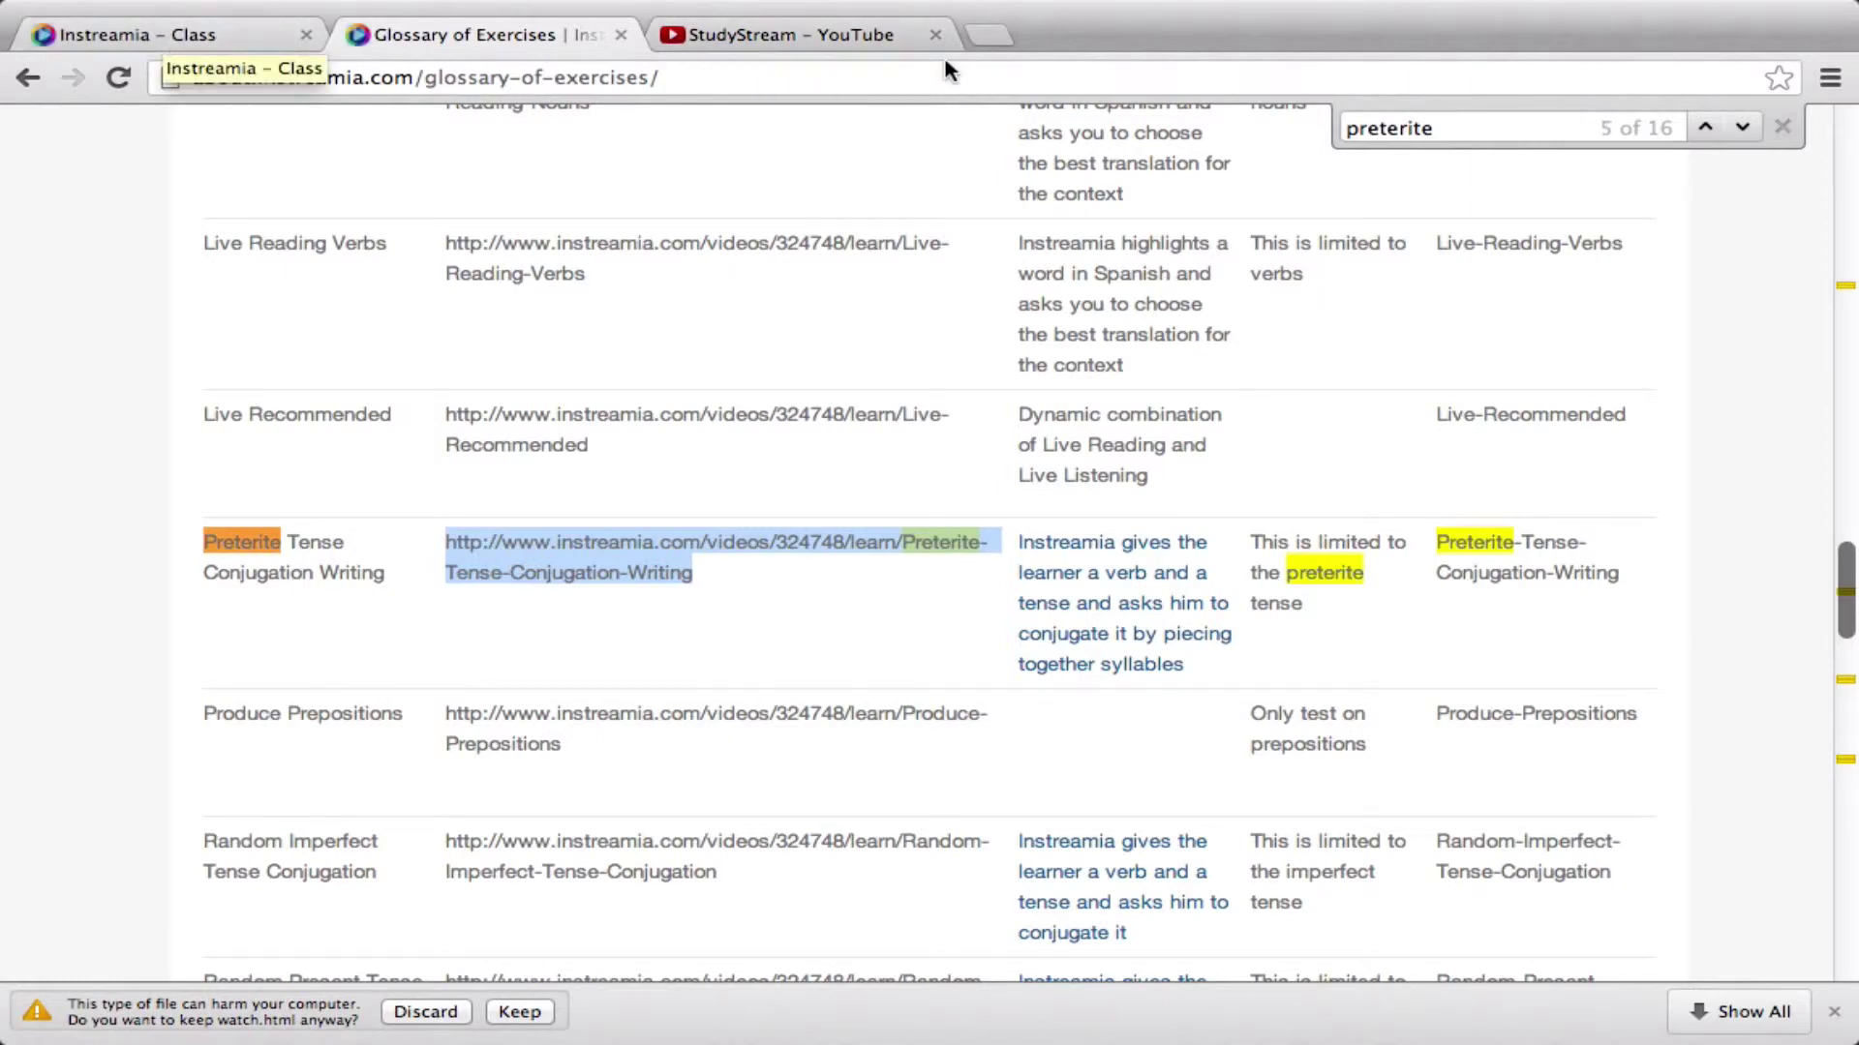
Paste the Preterite-Tense-Conjugation-Writing link twice, on separate lines below the video IDs in the Preterite U irregulars content.
left_click(211, 37)
key("Return")
key("super+v")
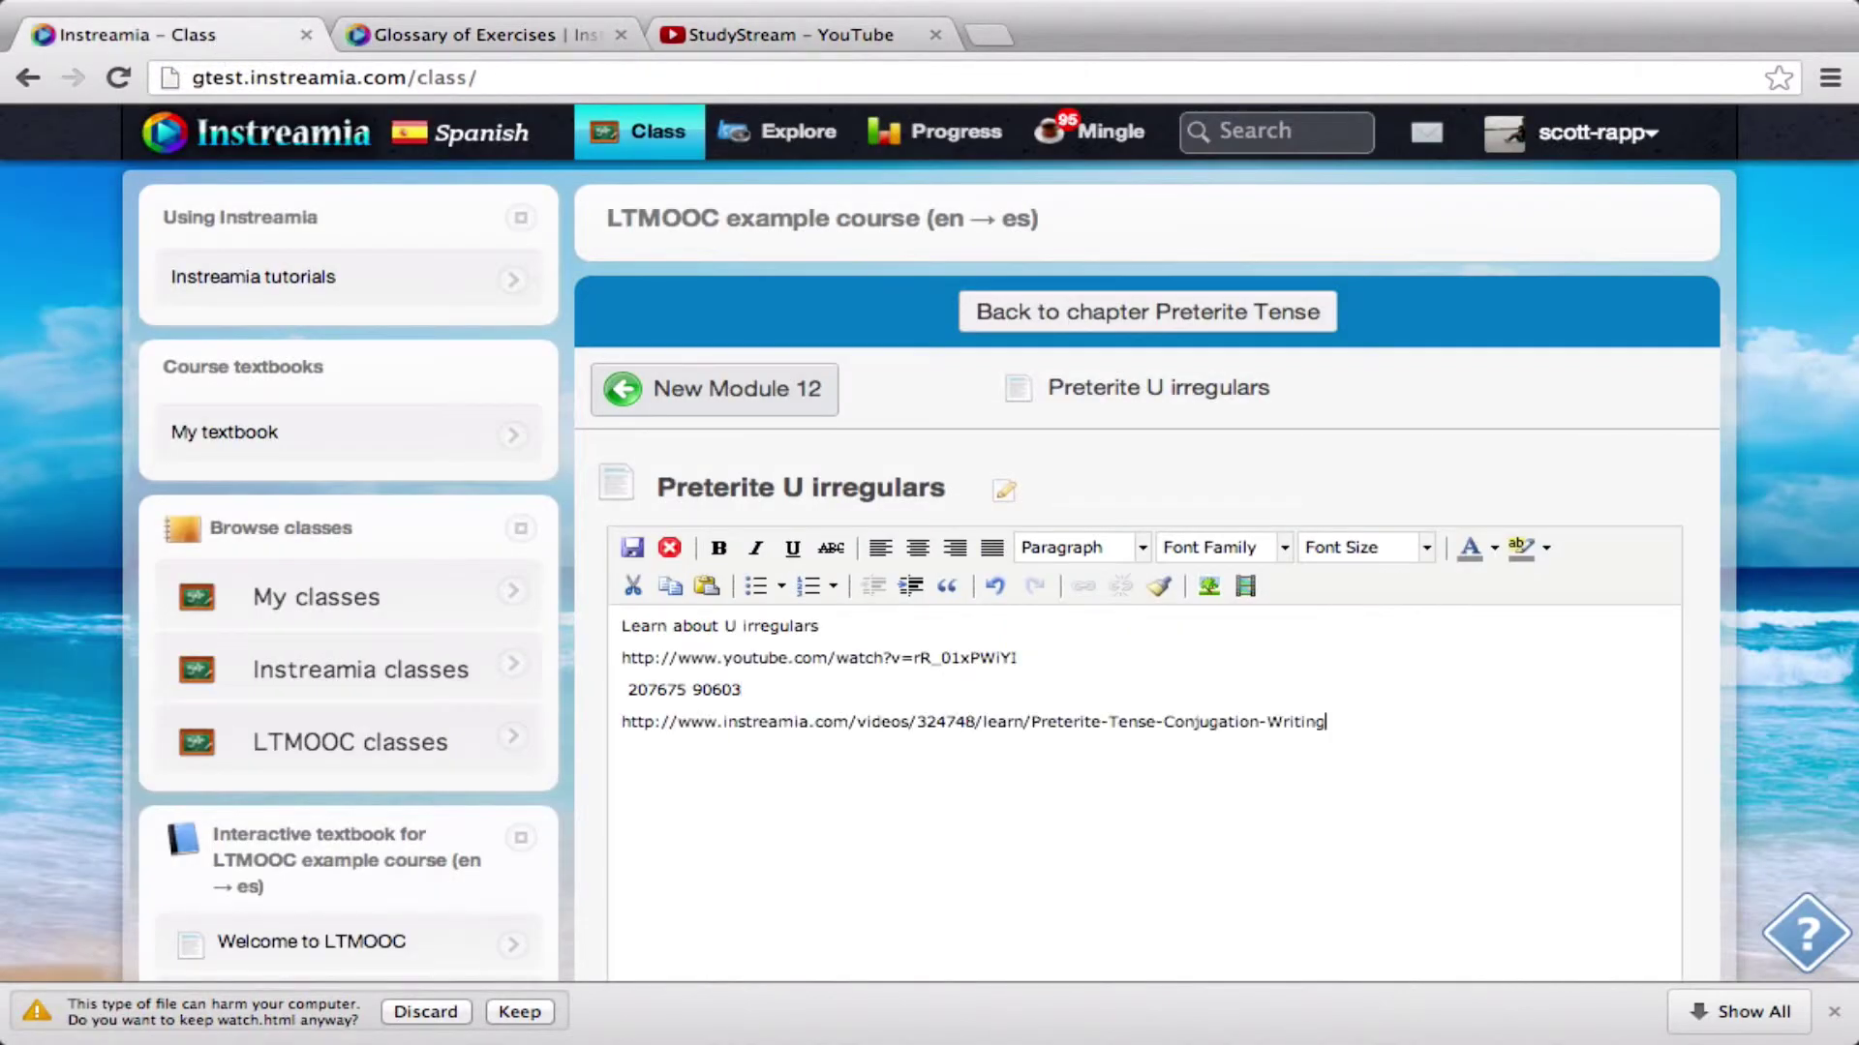
key("super+v")
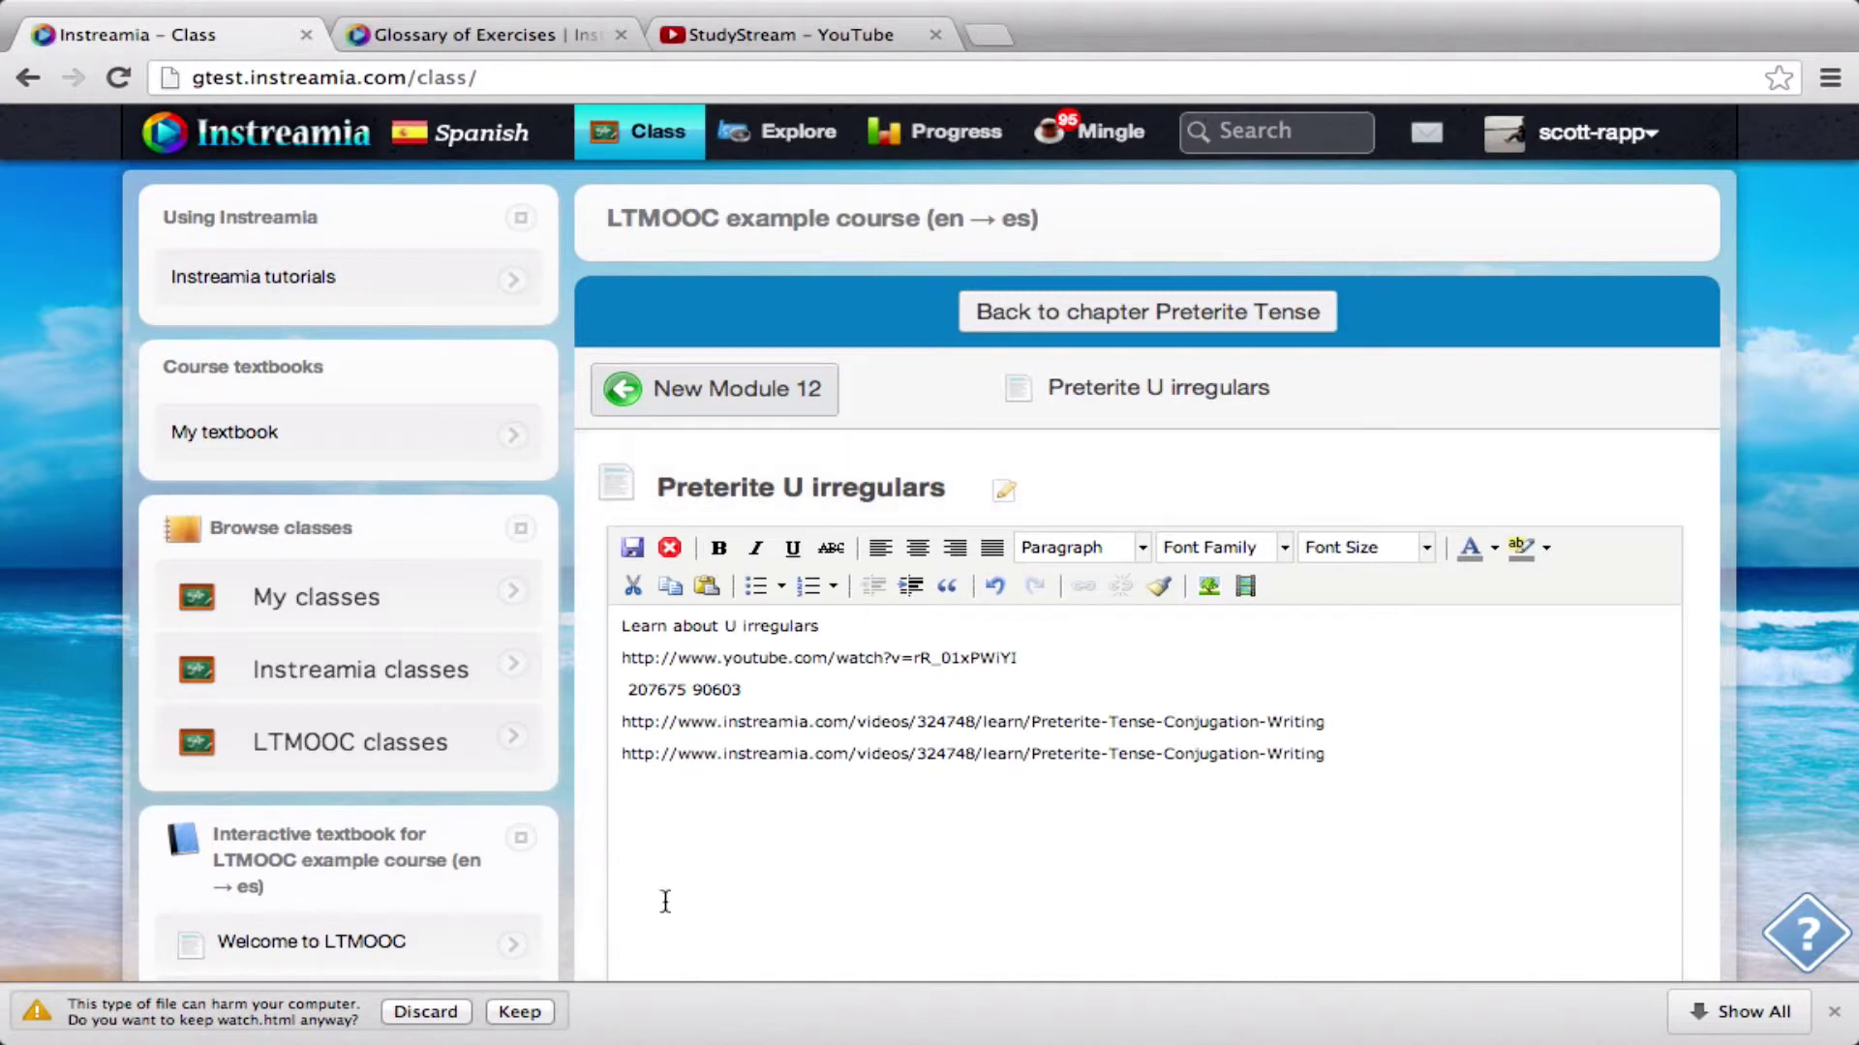
Move video ID 207675 from the ID line into the first conjugation writing link, replacing its video ID.
double_click(646, 689)
key("super+c")
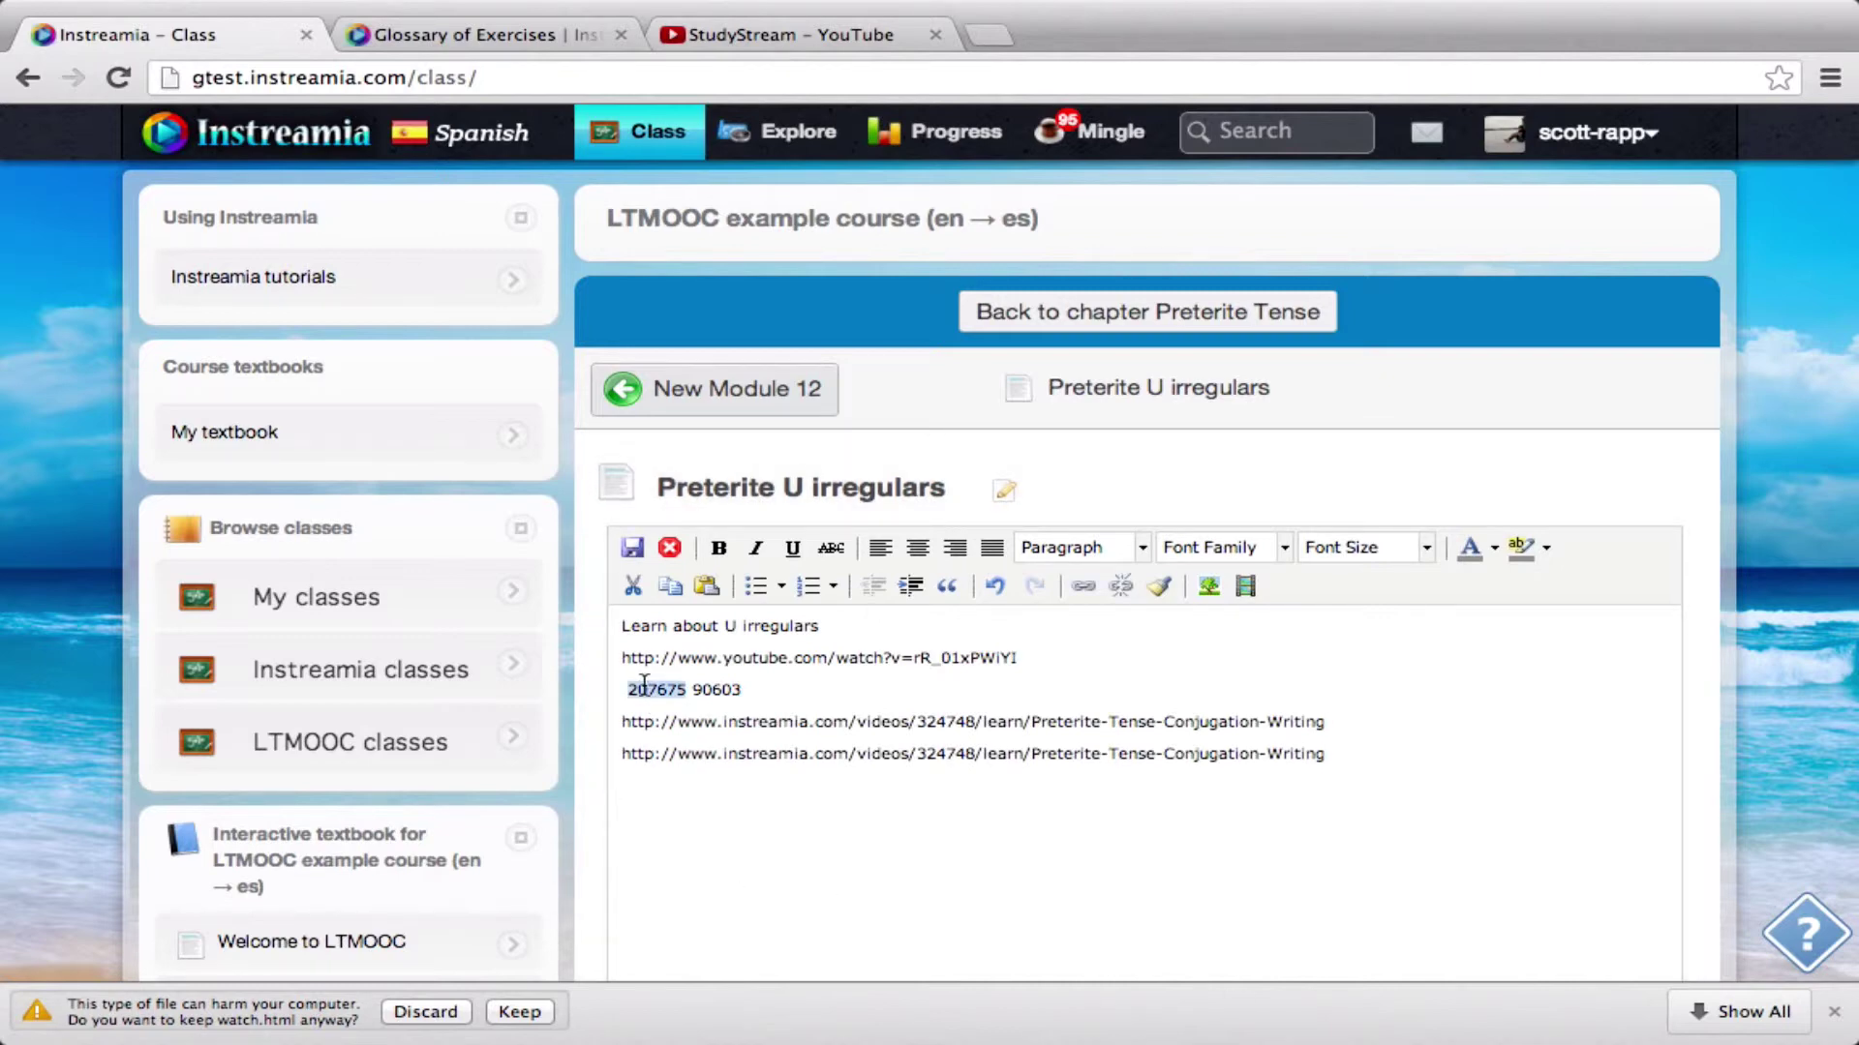
key("BackSpace")
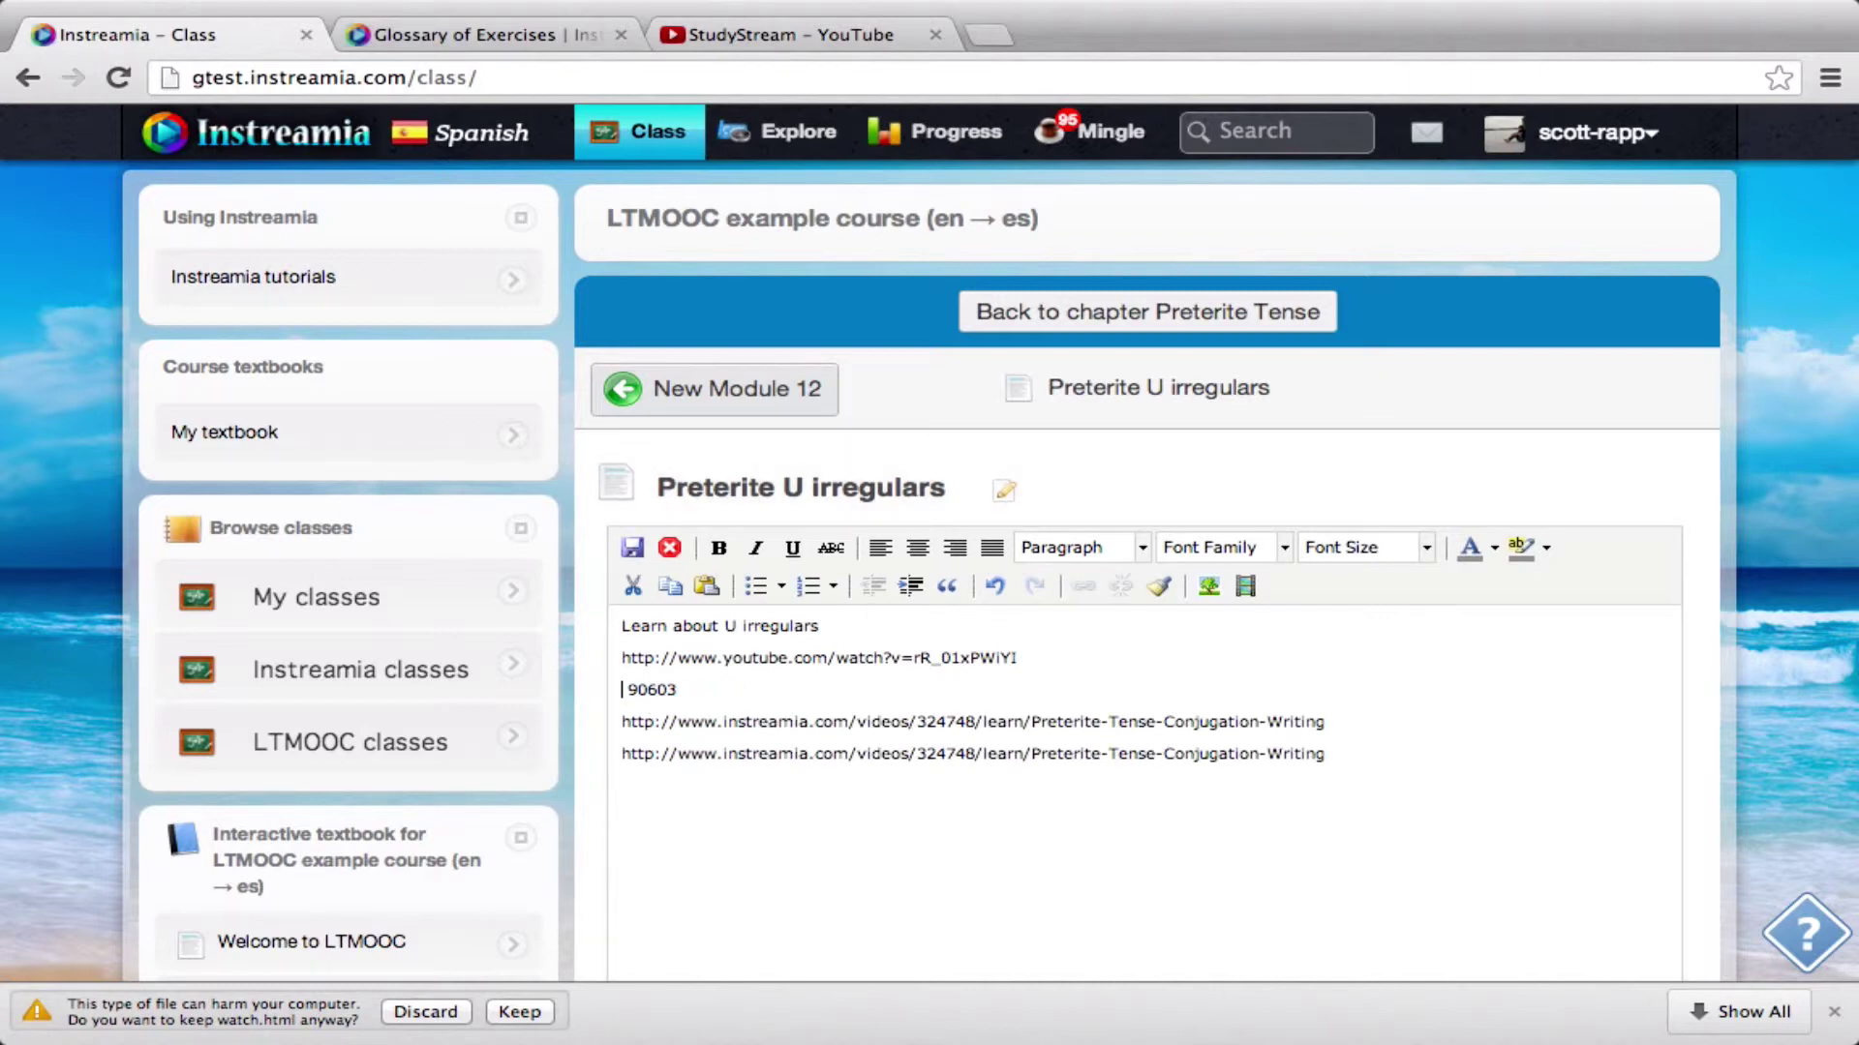
double_click(946, 723)
key("super+v")
double_click(634, 723)
Move video ID 90603 into the second conjugation writing link, replacing its video ID, and remove the emptied ID line.
double_click(658, 691)
key("super+c")
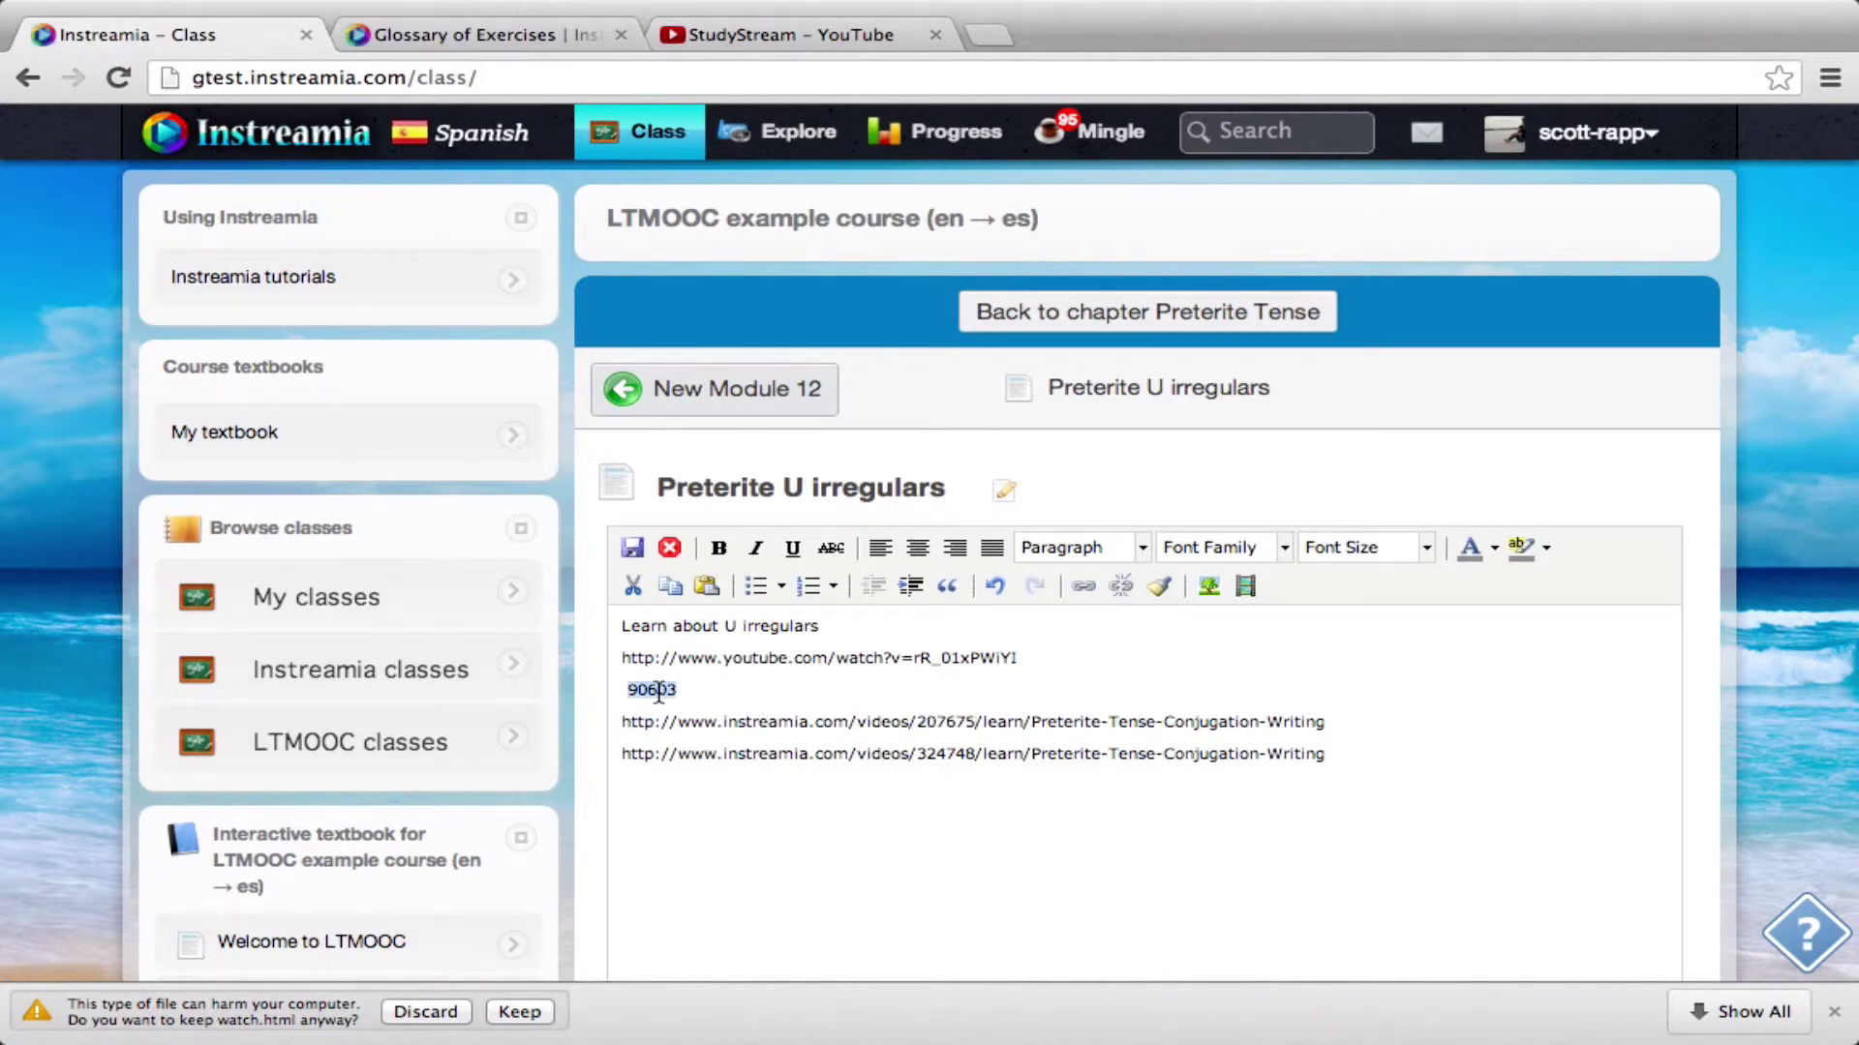
key("BackSpace")
key("BackSpace")
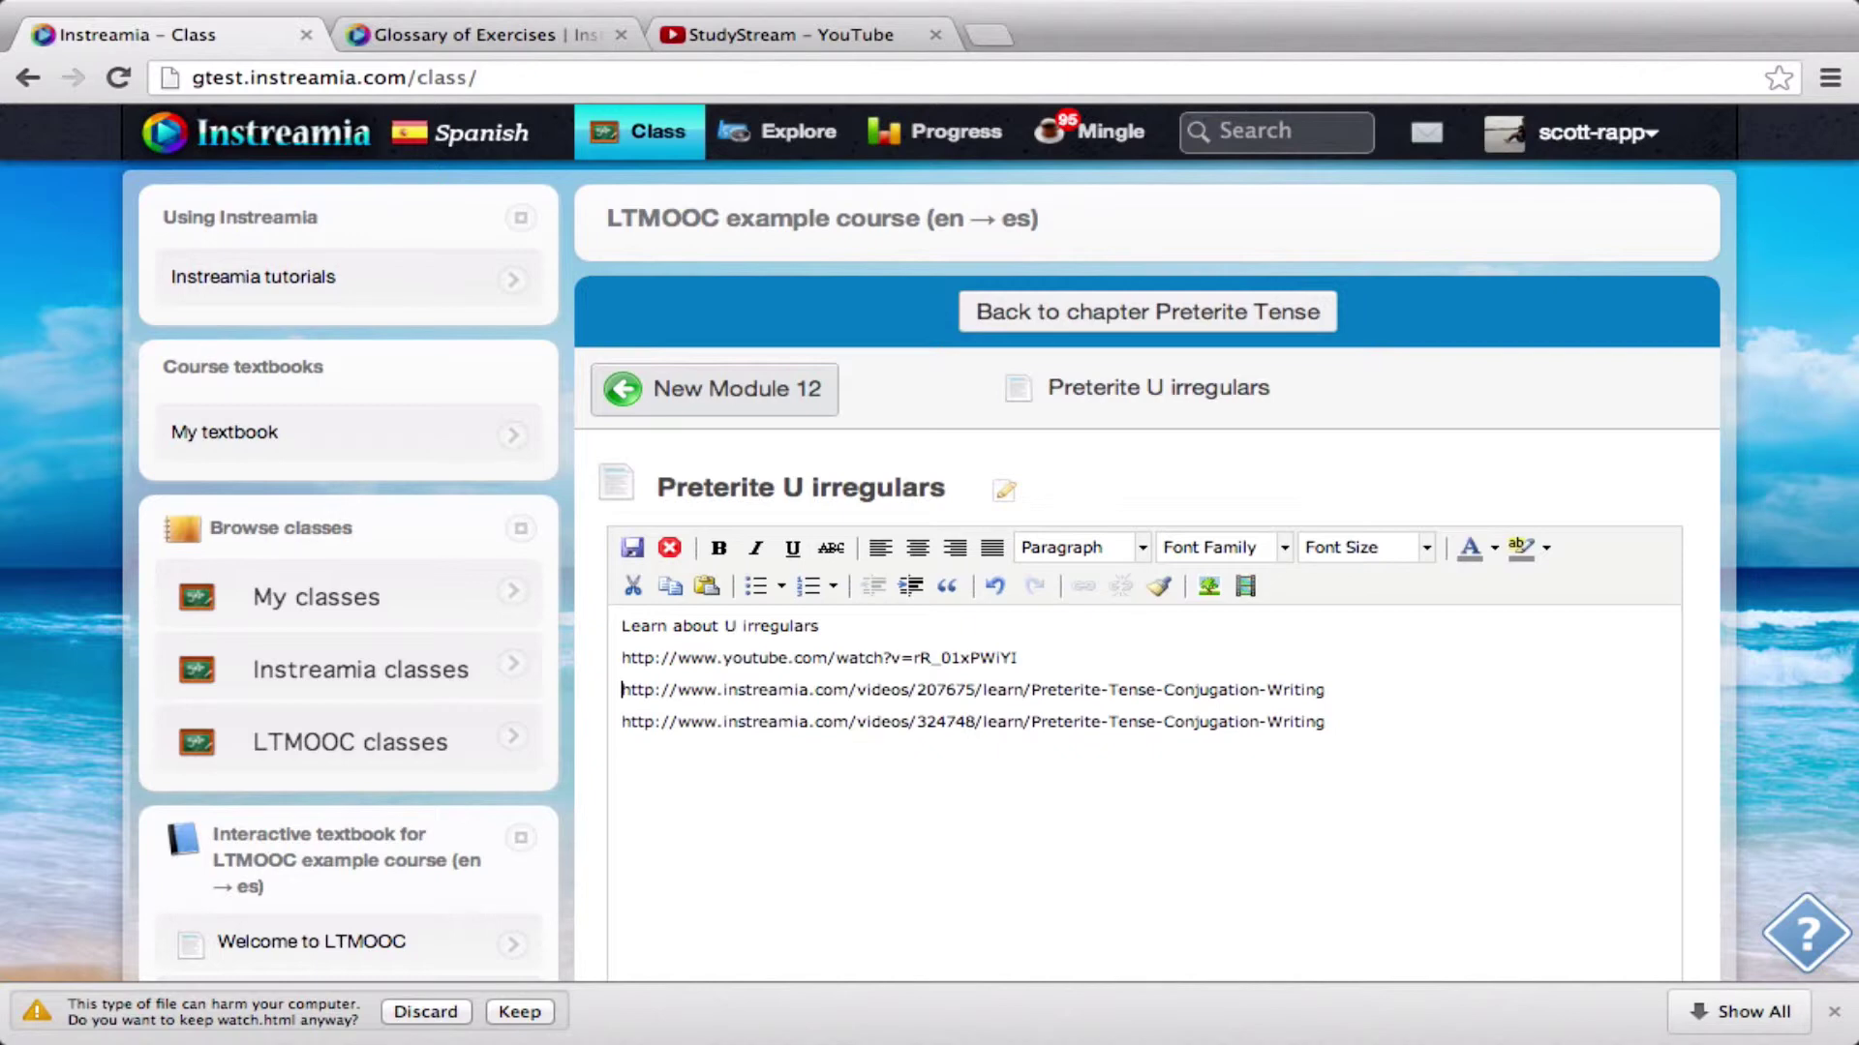
double_click(953, 724)
key("super+v")
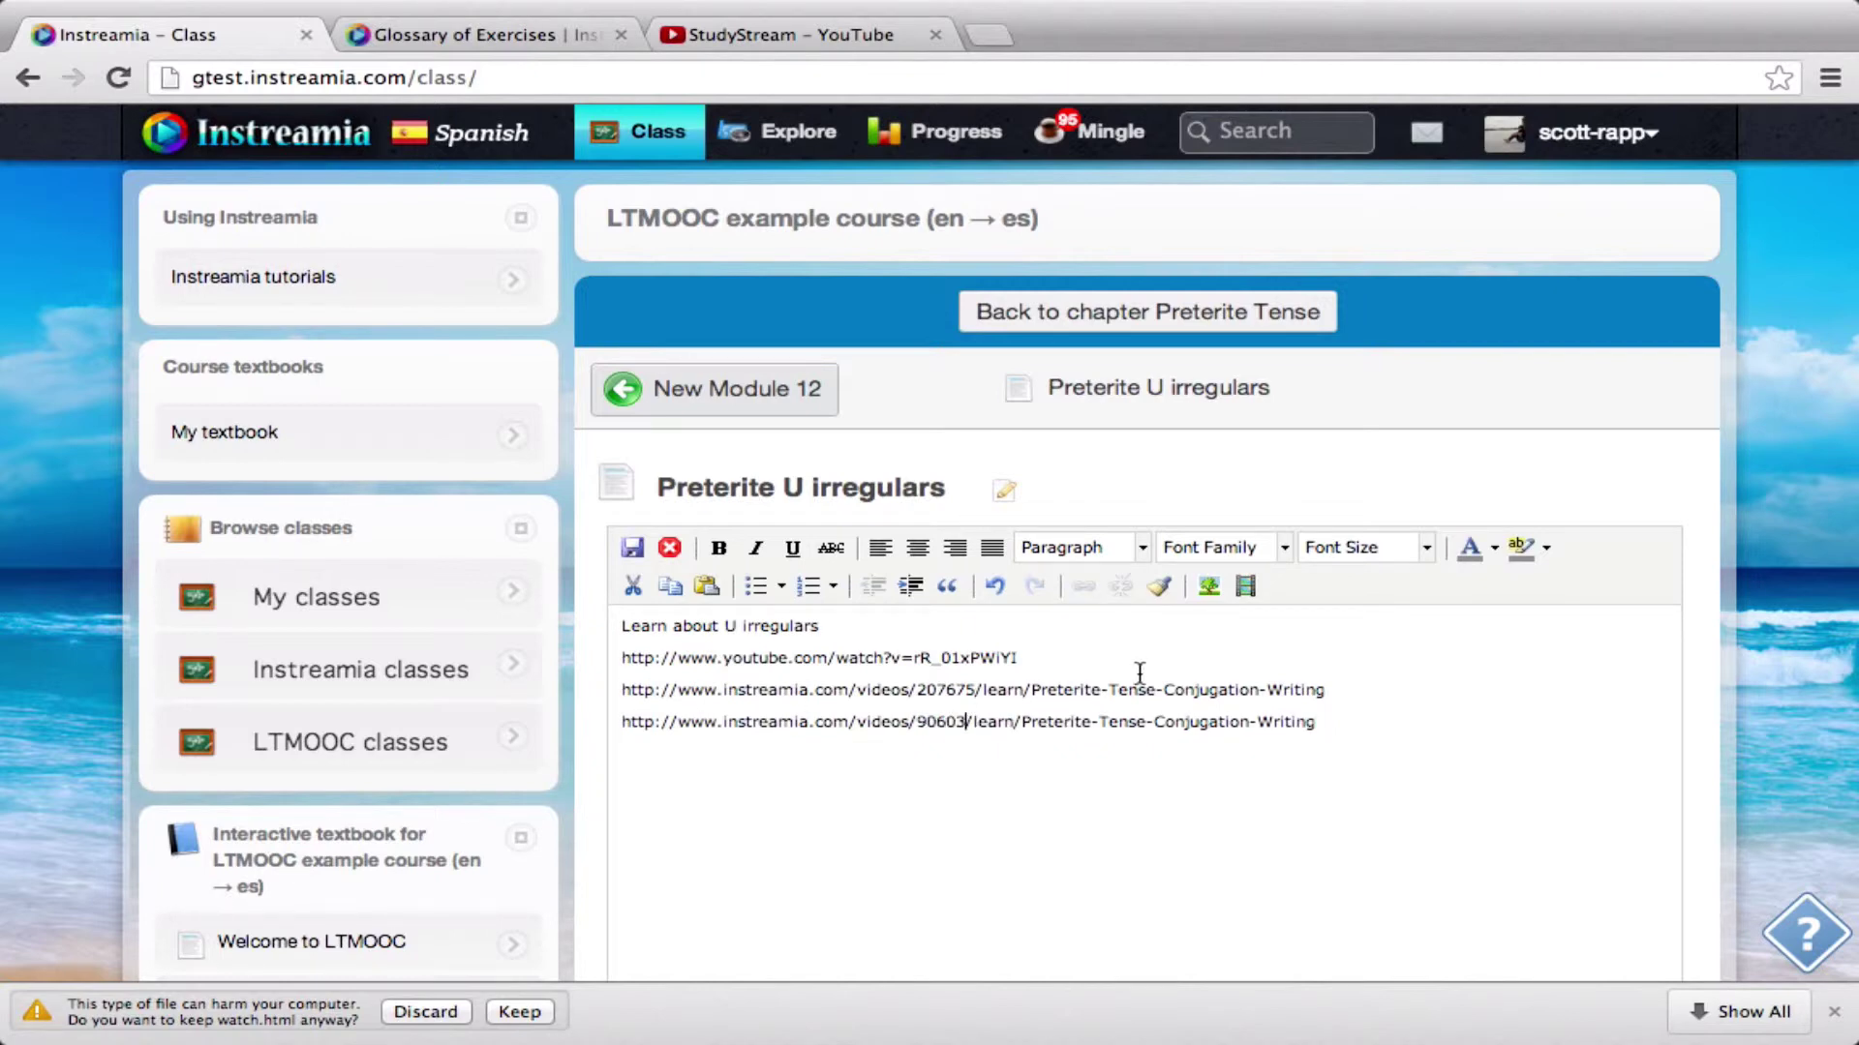
Add a blank line after the second conjugation writing link, save the Preterite U irregulars content and return to the Preterite Tense chapter.
left_click(1444, 718)
key("Return")
left_click(632, 548)
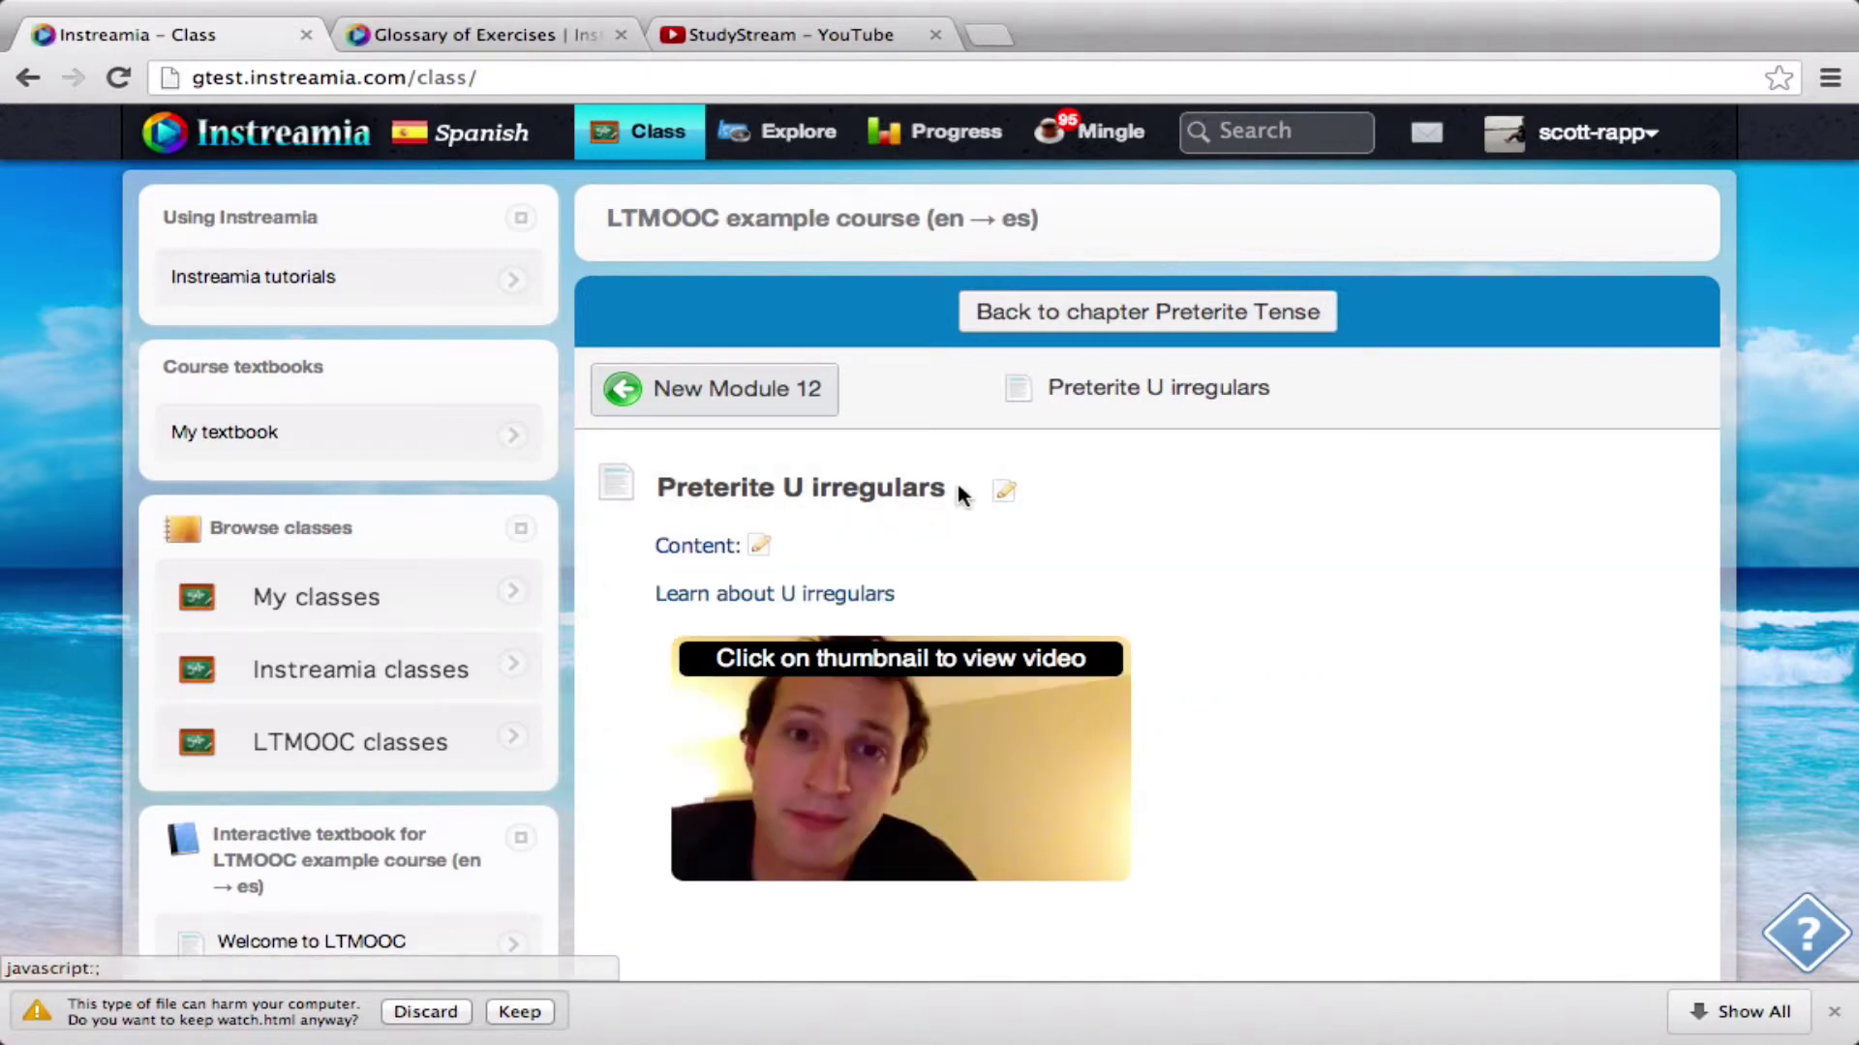
left_click(1089, 312)
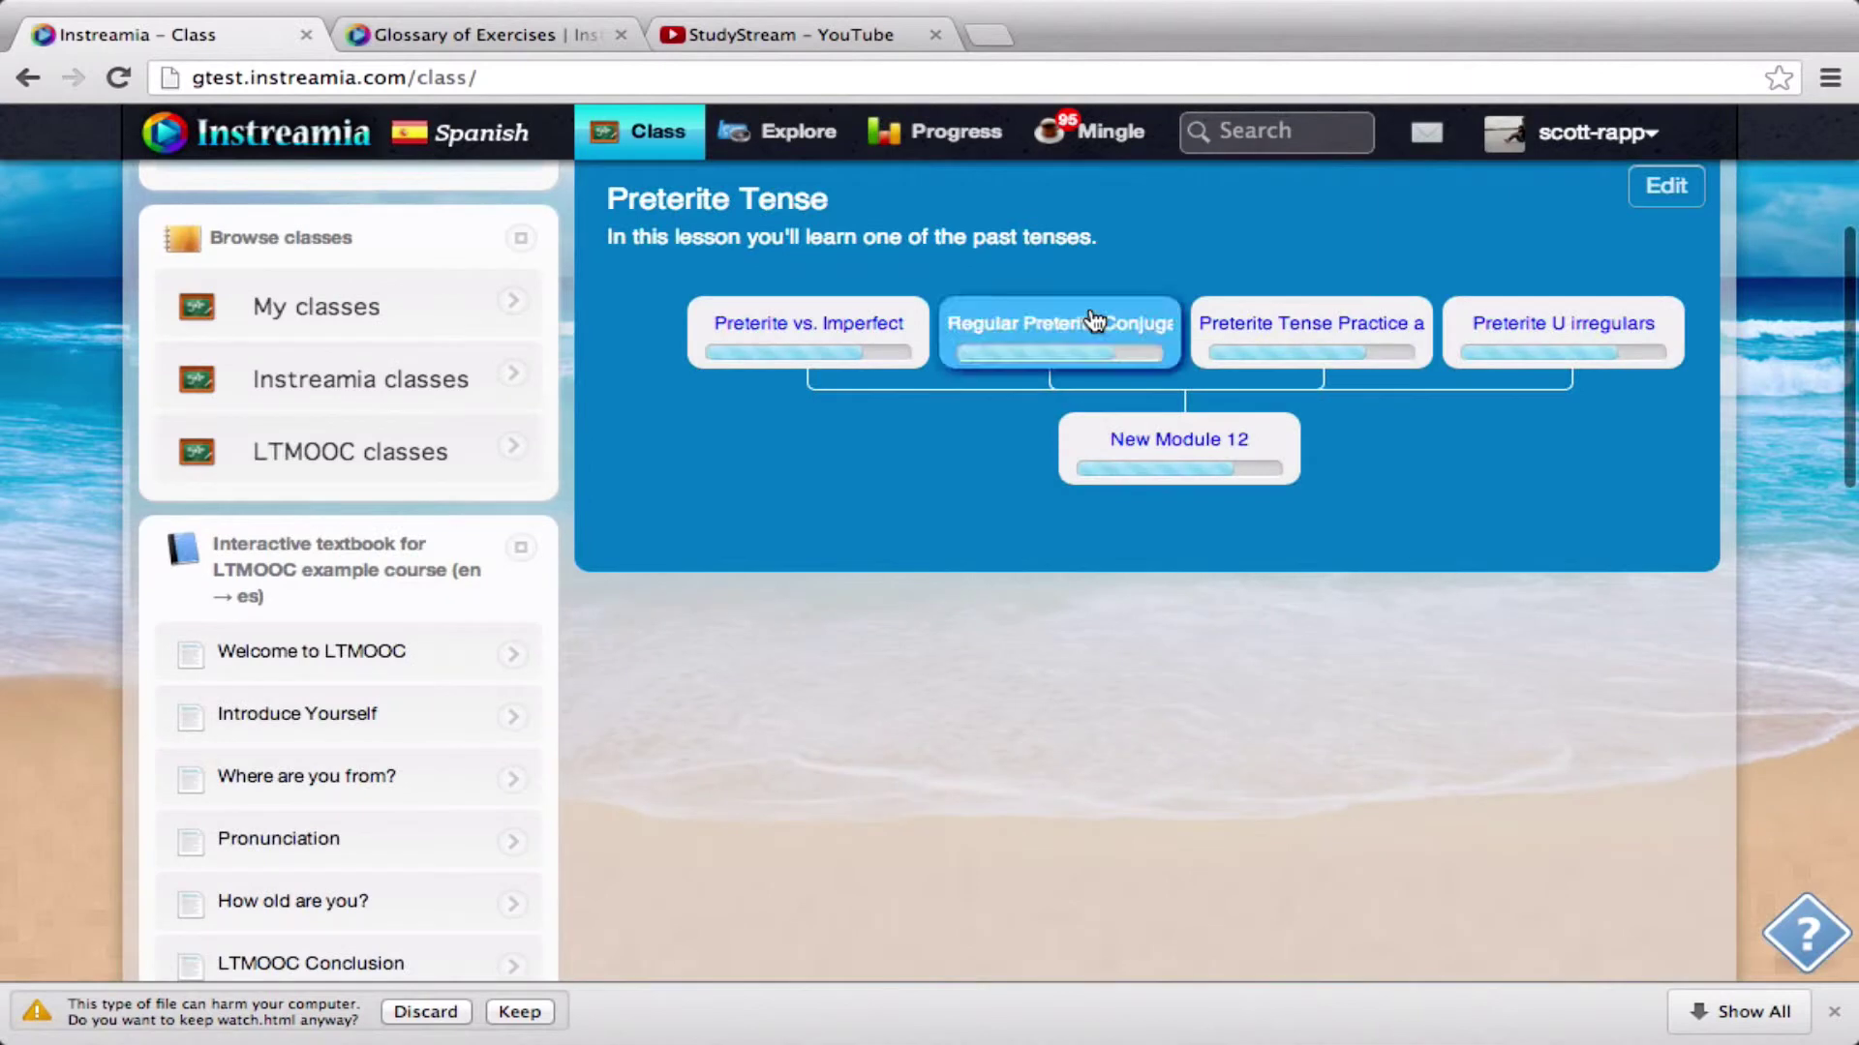
Open New Module 12, rename it "Record what you did yesterday" and save the title.
left_click(1203, 480)
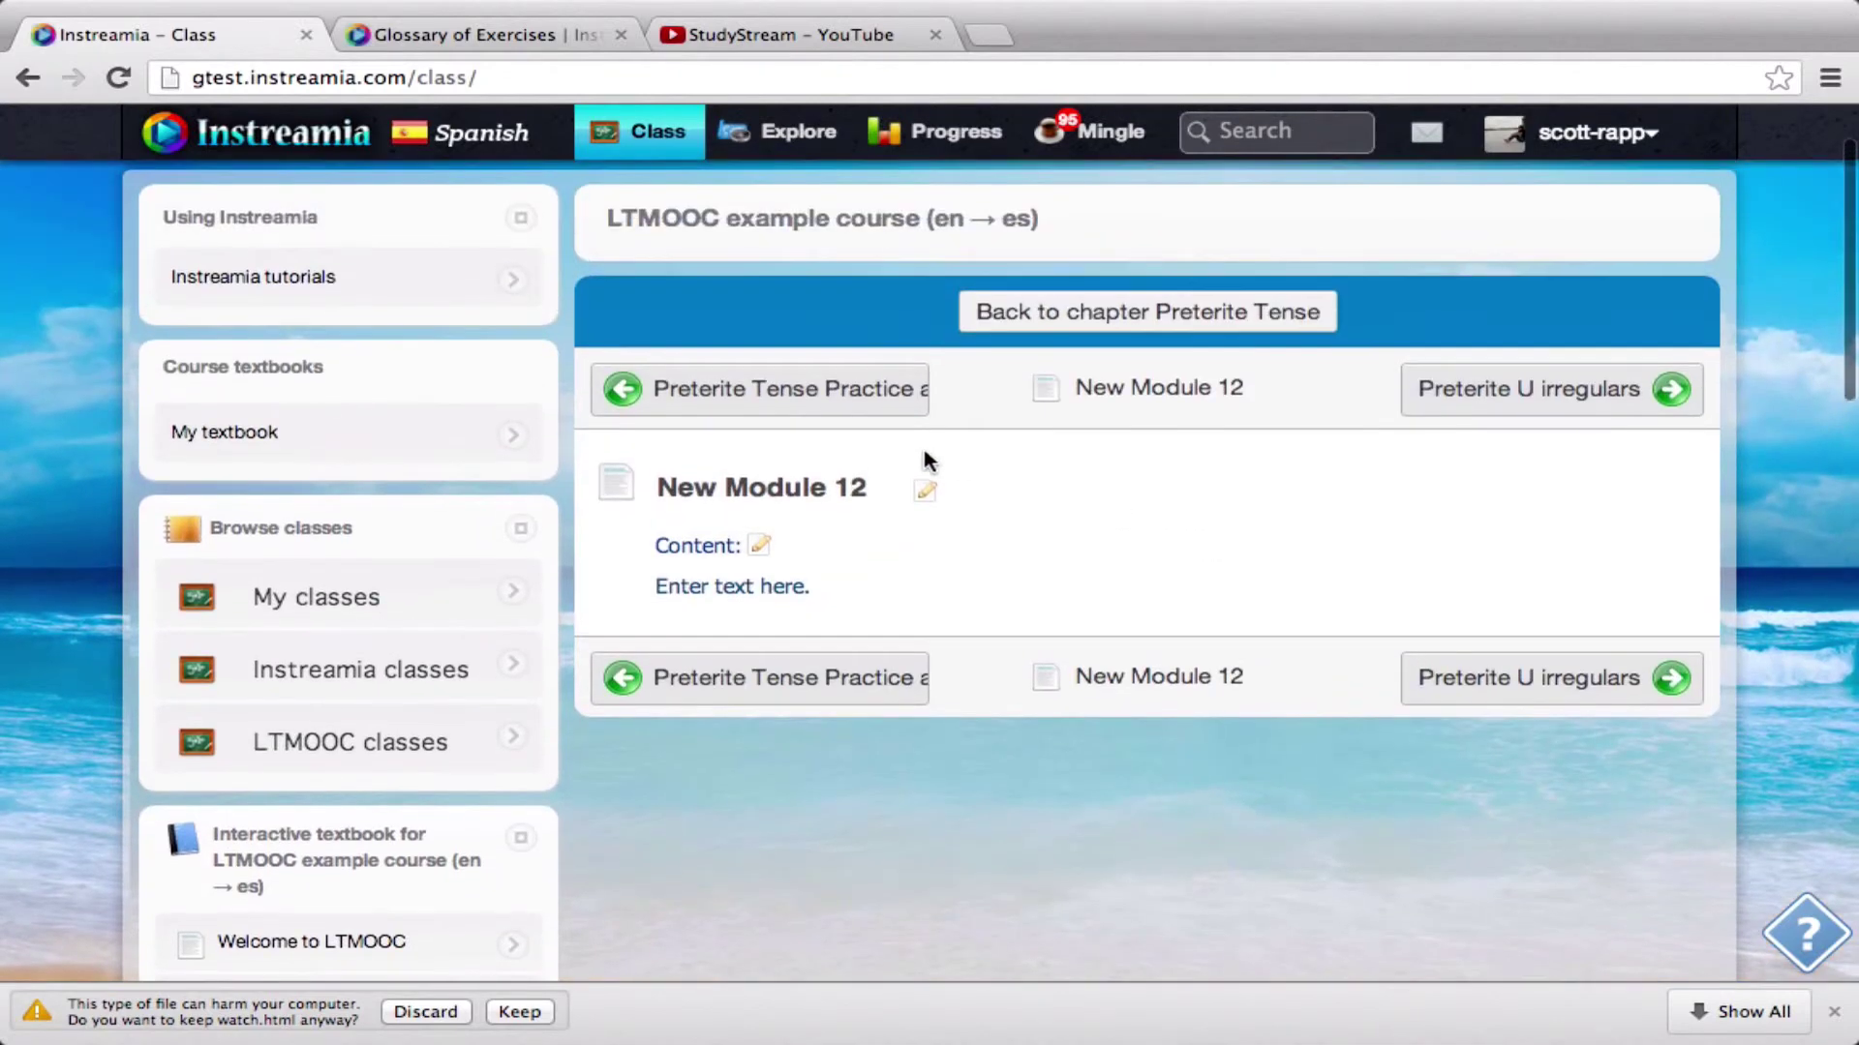
left_click(927, 493)
left_click_drag(868, 487, 656, 487)
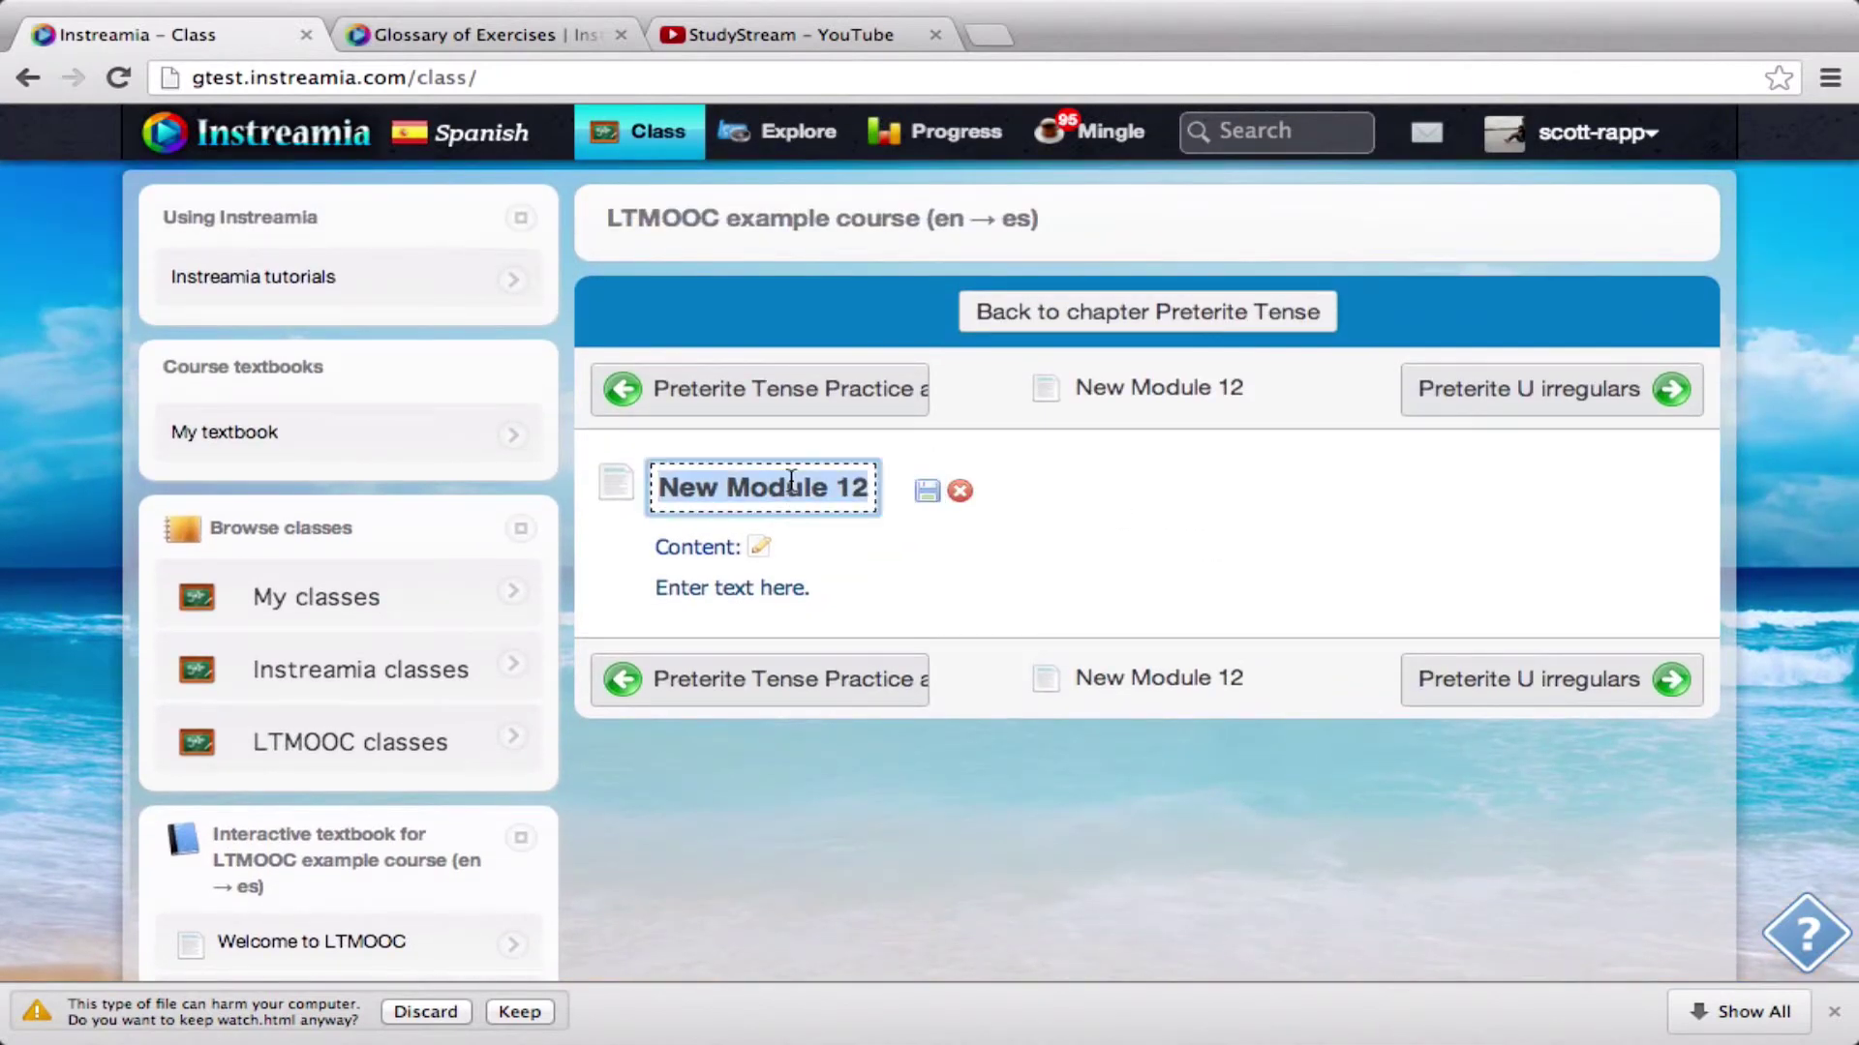
type("Record wha")
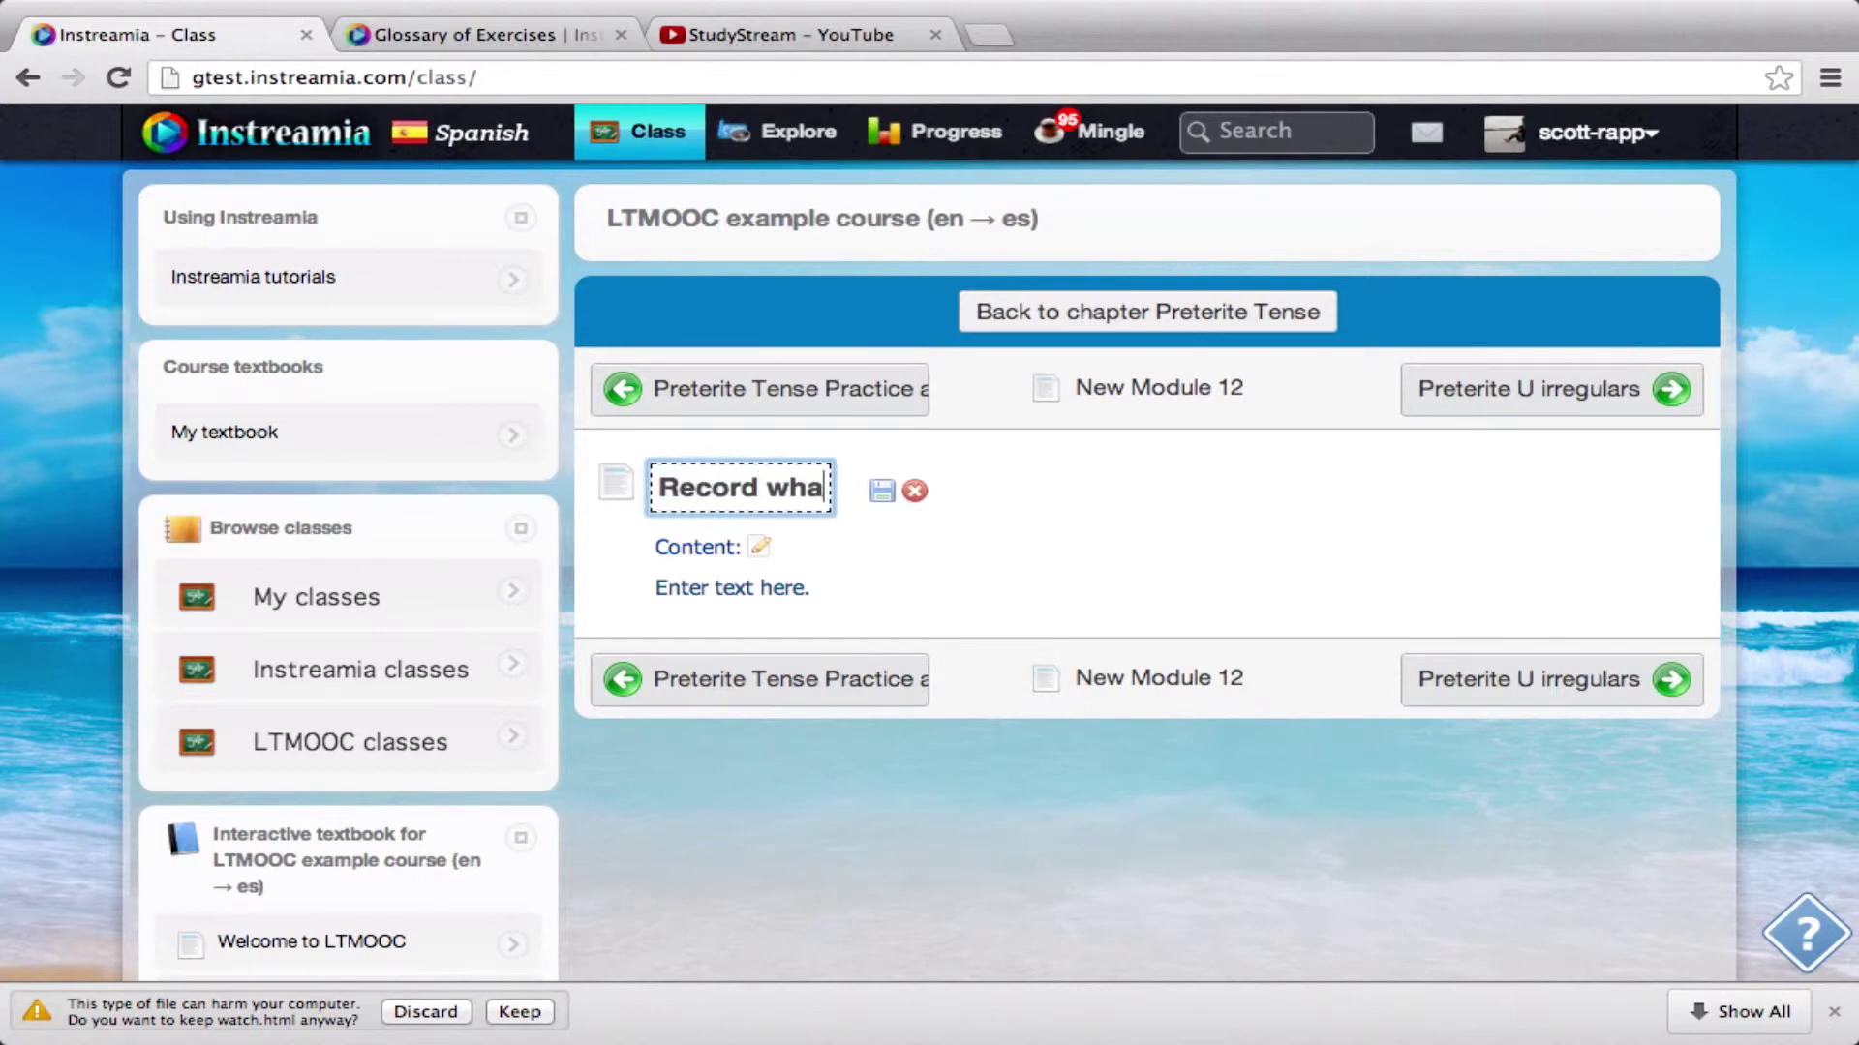
type("t you did yest")
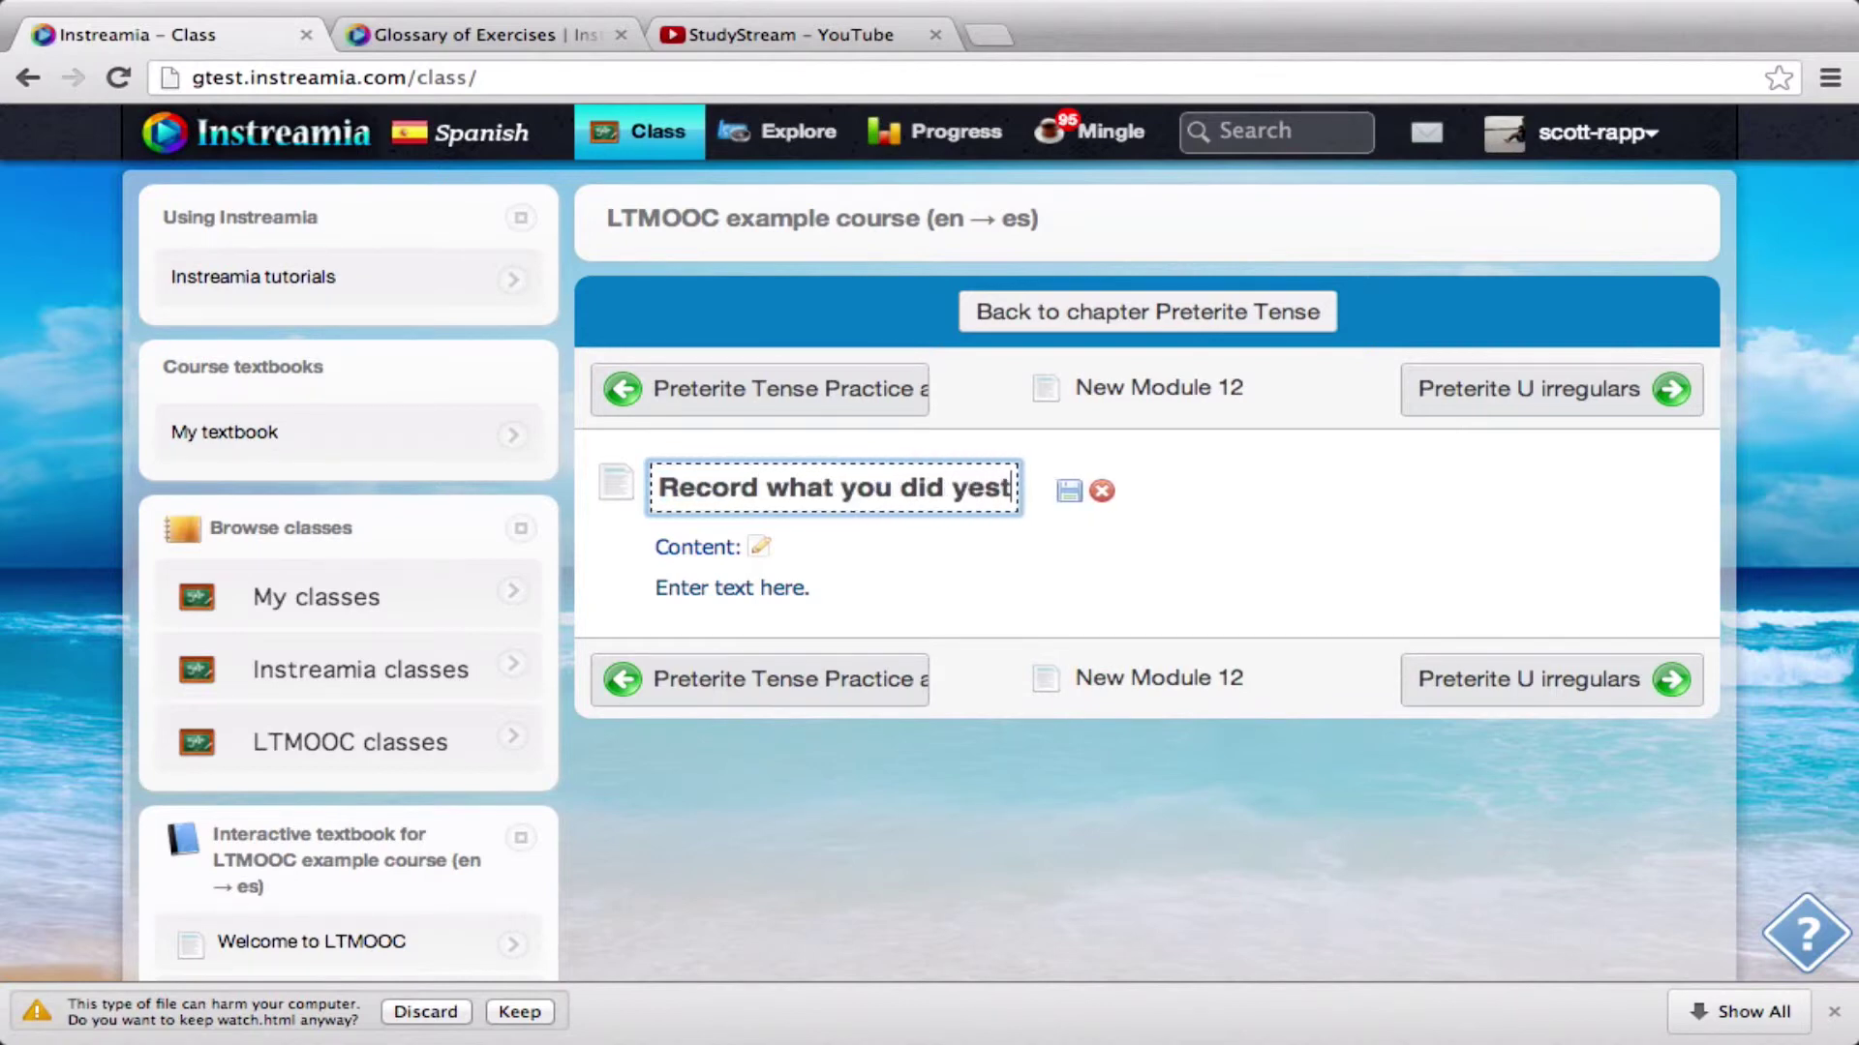
type("erday")
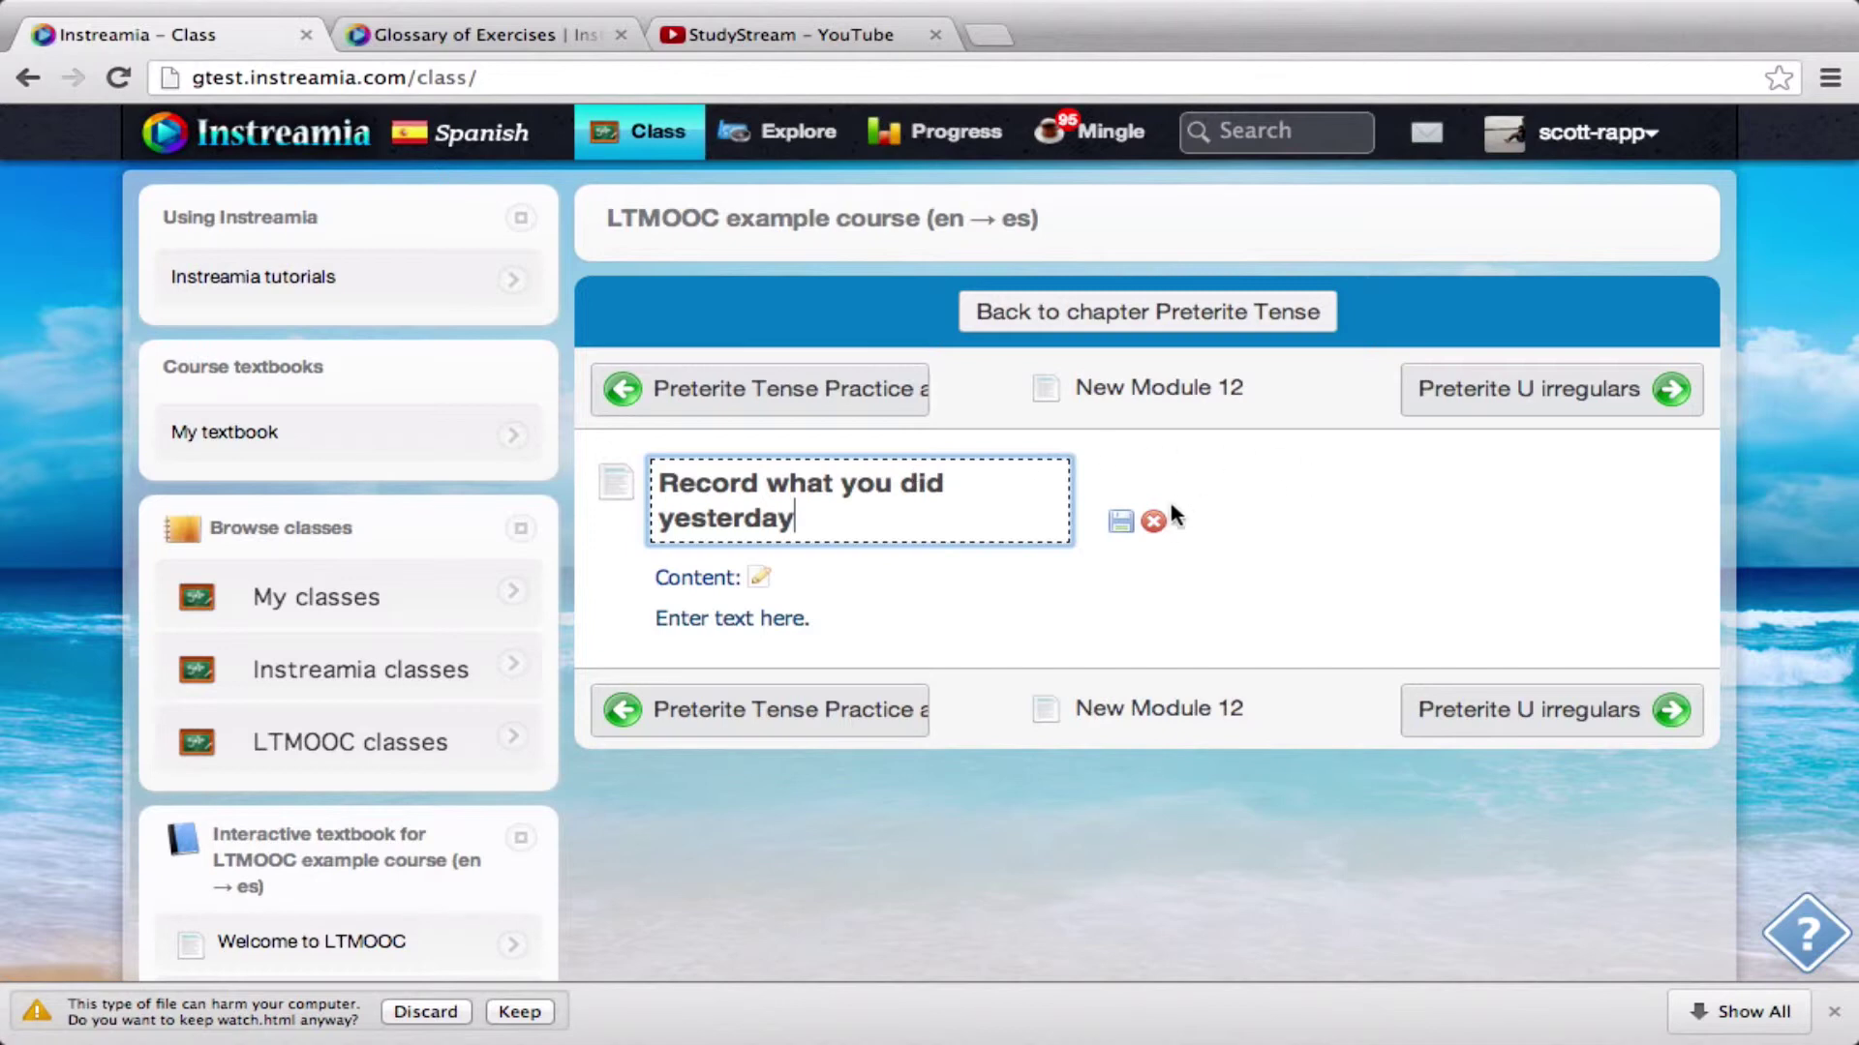
left_click(1120, 520)
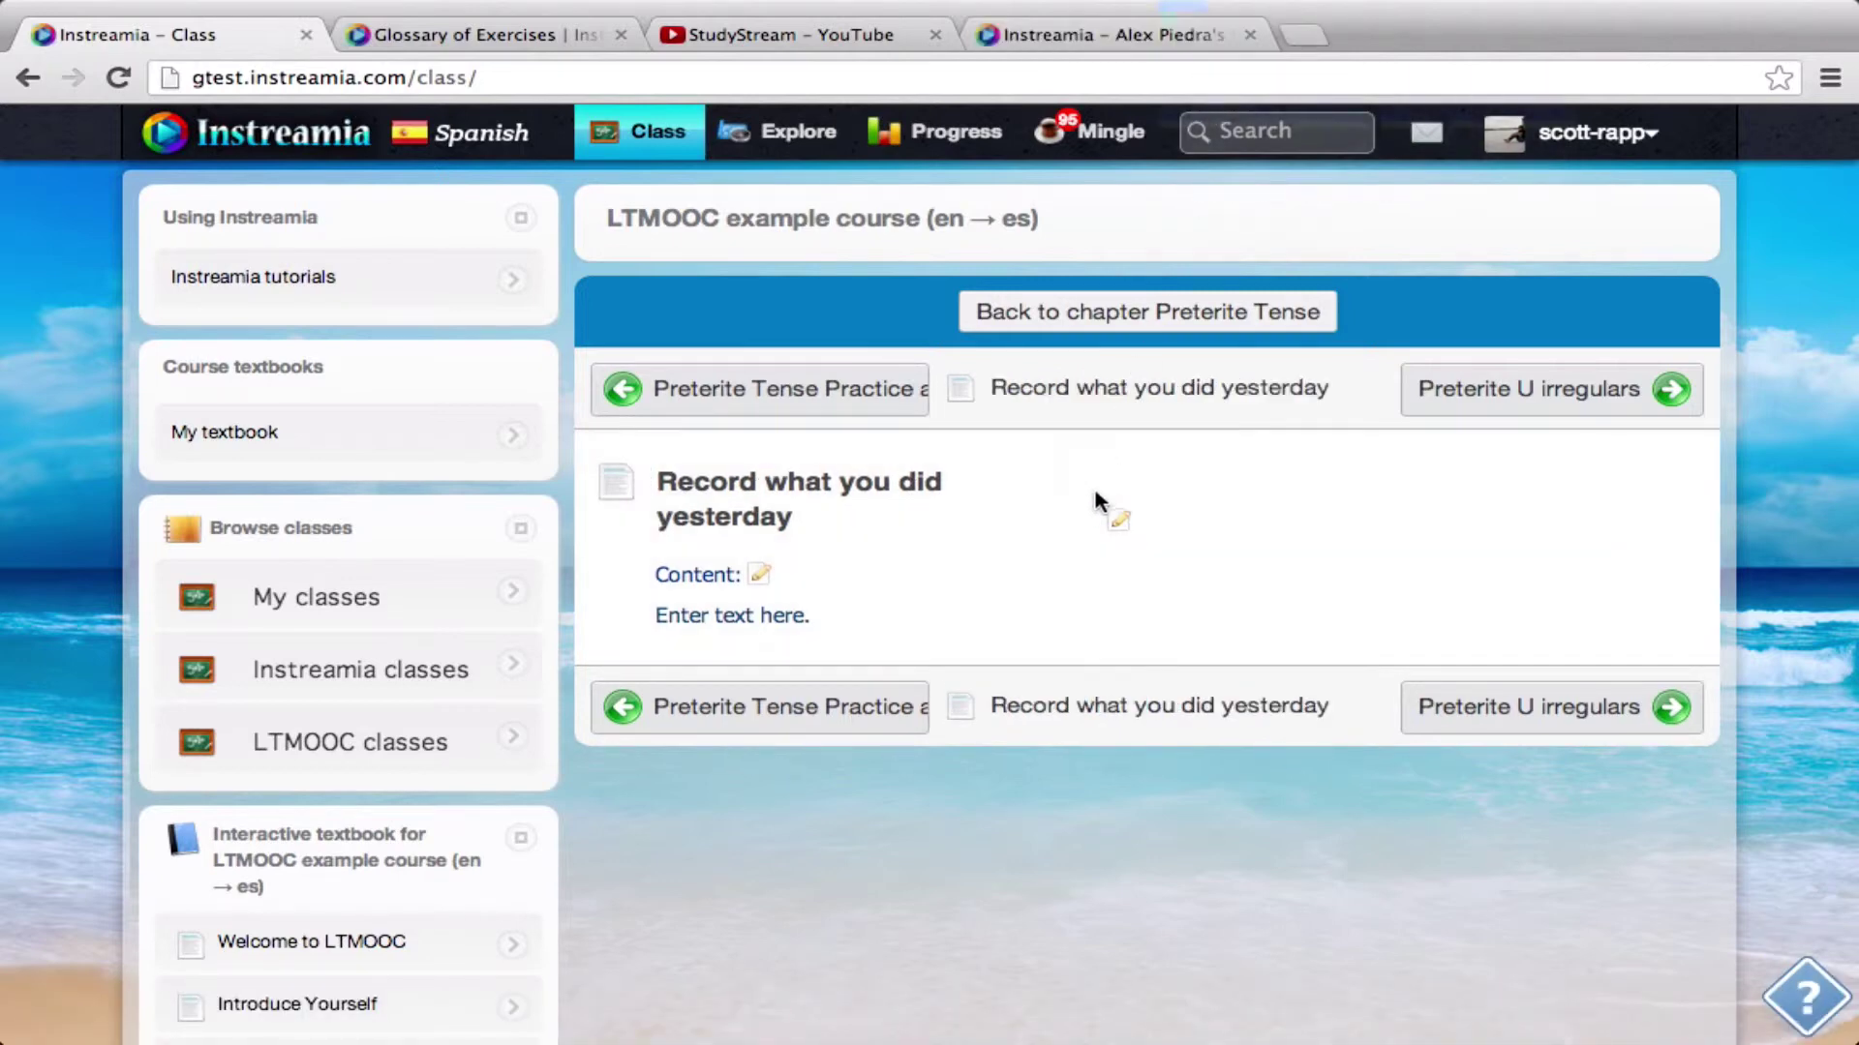
Replace the module's placeholder content with "First, learn from this example".
left_click(761, 577)
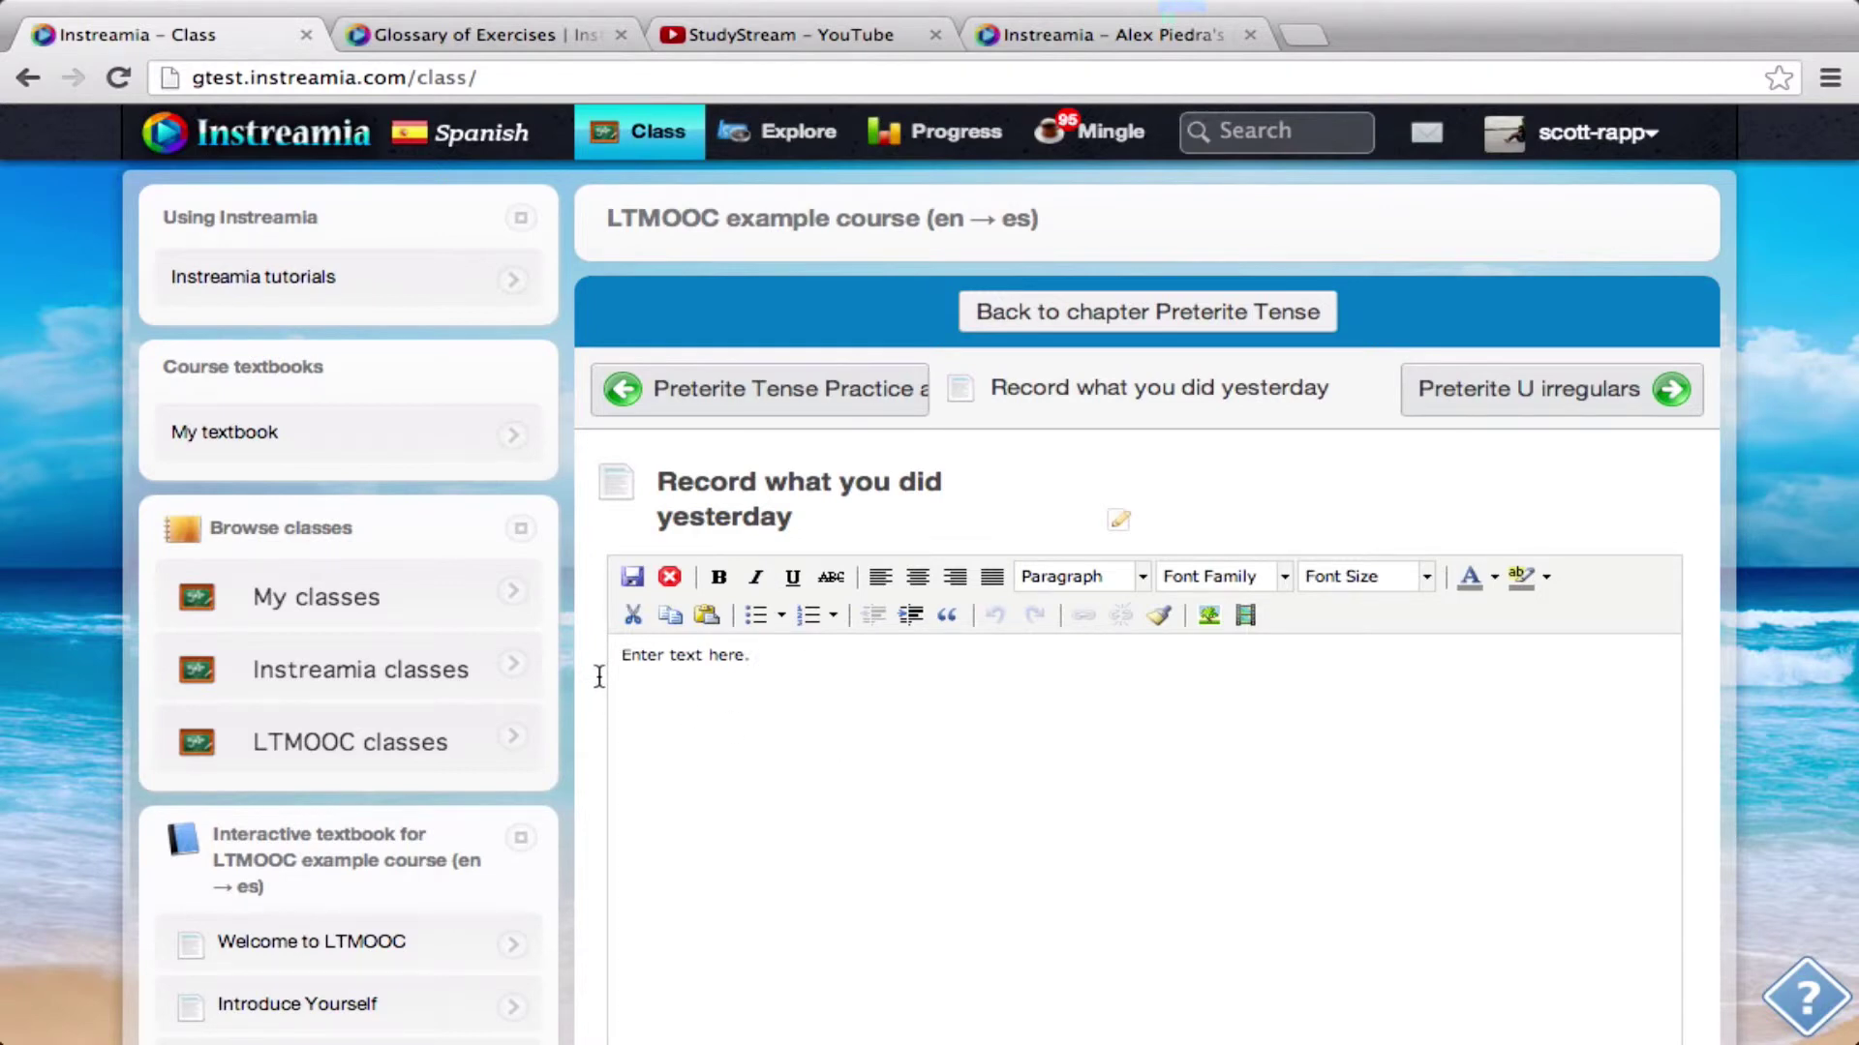
left_click_drag(792, 652, 594, 655)
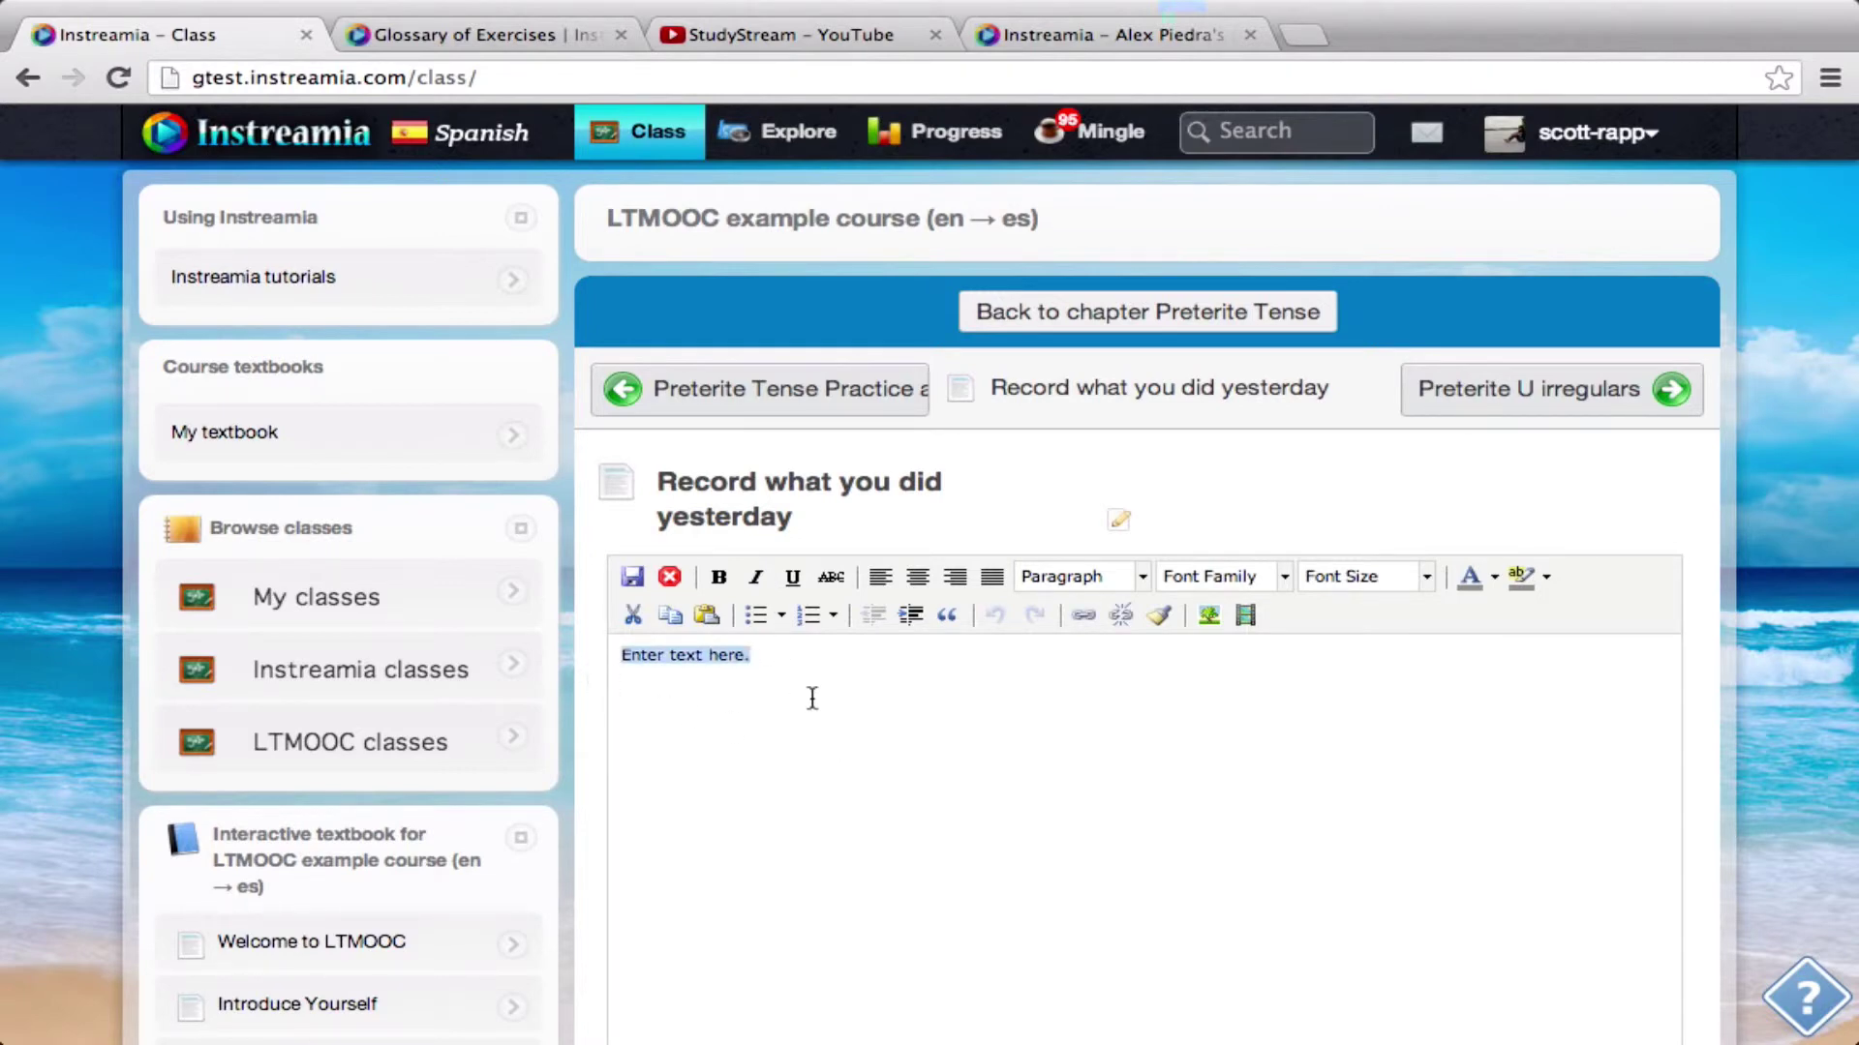
type("First, le")
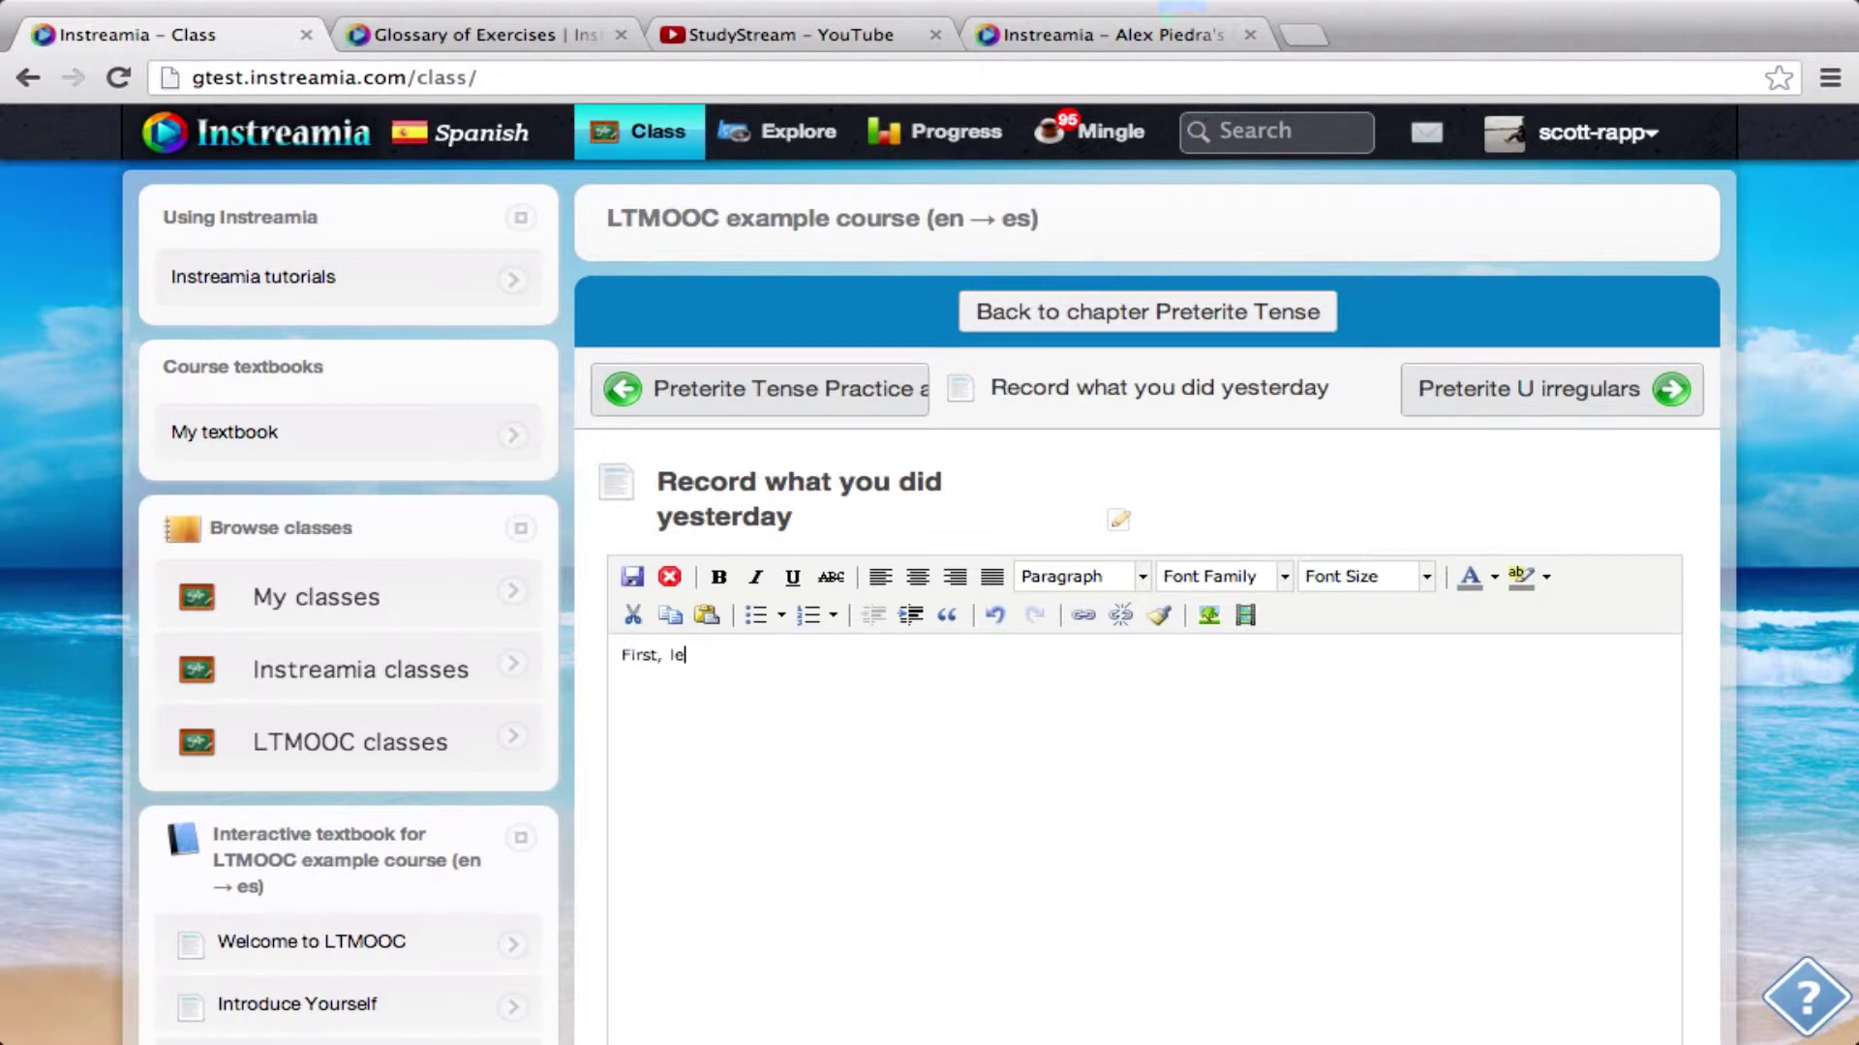
type("arn from this example")
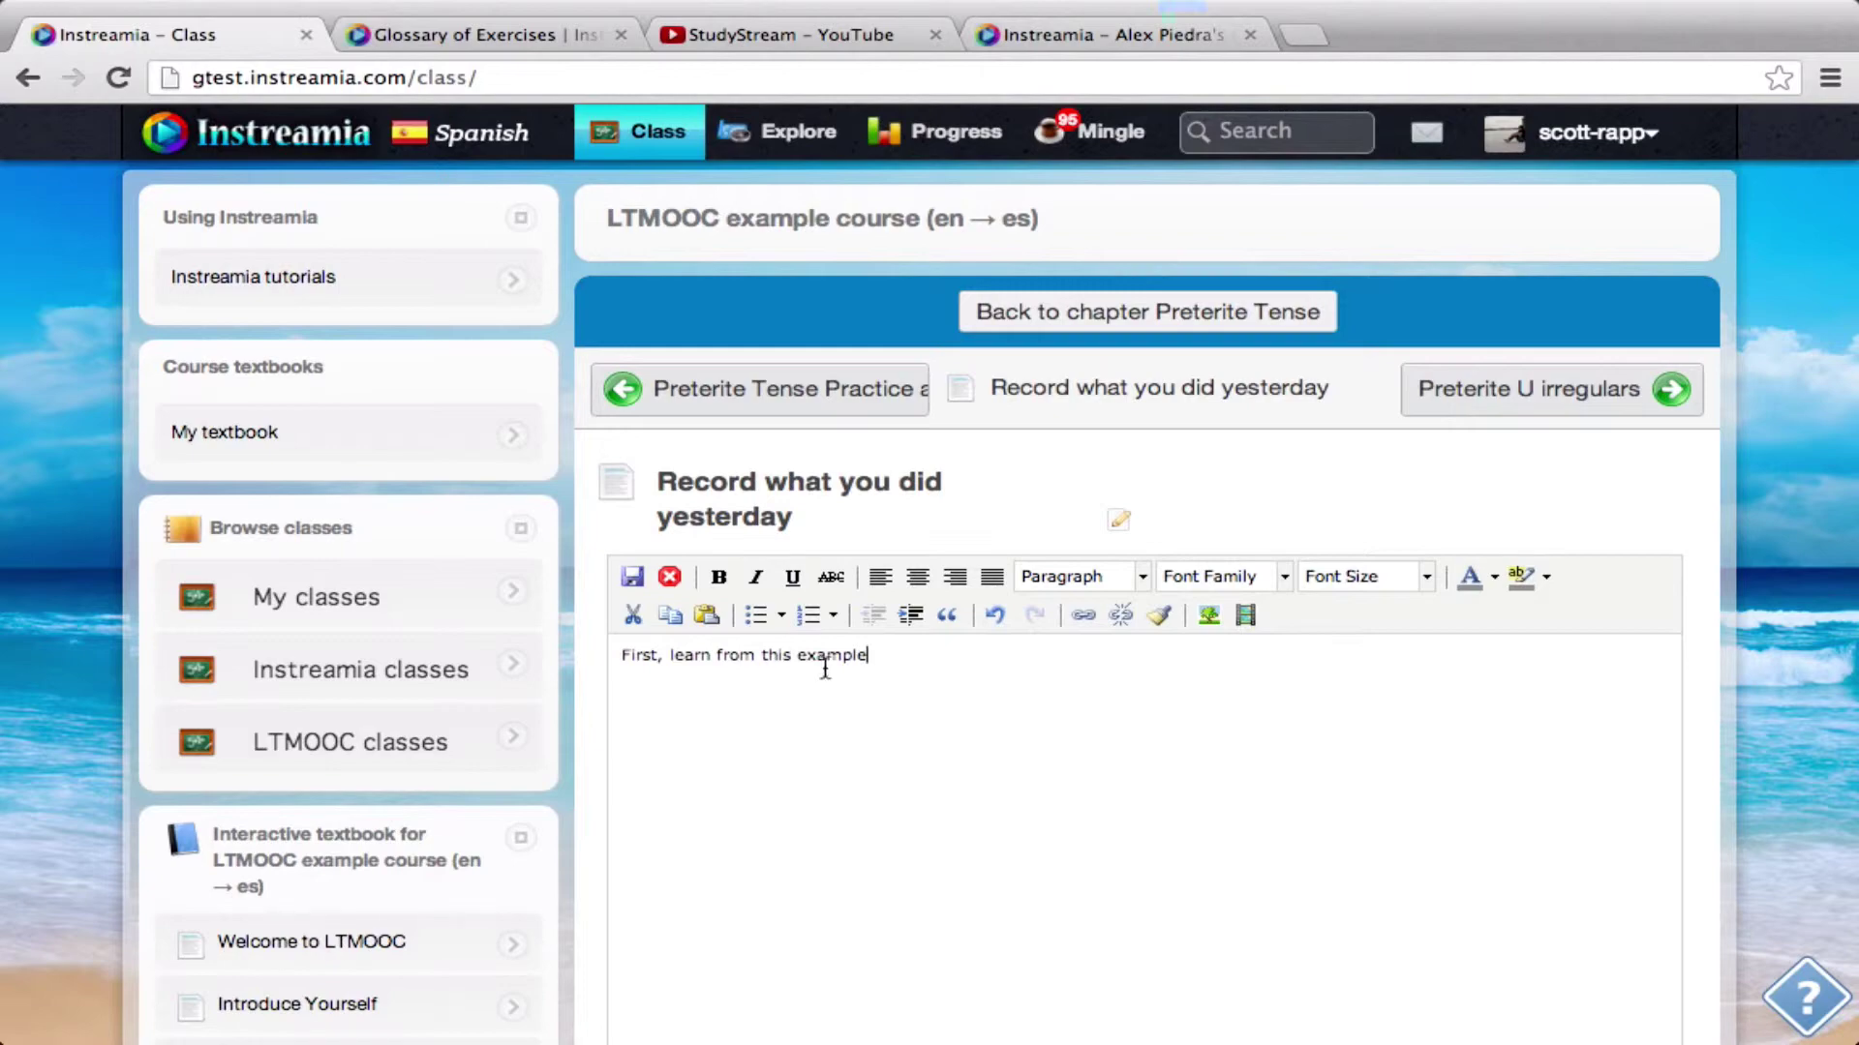
Review the Live Listening exercise for the student's description of yesterday and copy its web address.
left_click(1069, 33)
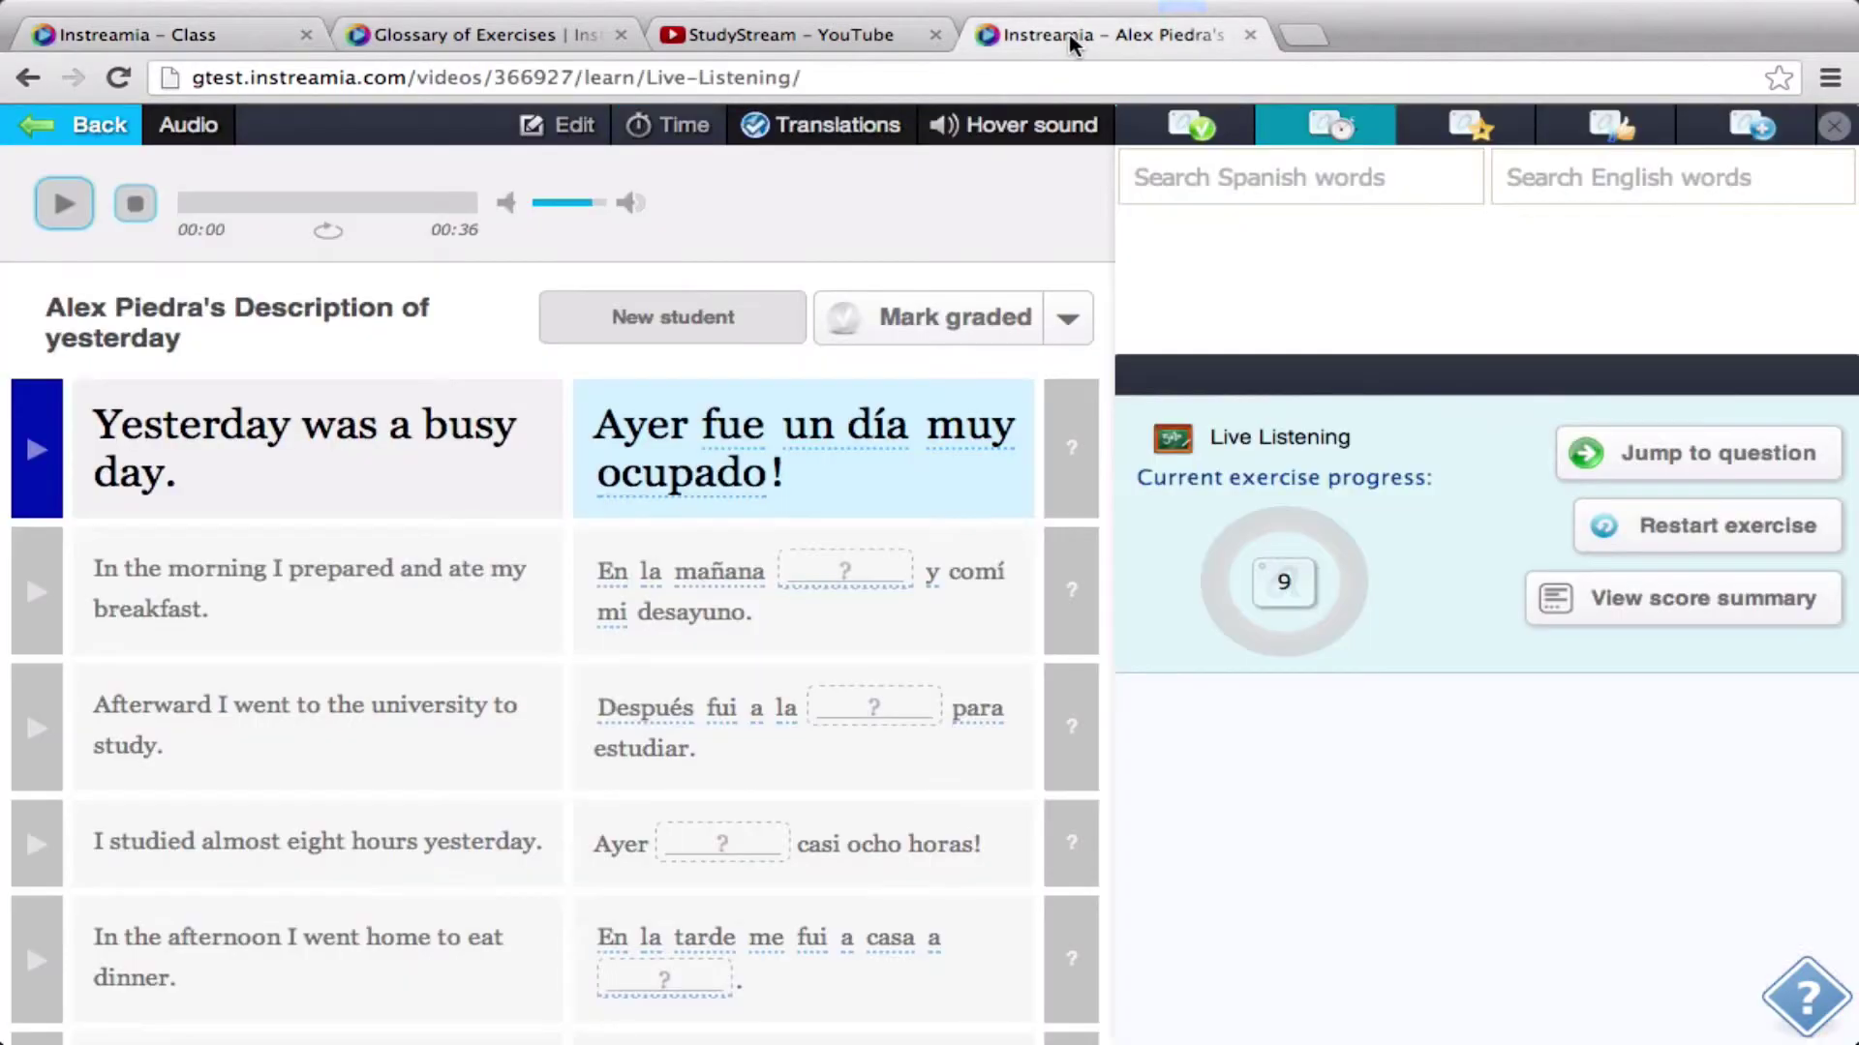
scroll(676, 527, "down", 6)
scroll(675, 526, "up", 7)
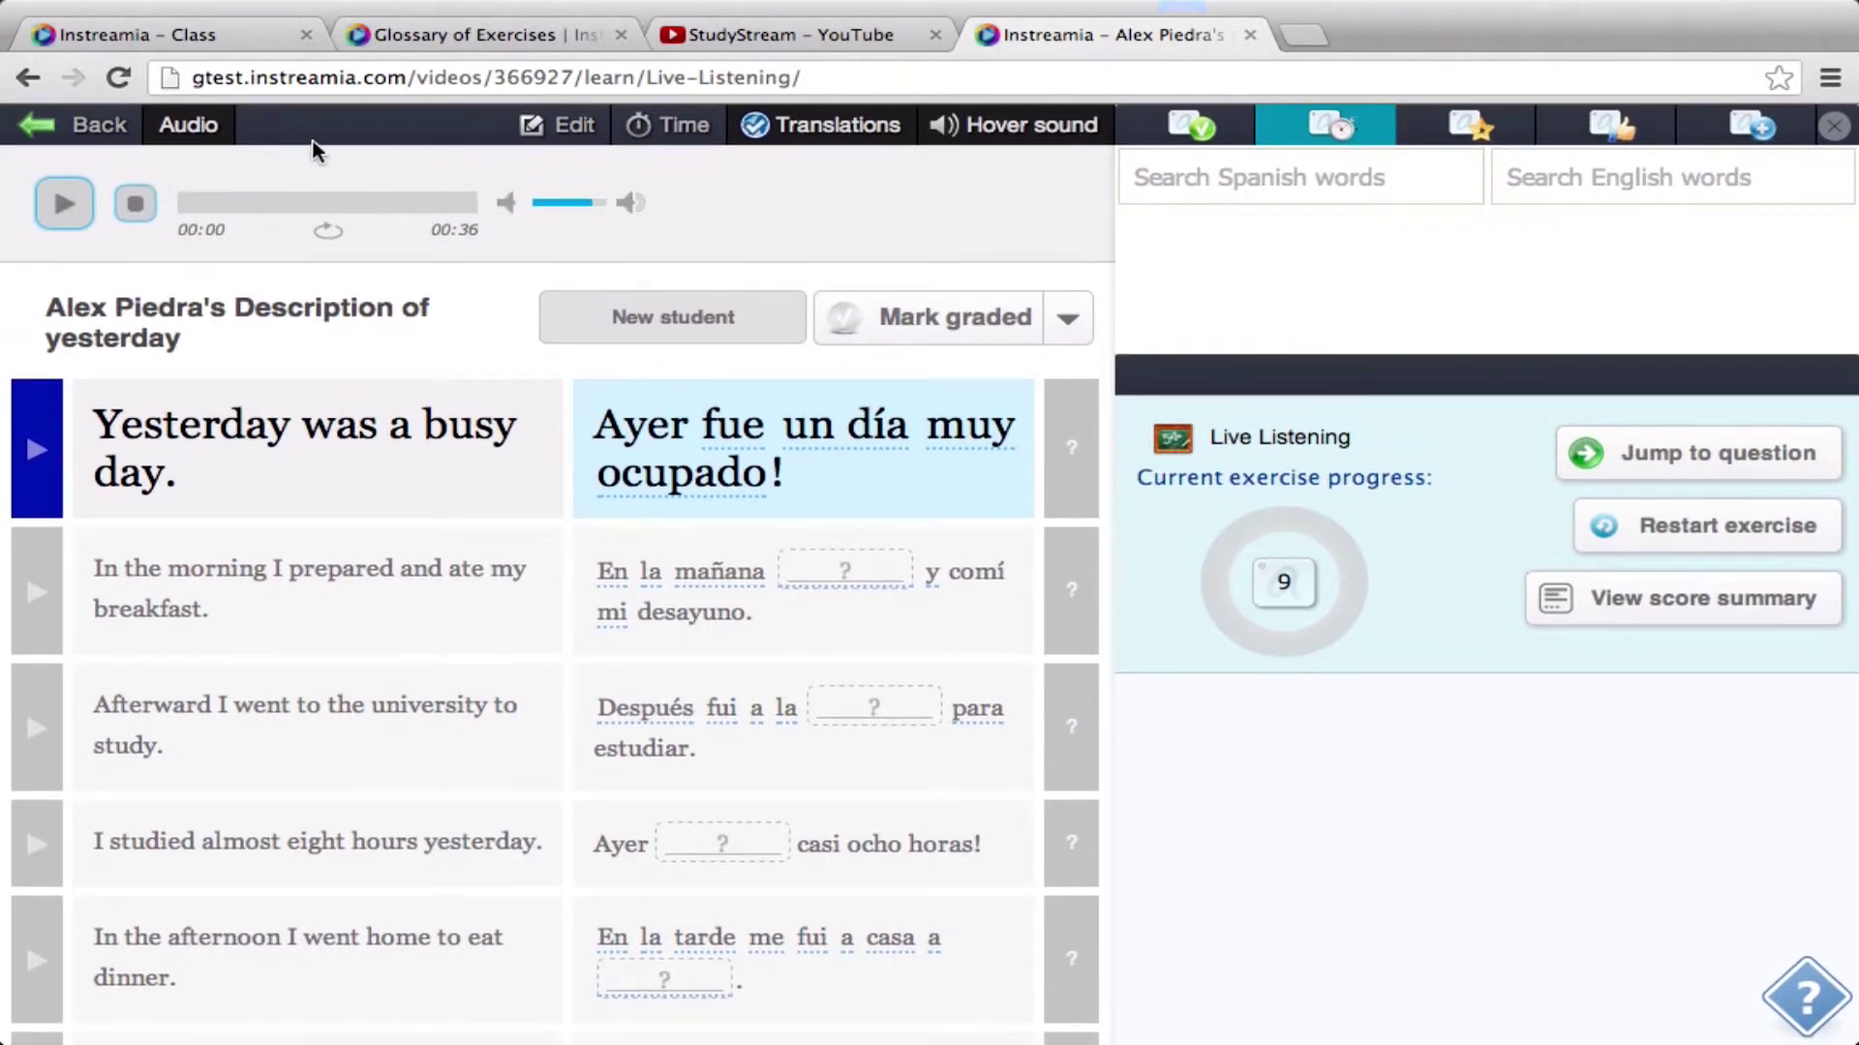
left_click(397, 87)
key("super+c")
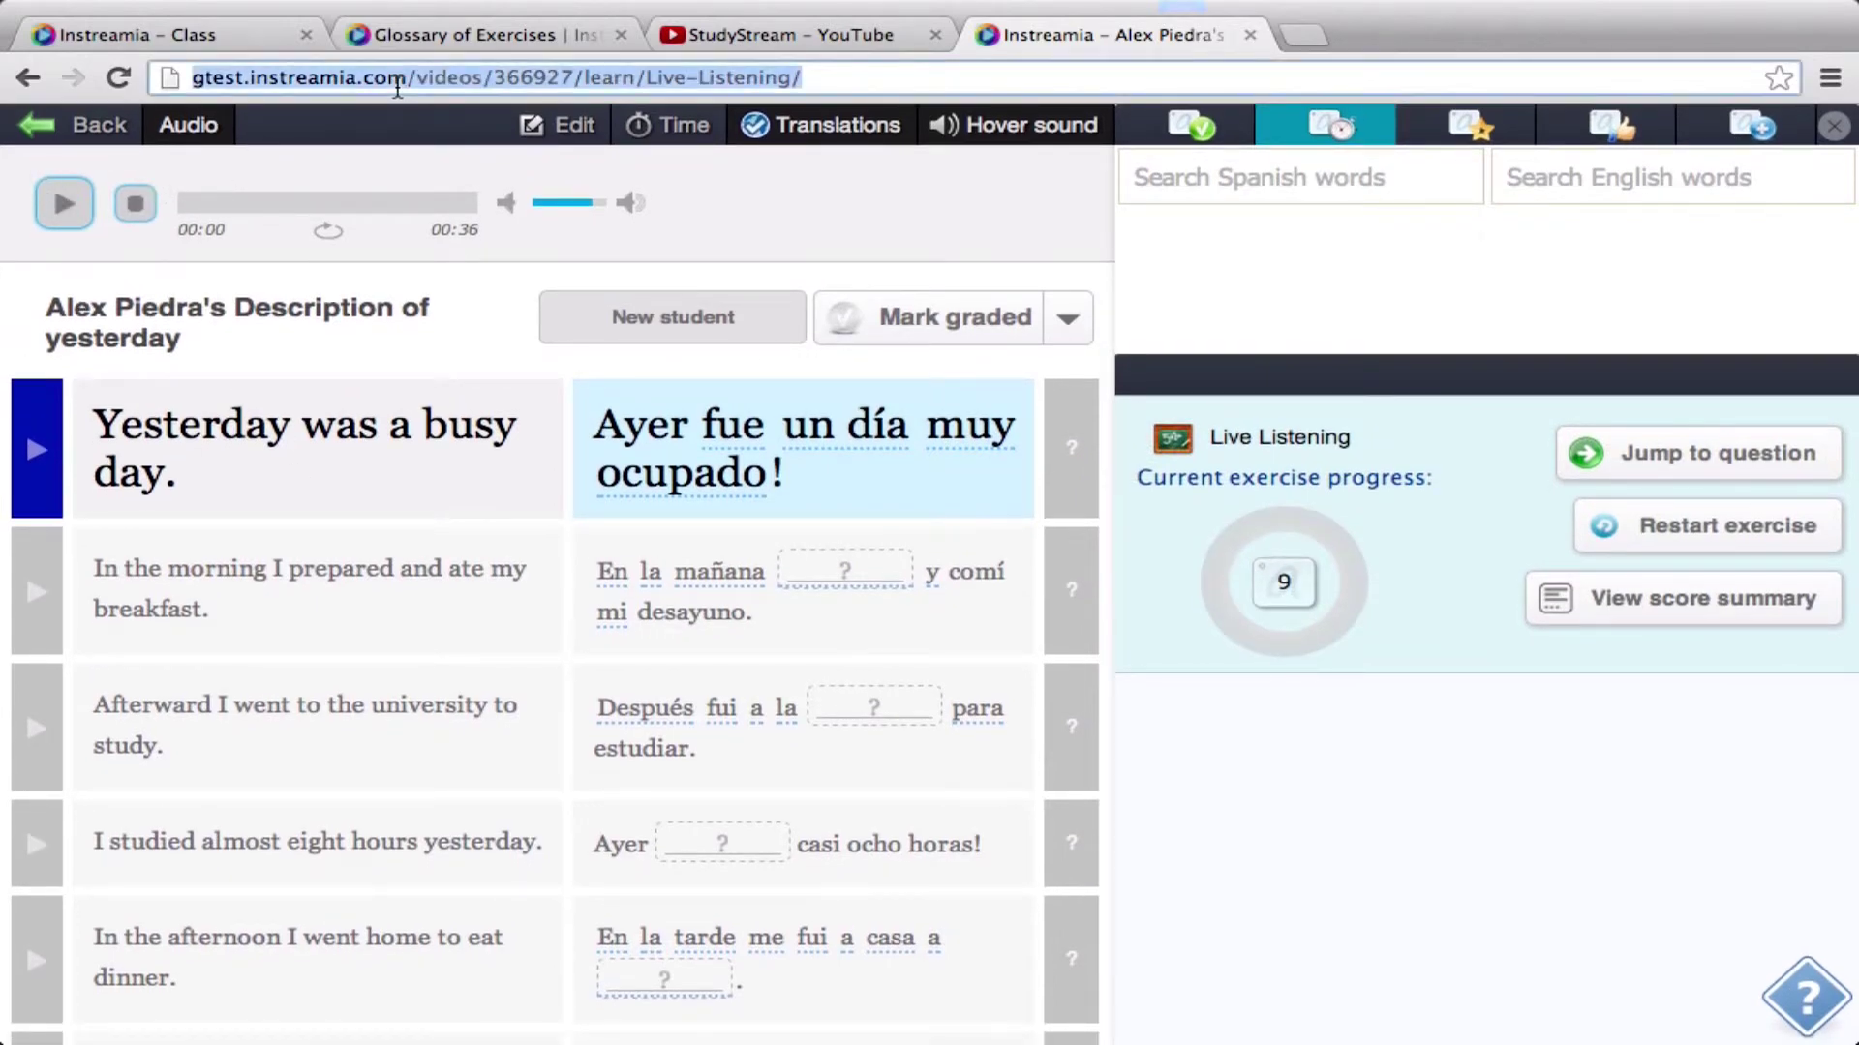
End the module's intro line with a colon and paste the Live-Listening link twice below it, on separate lines.
left_click(143, 34)
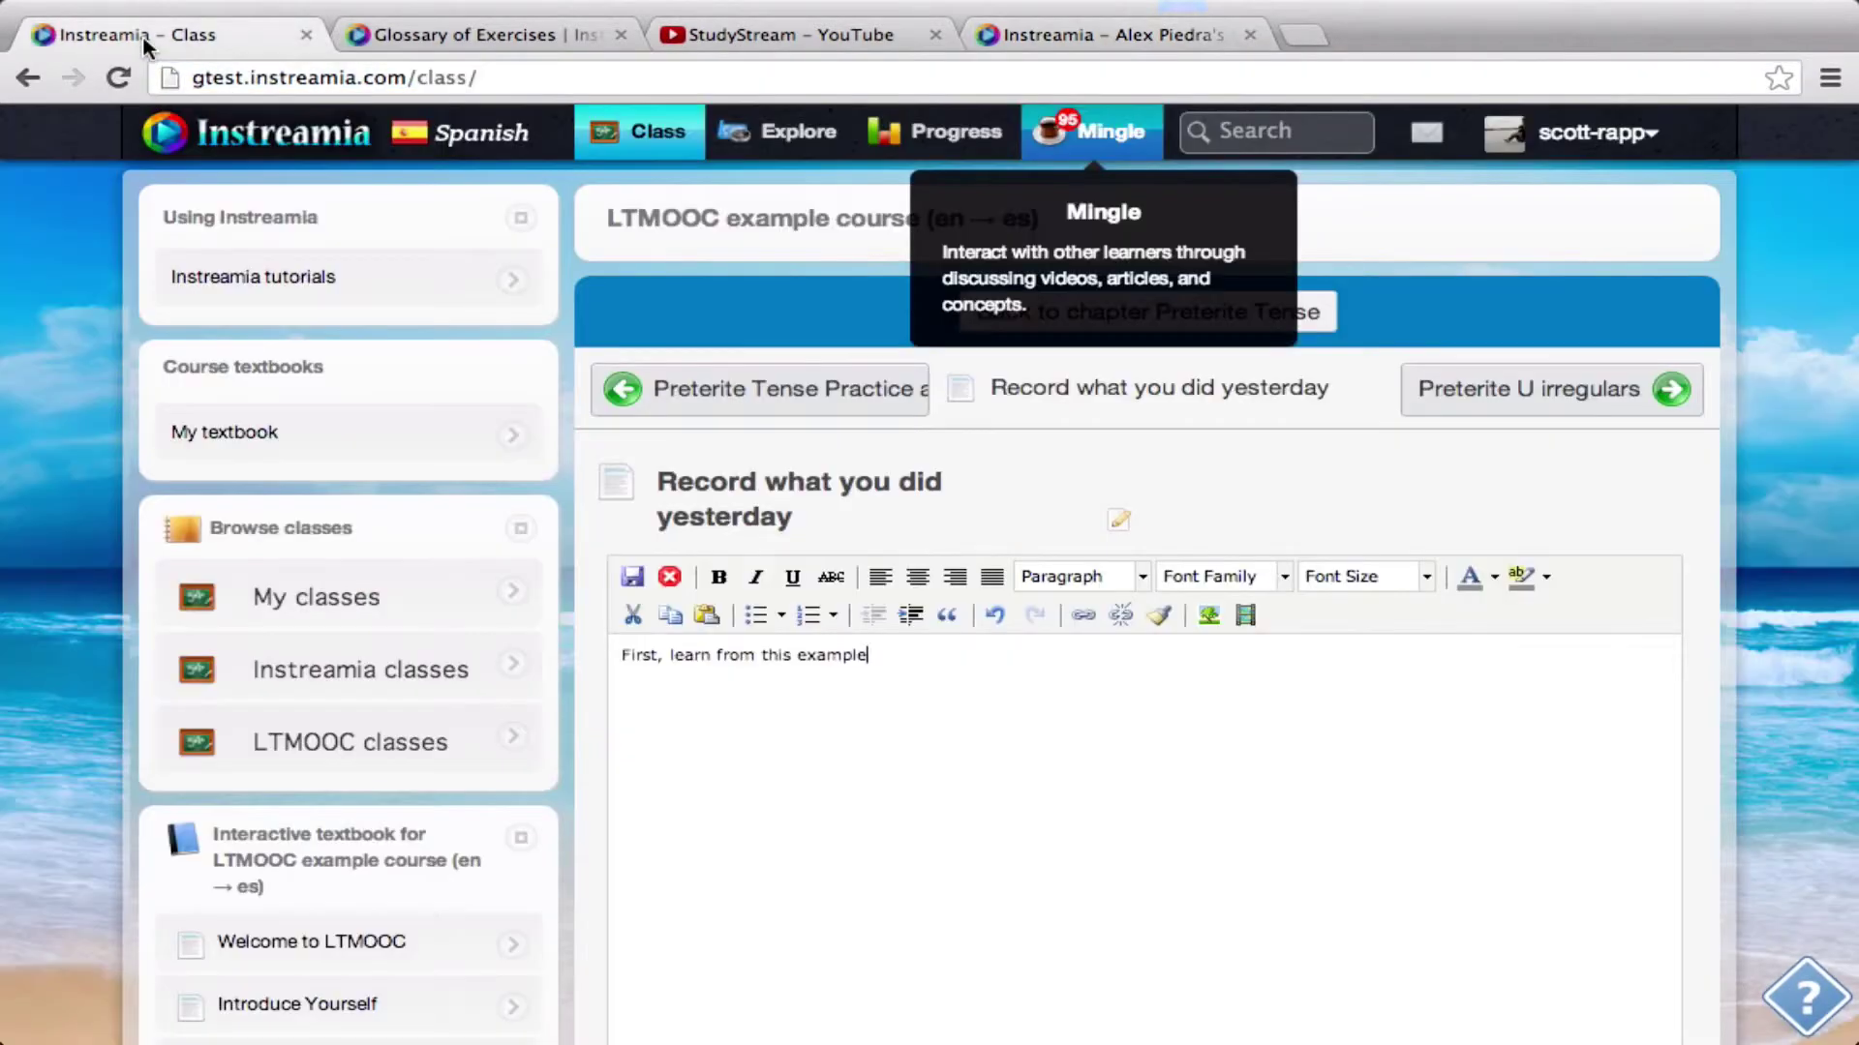
type(":")
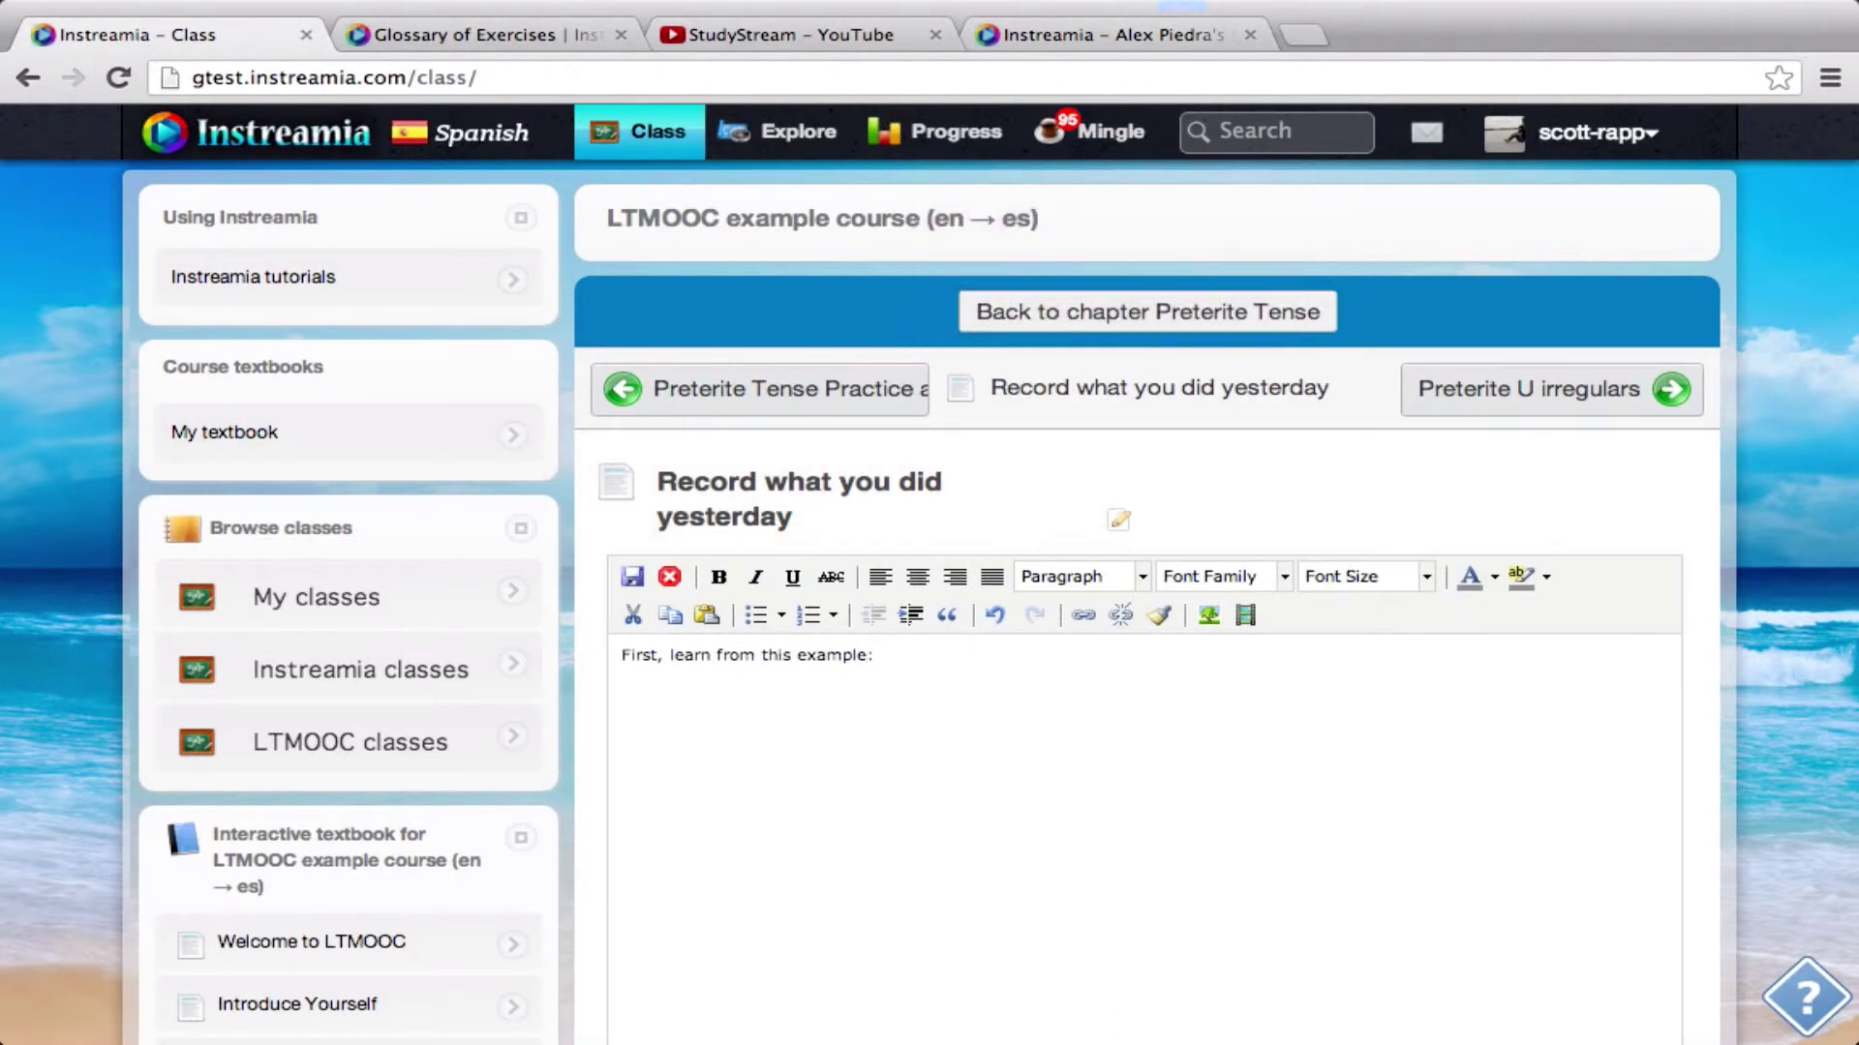
key("Return")
key("super+v")
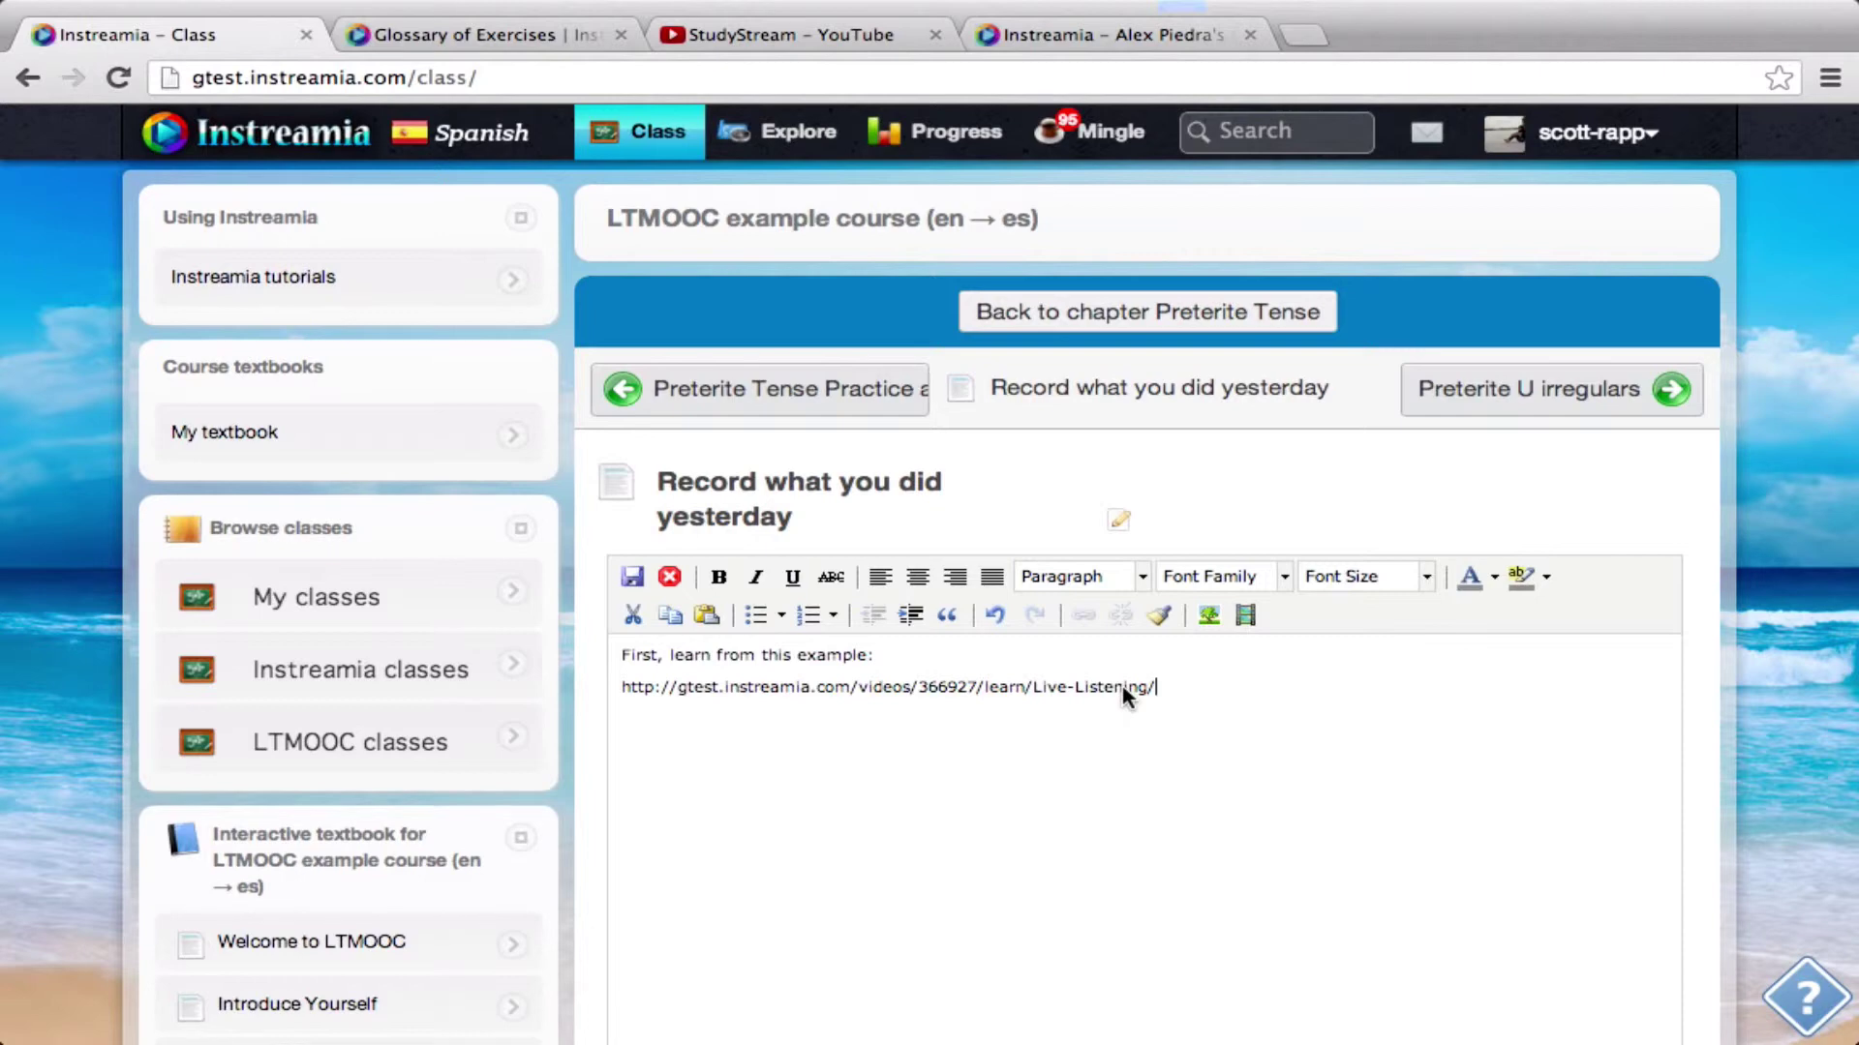
key("Return")
key("super+v")
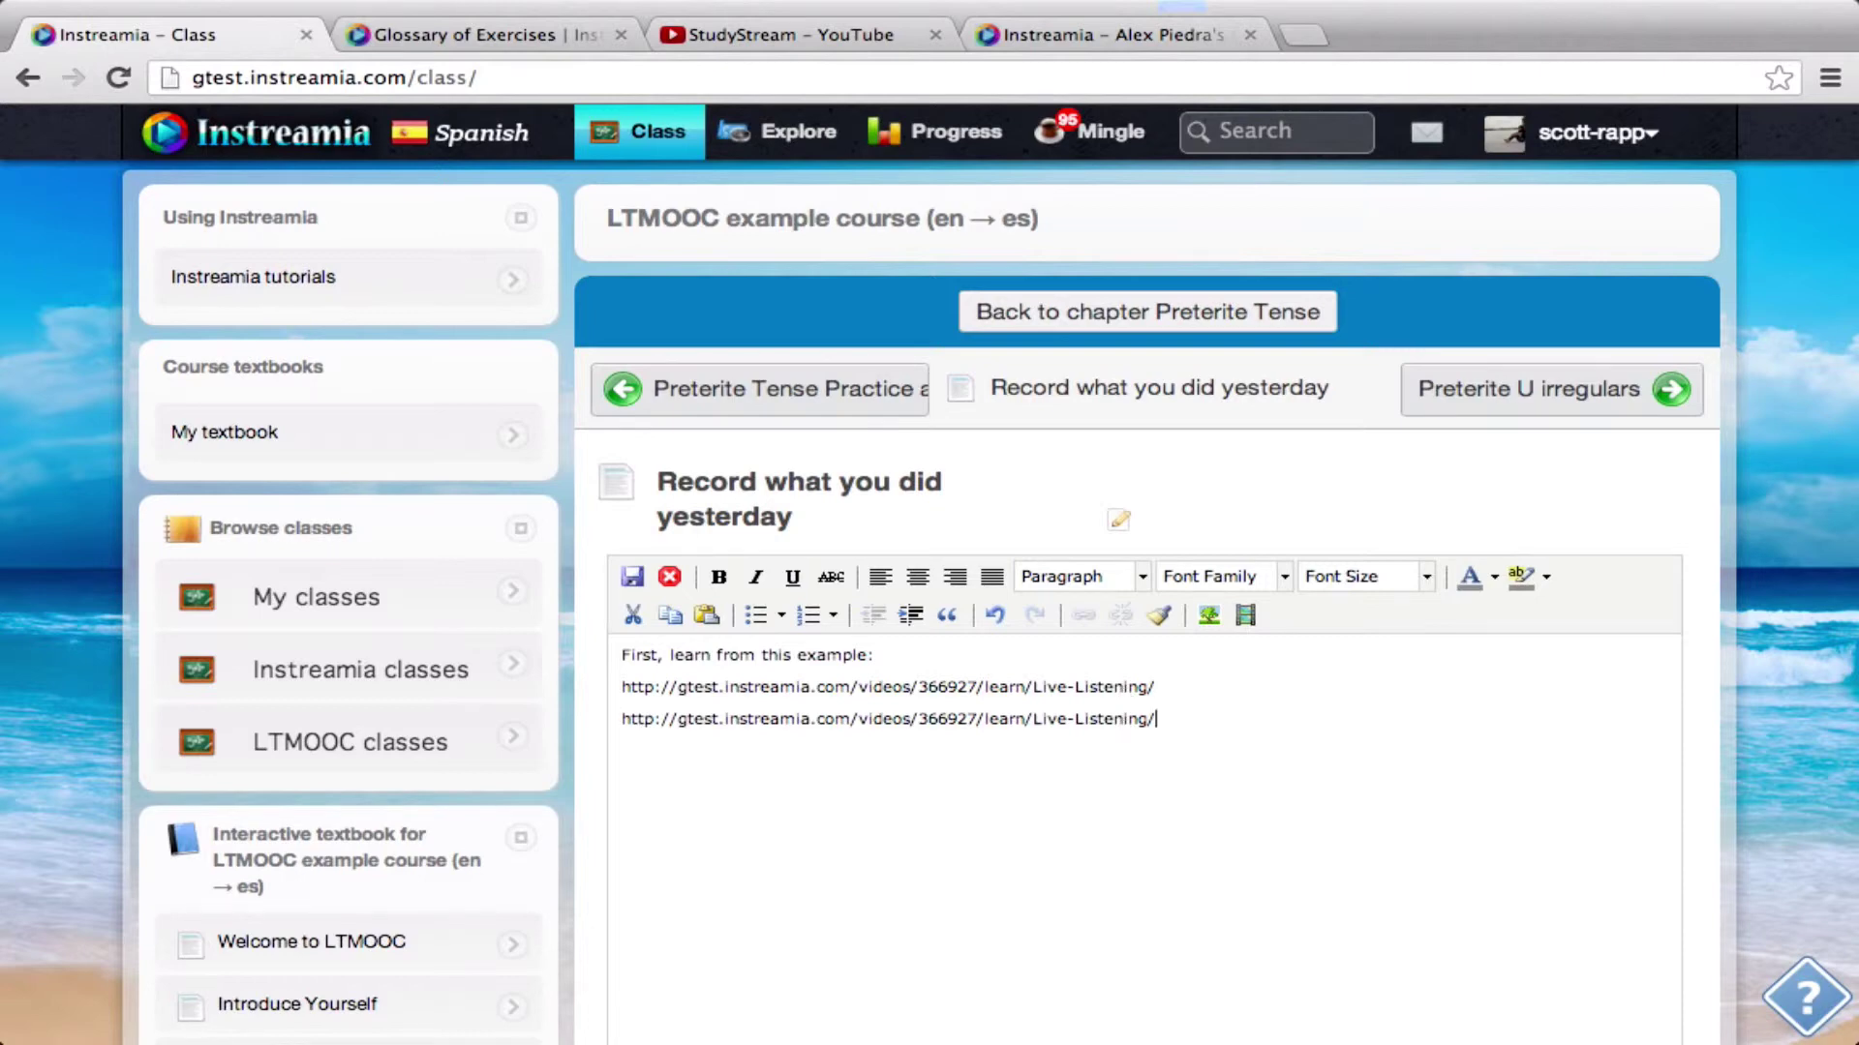
Search the Glossary of Exercises for "pret" and copy the example link of Flashcard Preterite Tense Conjugation.
left_click(440, 38)
key("super+f")
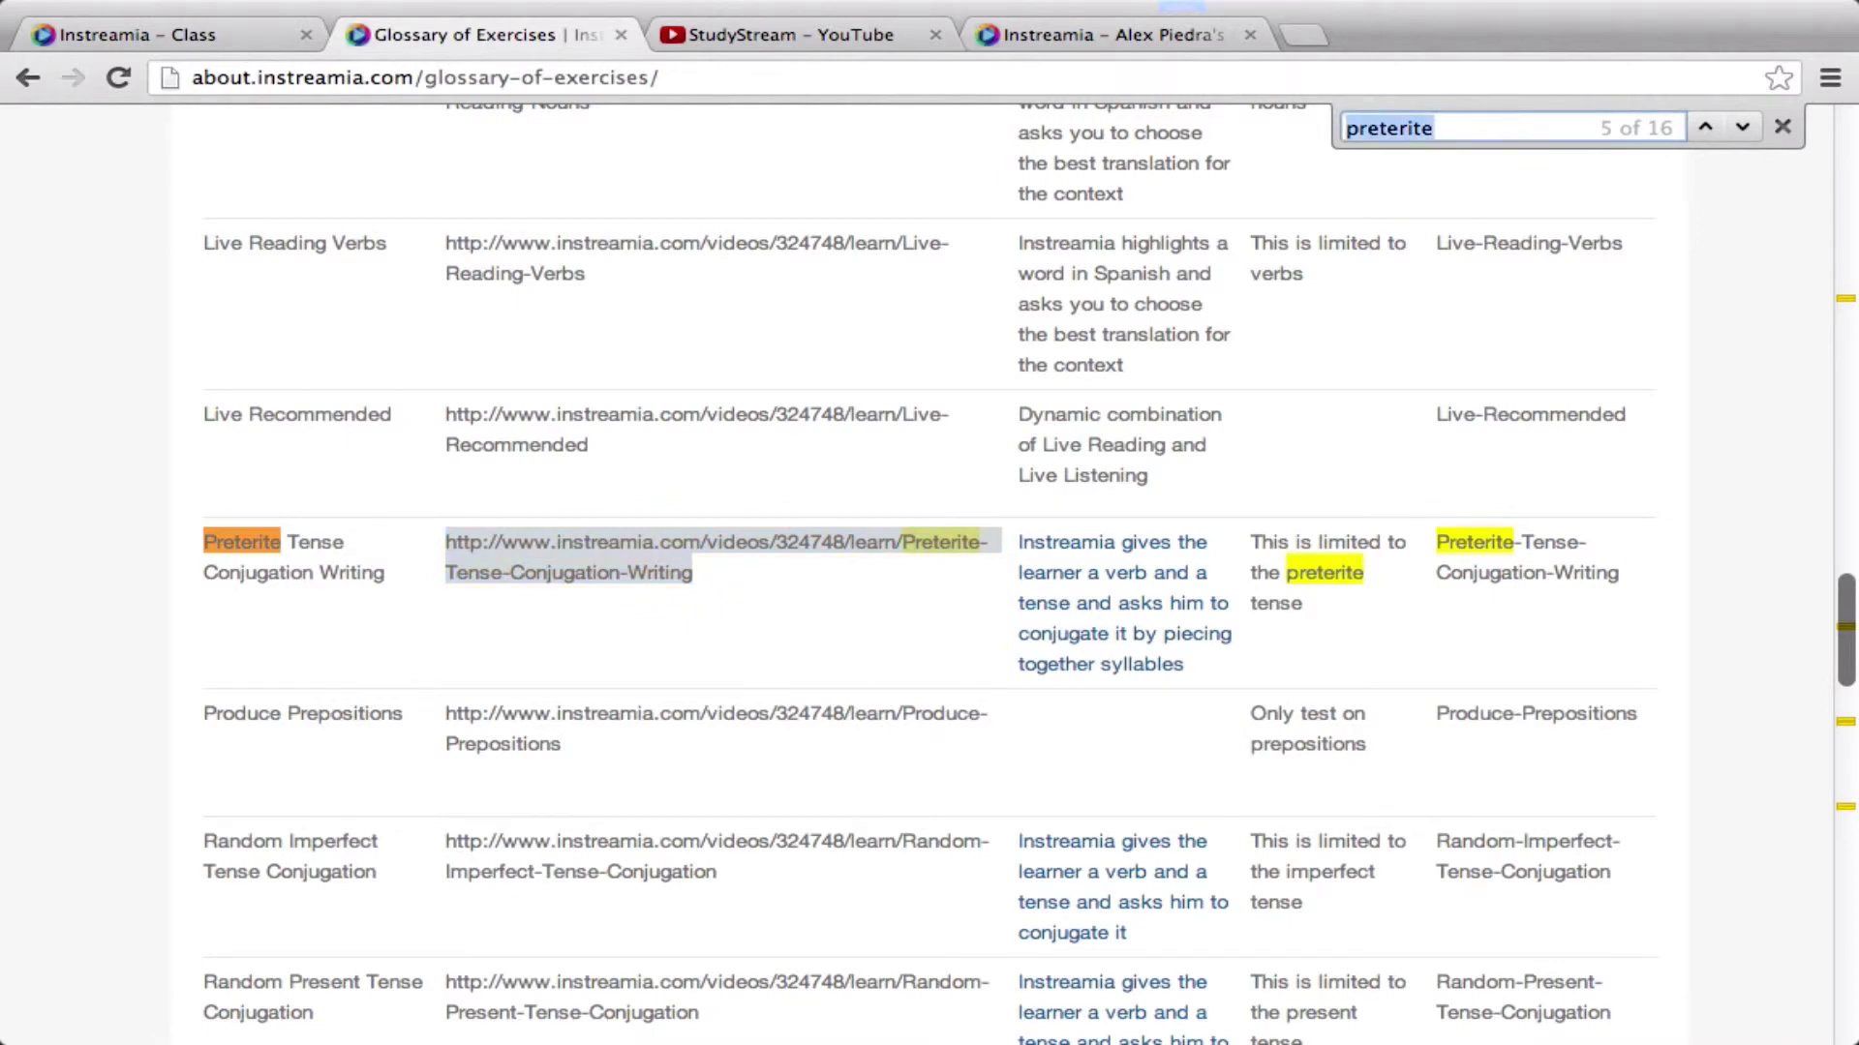
type("prt")
key("BackSpace")
type("et")
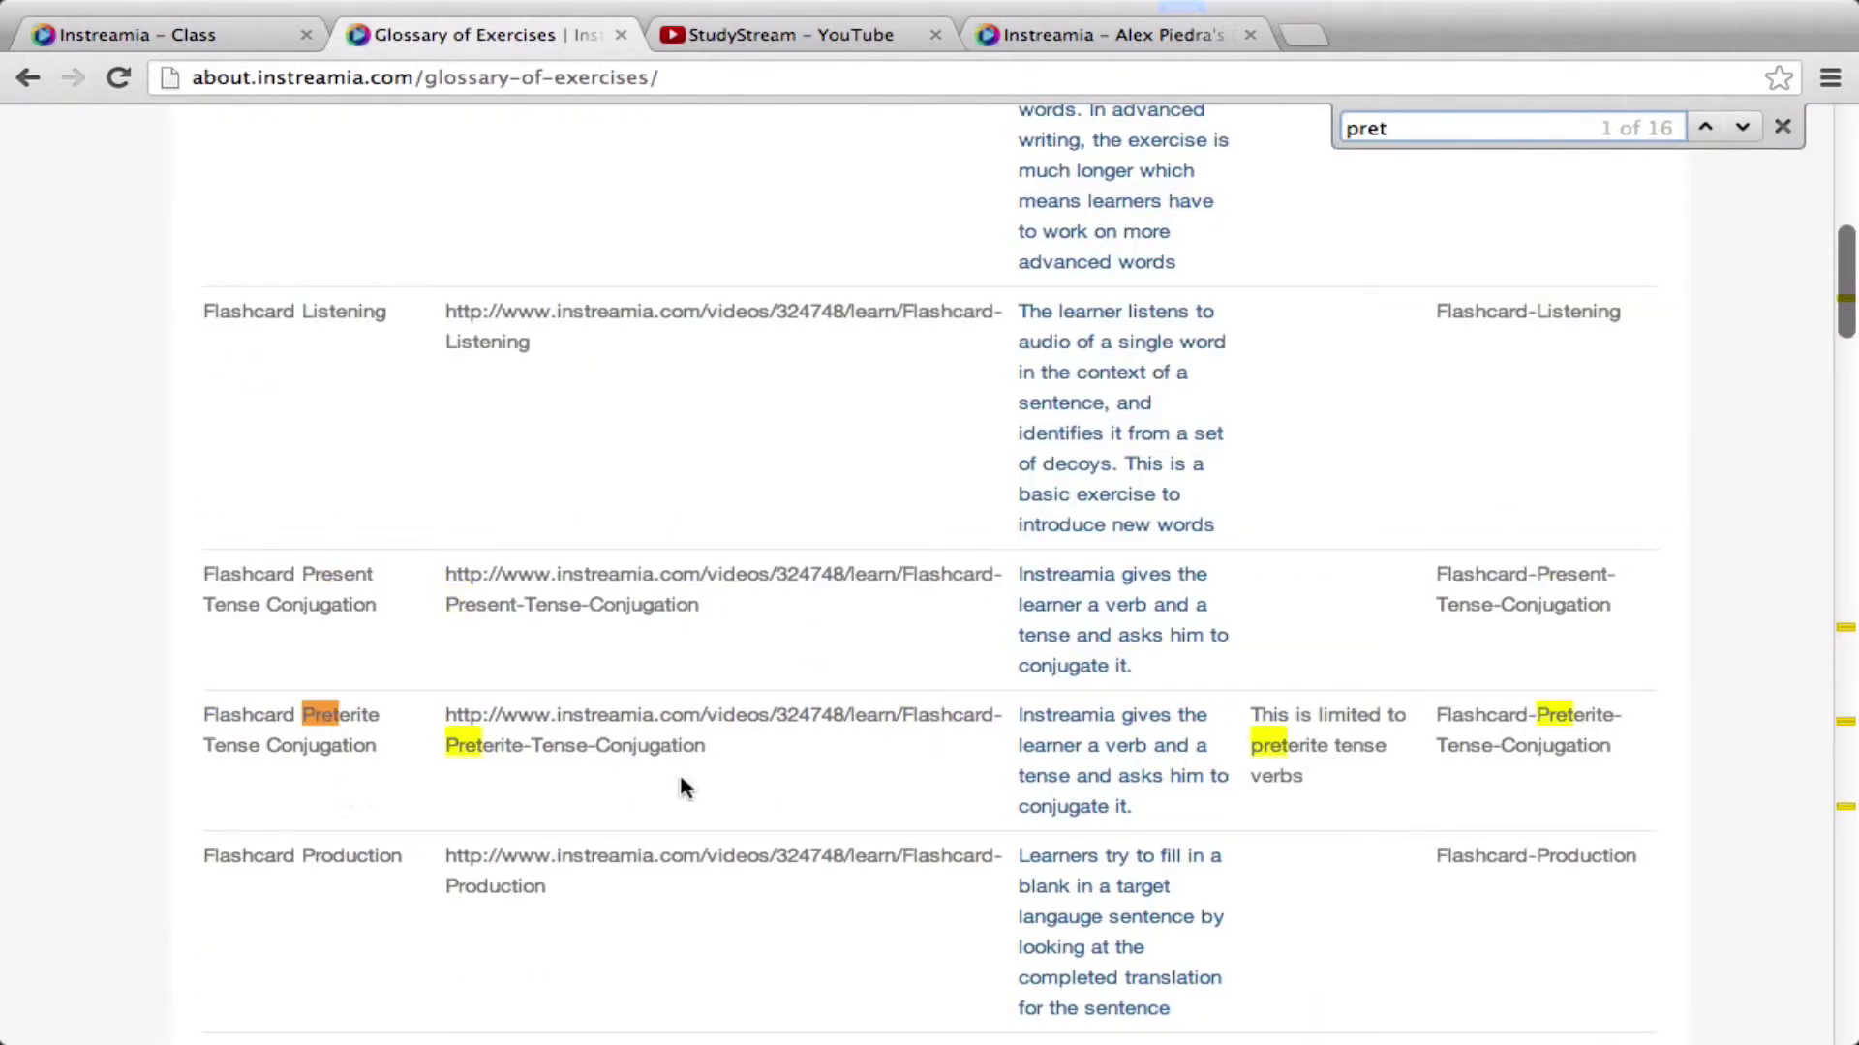
left_click_drag(747, 758, 451, 716)
key("ctrl+c")
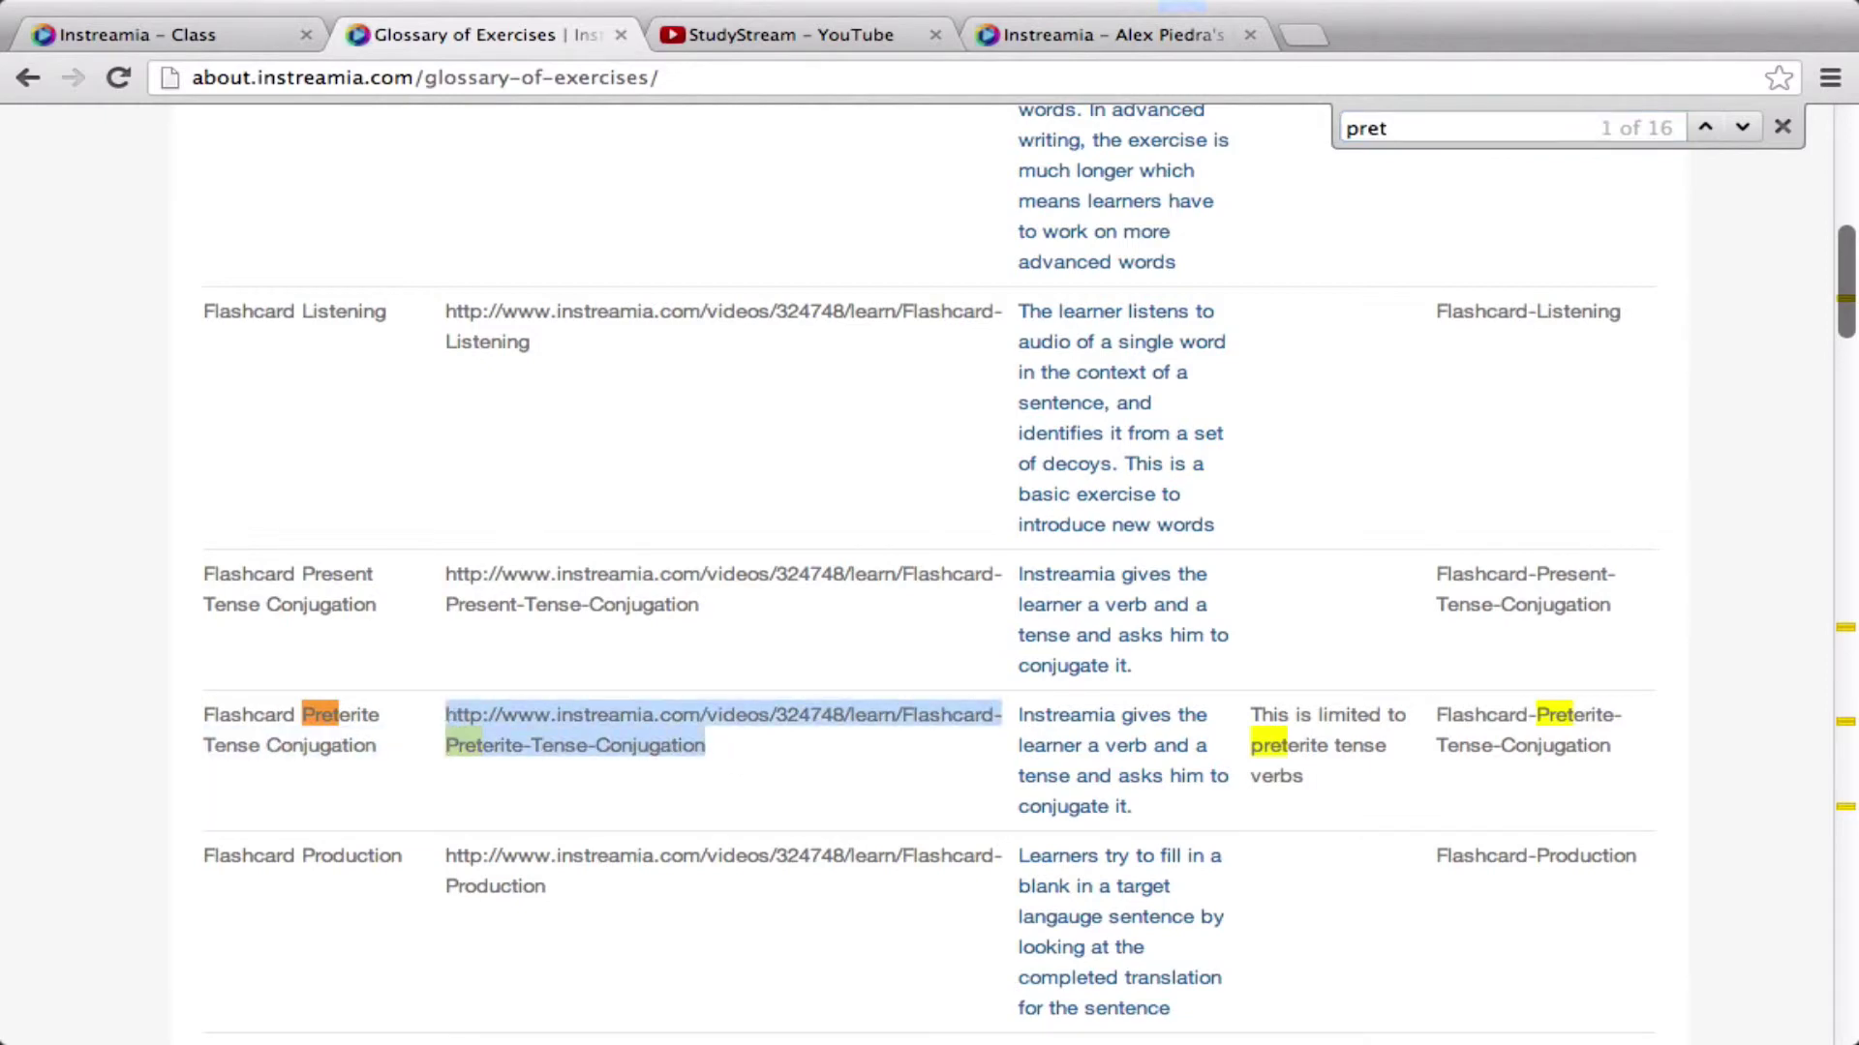
Paste the Flashcard-Preterite-Tense-Conjugation link on a new line below the Live-Listening links in the module content.
left_click(1092, 35)
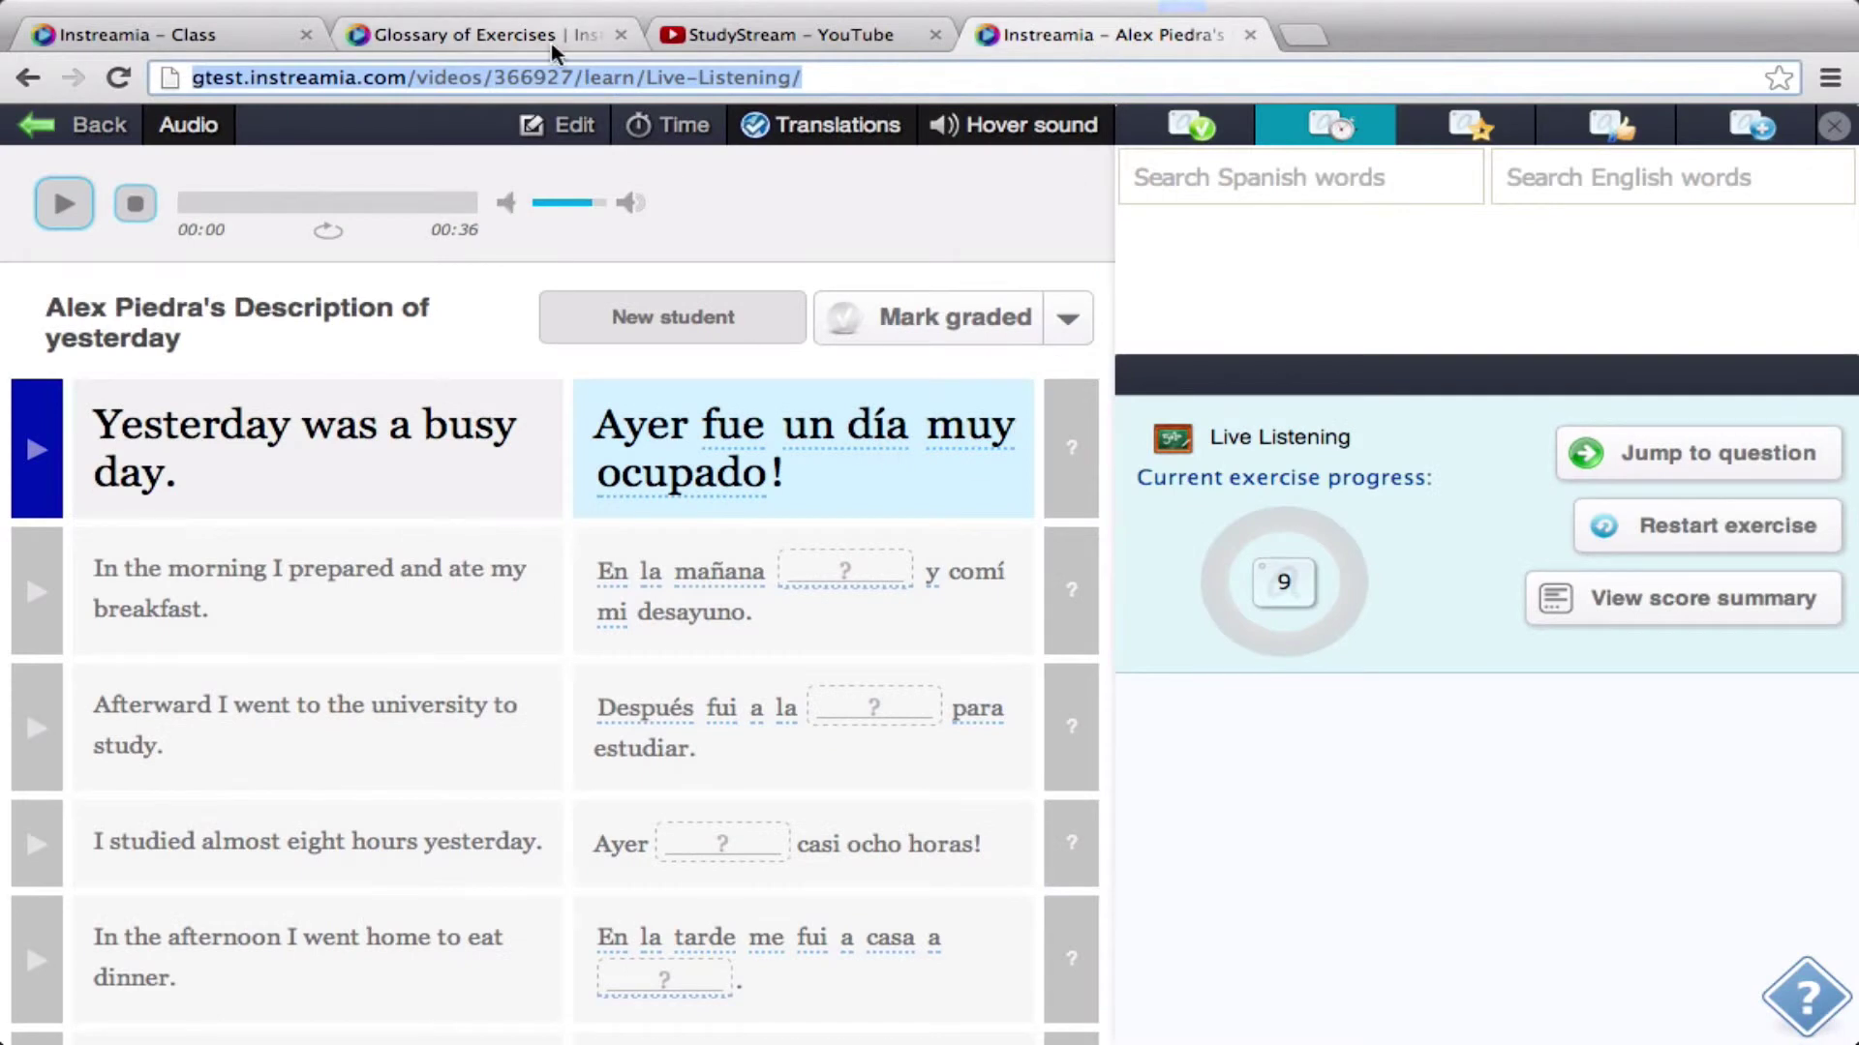
left_click(197, 38)
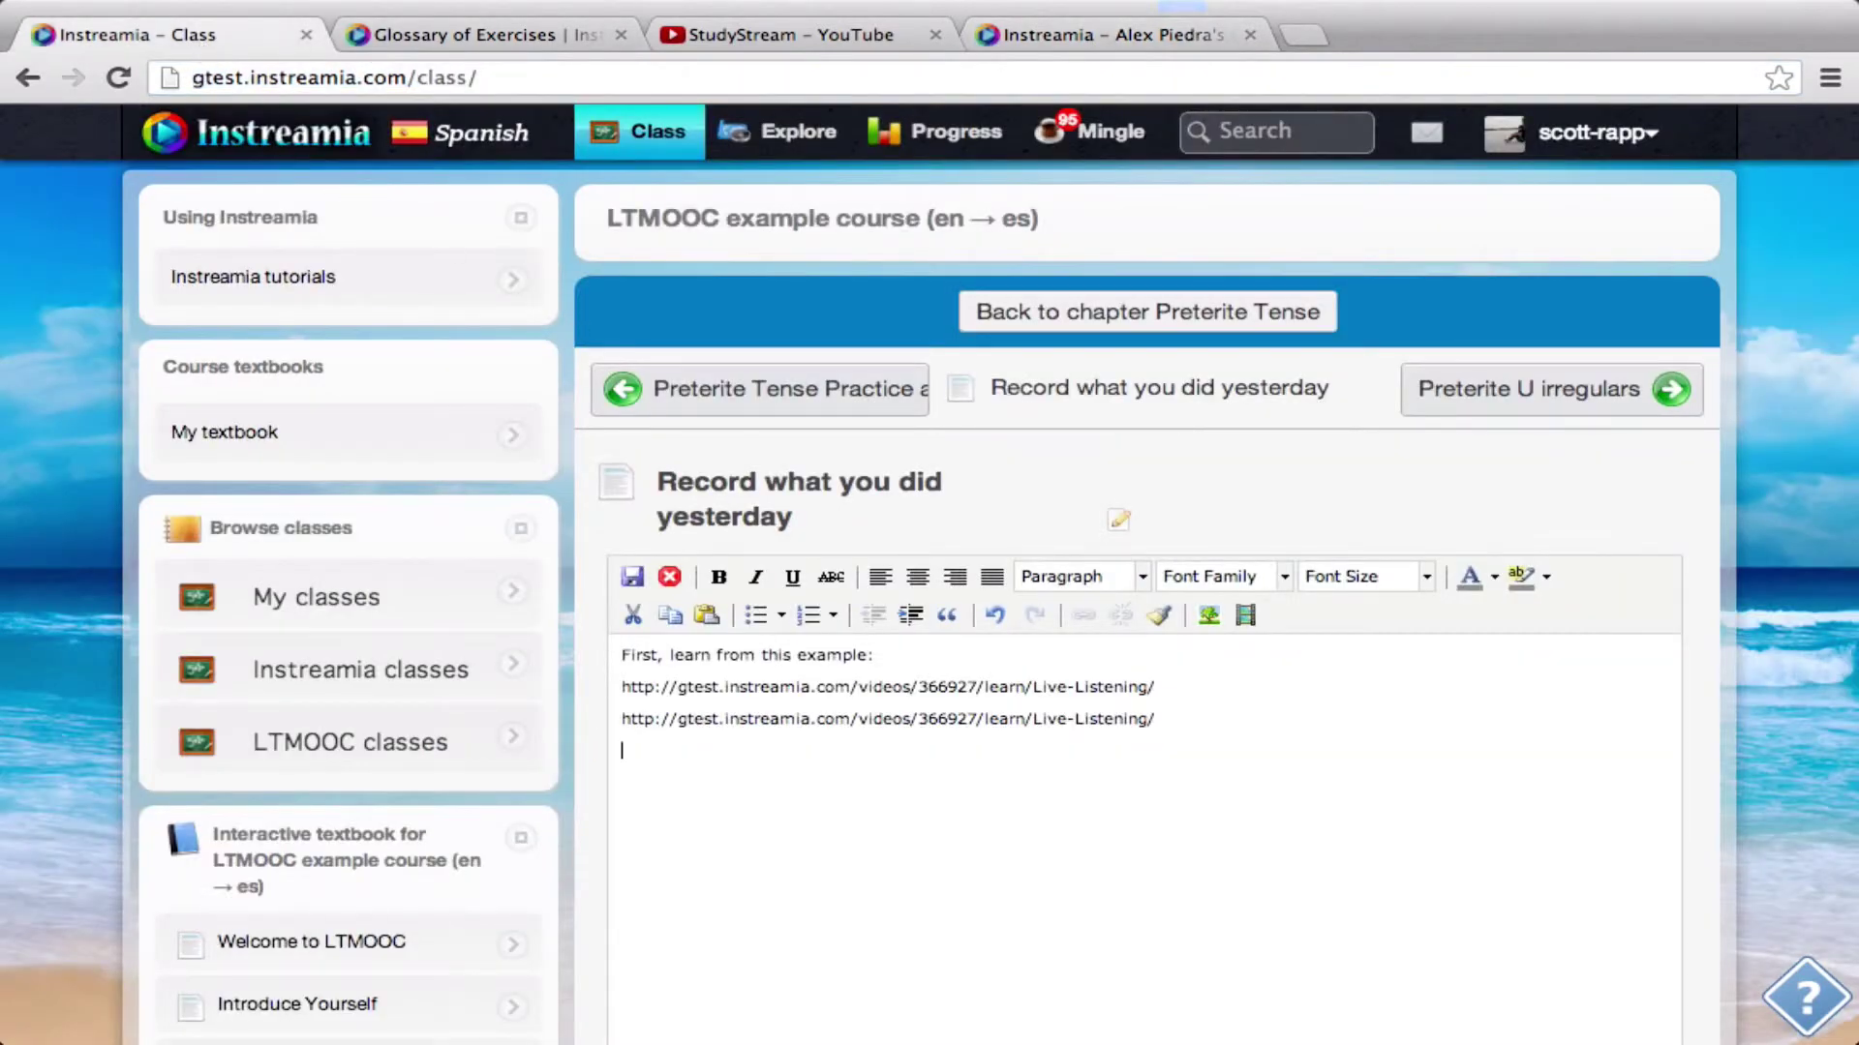
key("ctrl+v")
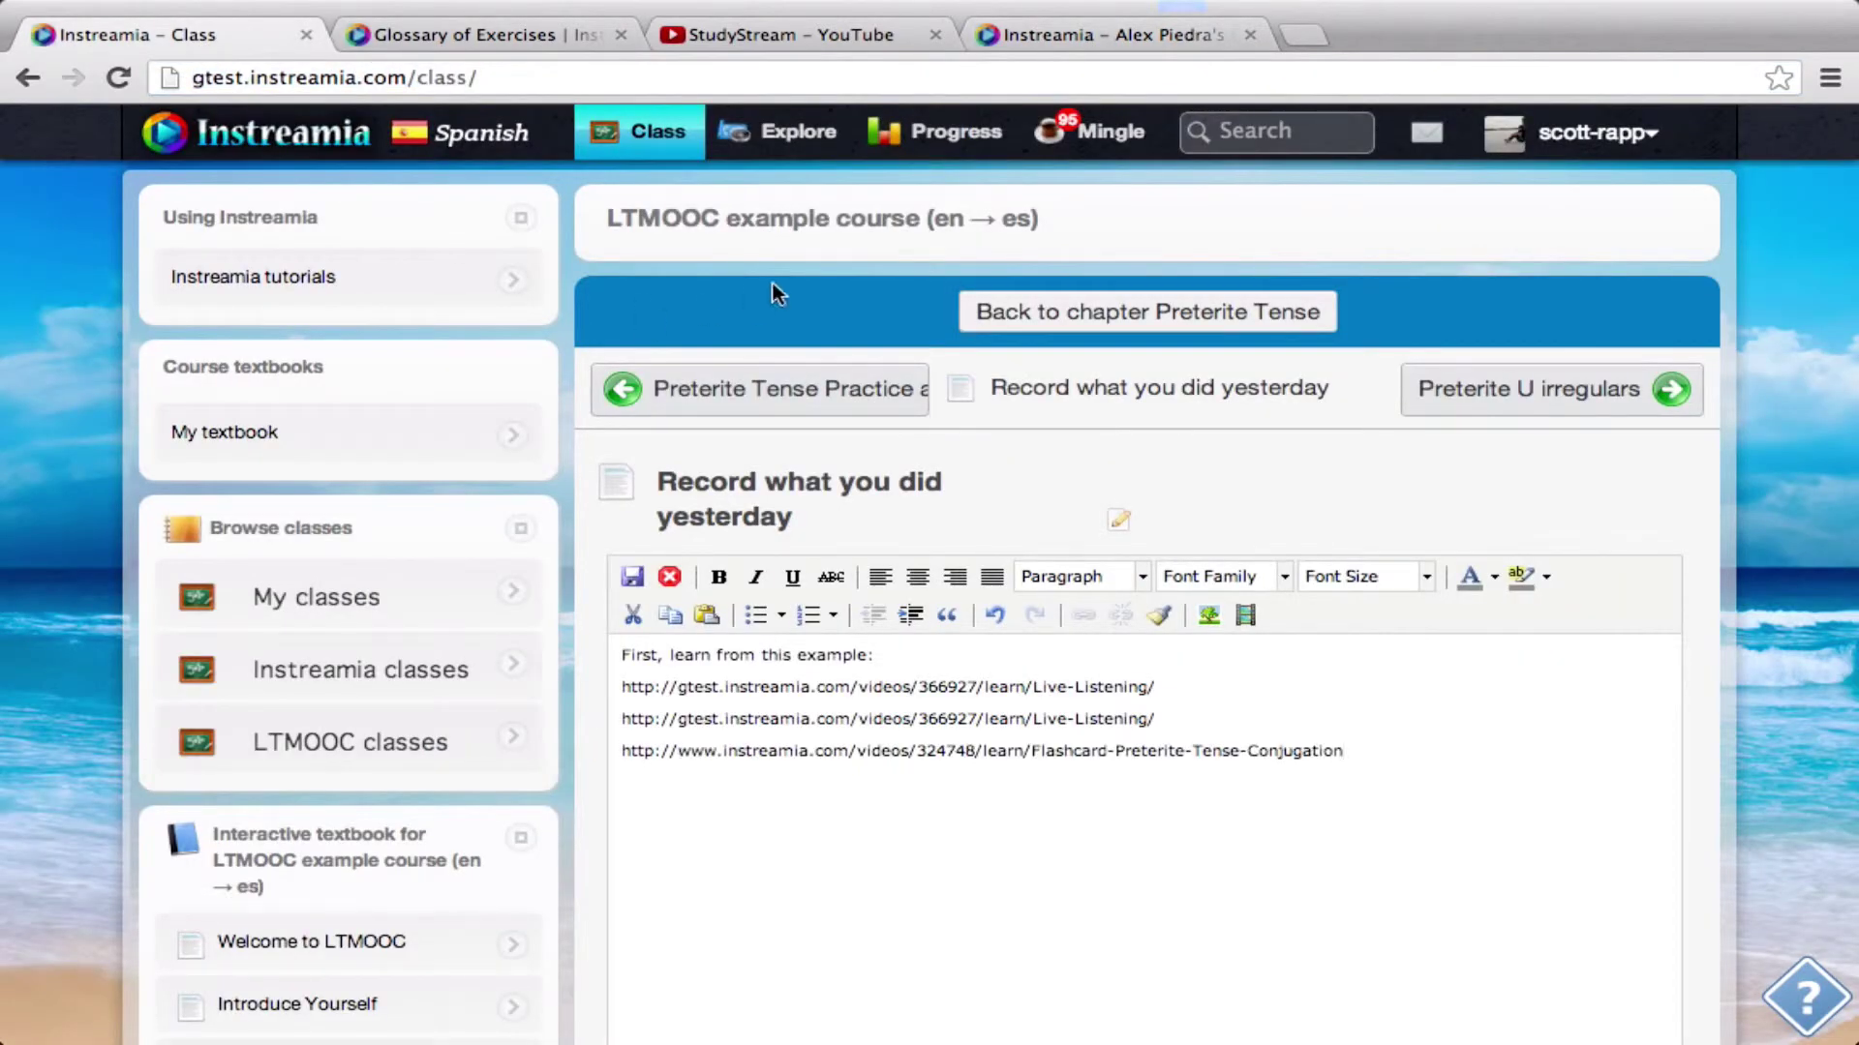
Copy the Flashcard Production example link from the Glossary of Exercises and paste it on a new line at the end of the module content.
left_click(480, 33)
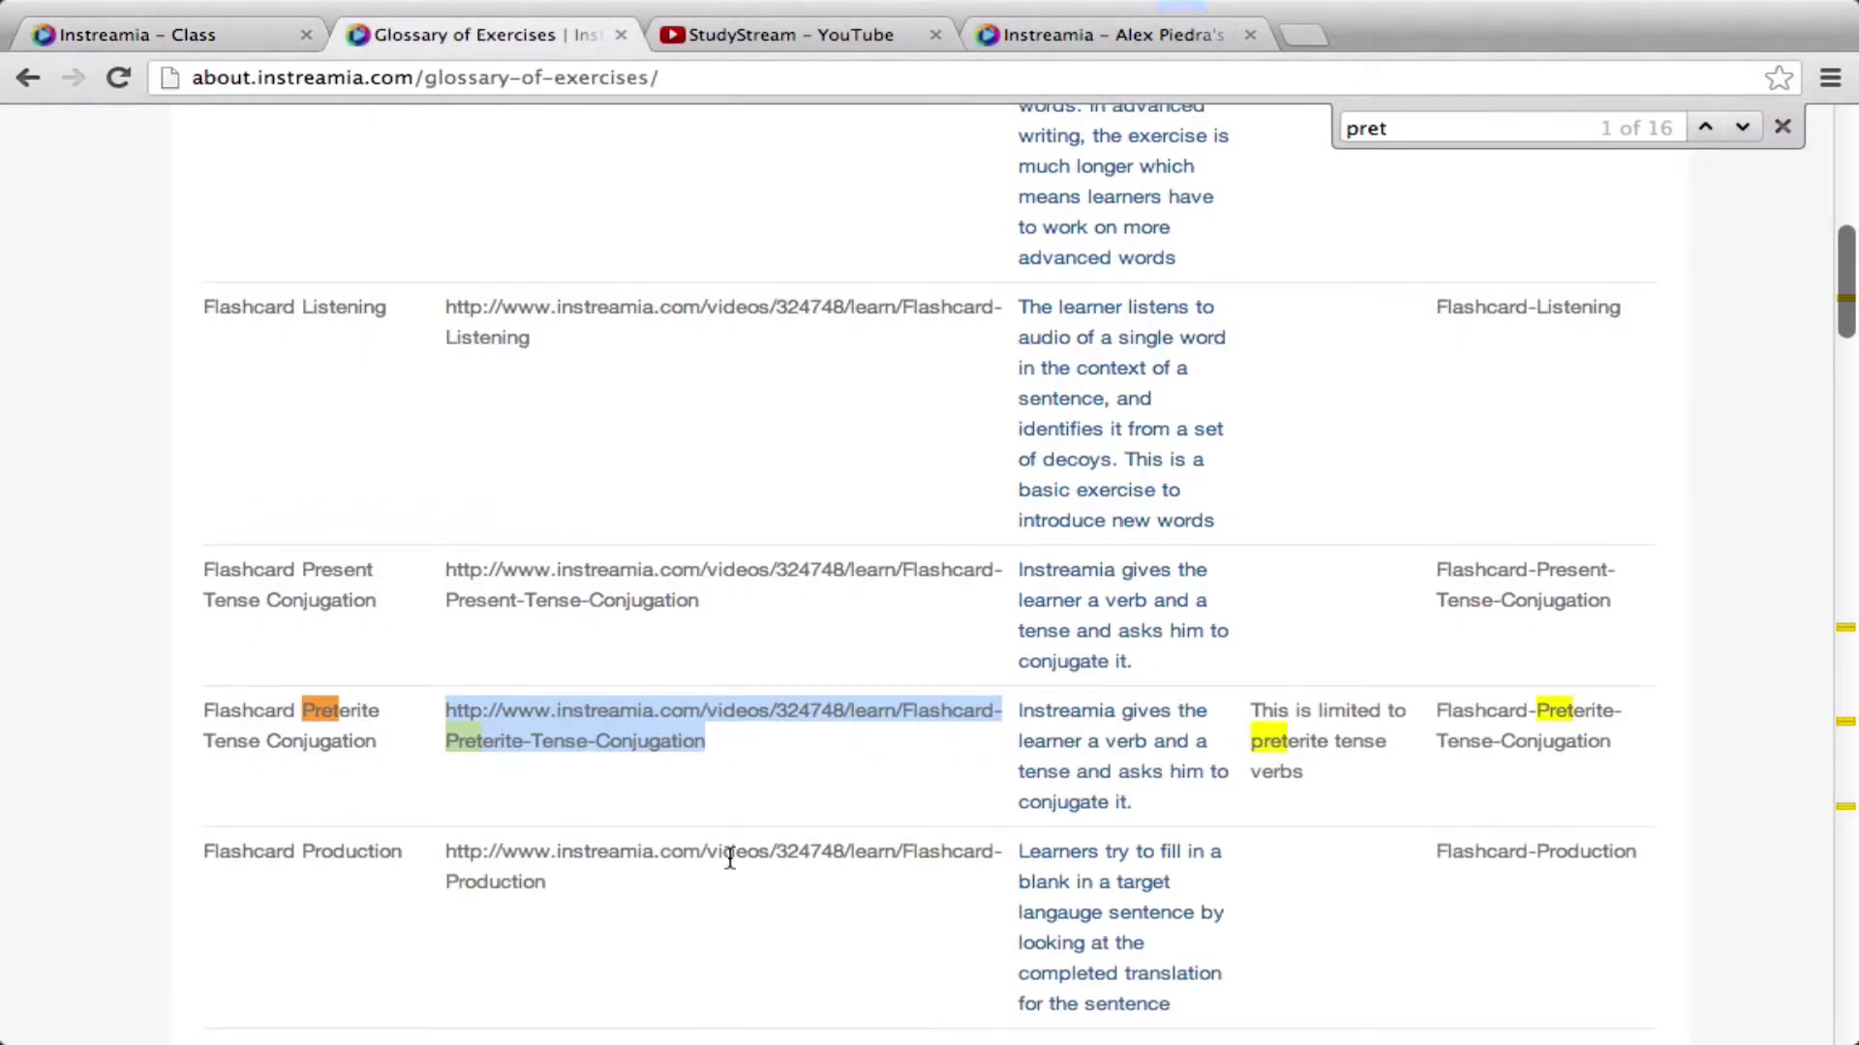
scroll(730, 859, "down", 2)
left_click_drag(568, 810, 449, 763)
key("super+c")
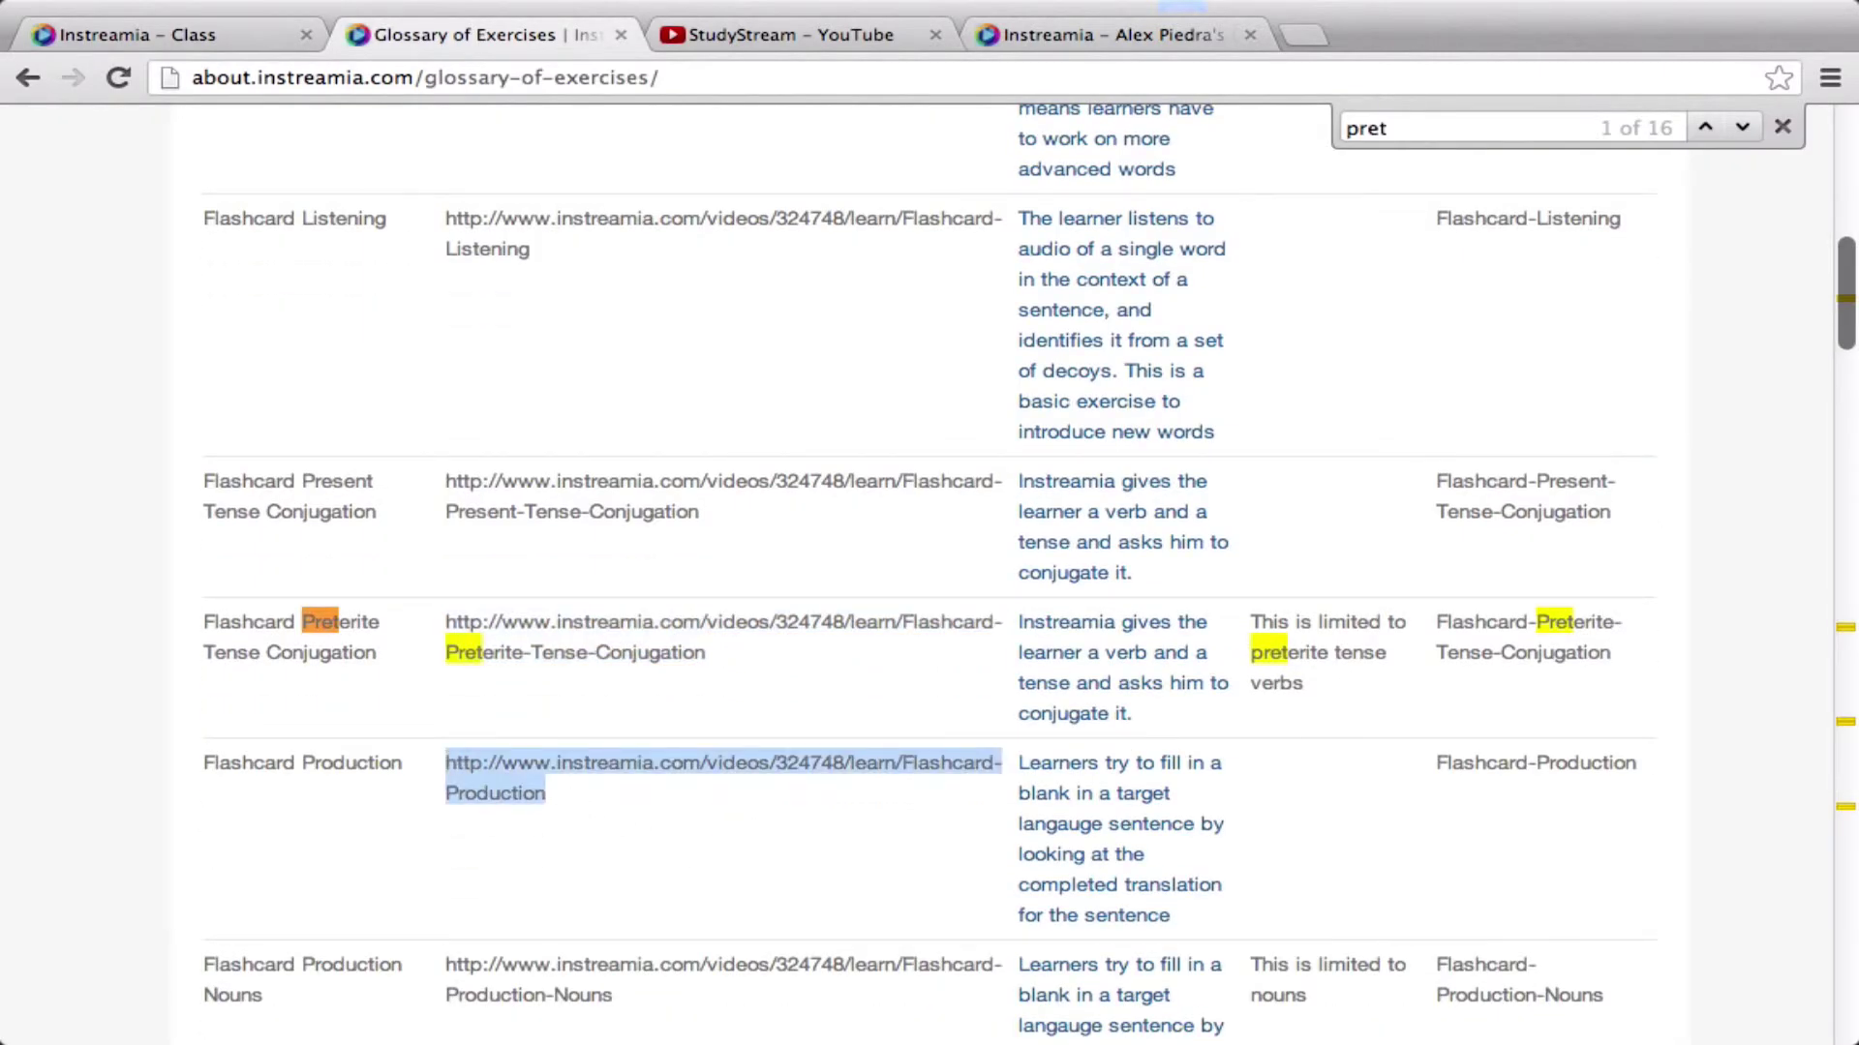
left_click(237, 36)
key("Return")
key("super+v")
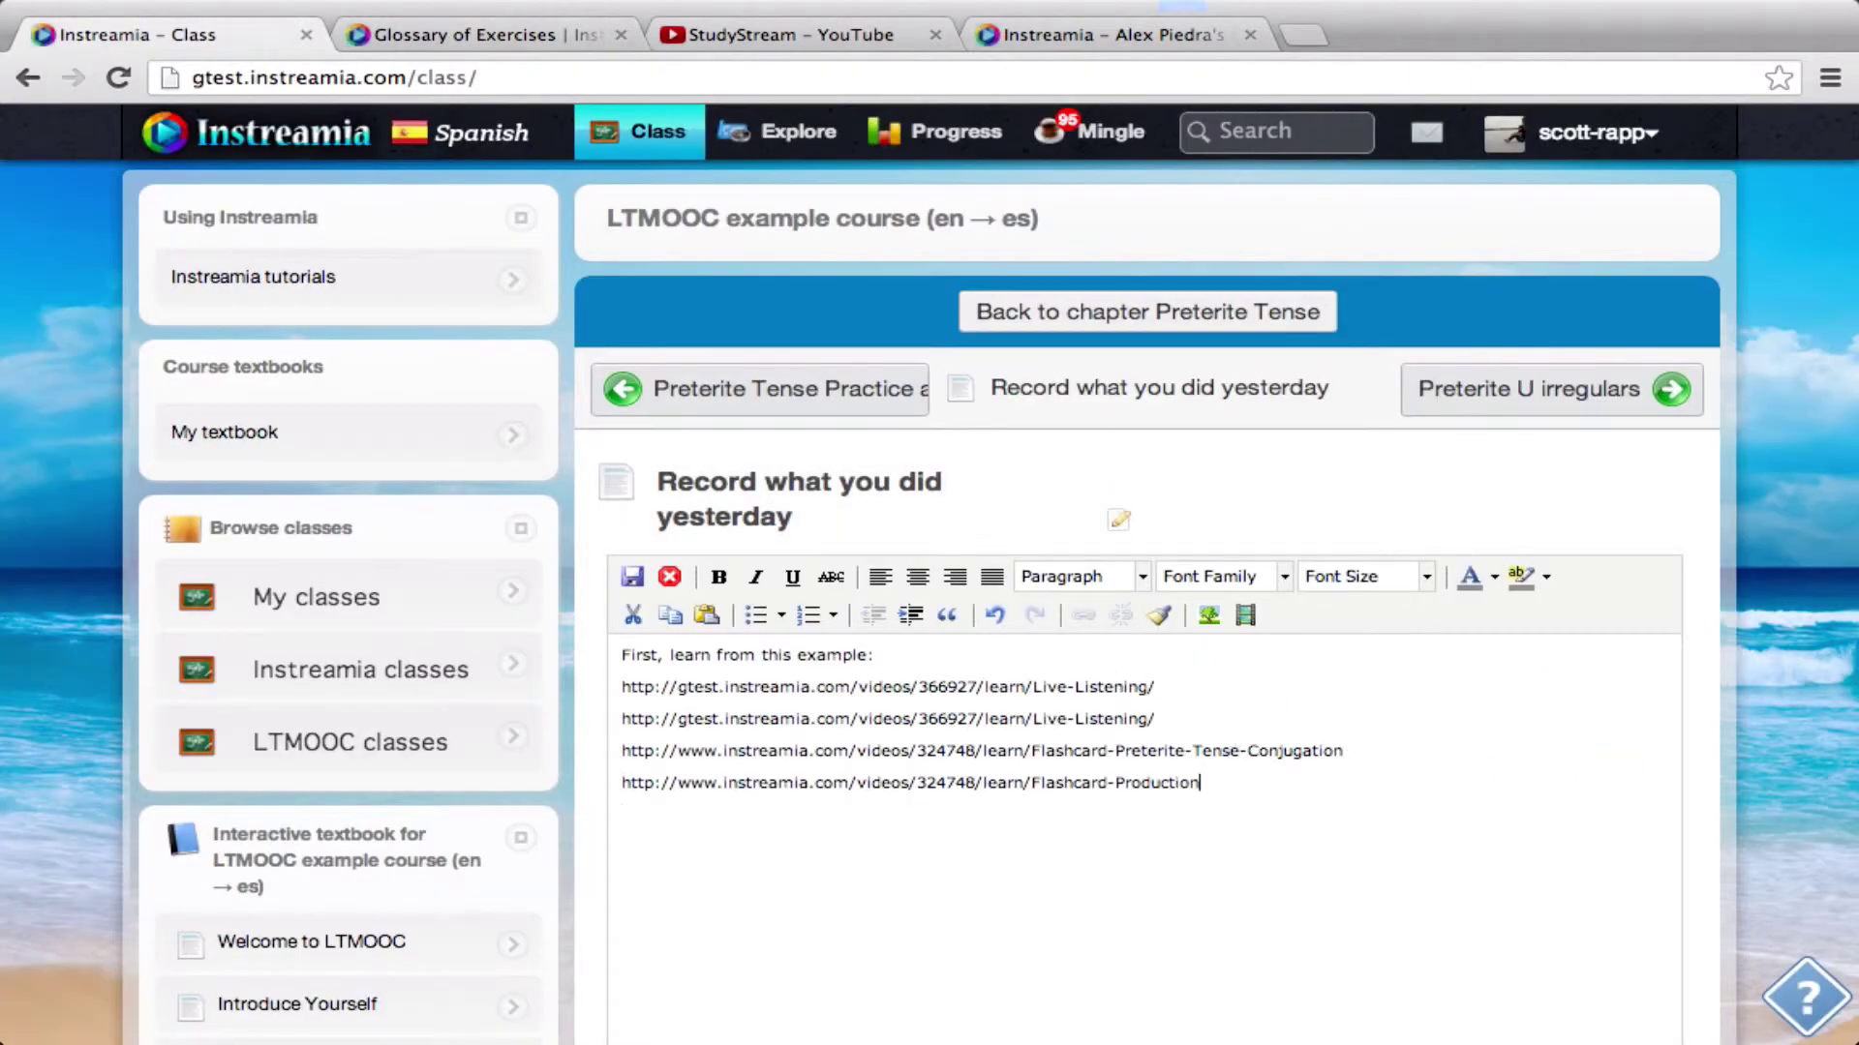
Copy the Flashcard Reading Verbs example link from the Glossary of Exercises and add it below the Flashcard-Production link in the module content.
left_click(488, 34)
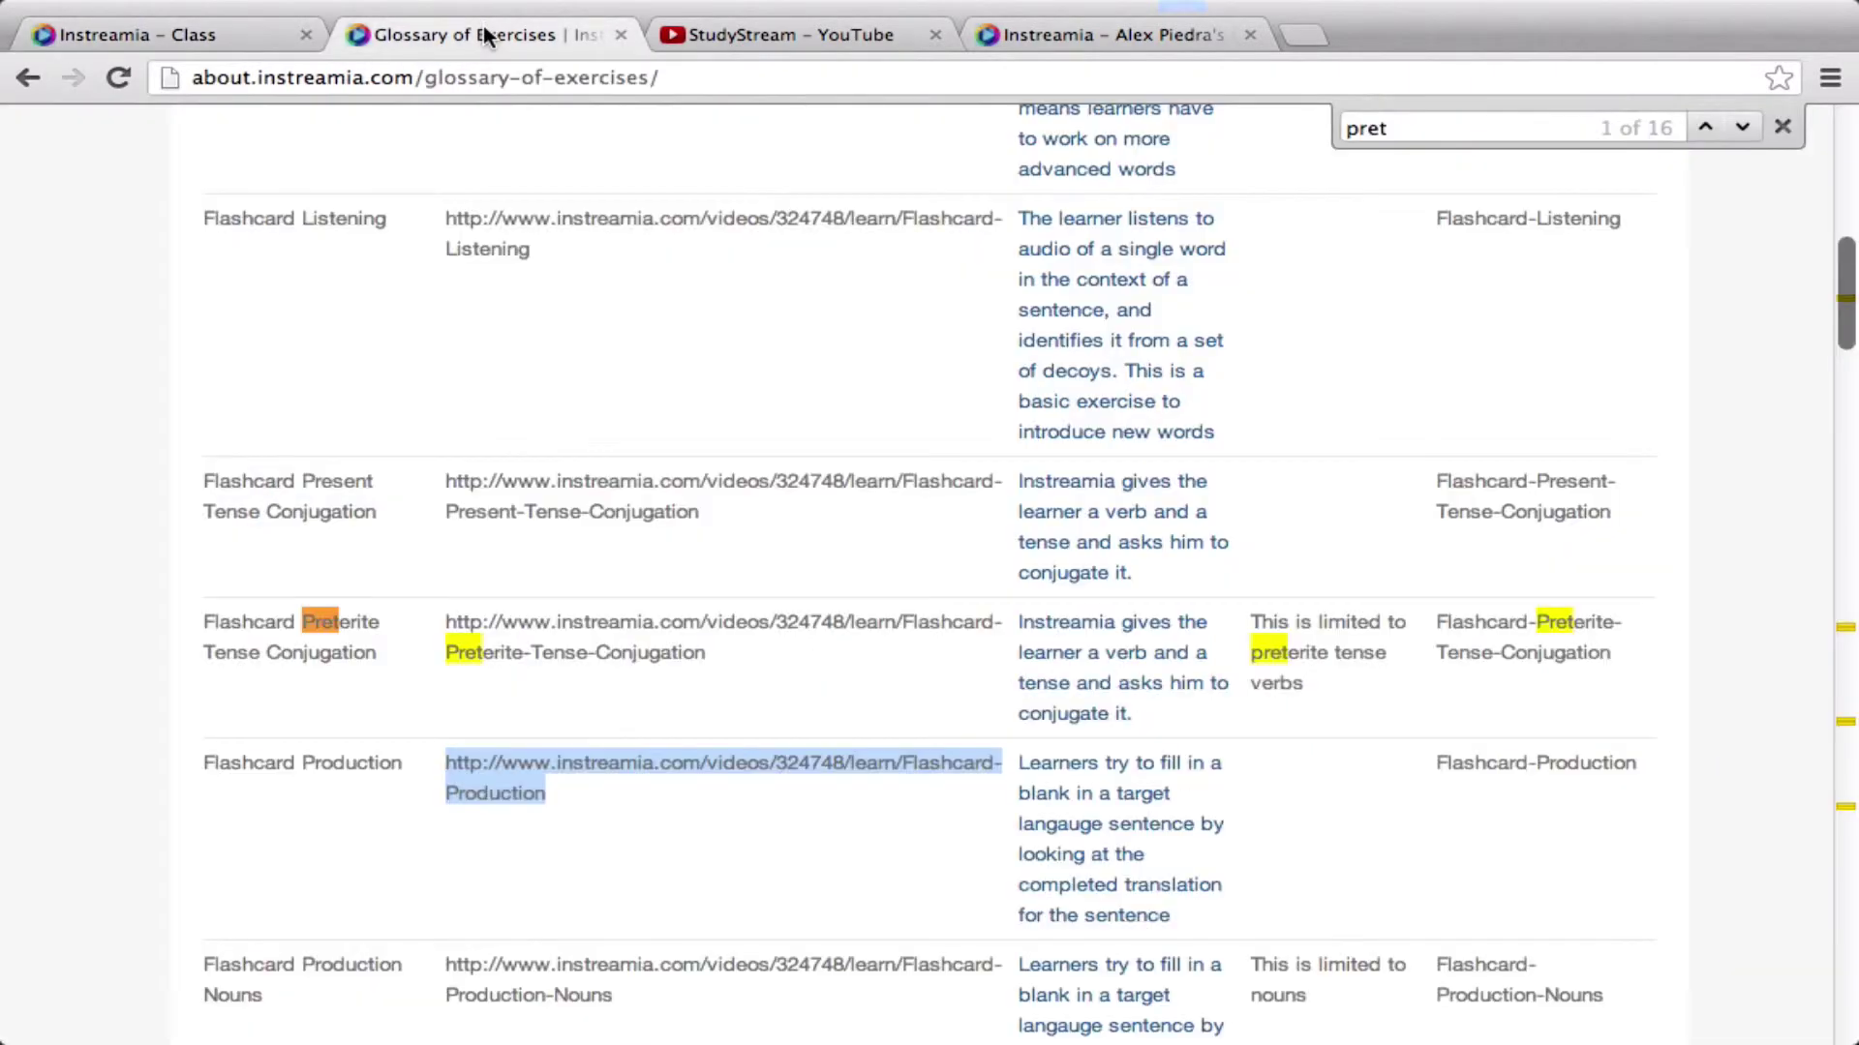
scroll(916, 828, "down", 4)
scroll(913, 828, "down", 2)
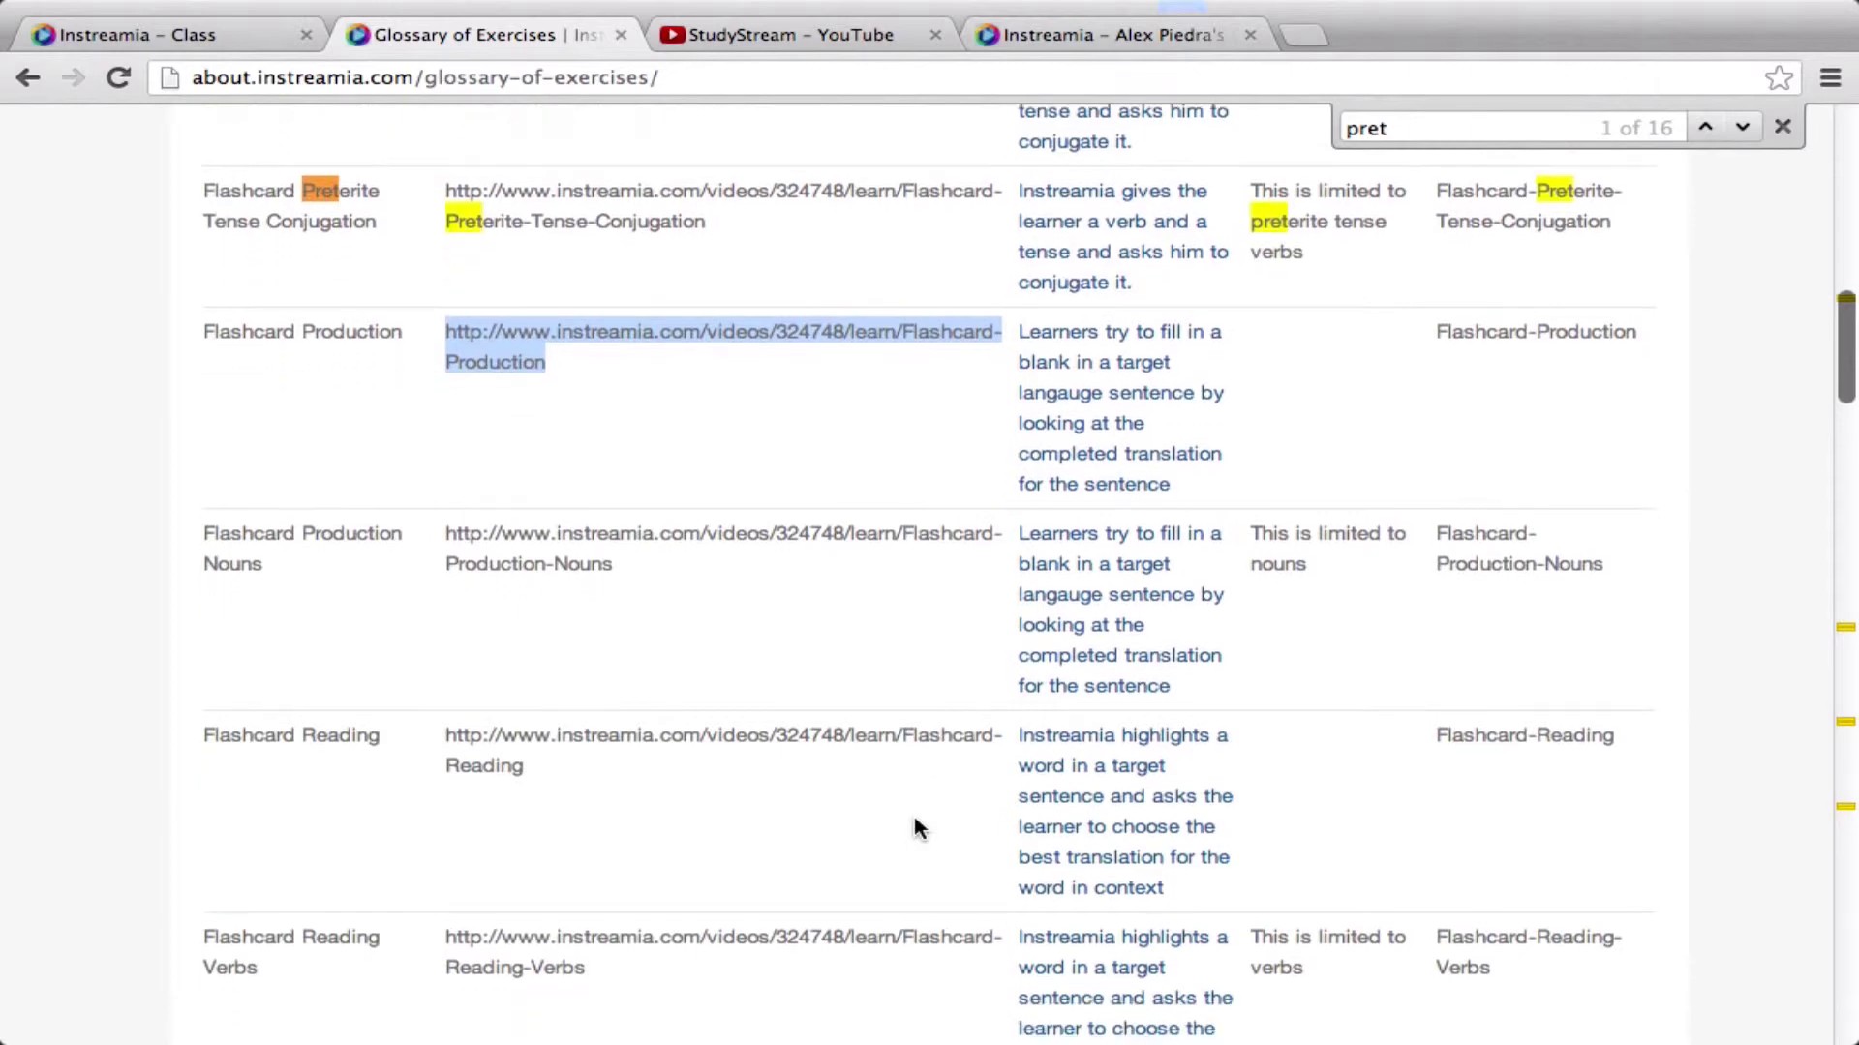
scroll(638, 717, "down", 2)
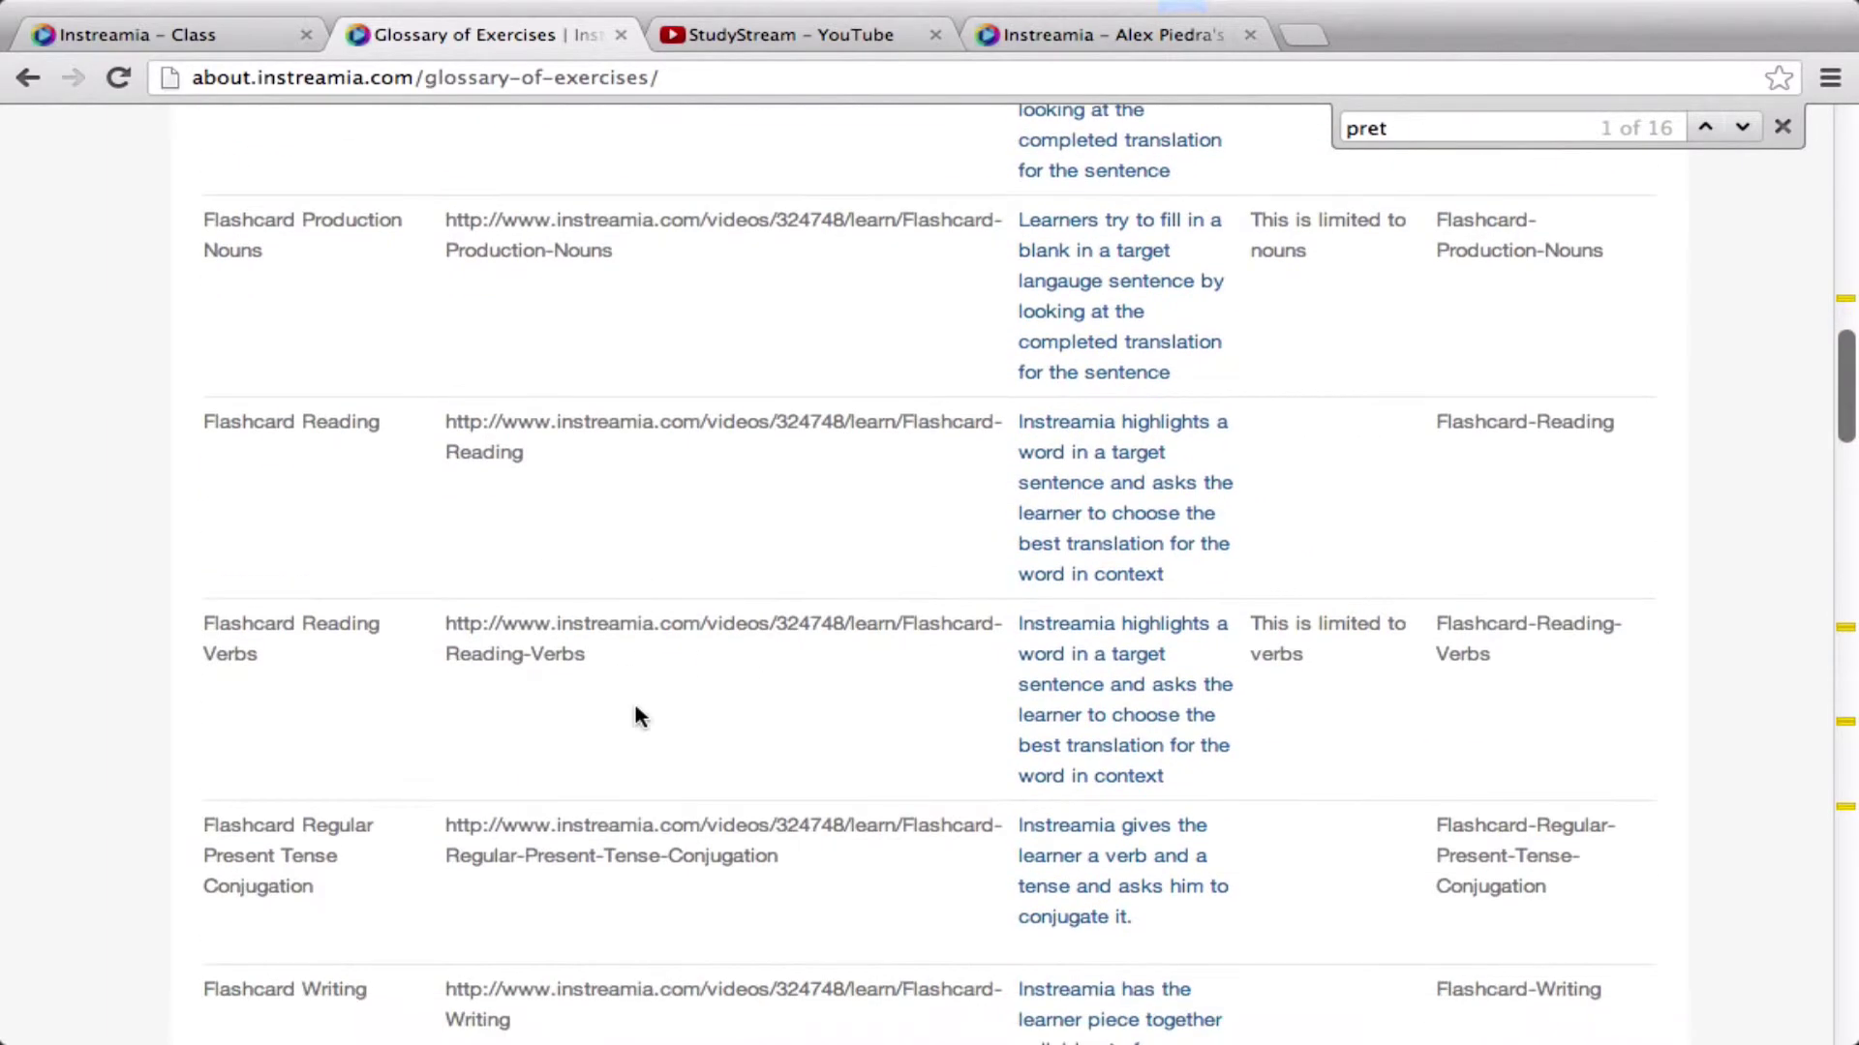
left_click_drag(600, 654, 452, 622)
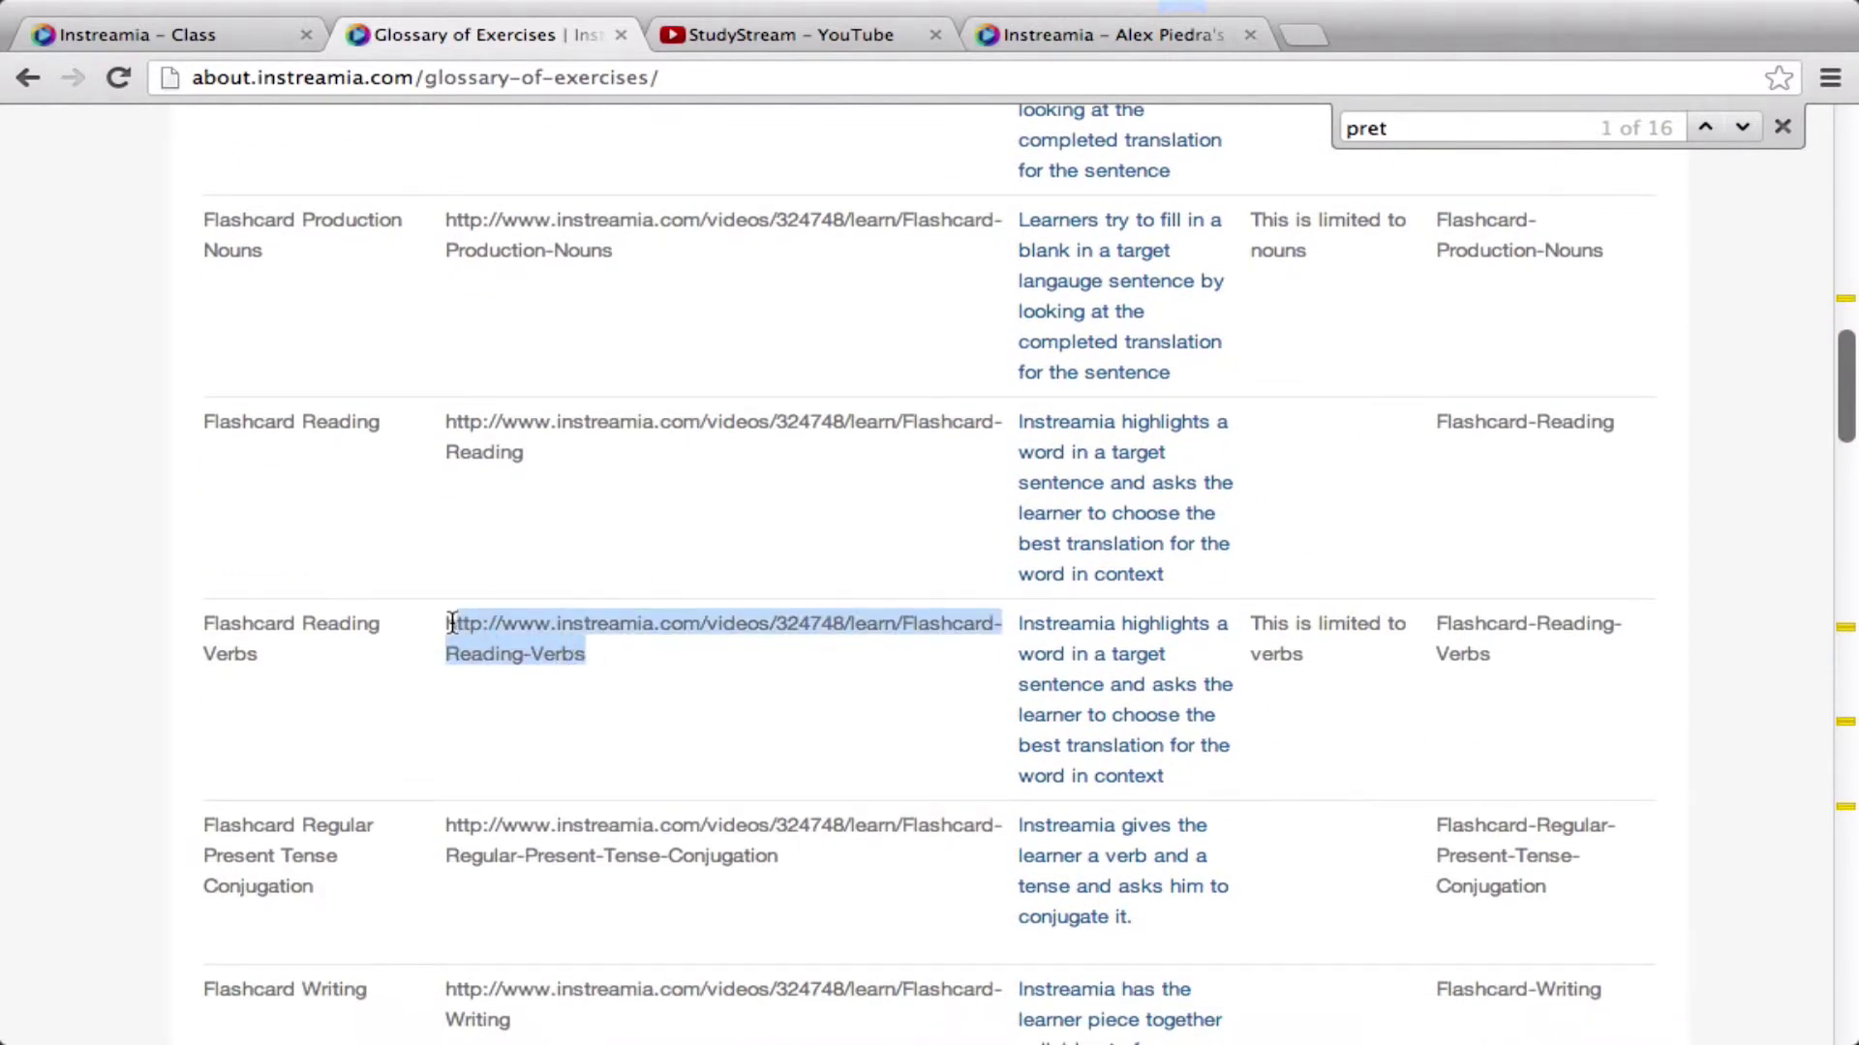
left_click(635, 670)
left_click_drag(612, 671, 448, 626)
key("super+c")
left_click(140, 36)
key("Return")
key("super+v")
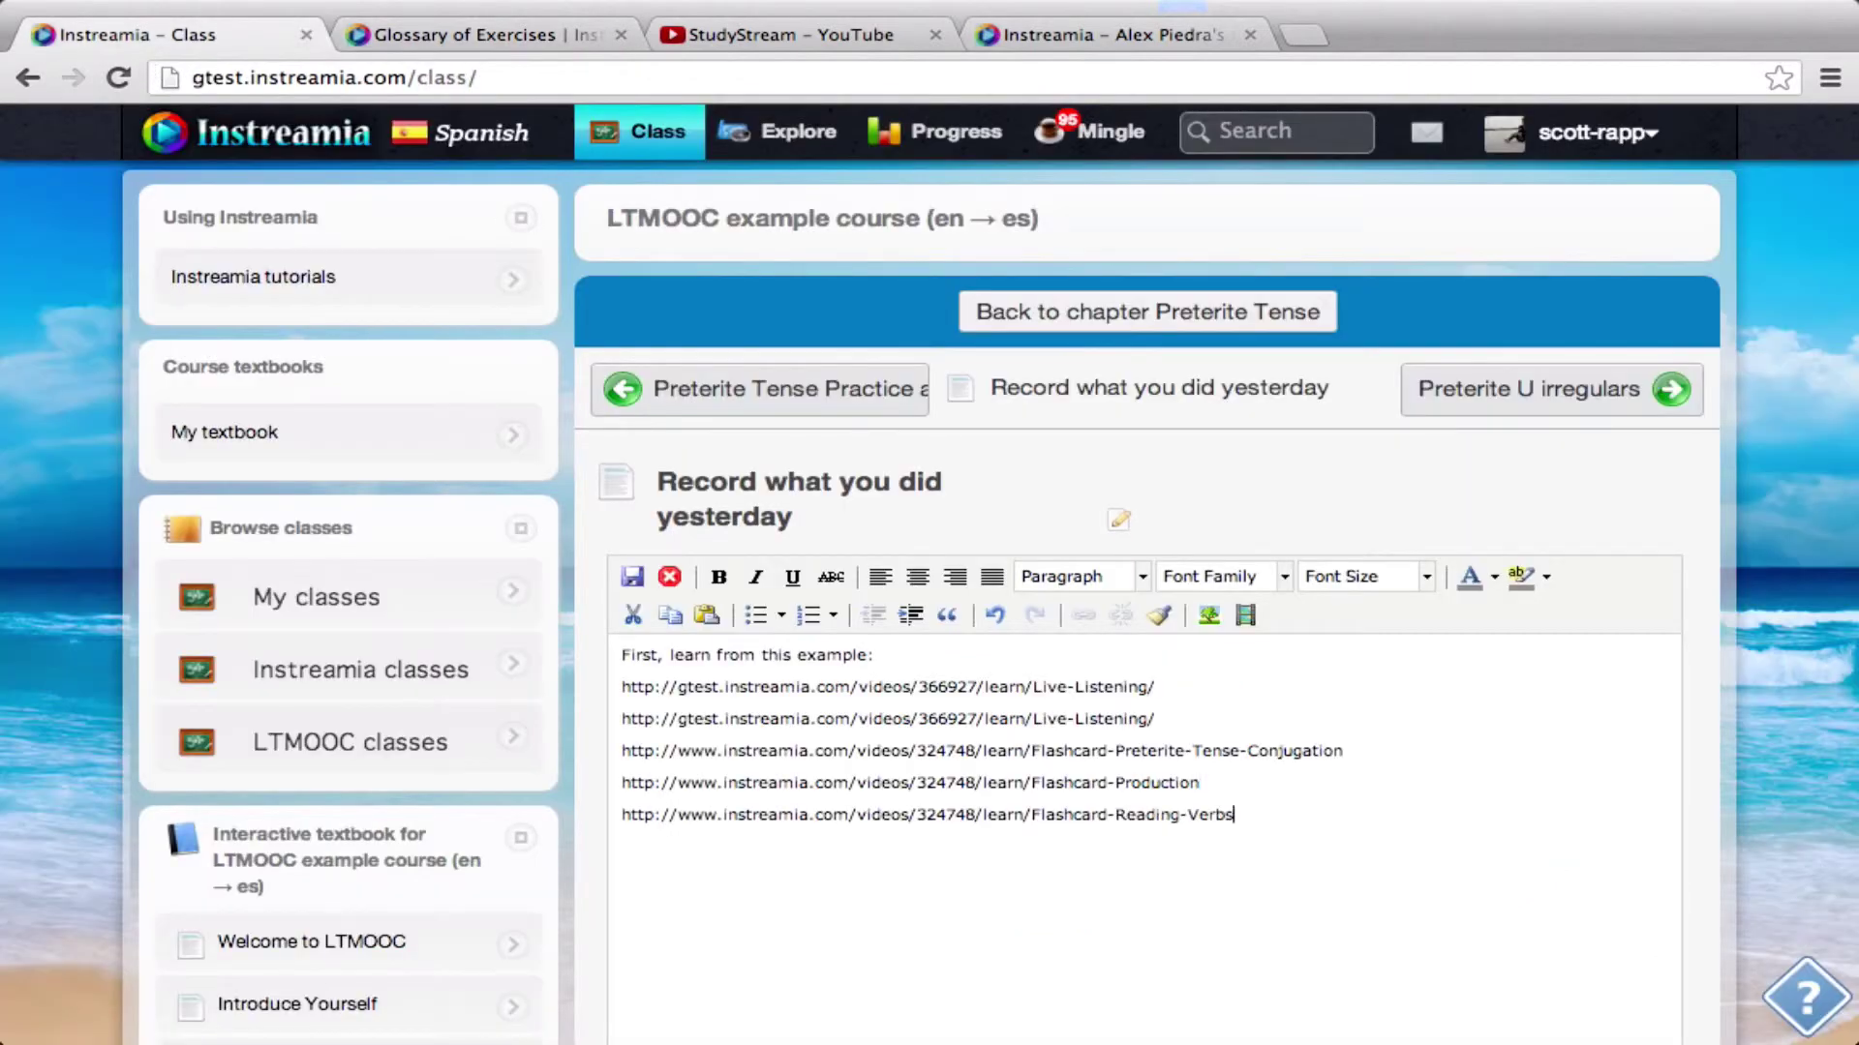
Copy video ID 366927 from the second Live-Listening link and replace the ID in the Flashcard-Preterite-Tense-Conjugation link with it.
double_click(951, 721)
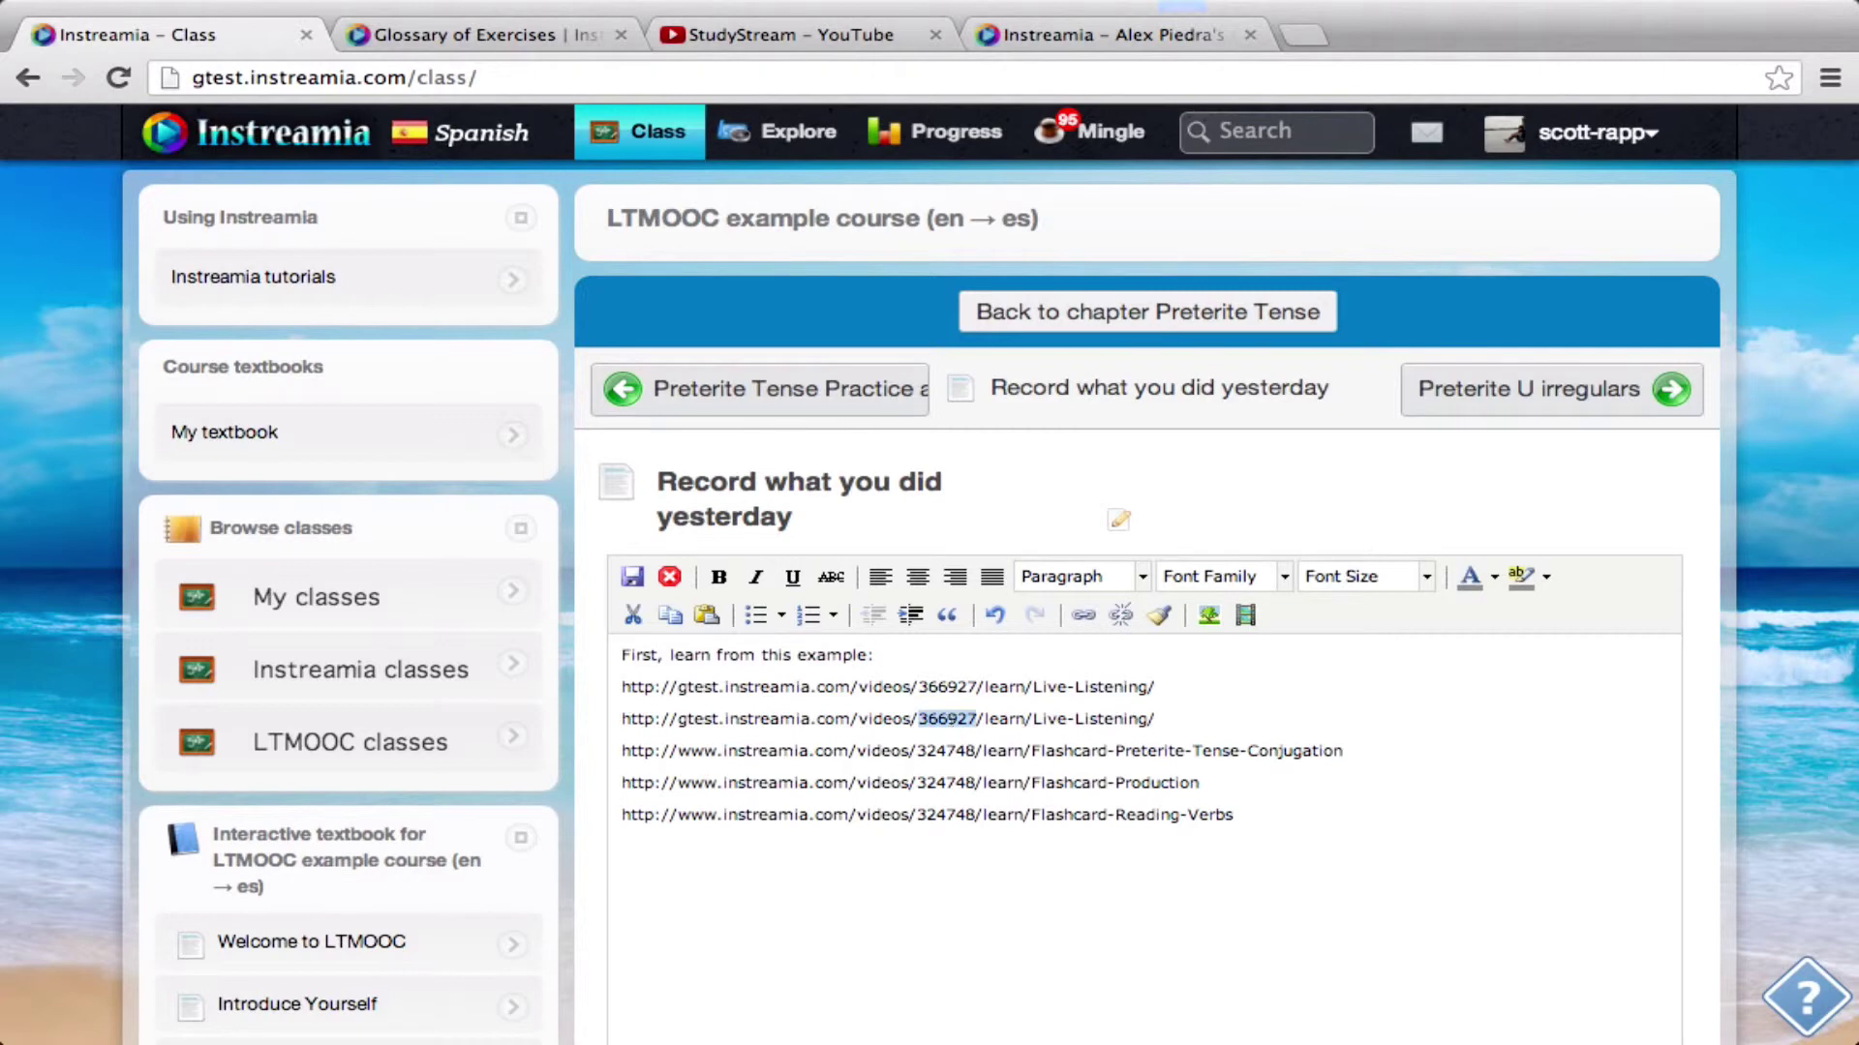
key("ctrl+c")
double_click(945, 751)
key("ctrl+v")
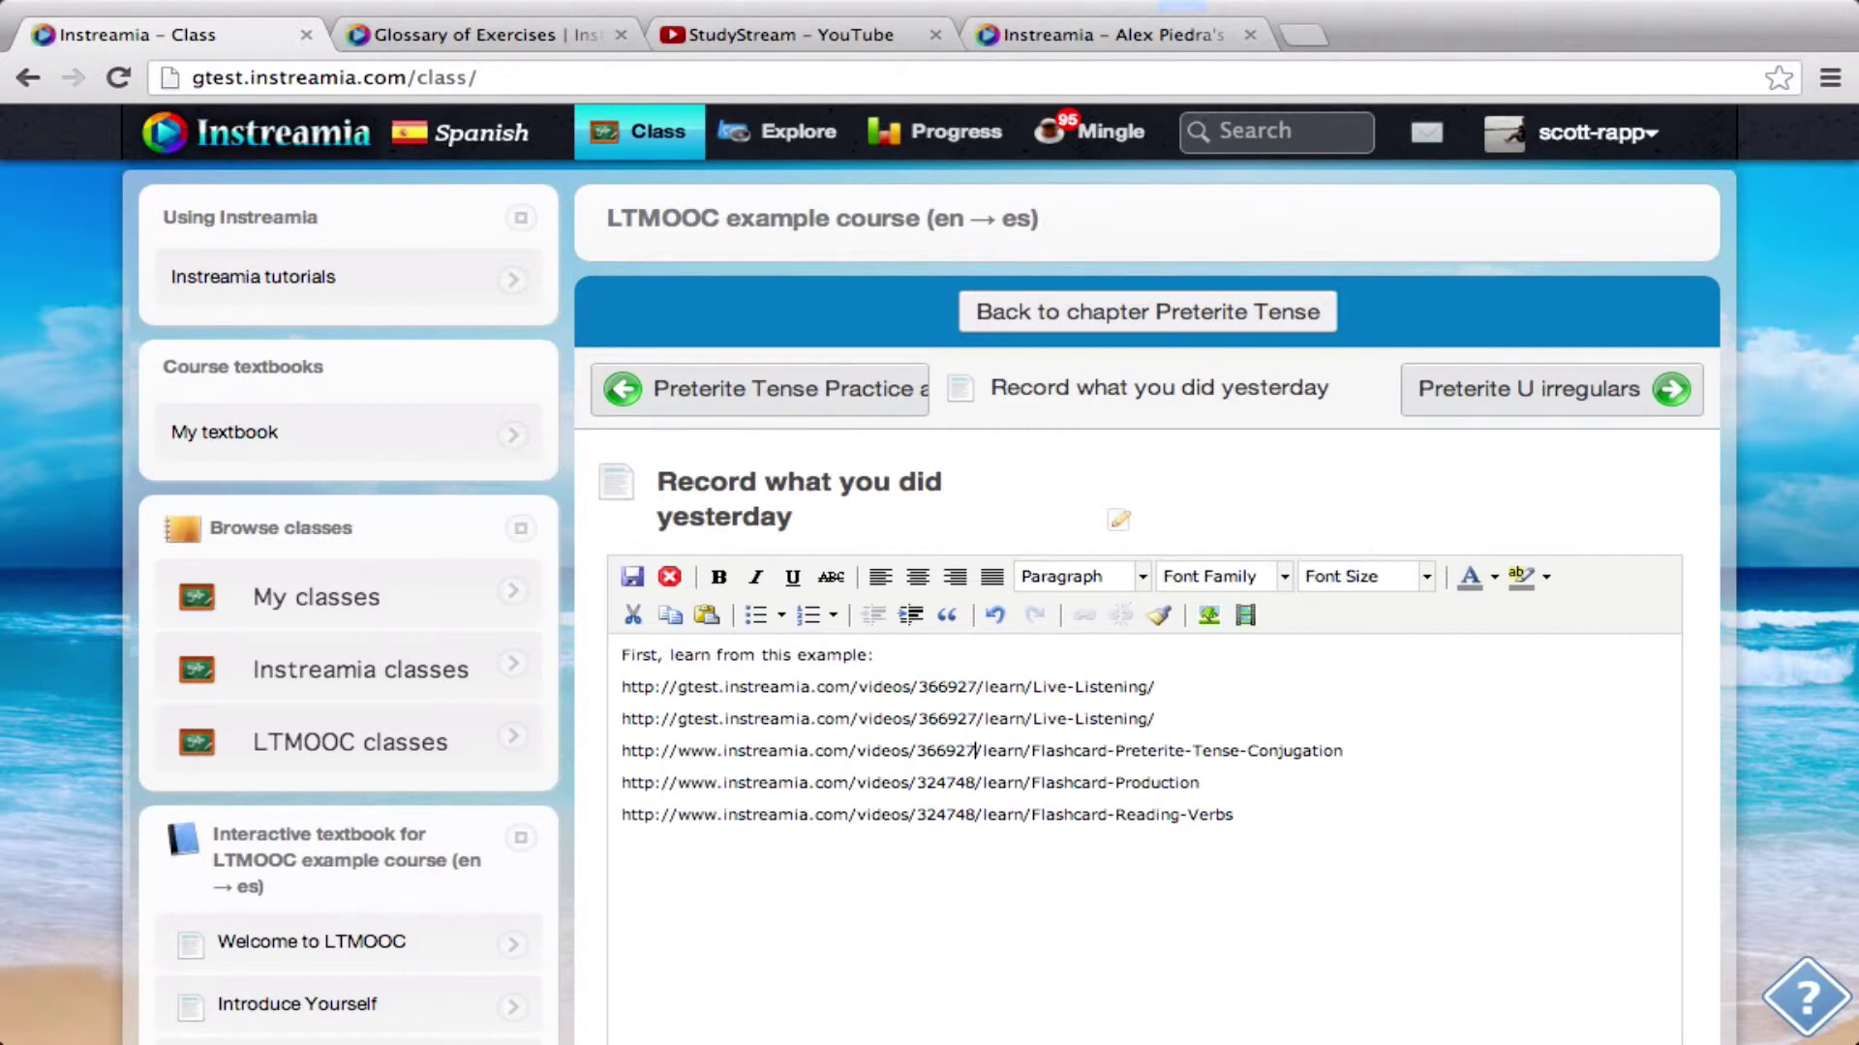
Replace the video IDs in the Flashcard-Production and Flashcard-Reading-Verbs links with 366927 and delete the duplicate Live-Listening link.
double_click(948, 784)
key("ctrl+v")
double_click(945, 814)
key("ctrl+v")
left_click_drag(1234, 716, 610, 719)
key("BackSpace")
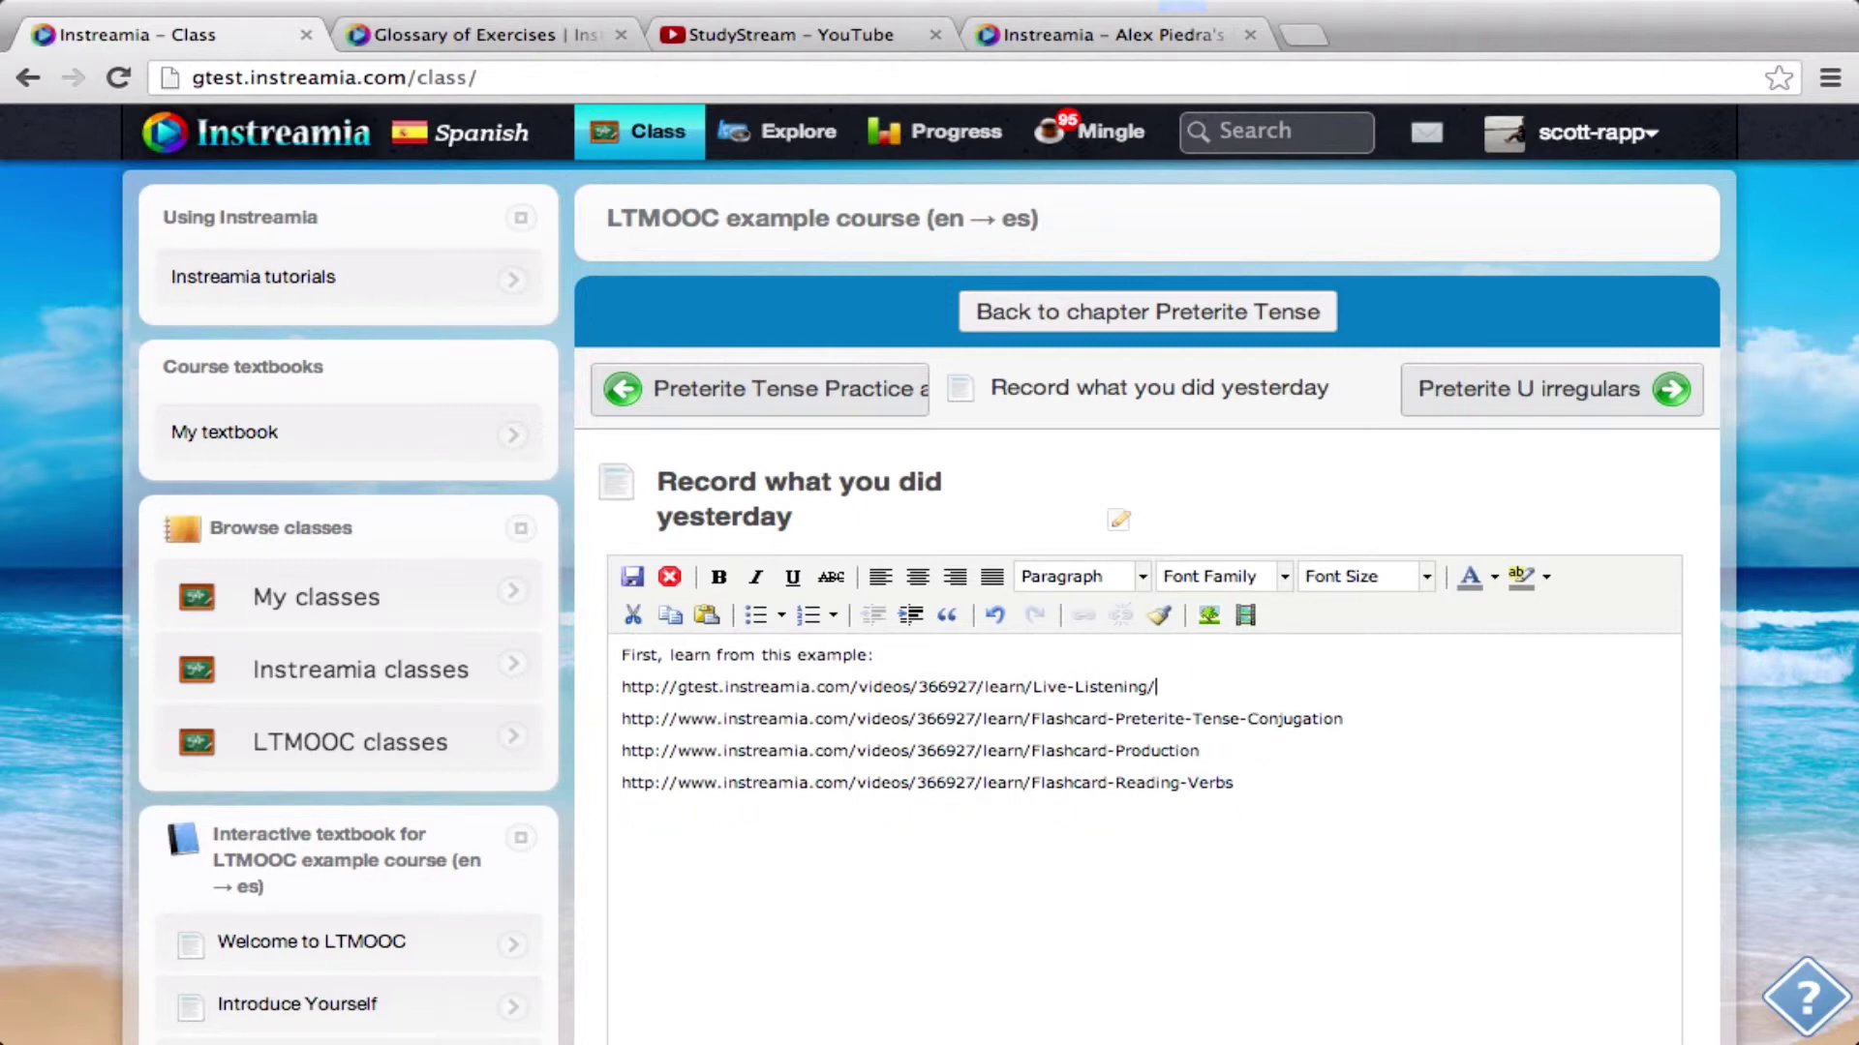
Copy the Flashcard Writing Verbs example link from the Glossary of Exercises and paste it on a new line below the Flashcard-Reading-Verbs link.
left_click(496, 34)
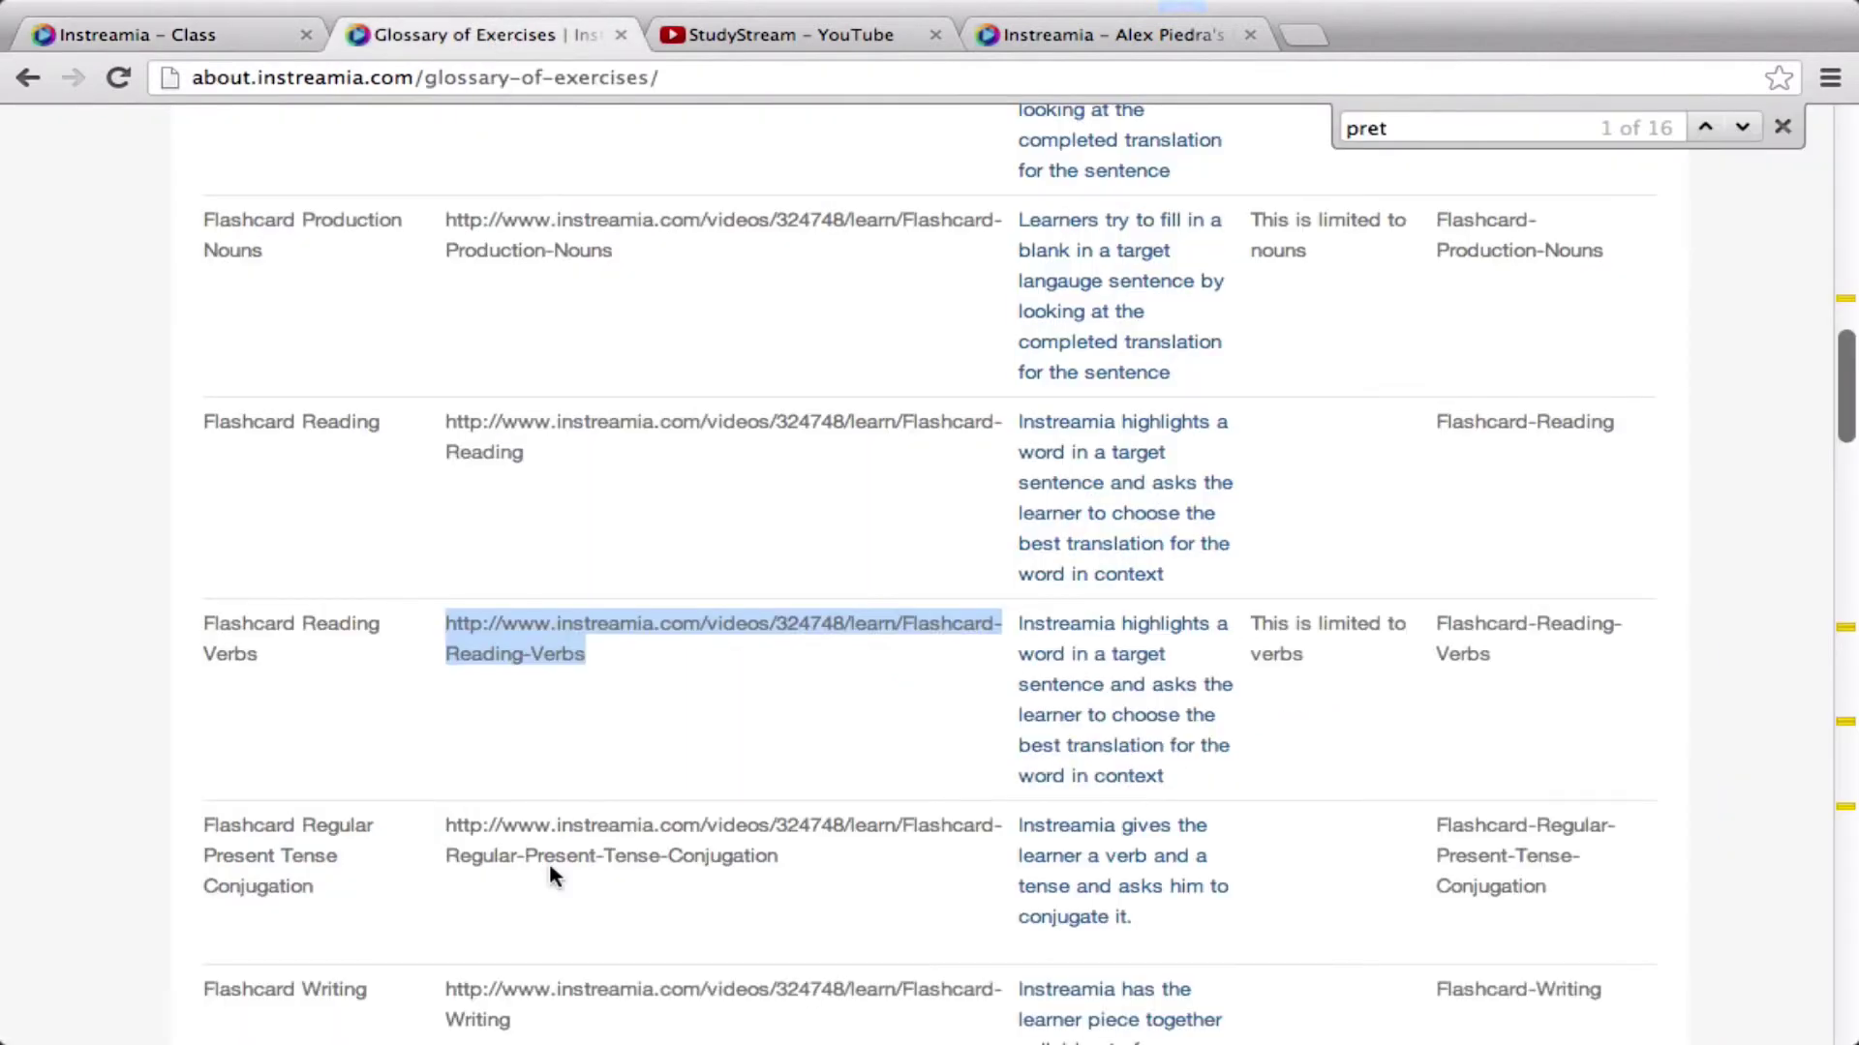
scroll(548, 860, "down", 3)
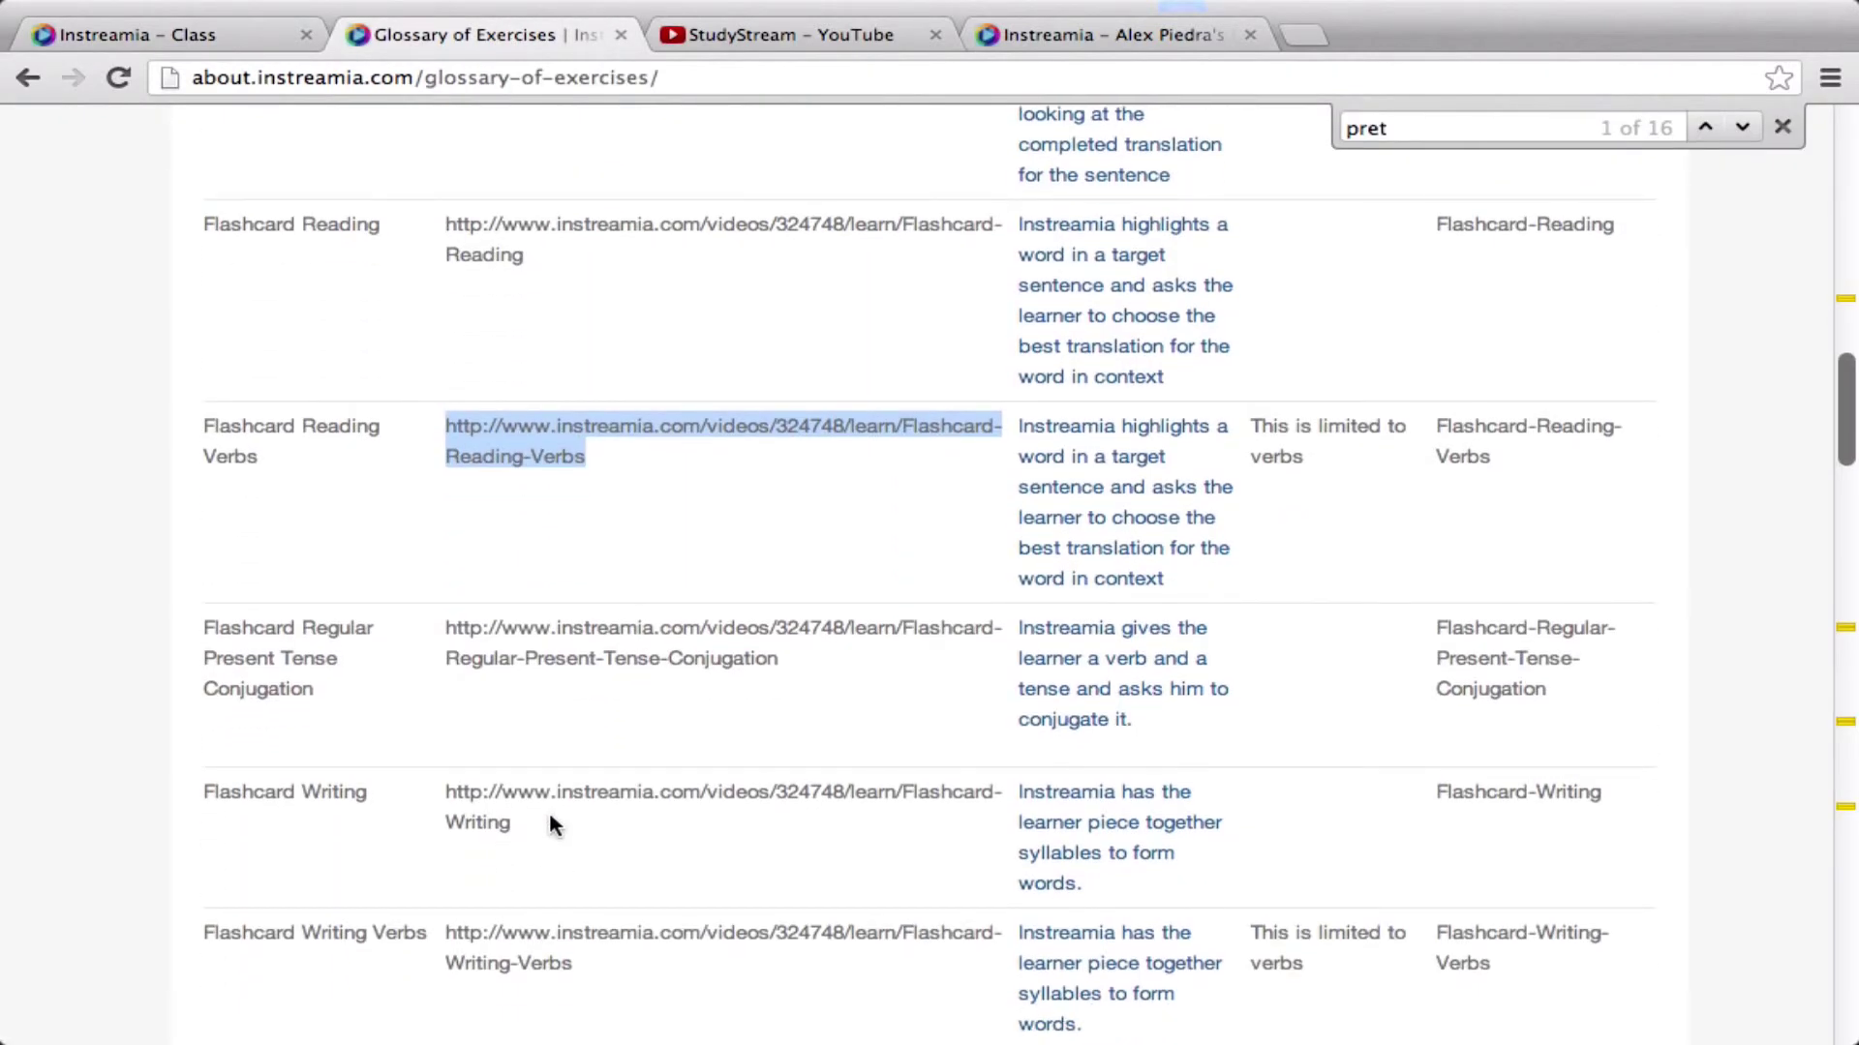
scroll(529, 828, "down", 1)
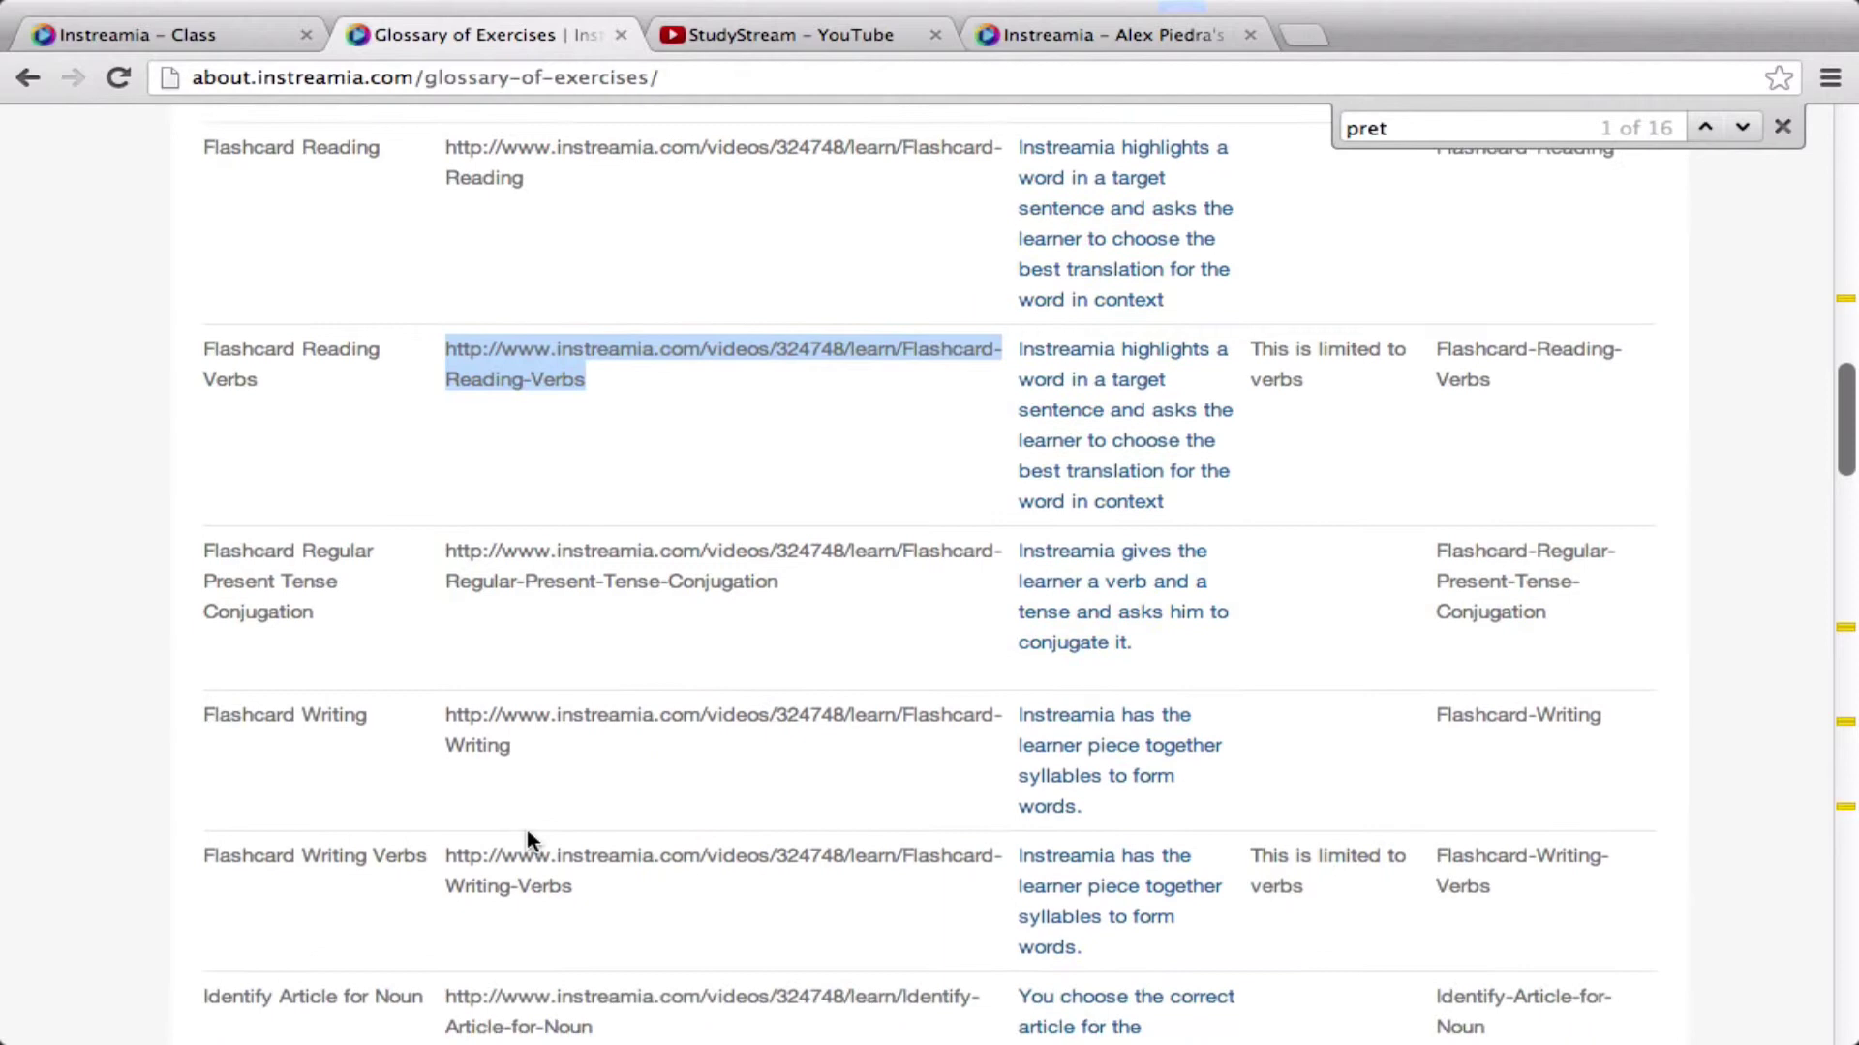
left_click(582, 892)
left_click_drag(582, 892, 447, 856)
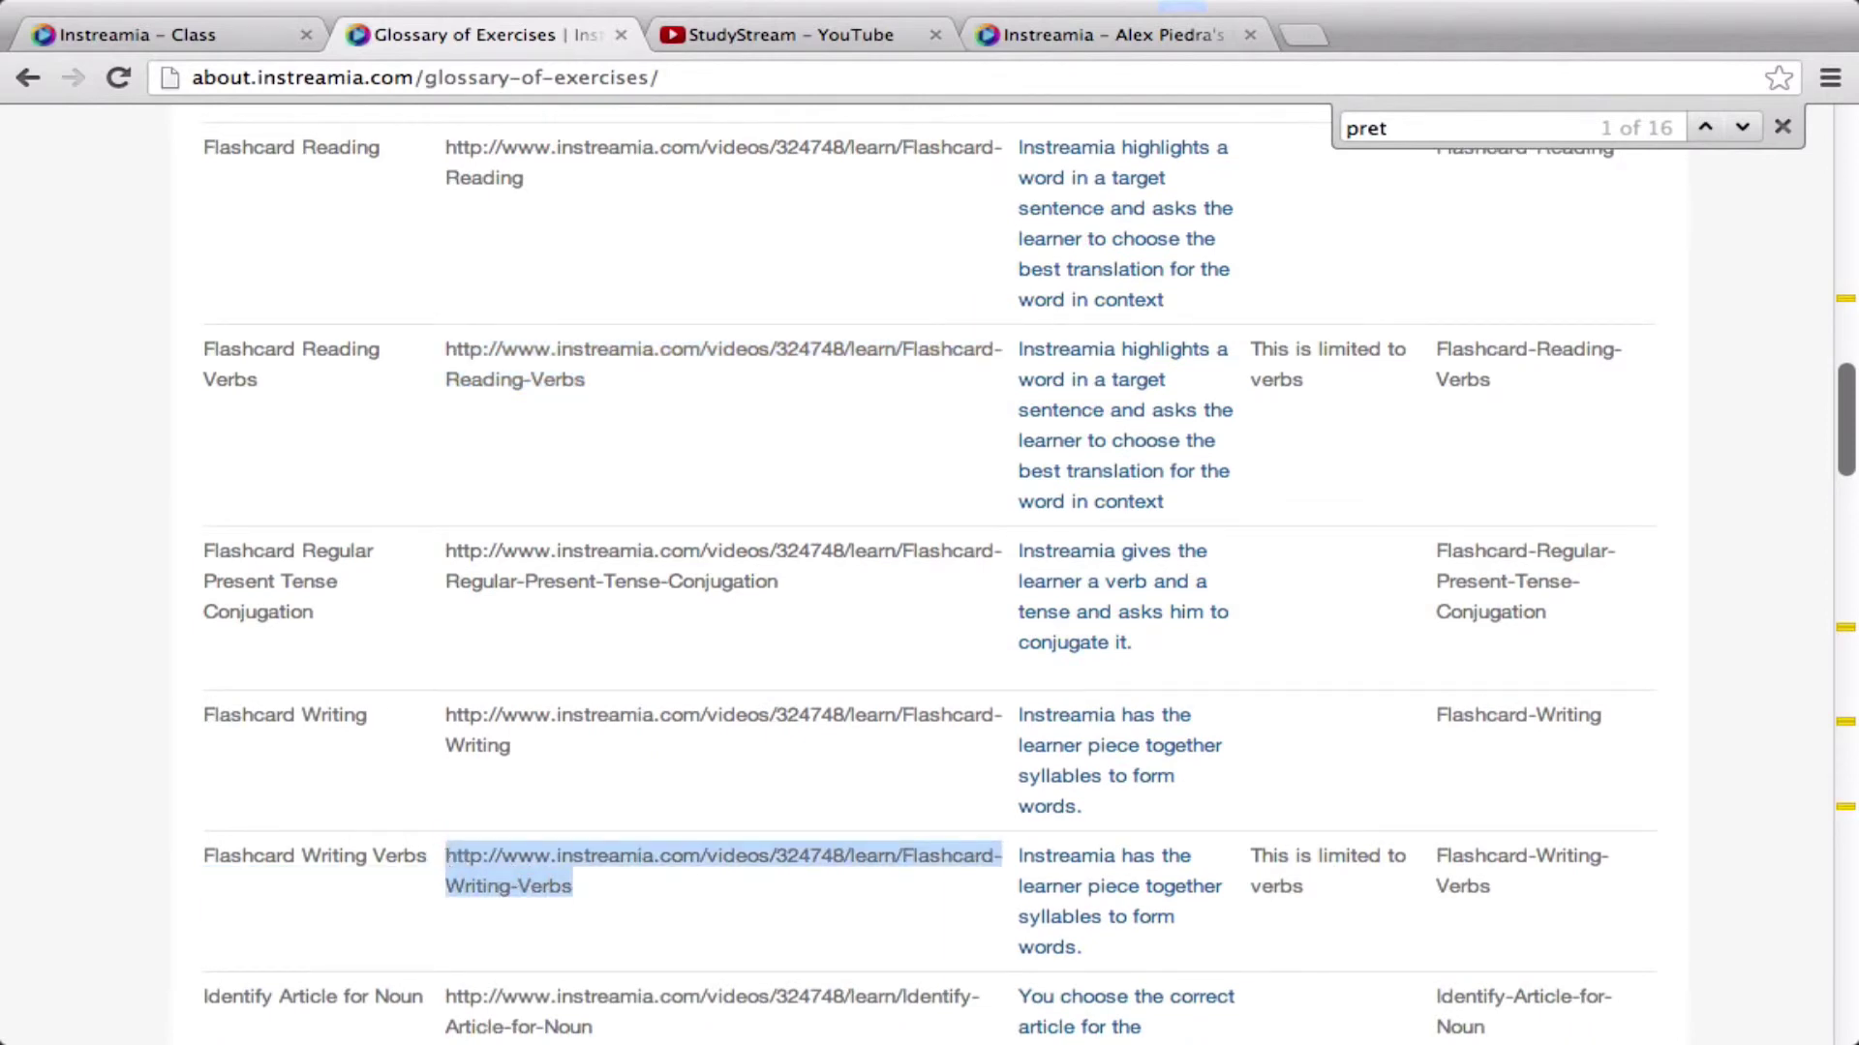
left_click(155, 37)
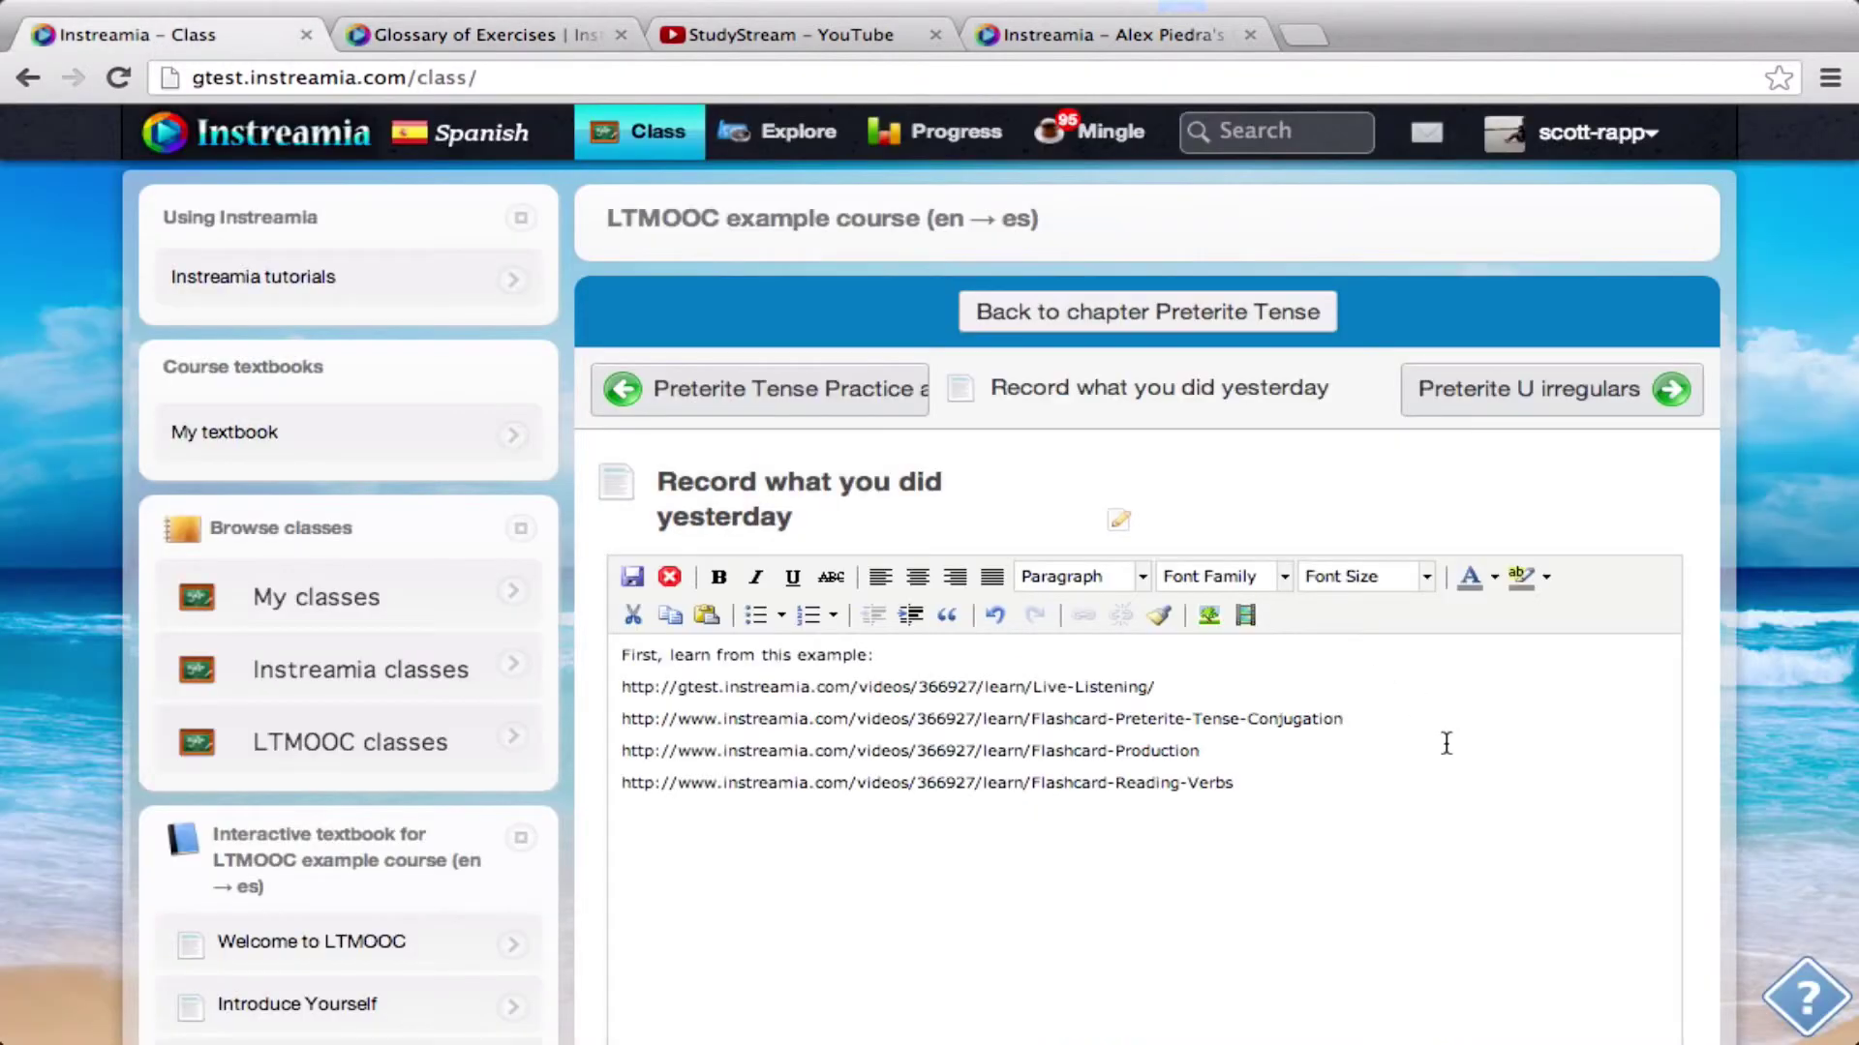
left_click(1278, 792)
key("Return")
key("super+v")
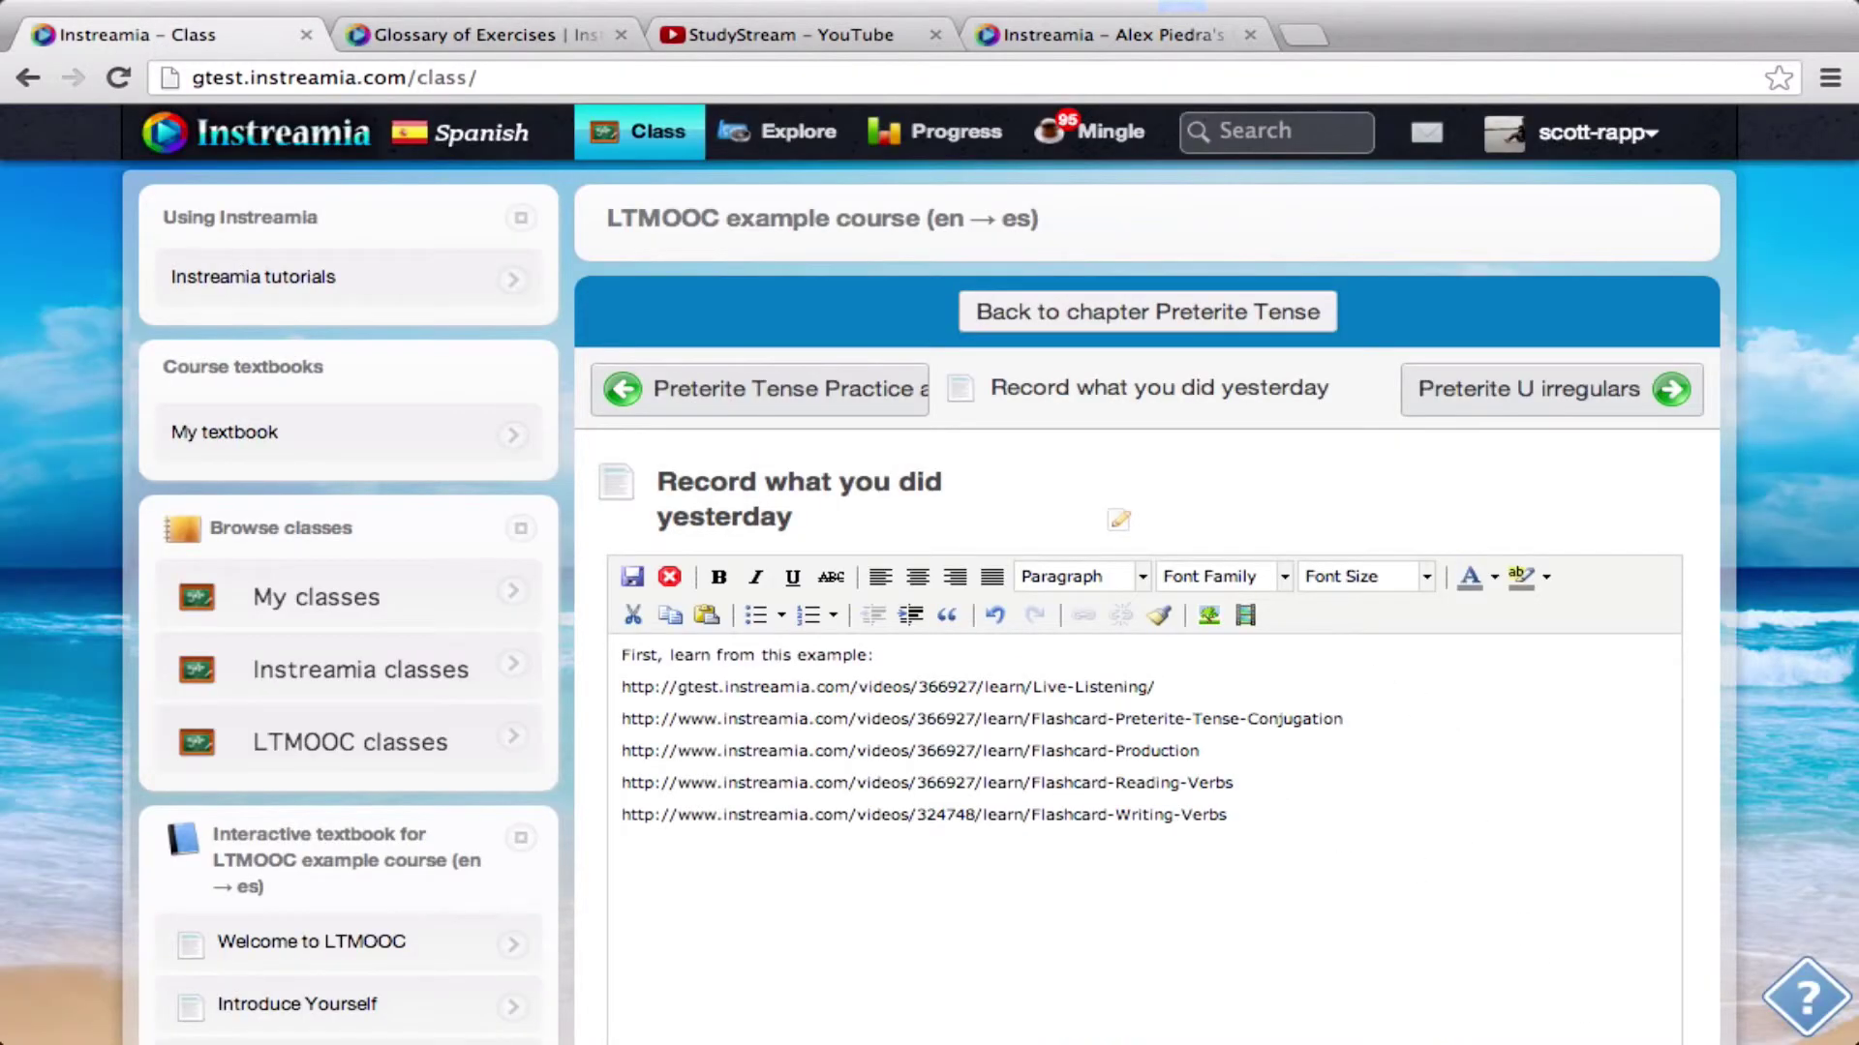
Replace the video ID in the Flashcard-Writing-Verbs link with 366927 copied from the link above, and save the module content.
double_click(918, 786)
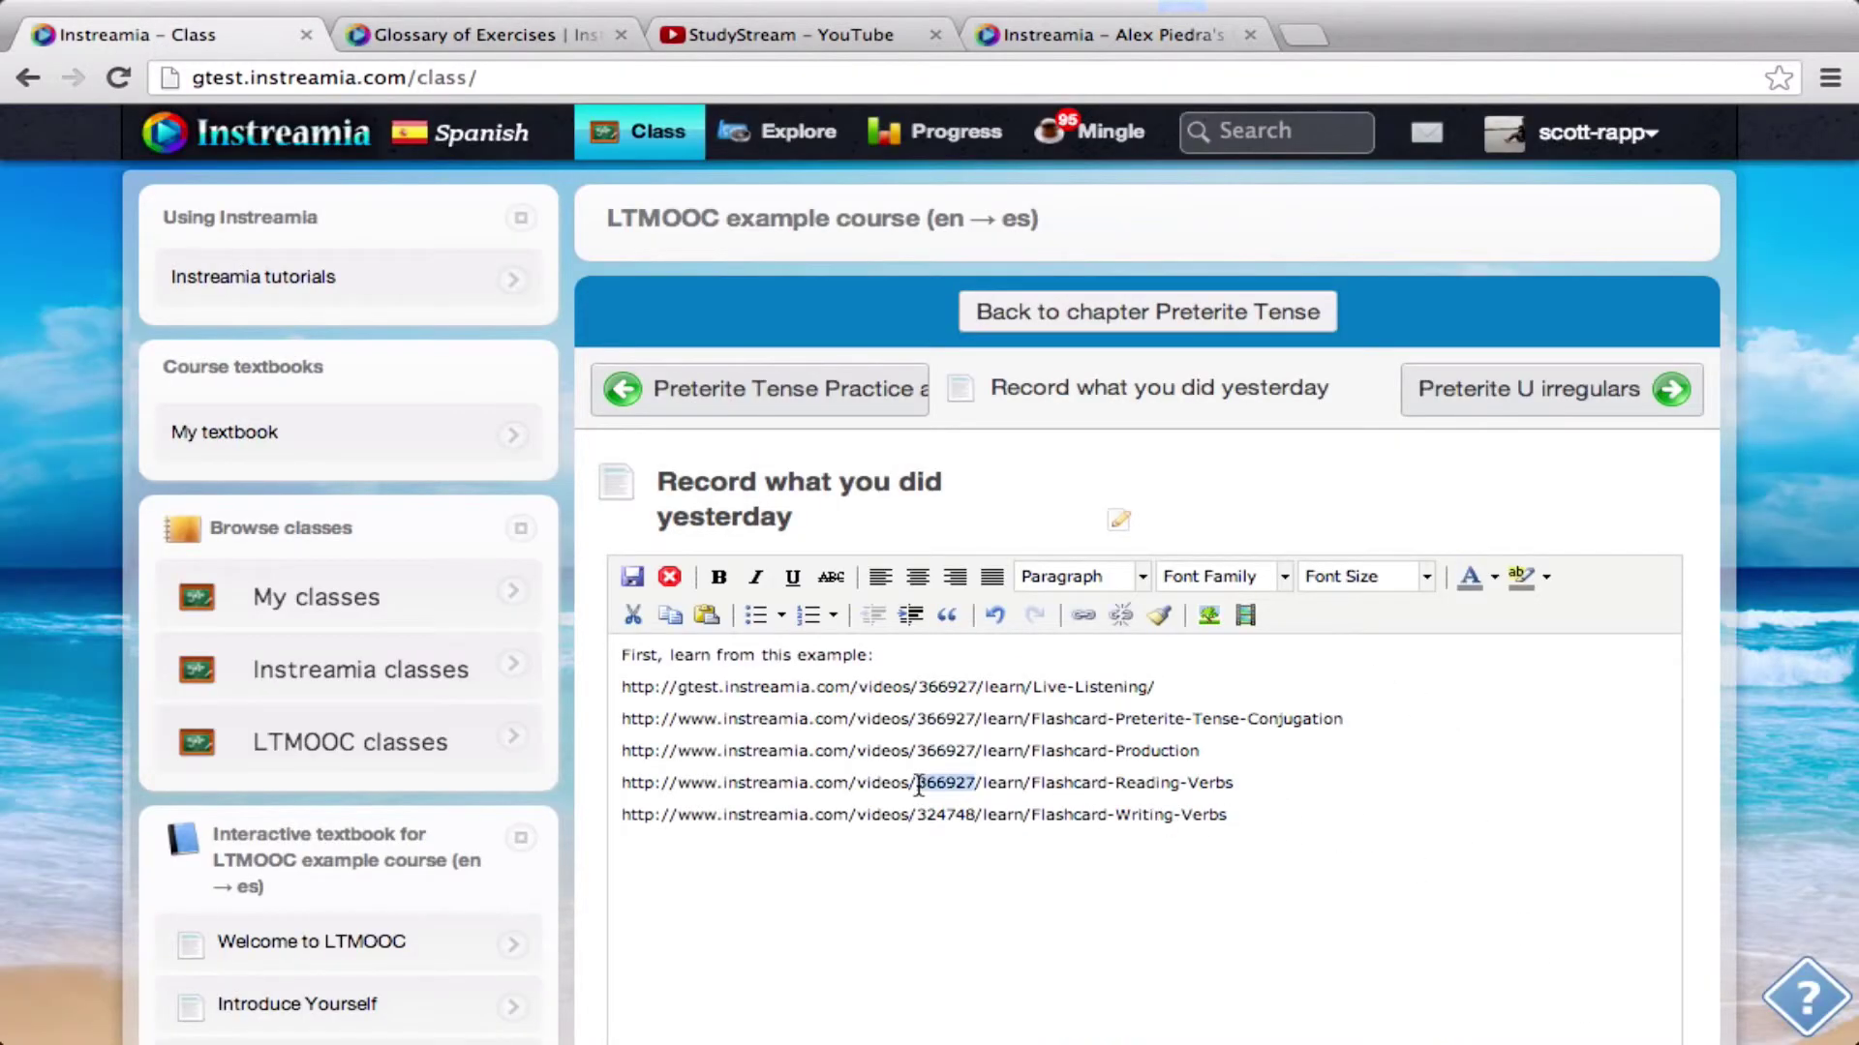
double_click(961, 814)
key("super+v")
left_click(1268, 811)
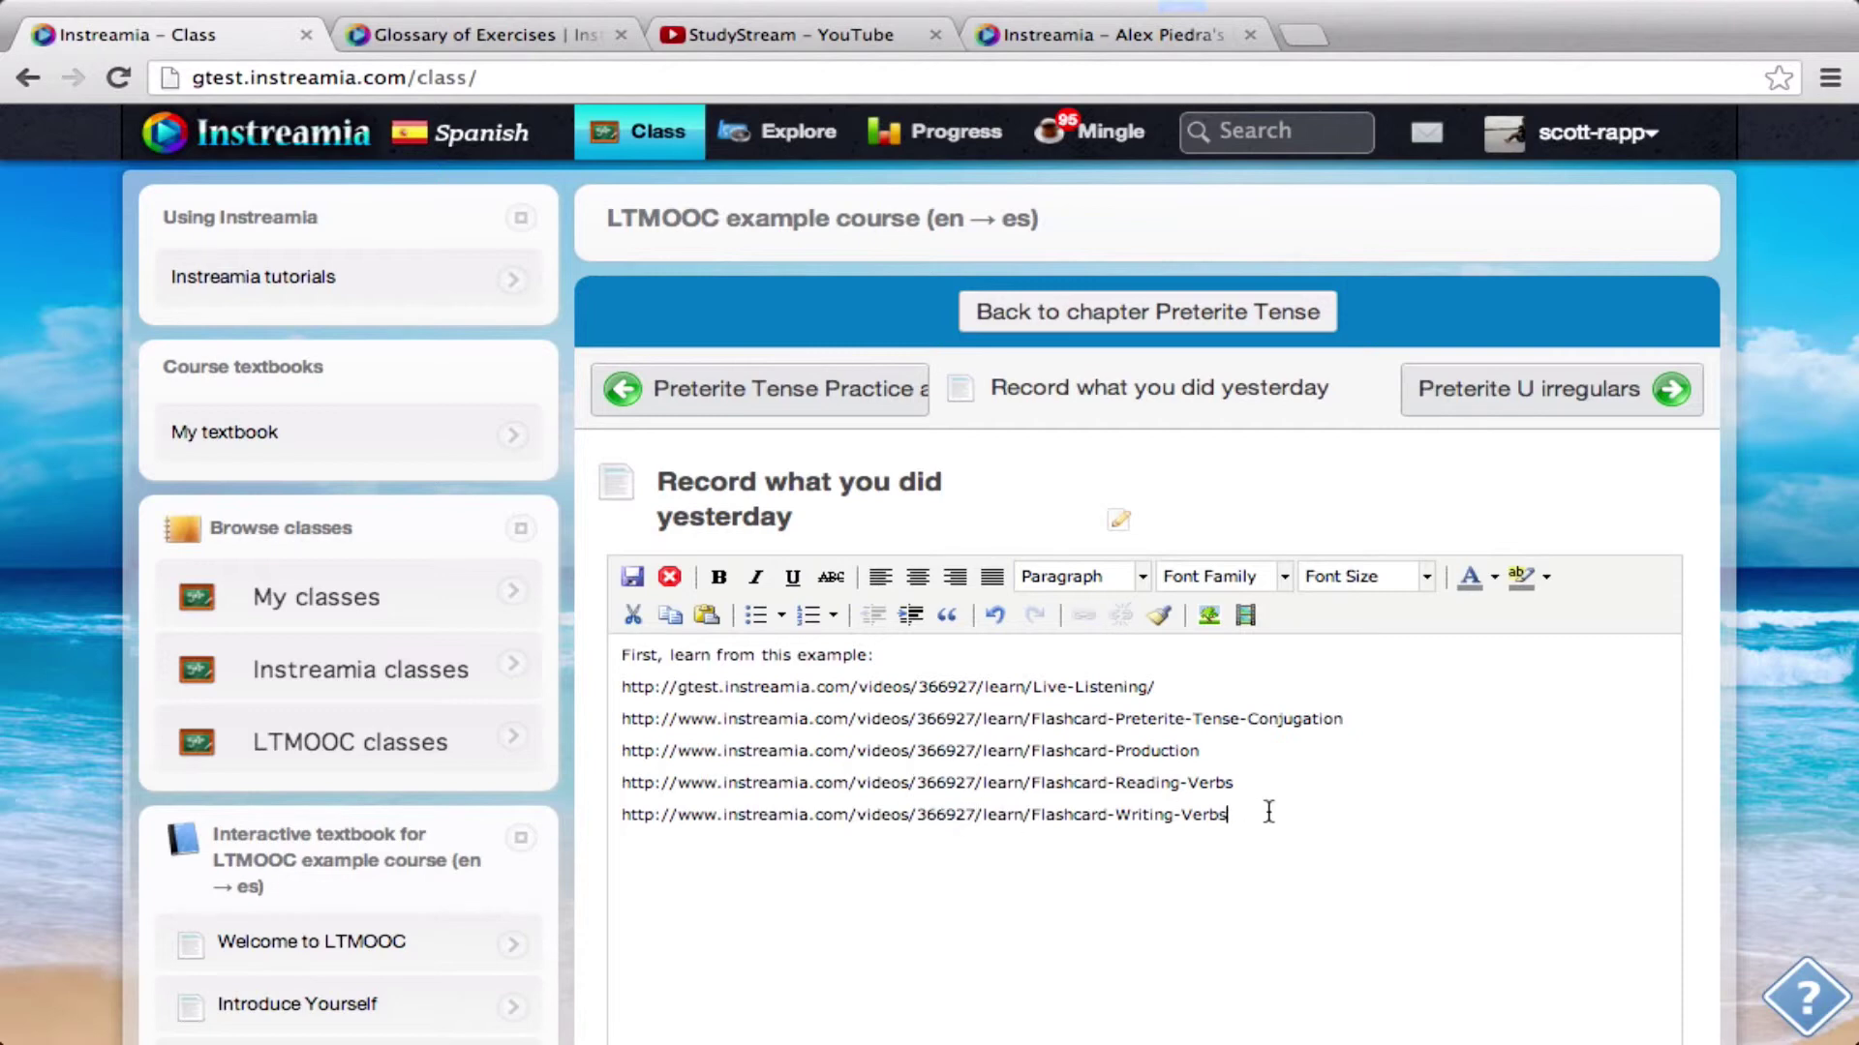
left_click(631, 577)
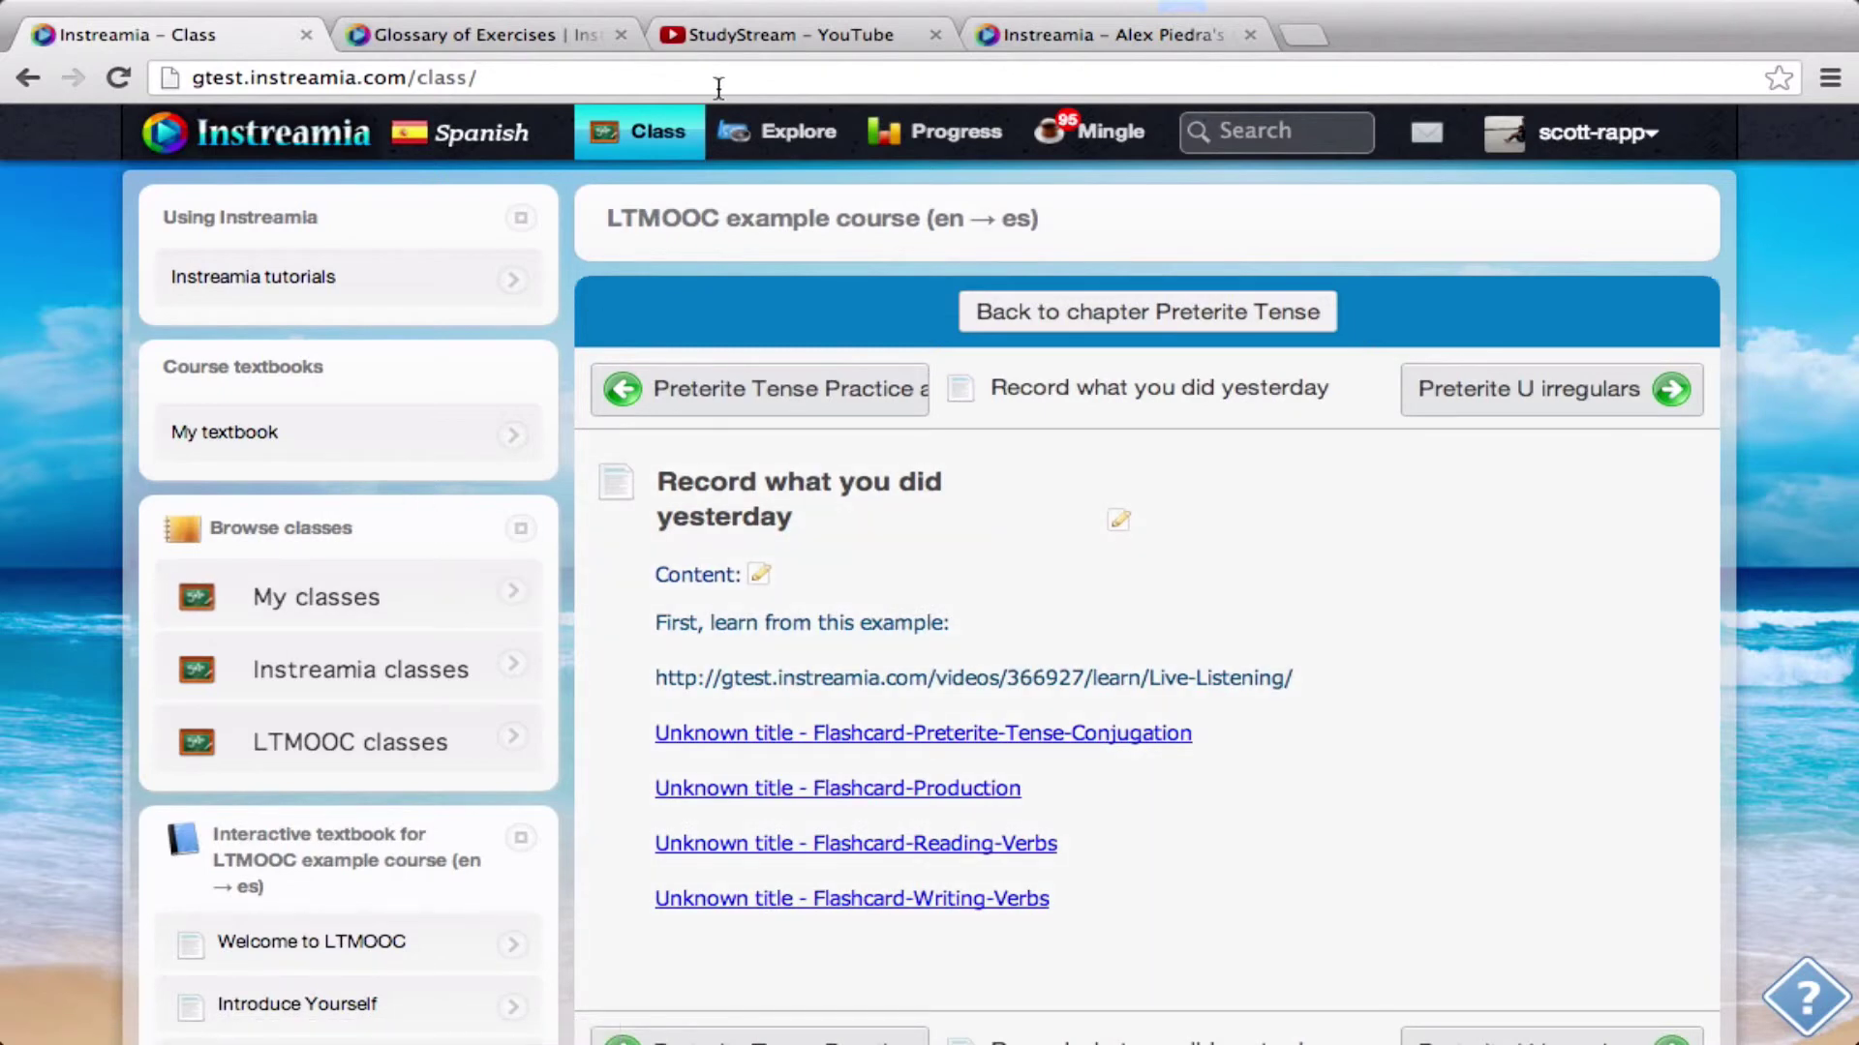
Create a new workbook entry in My audio content, rename it "Yesterday" and save the title.
left_click(780, 133)
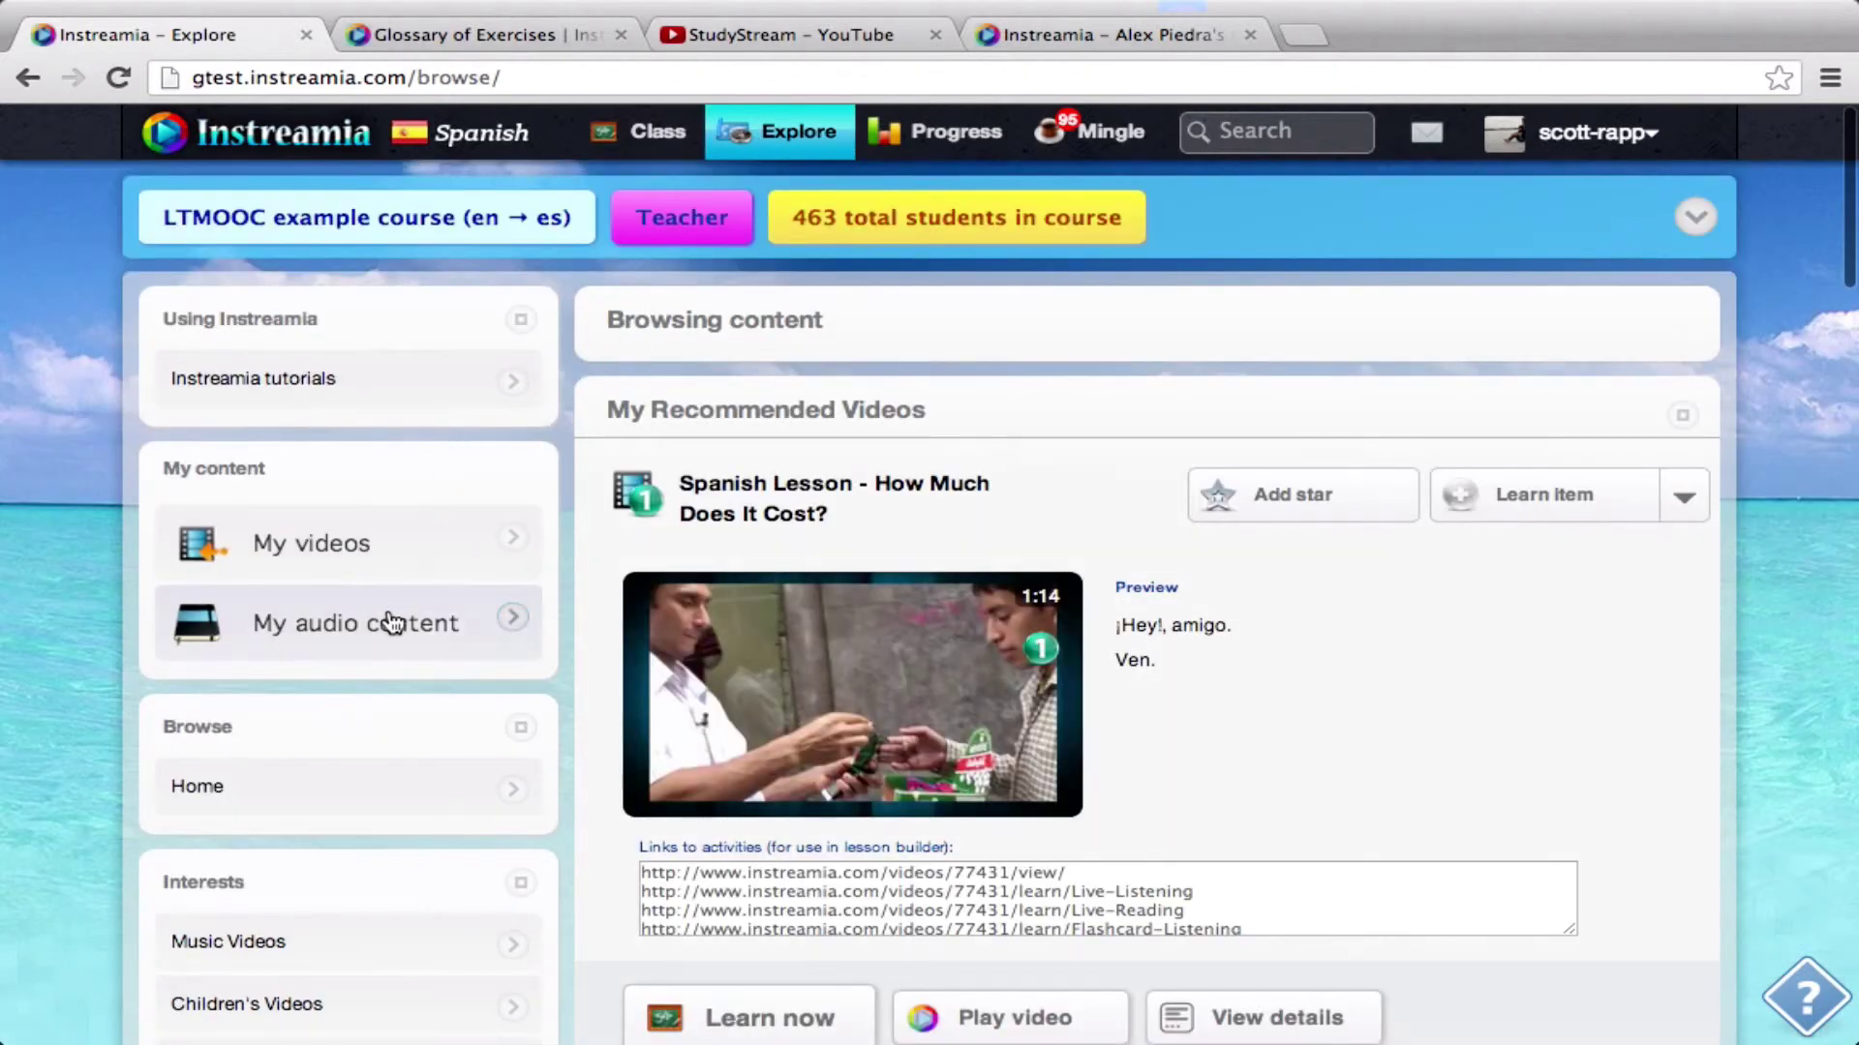
left_click(391, 622)
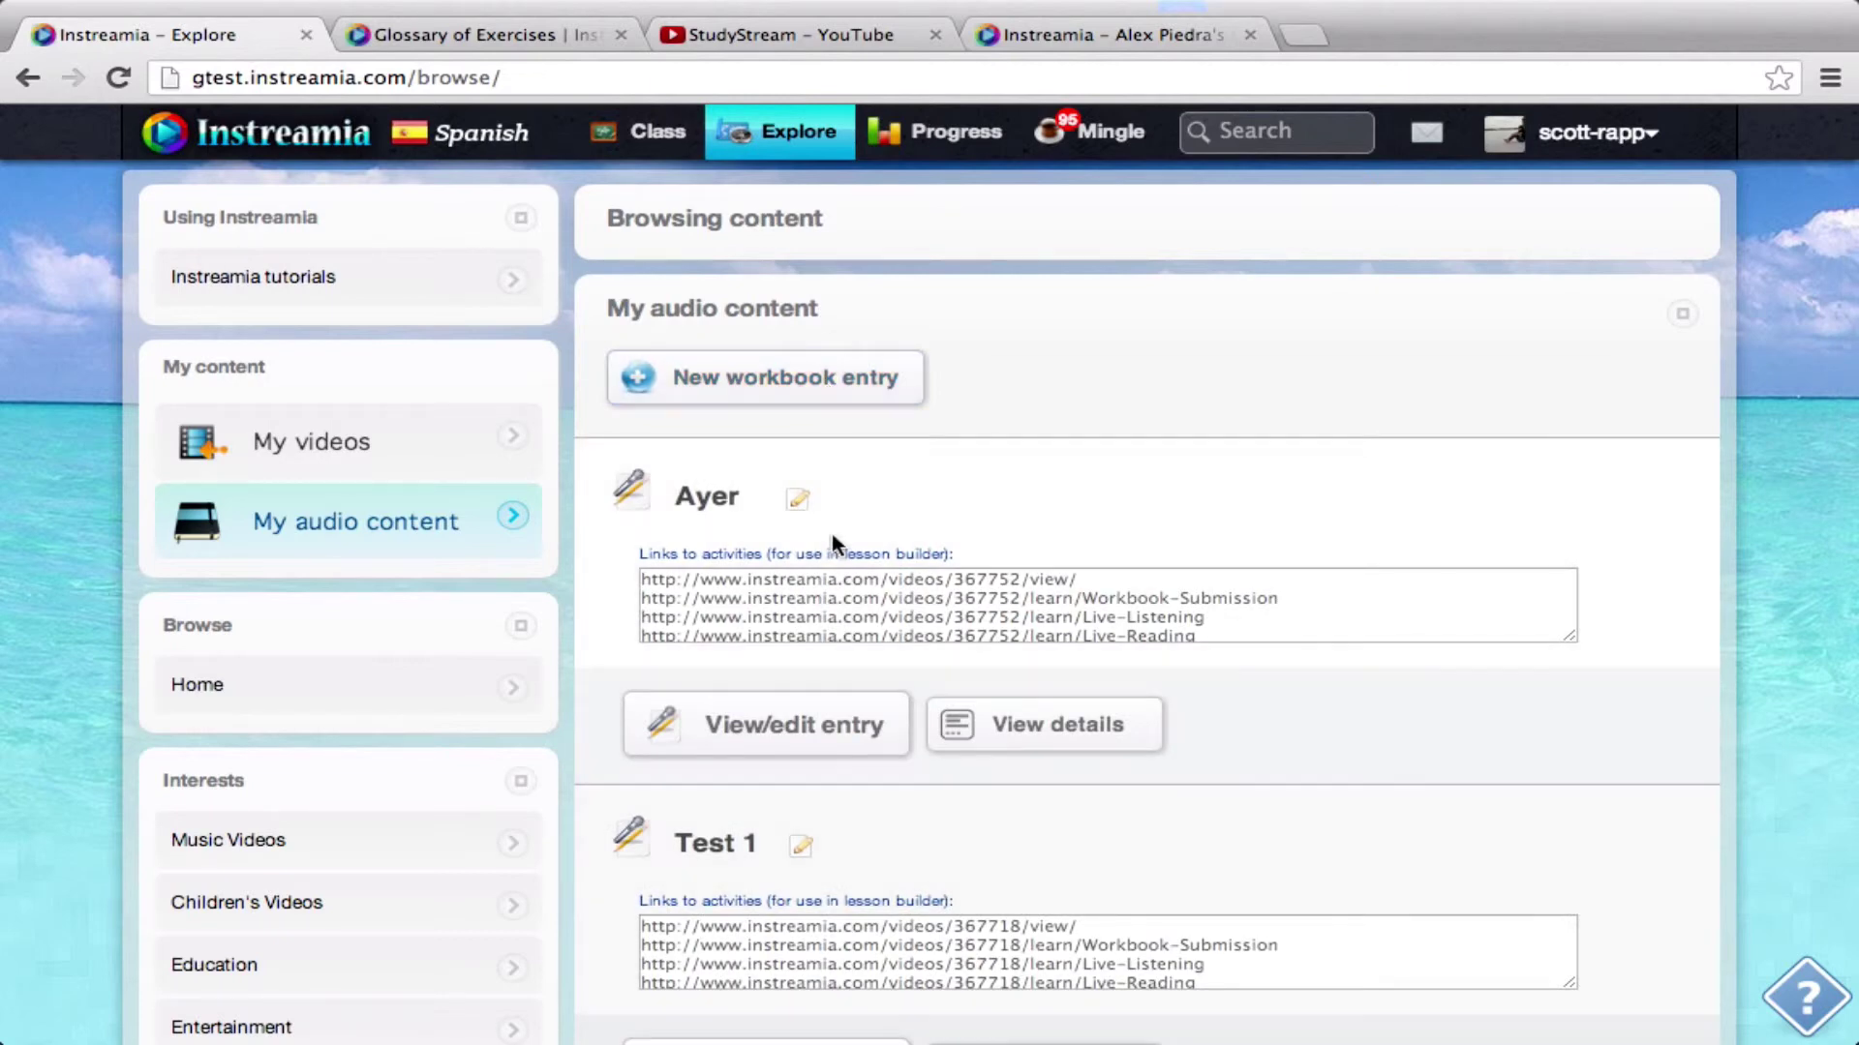
left_click(709, 388)
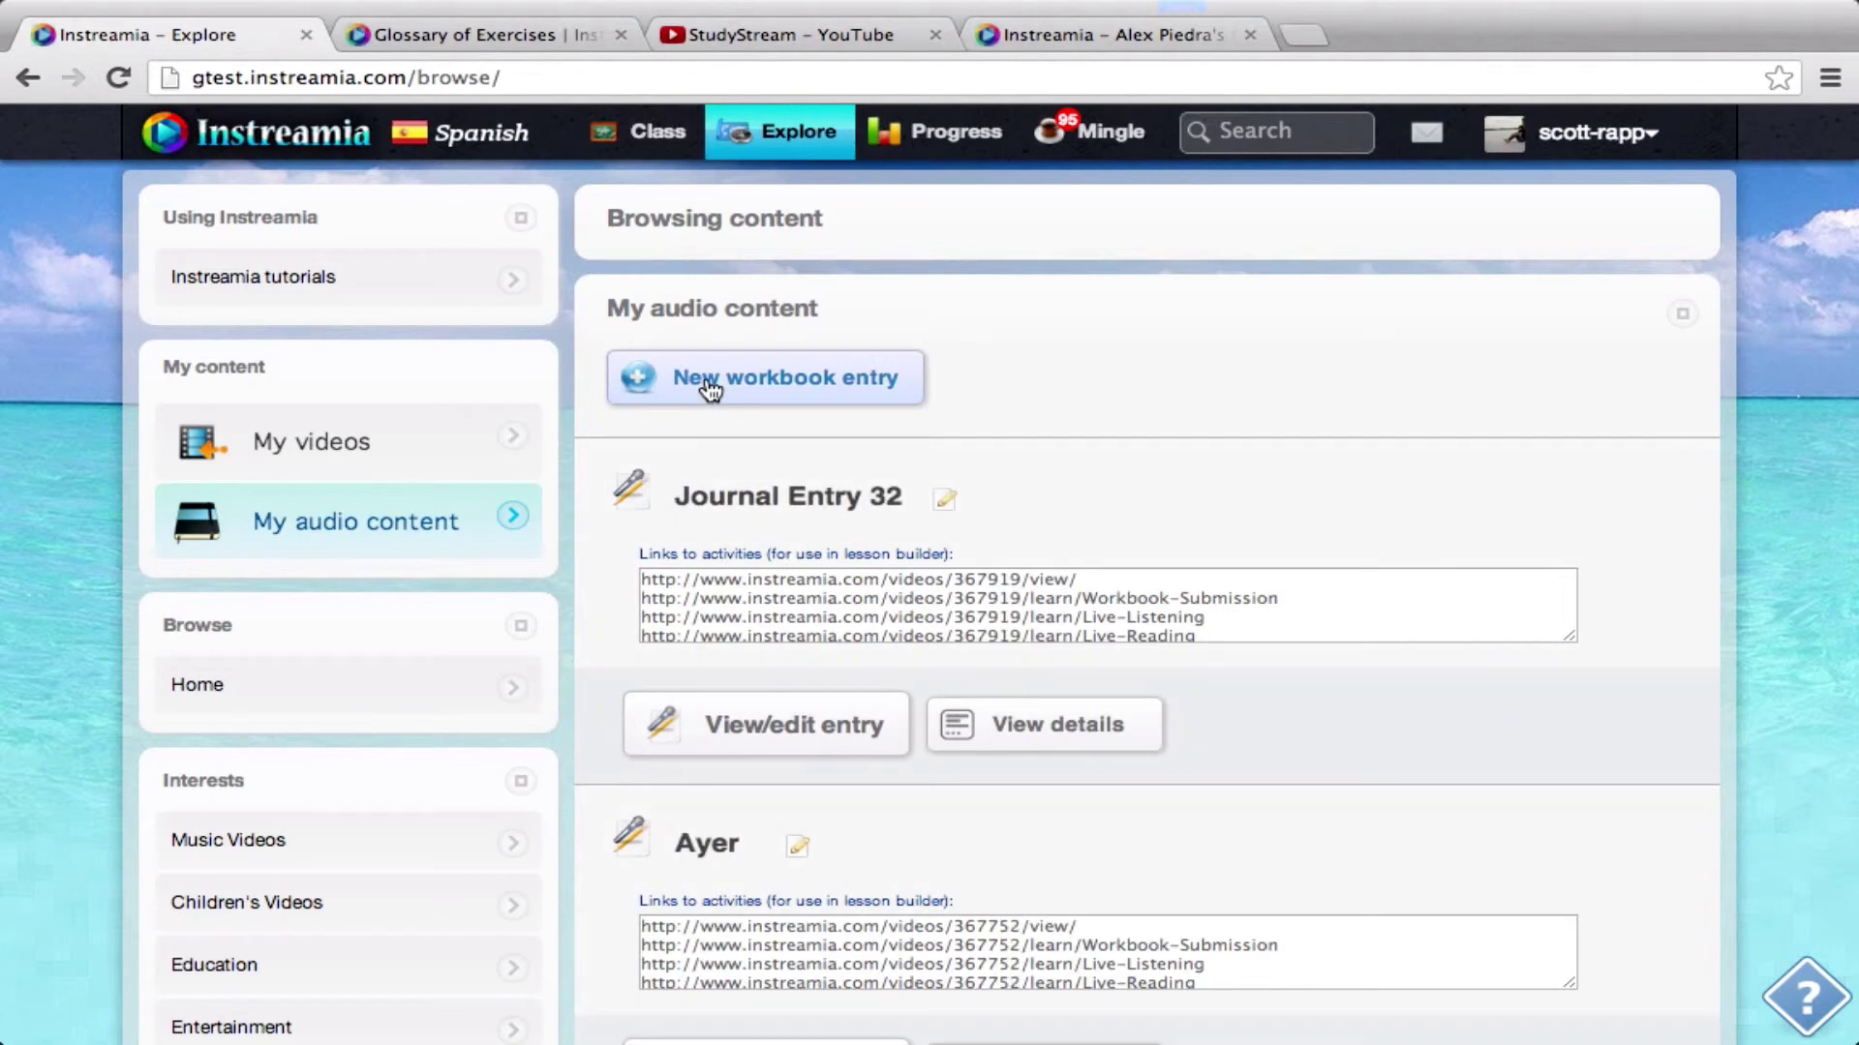
left_click(945, 499)
triple_click(794, 493)
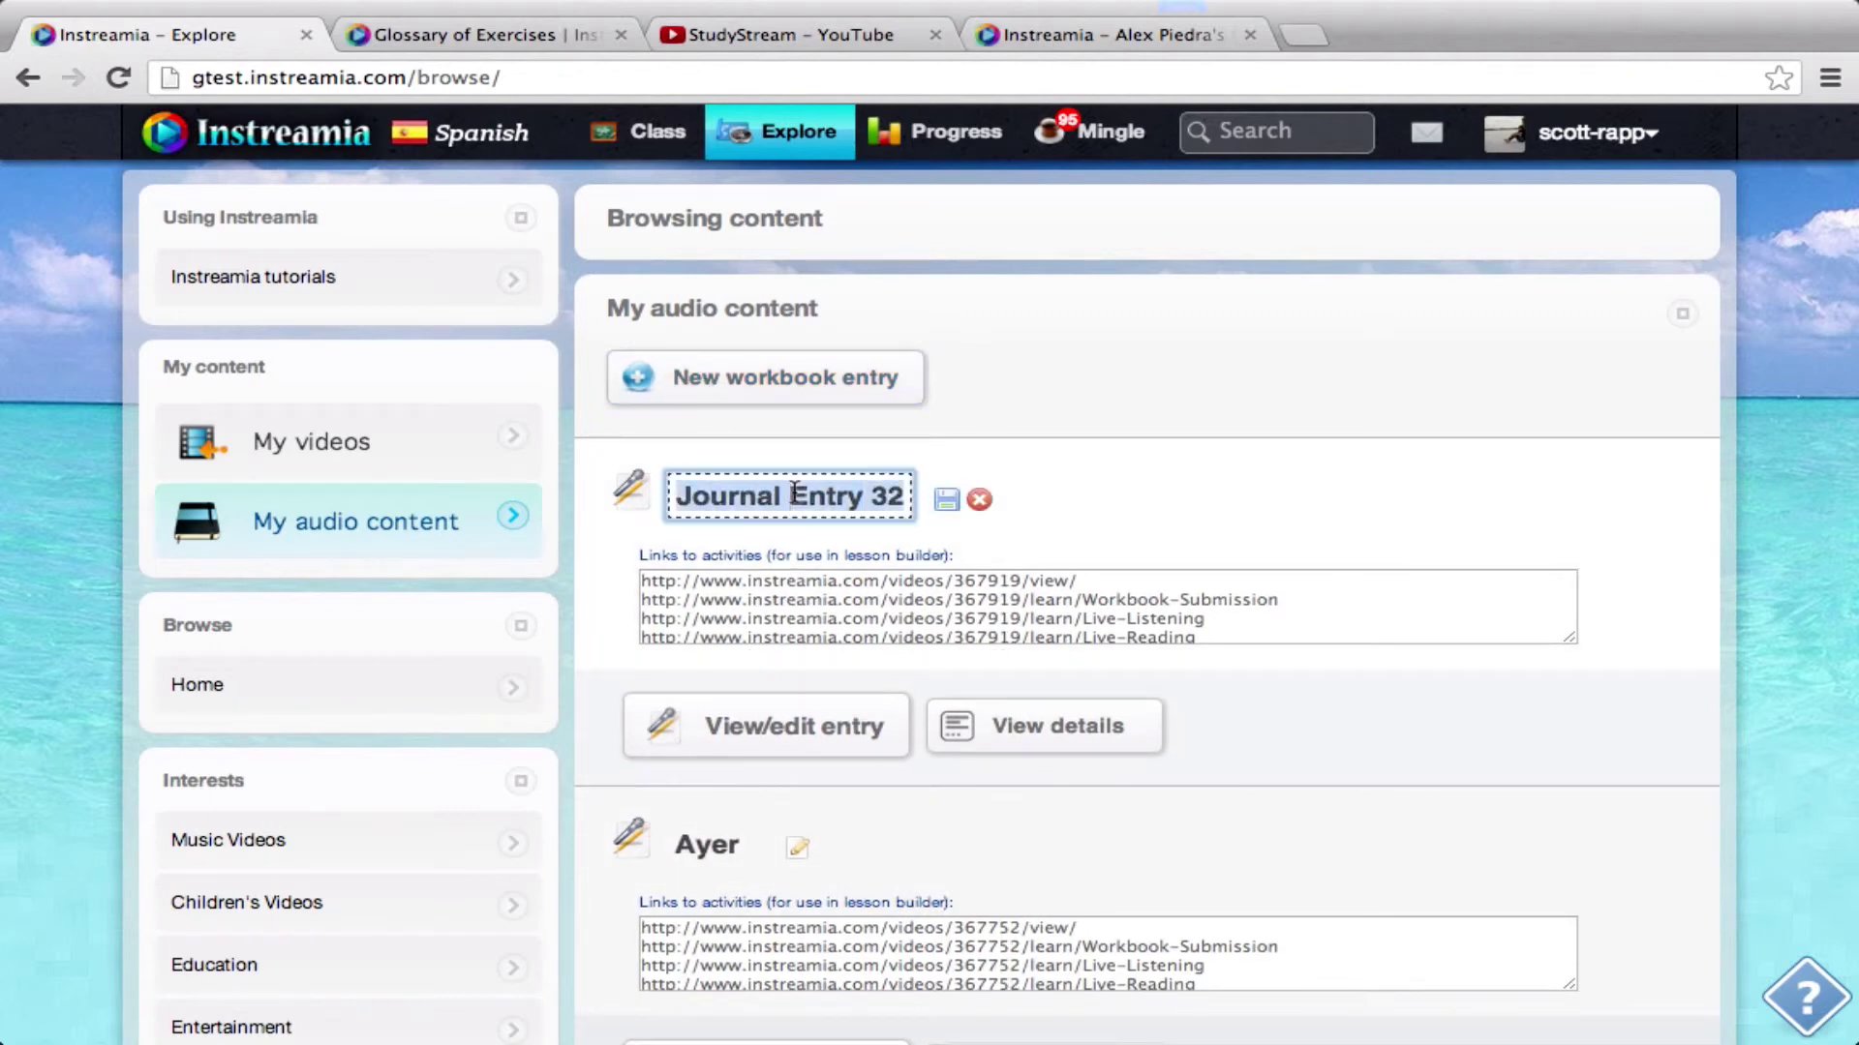
type("Yeste")
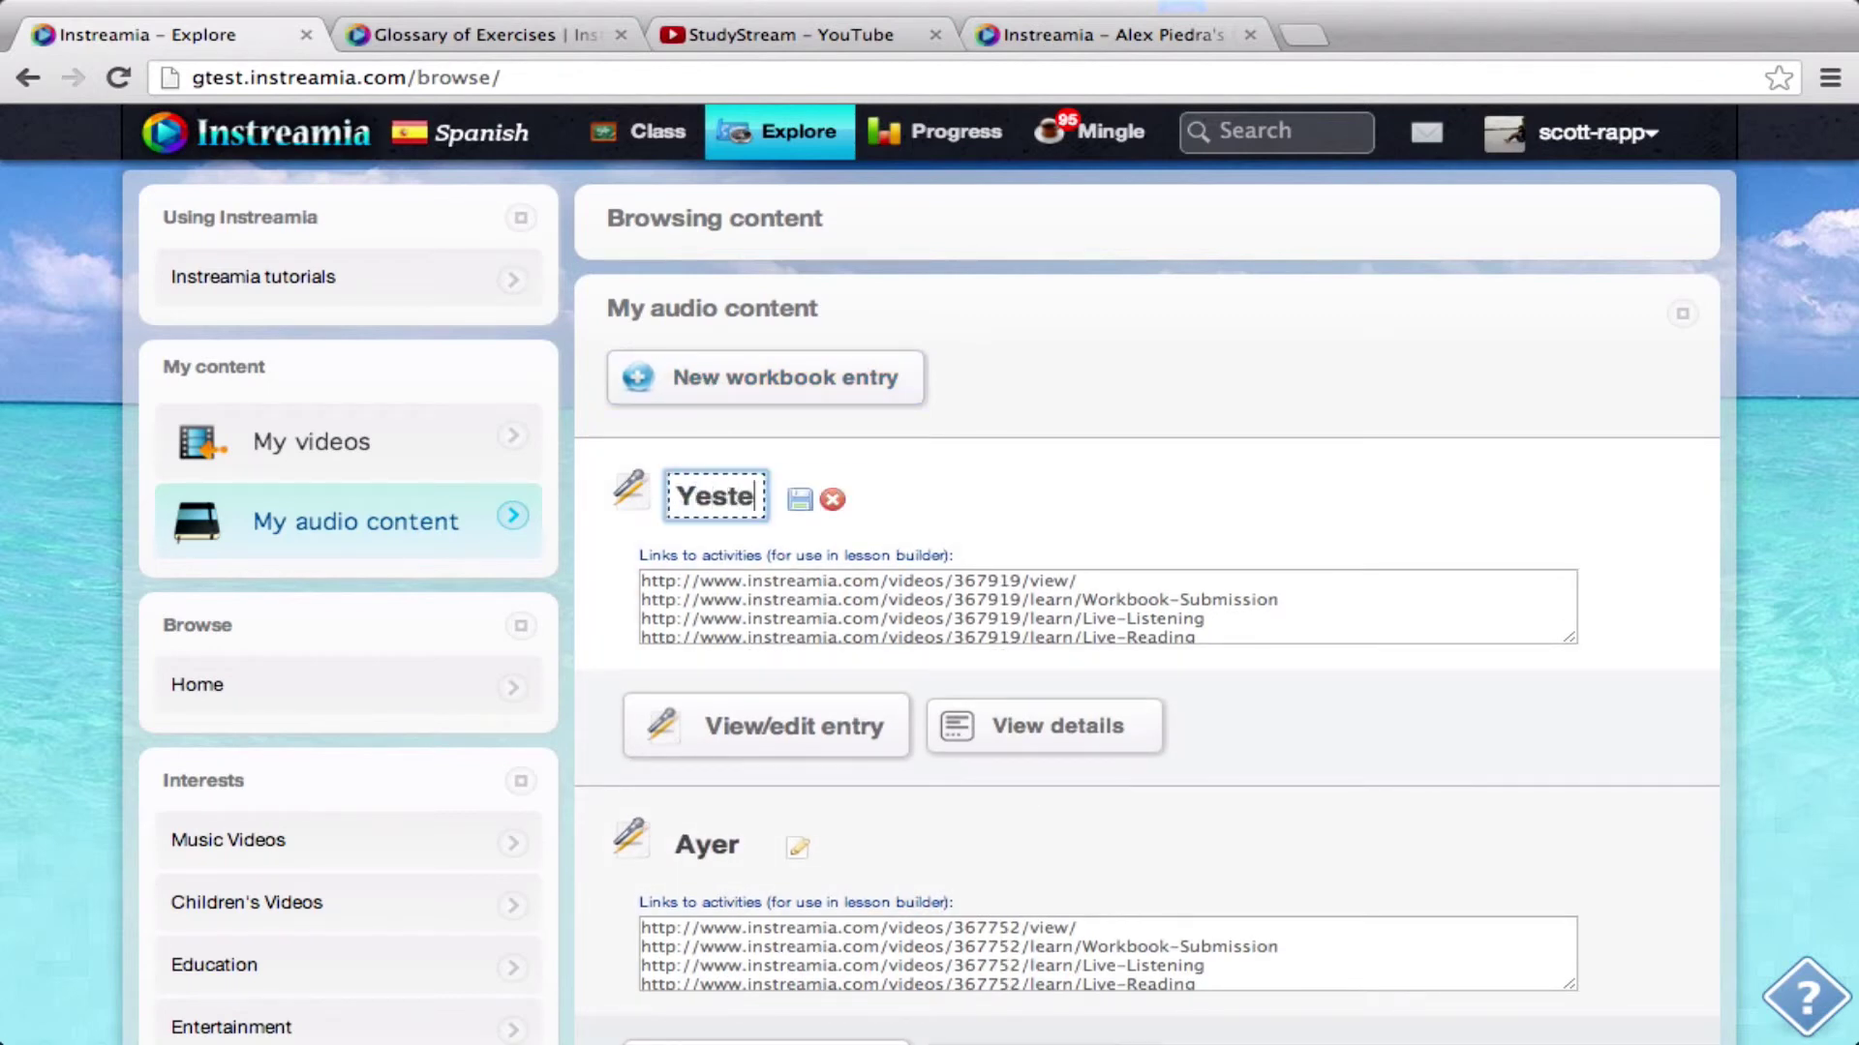
type("rday")
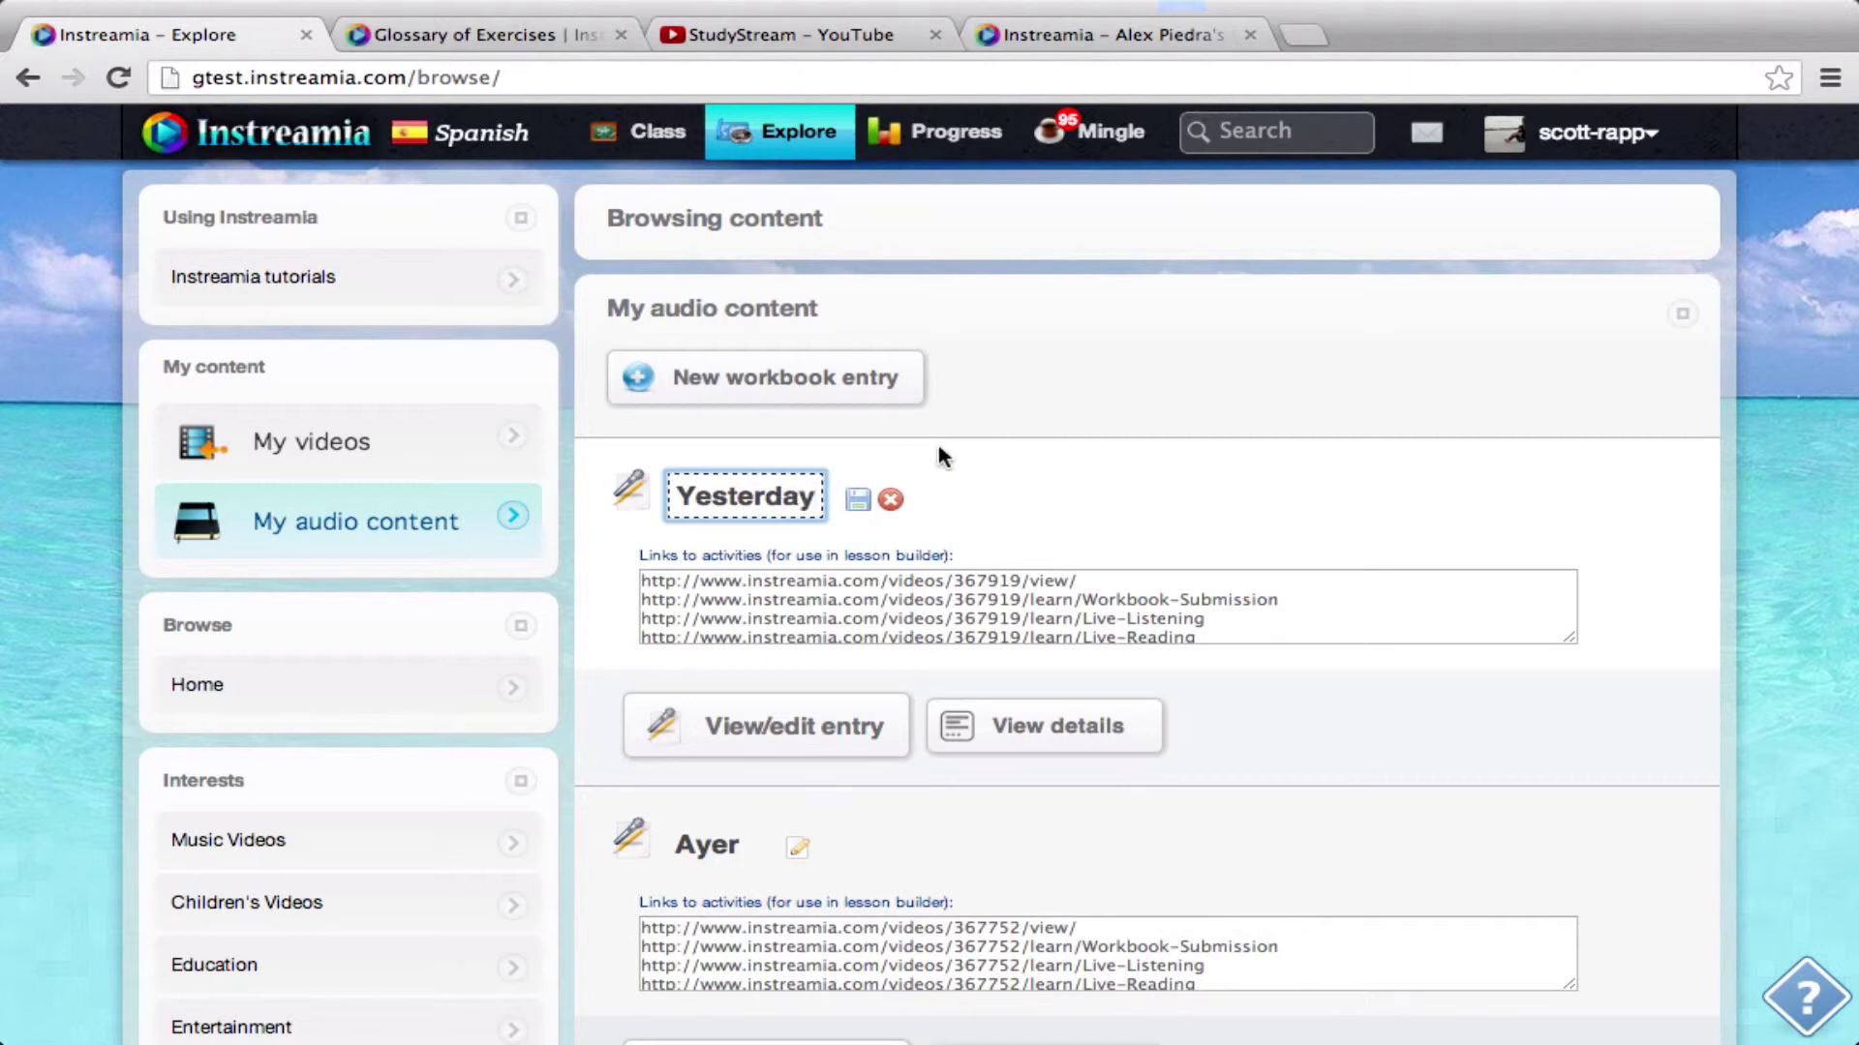
left_click(857, 500)
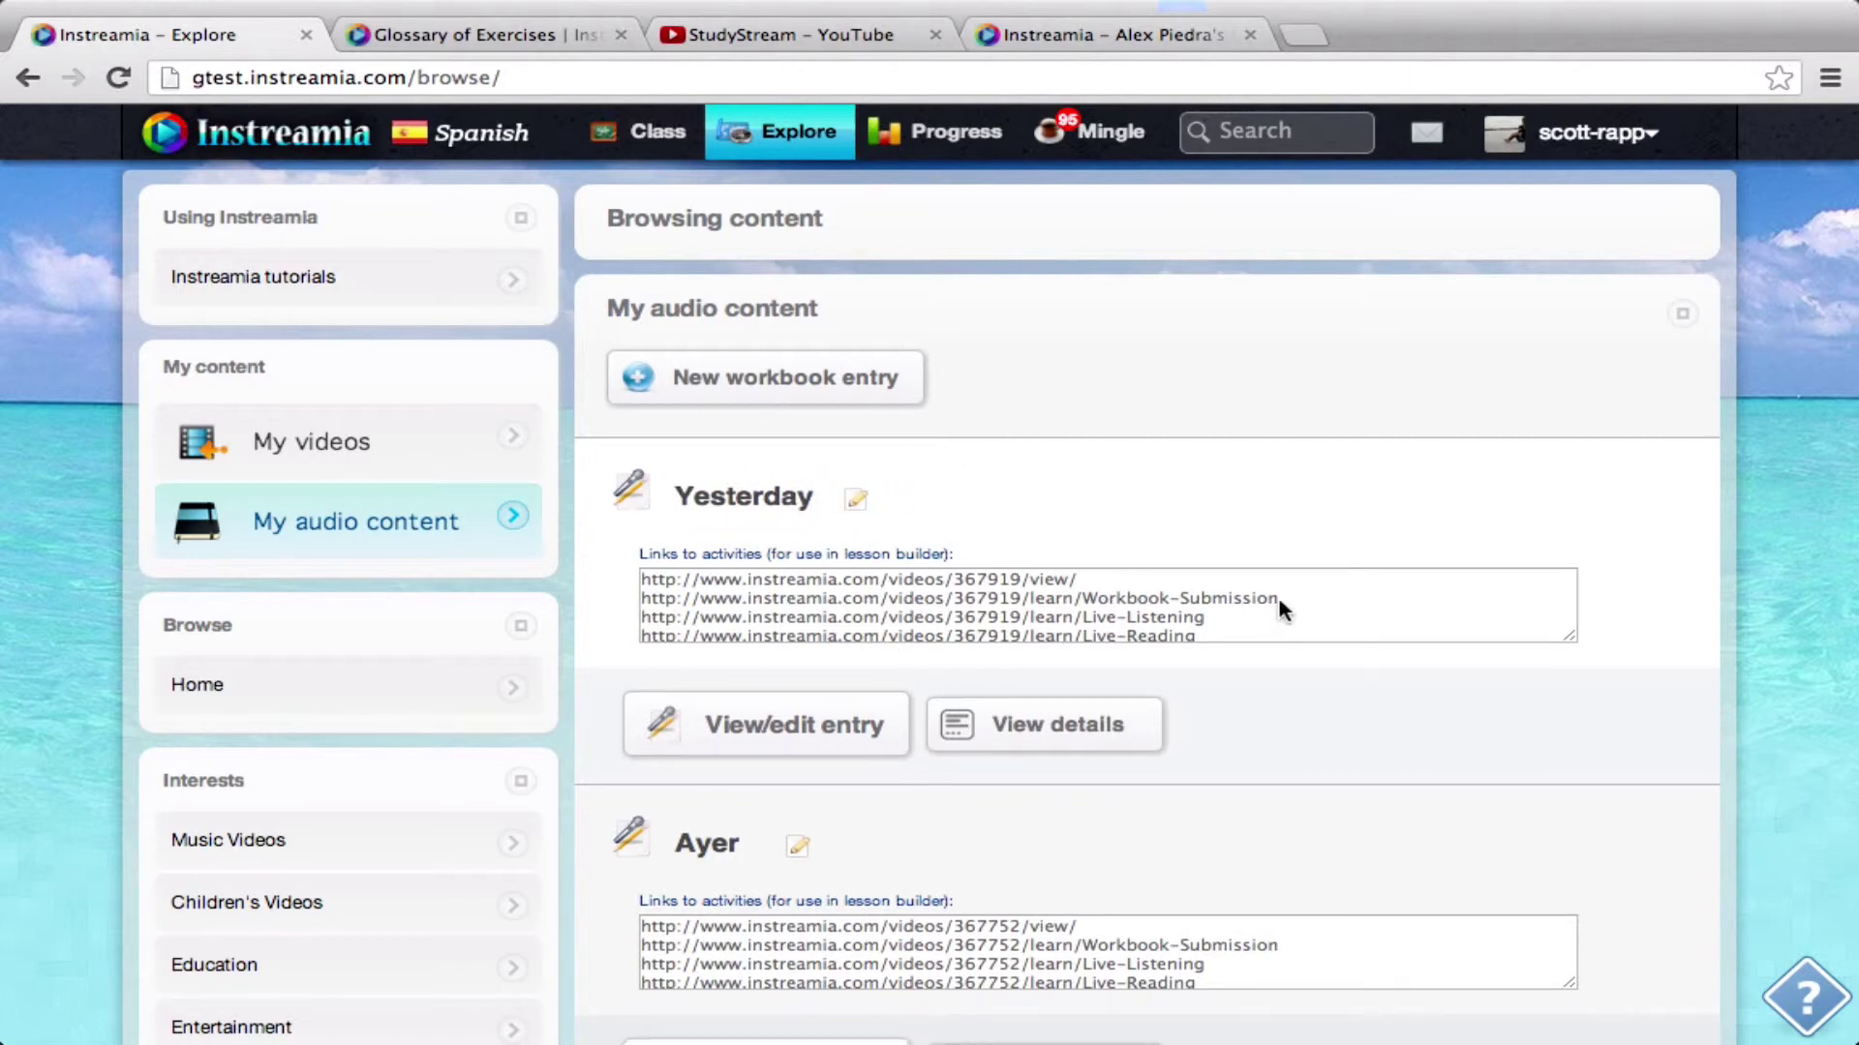
Look into the Yesterday workbook entry, return to My audio content and copy the entry's Workbook-Submission activity link.
left_click(830, 726)
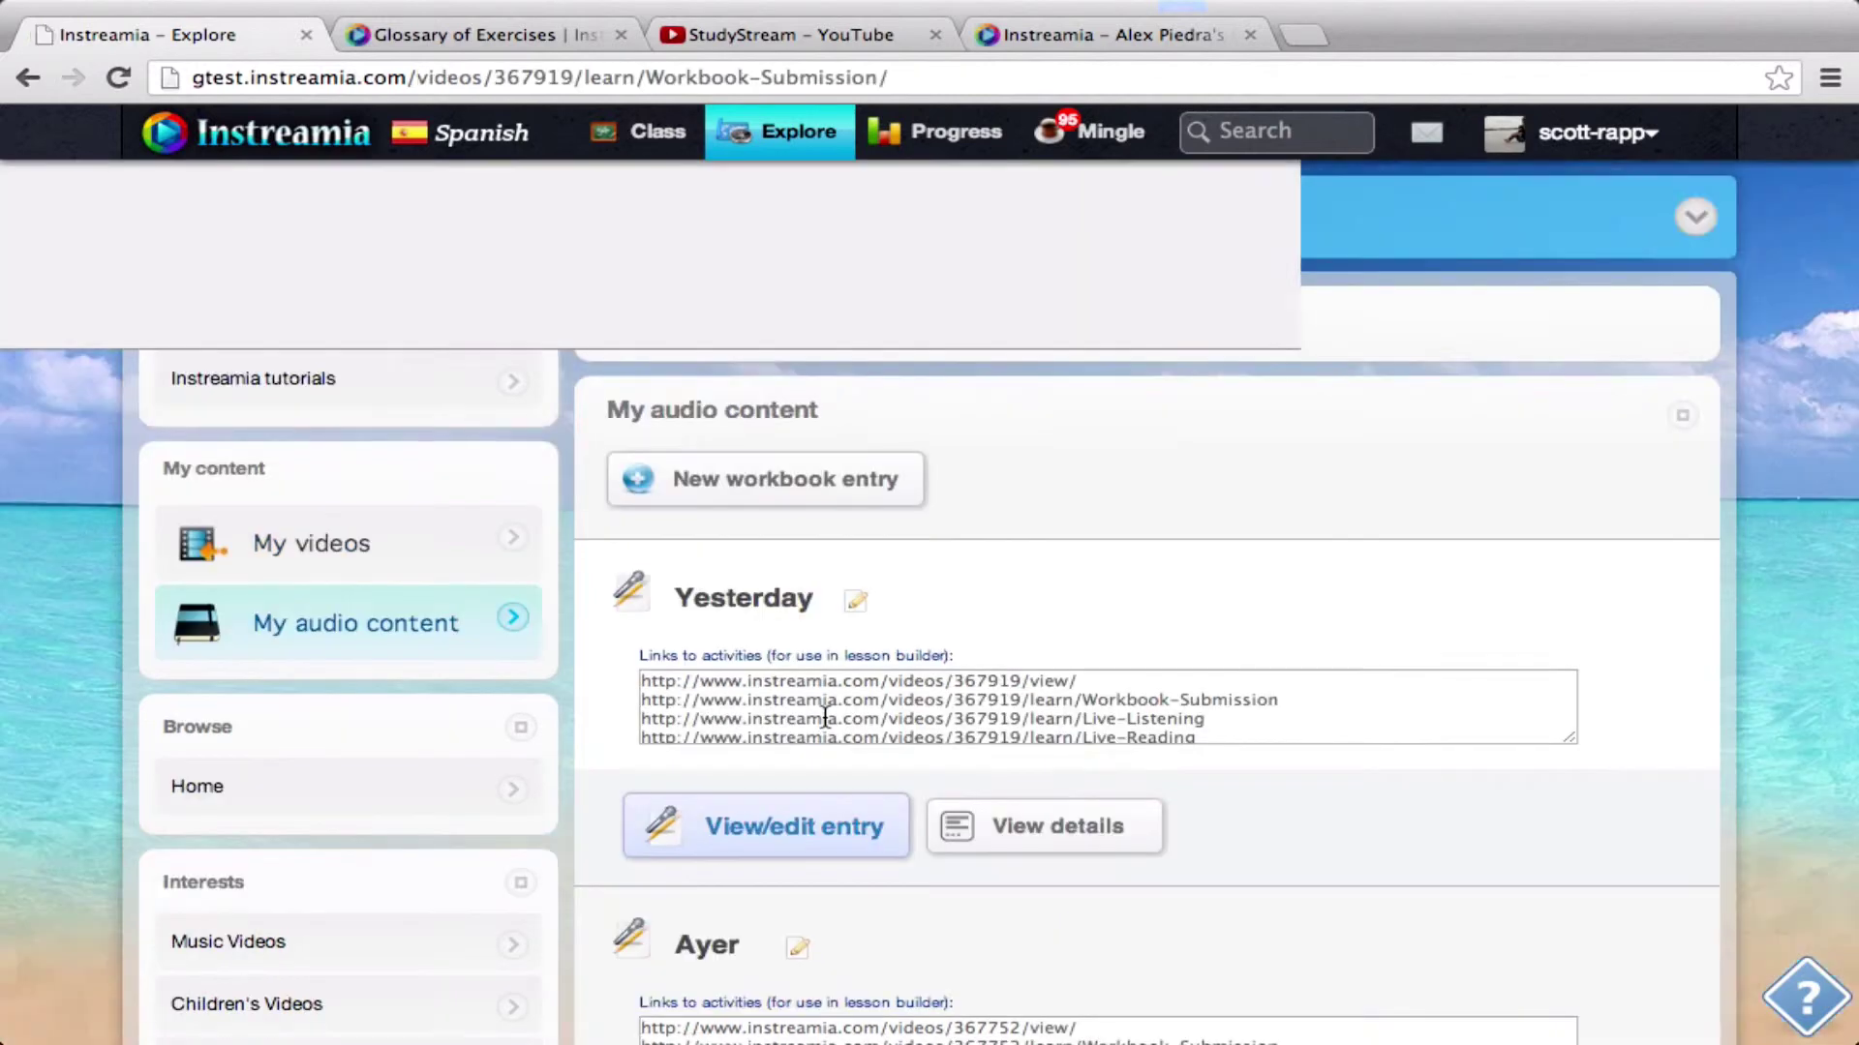
left_click(87, 124)
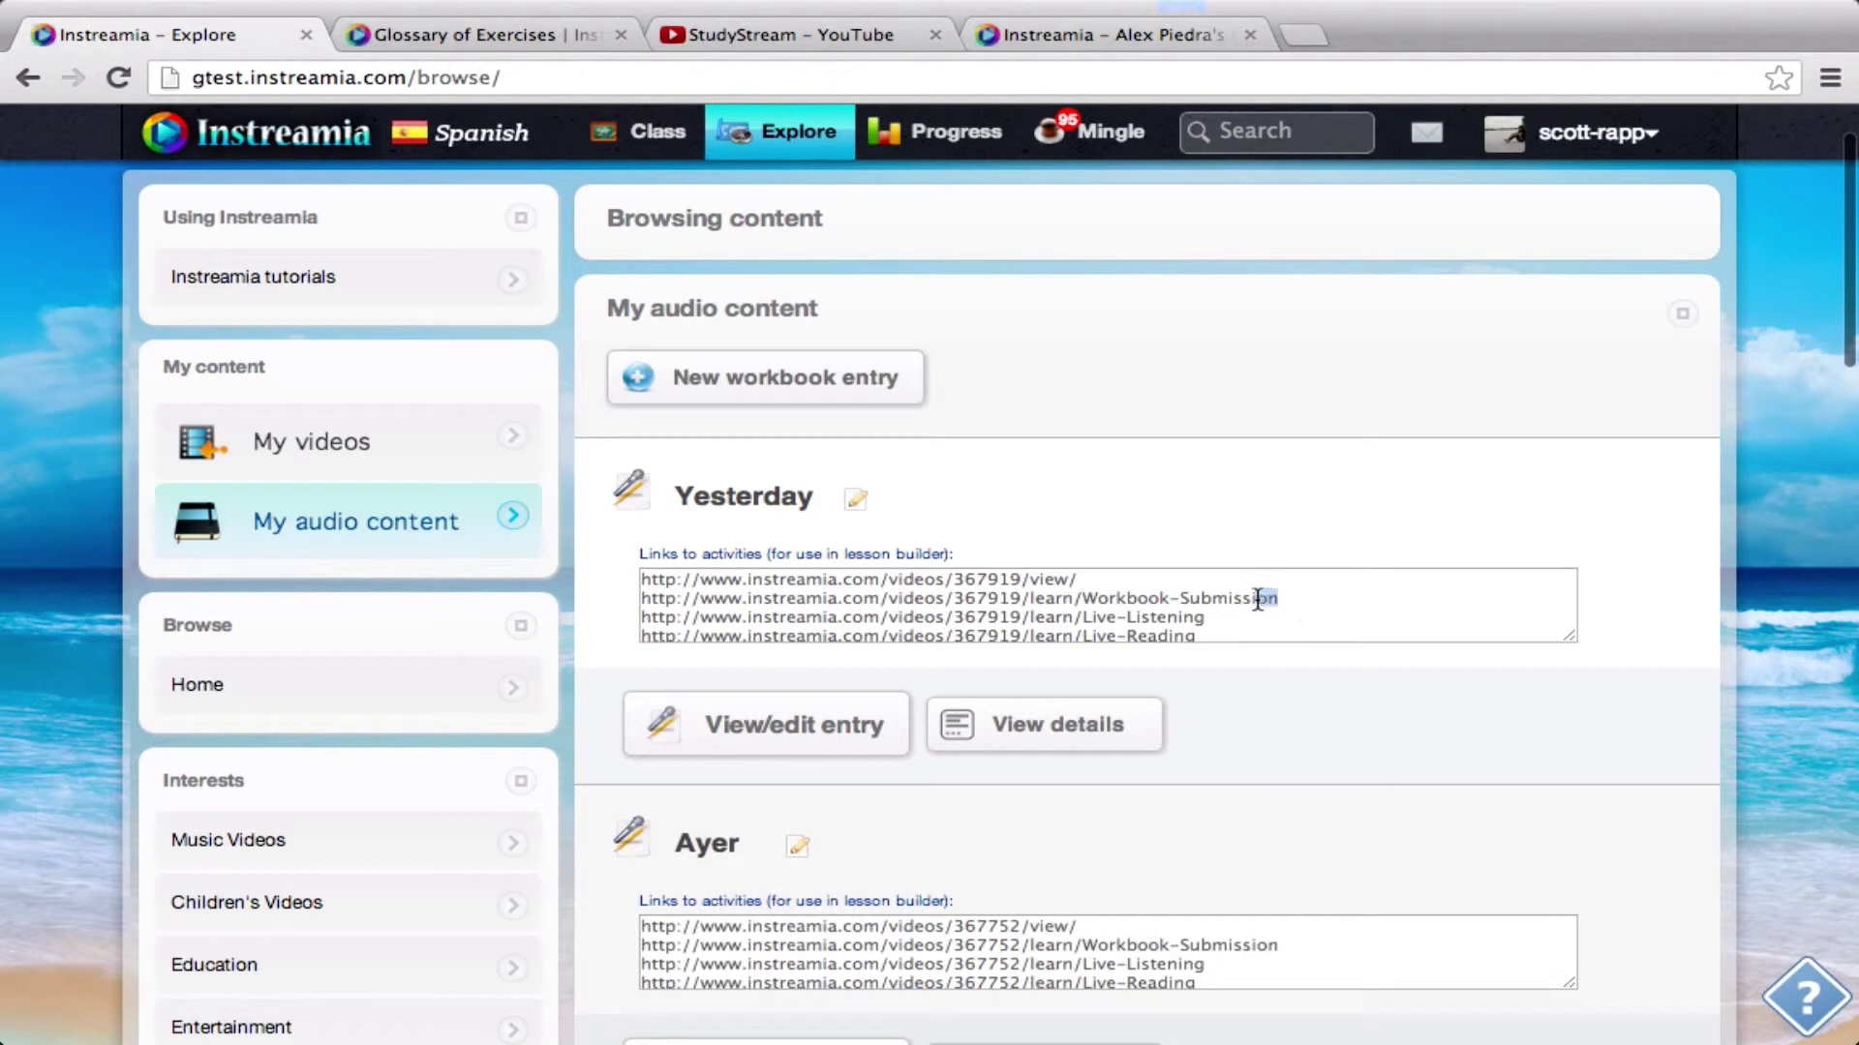
left_click_drag(1265, 597, 644, 601)
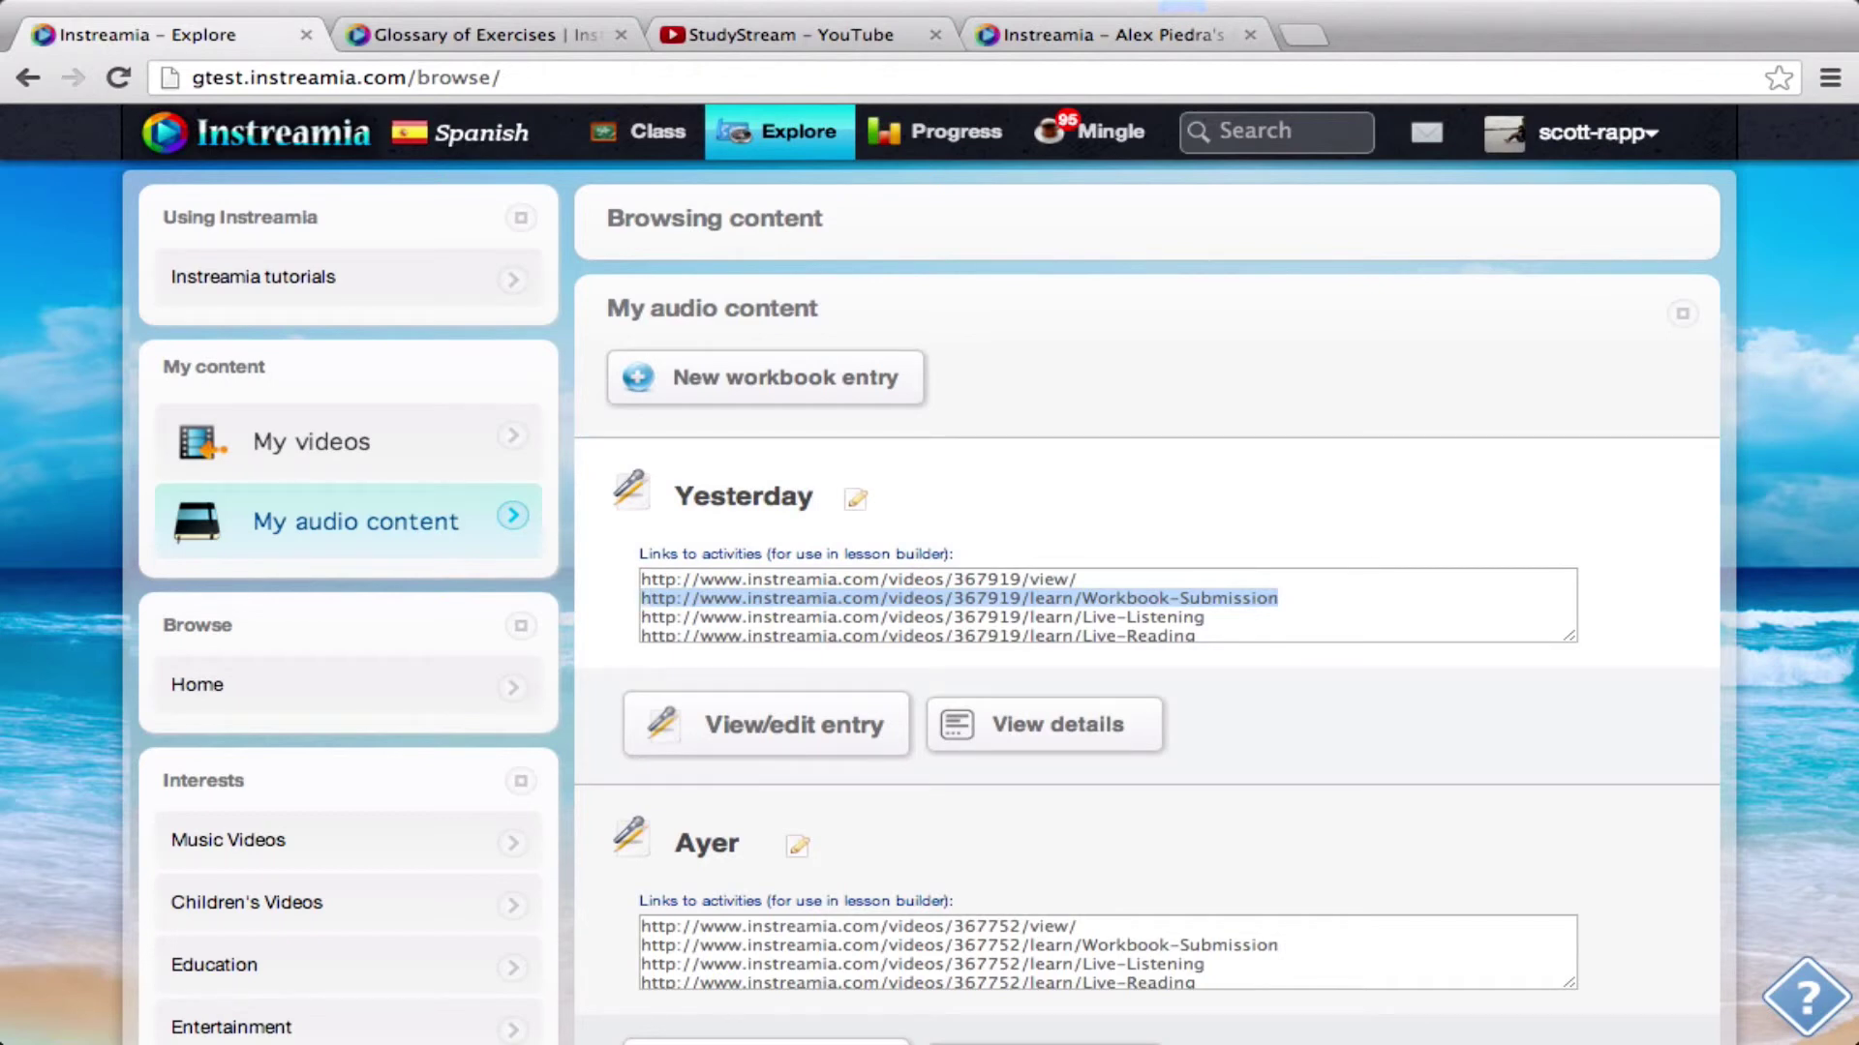
Paste the copied Workbook-Submission link at the end of the "Record what you did yesterday" module content in the class and save it.
left_click(634, 138)
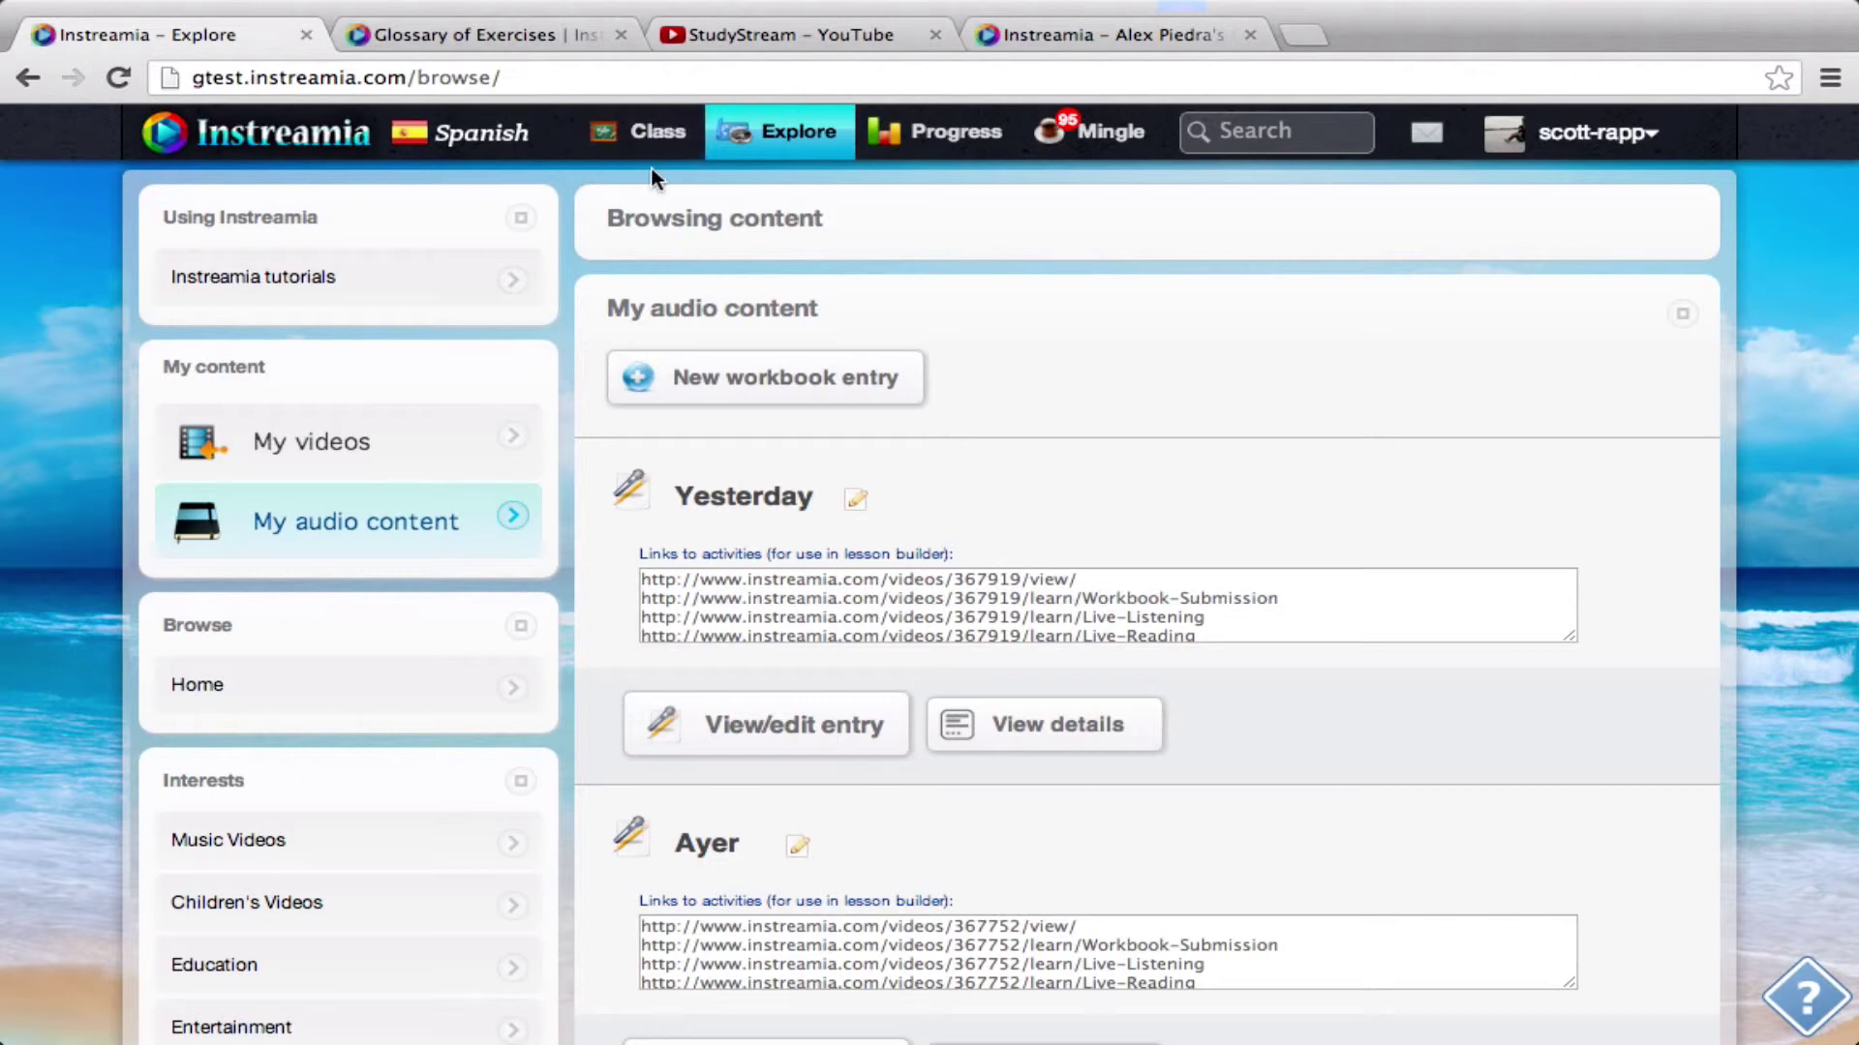
left_click(639, 136)
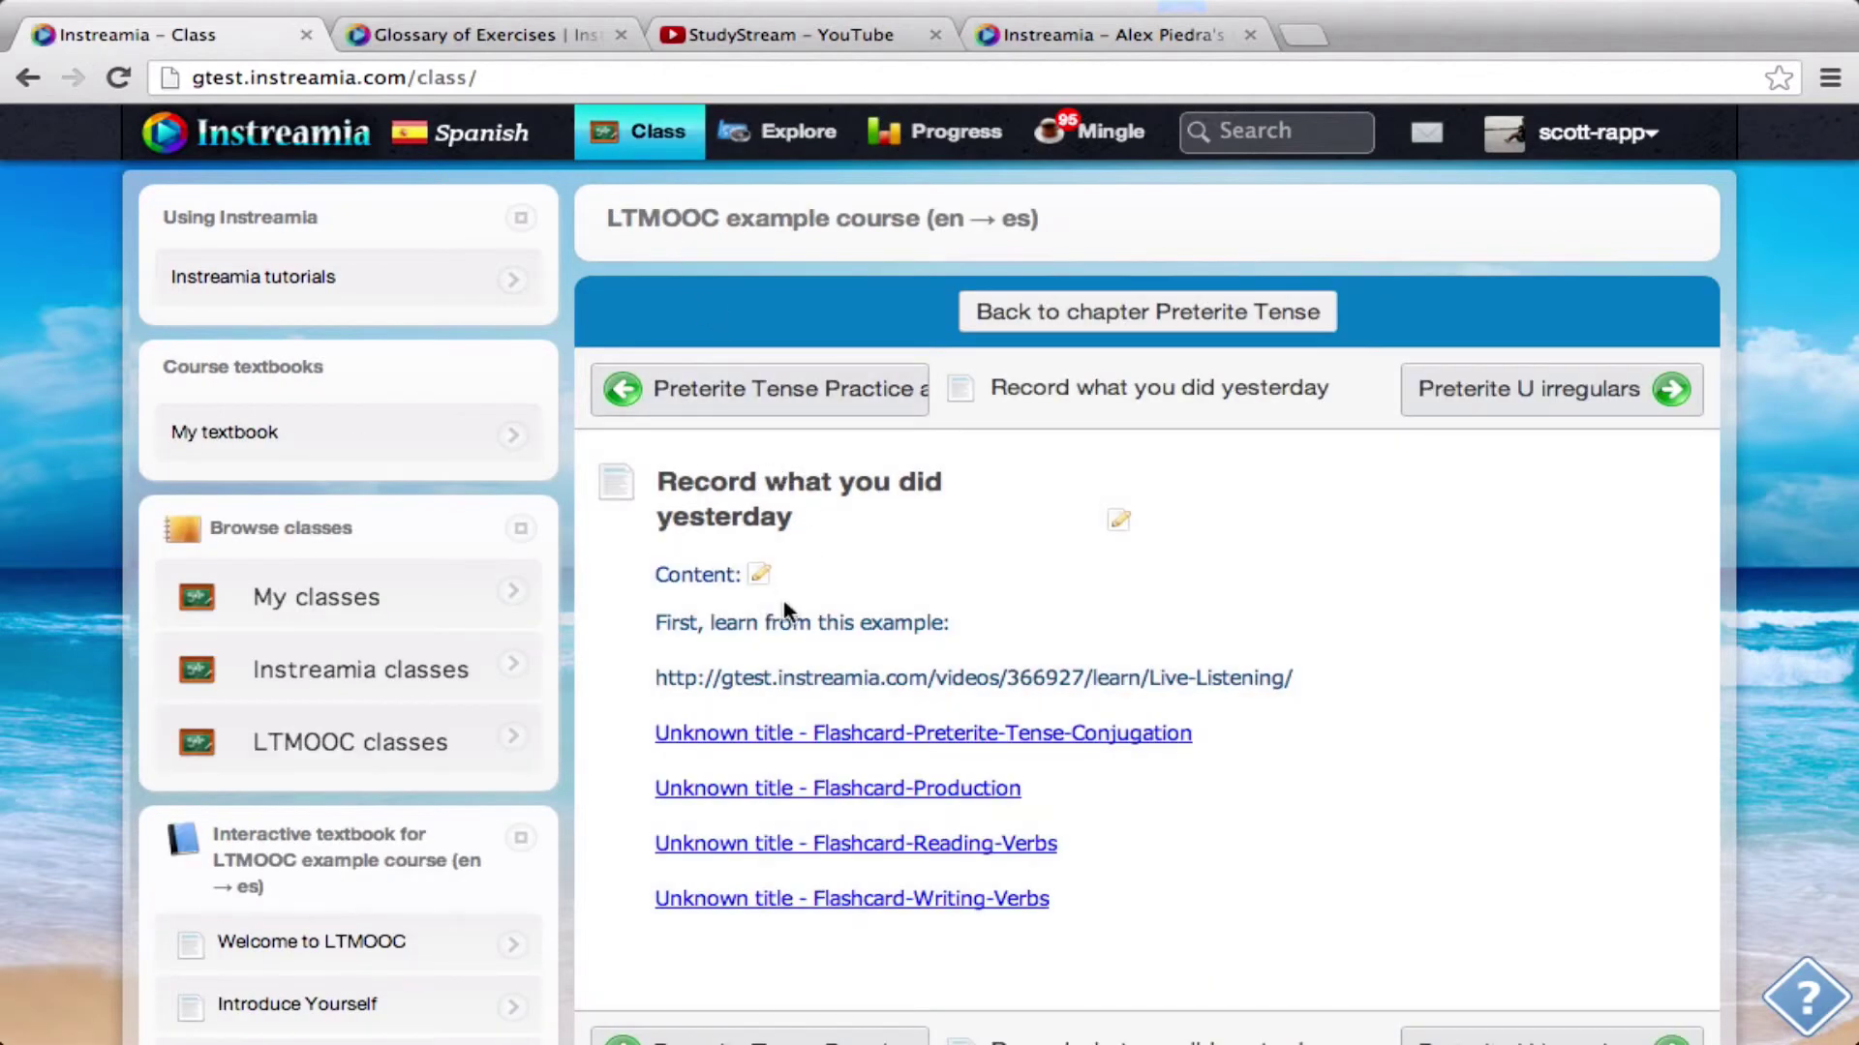
left_click(759, 574)
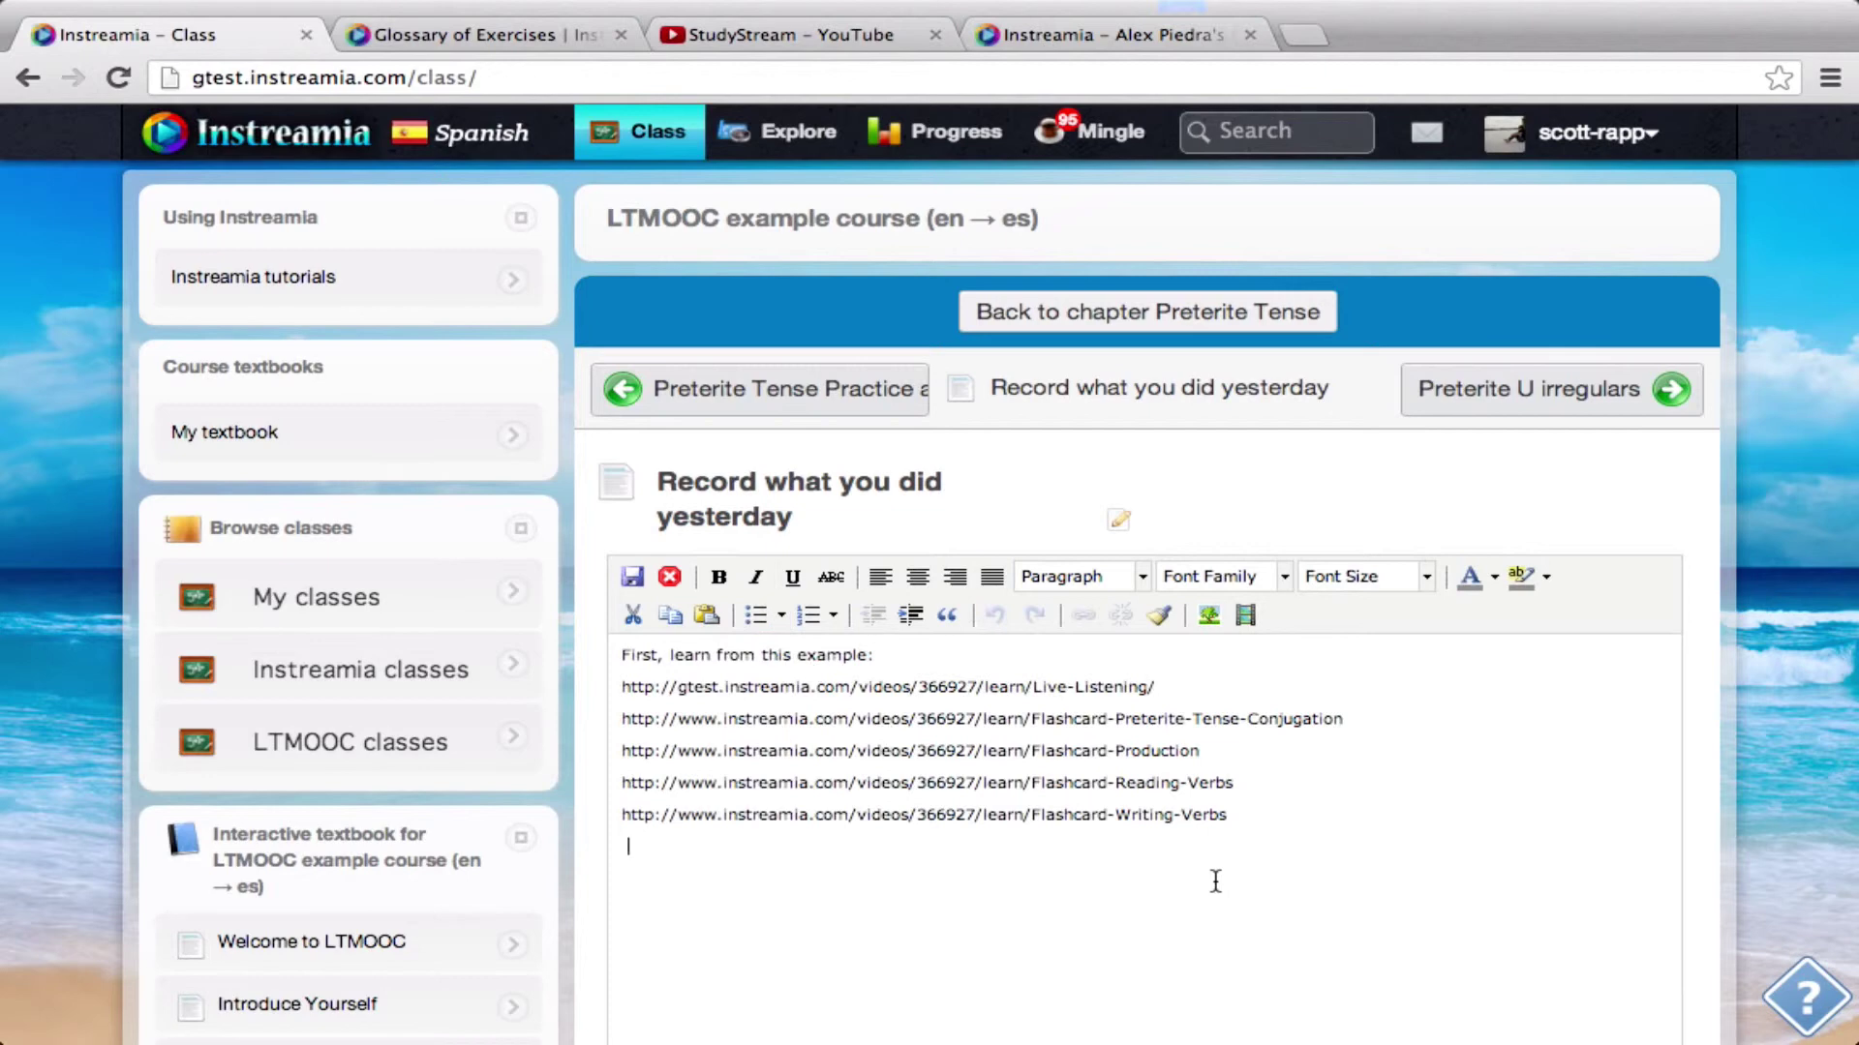
key("super+v")
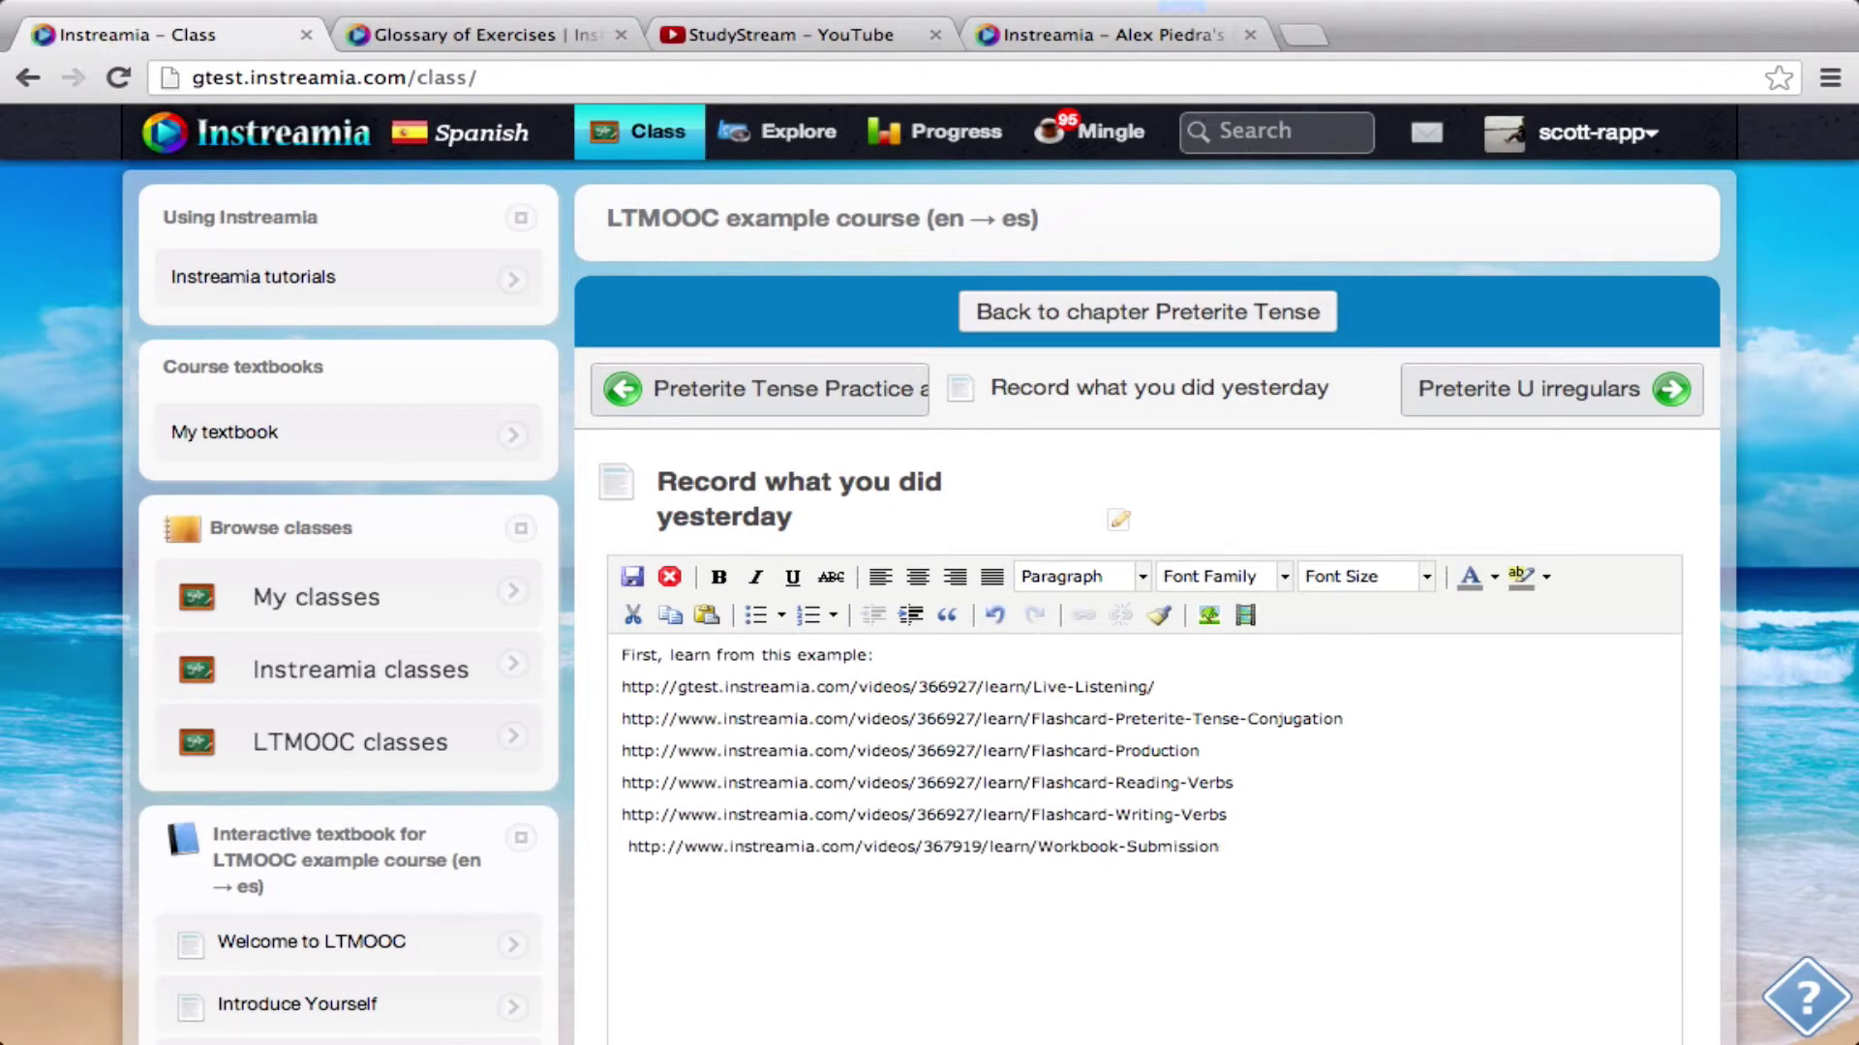
double_click(953, 848)
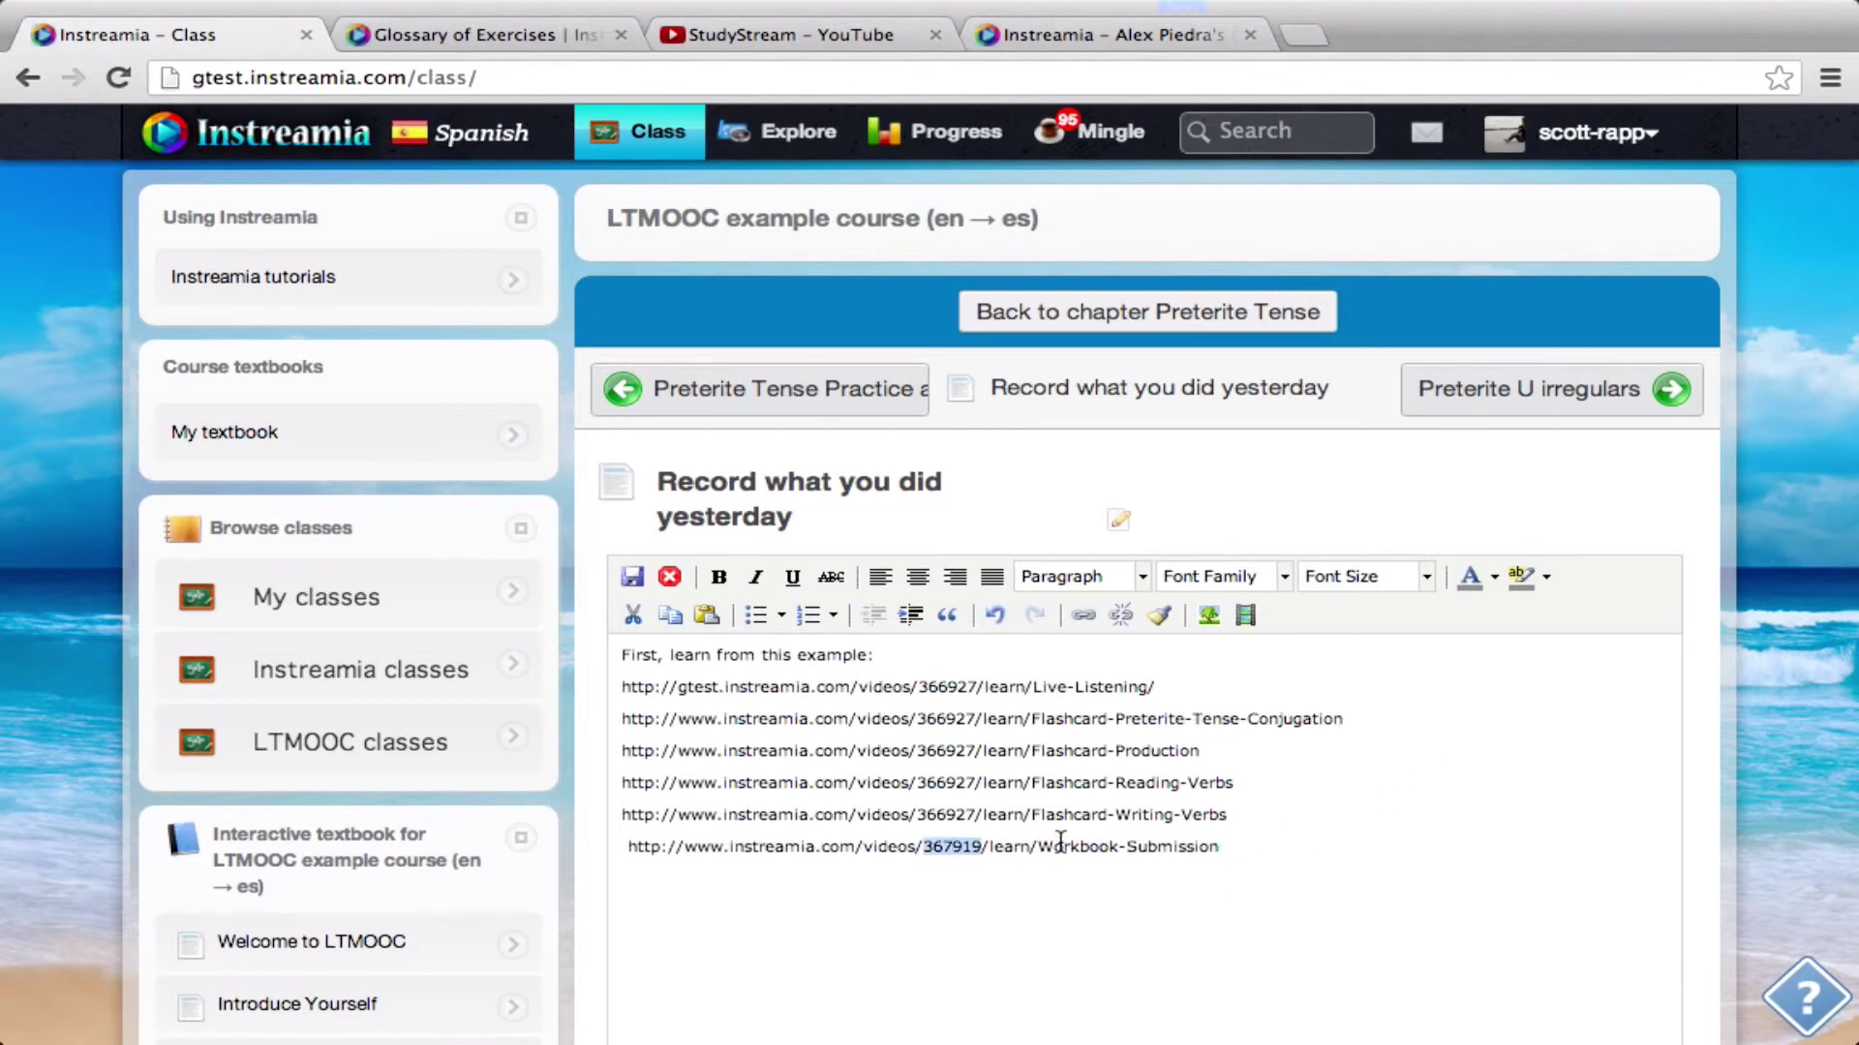
double_click(1101, 848)
left_click(1297, 847)
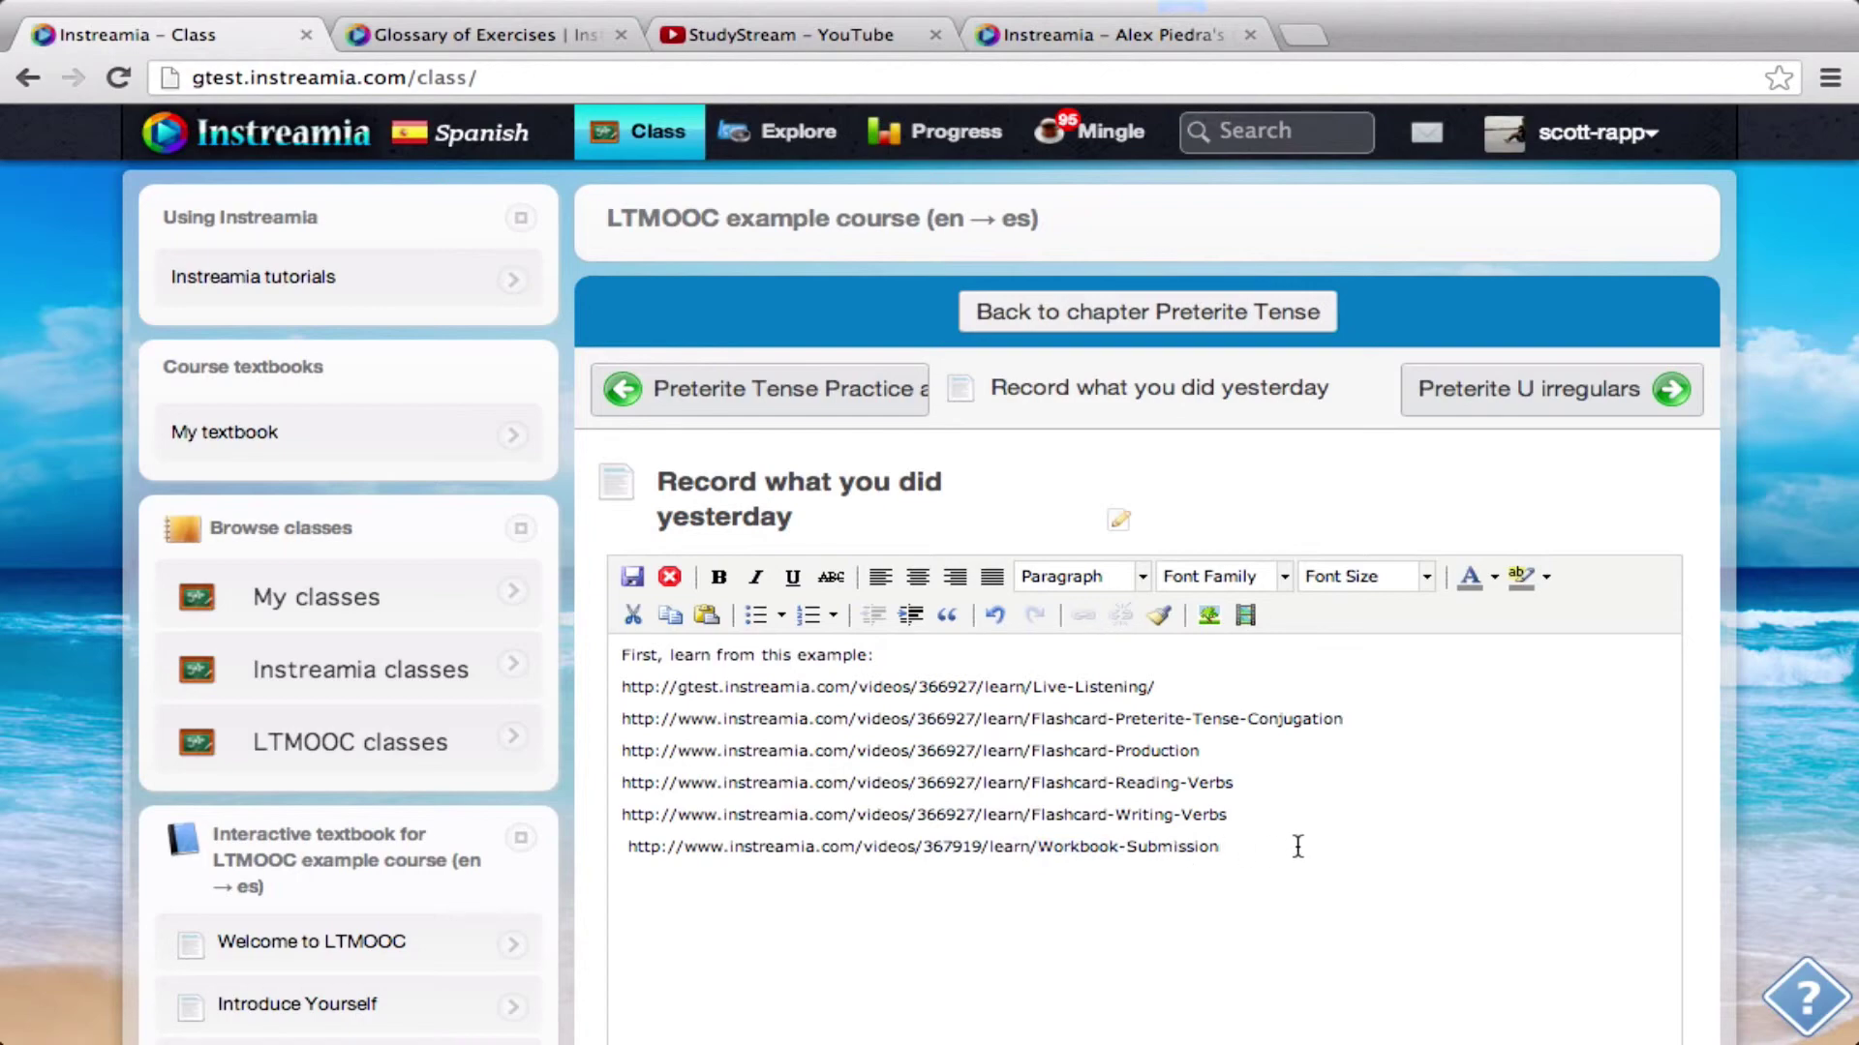
left_click(634, 576)
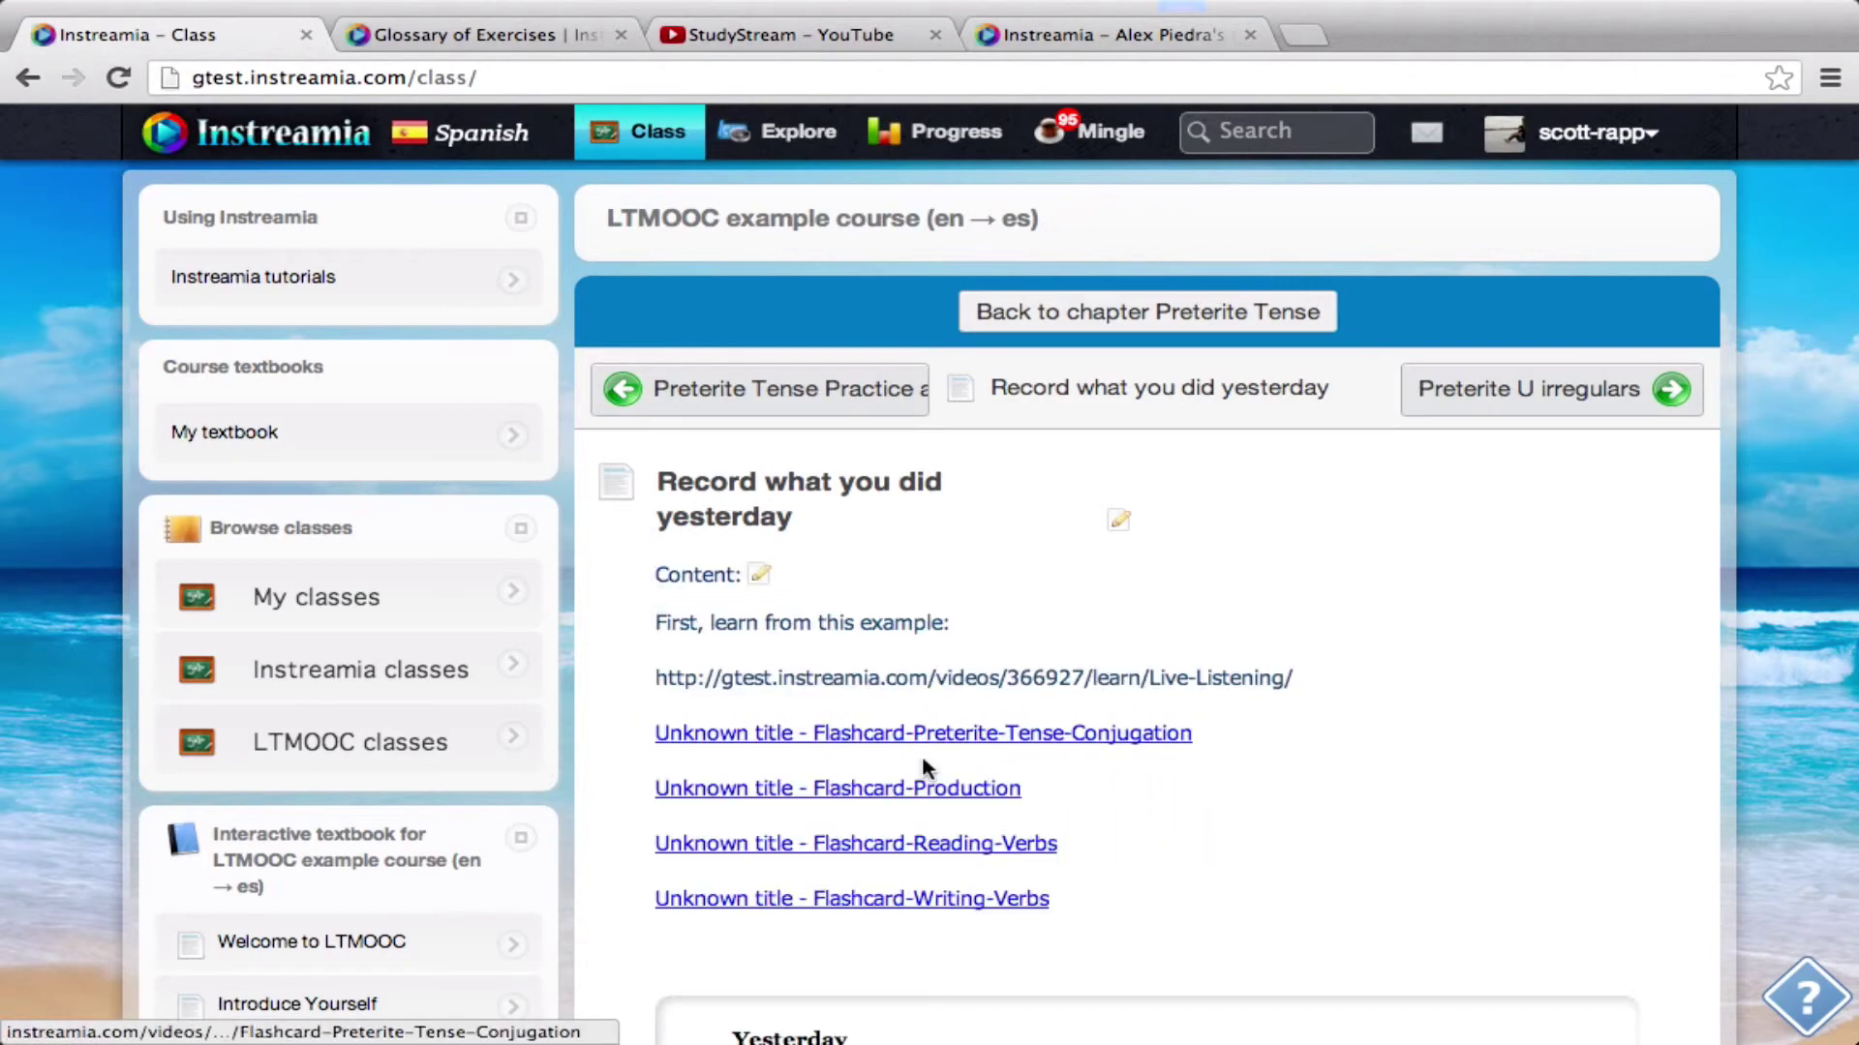
Open the Workbook-Submission activity of the Yesterday assignment at the end of the module.
scroll(922, 755, "down", 7)
scroll(922, 755, "down", 2)
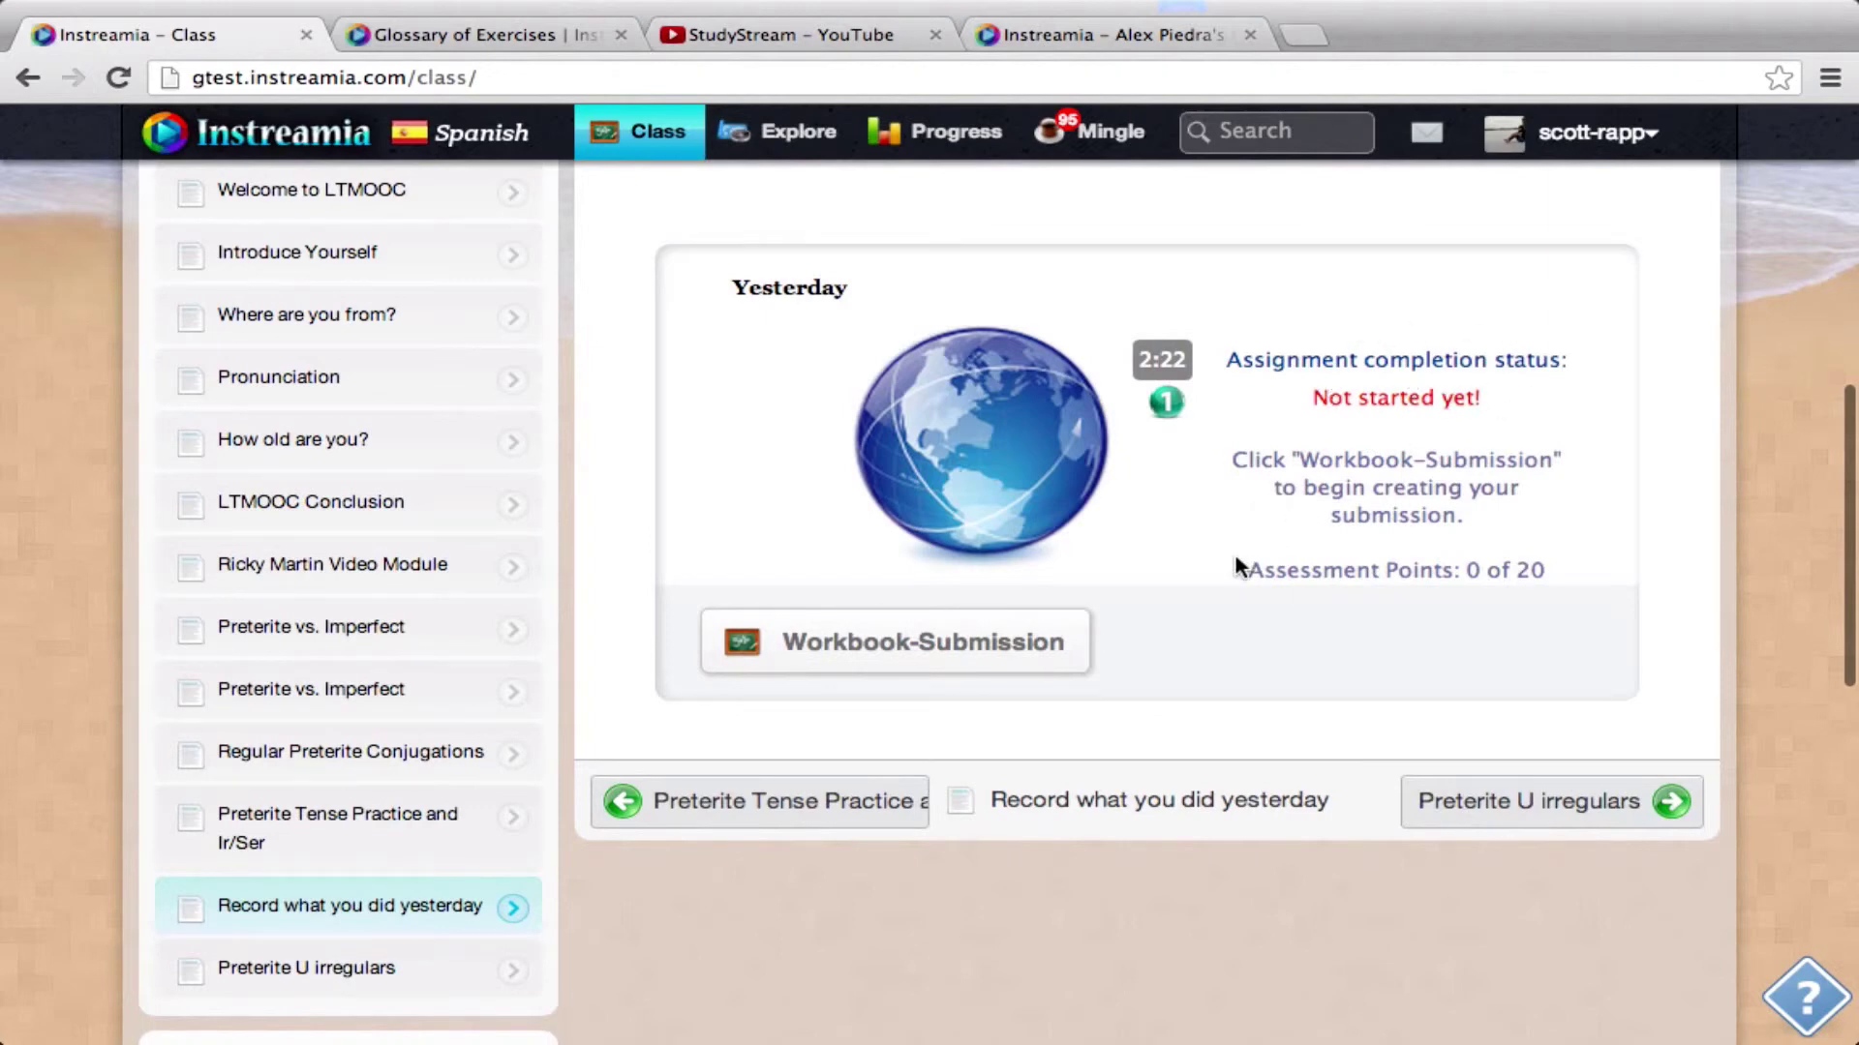
left_click(910, 667)
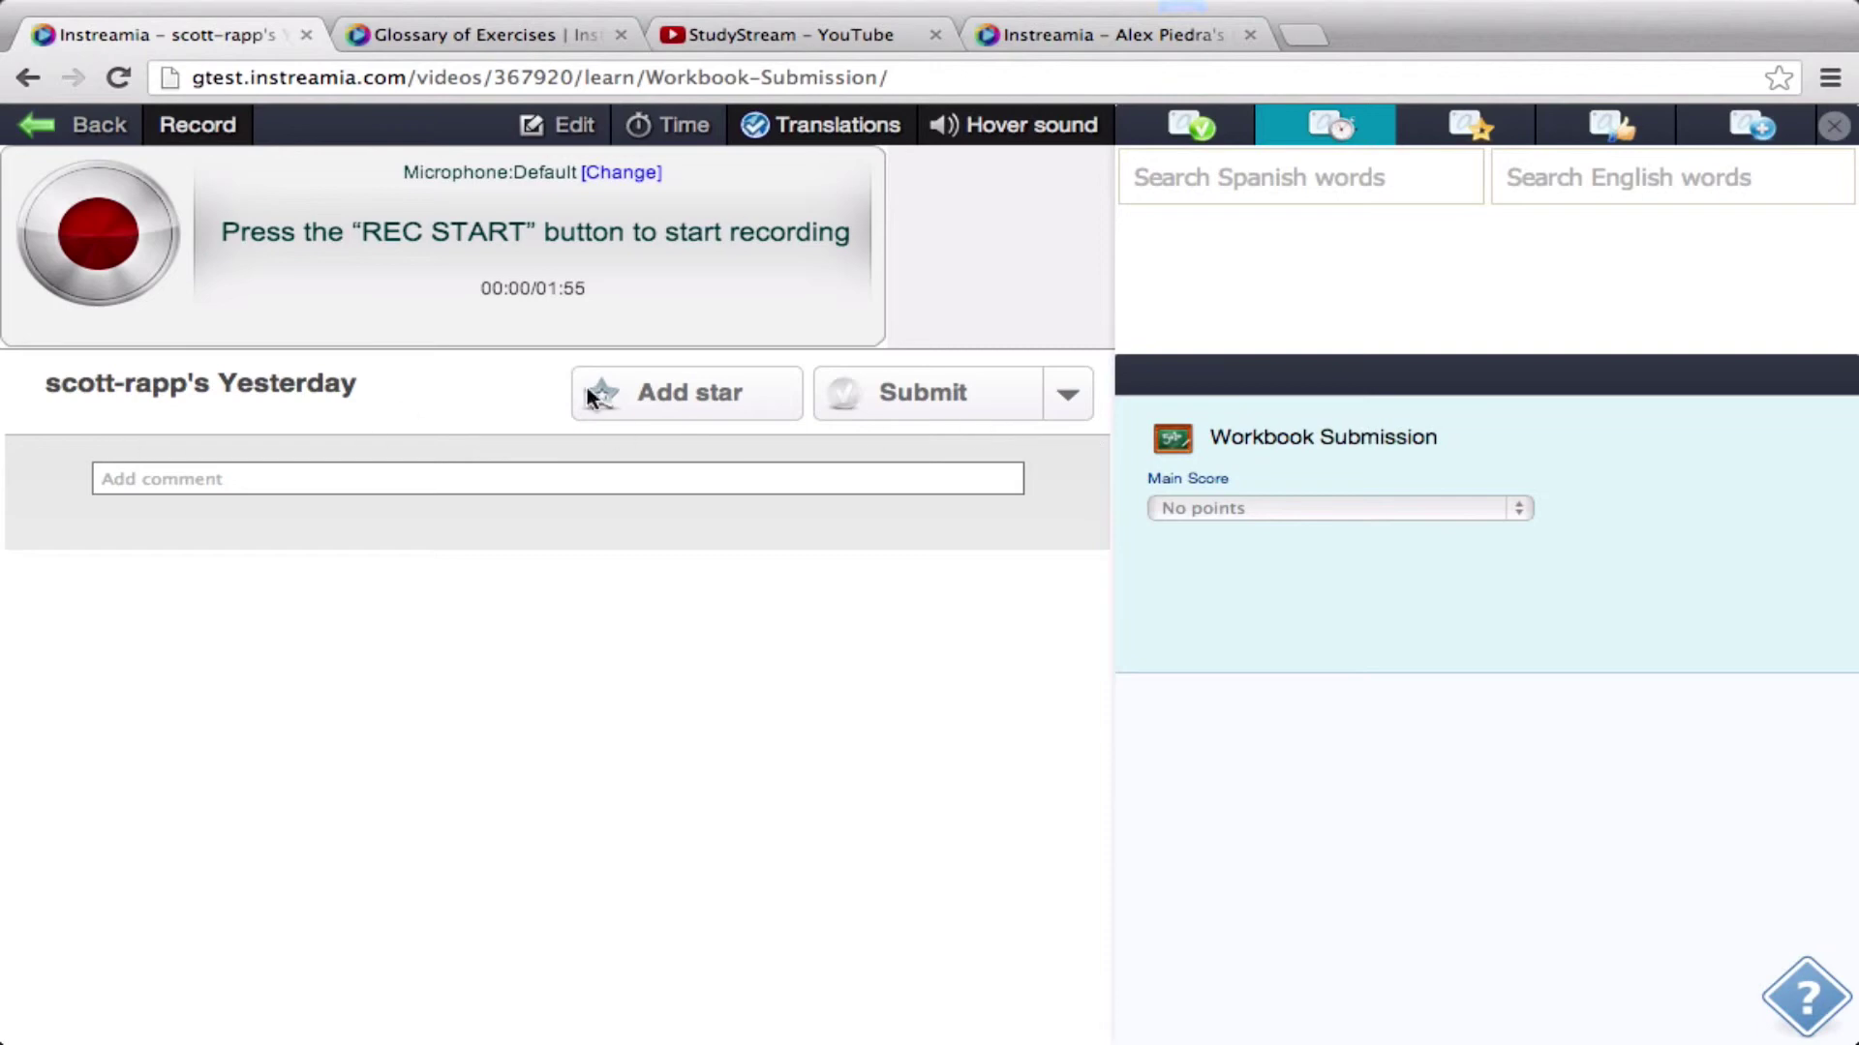
Enter "Ayer fui a la escuela" as the original Spanish text of the workbook submission and continue with the changes.
left_click(566, 125)
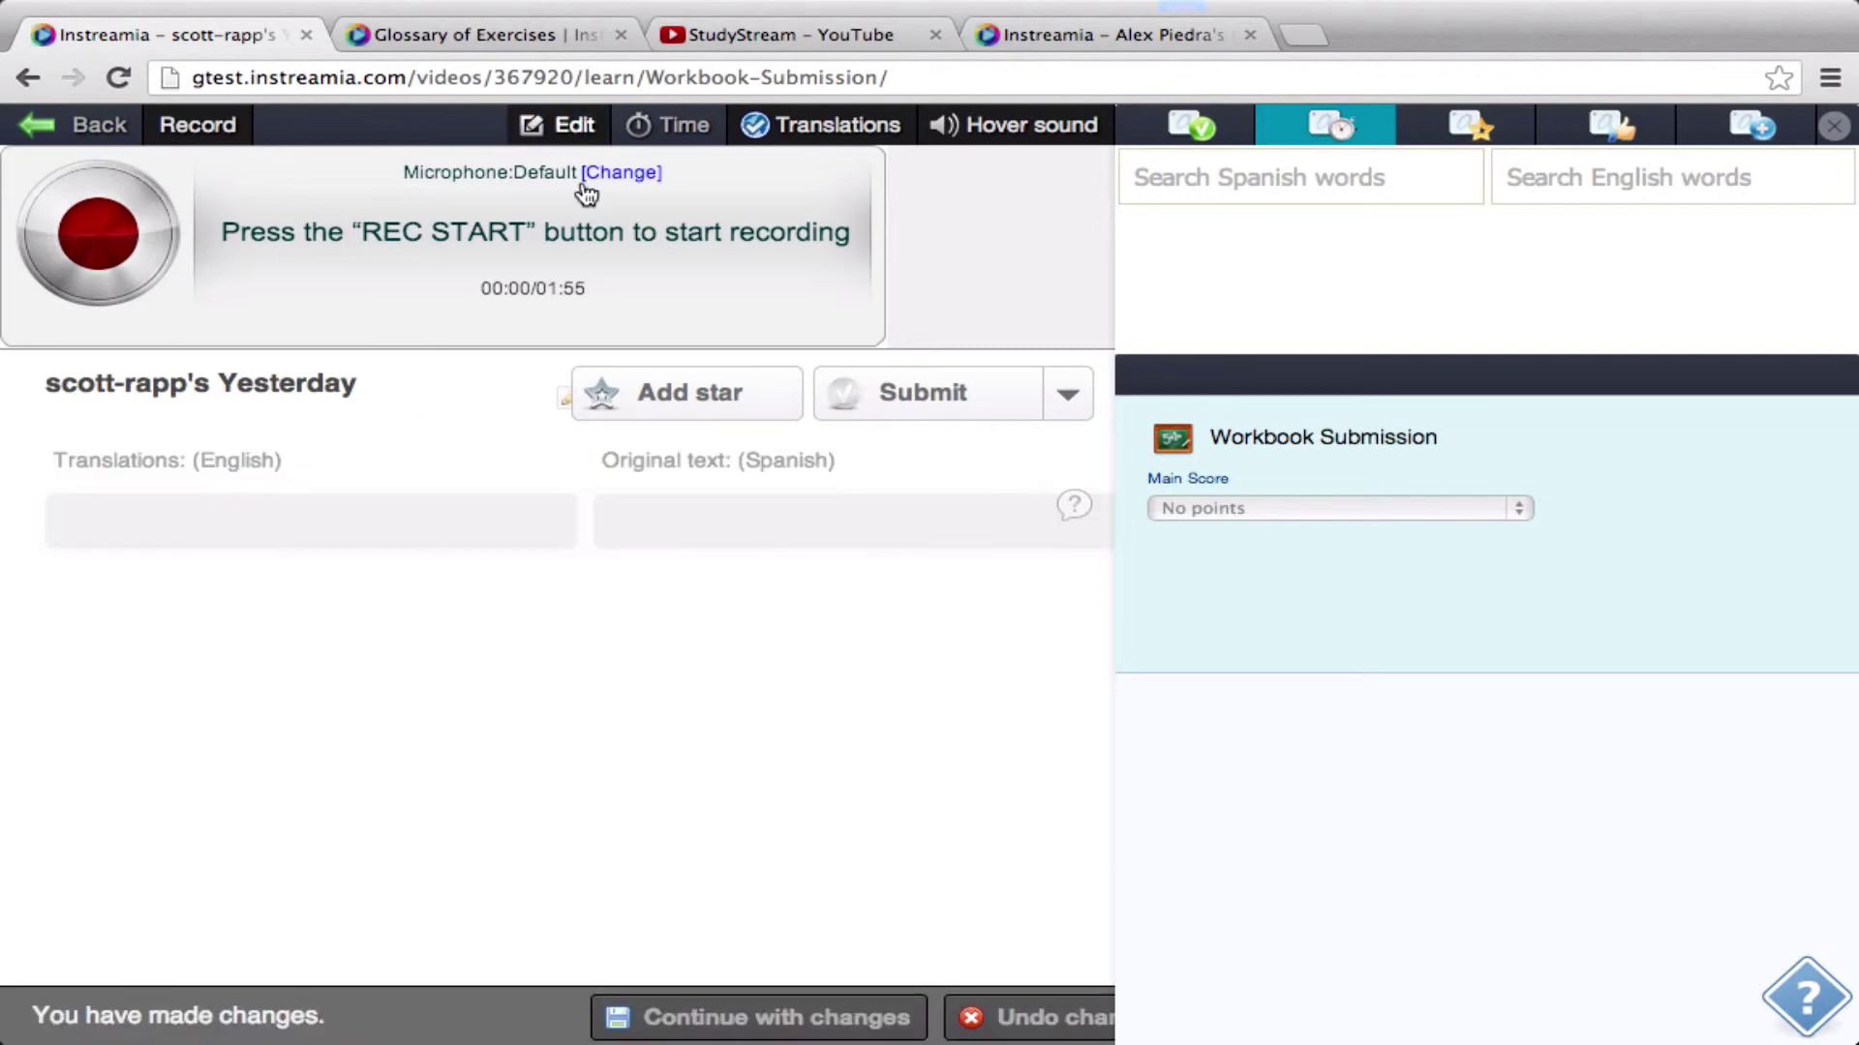
type("Ayer fui al")
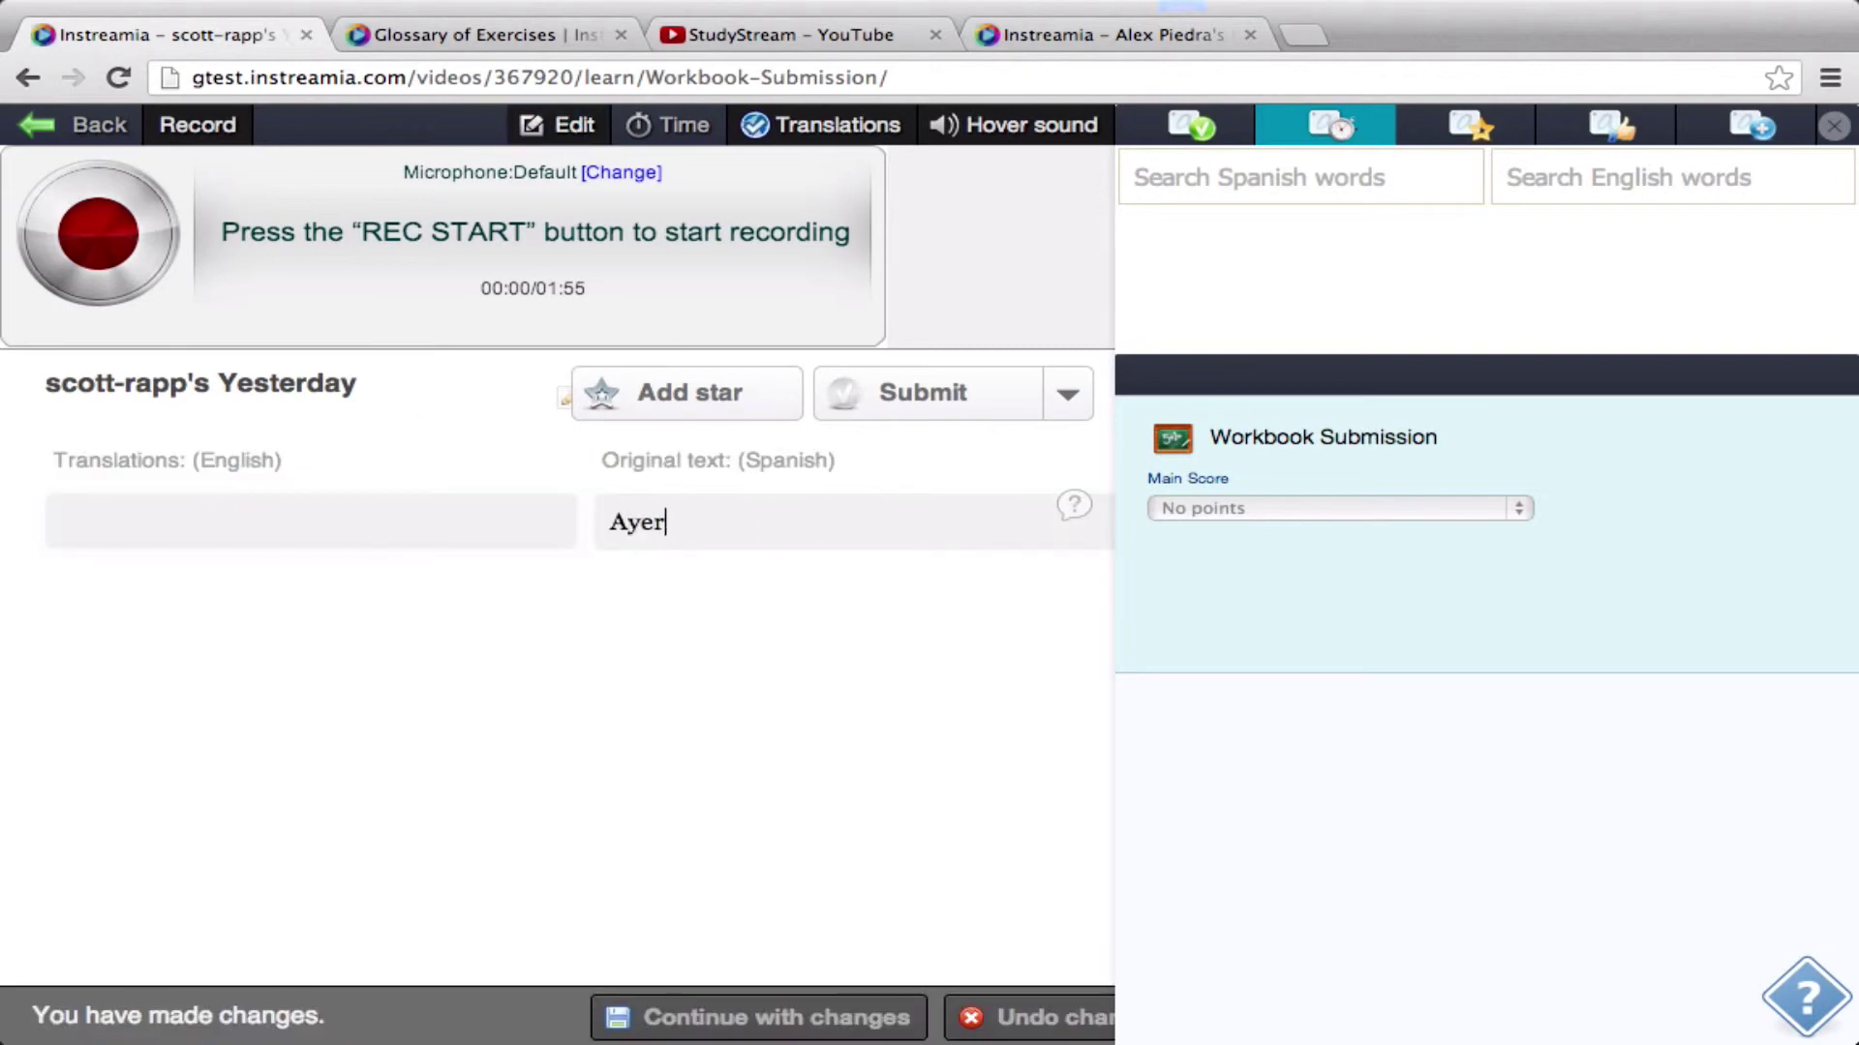
key("BackSpace")
type("a")
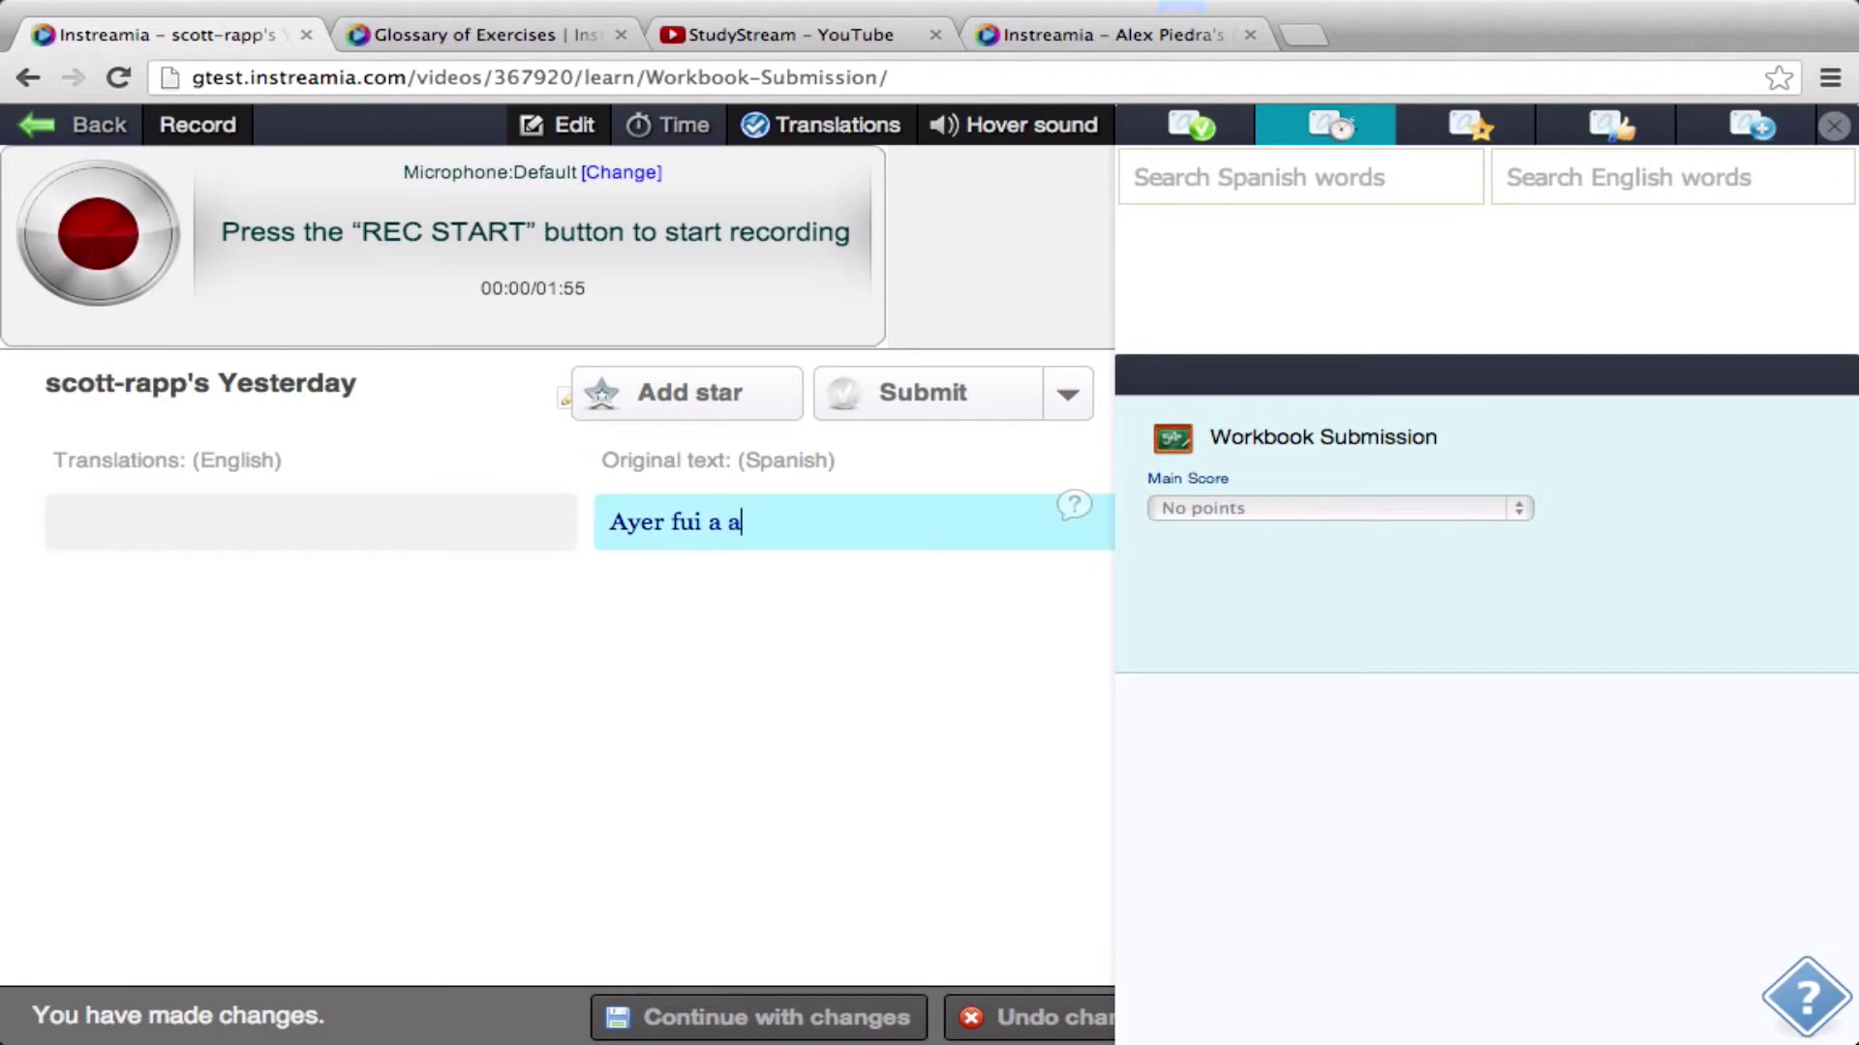
key("BackSpace")
type("la escuela")
key("Return")
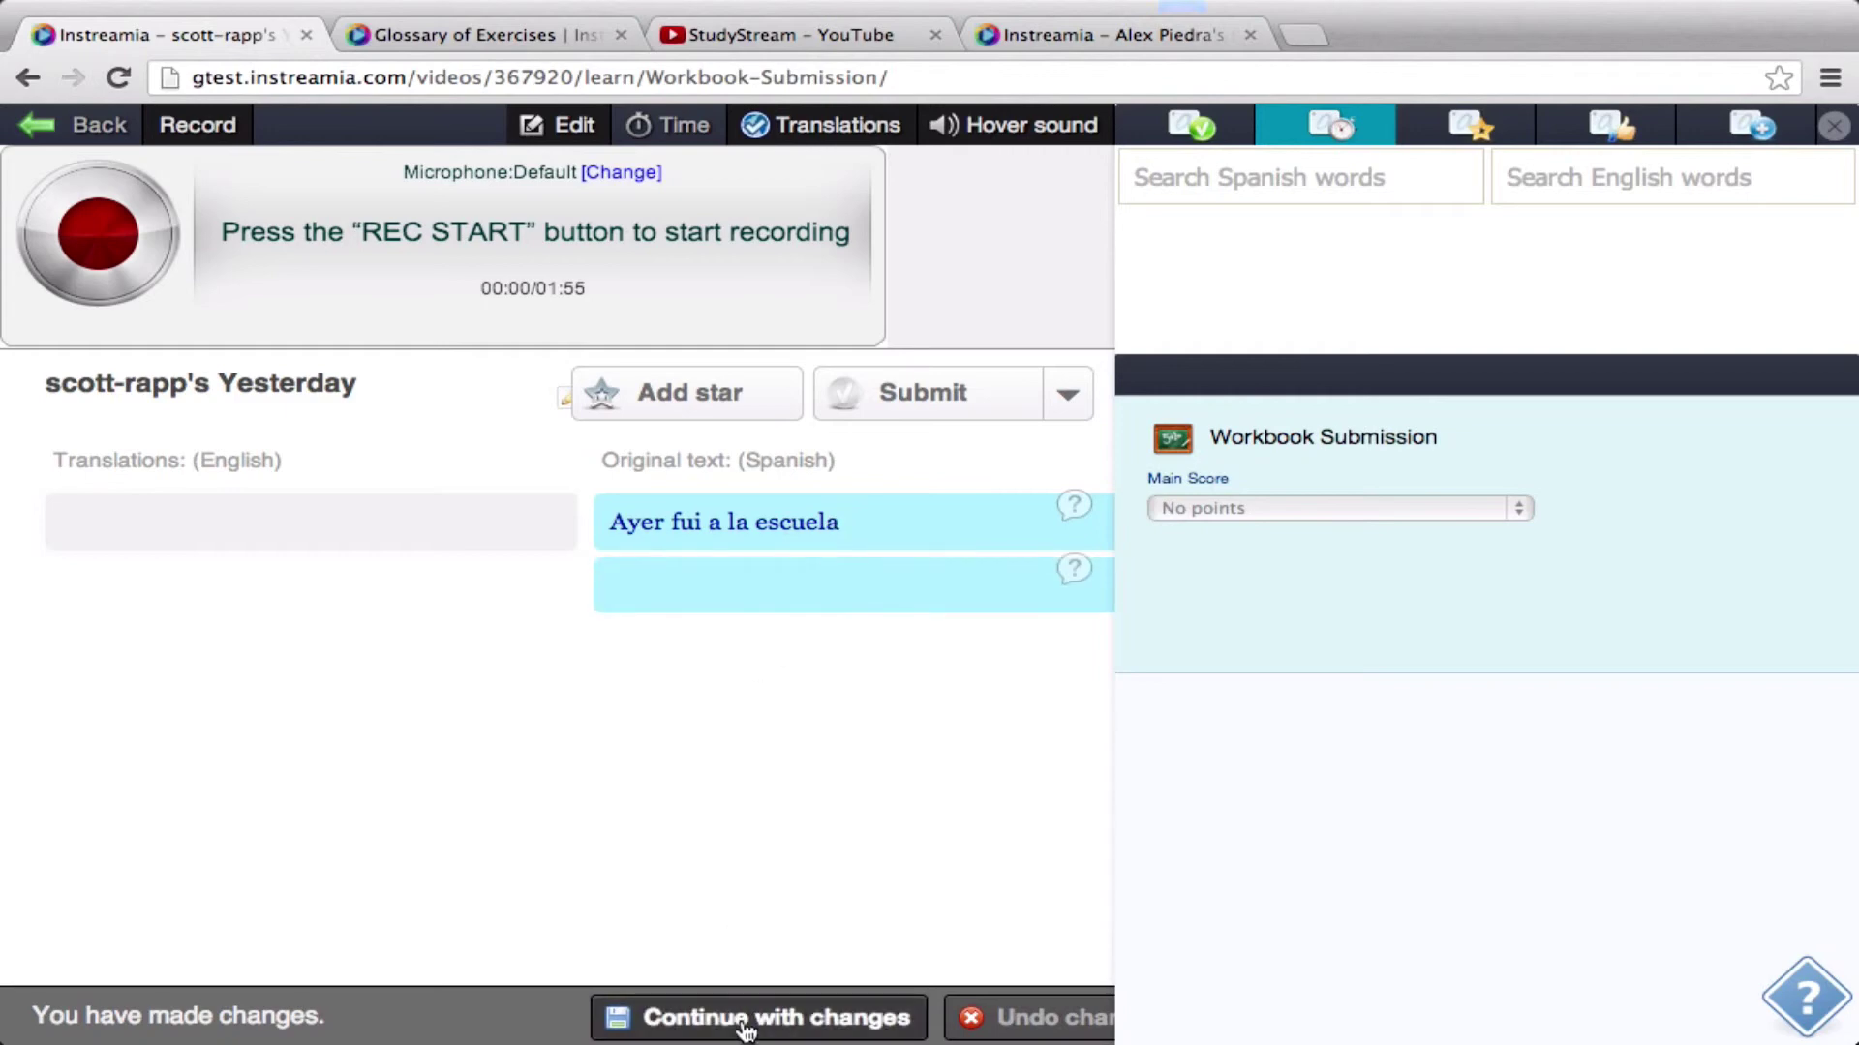
left_click(748, 1016)
Allow the site to use the microphone, record about 4 seconds of audio for the Yesterday submission and save the recording.
left_click(93, 200)
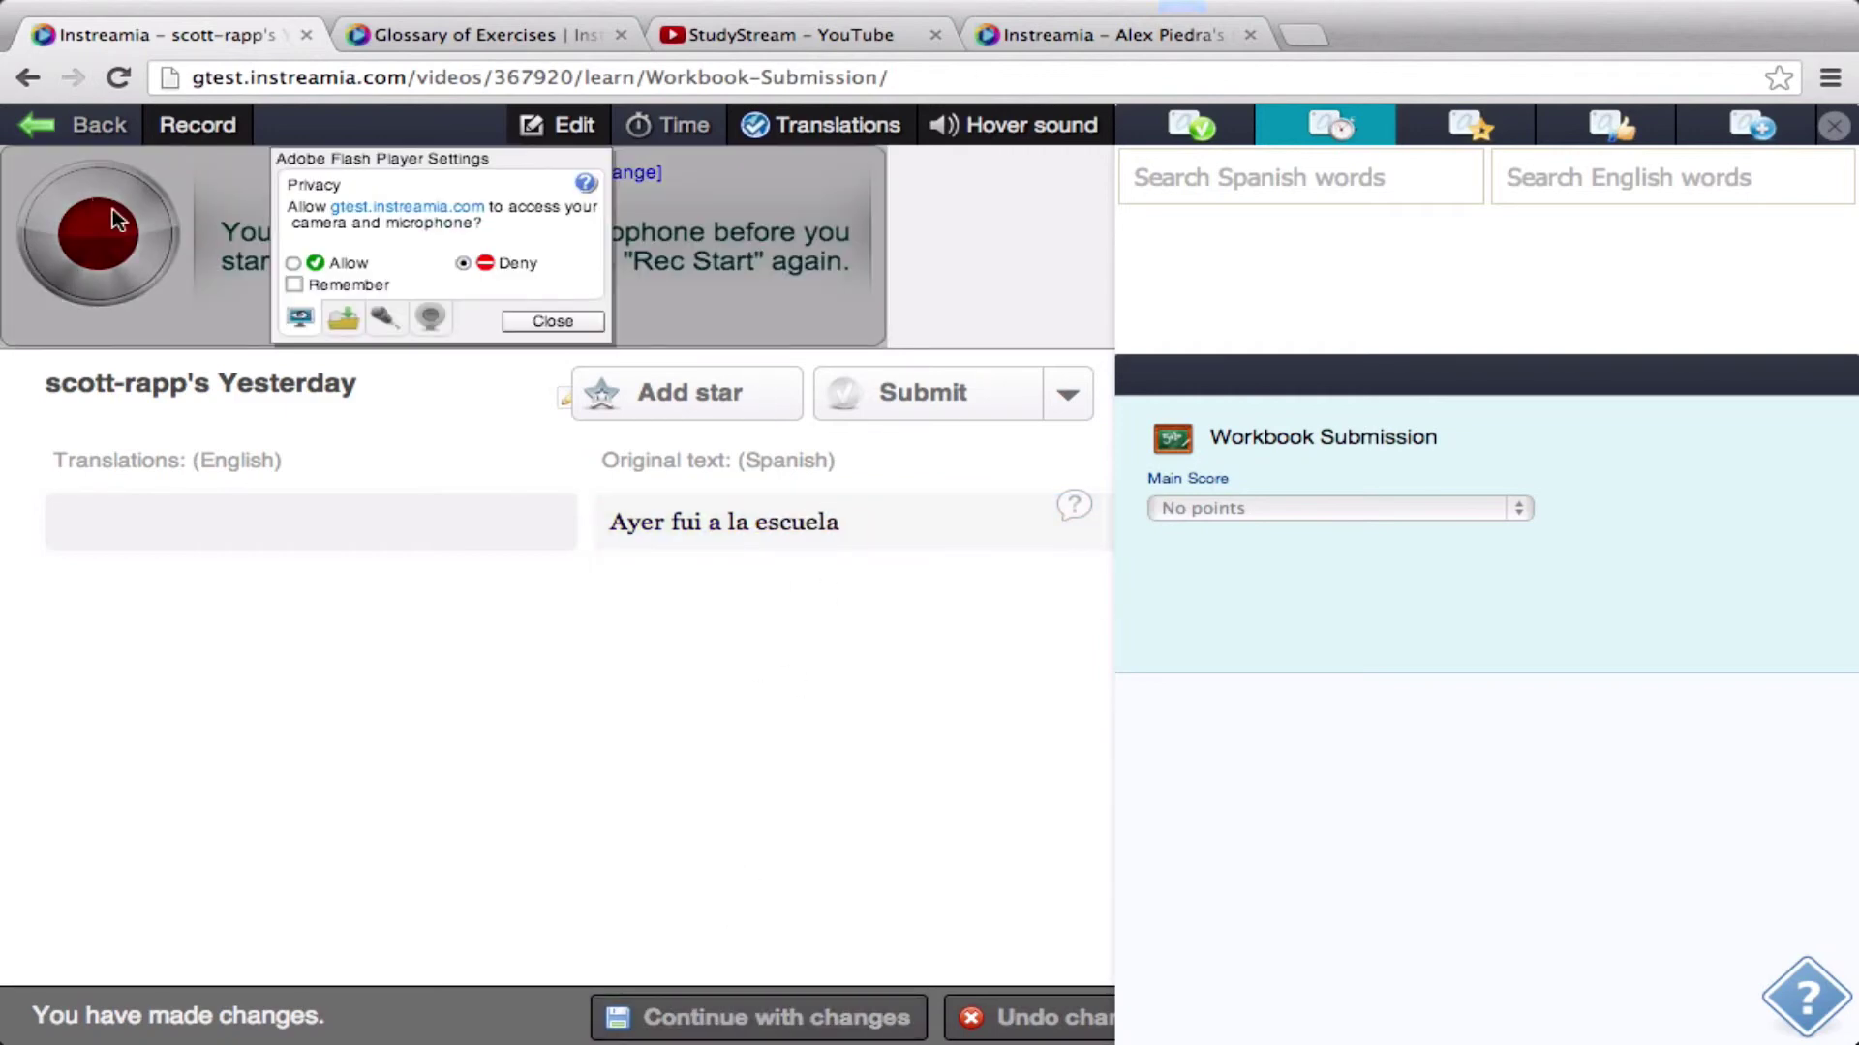
left_click(292, 263)
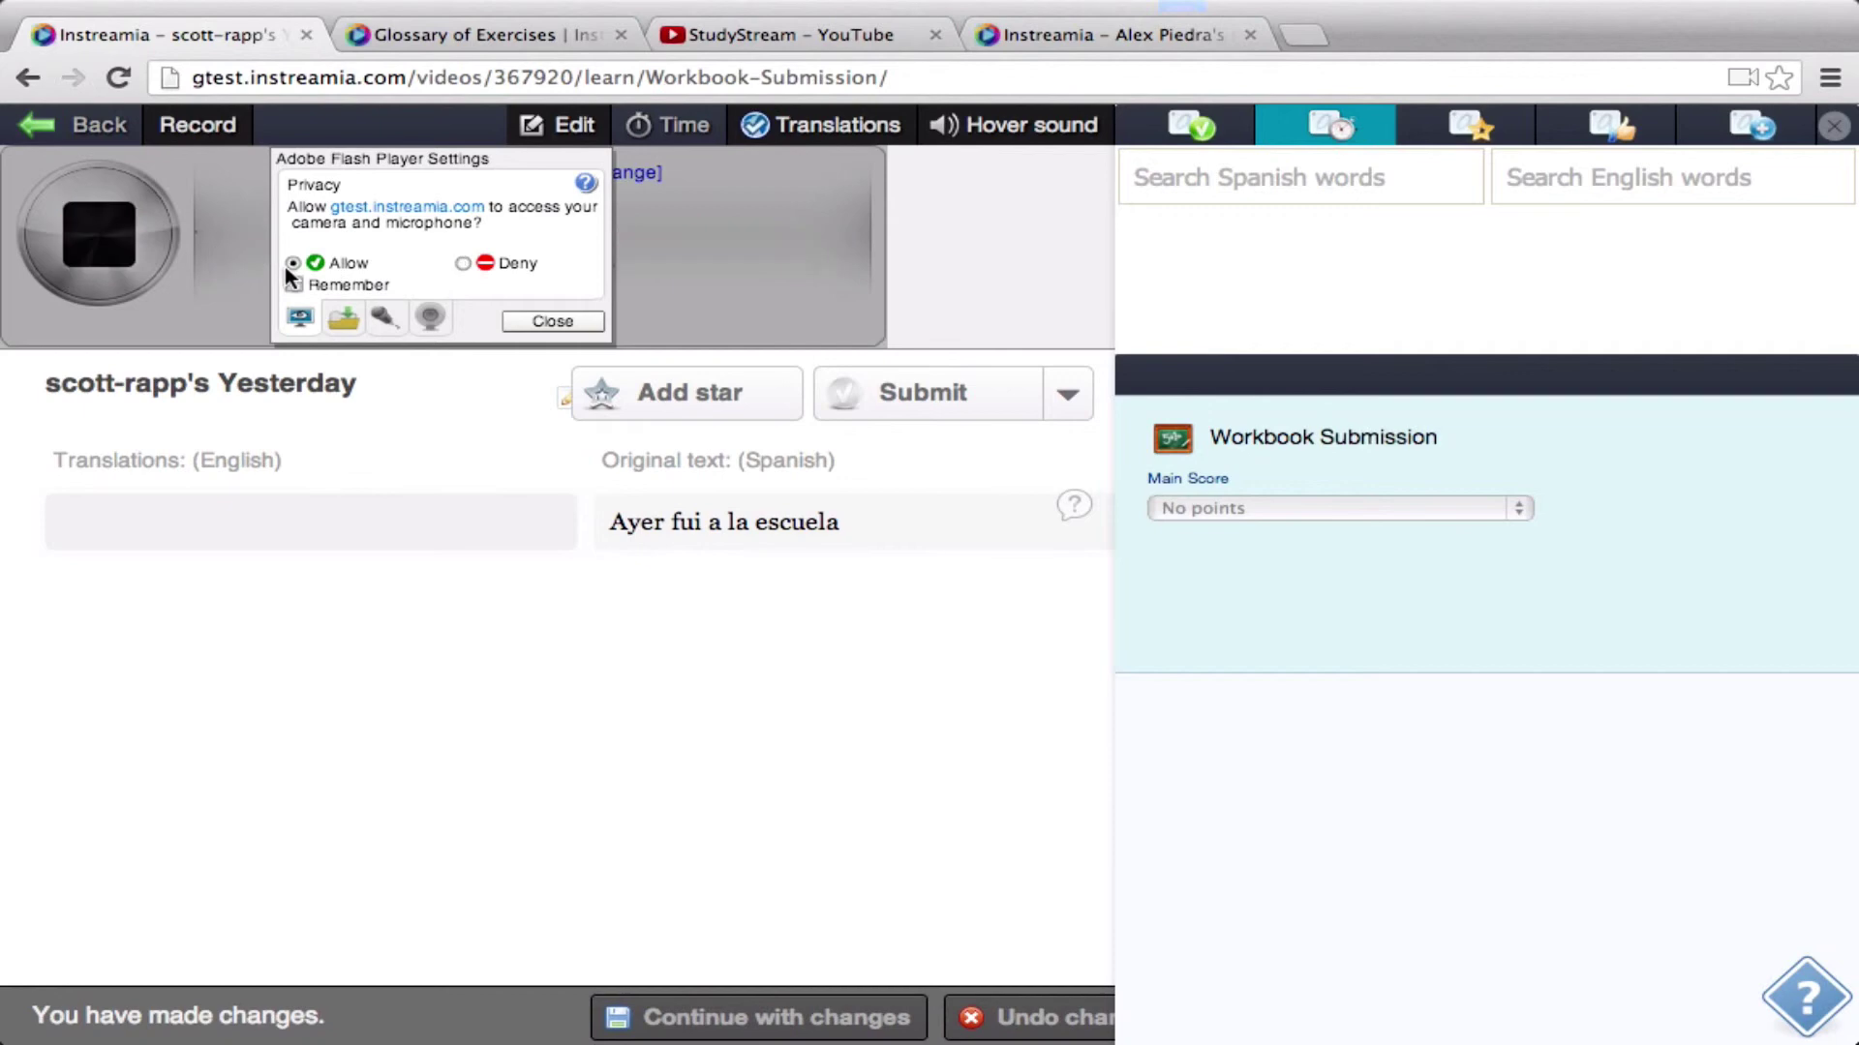
left_click(531, 324)
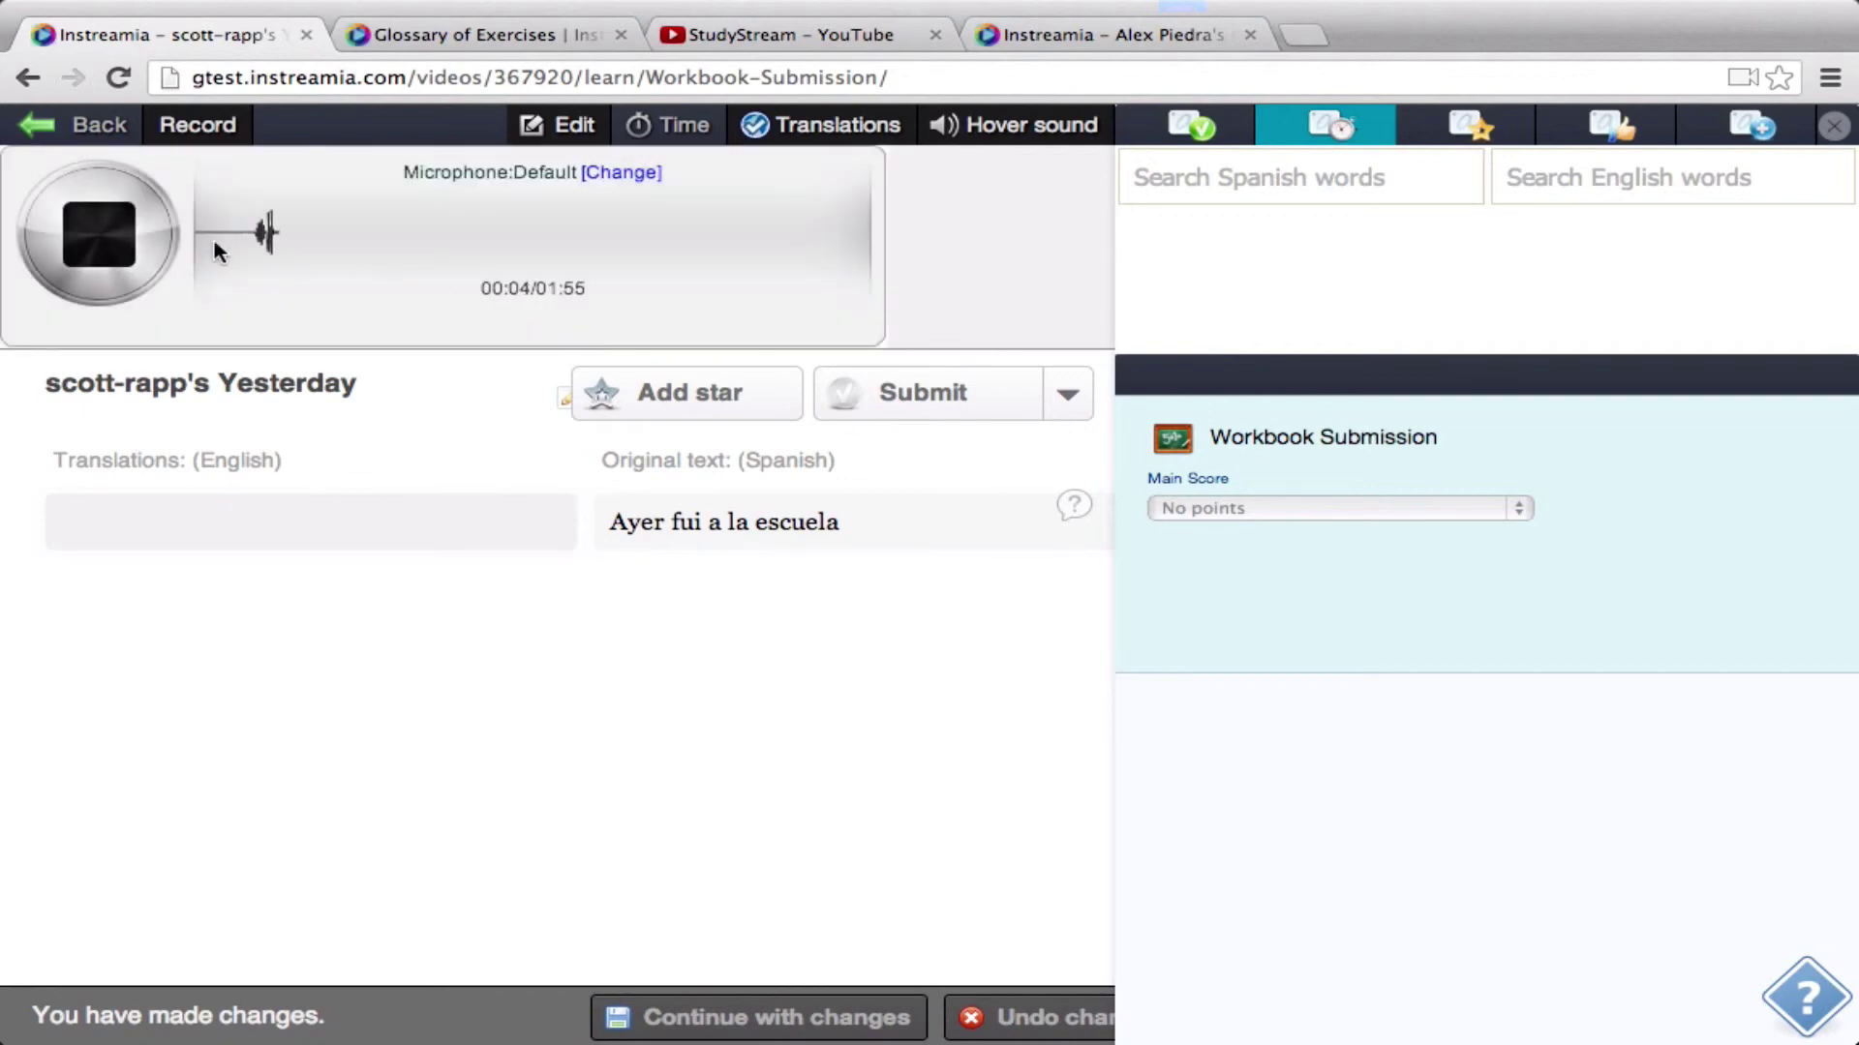
key("space")
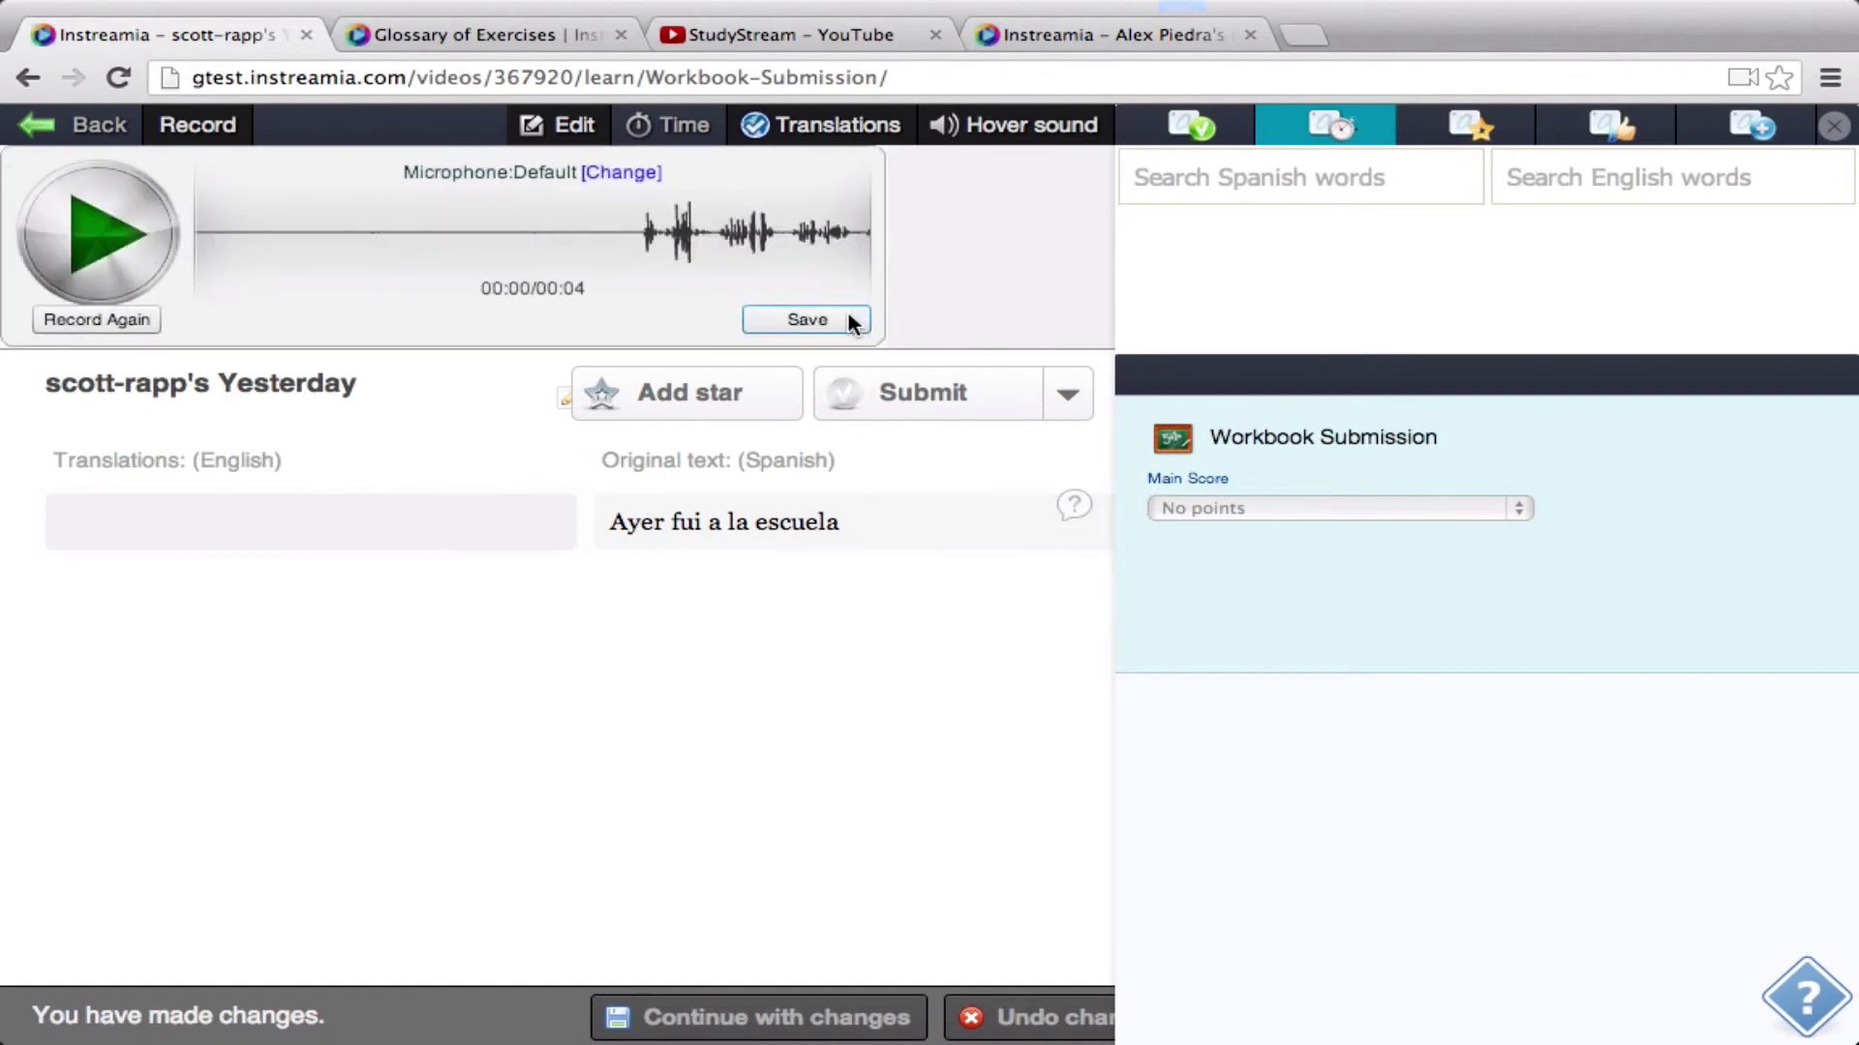
left_click(844, 315)
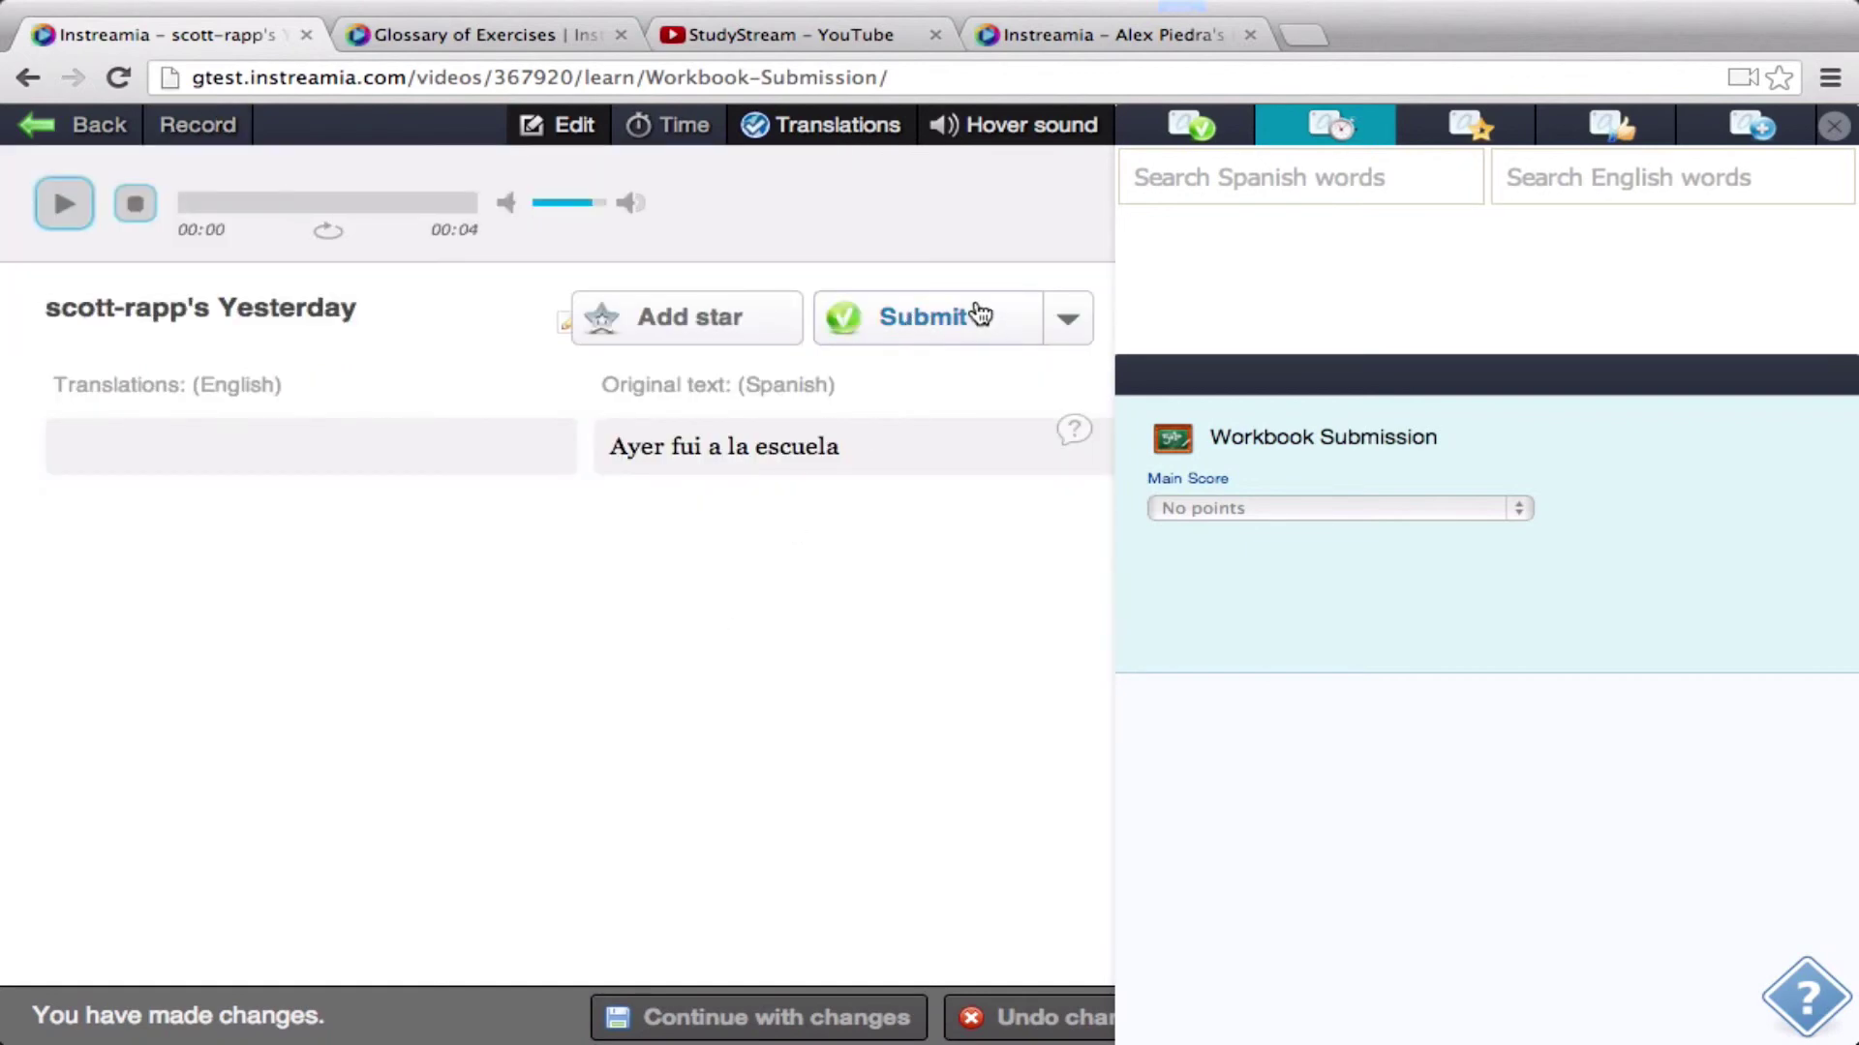
Return to the class, reload the class page and reopen the "Record what you did yesterday" module from the Preterite Tense chapter.
left_click(81, 135)
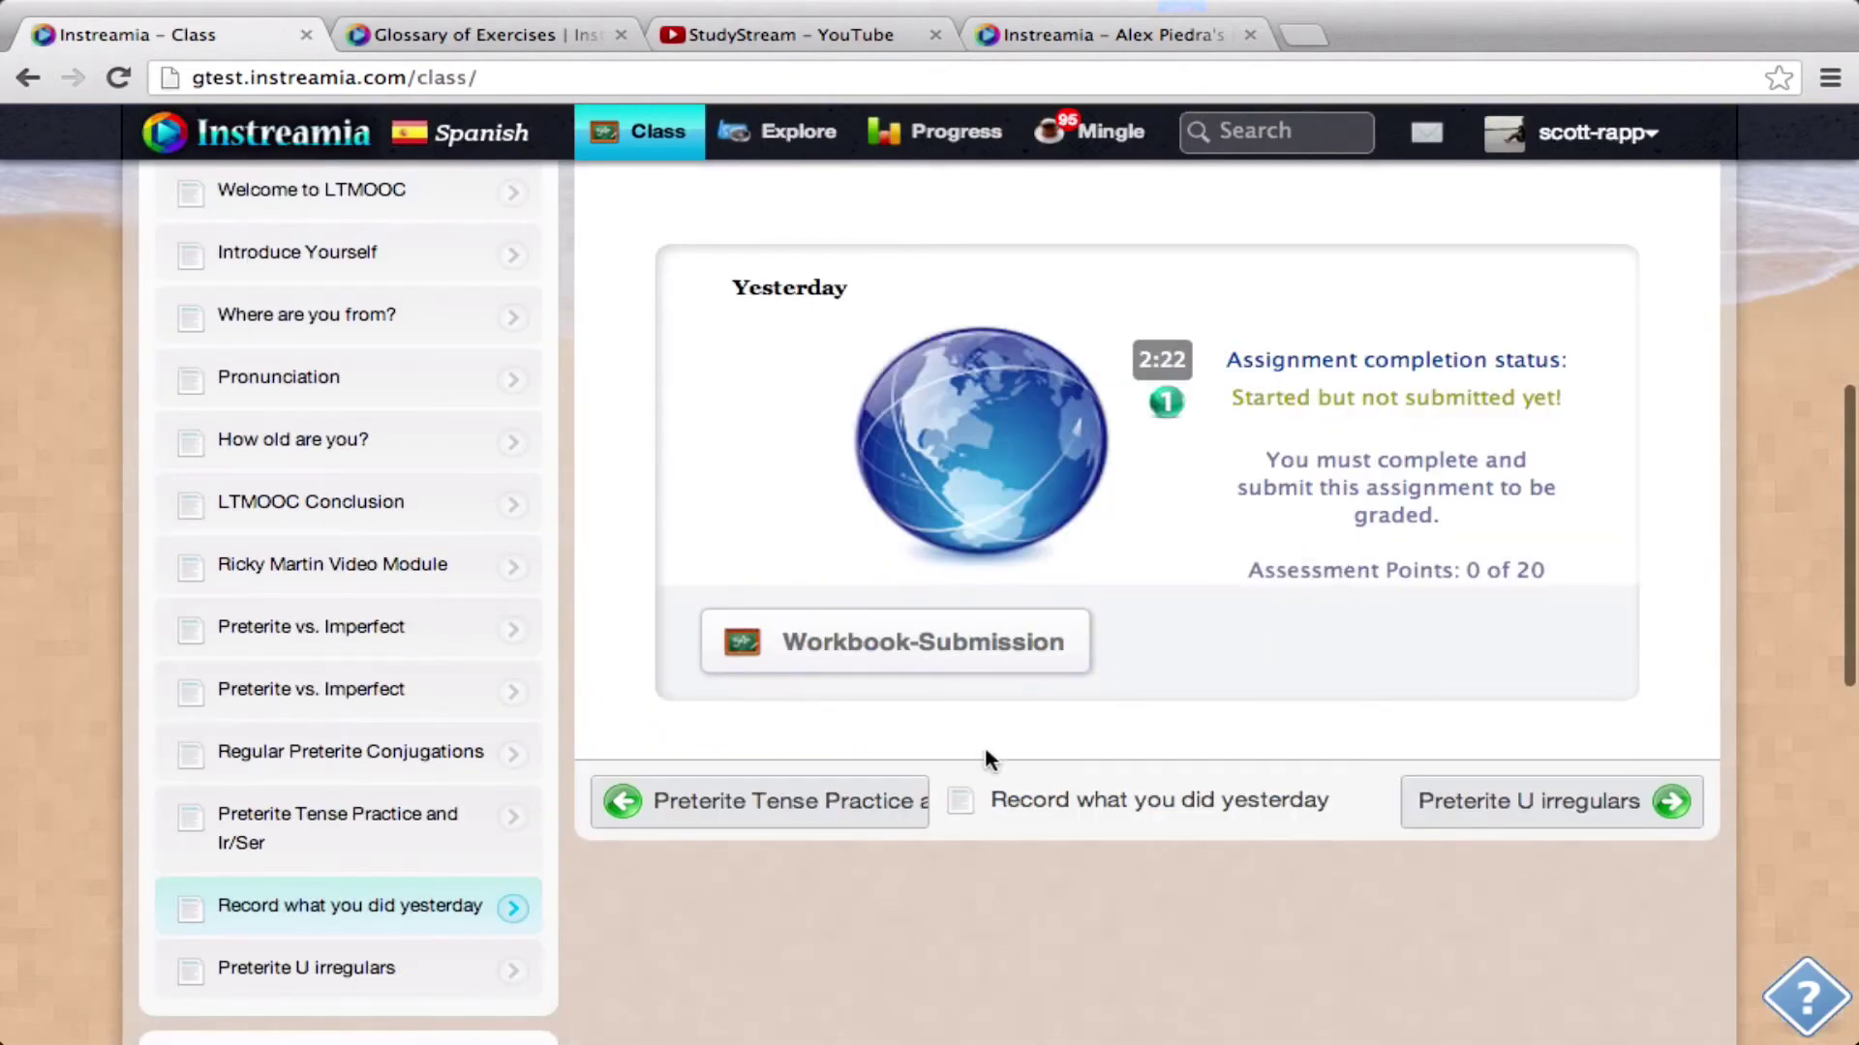
scroll(997, 752, "up", 8)
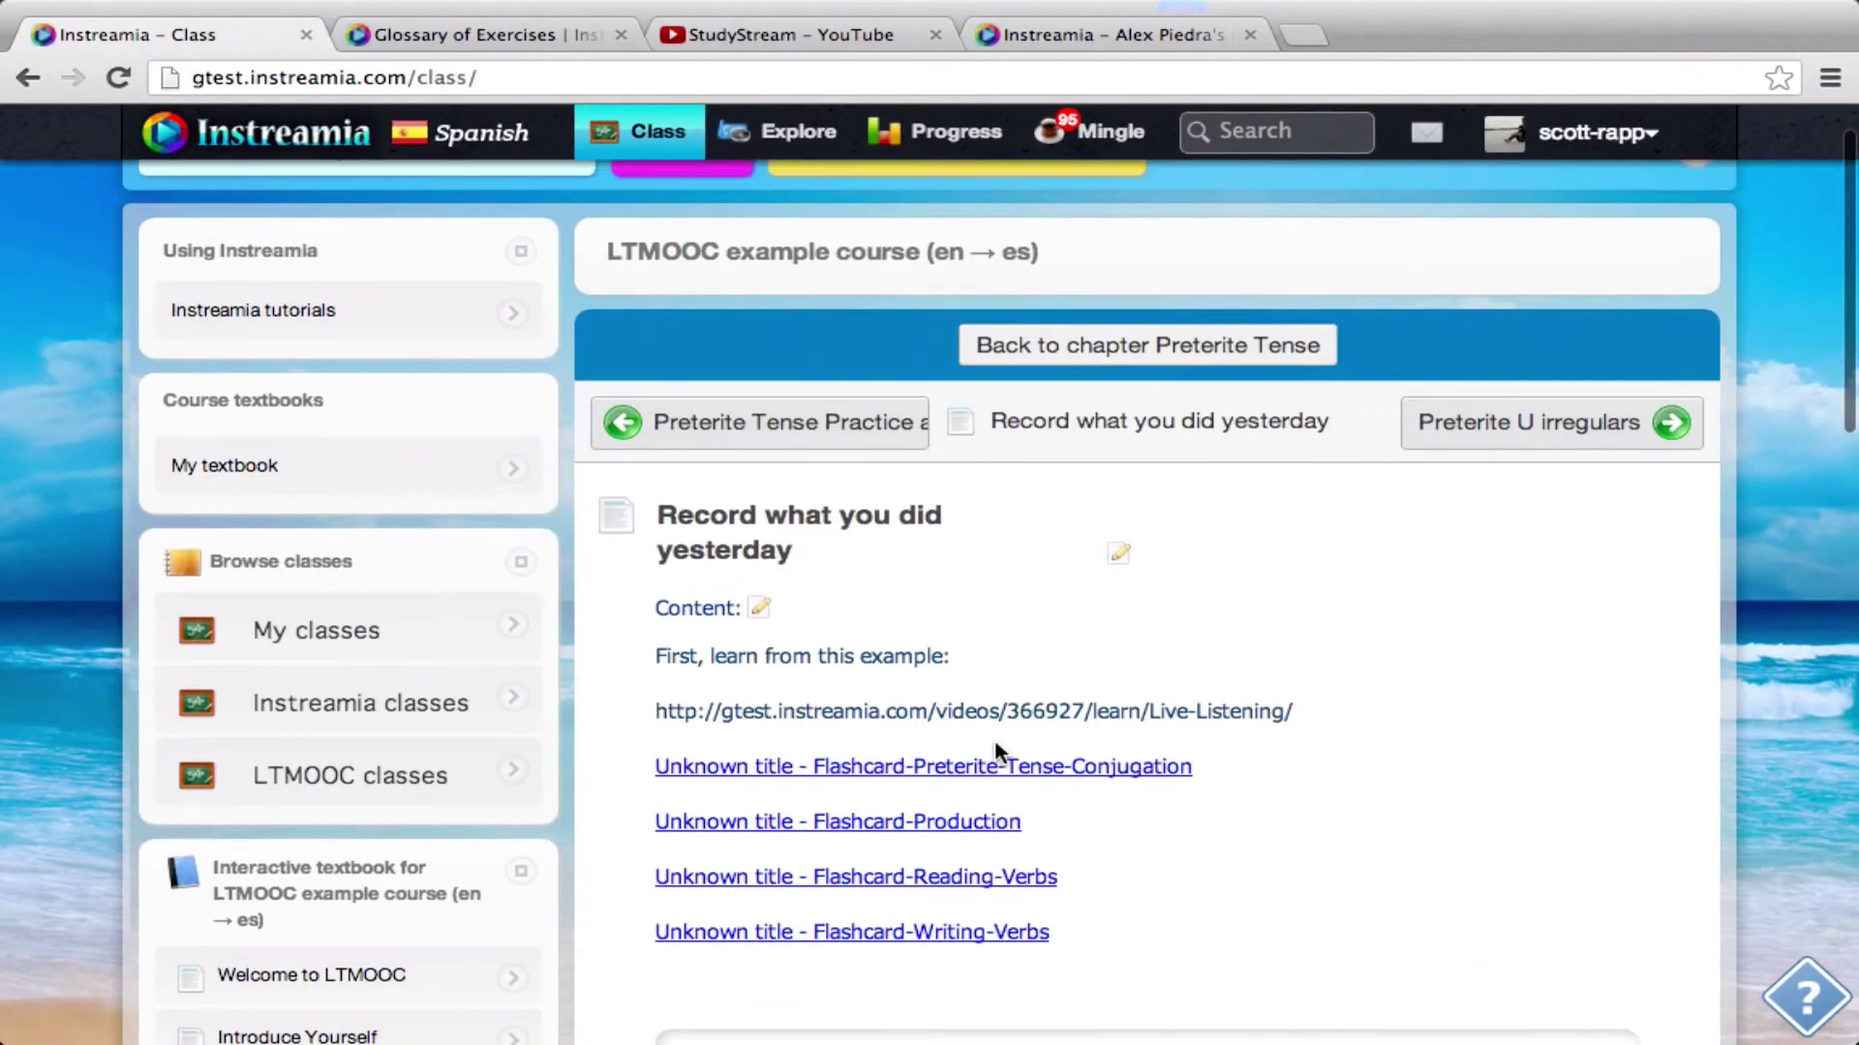
scroll(1127, 707, "down", 7)
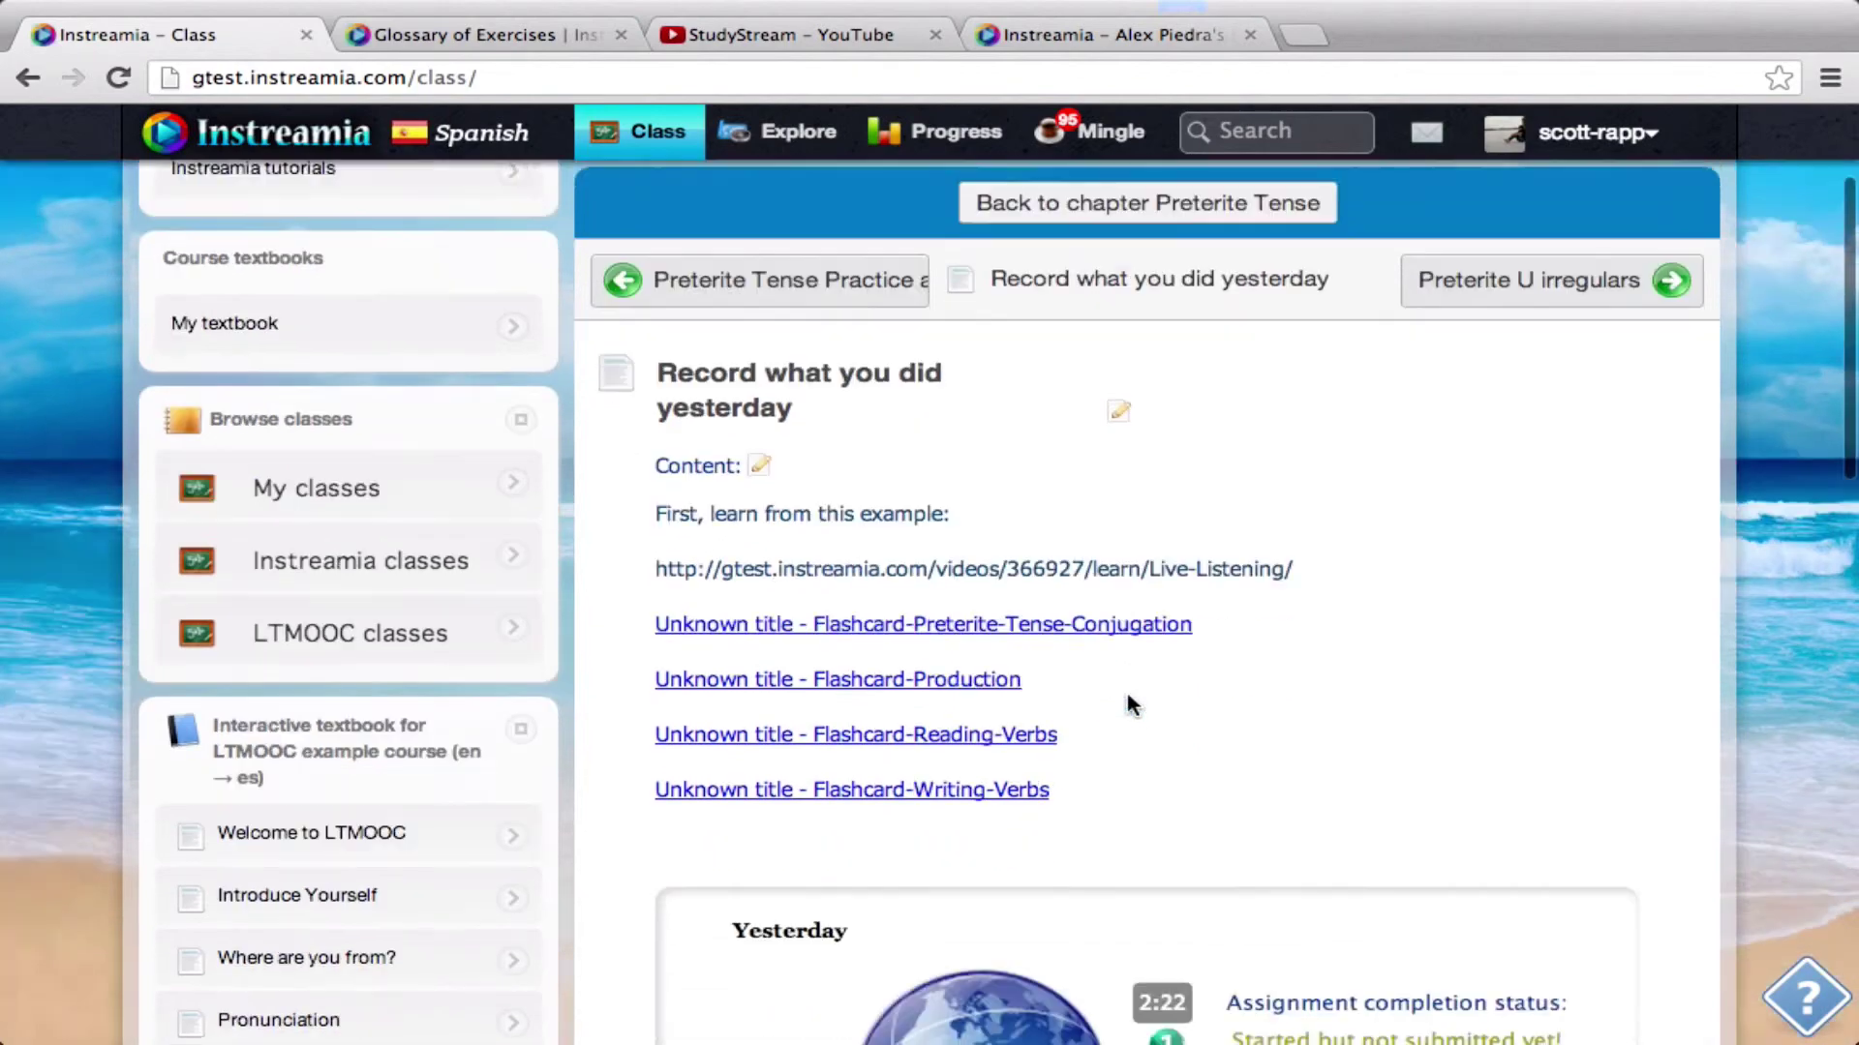
left_click(519, 77)
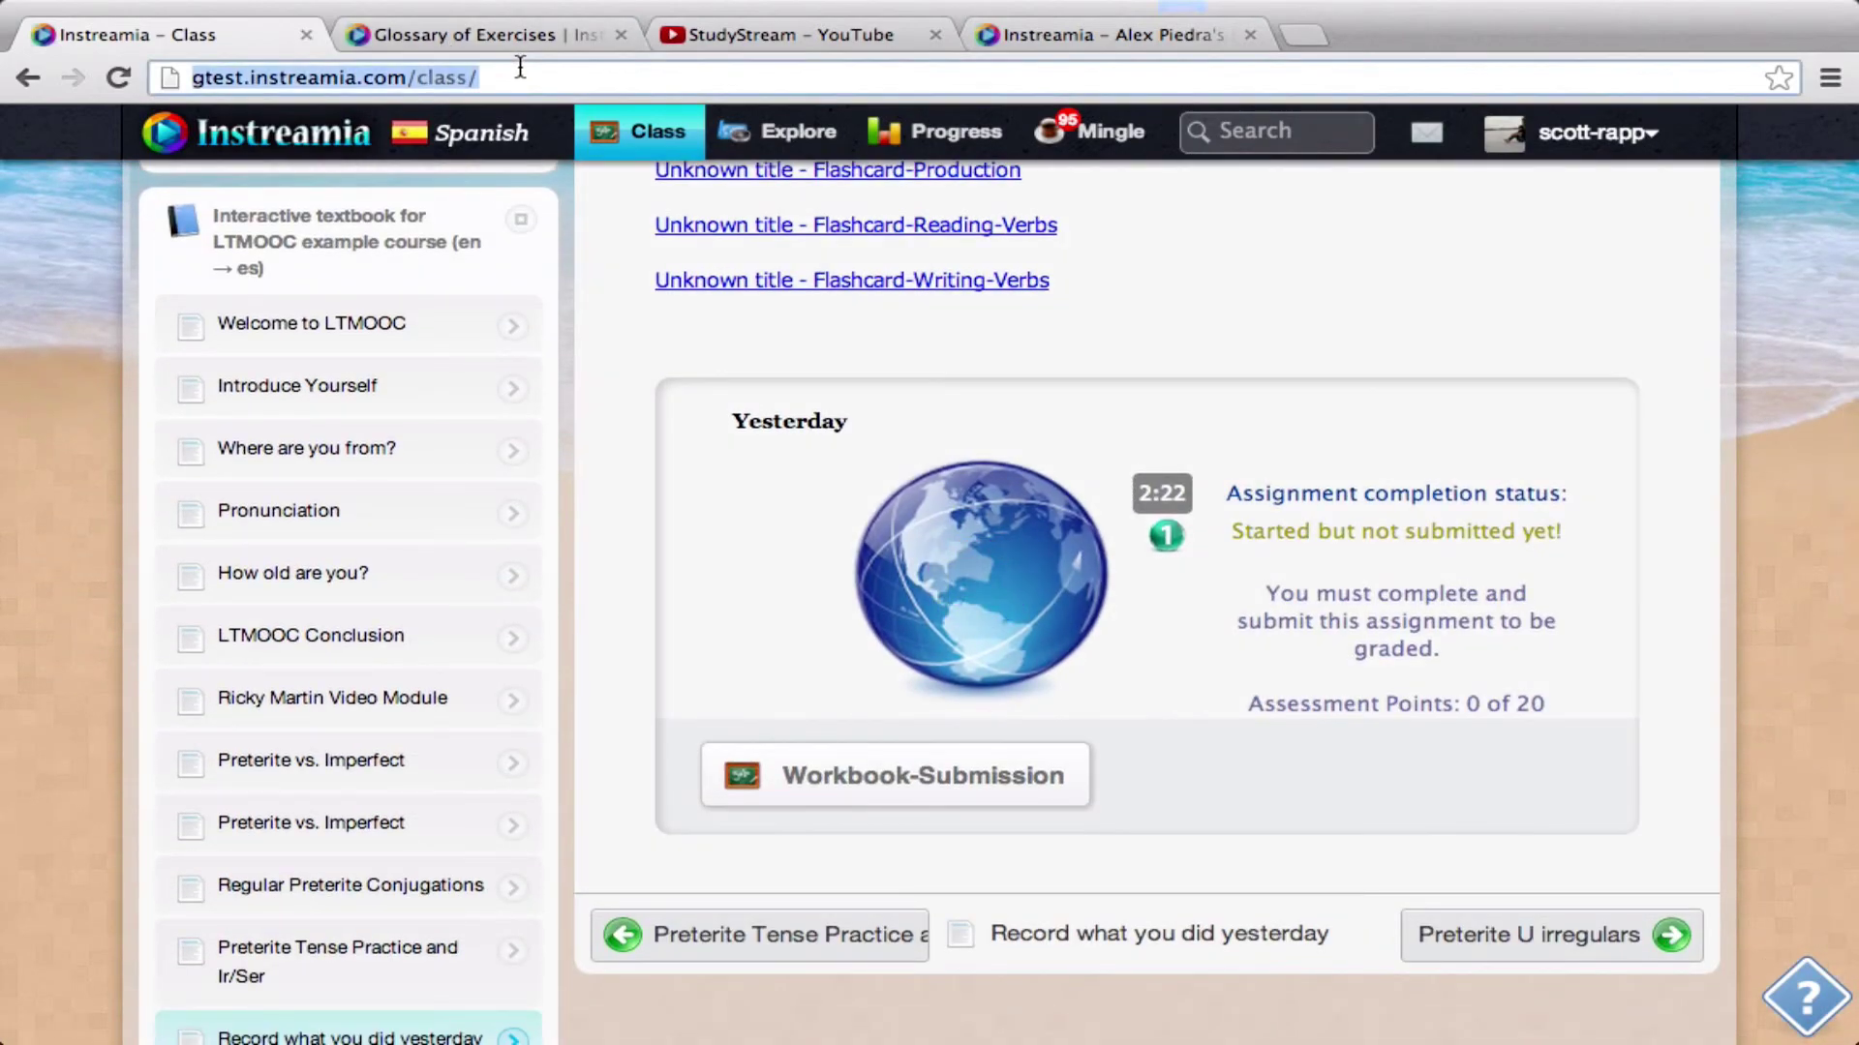
key("Return")
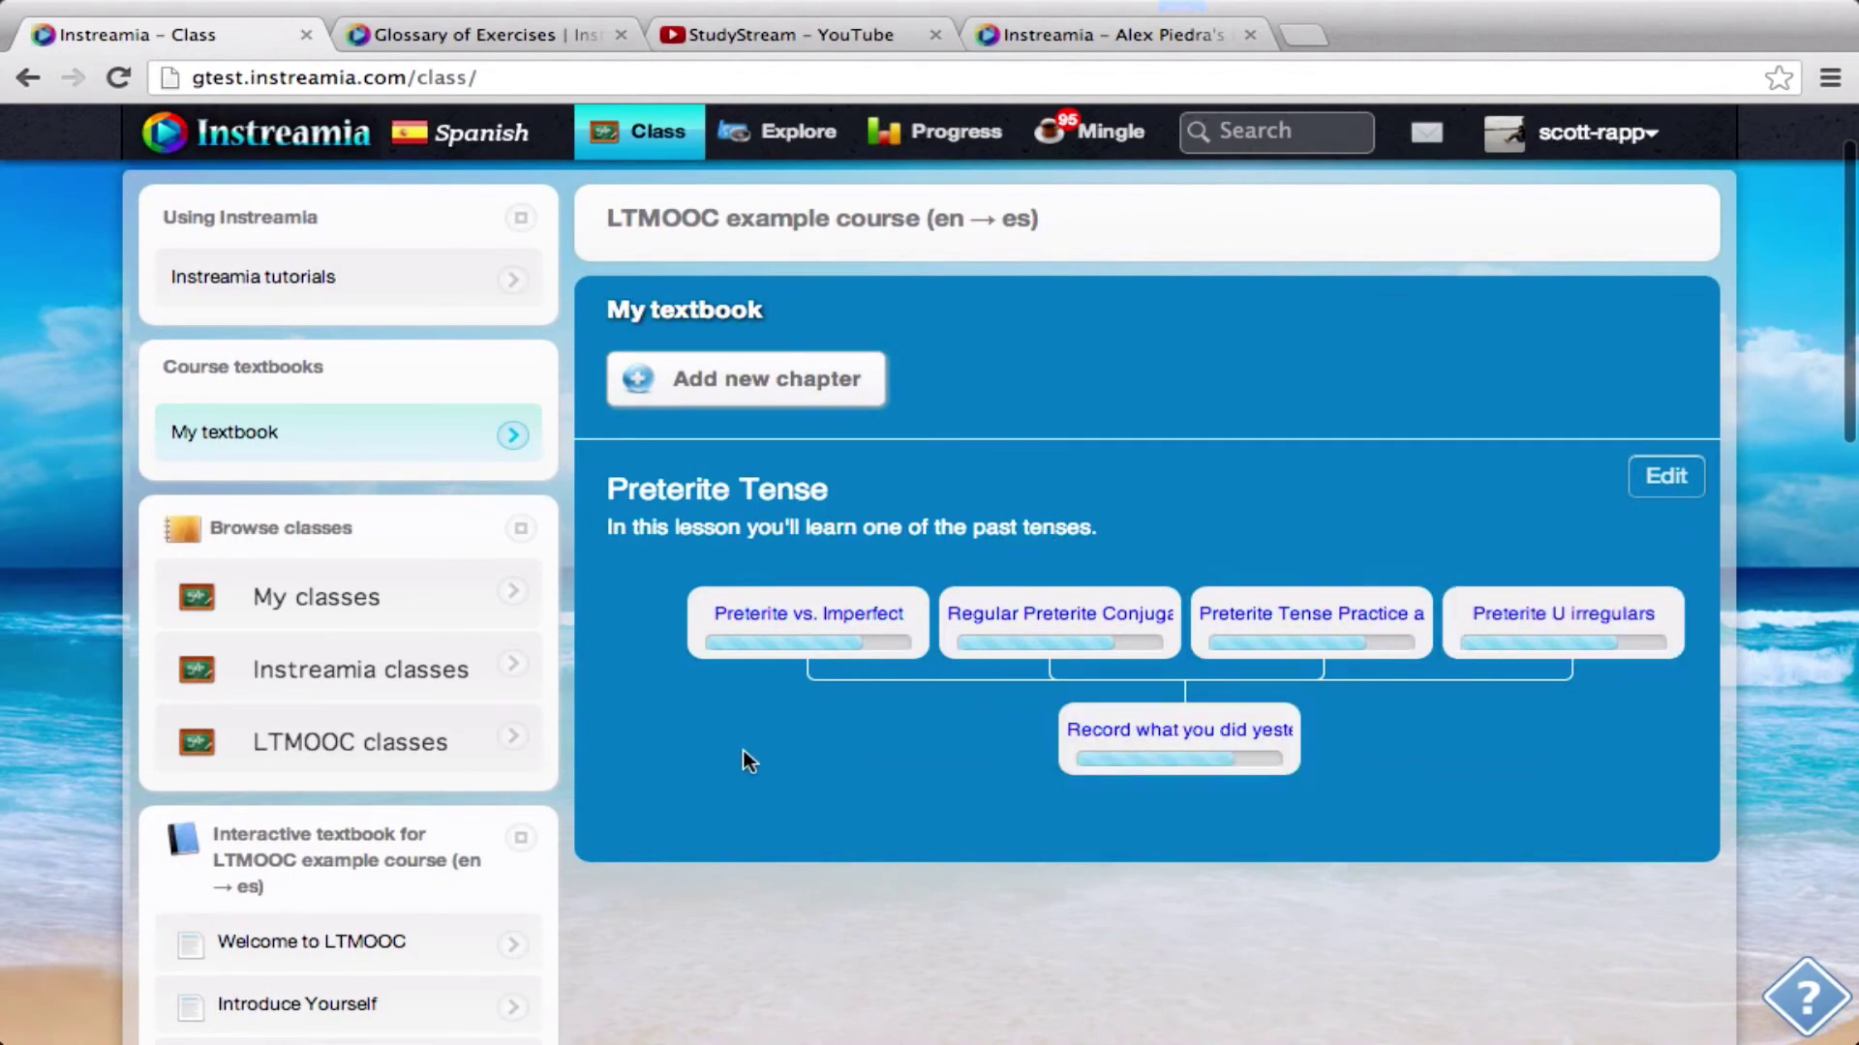
left_click(1101, 738)
Look through the module's exercise cards down to the completion status of the Yesterday assignment.
scroll(941, 688, "down", 2)
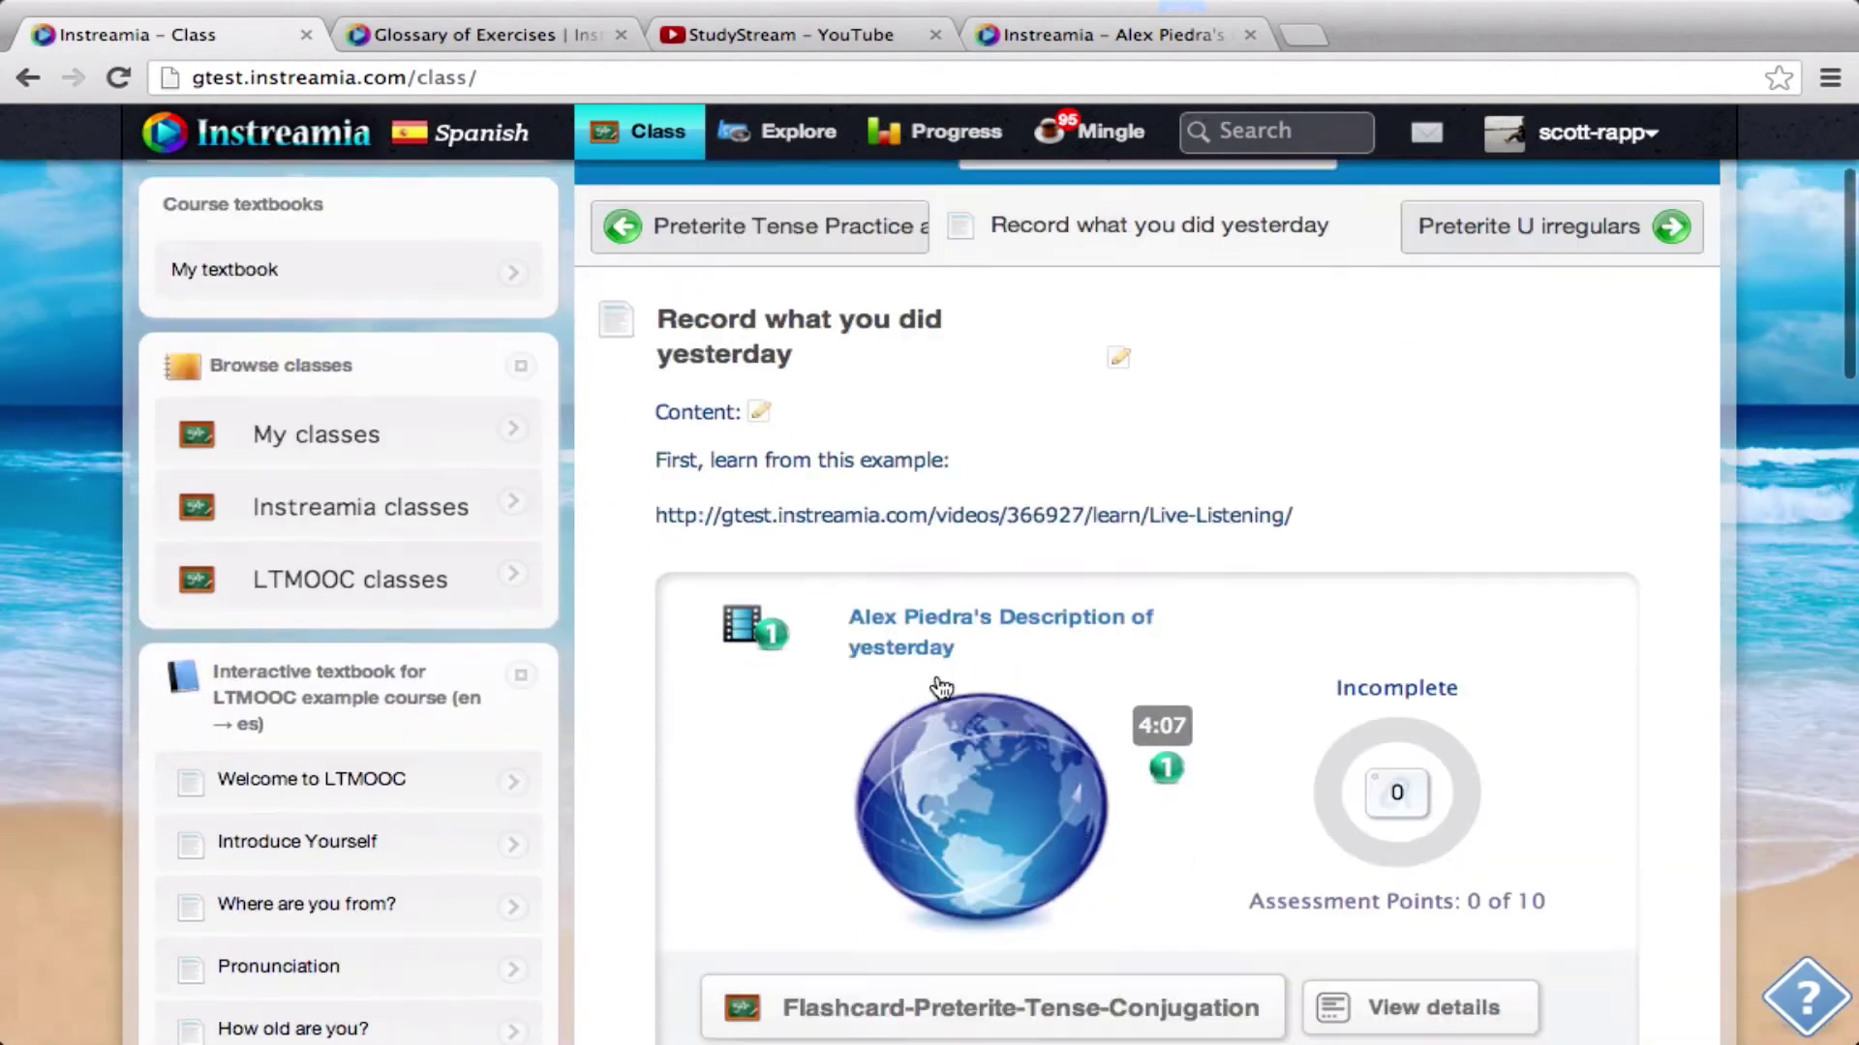
scroll(941, 687, "down", 15)
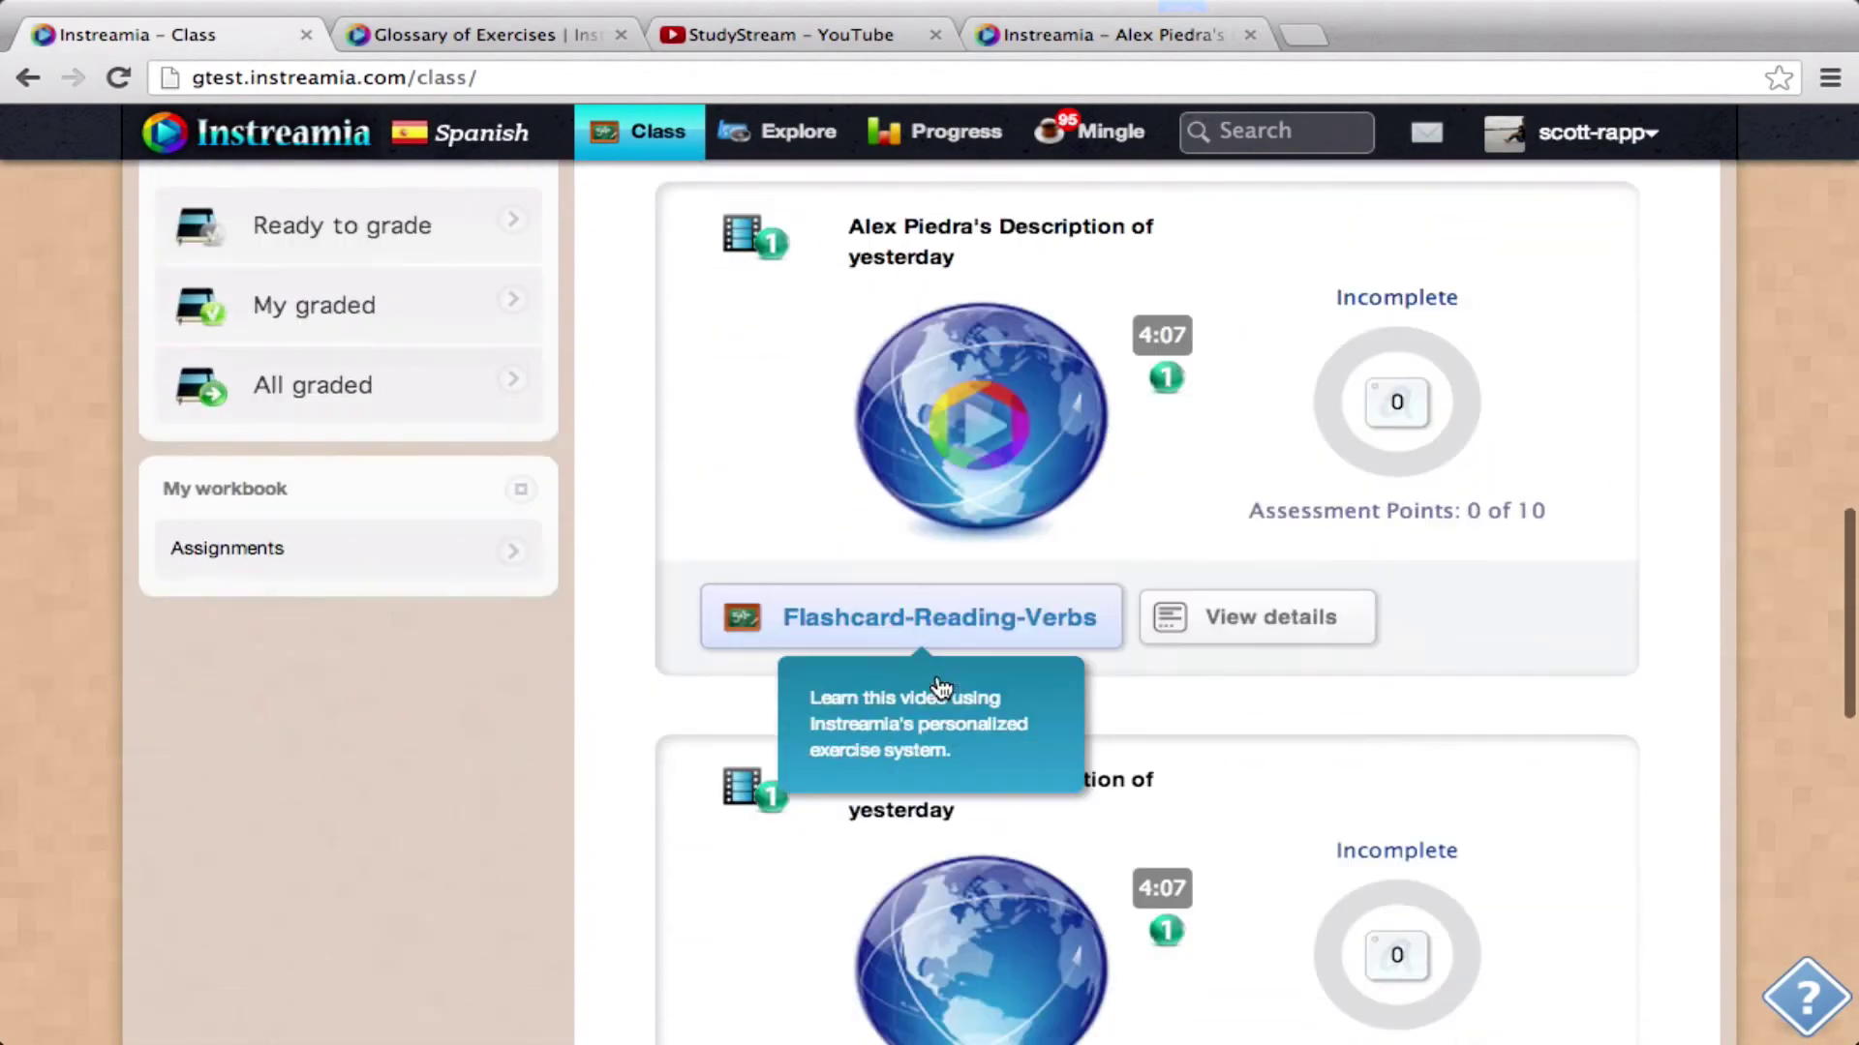
scroll(941, 688, "down", 7)
scroll(941, 688, "up", 3)
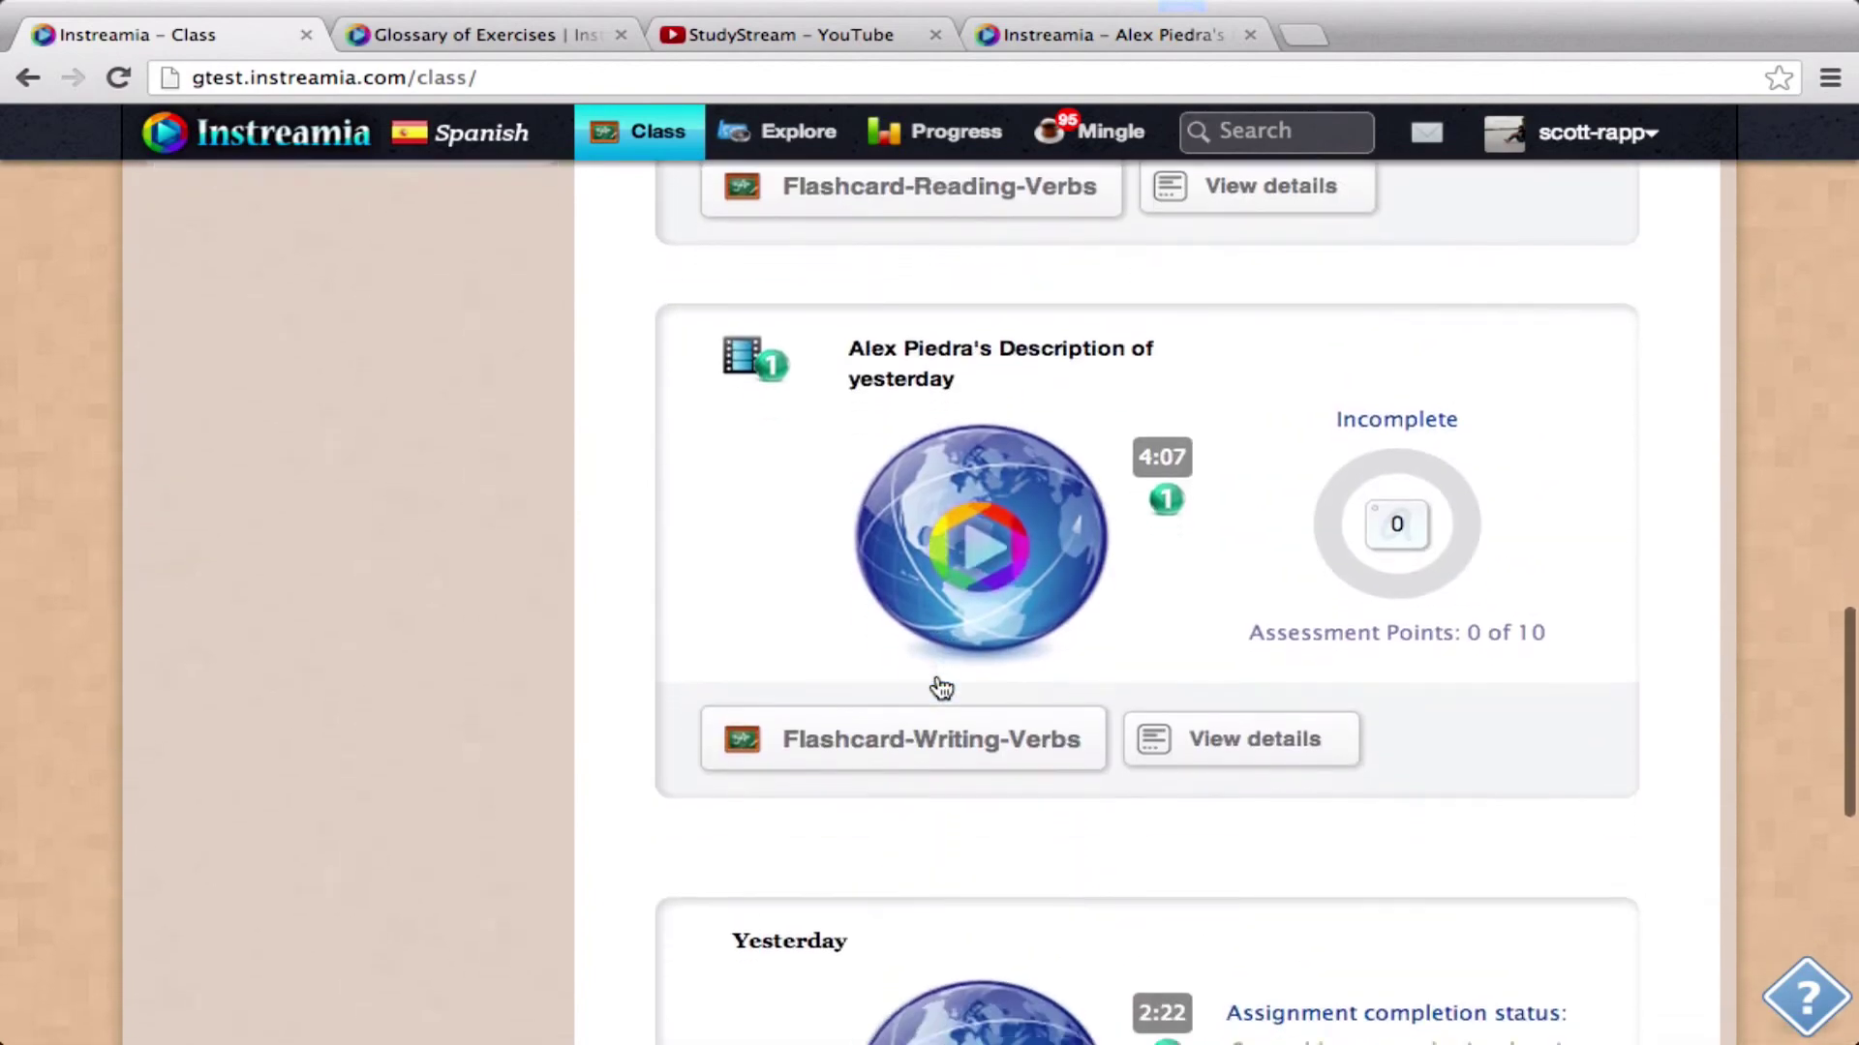
scroll(941, 687, "down", 4)
scroll(984, 909, "down", 3)
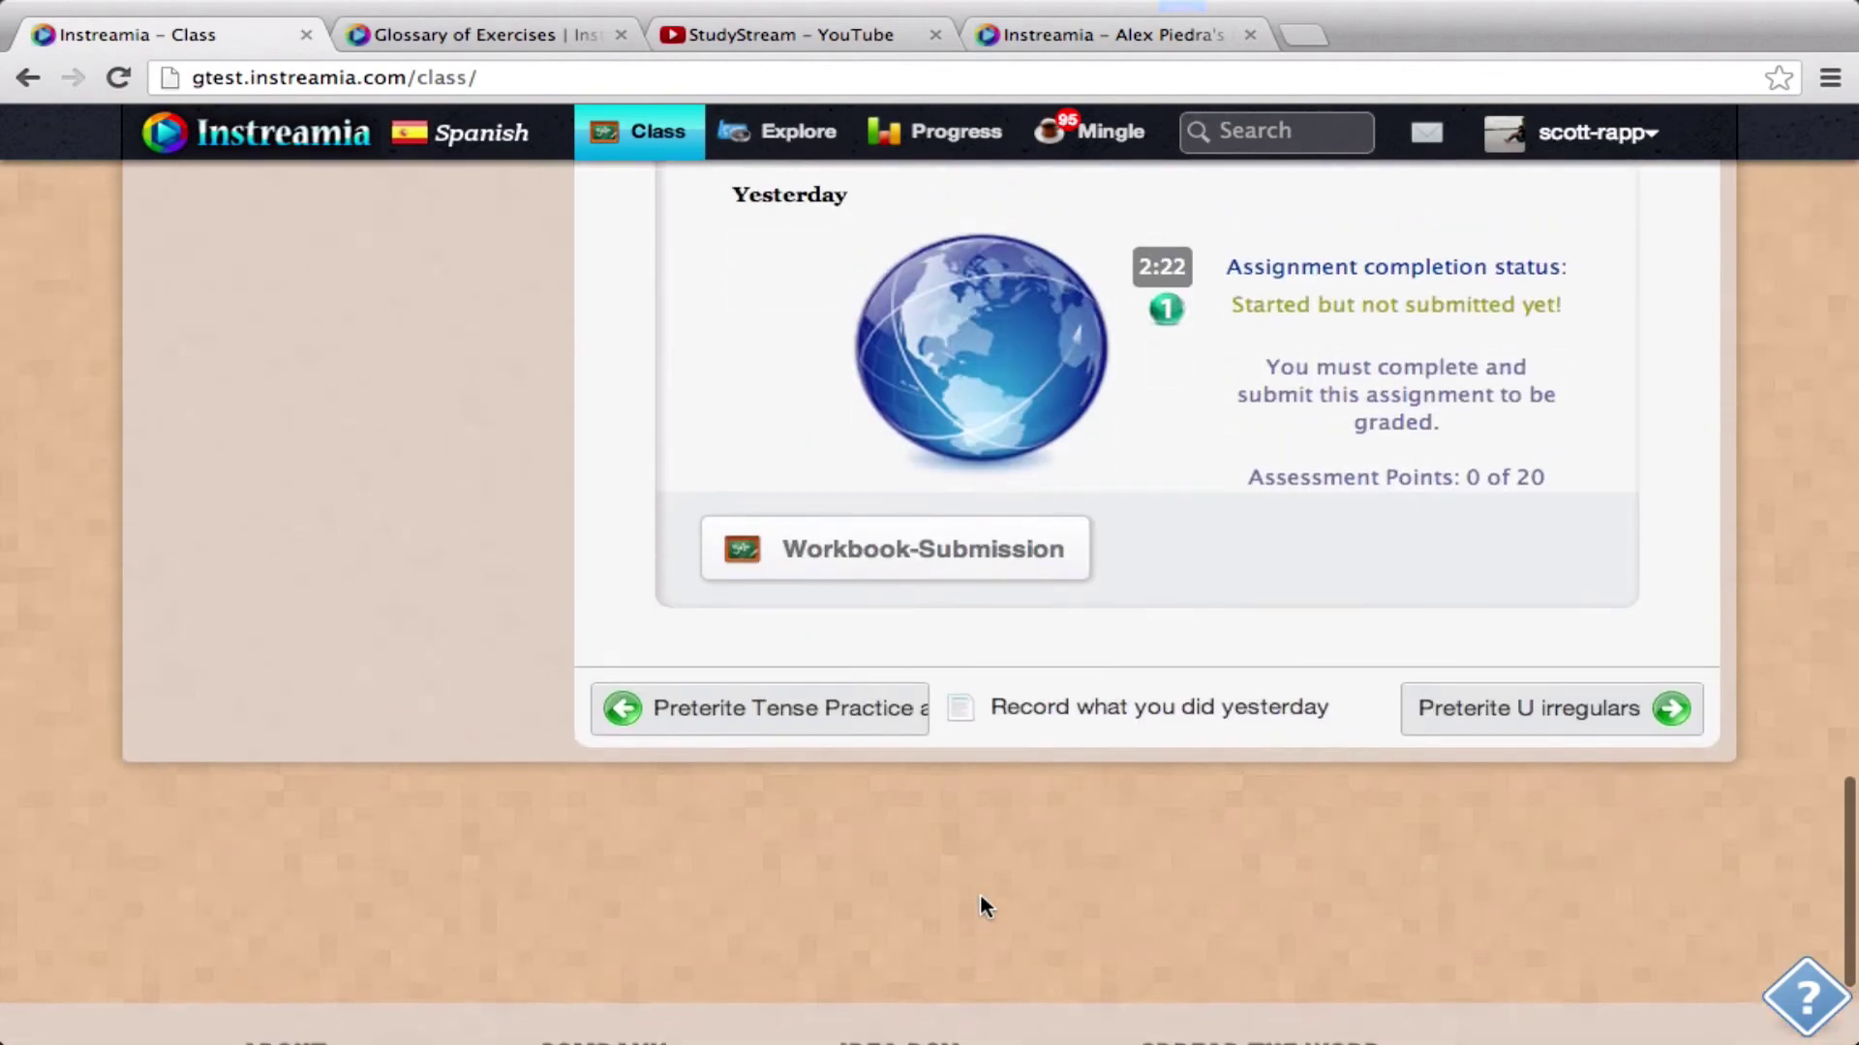
scroll(984, 907, "up", 20)
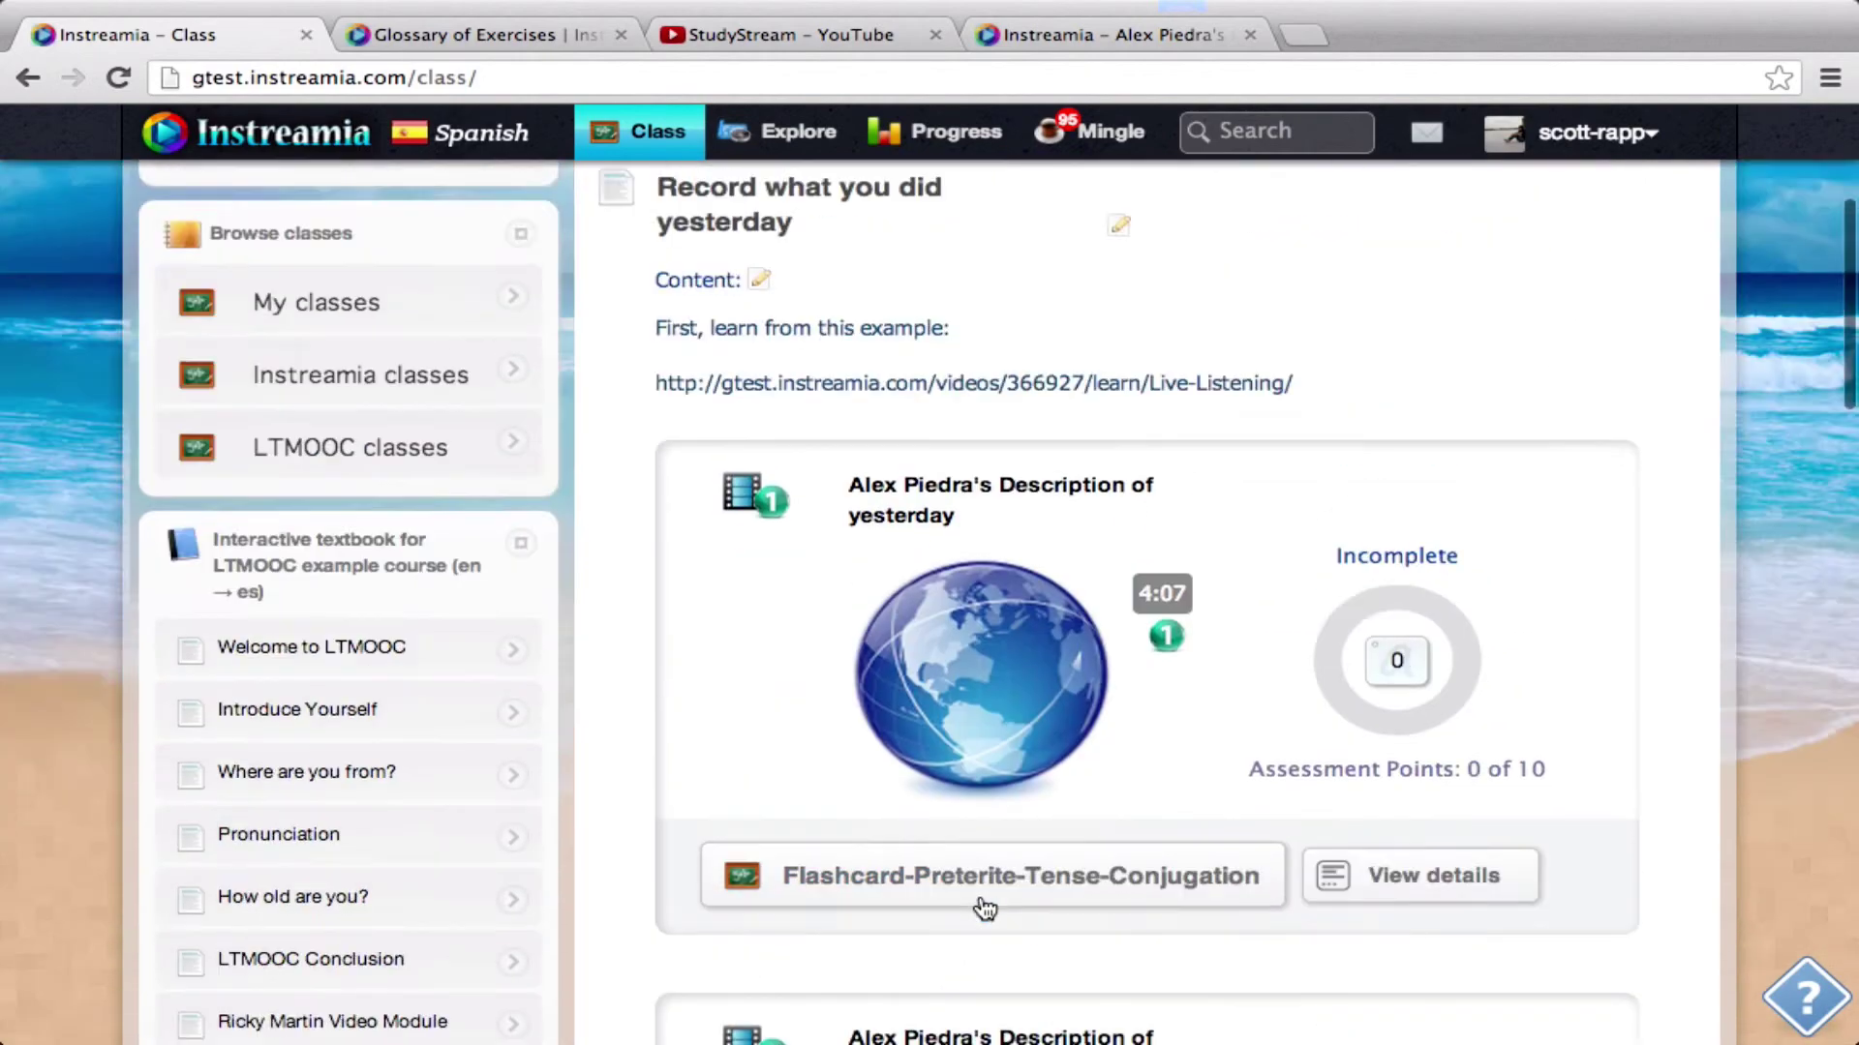
scroll(984, 909, "up", 4)
Open the module content for editing and change the Live-Listening link's subdomain to "www".
left_click(759, 668)
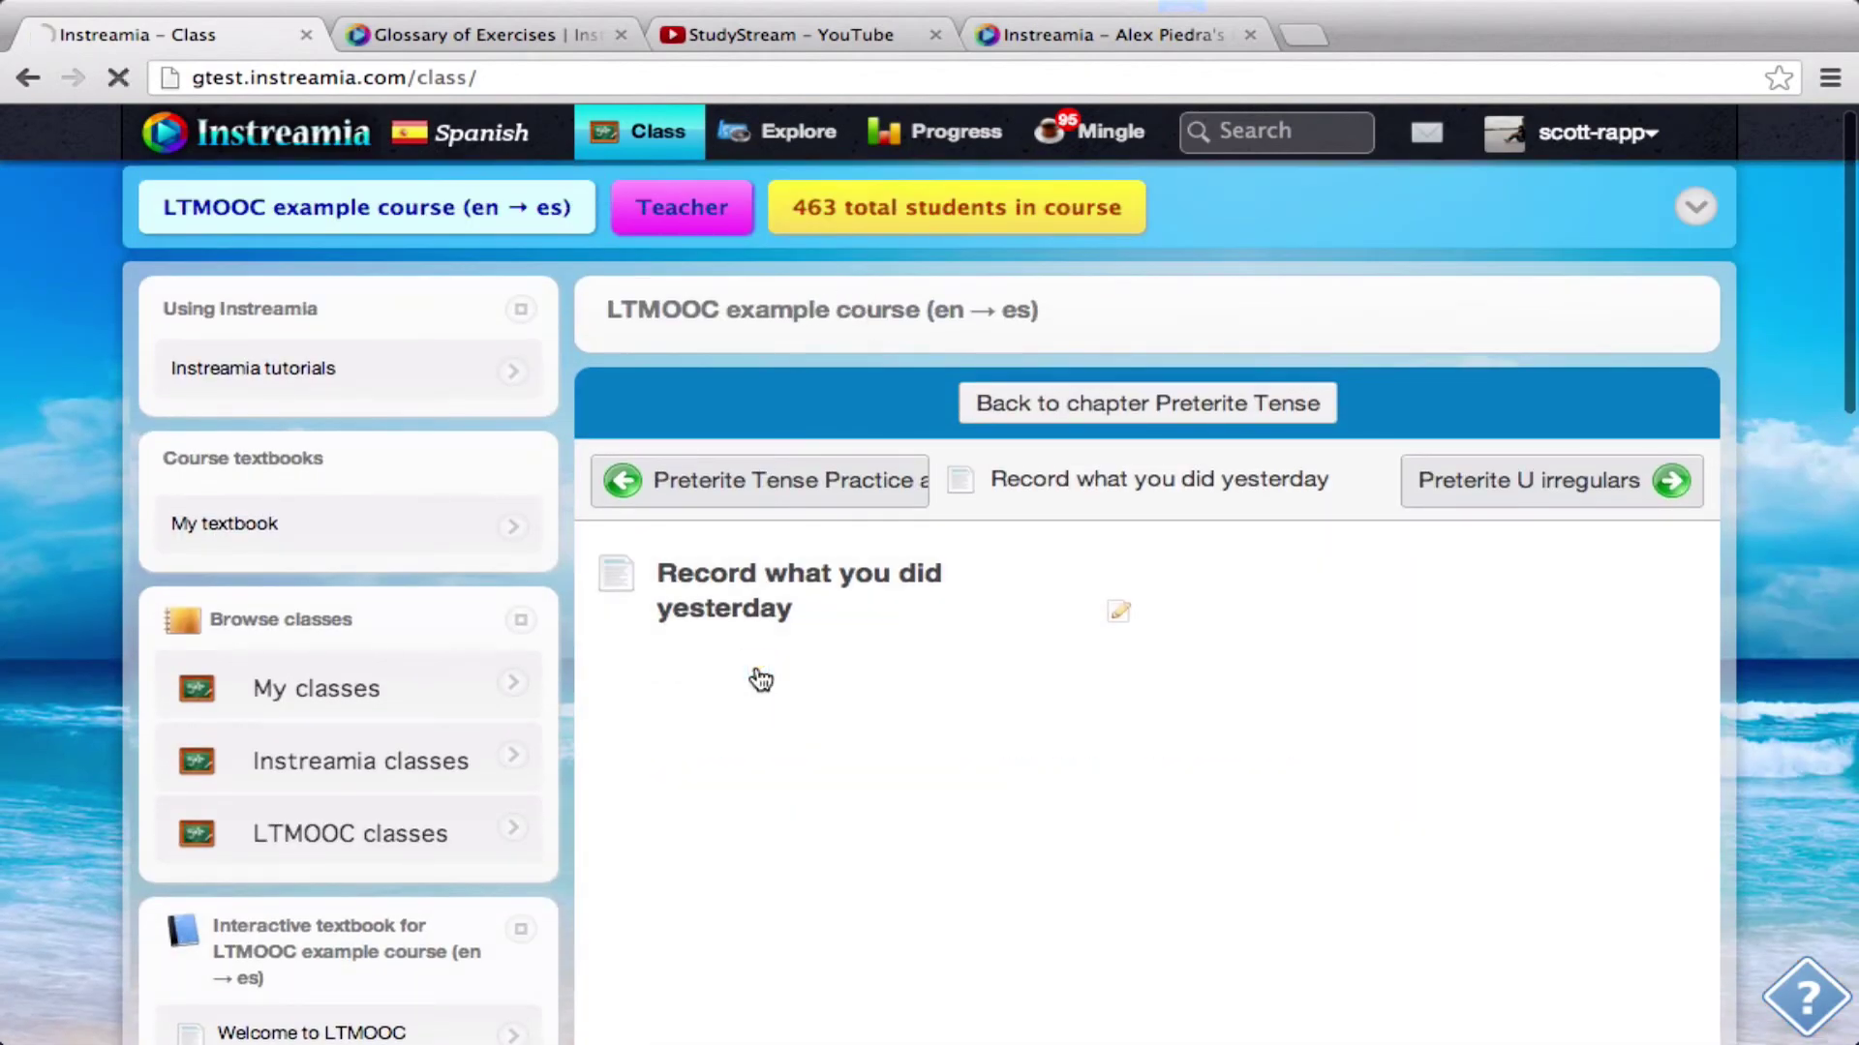
scroll(945, 790, "down", 3)
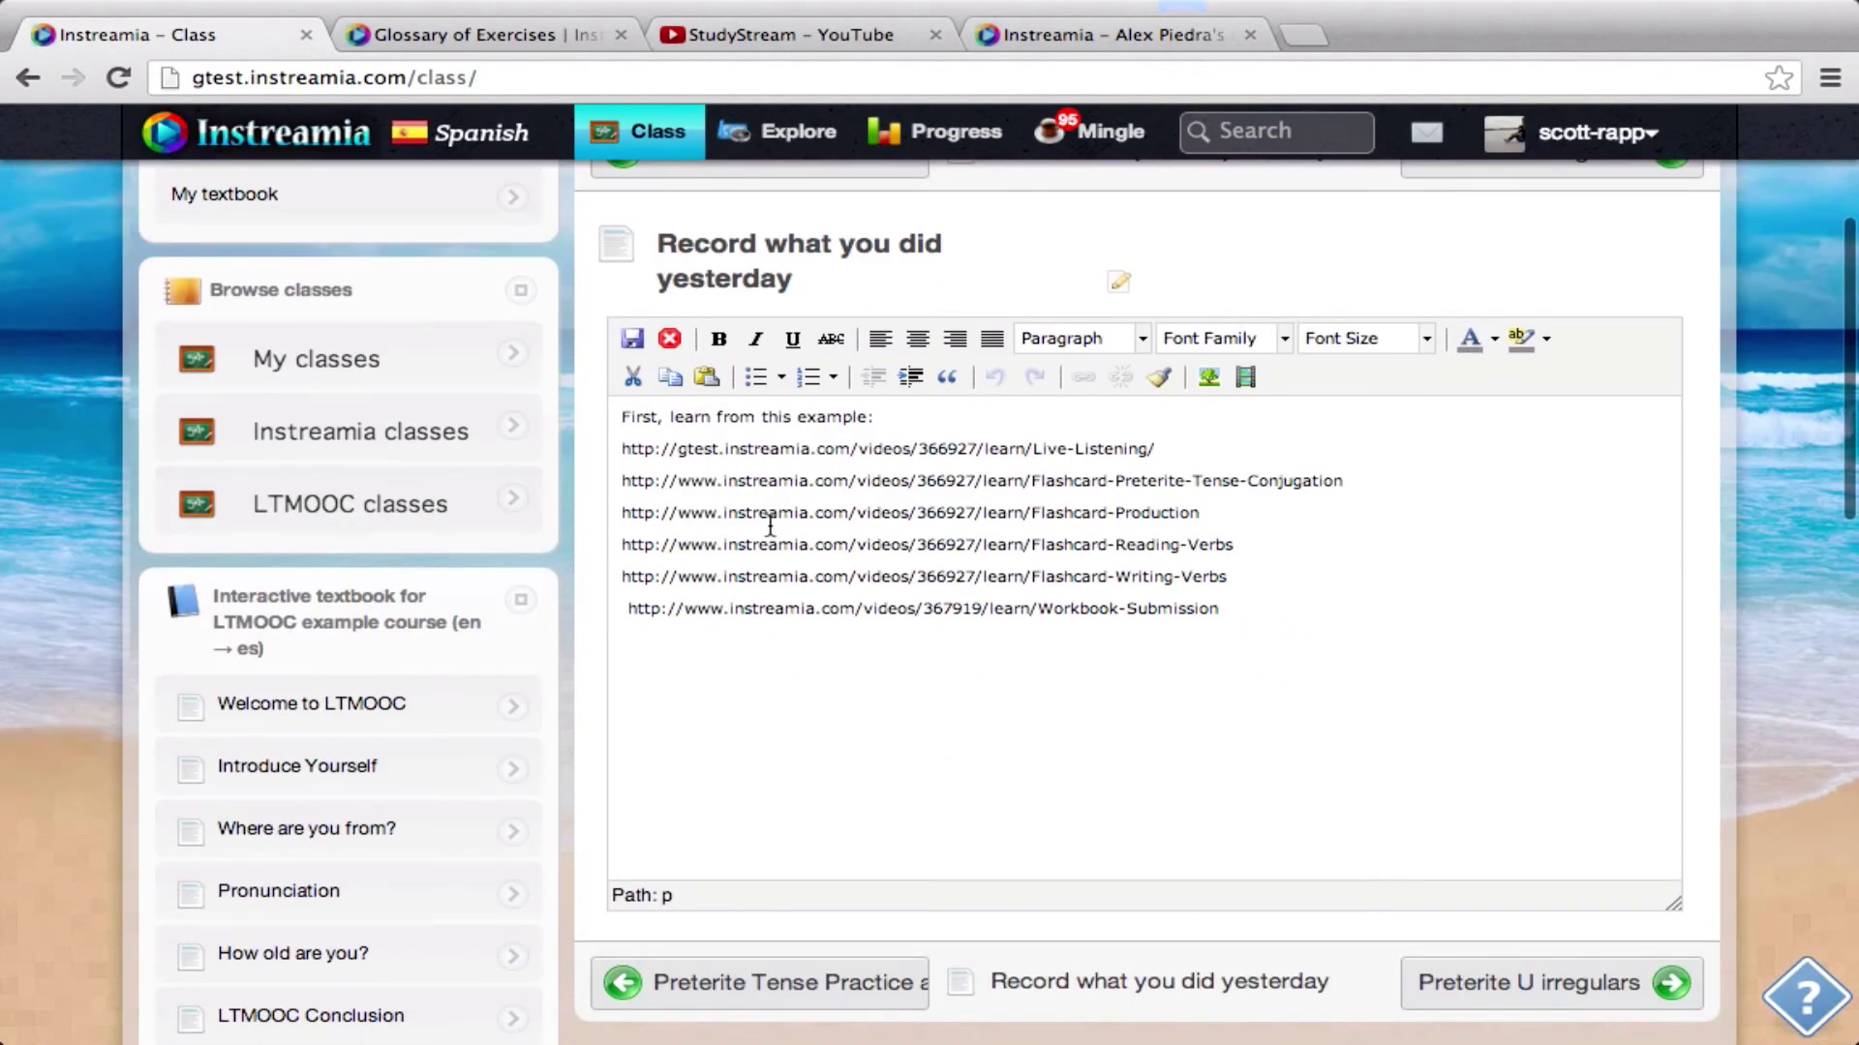
double_click(697, 449)
type("www")
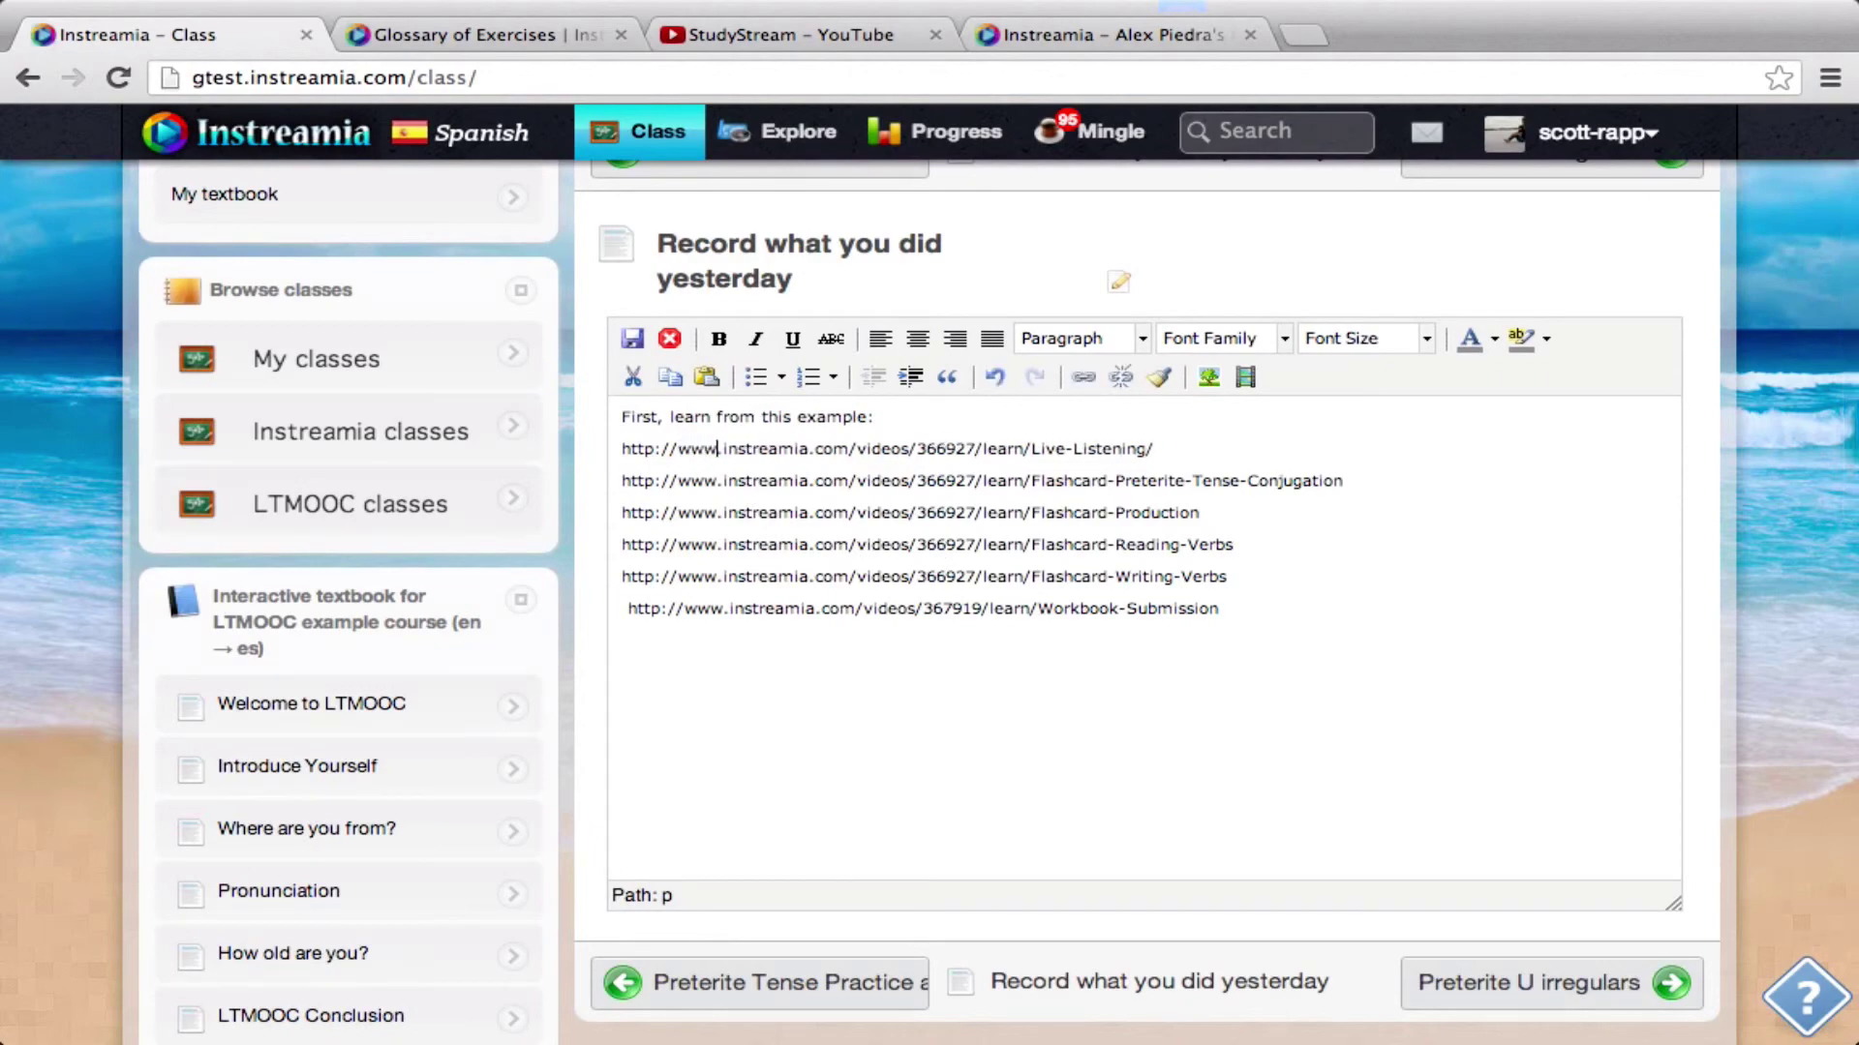
Add "Now, use the recorder to create your own submission of what you did yesterday. Use at least 10 preterite tense verbs." above the Workbook-Submission link and save.
left_click(1258, 607)
key("Return")
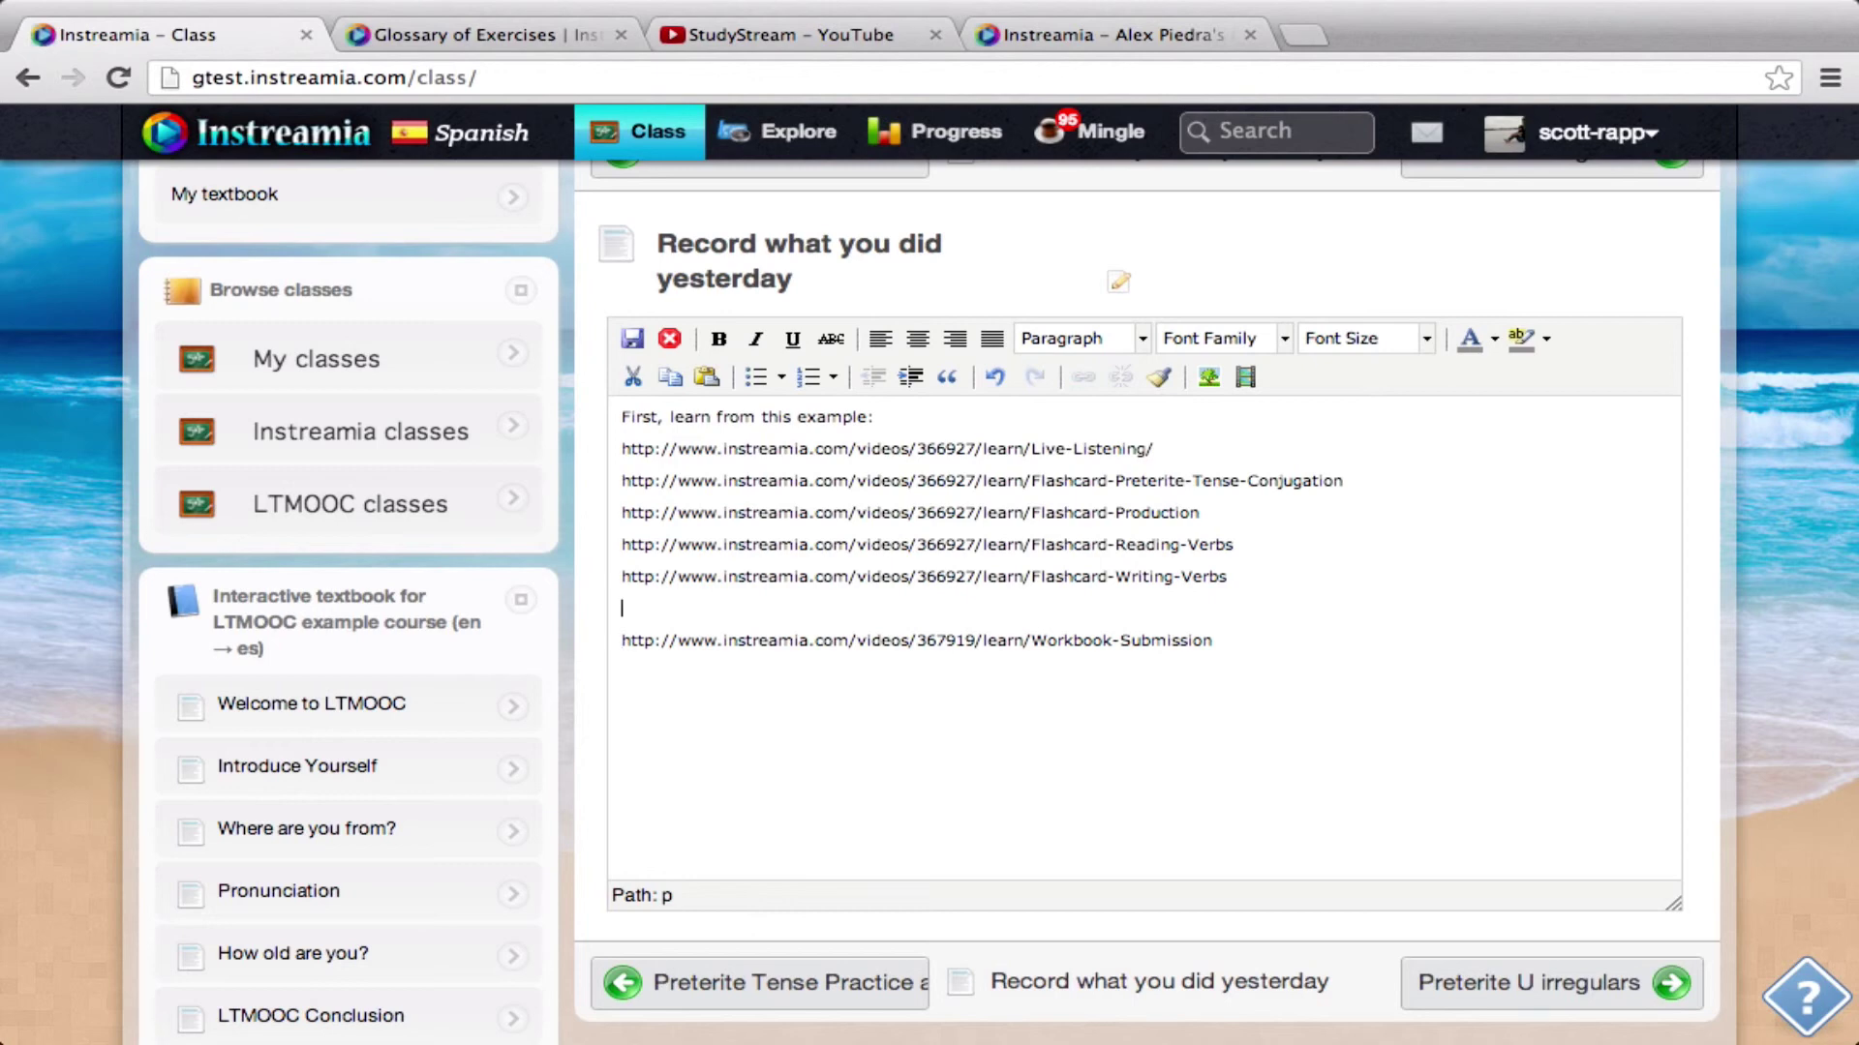
type("Now, use the recorder to create your e")
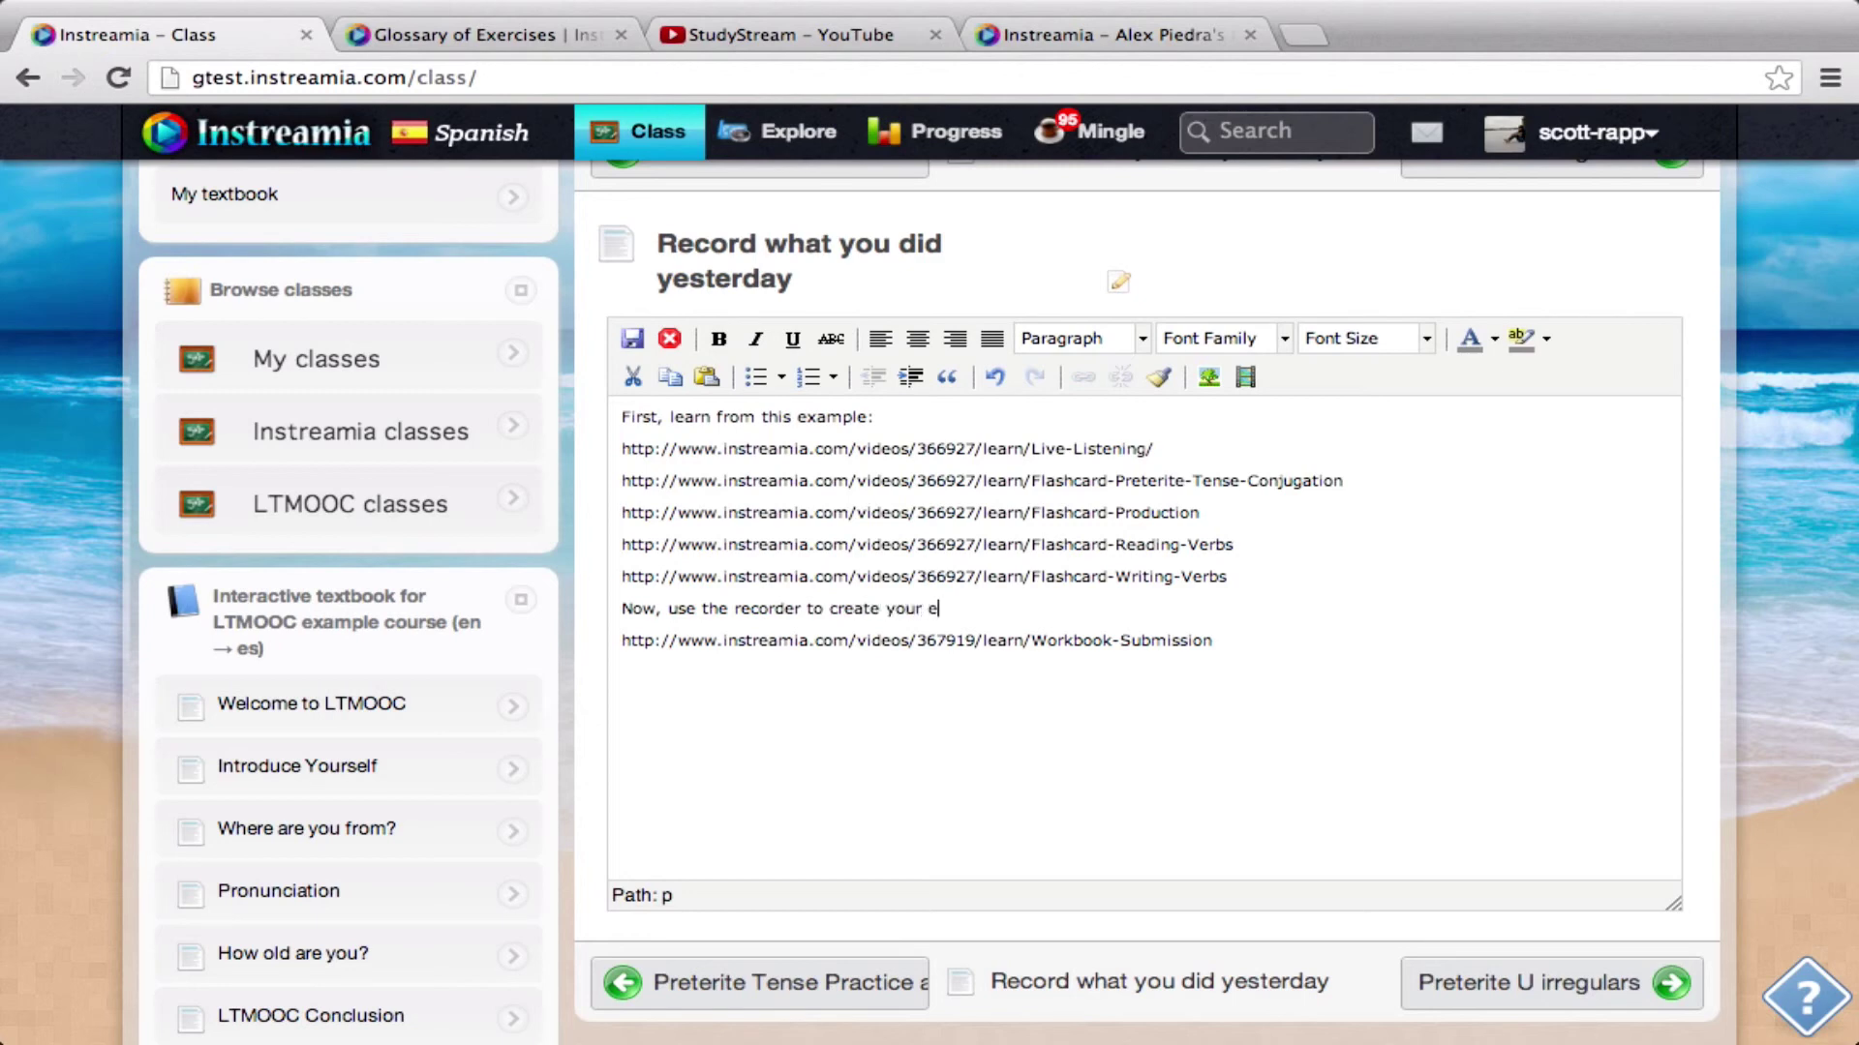
type("own submission of what you did yesterday. Use at")
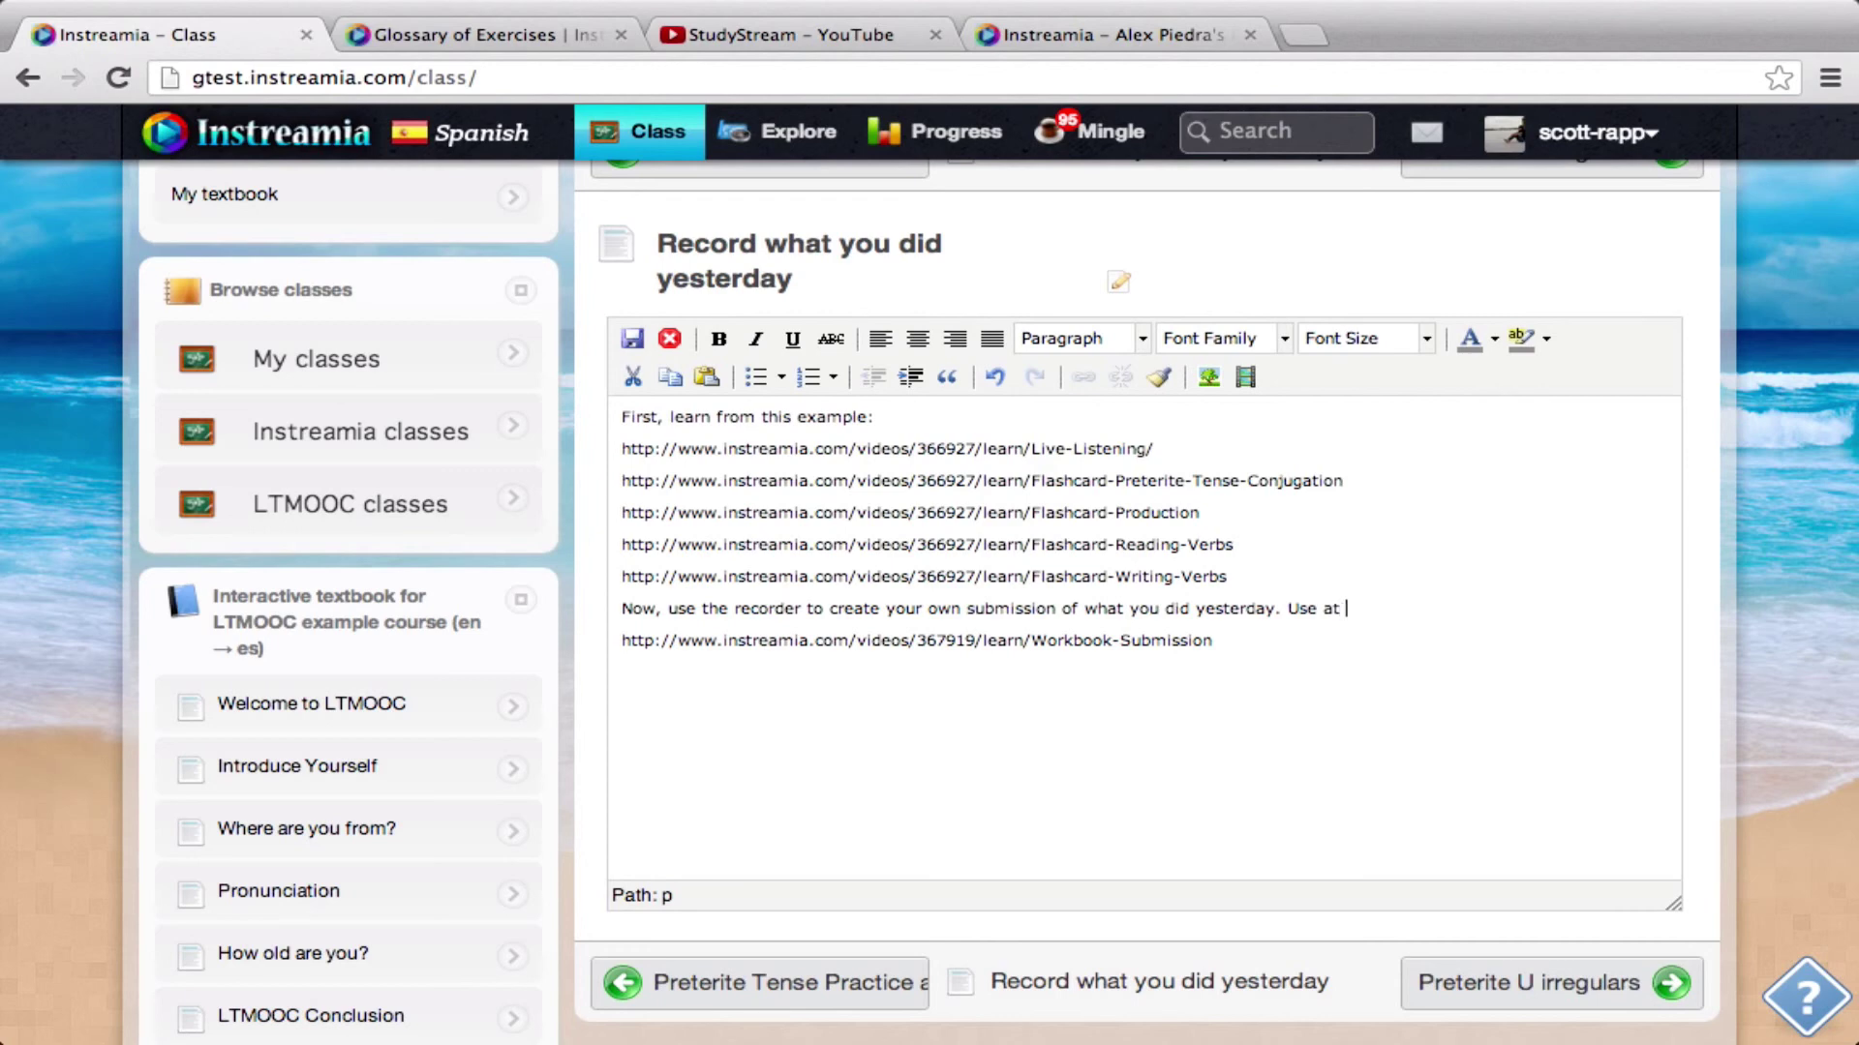
type("least")
type("10 preterite tense verbs.")
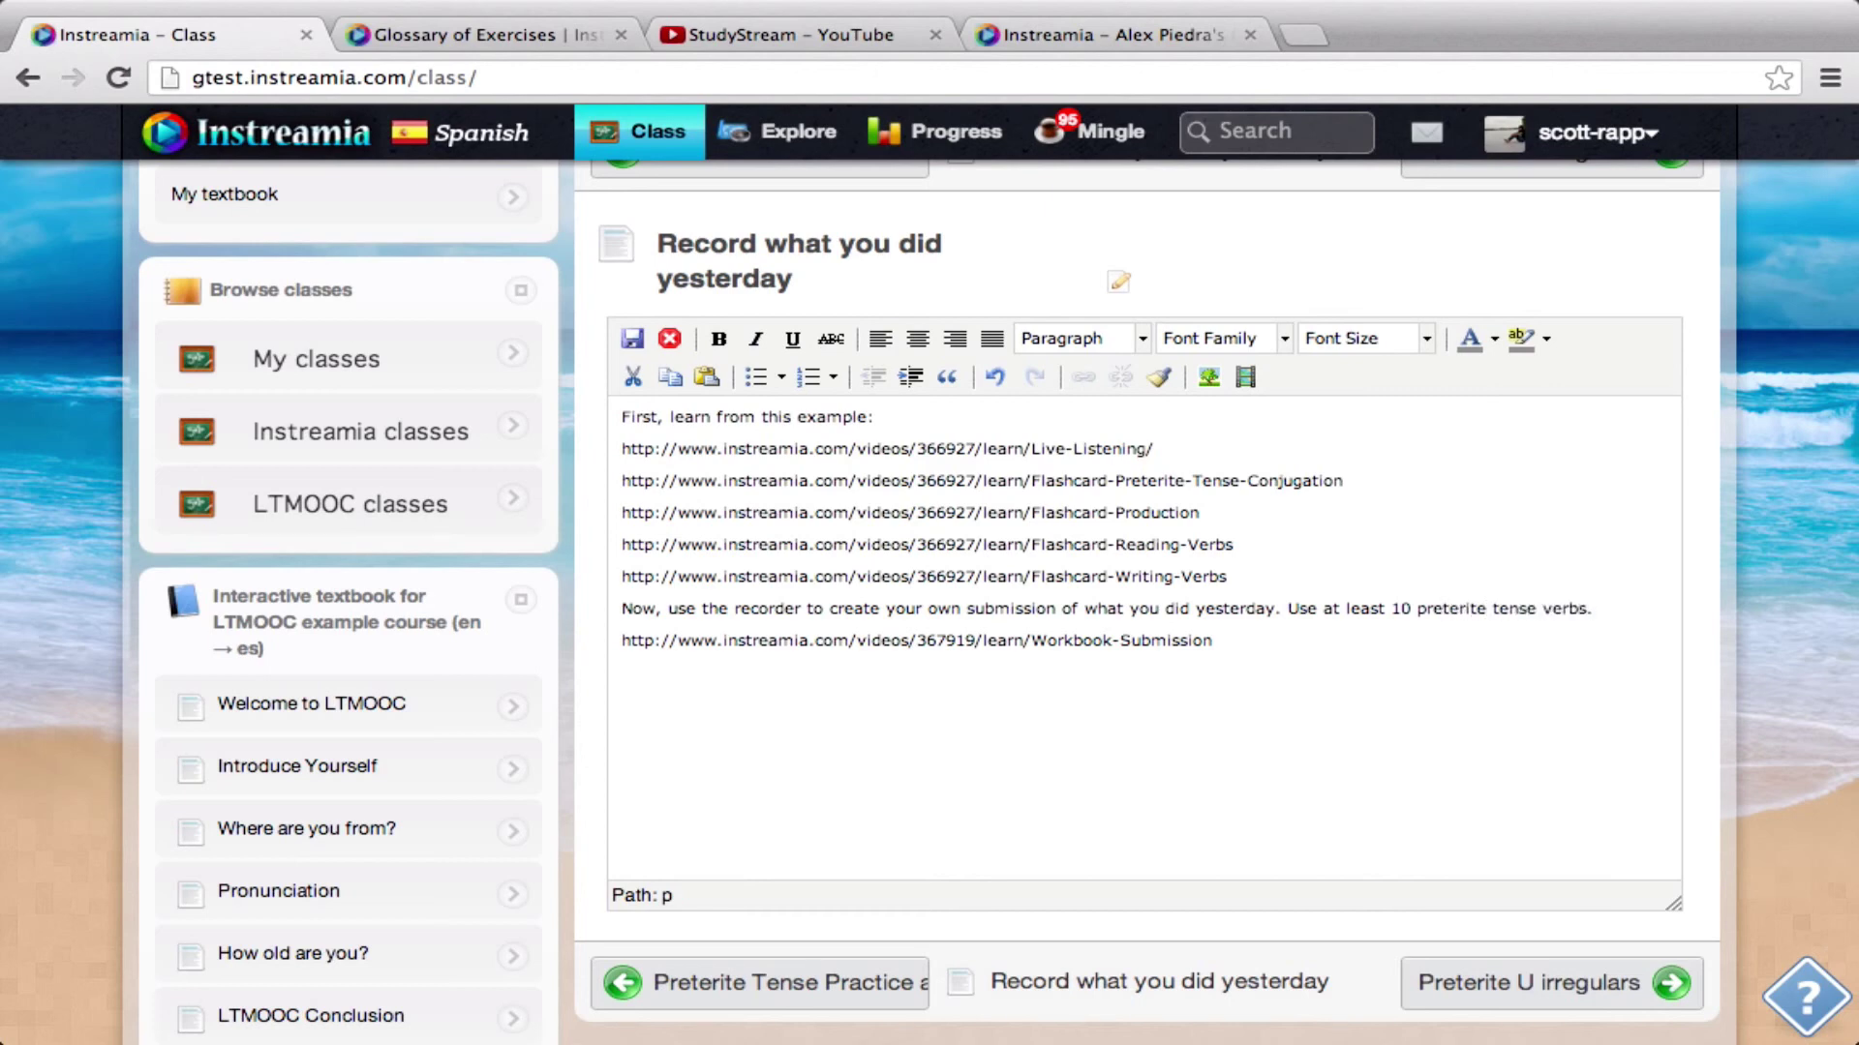
left_click(632, 338)
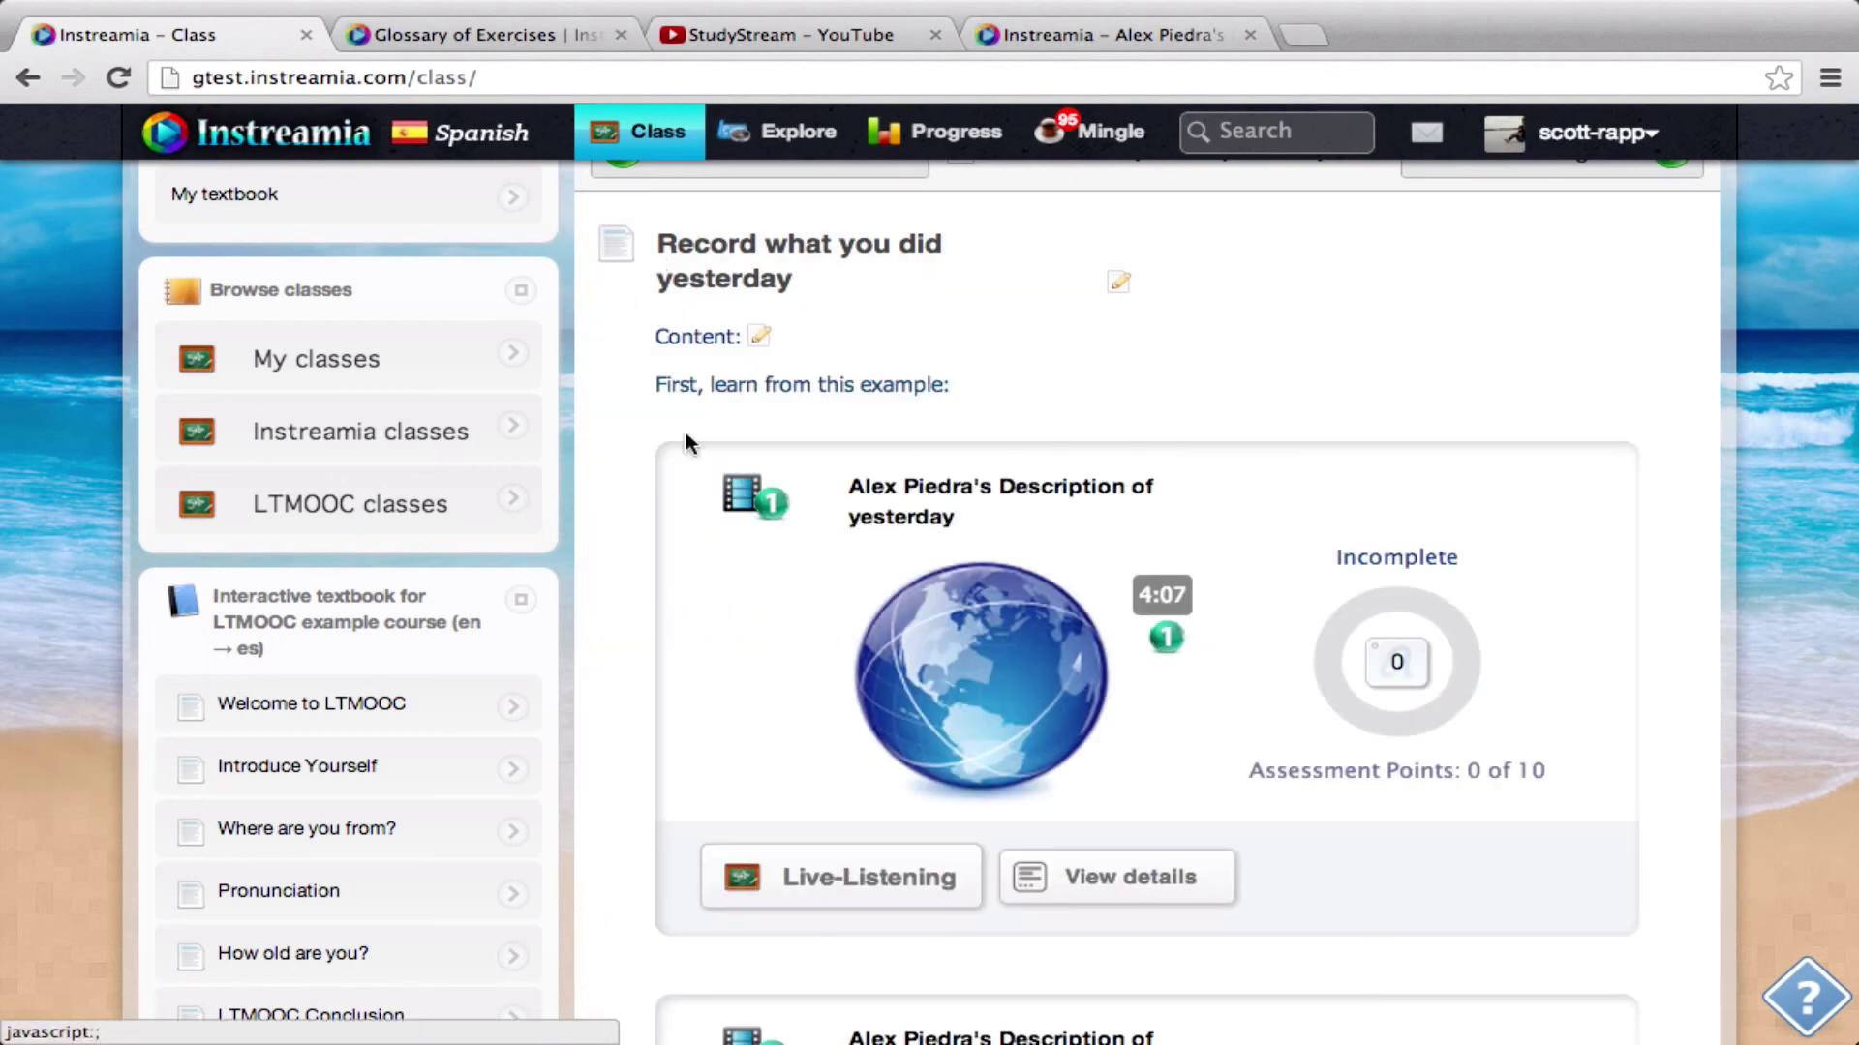
Review the saved module from the Live-Listening card down to the Yesterday assignment and return to its beginning.
scroll(915, 733, "down", 6)
scroll(915, 733, "down", 10)
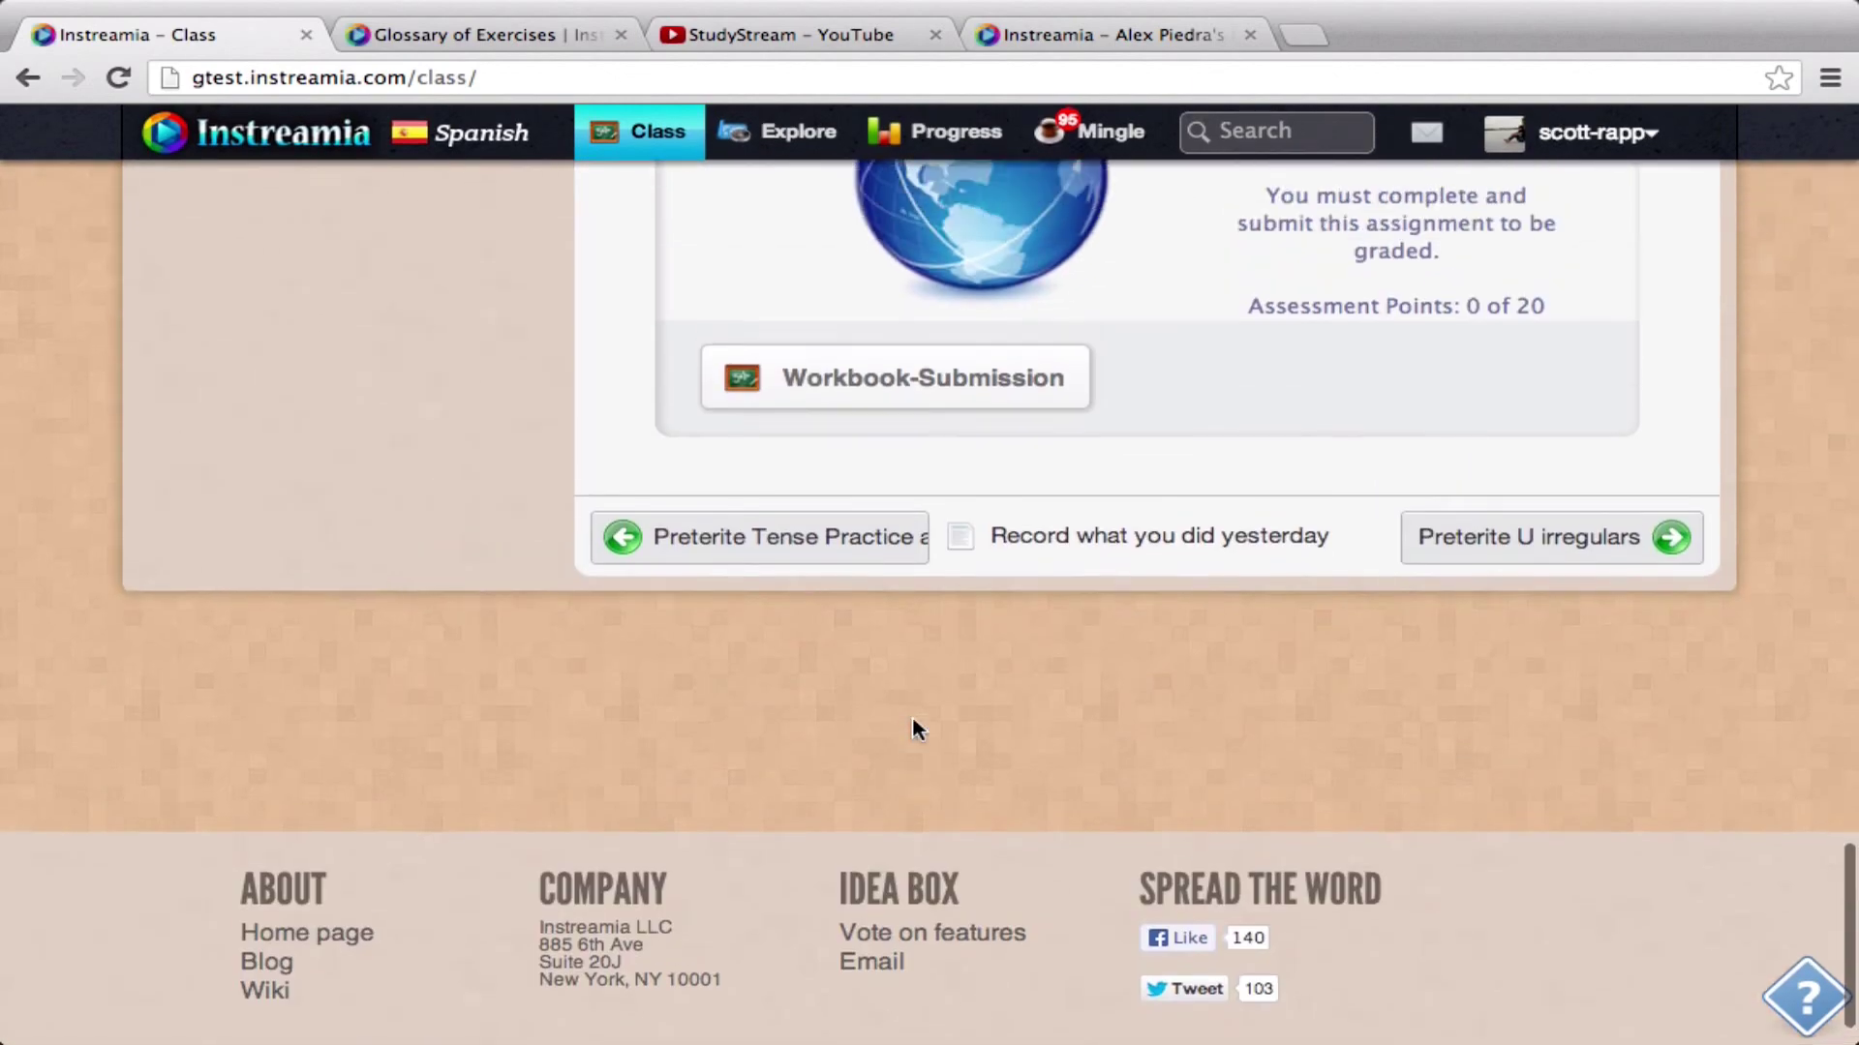
scroll(912, 717, "up", 3)
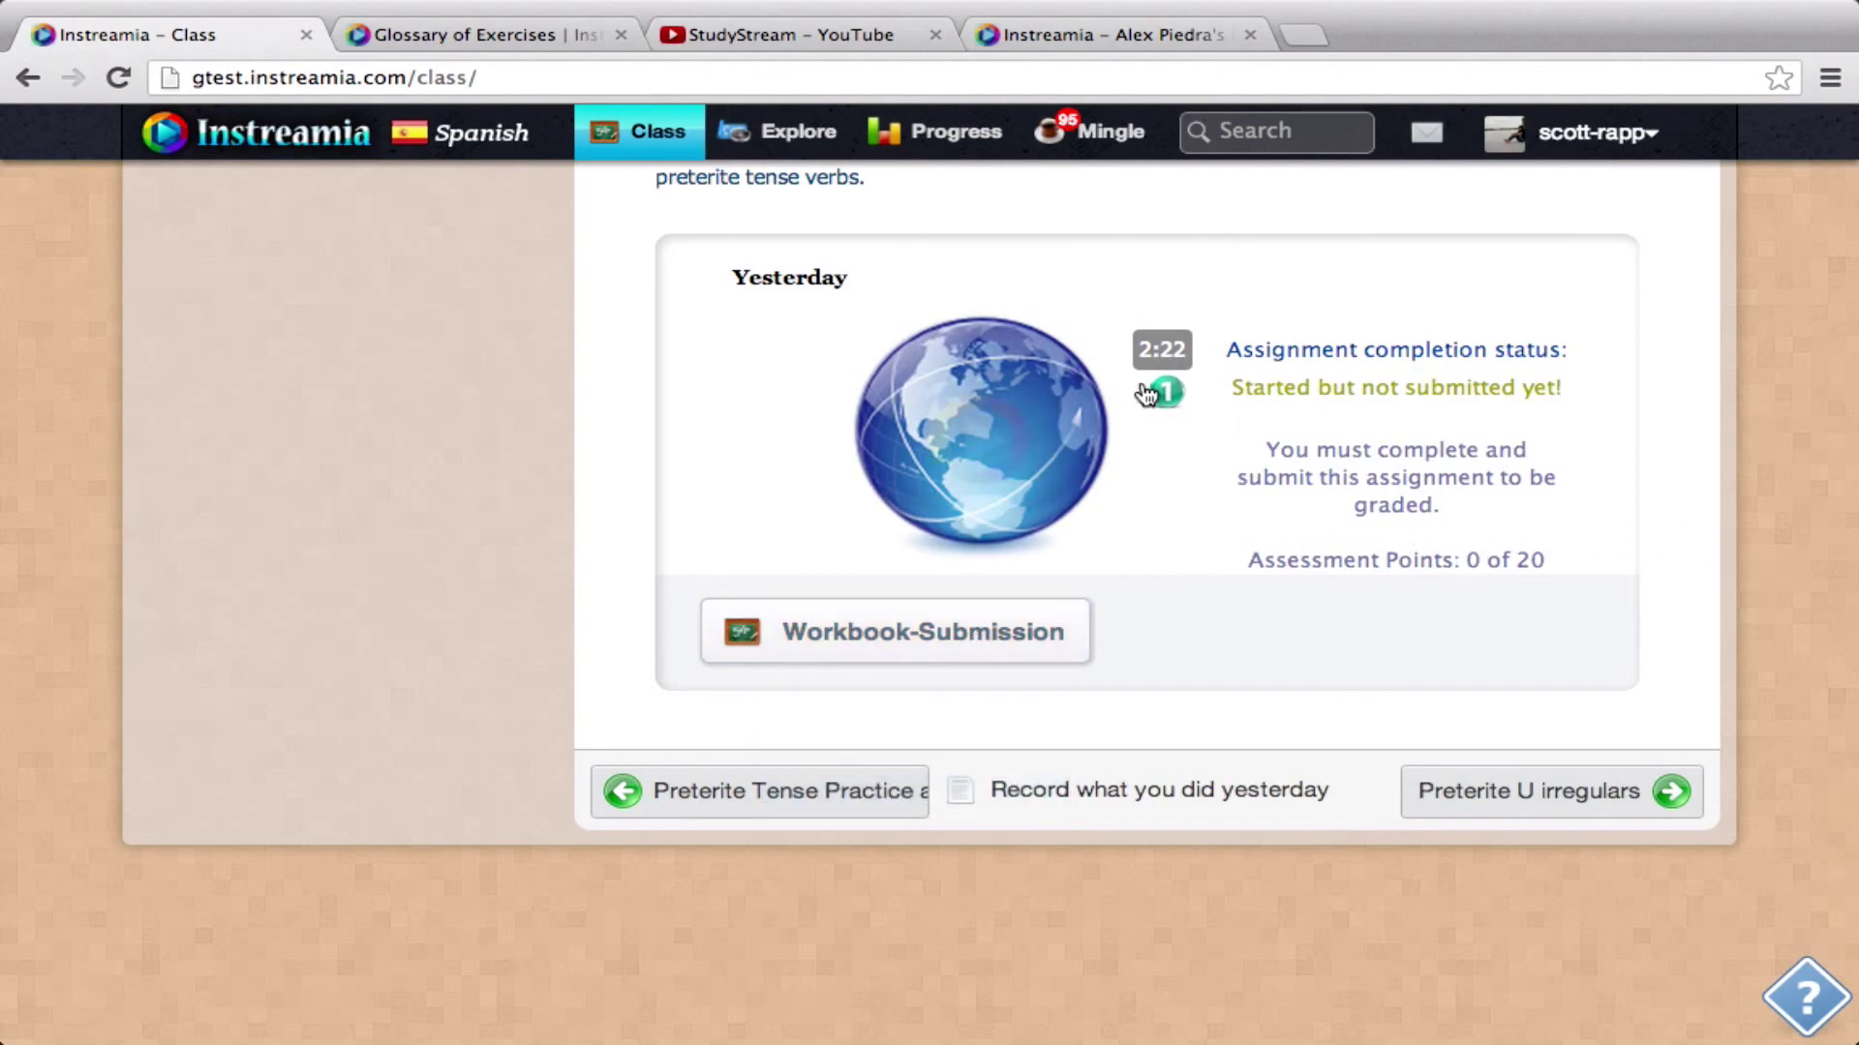
scroll(1141, 382, "up", 15)
scroll(1146, 393, "up", 4)
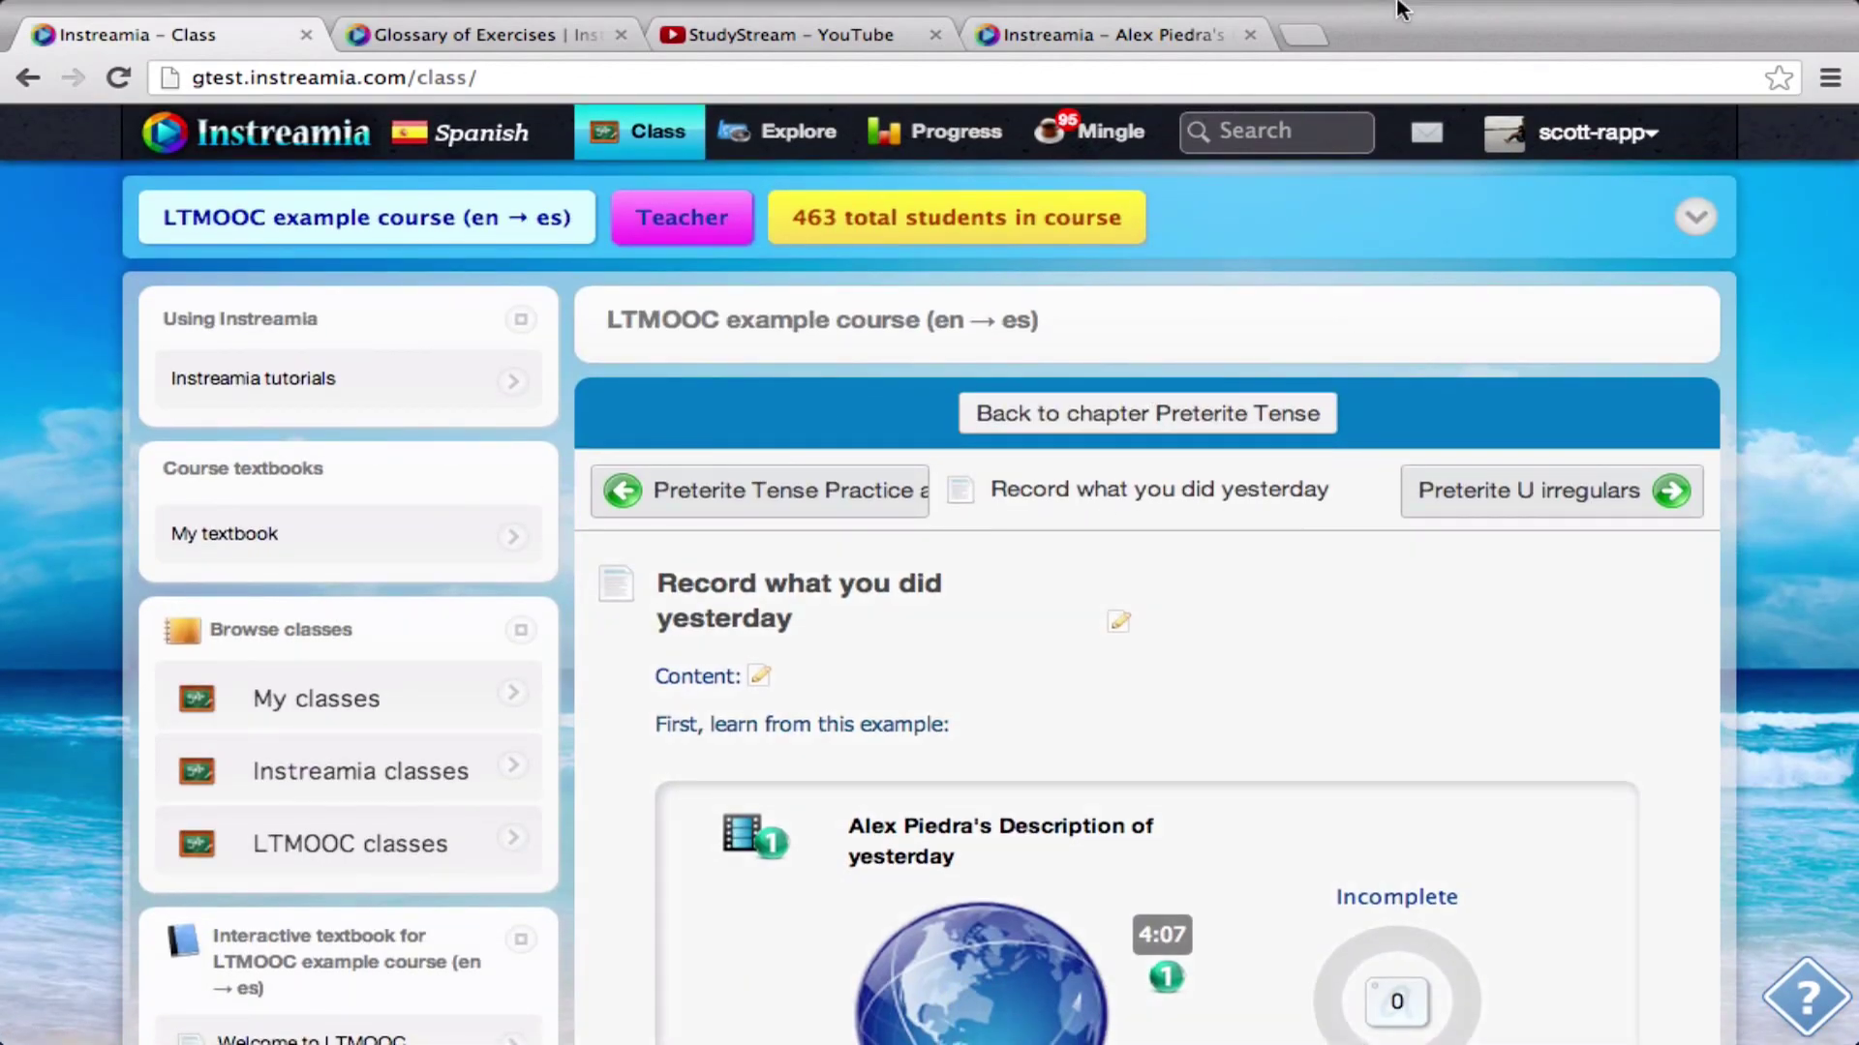
mouse_move(1410, 29)
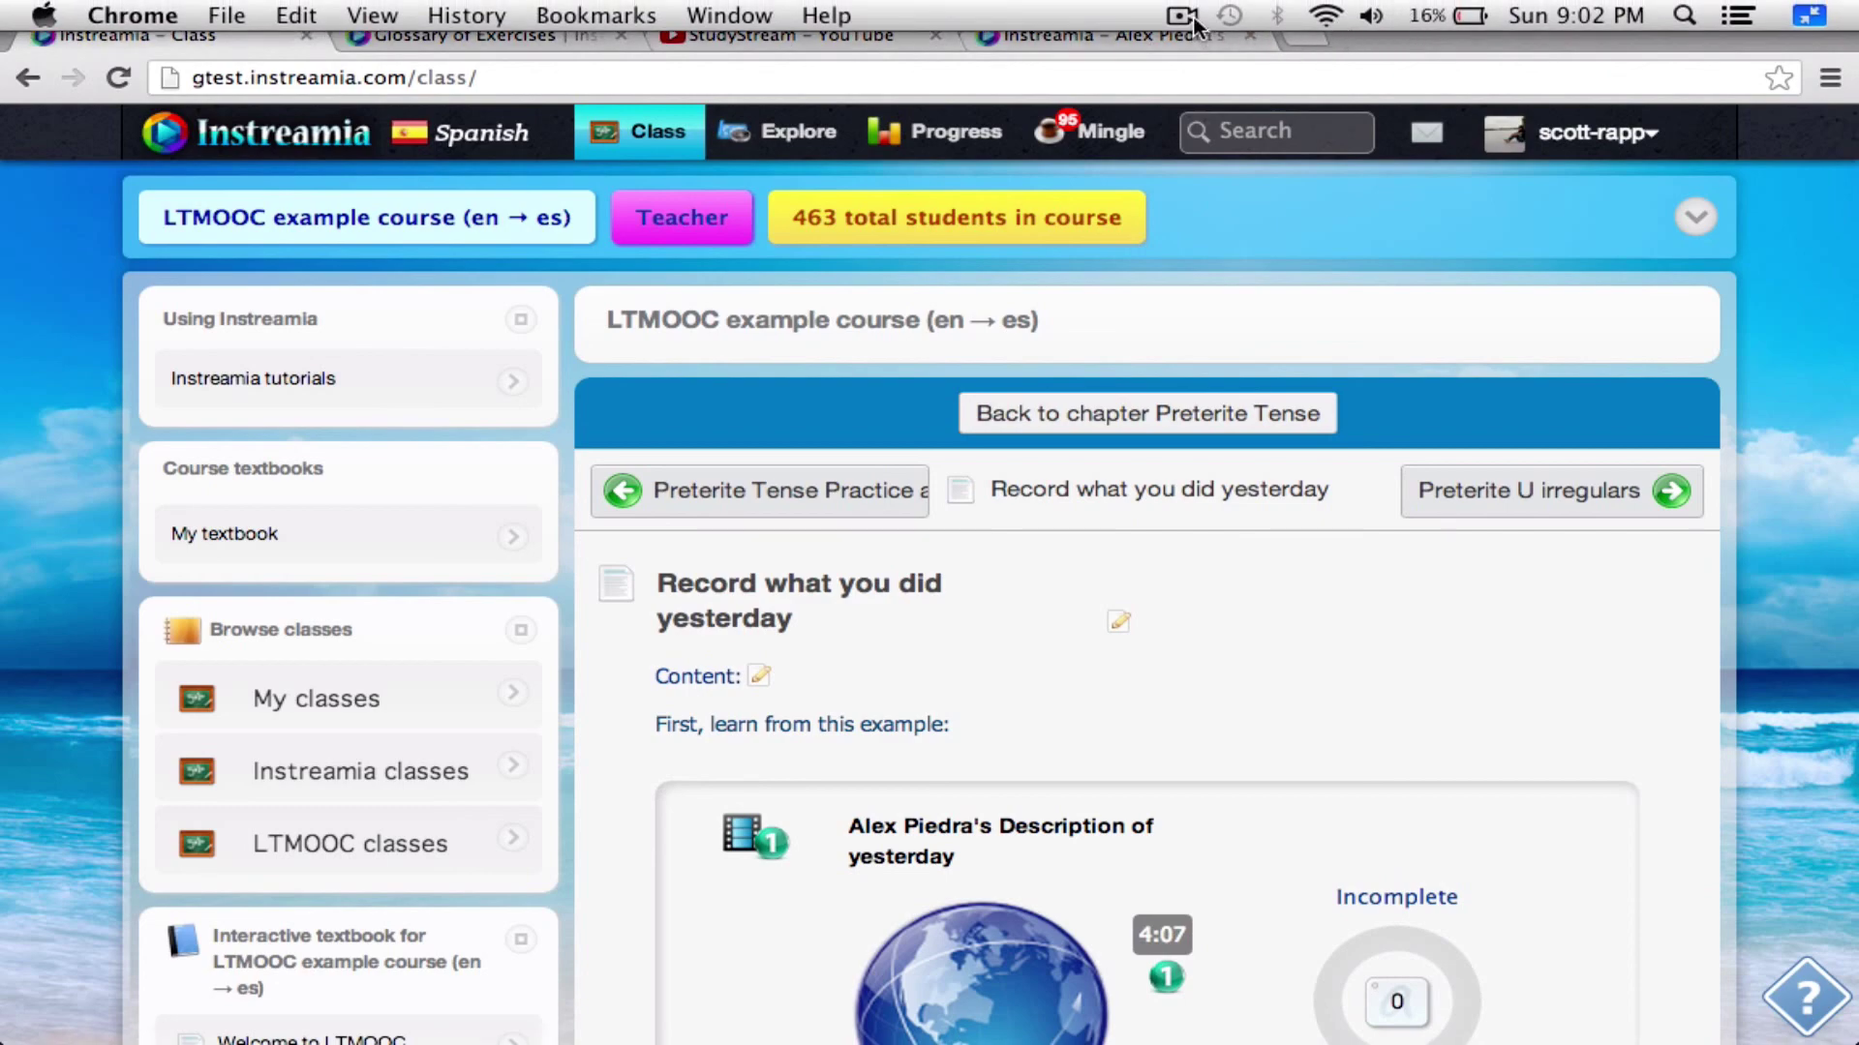